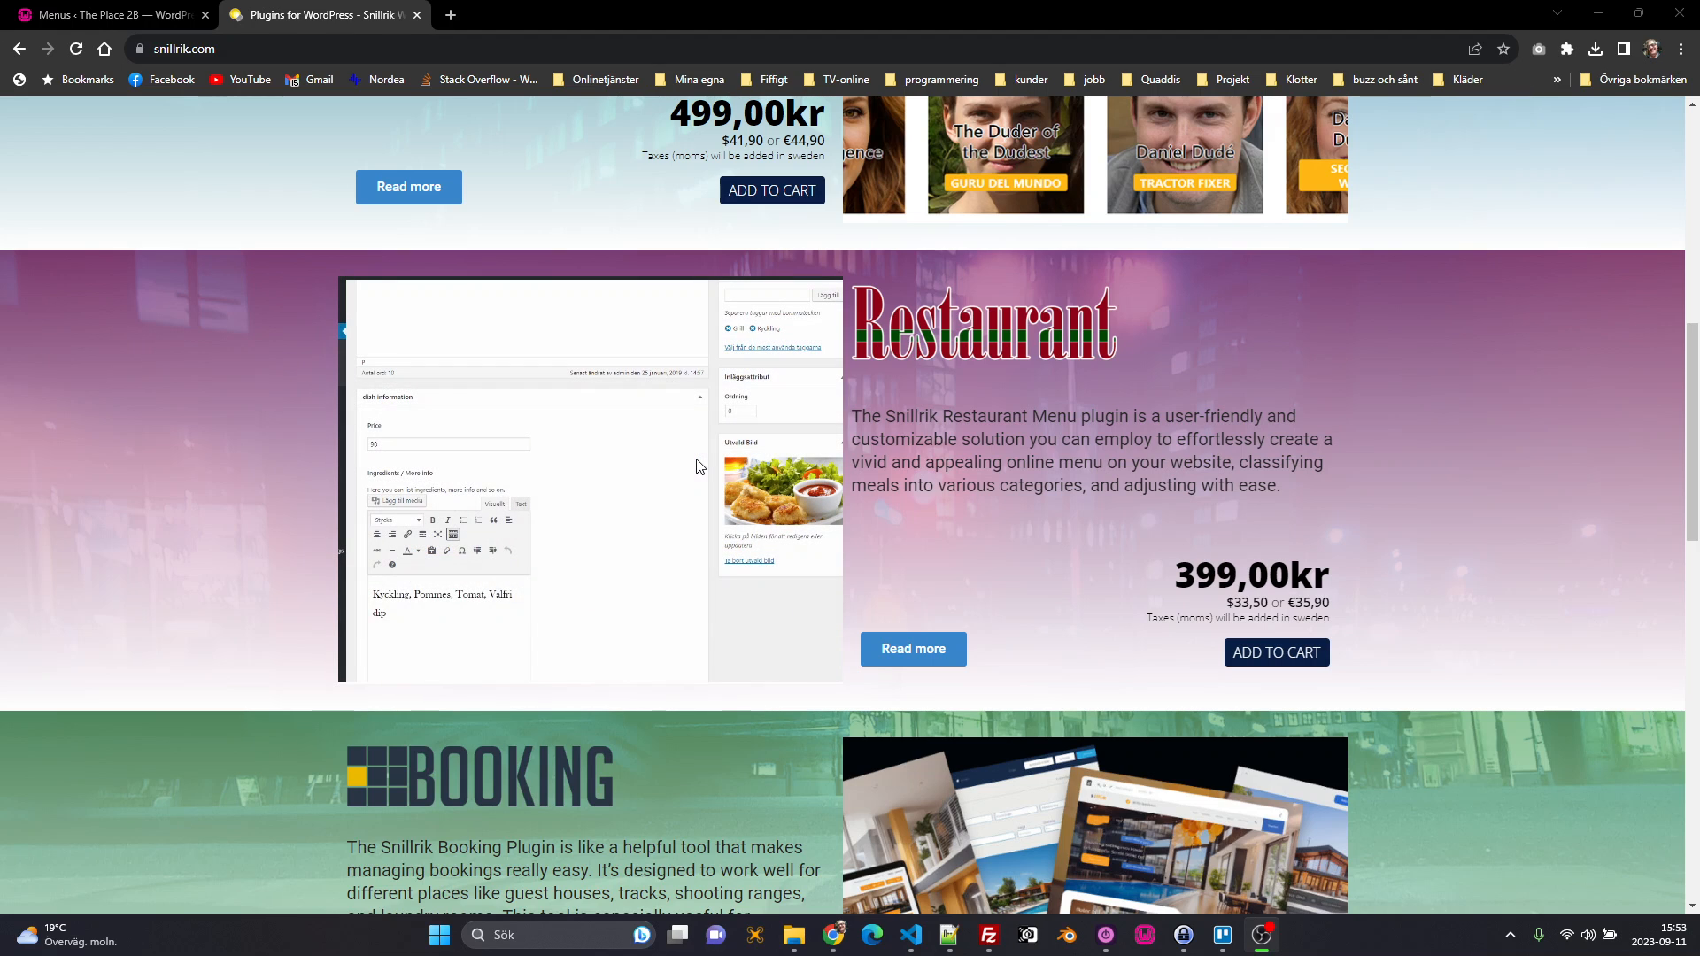
Step: Open the Restaurant plugin's details page from the plugin overview and look through its description
scroll(796, 448, up, 8)
scroll(799, 438, down, 11)
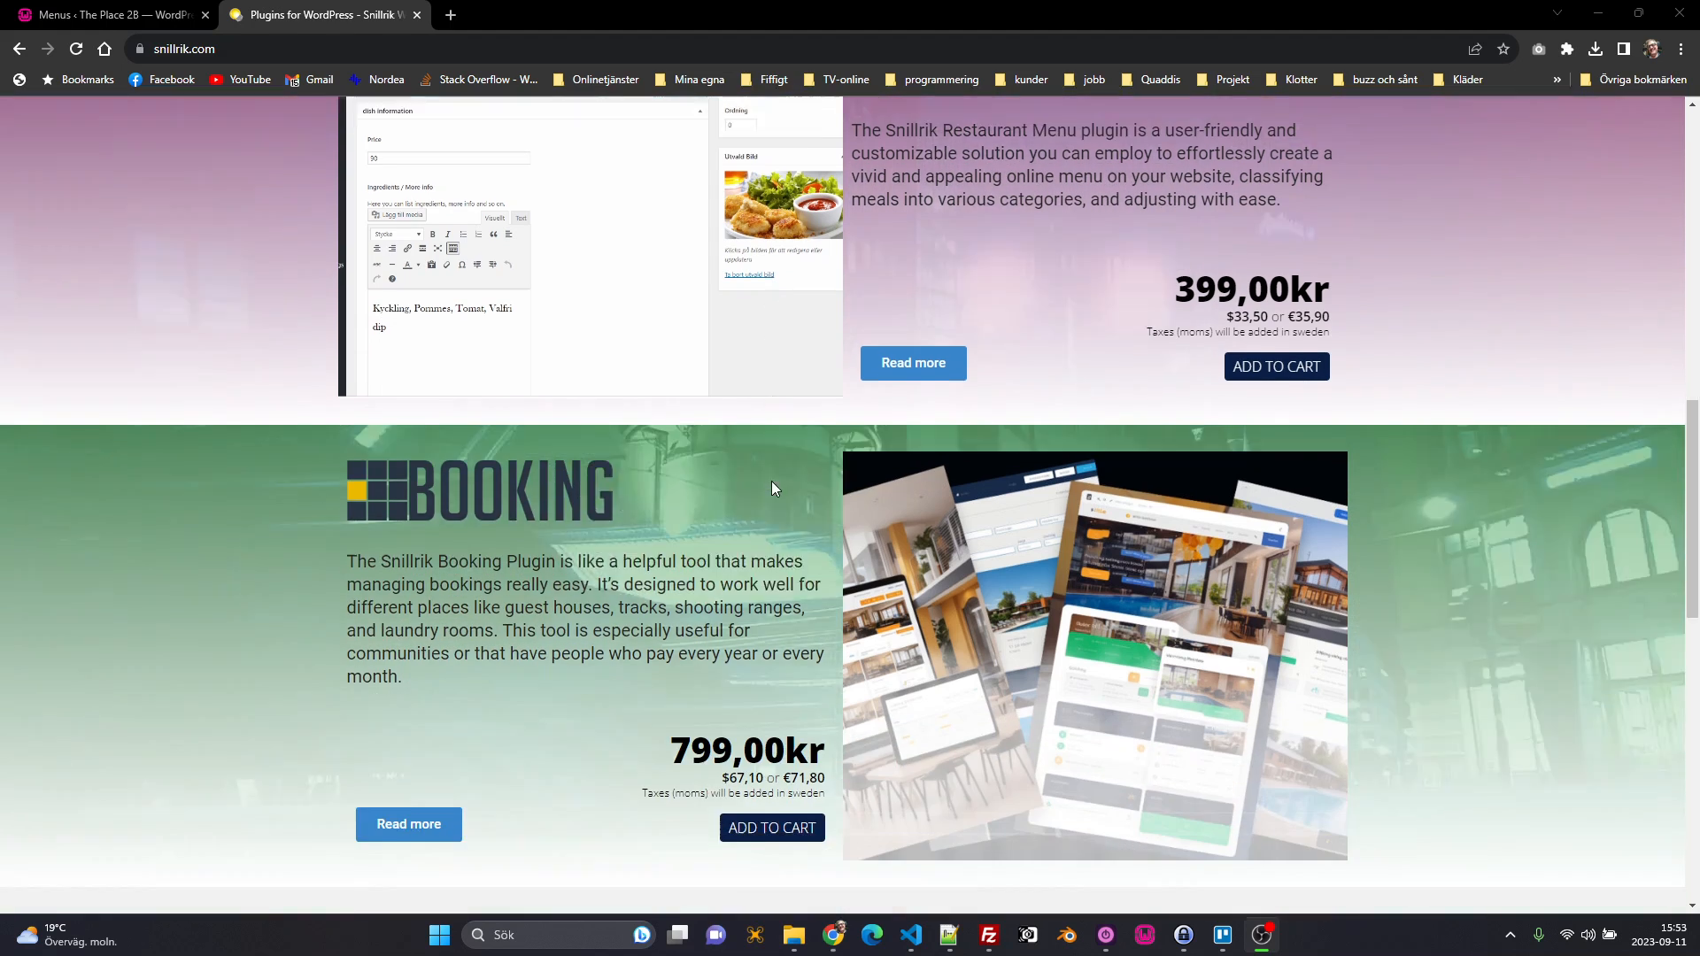
scroll(772, 481, up, 3)
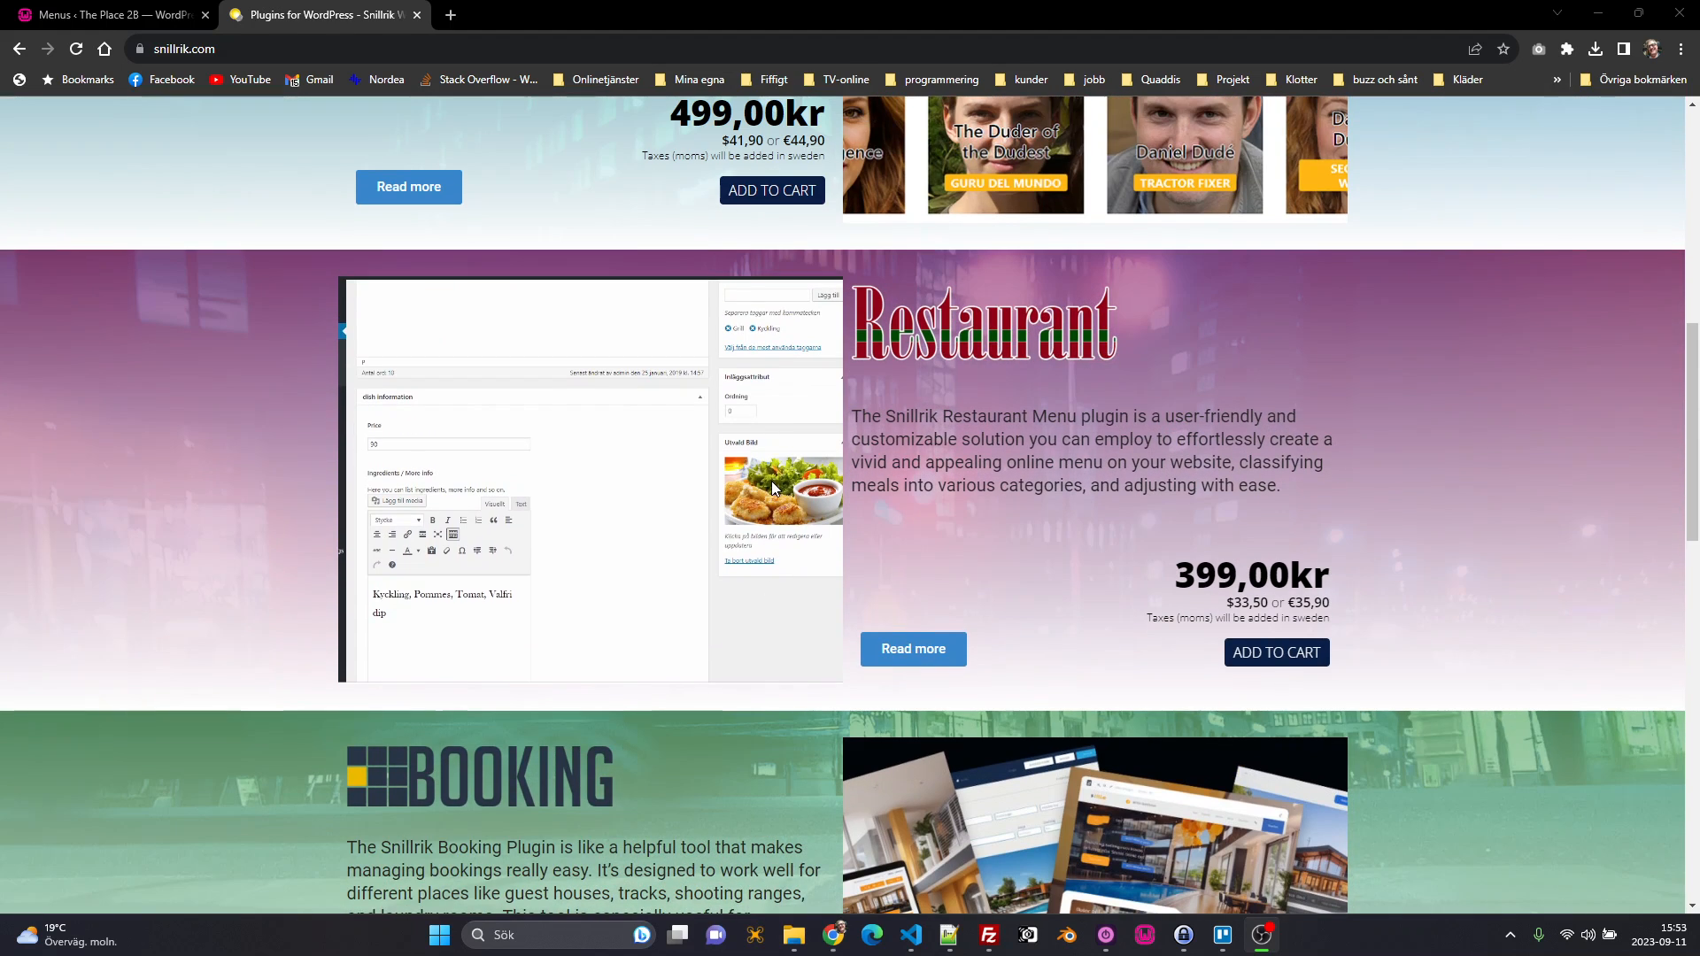
click(923, 656)
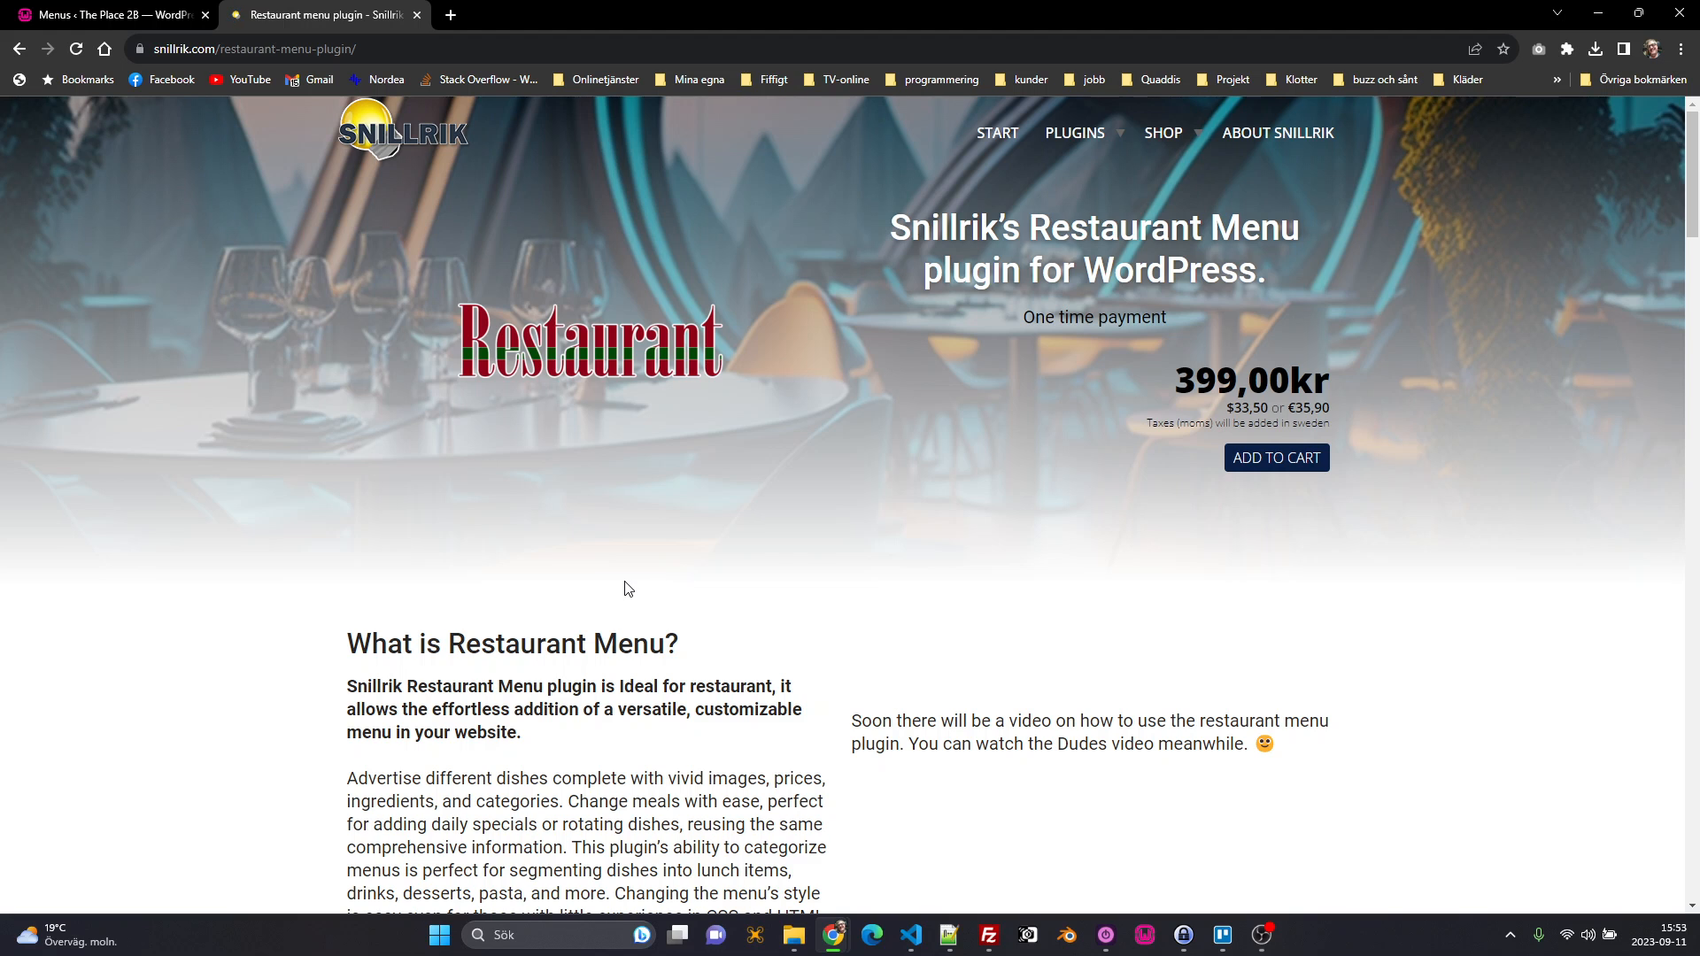
scroll(627, 589, down, 3)
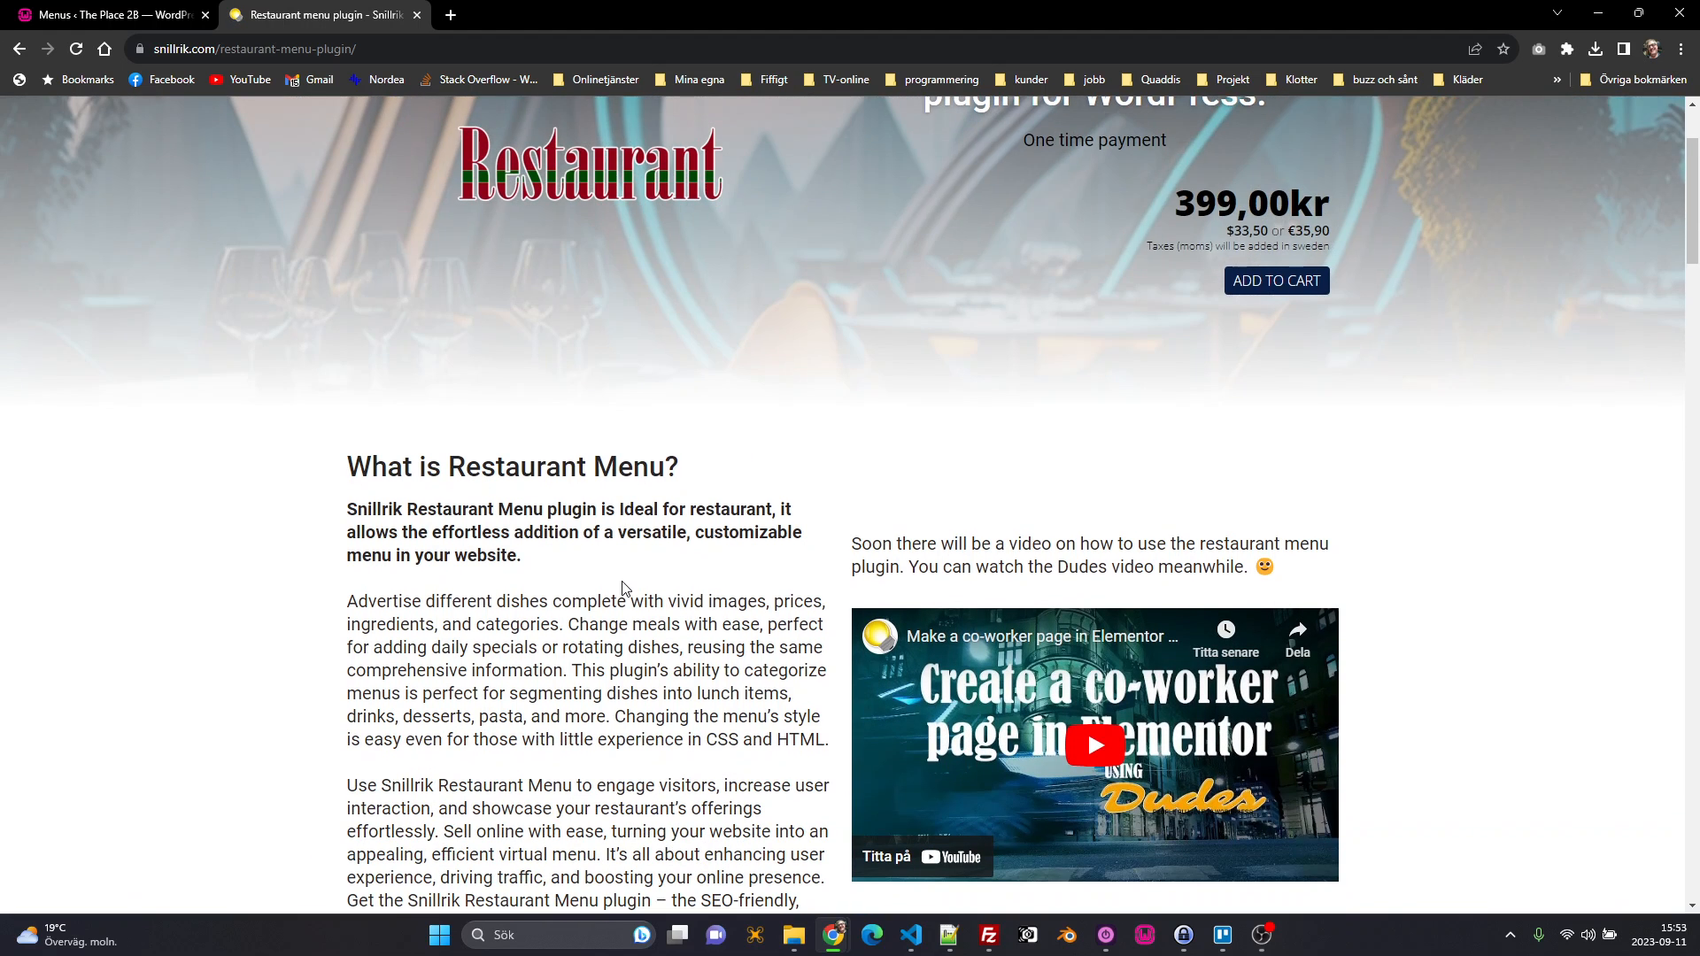
scroll(624, 588, up, 3)
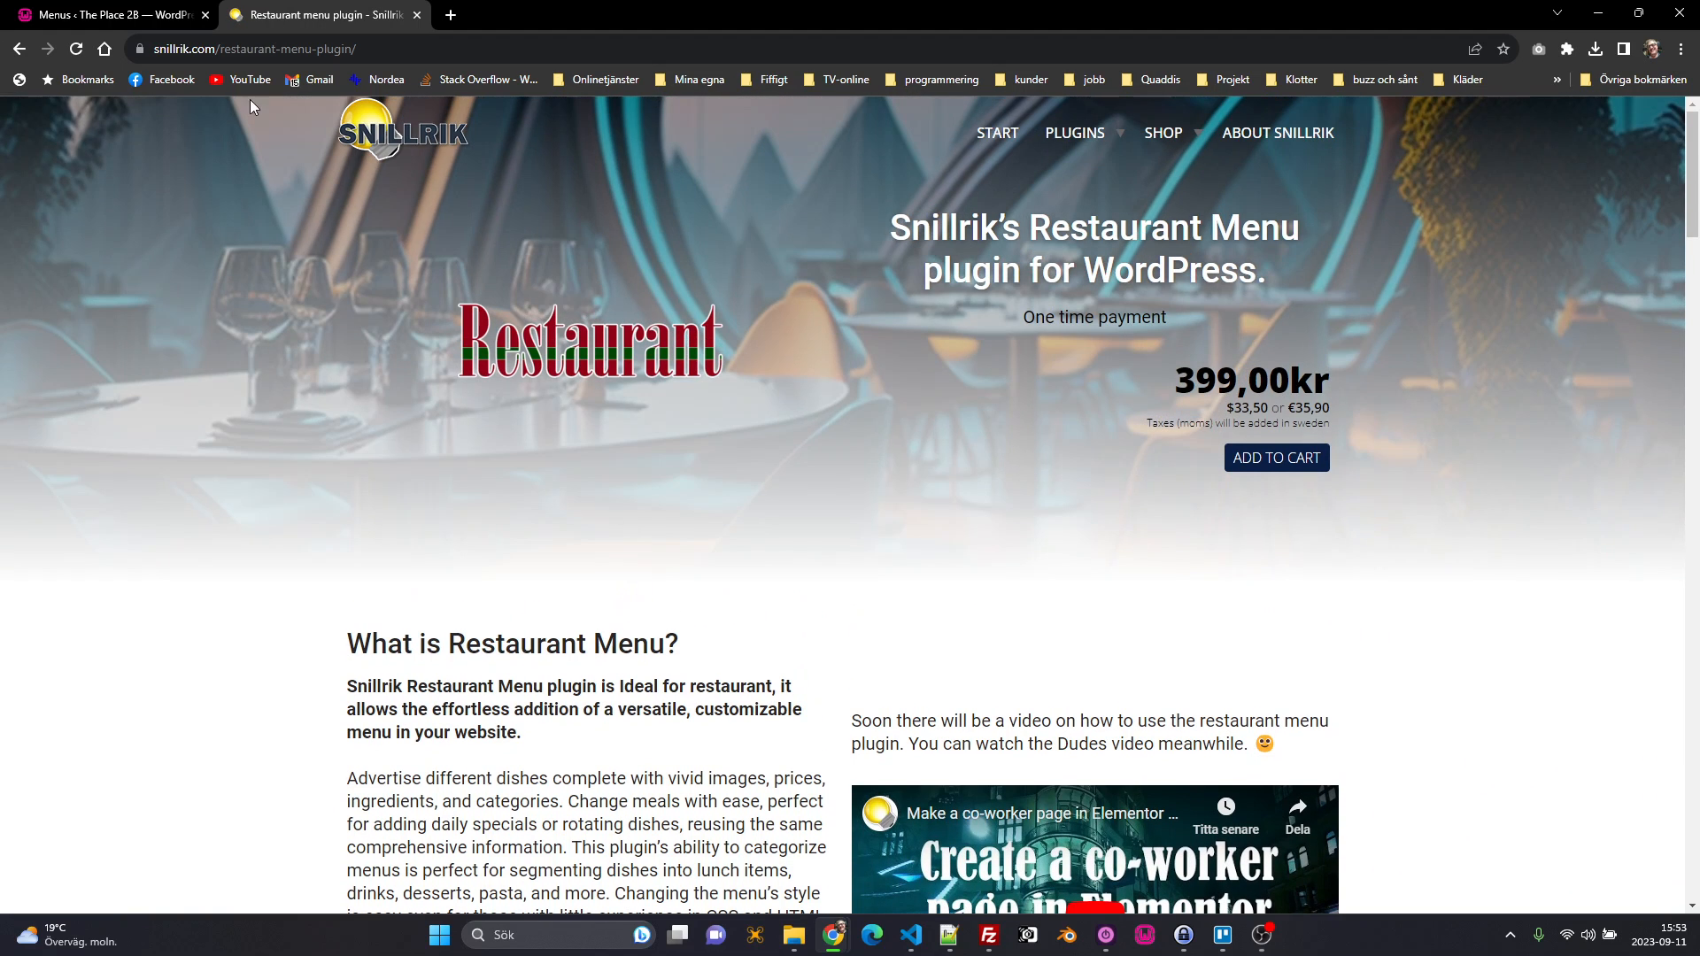
Step: Switch to the WordPress admin site and open the list of all dishes to review it
click(126, 18)
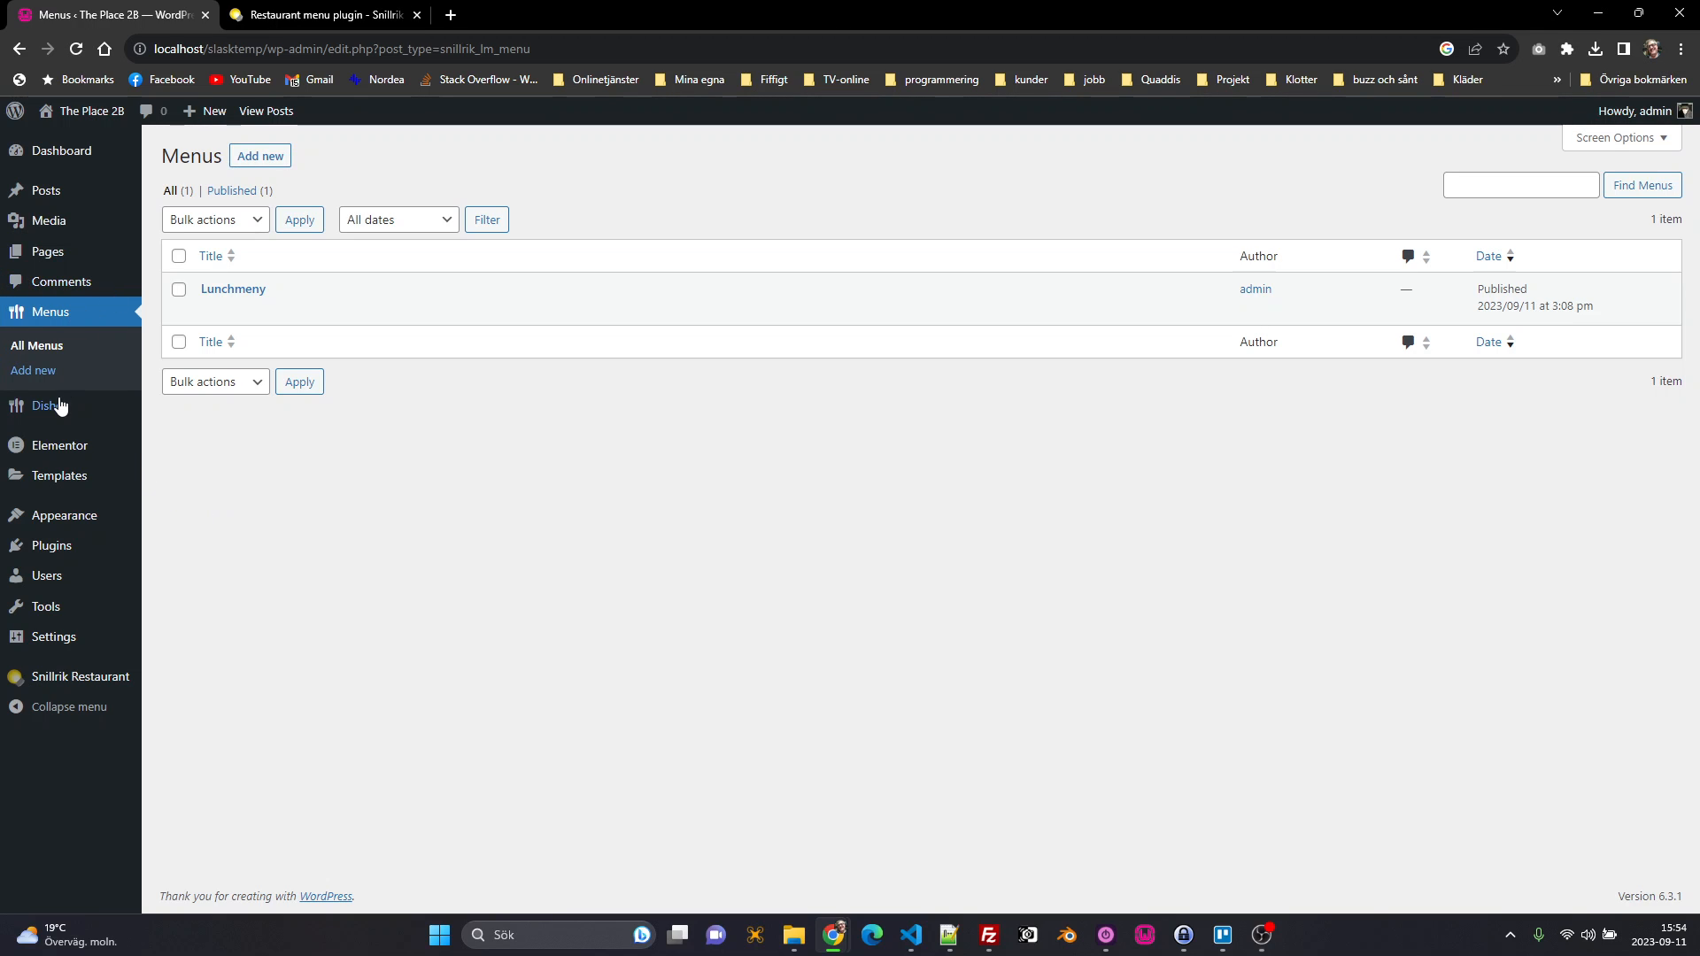
mouse_move(60, 406)
click(189, 413)
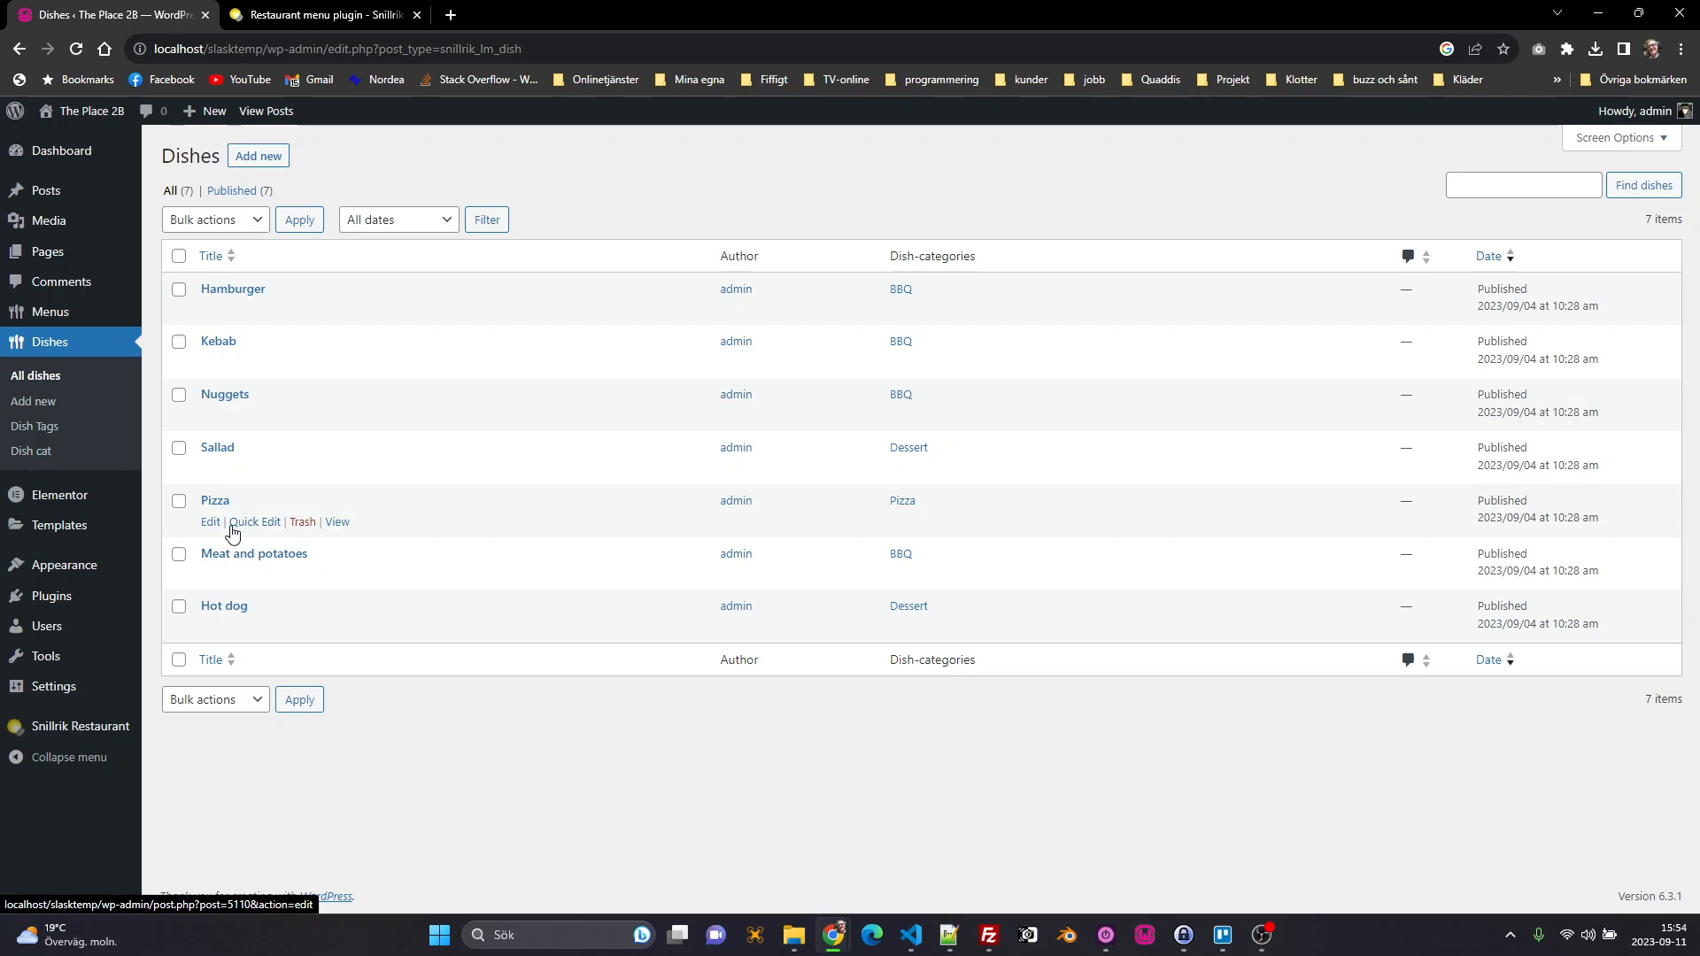
mouse_move(229, 526)
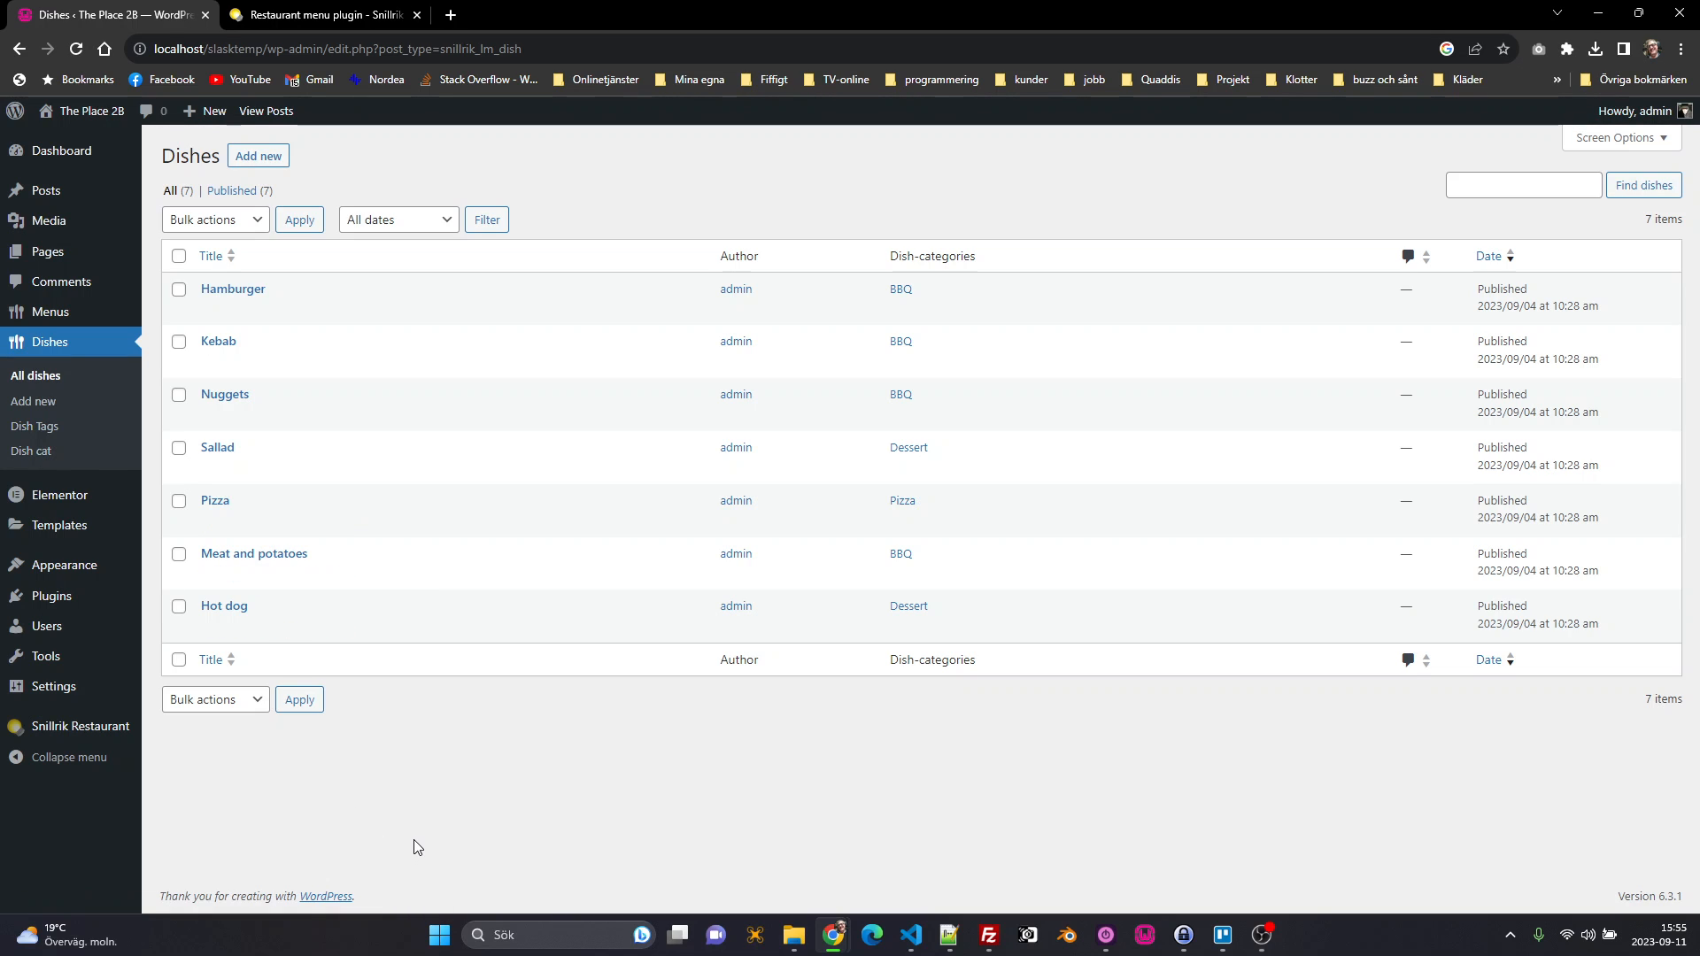
mouse_move(462, 531)
Step: Open the Snillrik Restaurant plugin page and examine its currency, decimals, place and text settings, filters and shortcodes
mouse_move(72, 735)
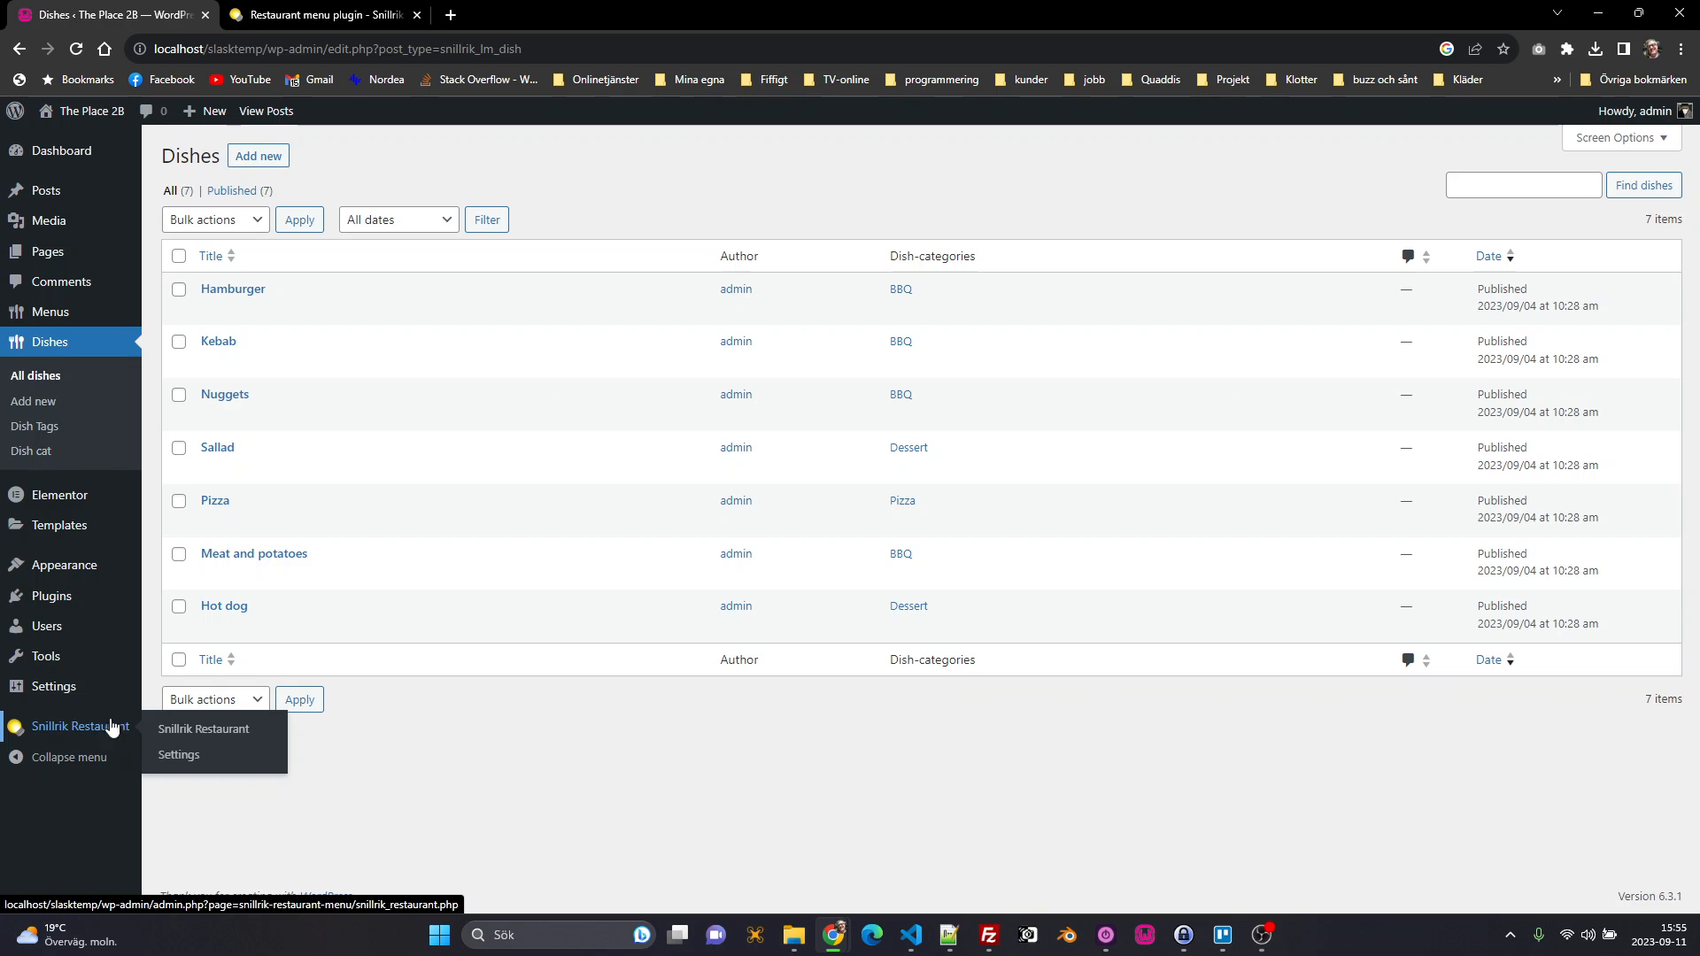
click(180, 735)
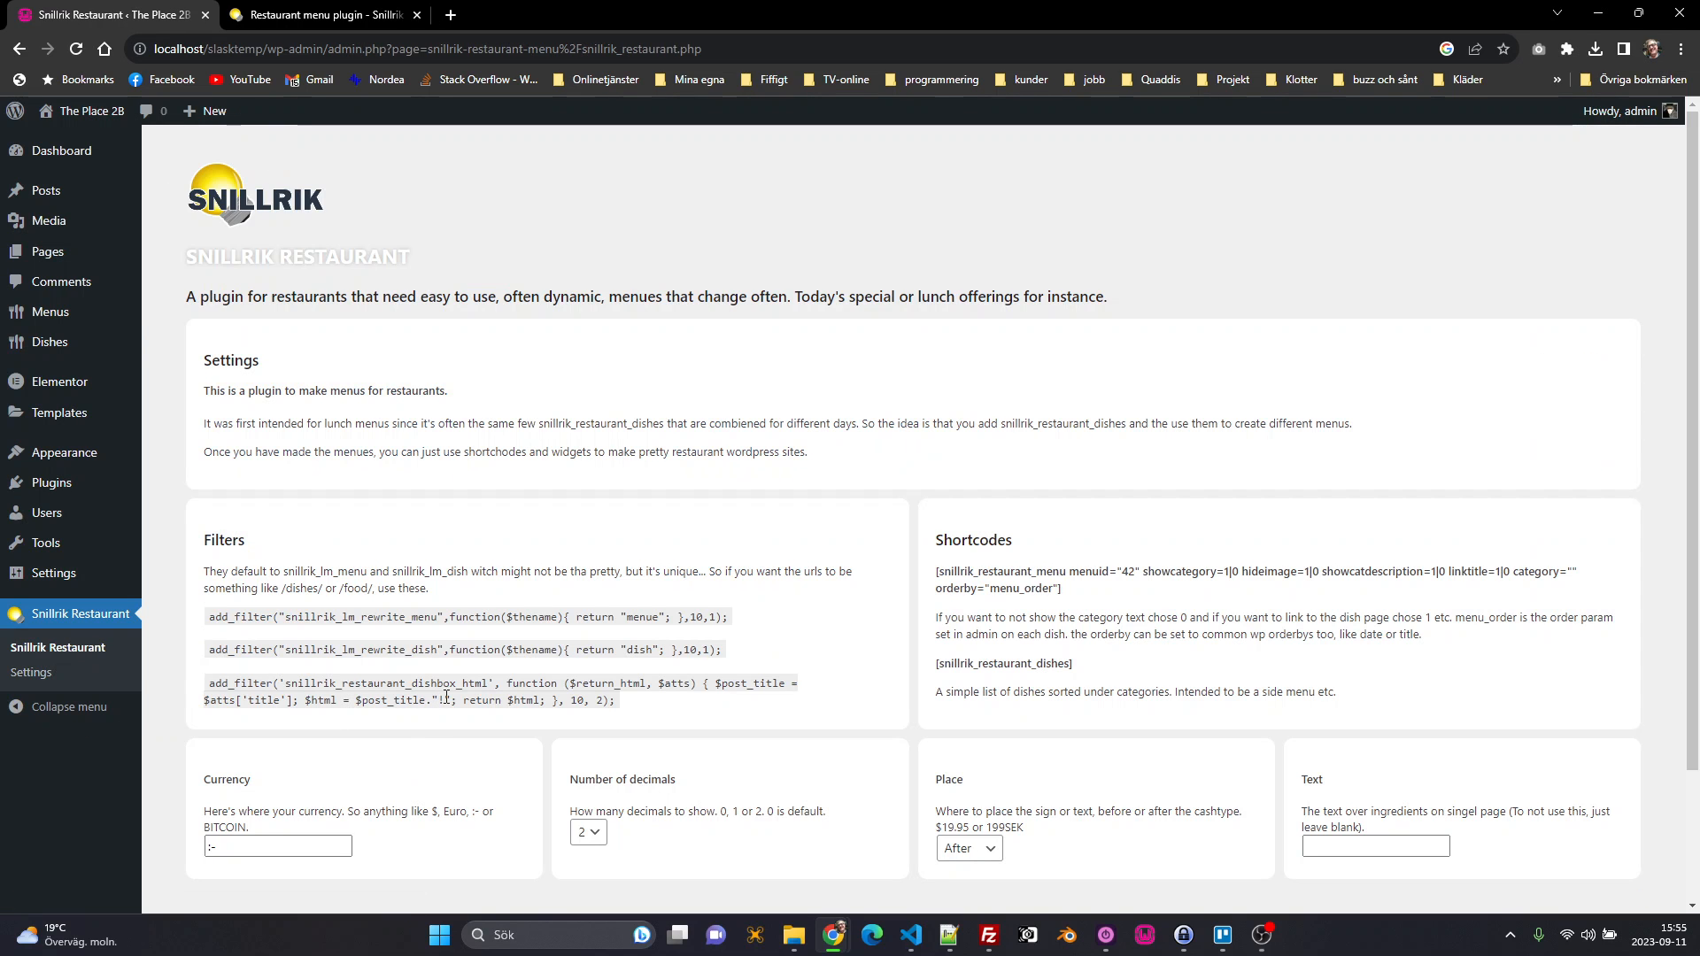
scroll(446, 697, down, 3)
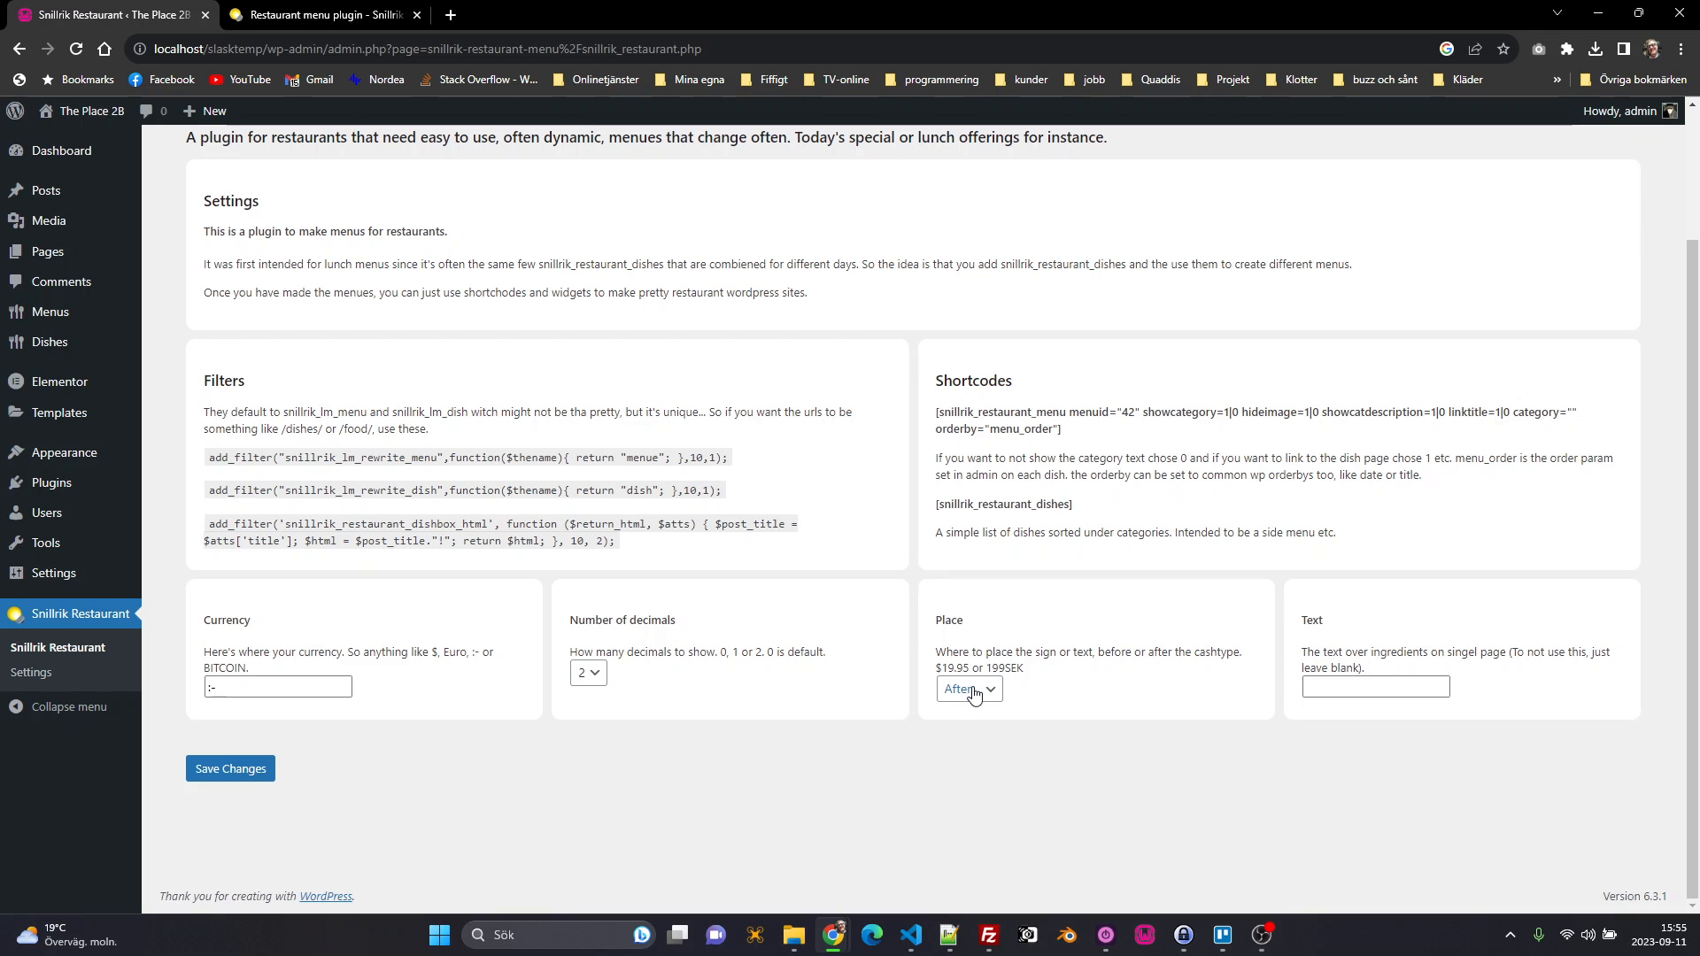
click(1365, 679)
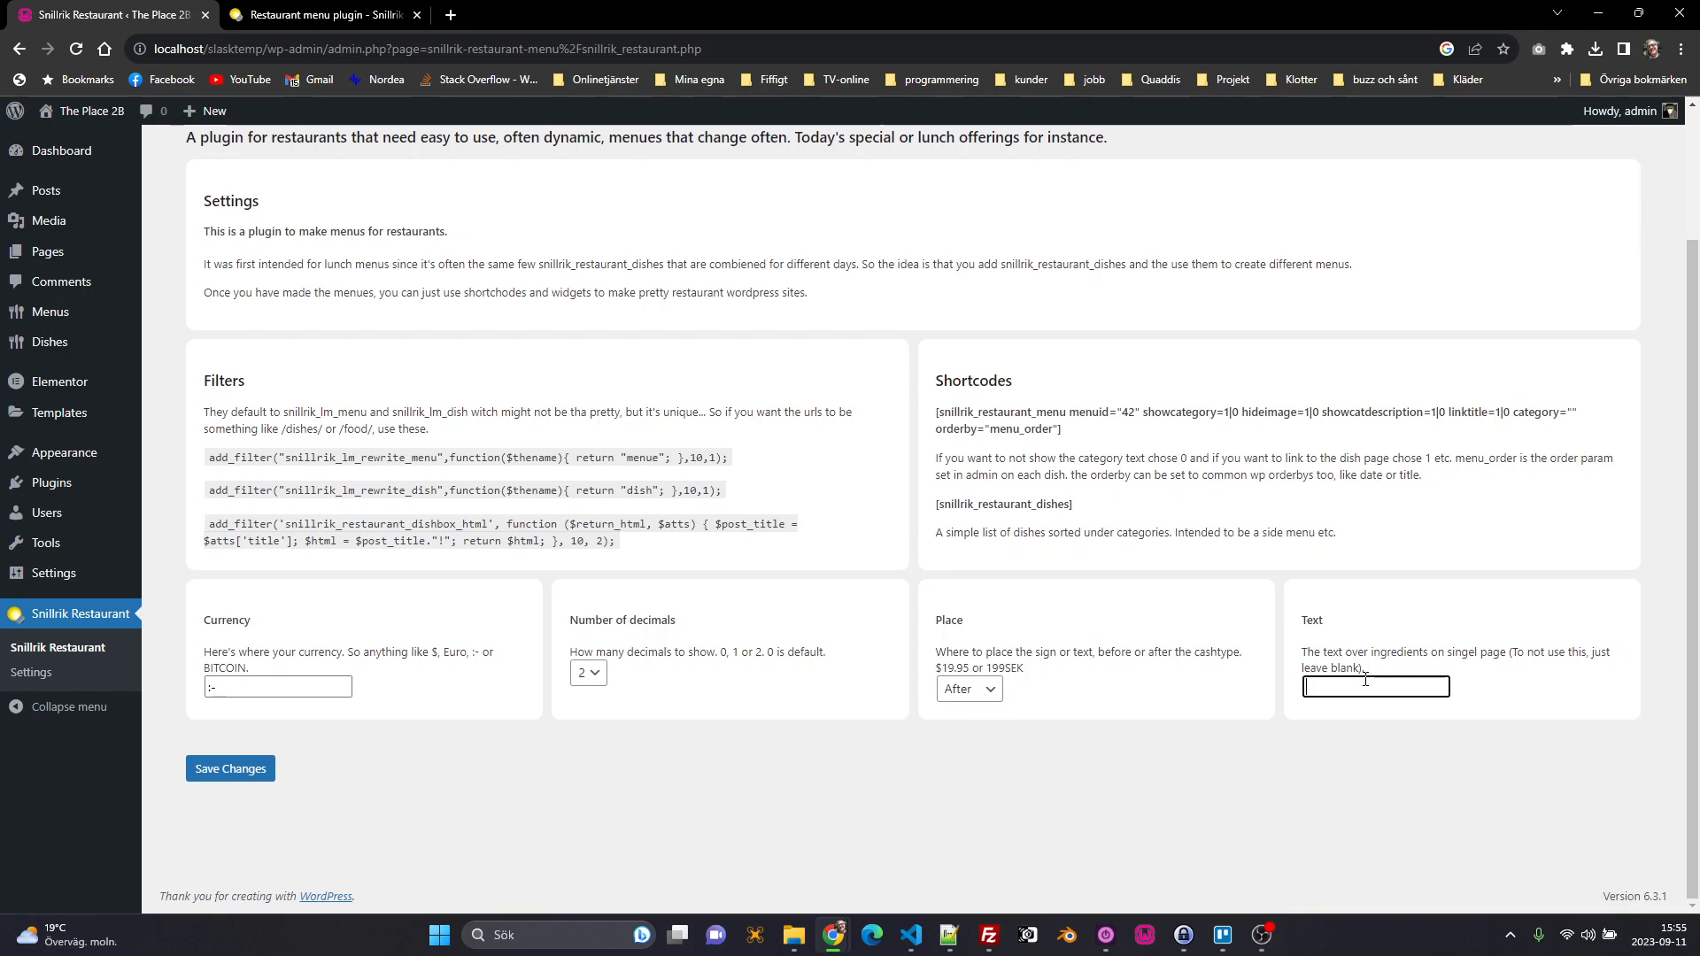
double_click(258, 458)
double_click(258, 490)
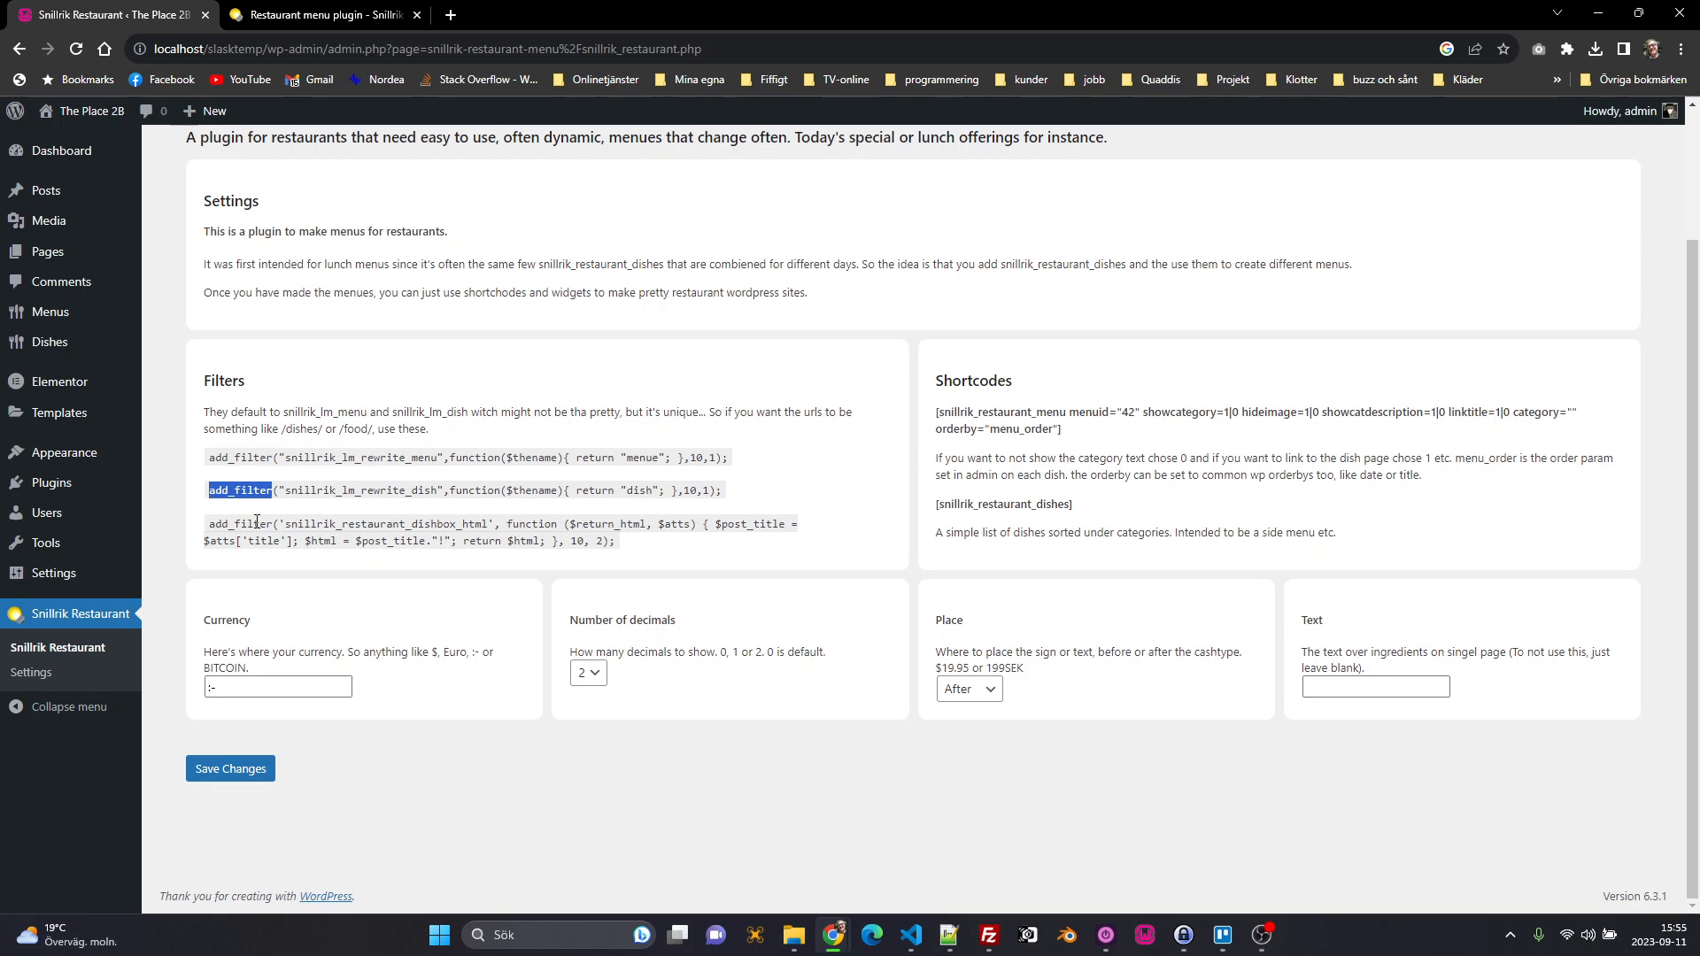
click(350, 540)
double_click(359, 524)
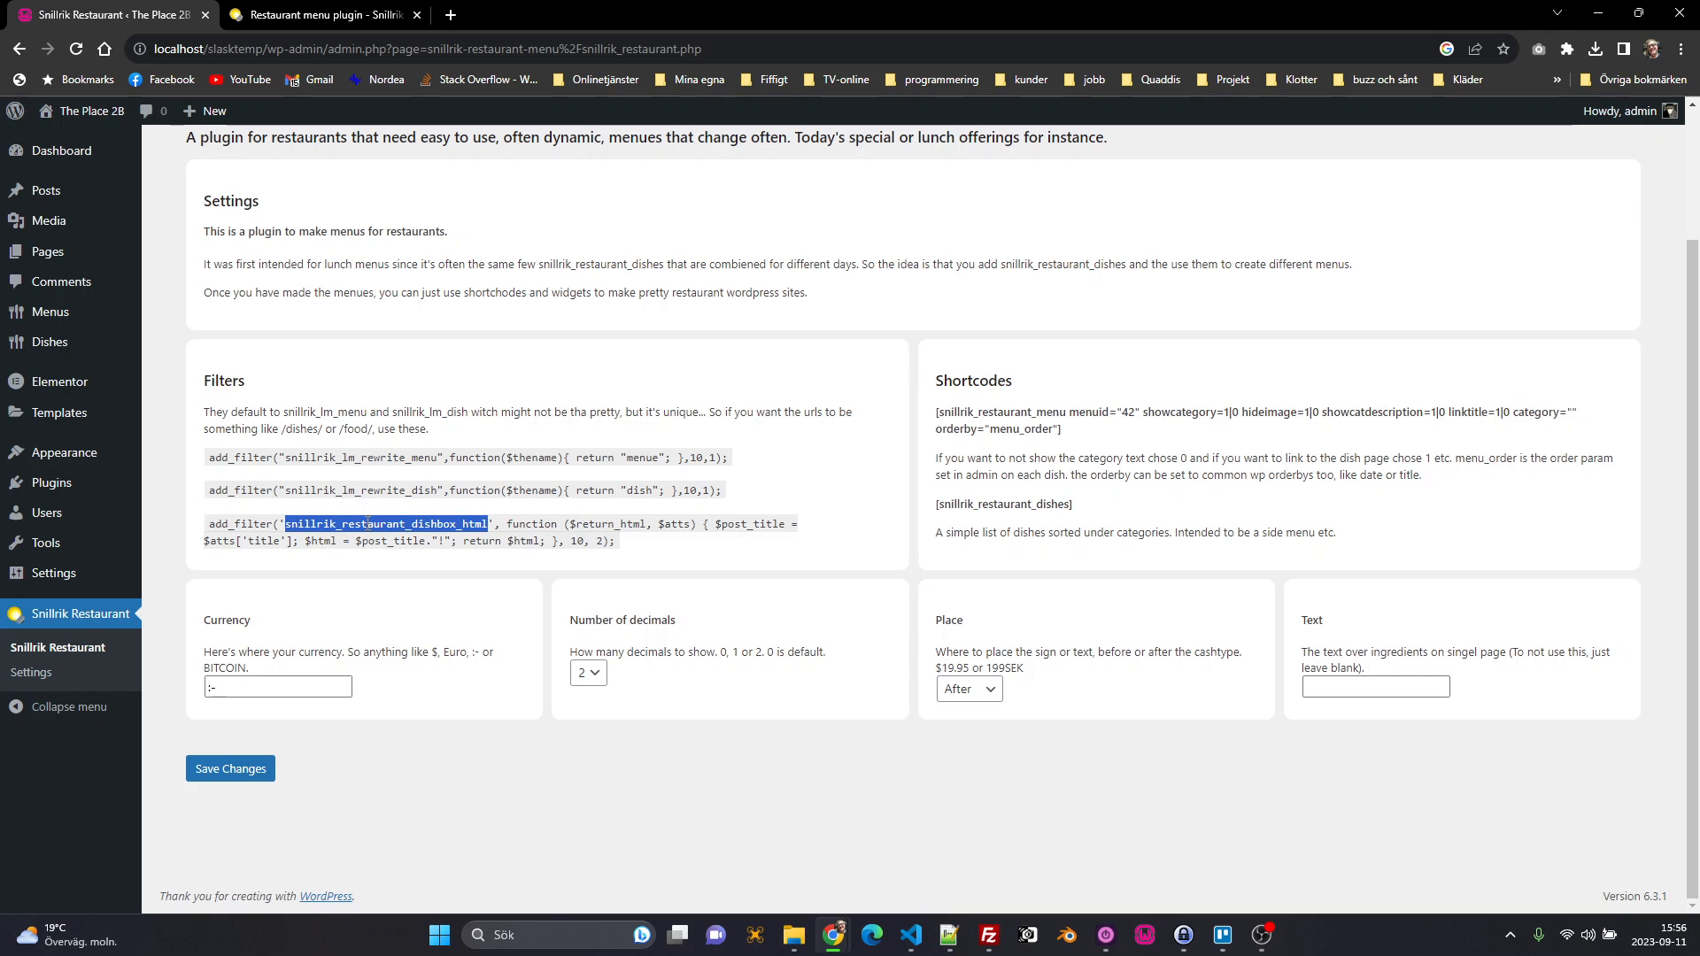
double_click(1018, 413)
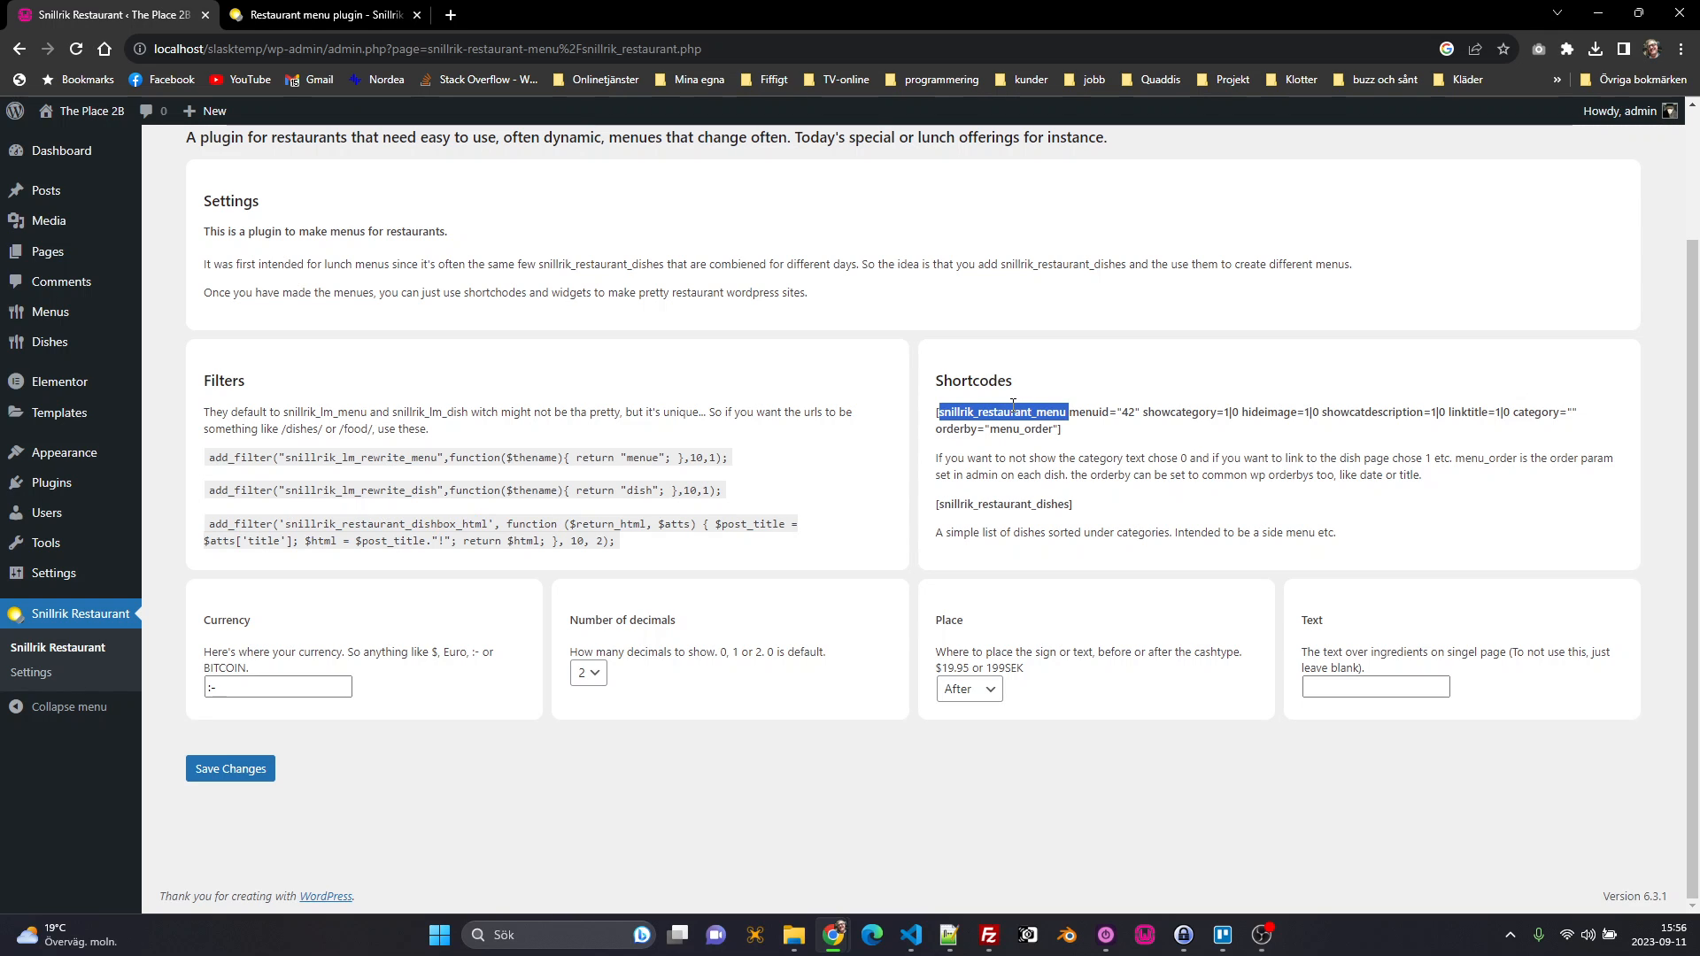
double_click(988, 505)
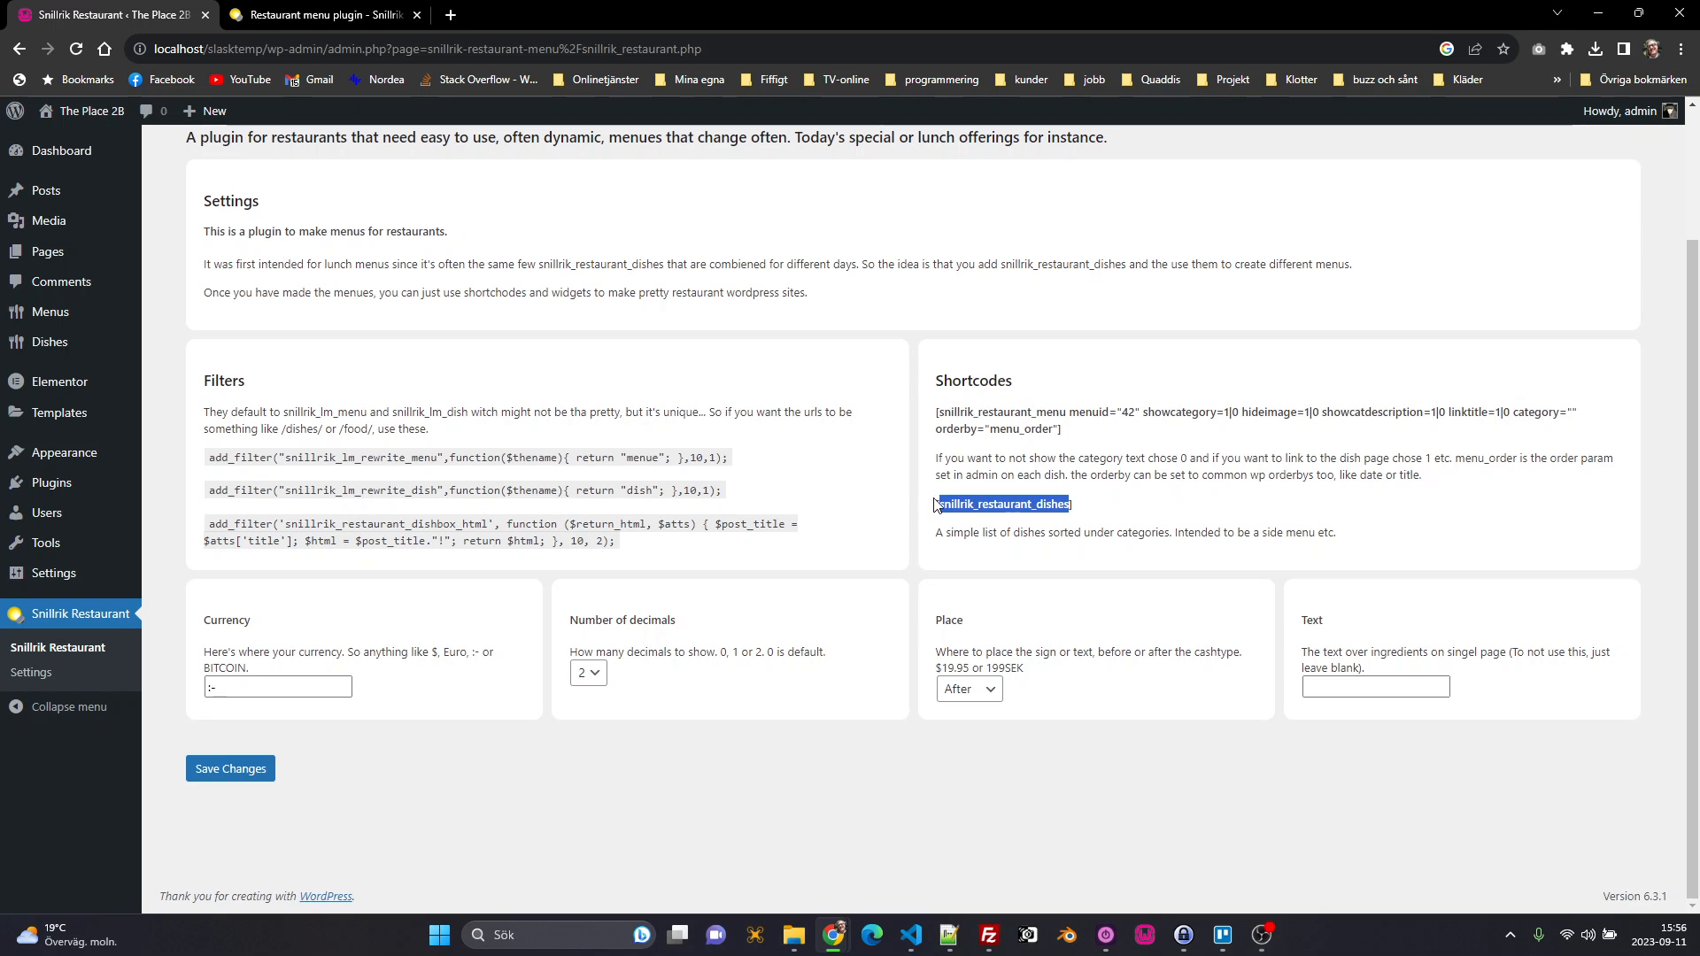
scroll(511, 347, up, 2)
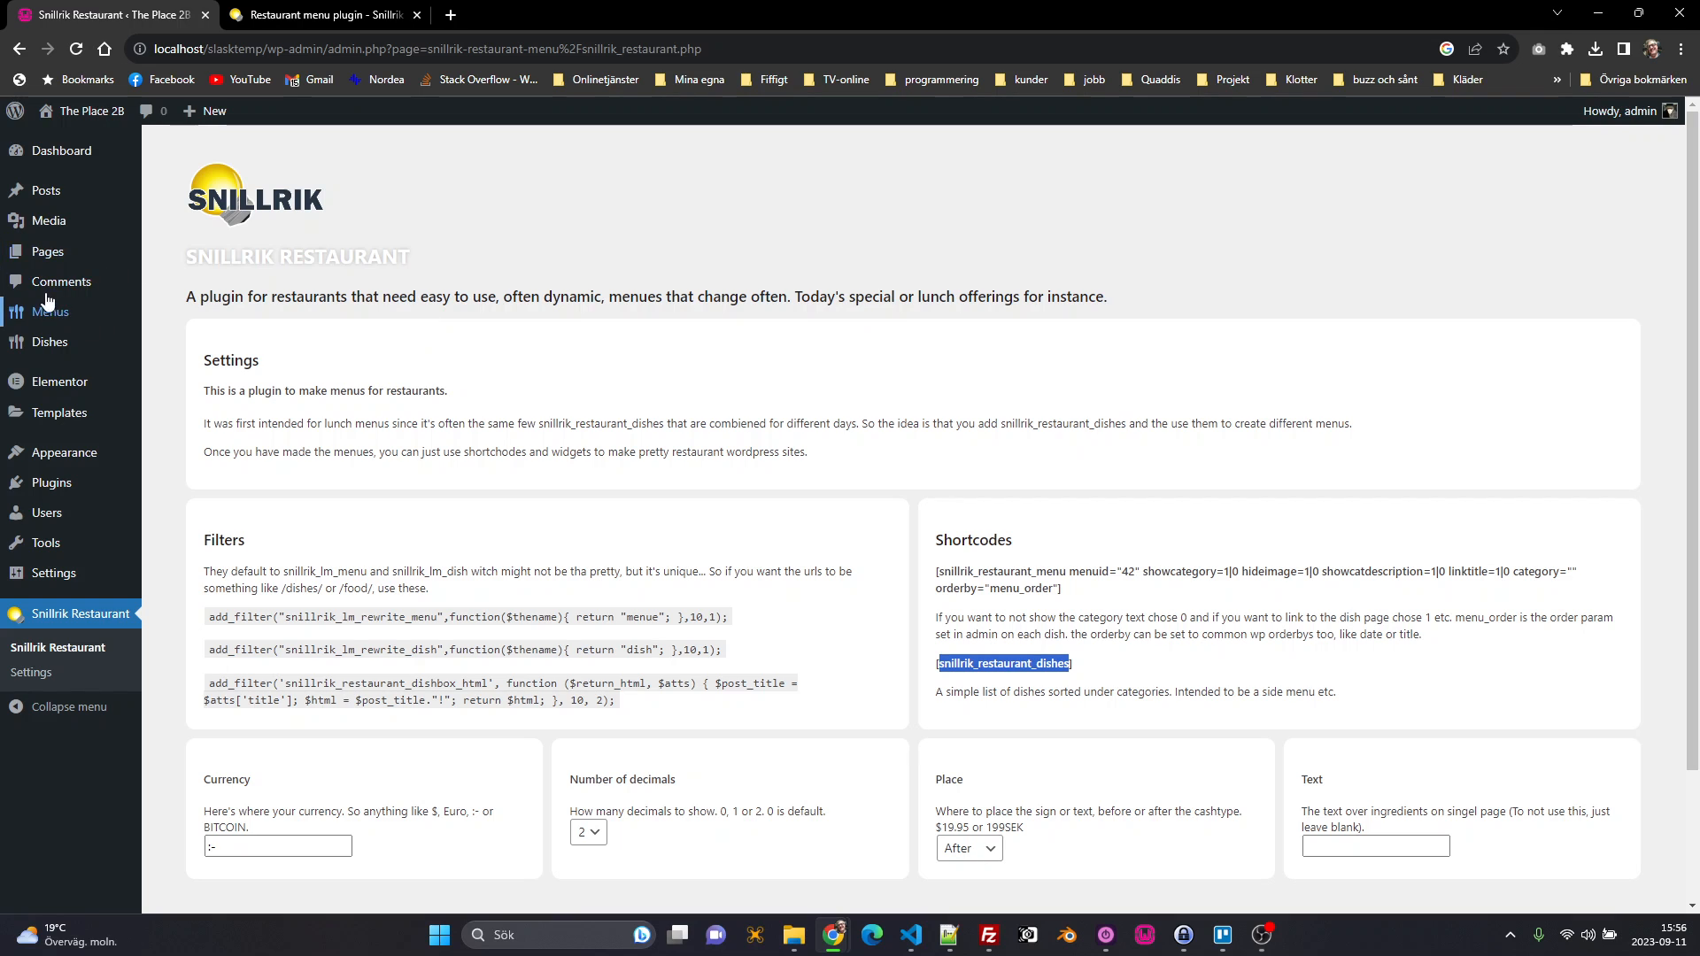
Step: Open the Hamburger dish for editing from the list of all dishes
mouse_move(79, 342)
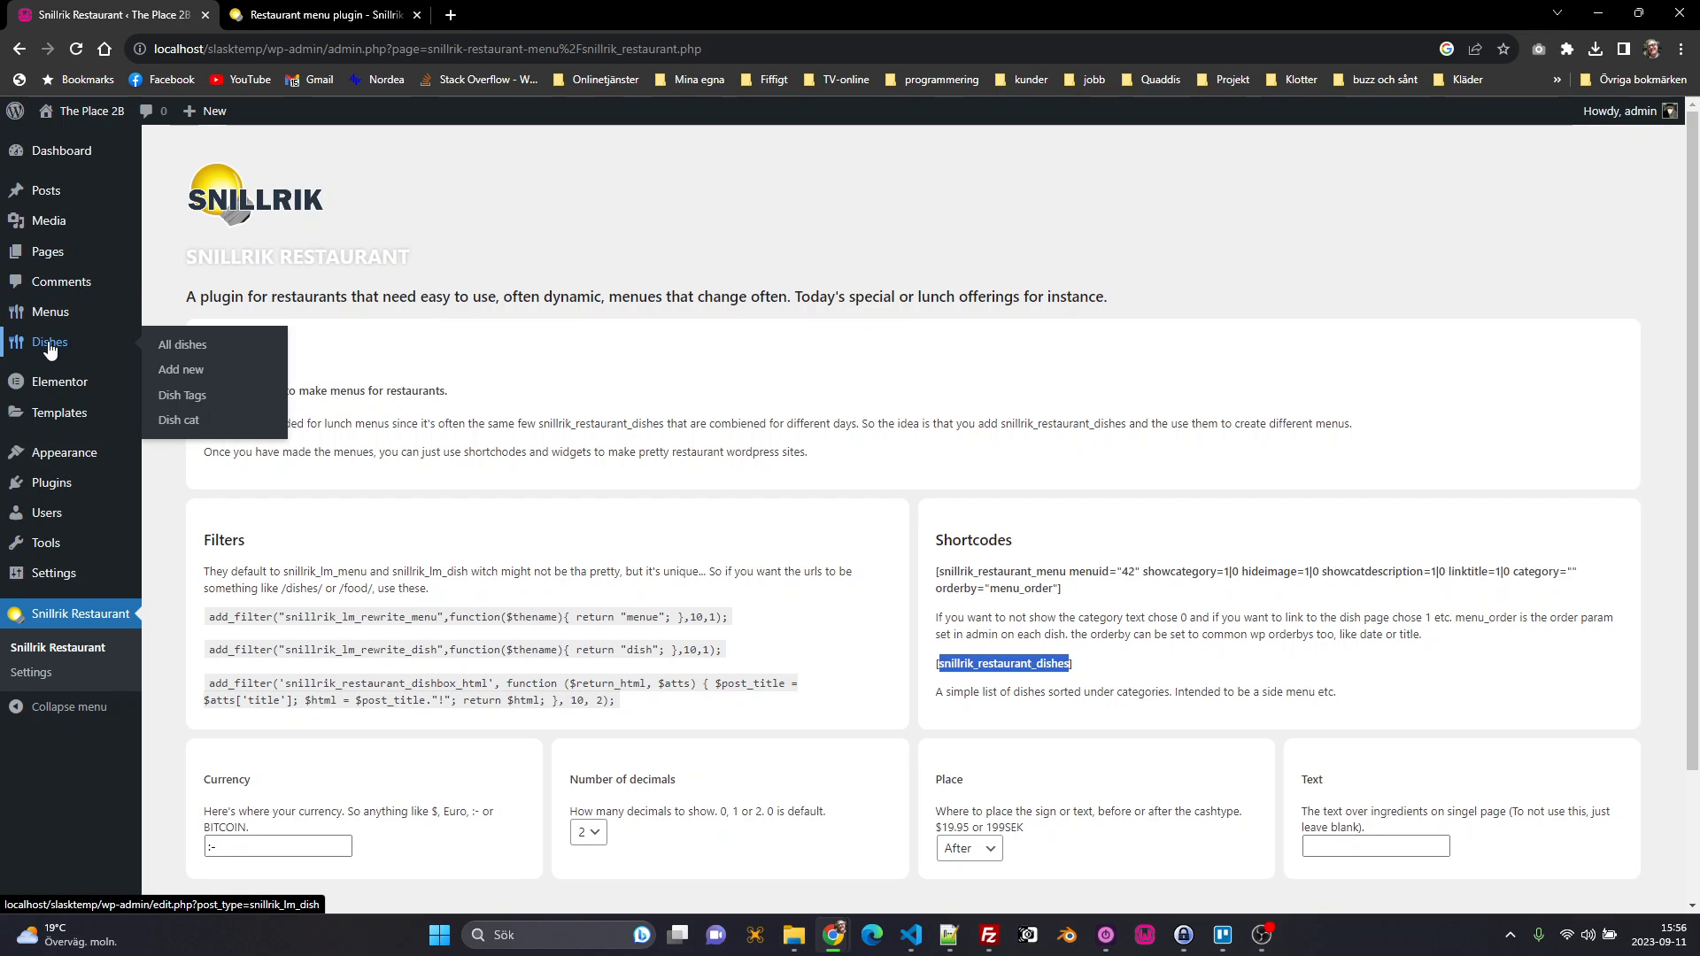
click(189, 346)
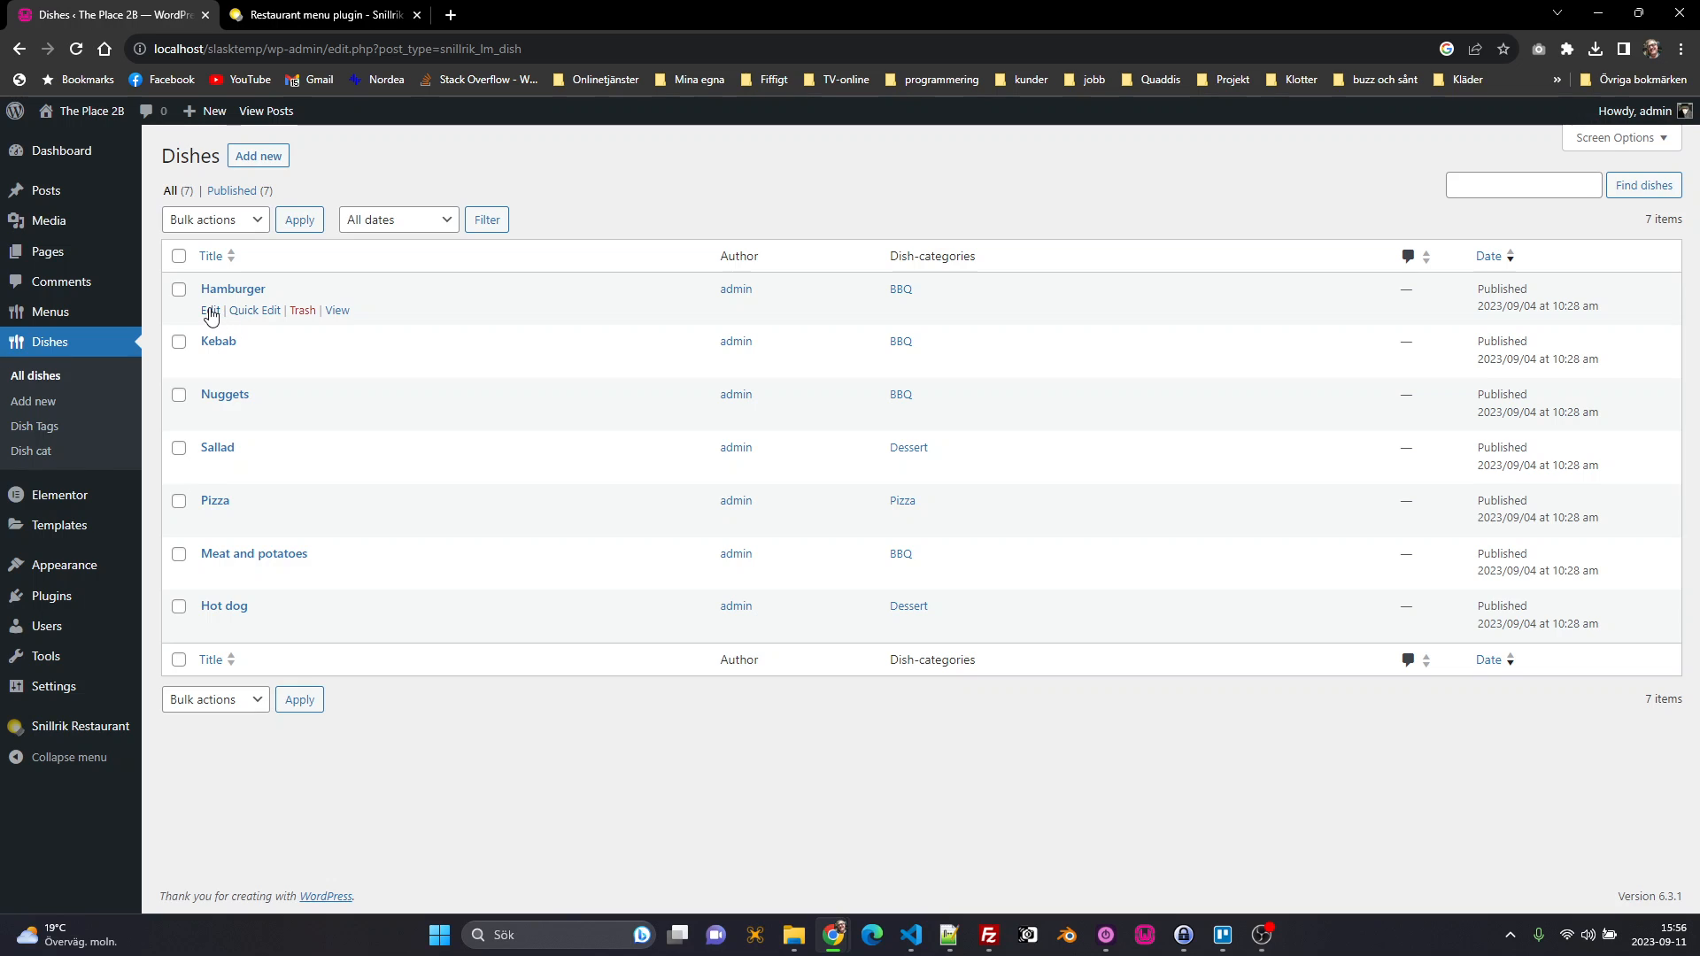
click(210, 313)
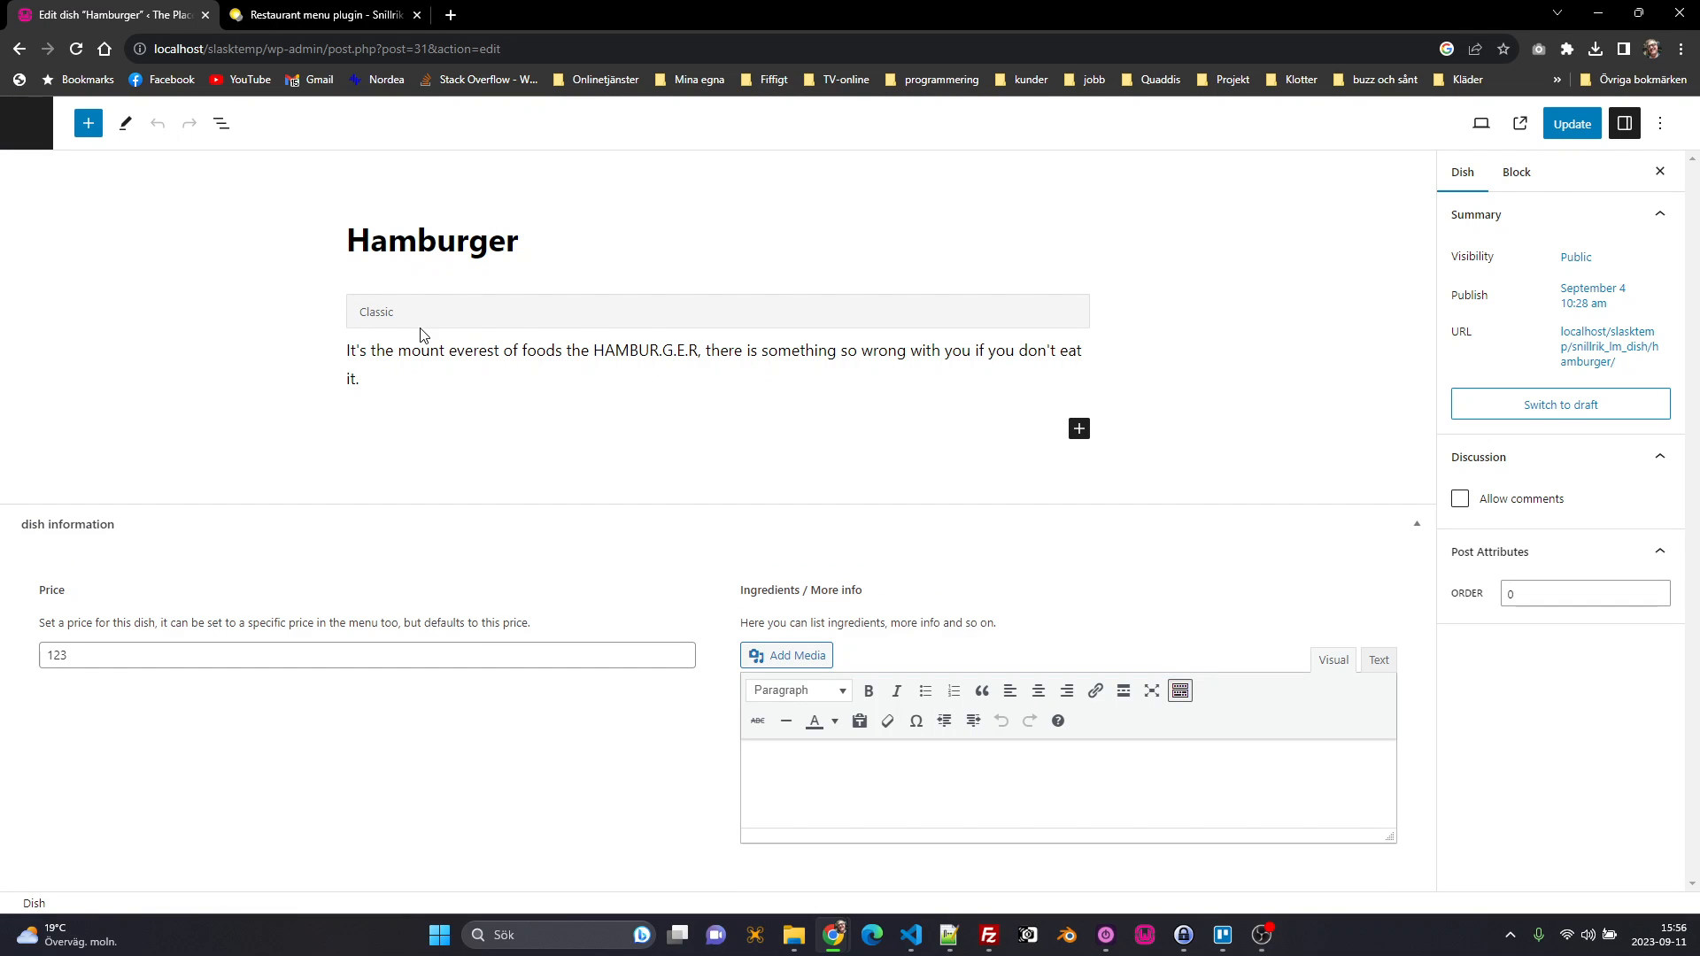
Step: Review the Hamburger dish's description, price, ingredients, tags, categories and featured image, and return to the dishes list without saving
click(422, 335)
click(456, 266)
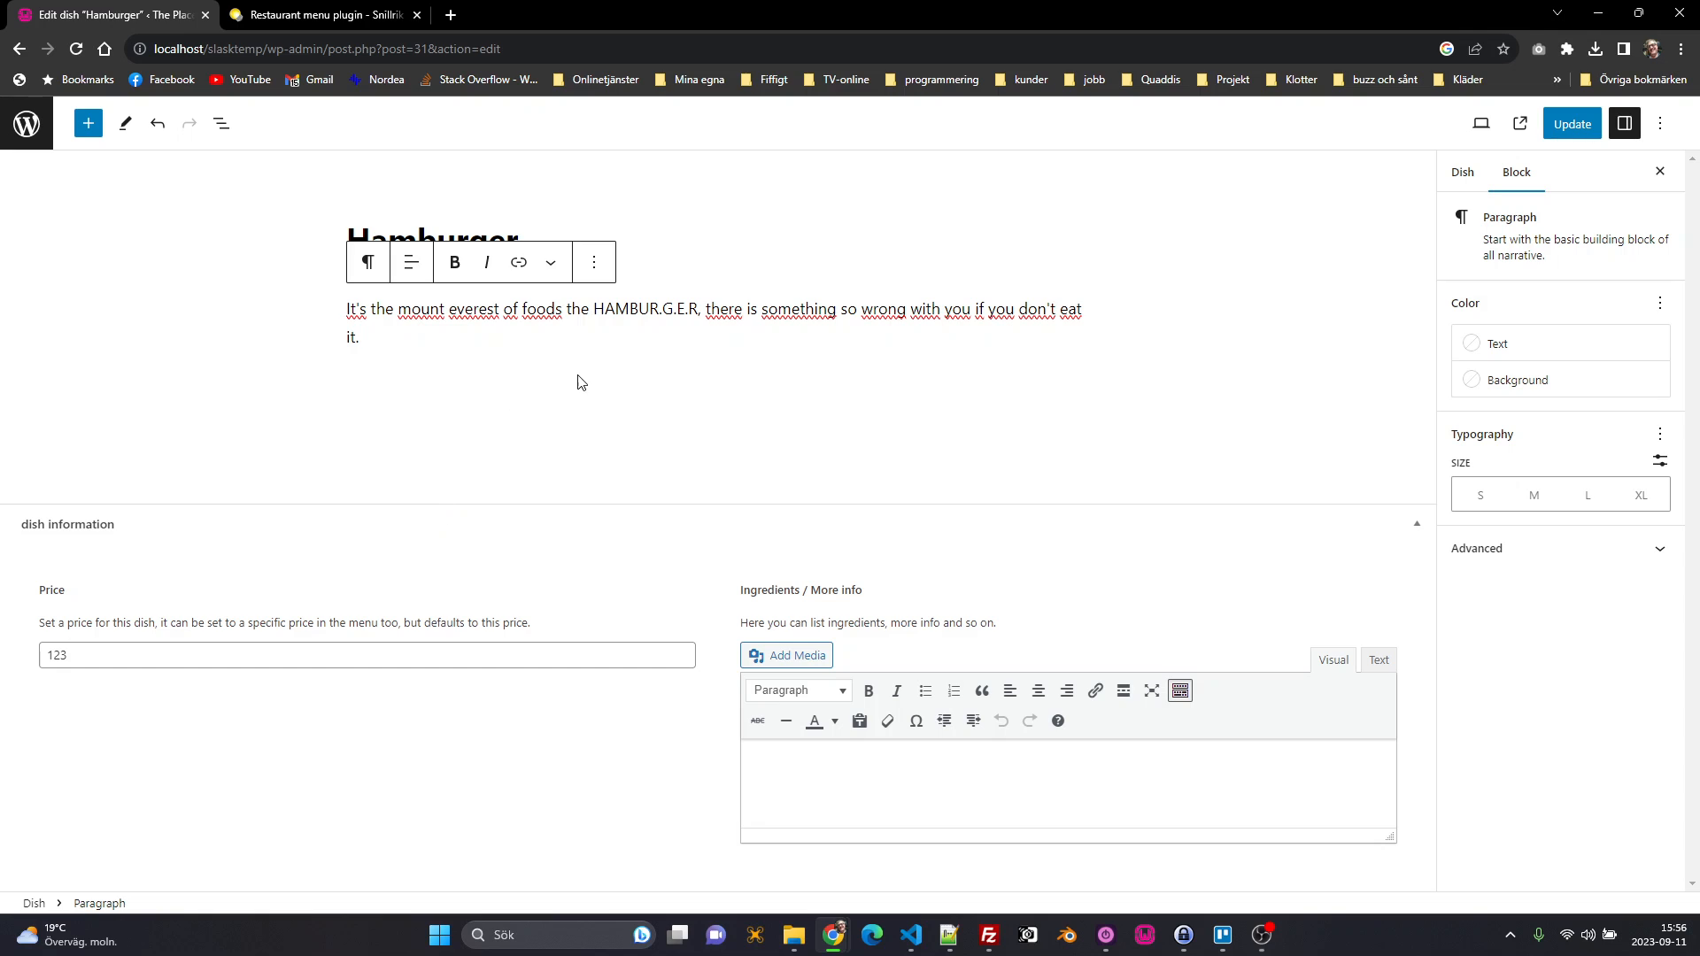
click(527, 452)
click(103, 654)
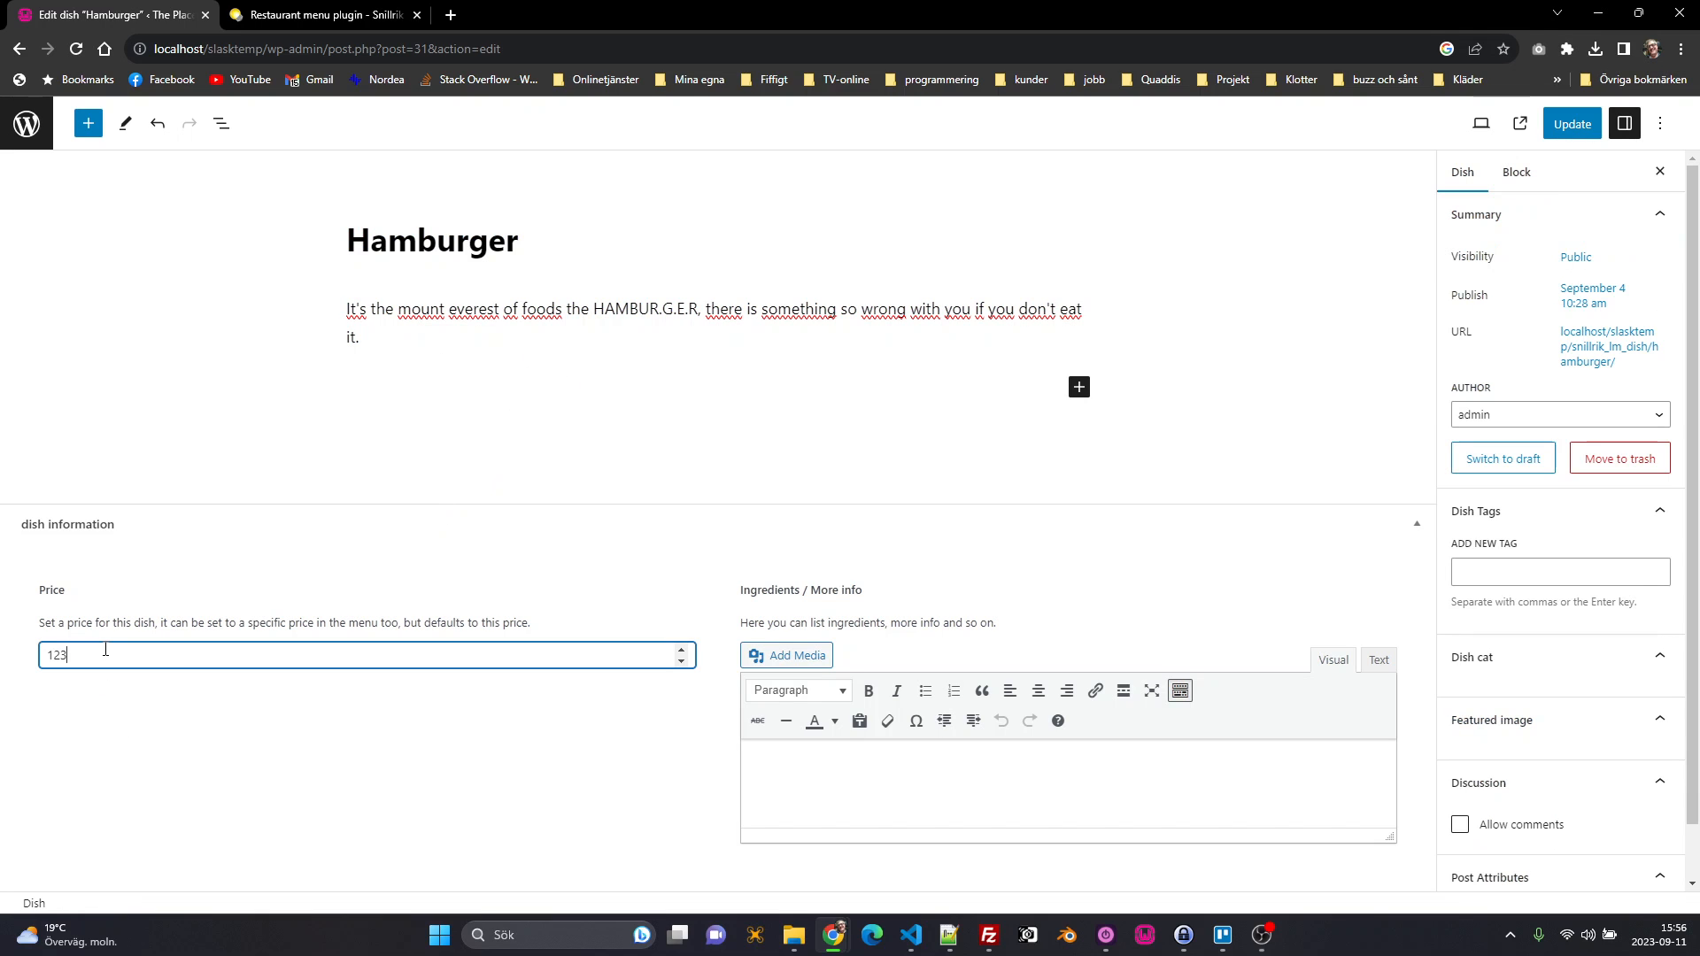
click(830, 783)
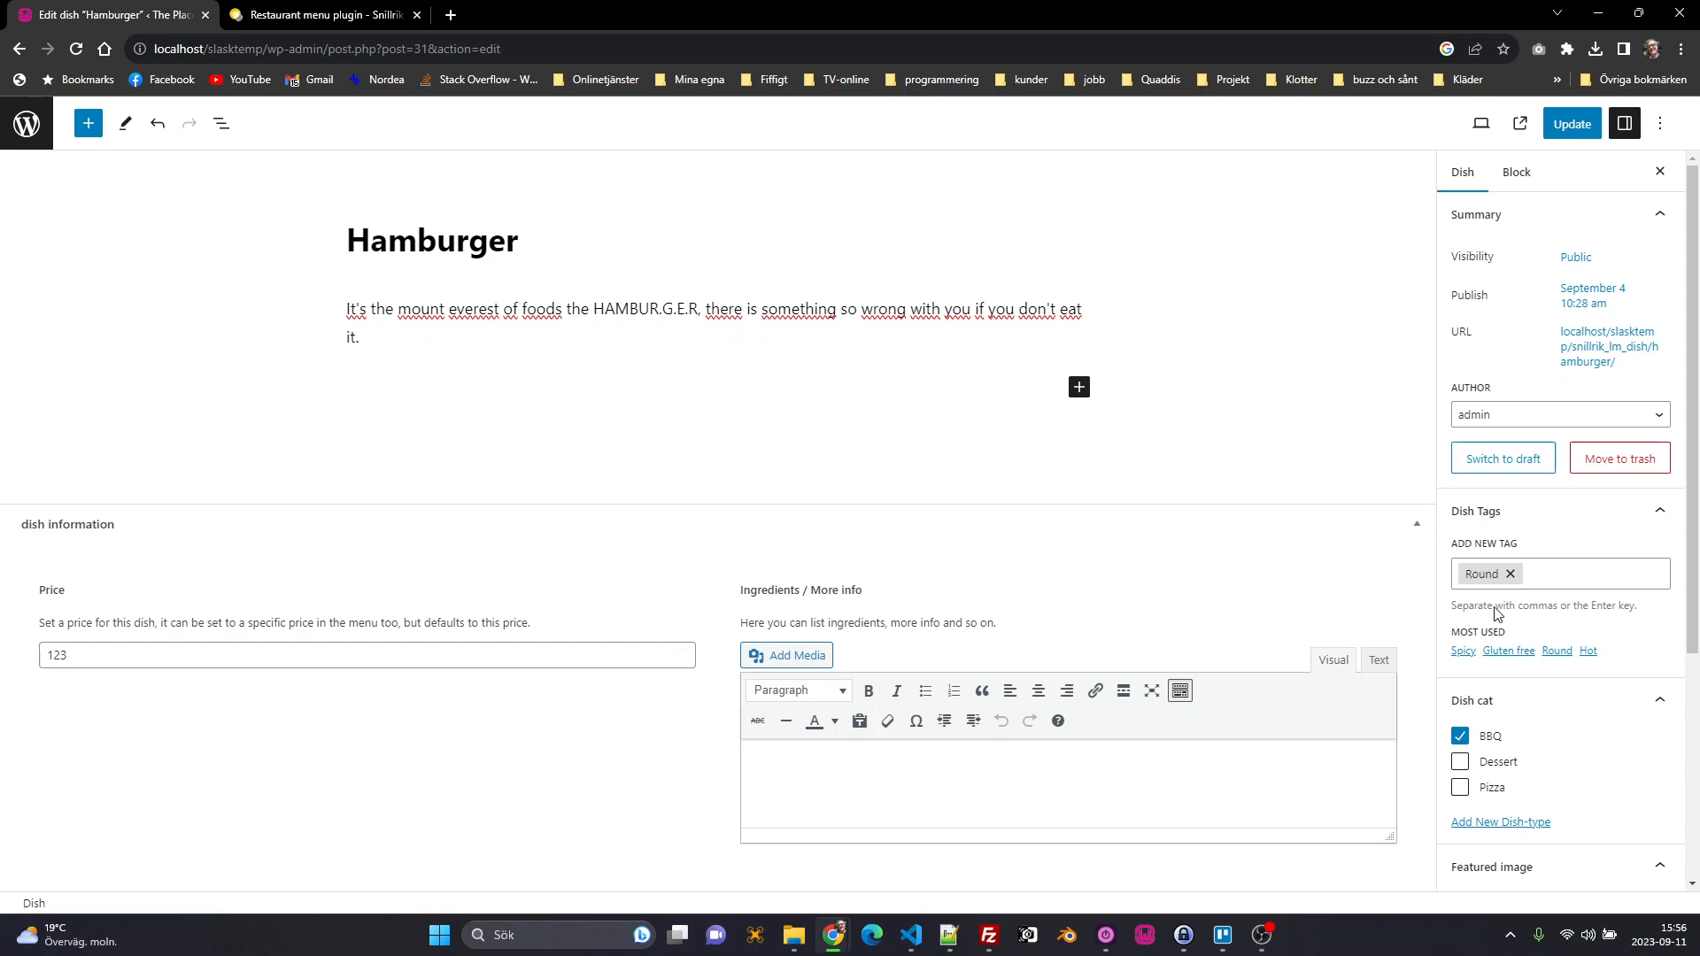
scroll(1470, 509, down, 1)
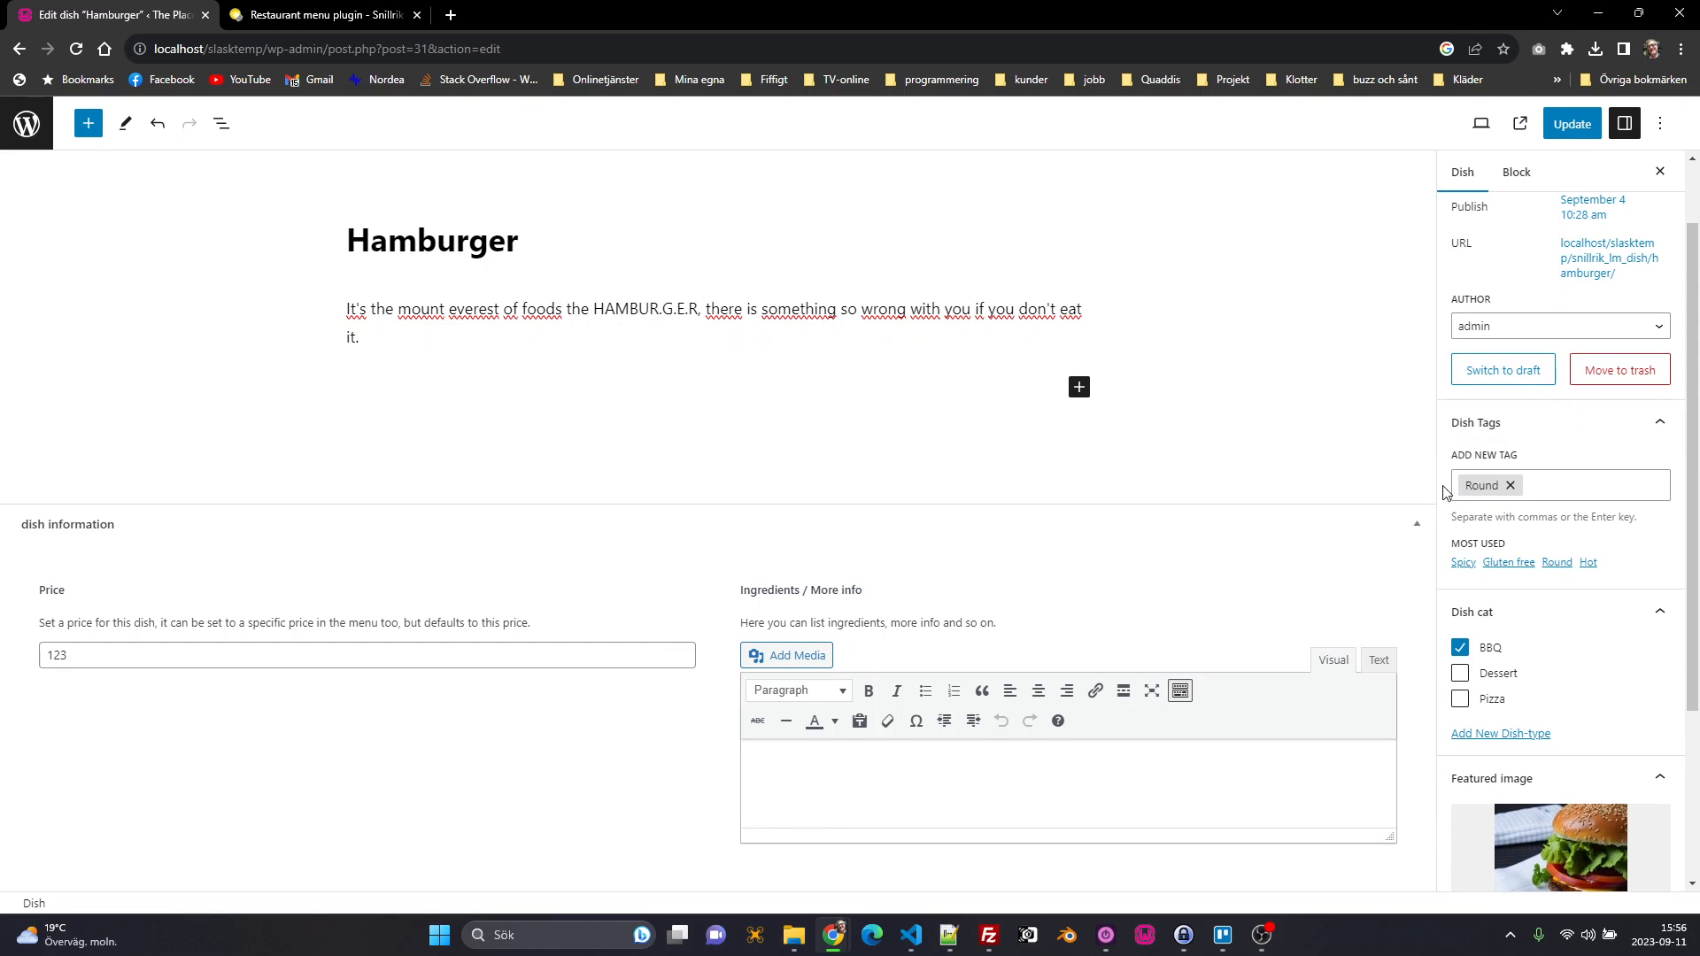
scroll(1453, 469, down, 2)
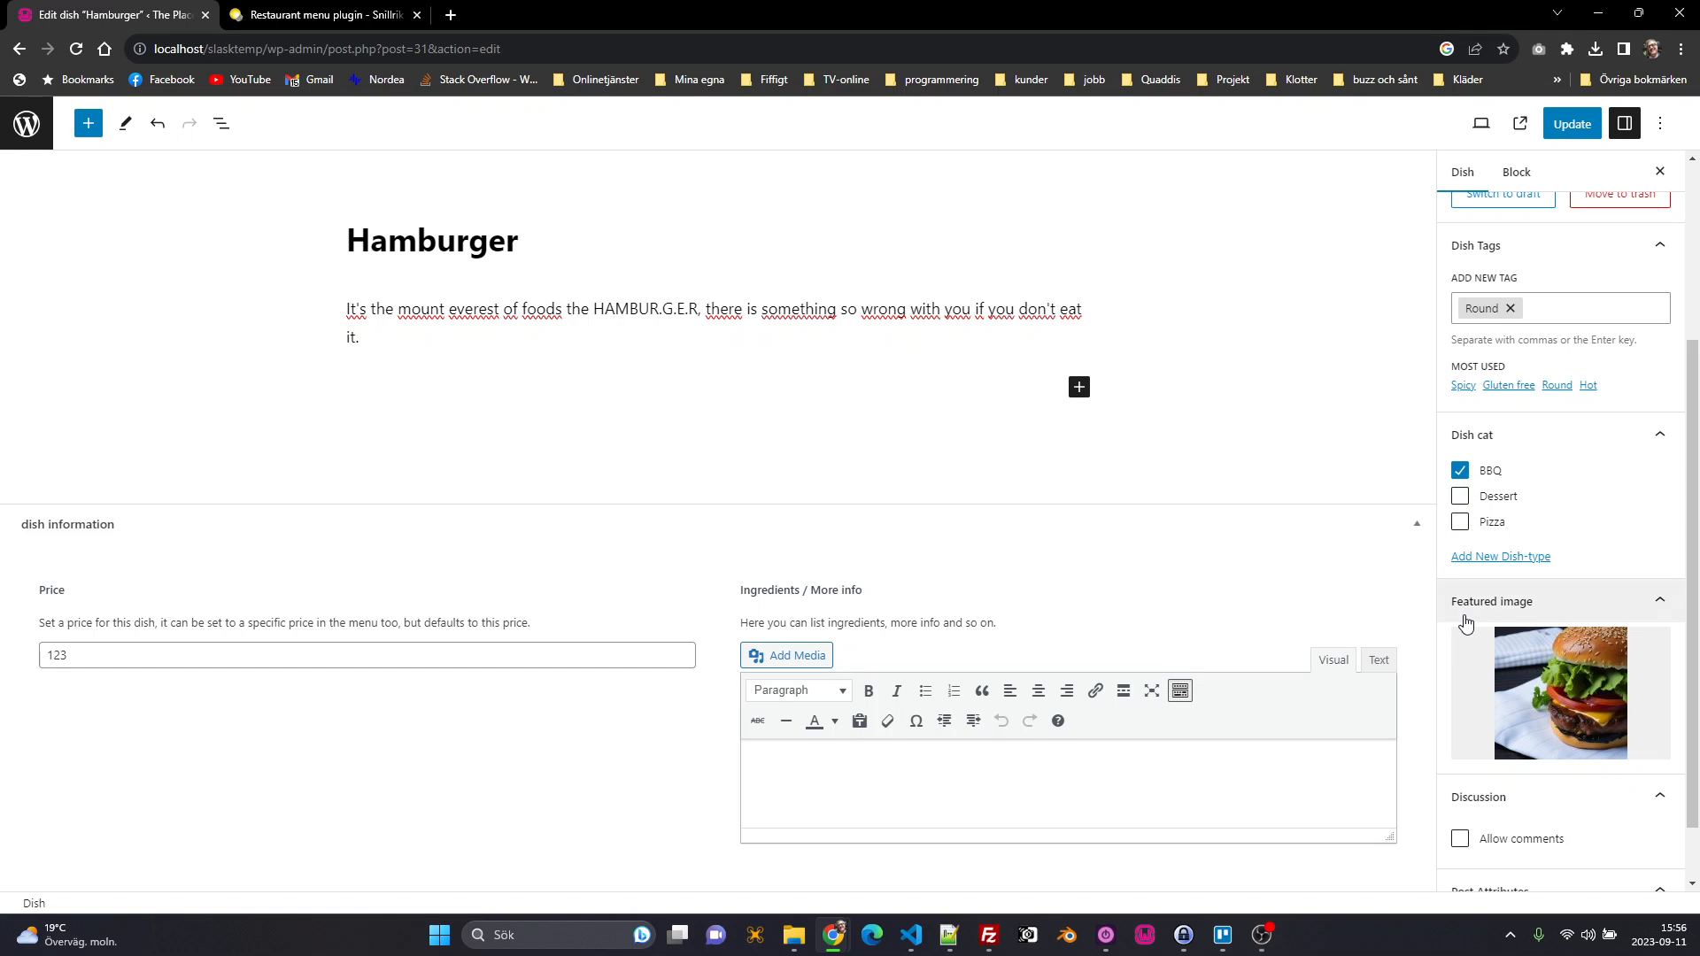
scroll(1466, 625, down, 1)
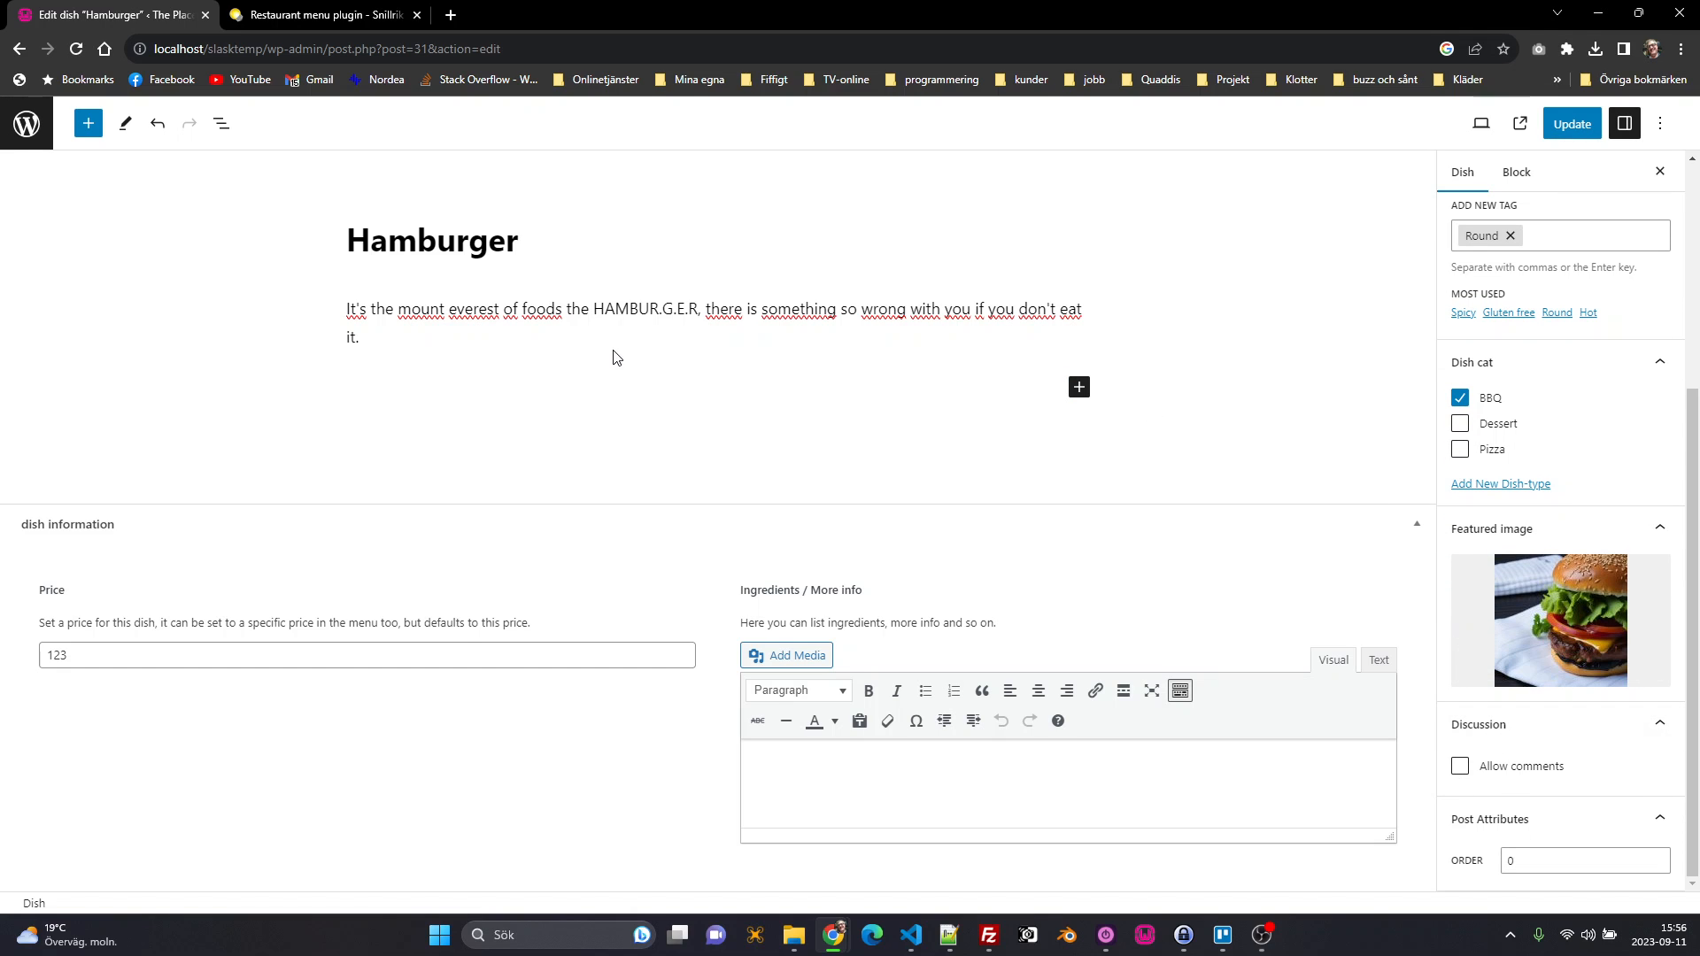
key(F5)
click(918, 150)
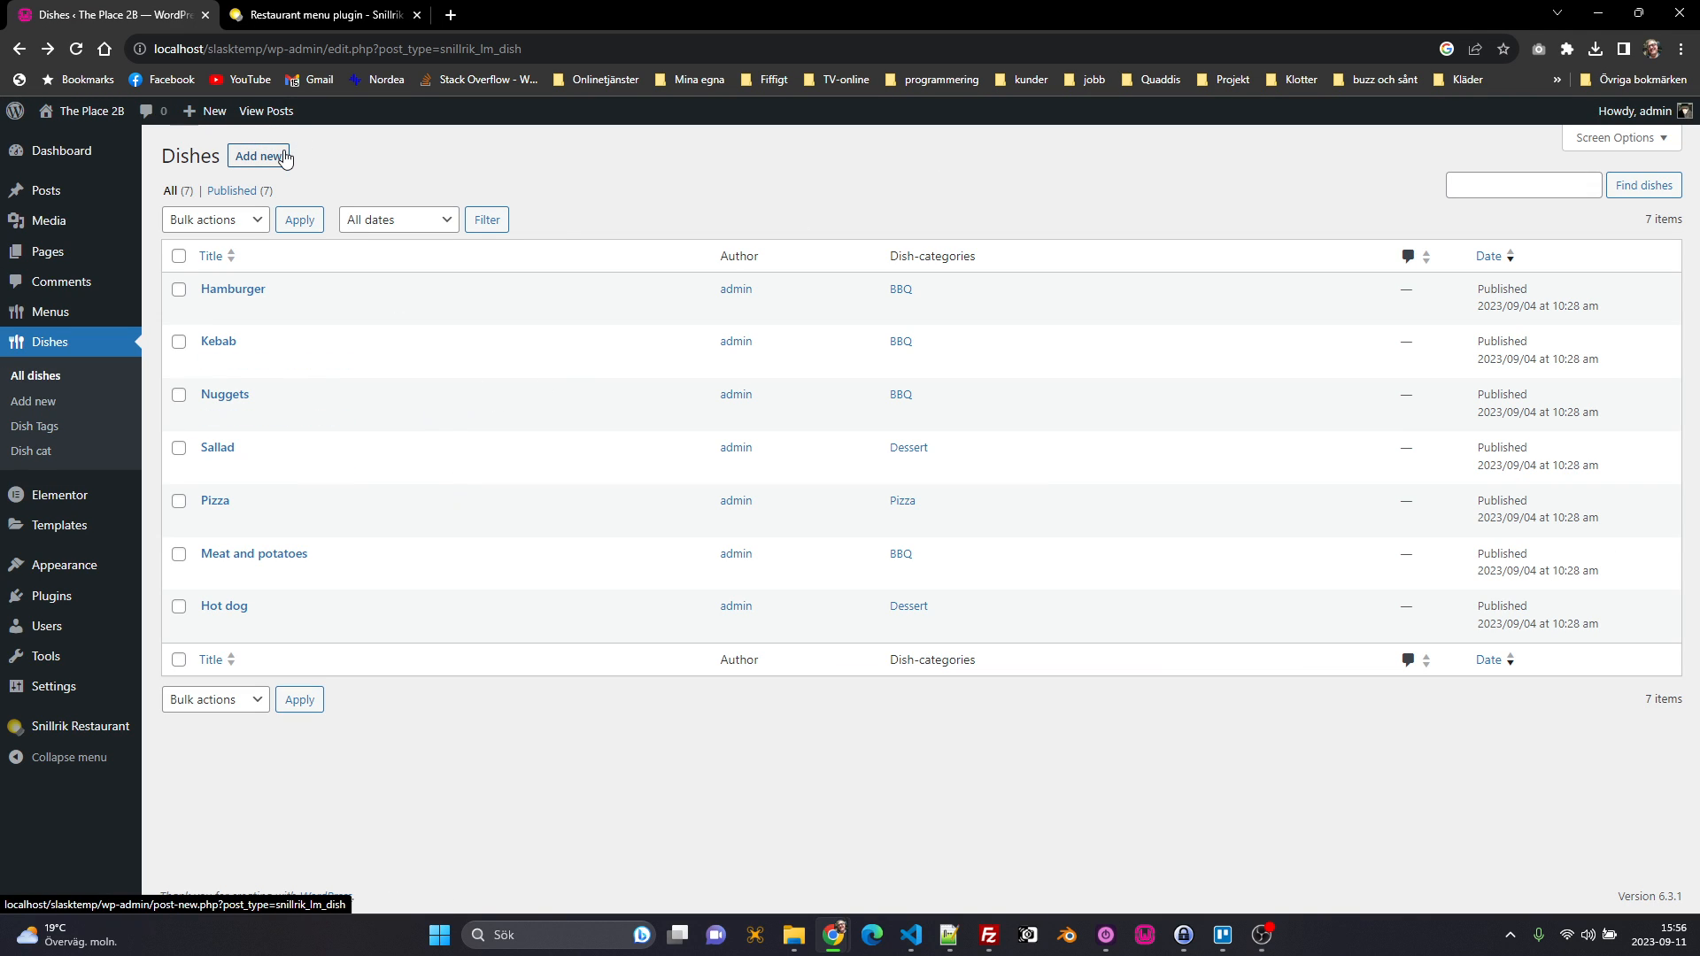
Step: Add a new dish with the title "Fancy Dish"
click(285, 158)
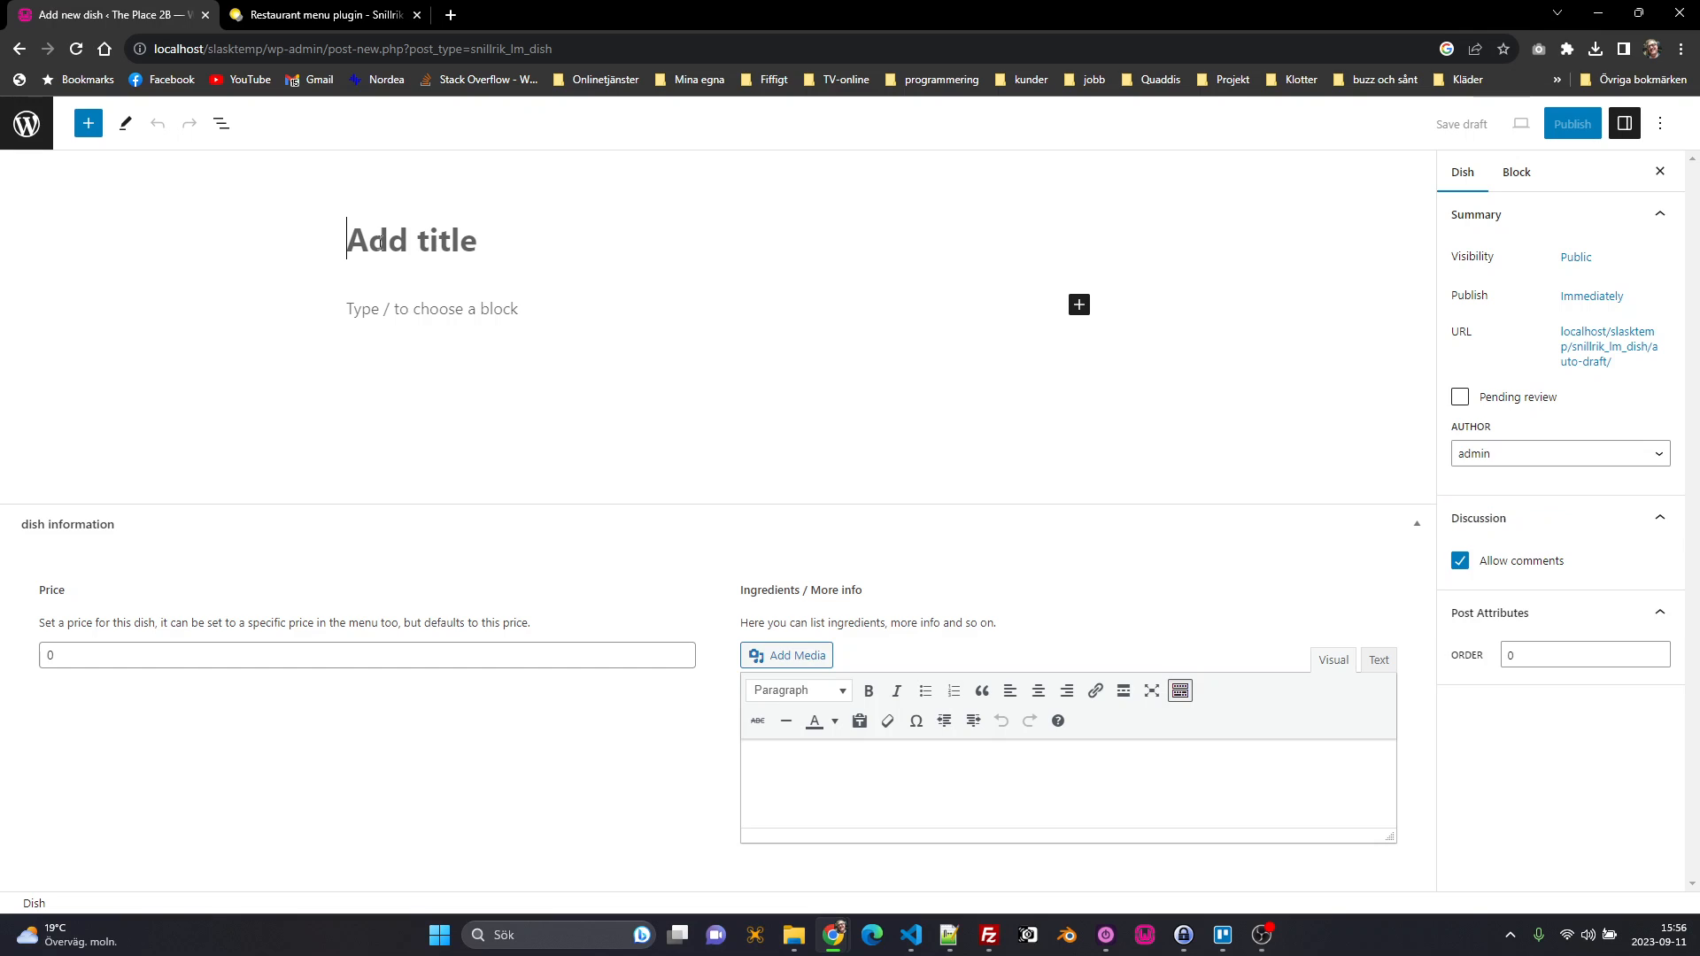
text(Faqnc)
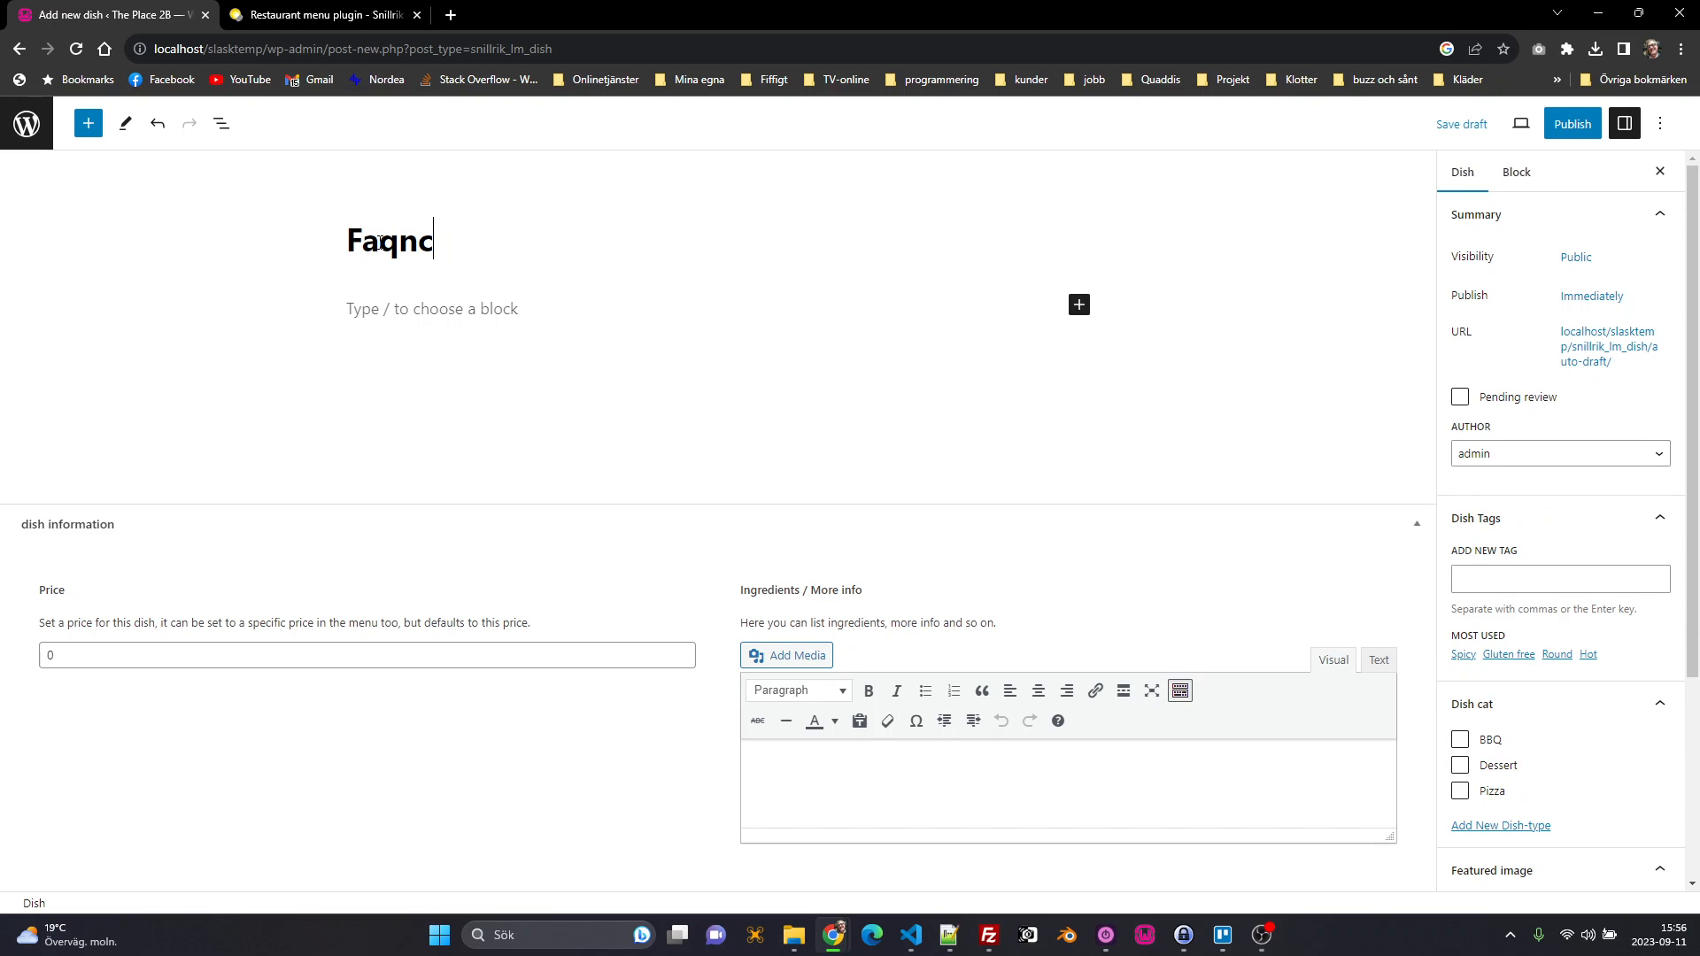
key(BackSpace)
key(BackSpace)
key(BackSpace)
text(ncy Dish)
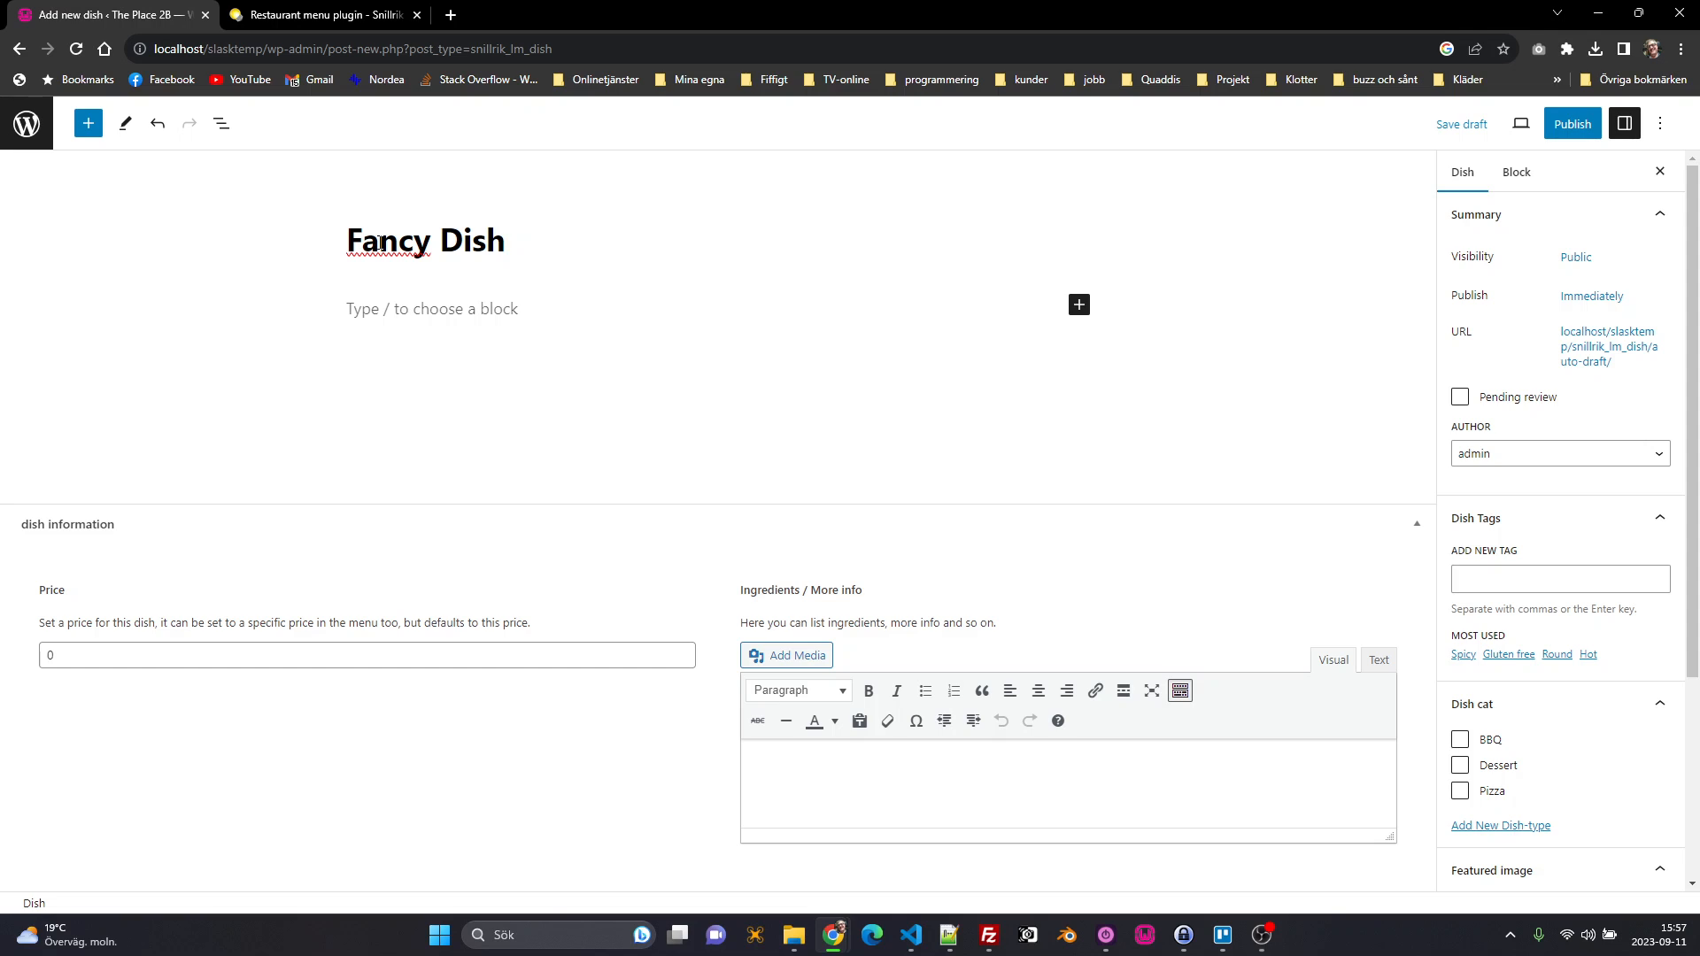
Step: Enter "This is one of our favourit dishes." as the dish's description and set its price to 312
click(370, 305)
text(T)
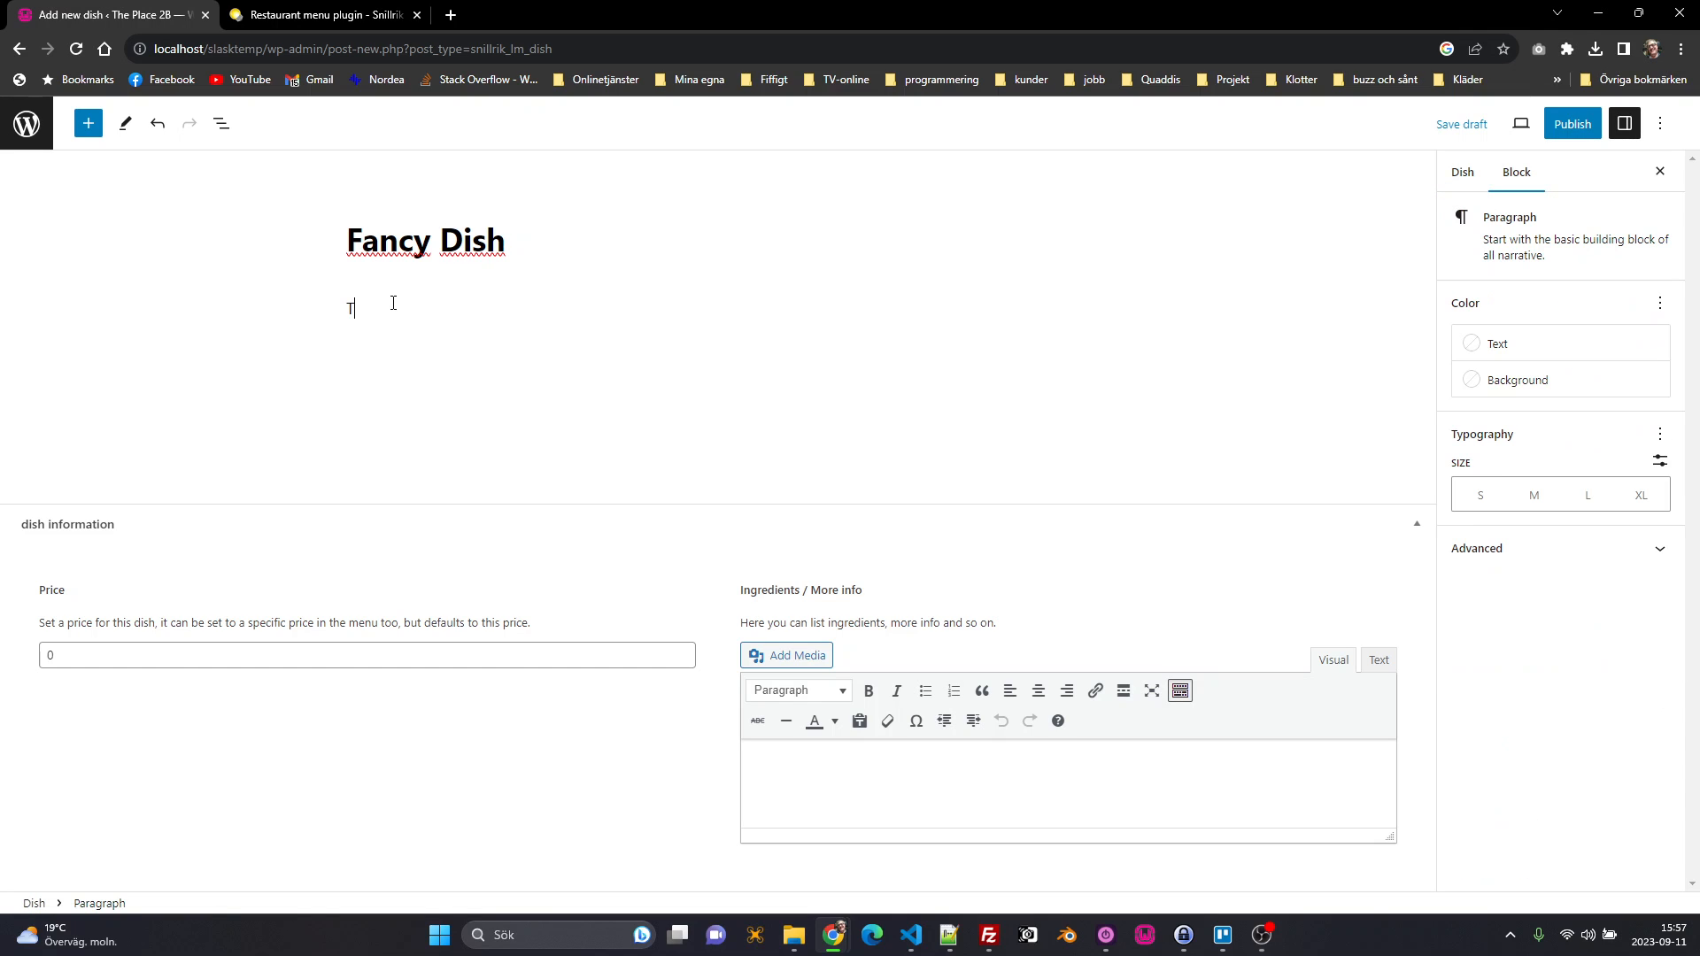
text(his is one of our favouri)
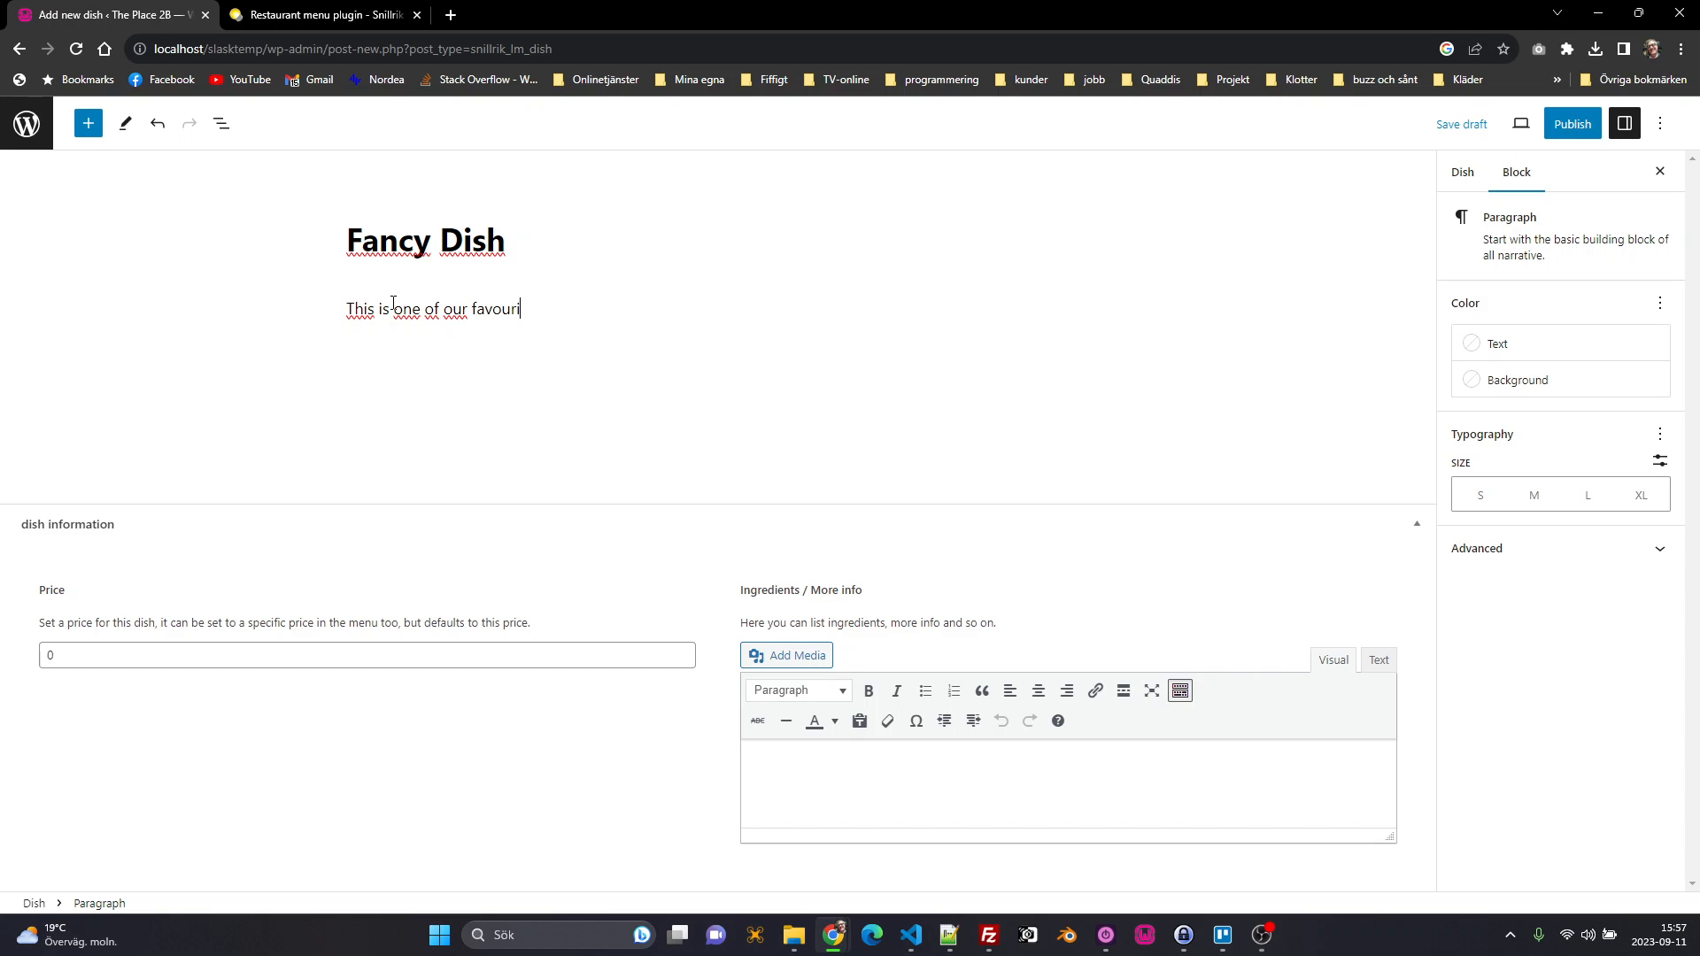
text(t dishes.)
double_click(89, 659)
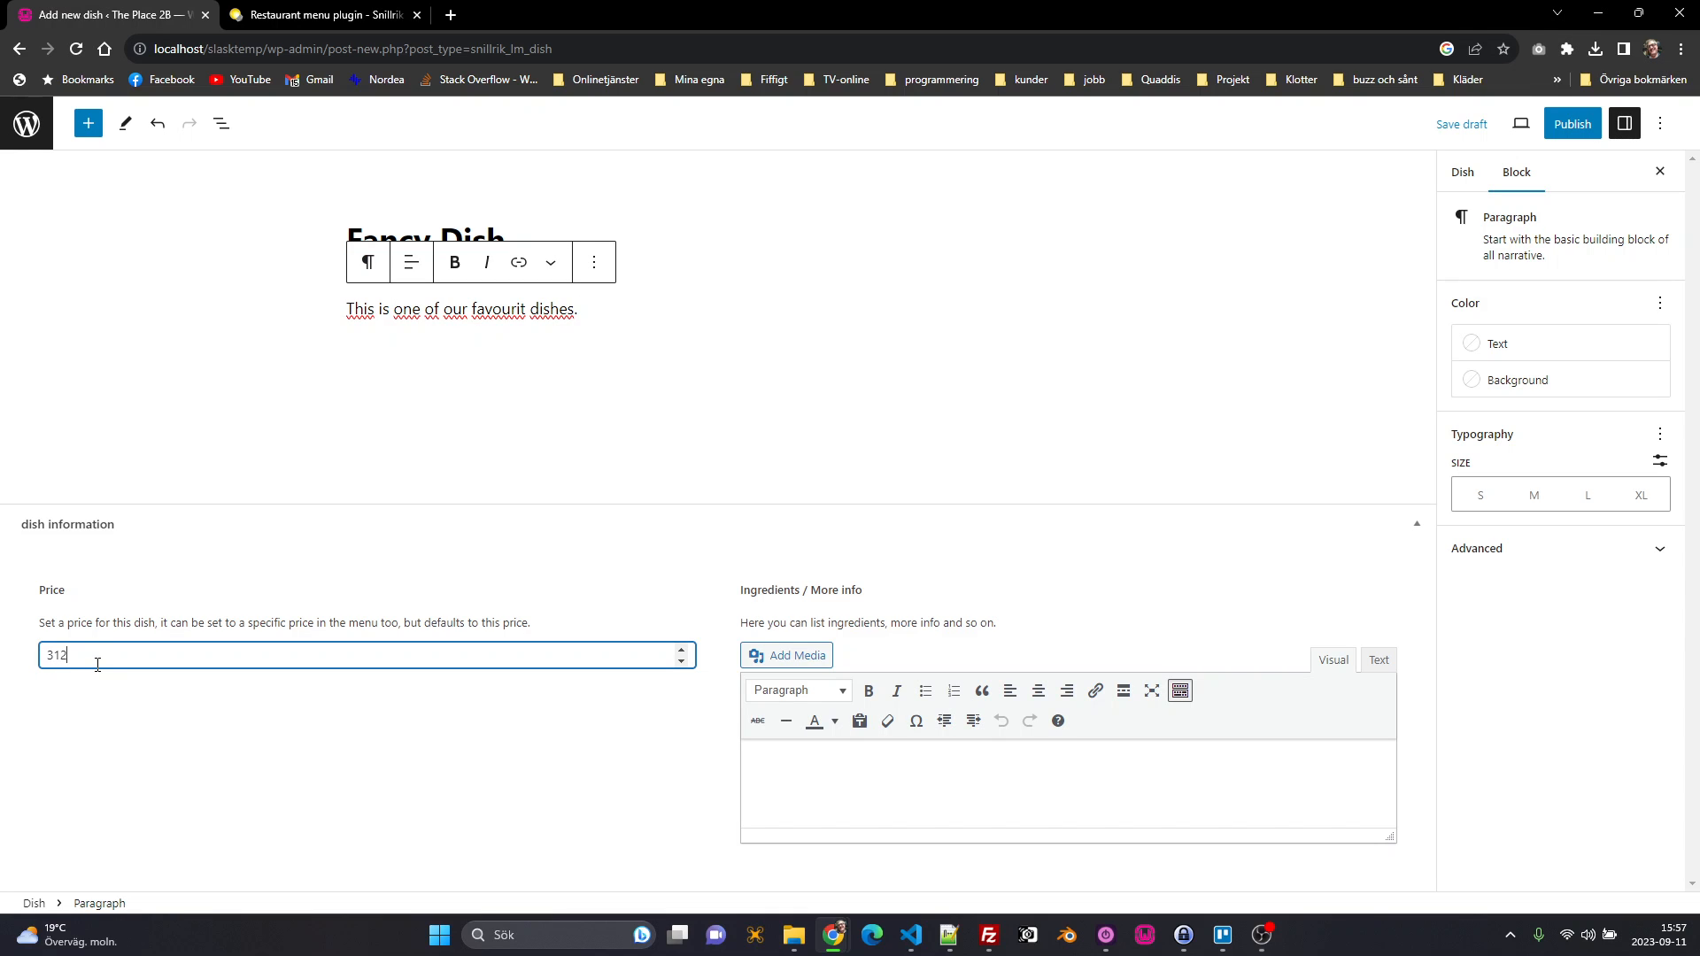
click(125, 711)
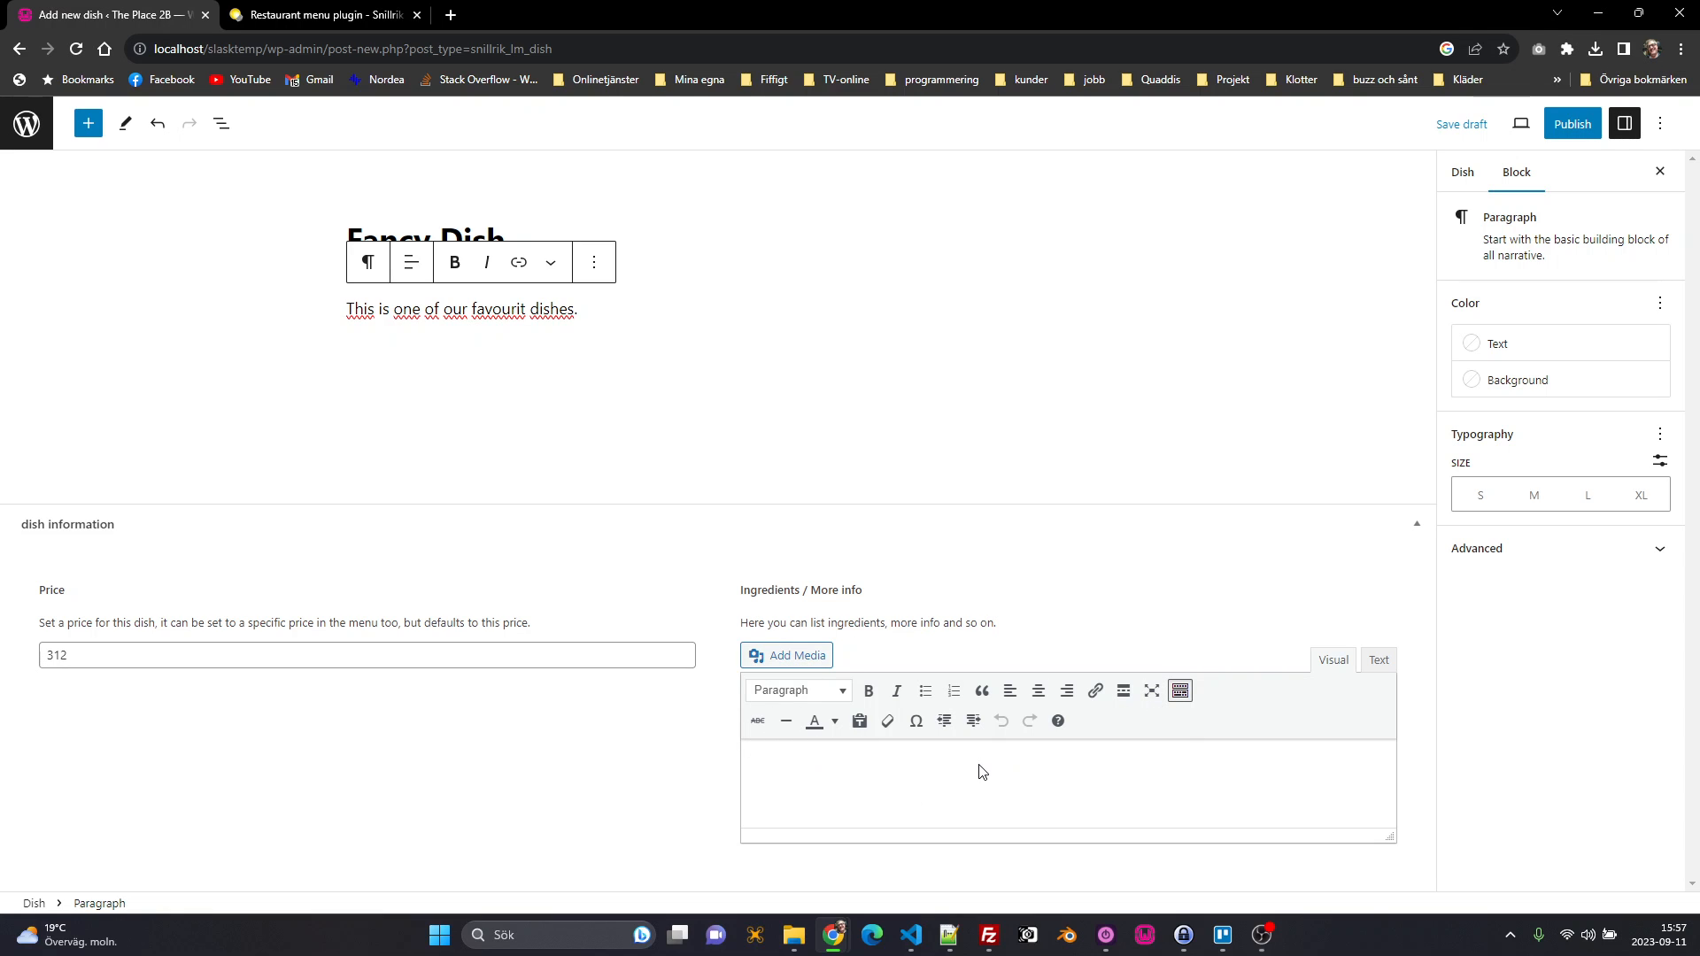
Step: Enter "Nuts and egg" as the dish's ingredients in plain text mode and assign the dish to the Dessert category
click(1372, 662)
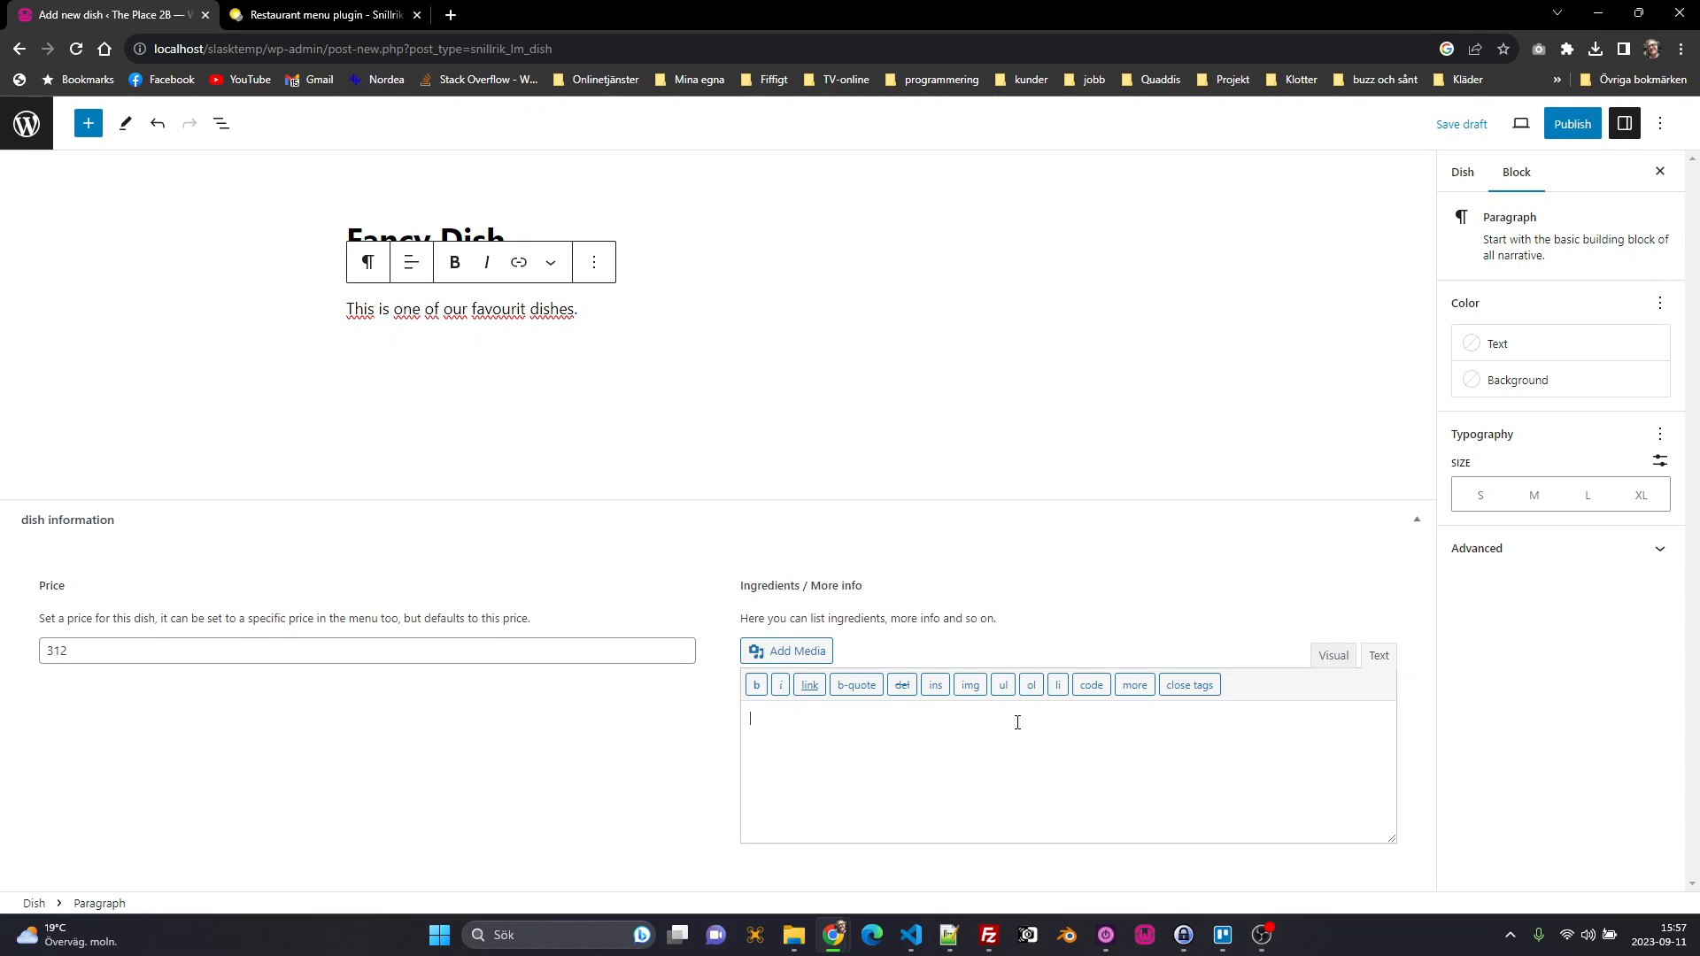
click(1333, 657)
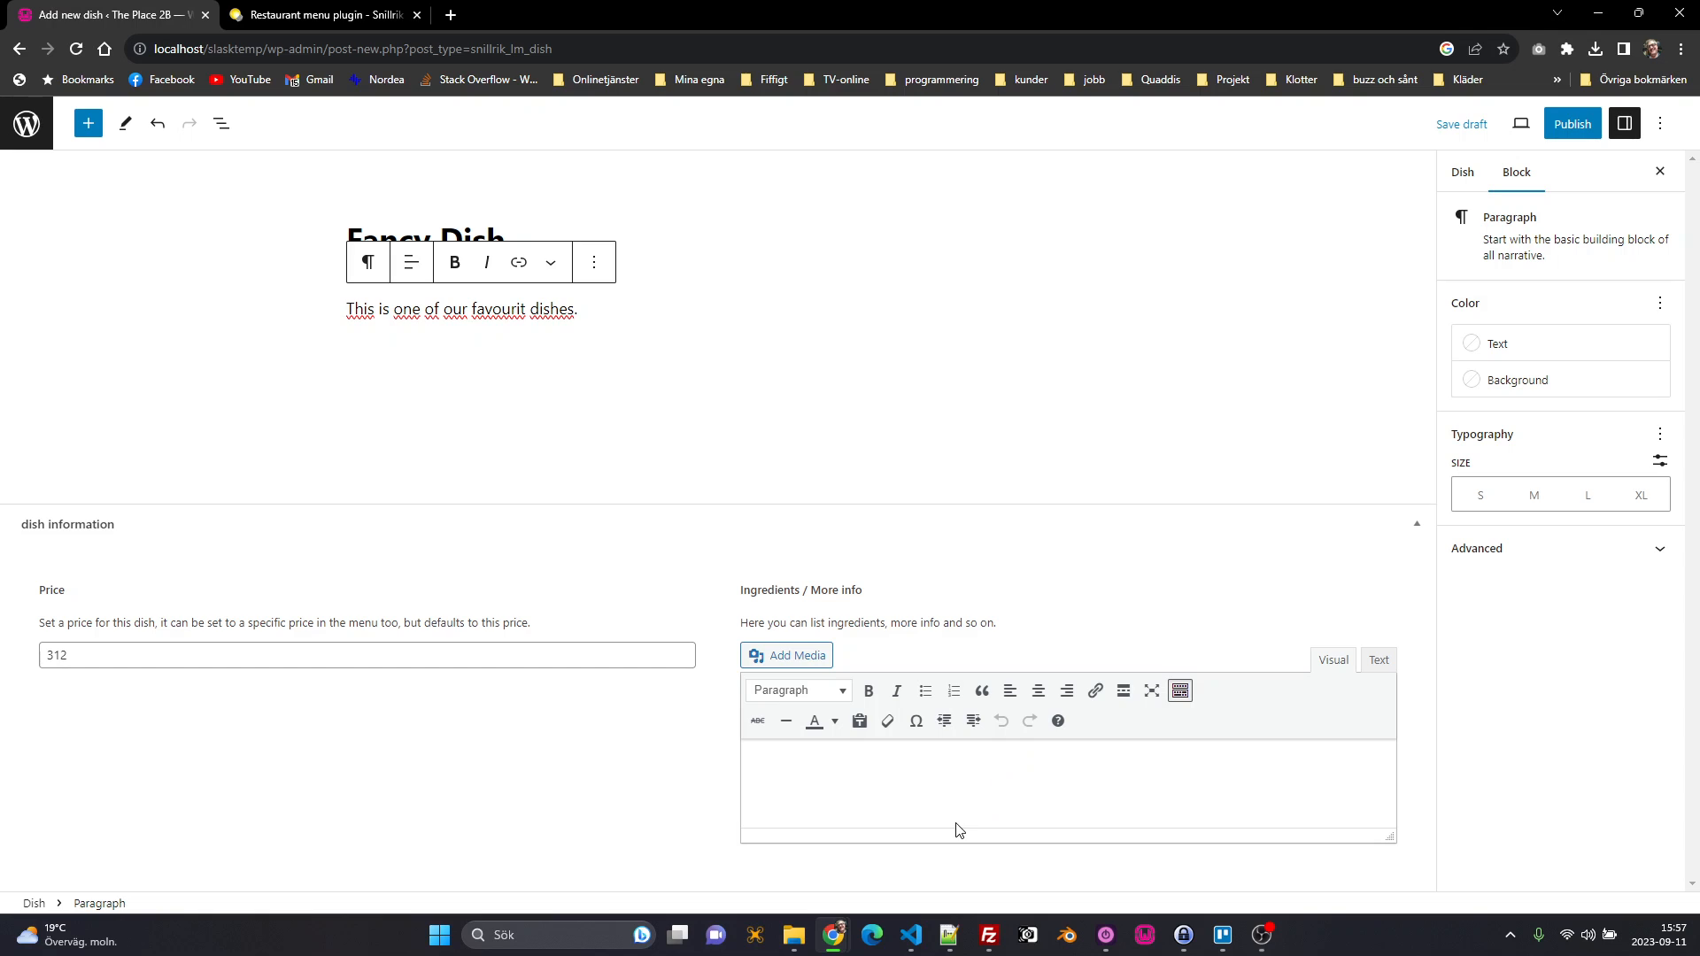
click(1378, 660)
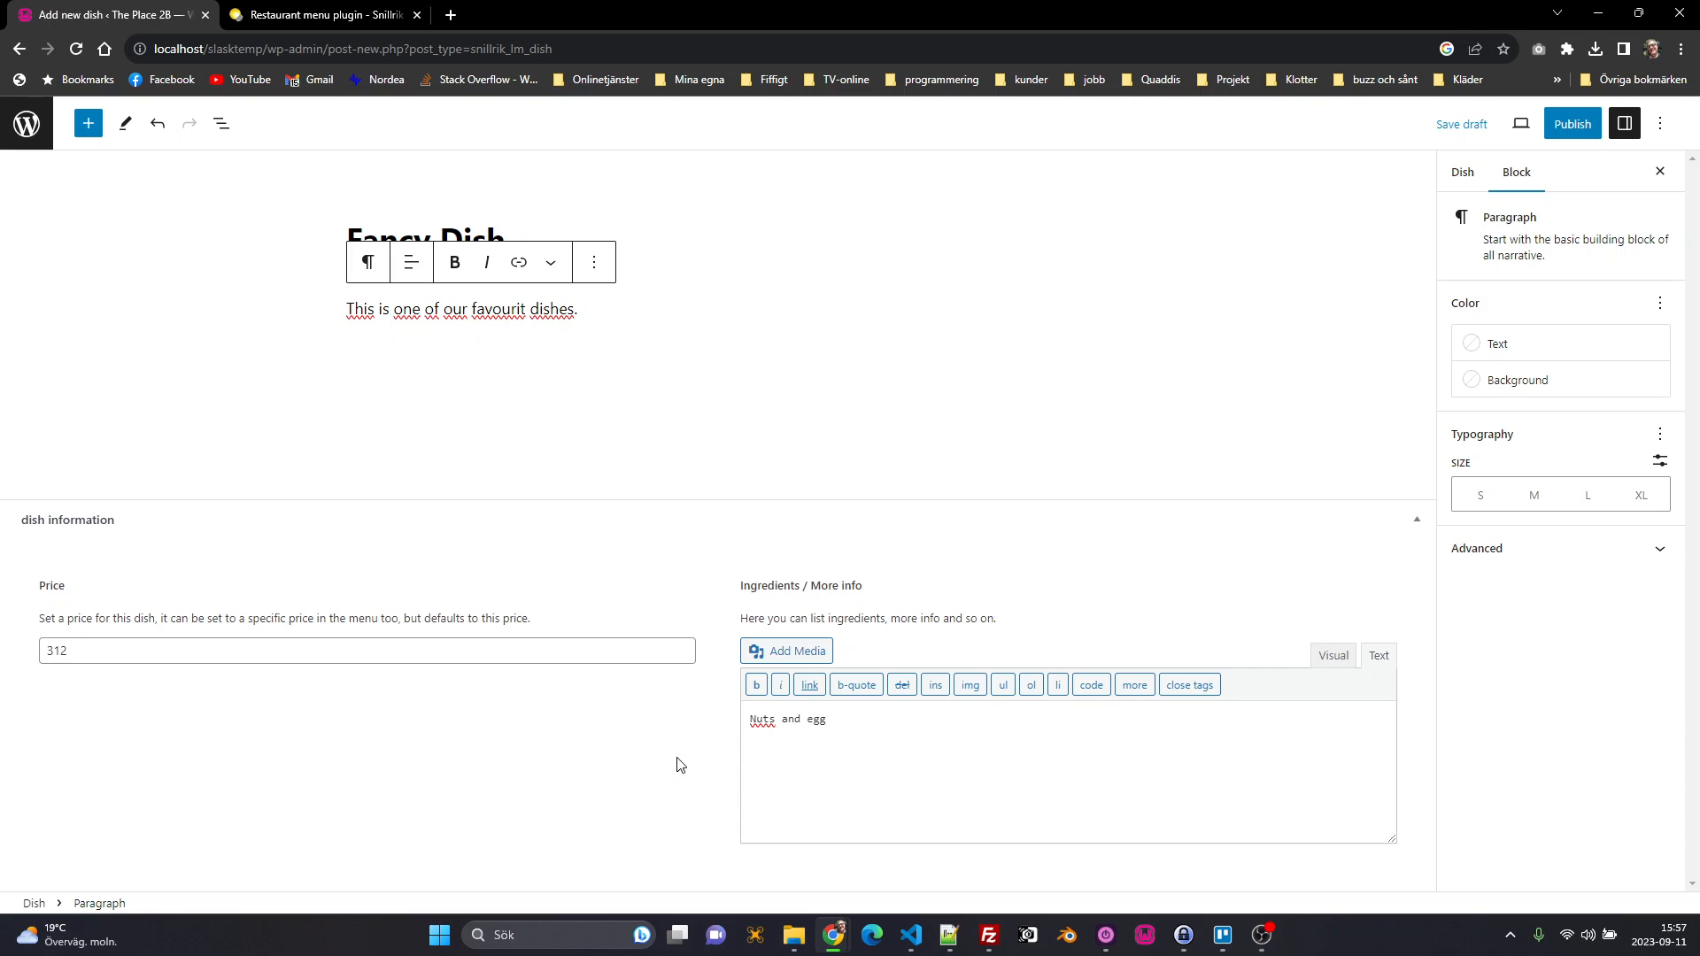
click(1466, 174)
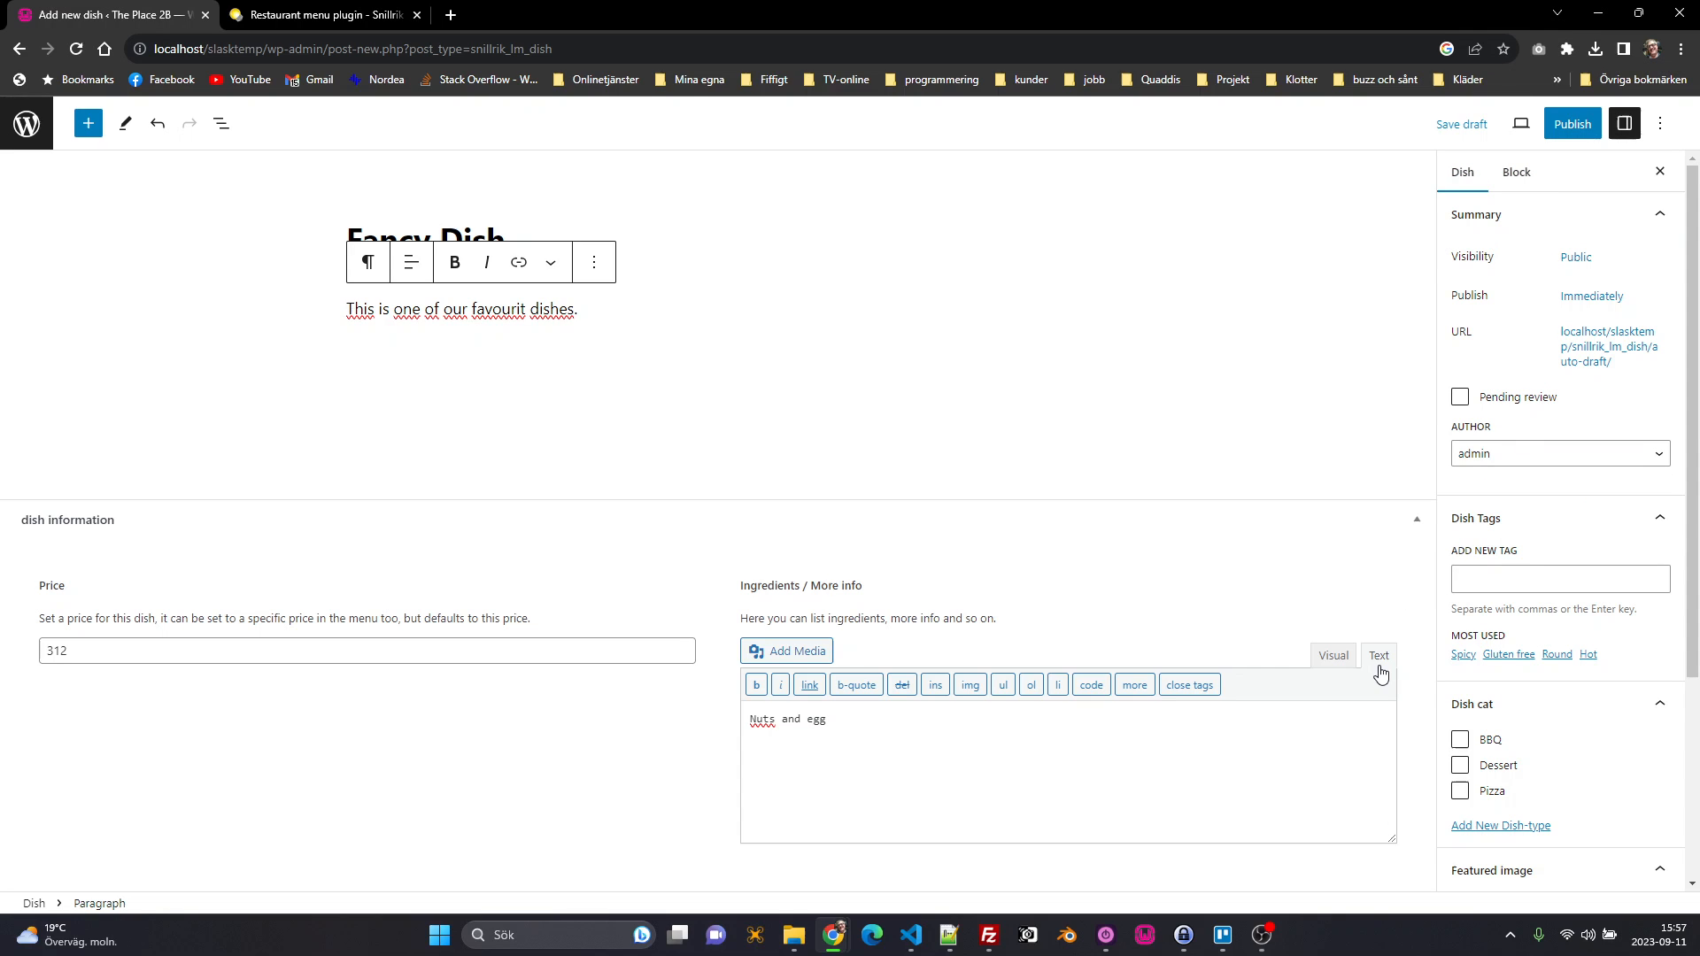
click(1460, 765)
Step: Upload fancyplate.jpg from the downloads folder and set it as the dish's featured image
scroll(1452, 771, down, 3)
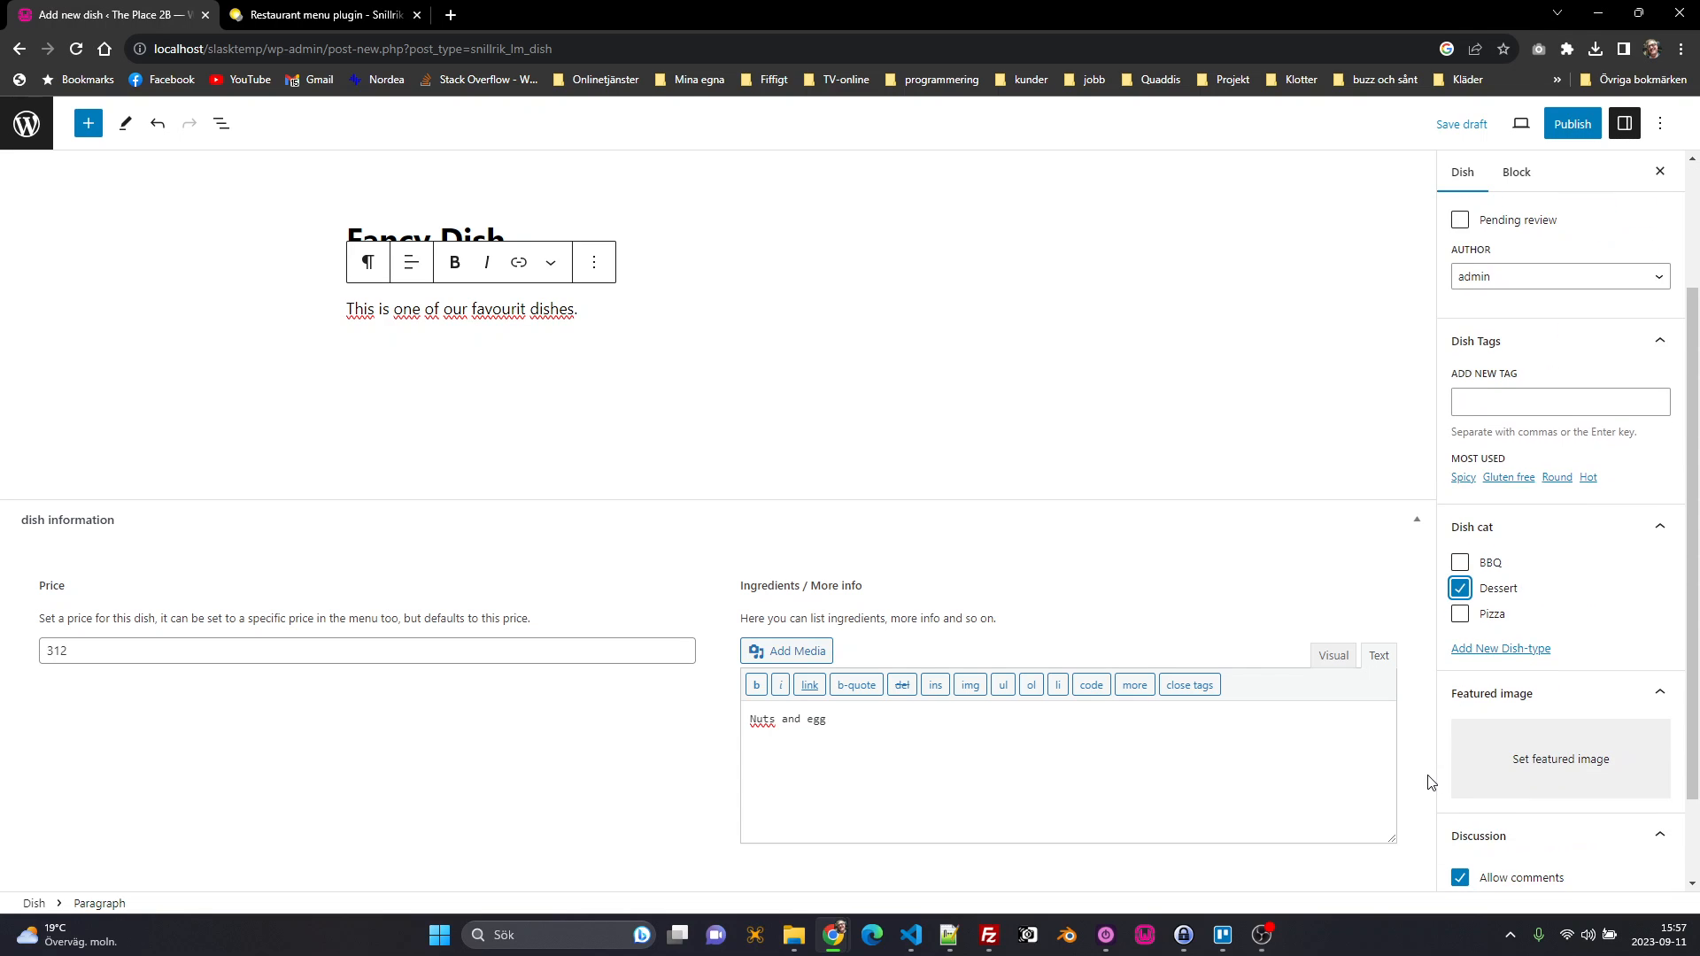
click(1525, 689)
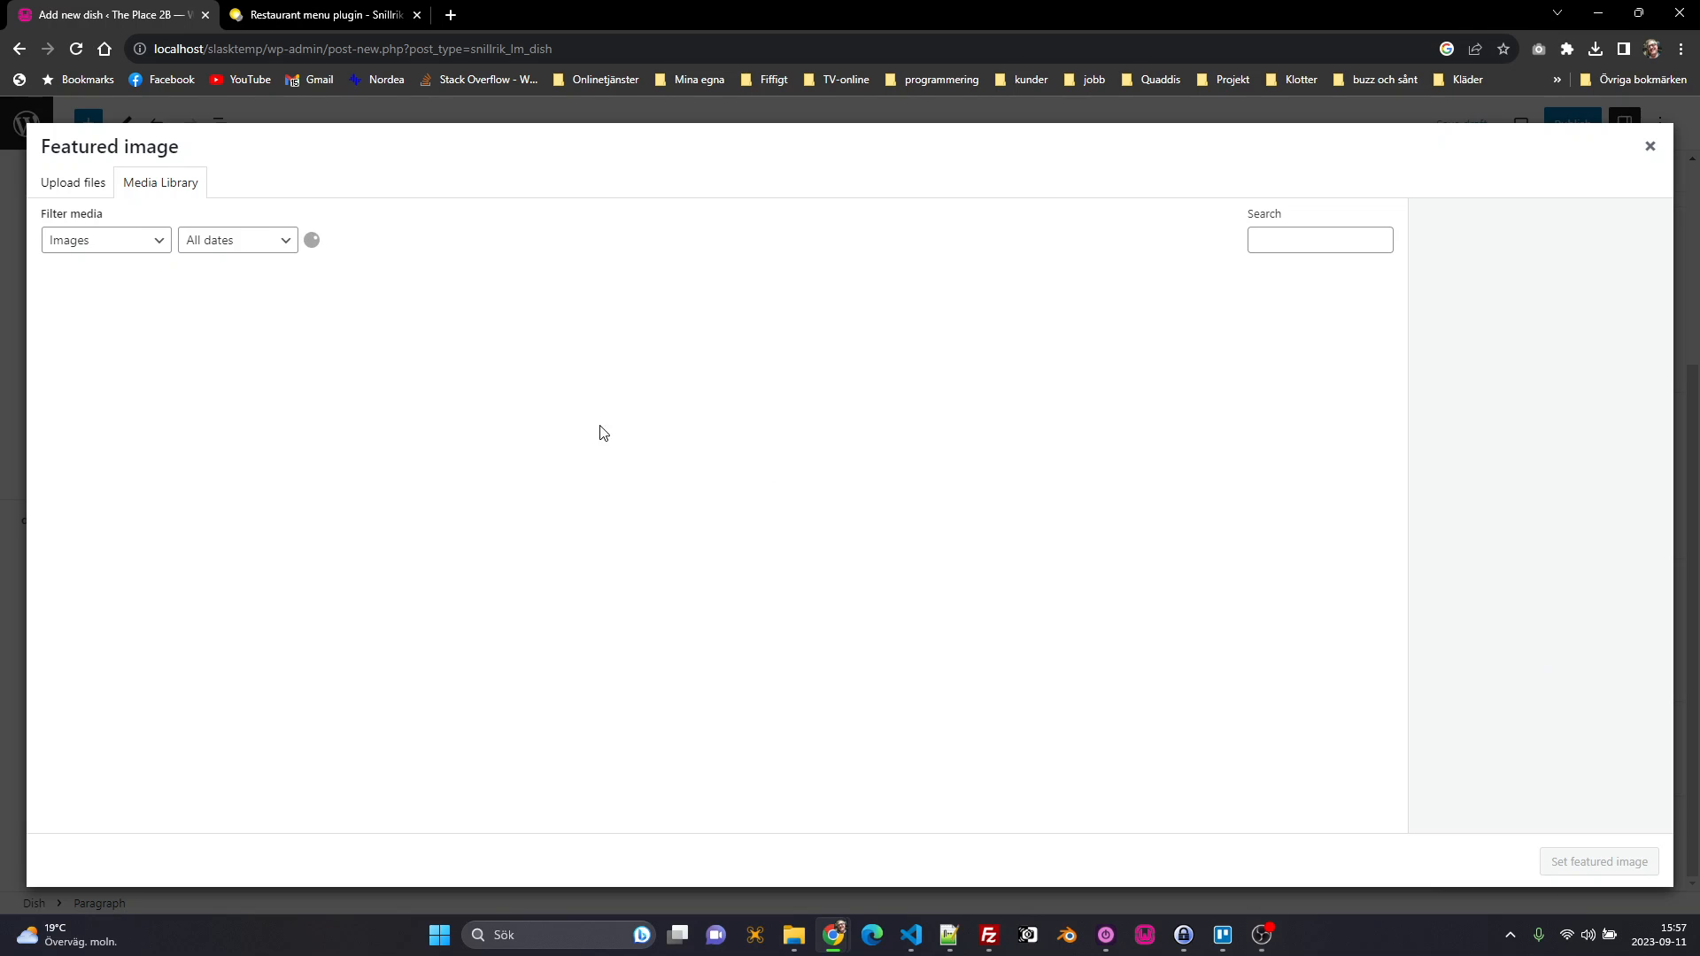
click(90, 183)
click(841, 487)
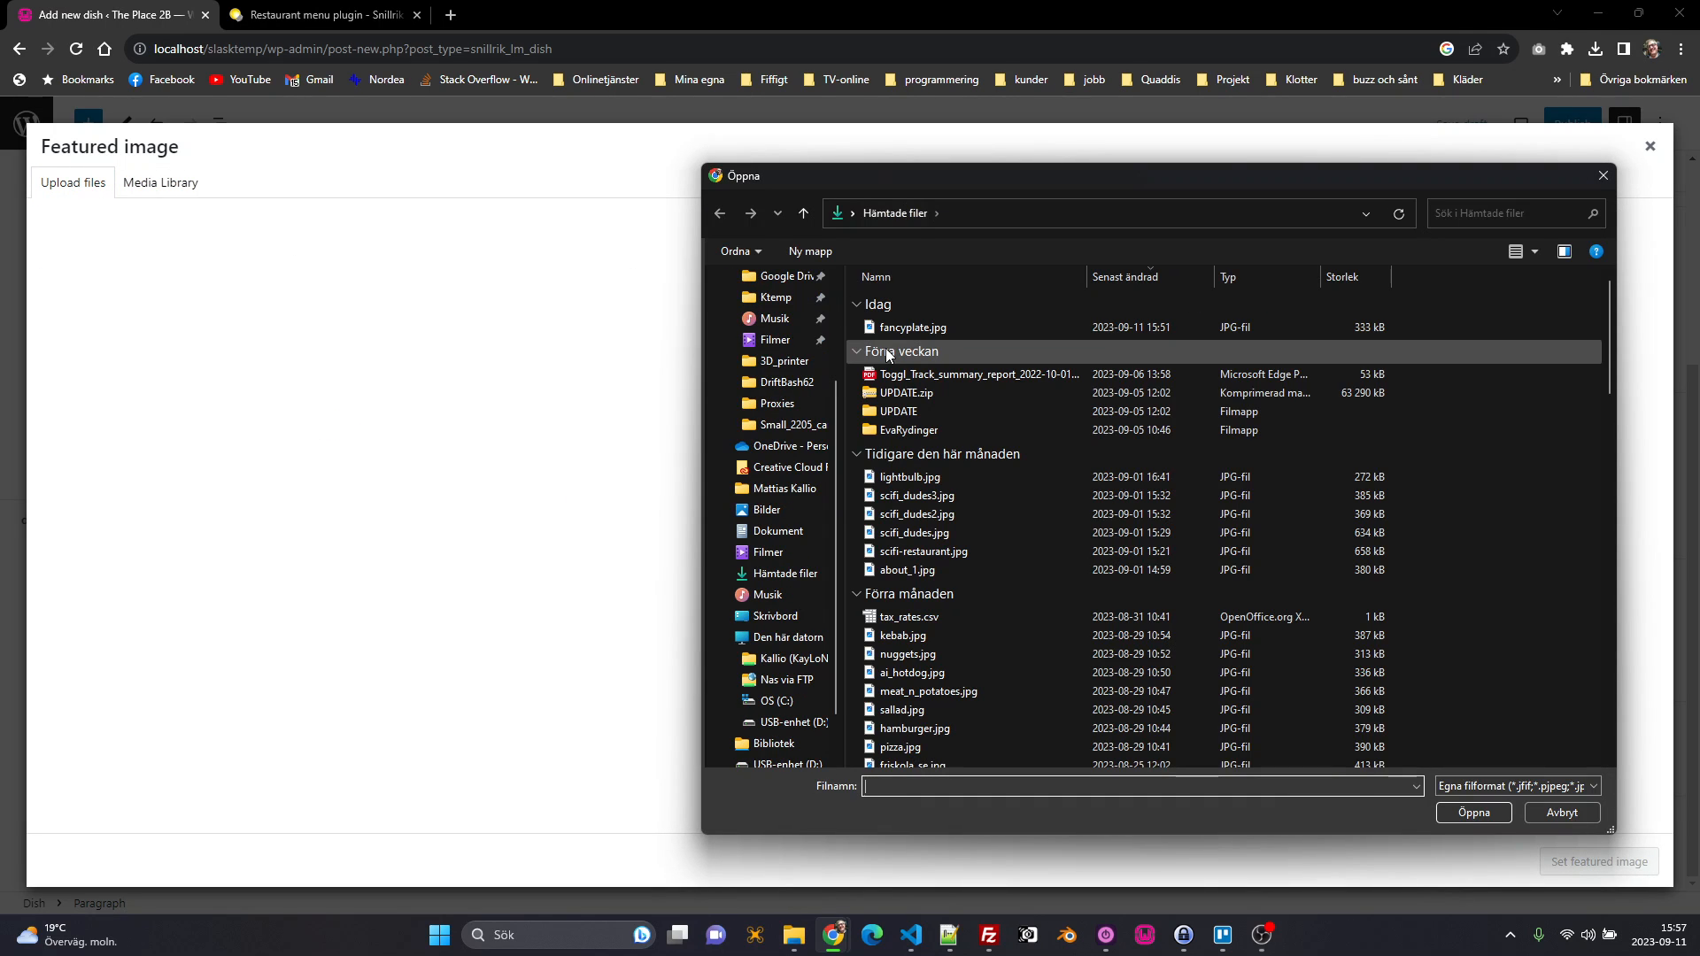
double_click(879, 331)
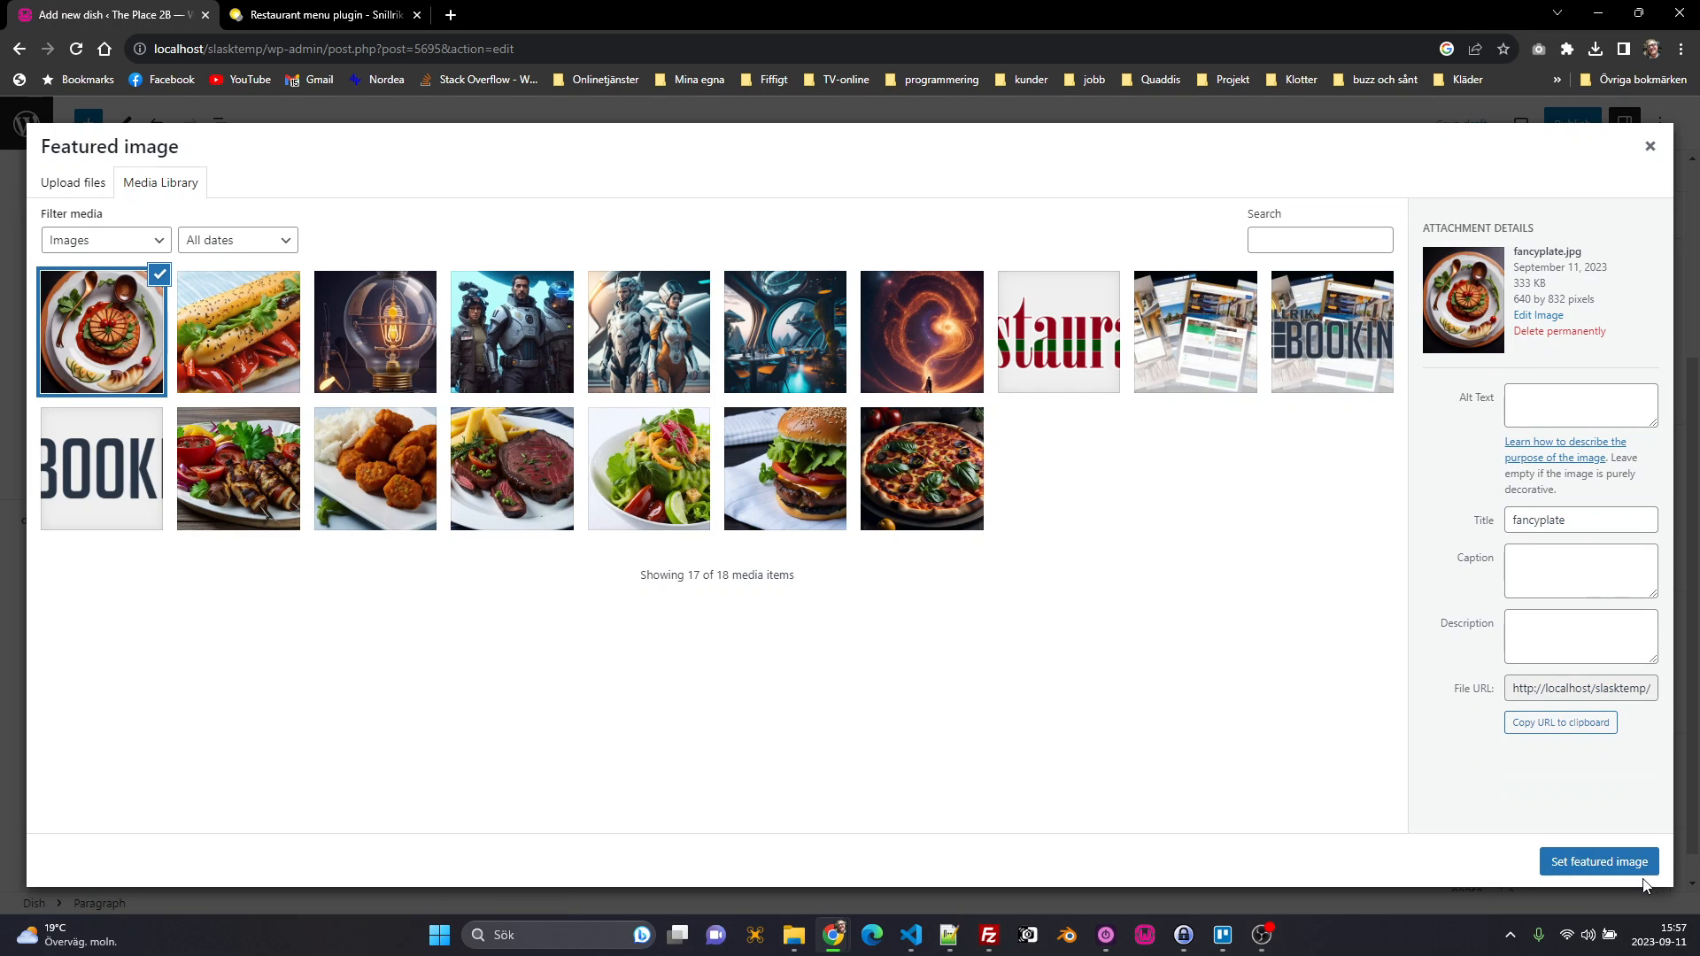
click(1638, 869)
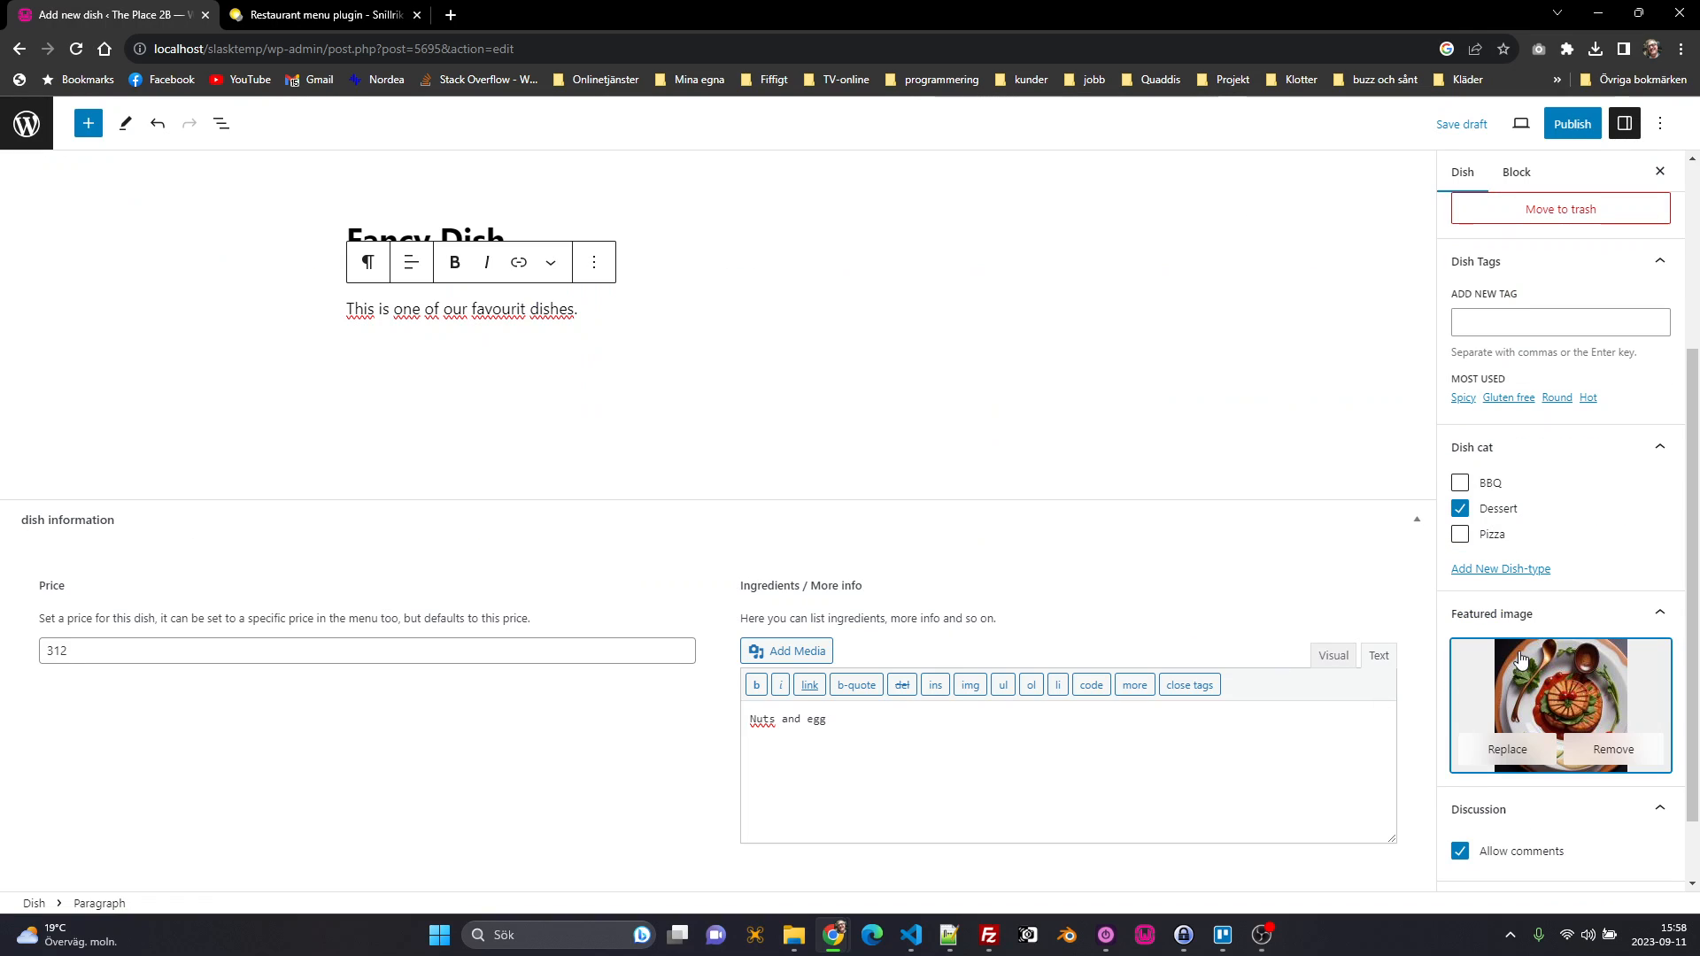
Step: Look over the dish's settings and publish Fancy Dish
scroll(1469, 624, down, 1)
scroll(1468, 624, up, 5)
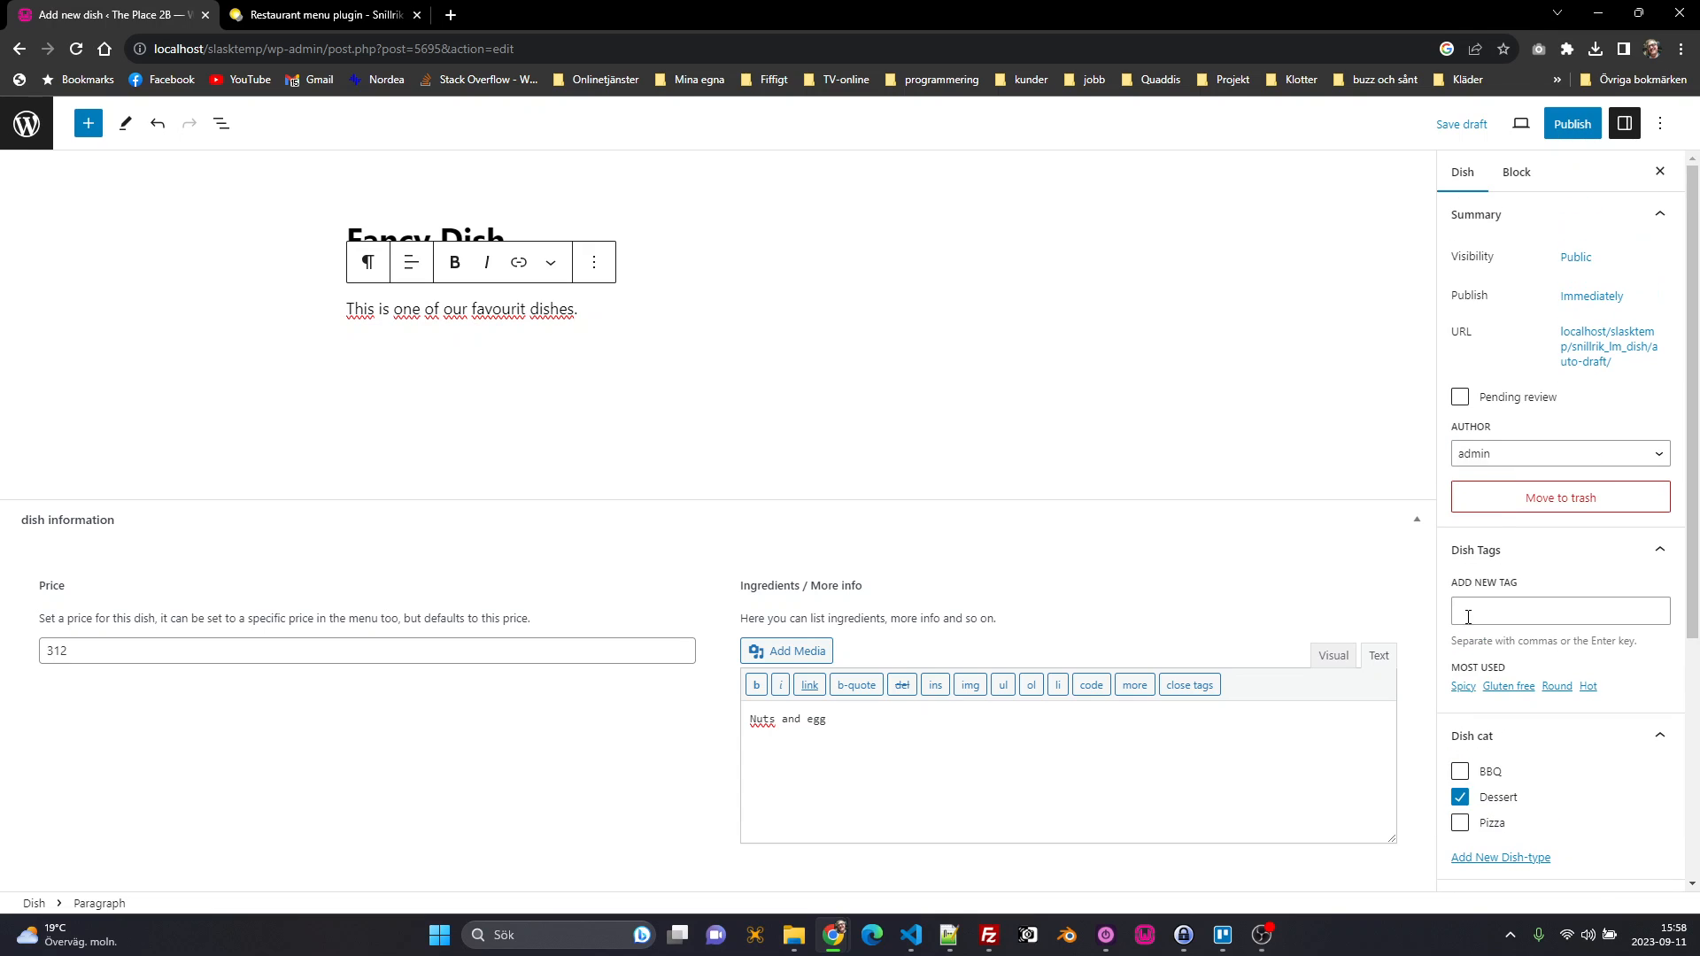
click(1575, 124)
click(1545, 131)
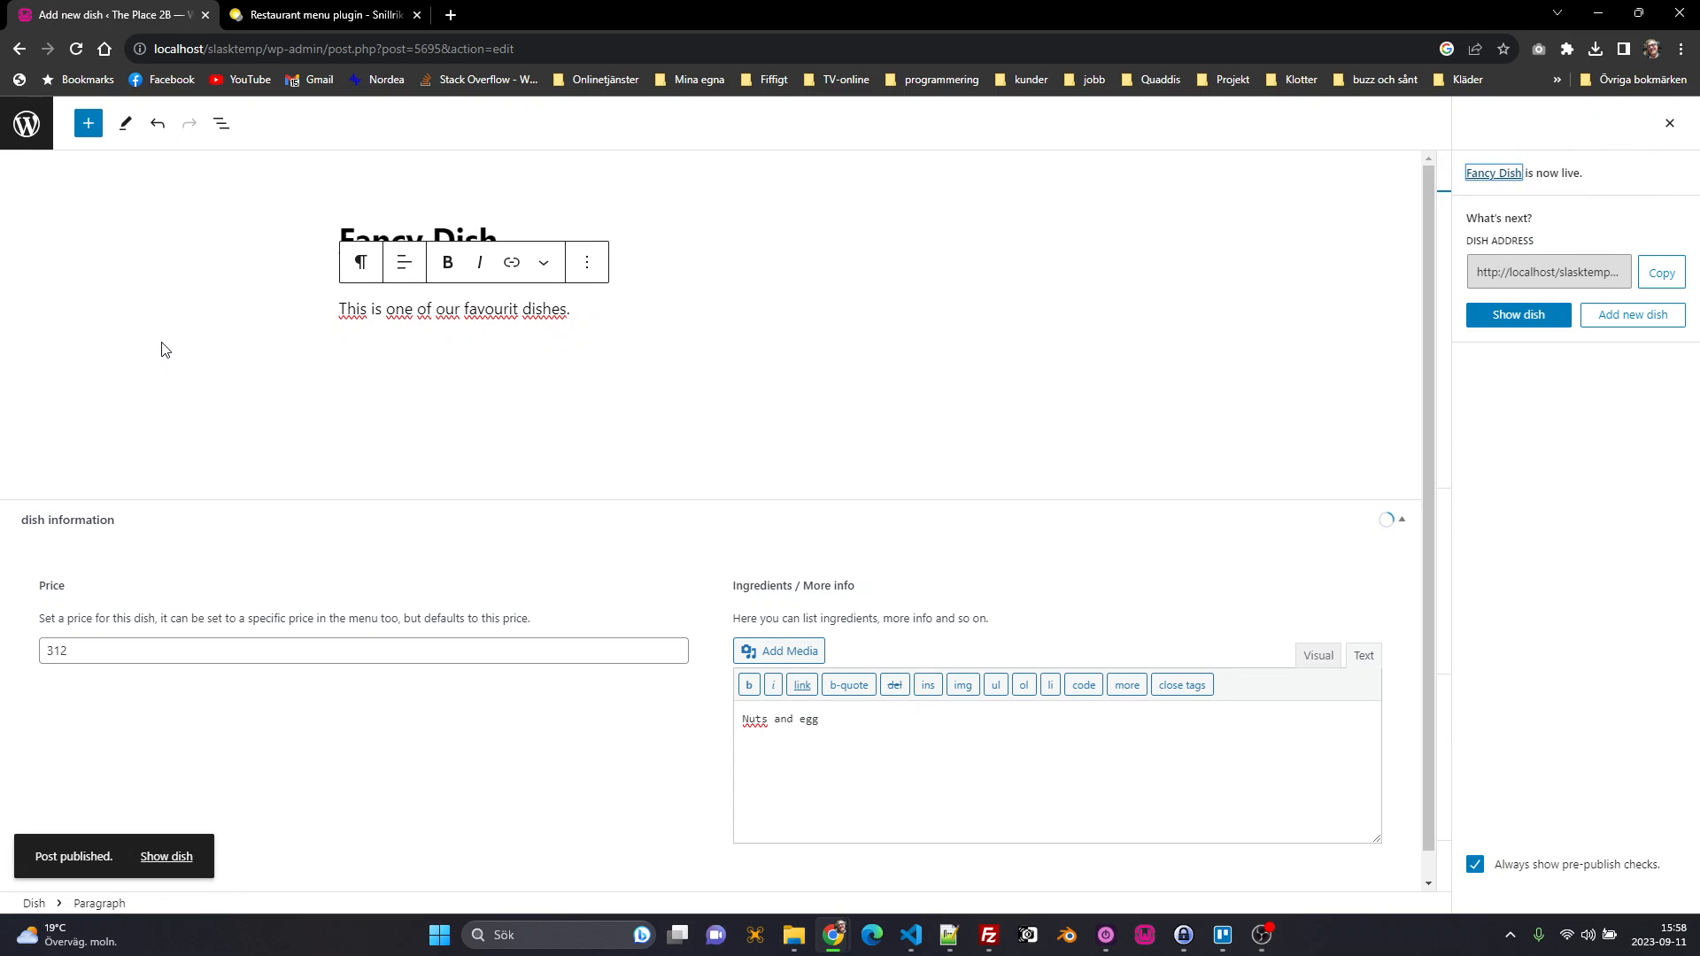
Step: Close the plugin's web page, leave the dish editor and open the Lunchmeny menu for editing from the list of menus
middle_click(325, 20)
click(9, 129)
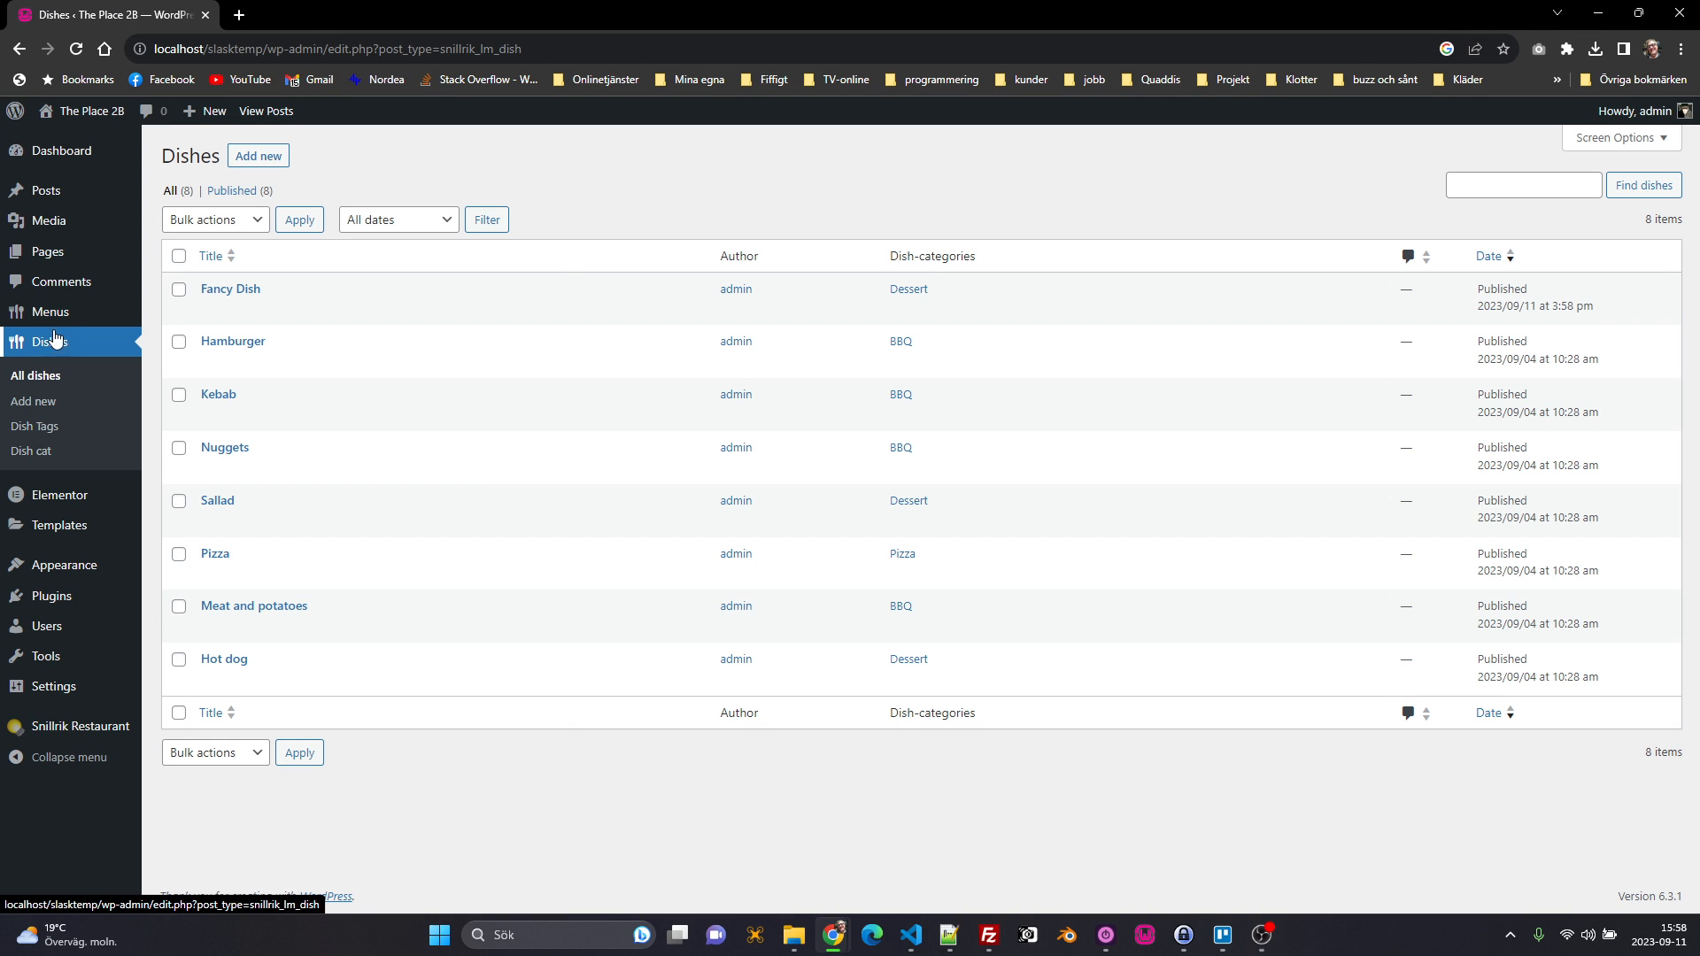
mouse_move(50, 317)
click(173, 317)
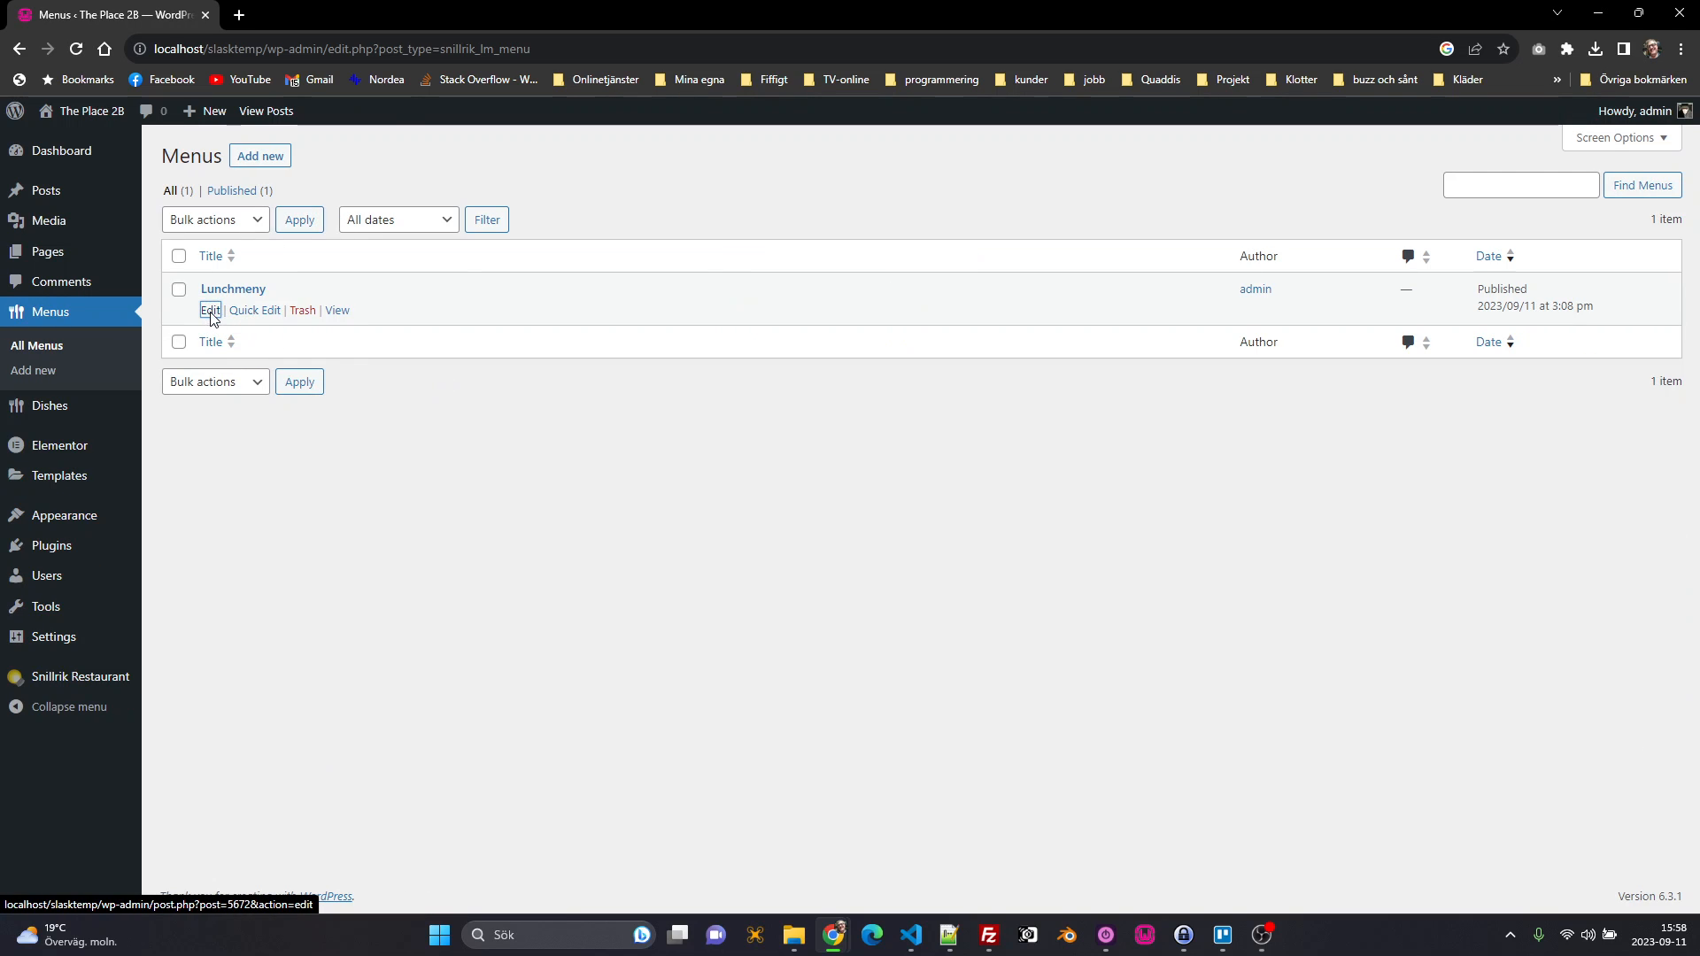
click(212, 312)
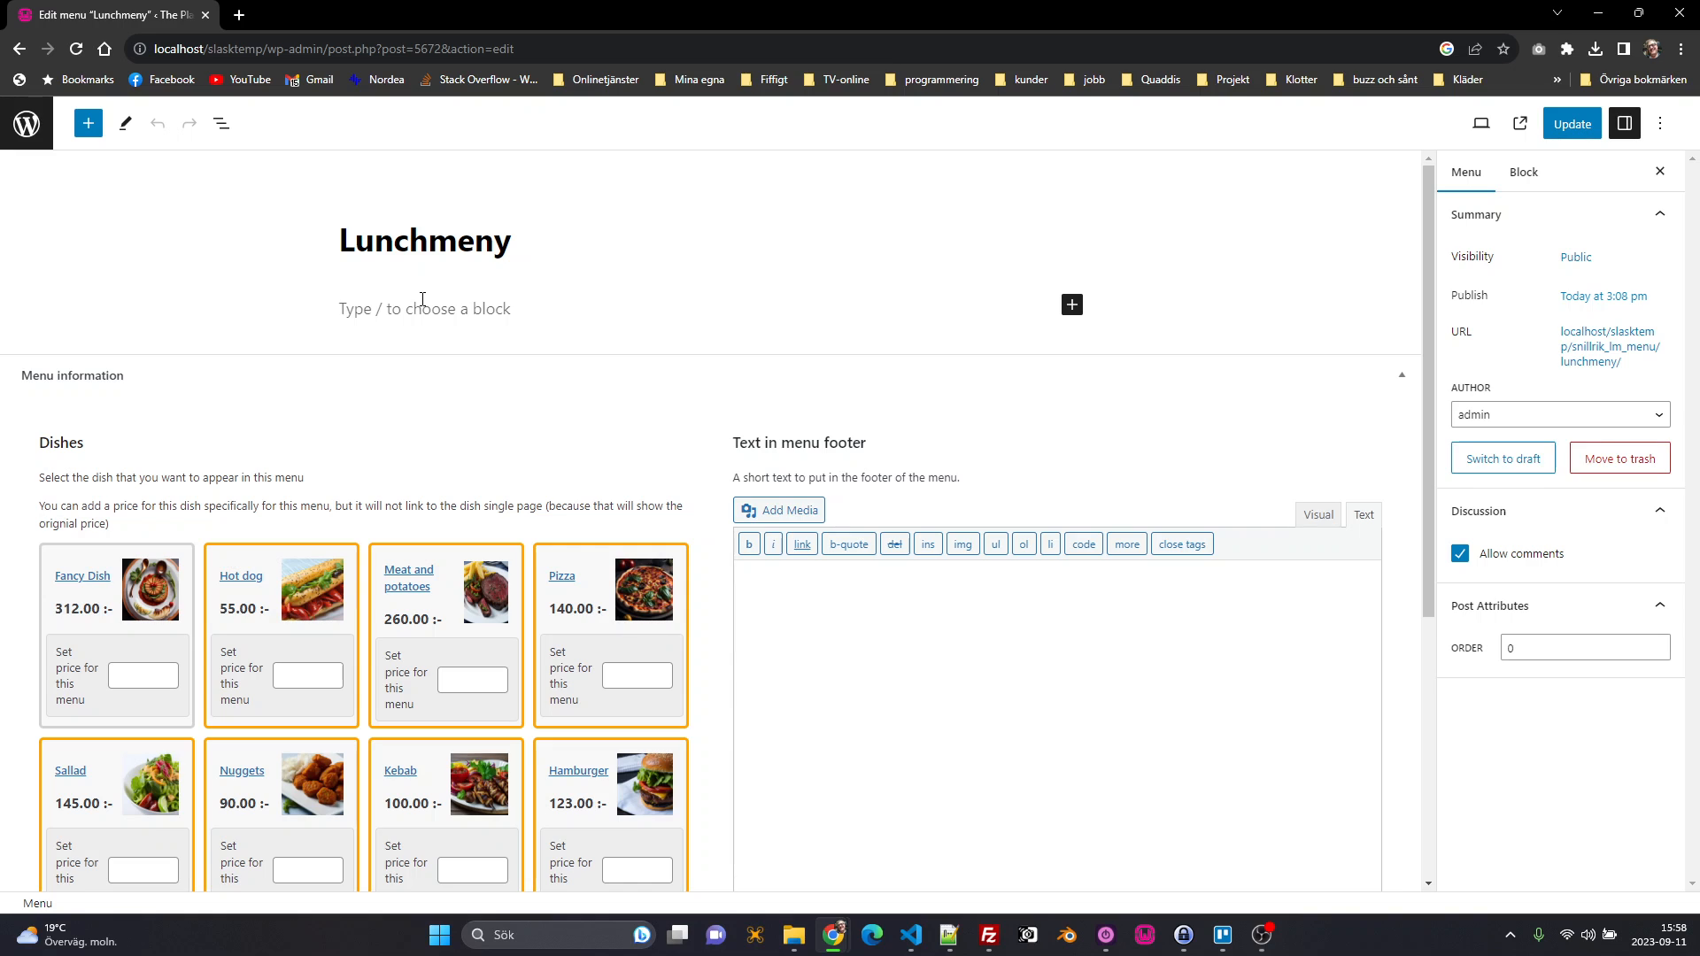
Step: Deselect Hot dog, Meat and potatoes and Pizza in the Lunchmeny menu, and toggle Nuggets off and on again
double_click(460, 239)
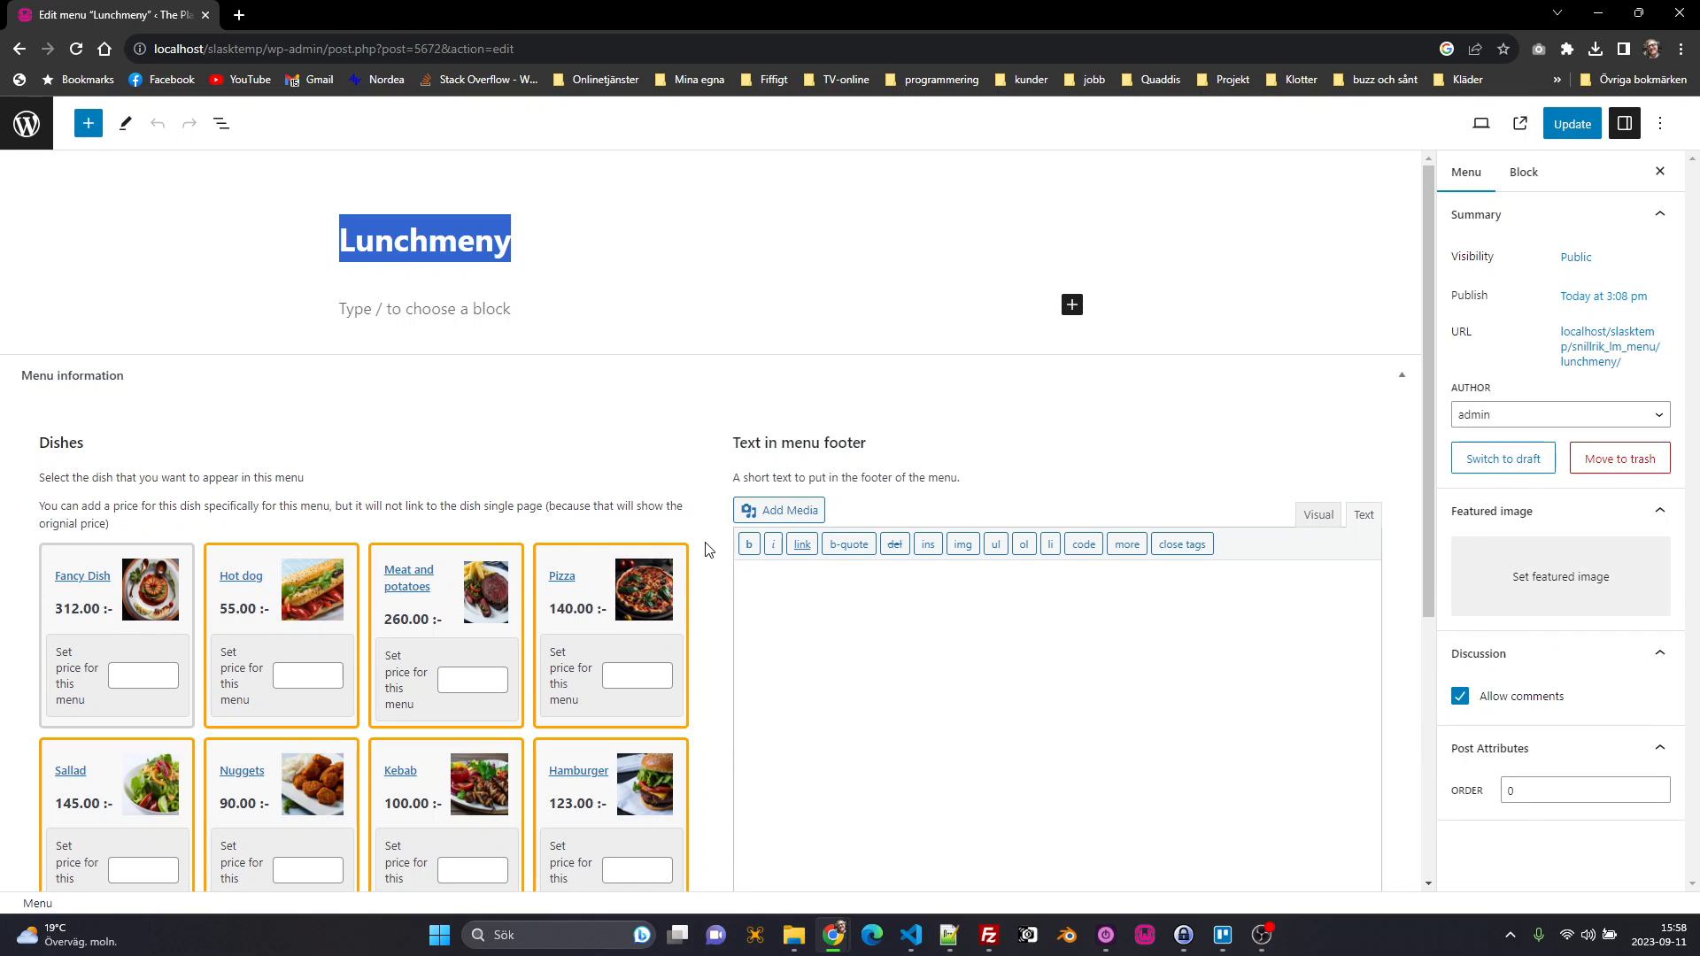
scroll(708, 549, down, 2)
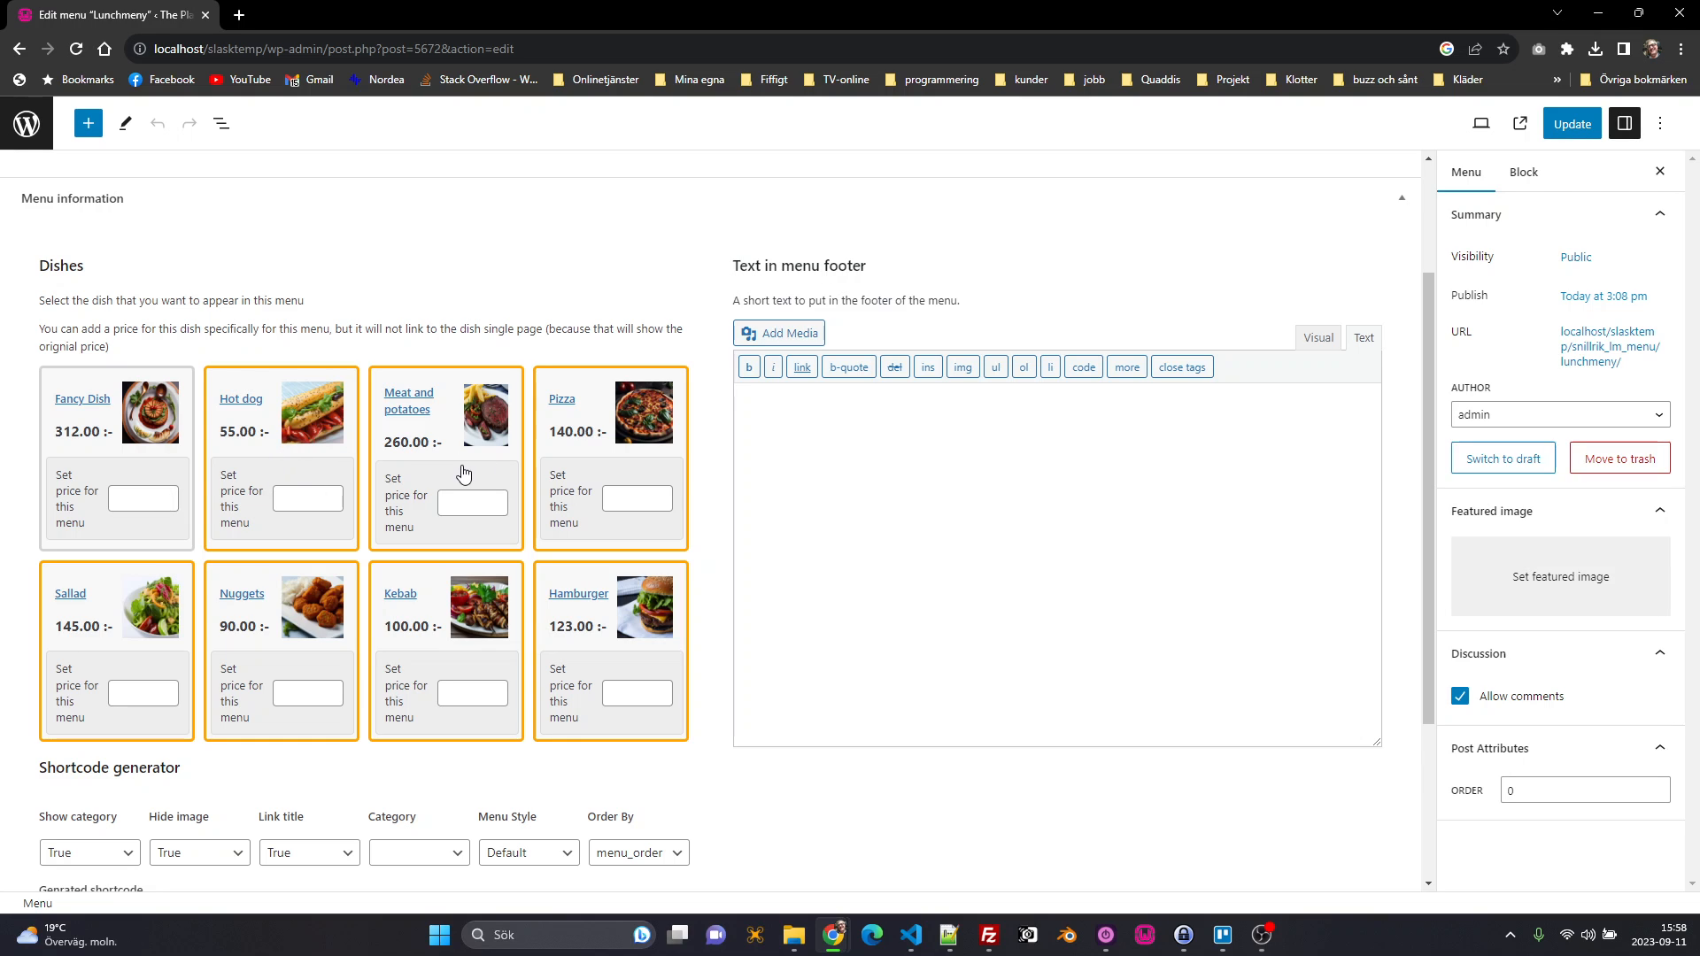
click(318, 460)
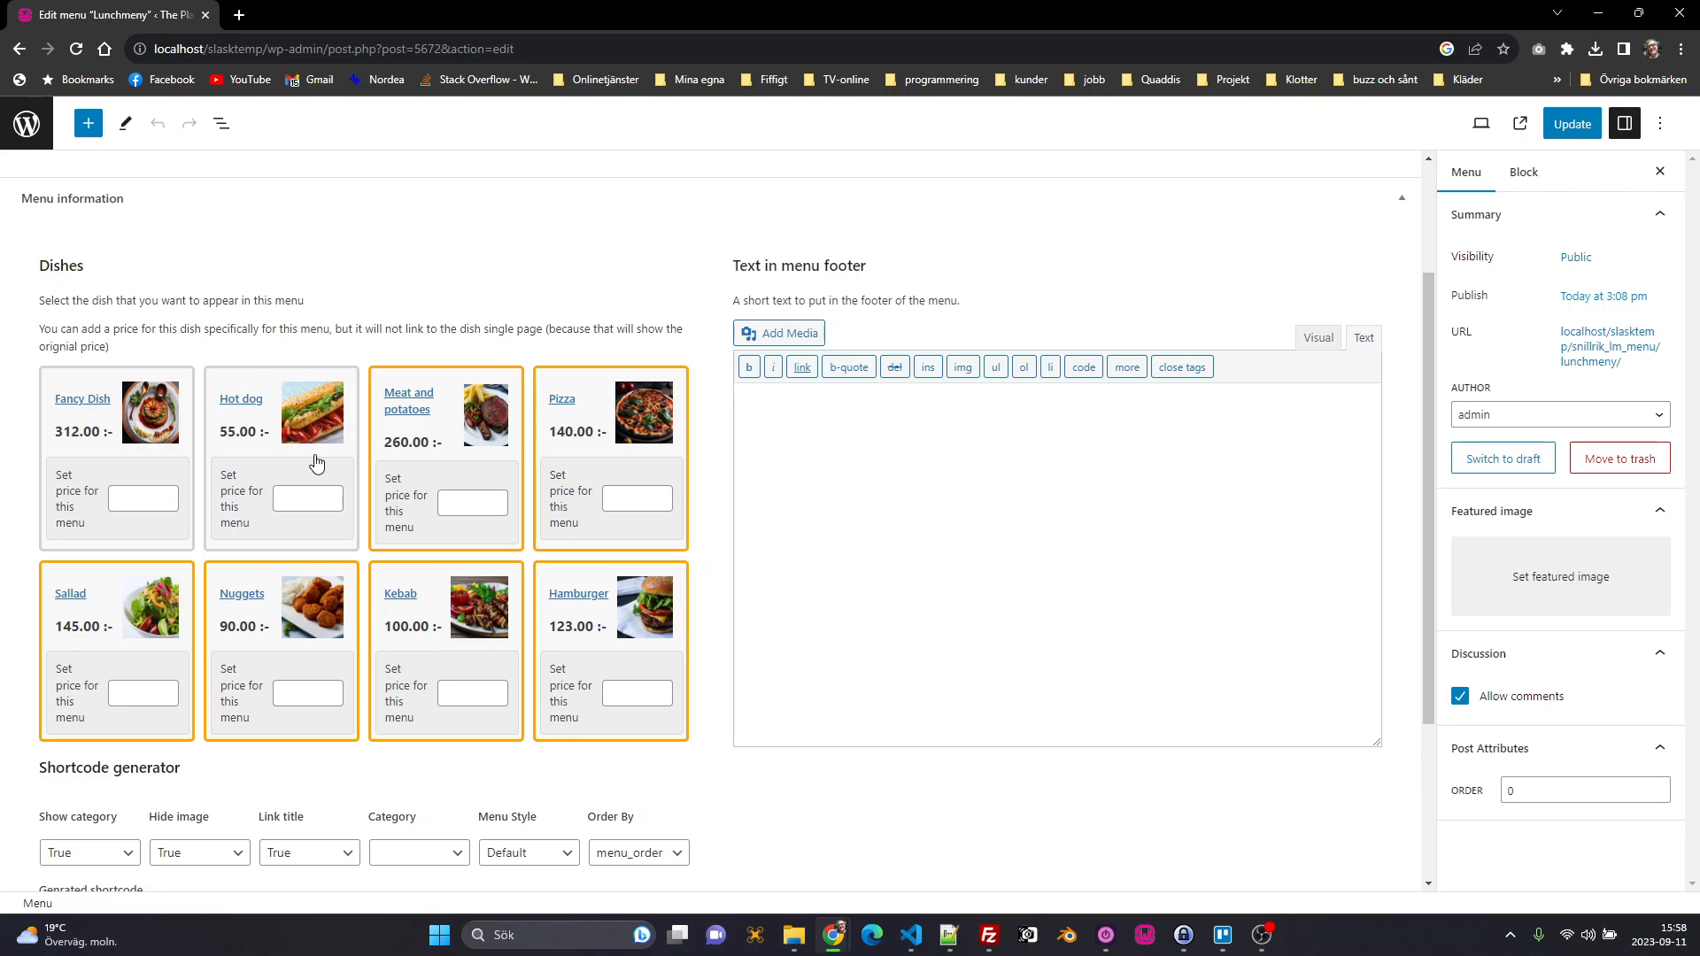
click(485, 465)
click(580, 461)
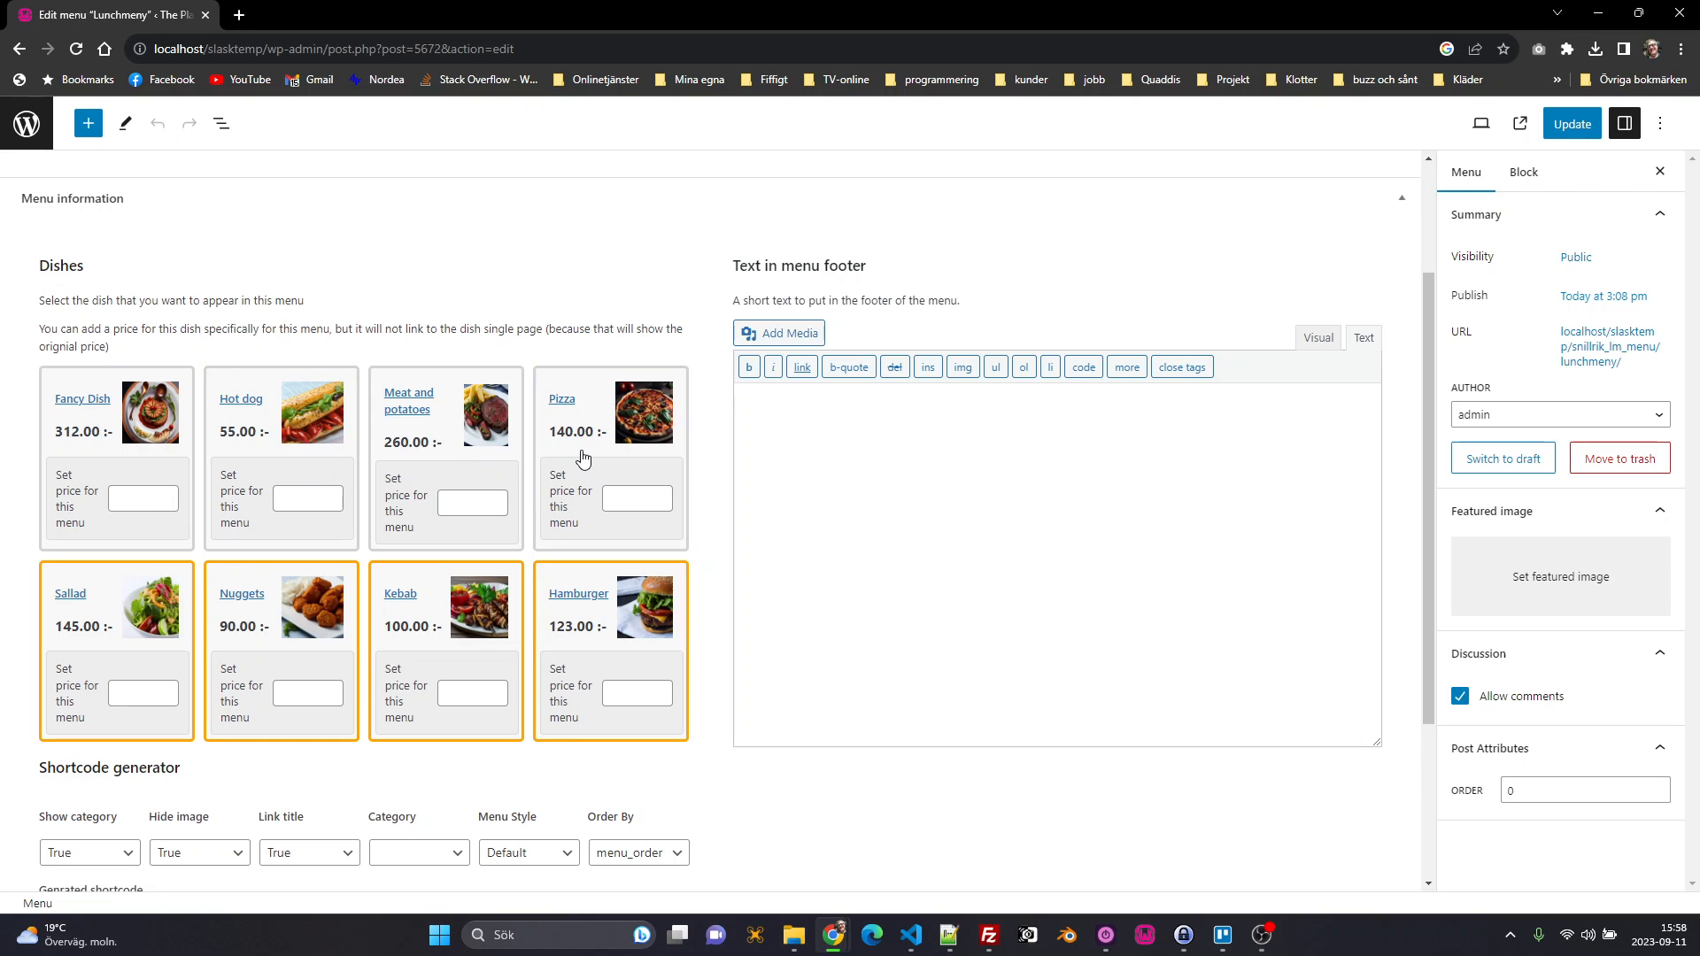
click(295, 653)
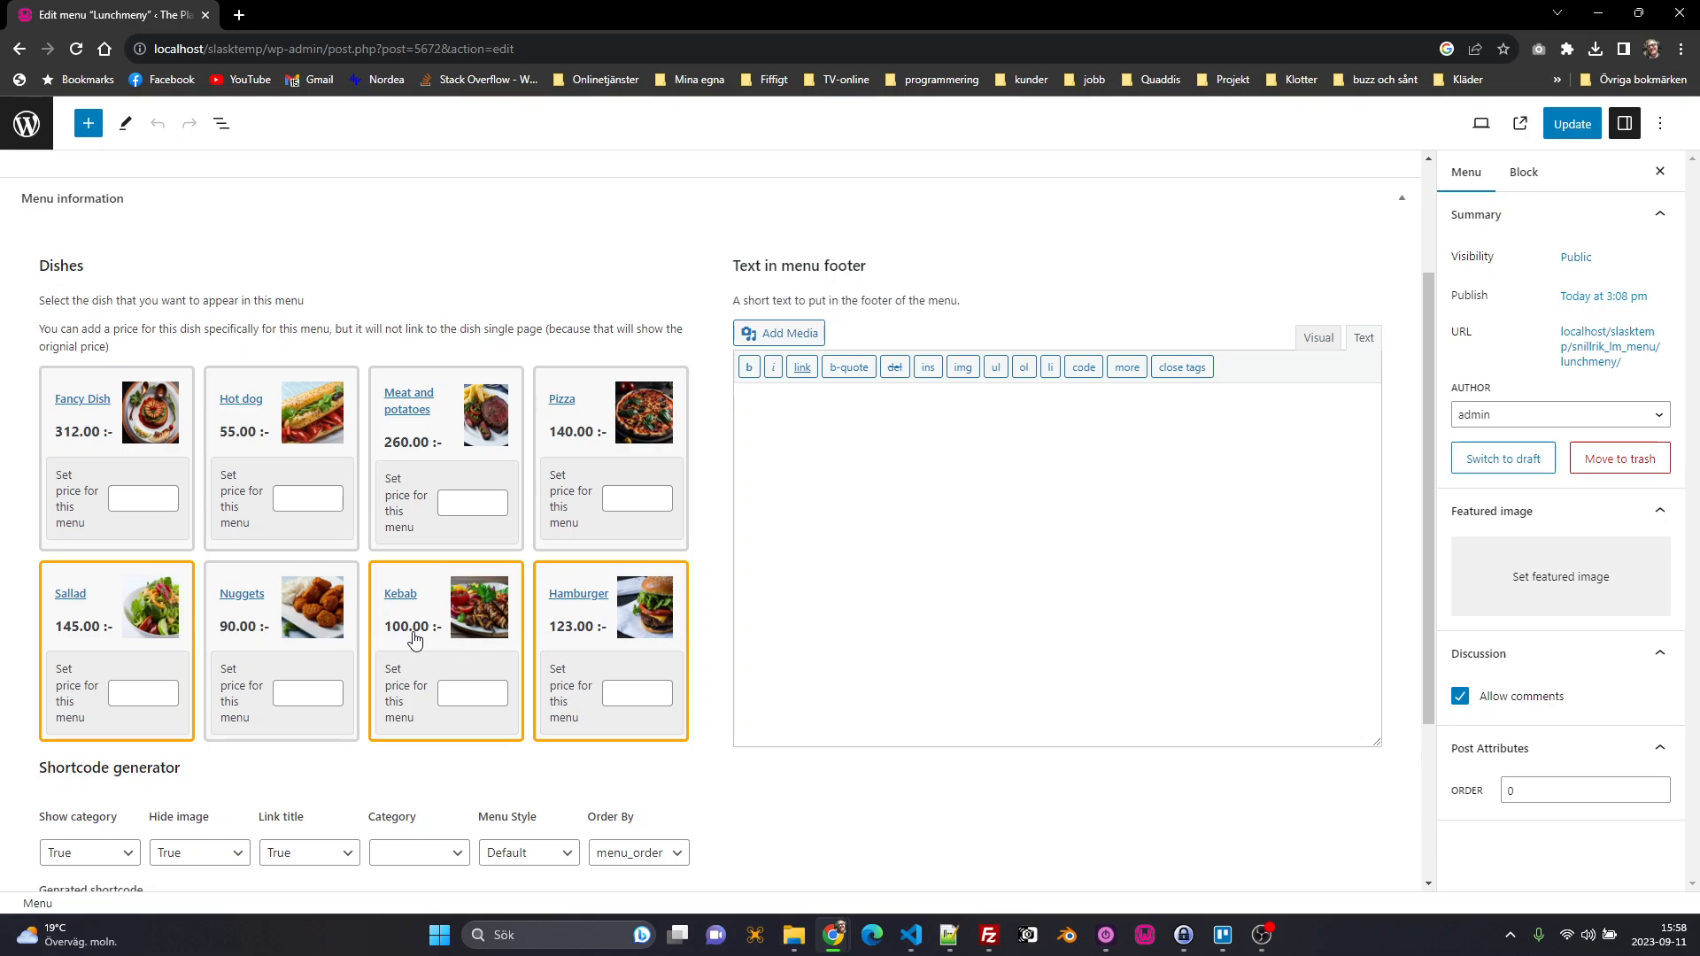
click(237, 651)
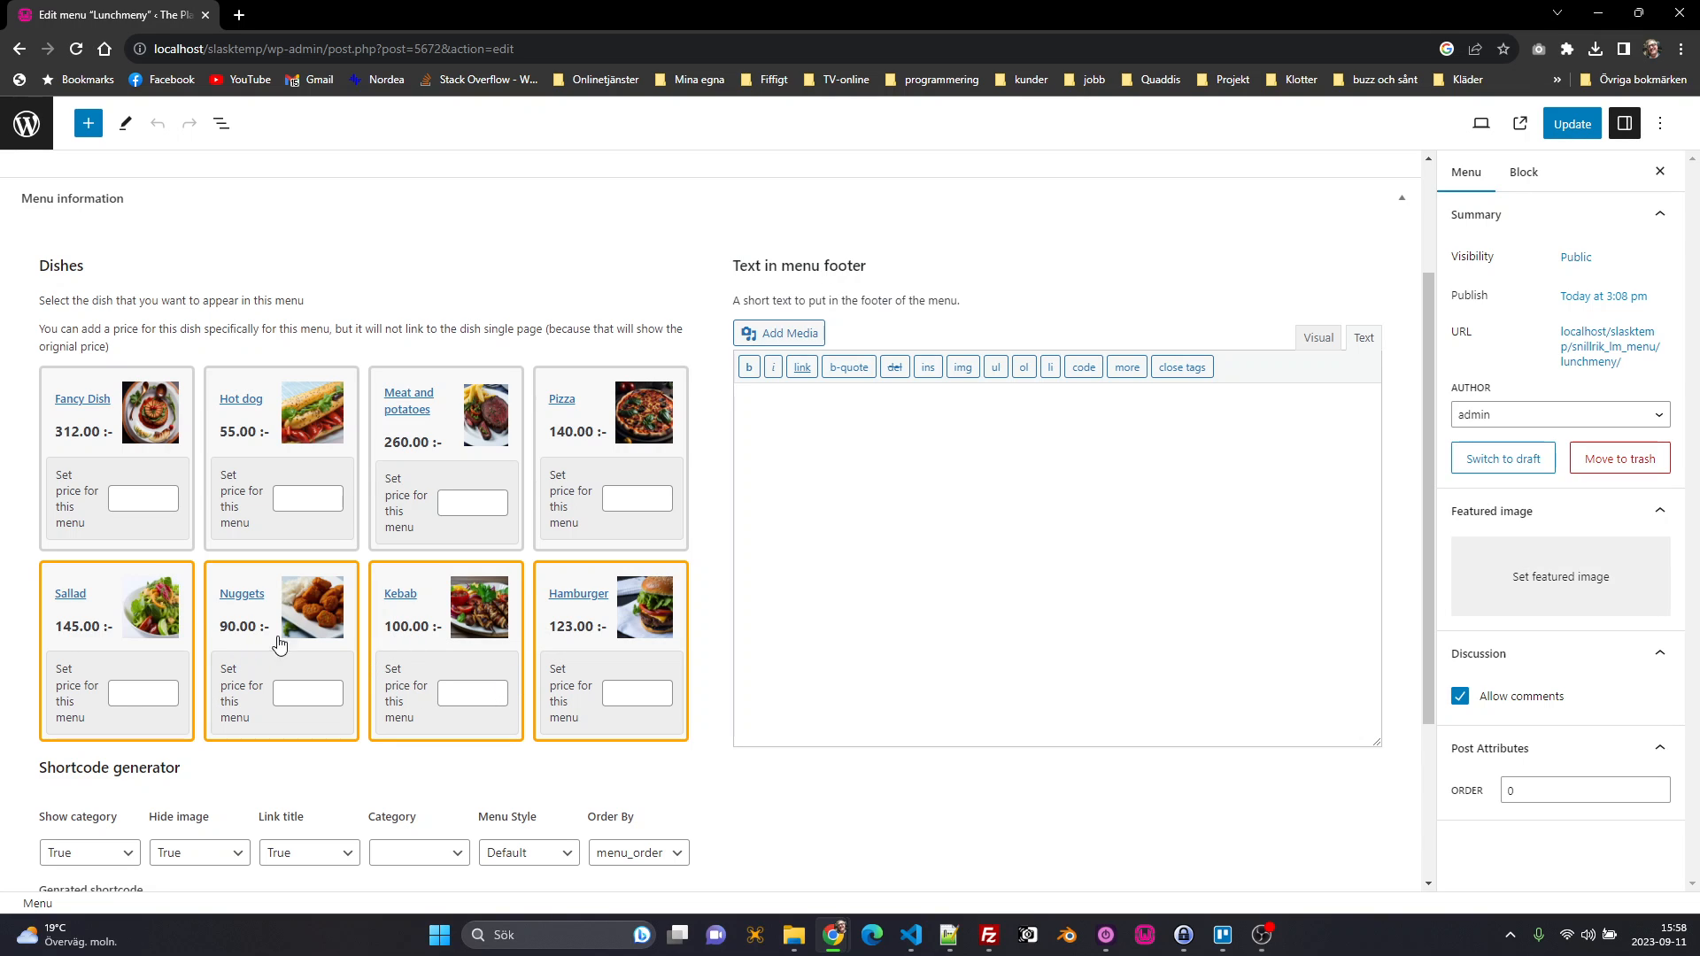
Step: Select Fancy Dish, Hot dog, Meat and potatoes and Pizza to appear in the Lunchmeny menu
click(97, 457)
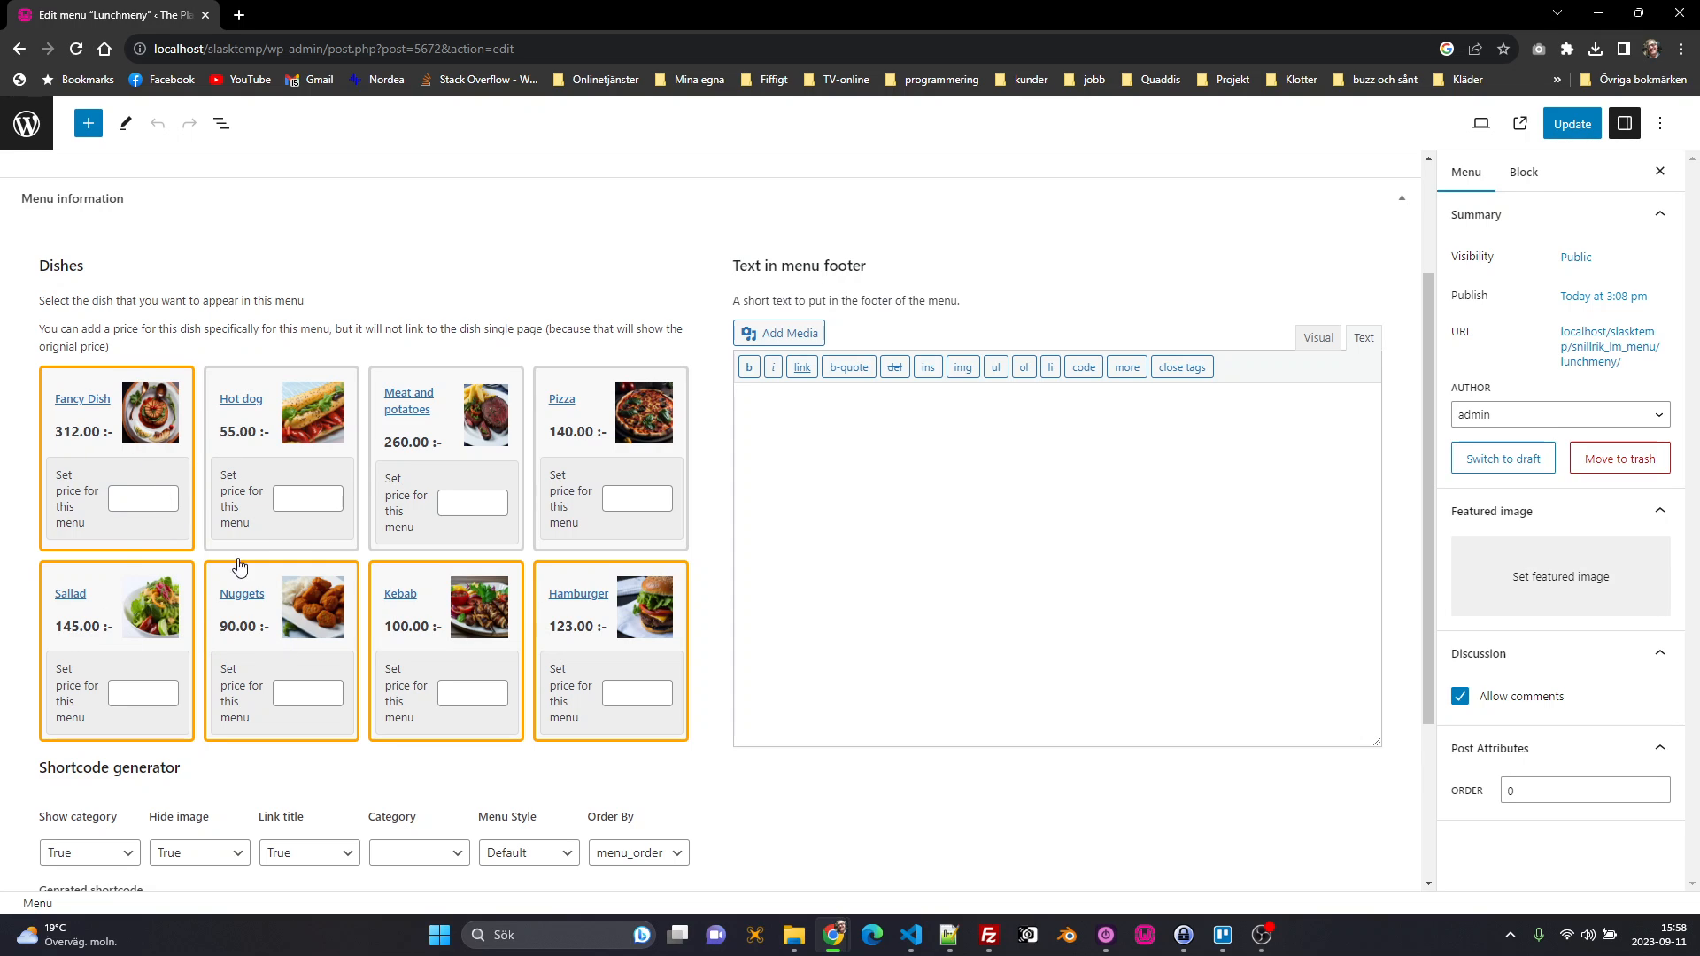
click(285, 459)
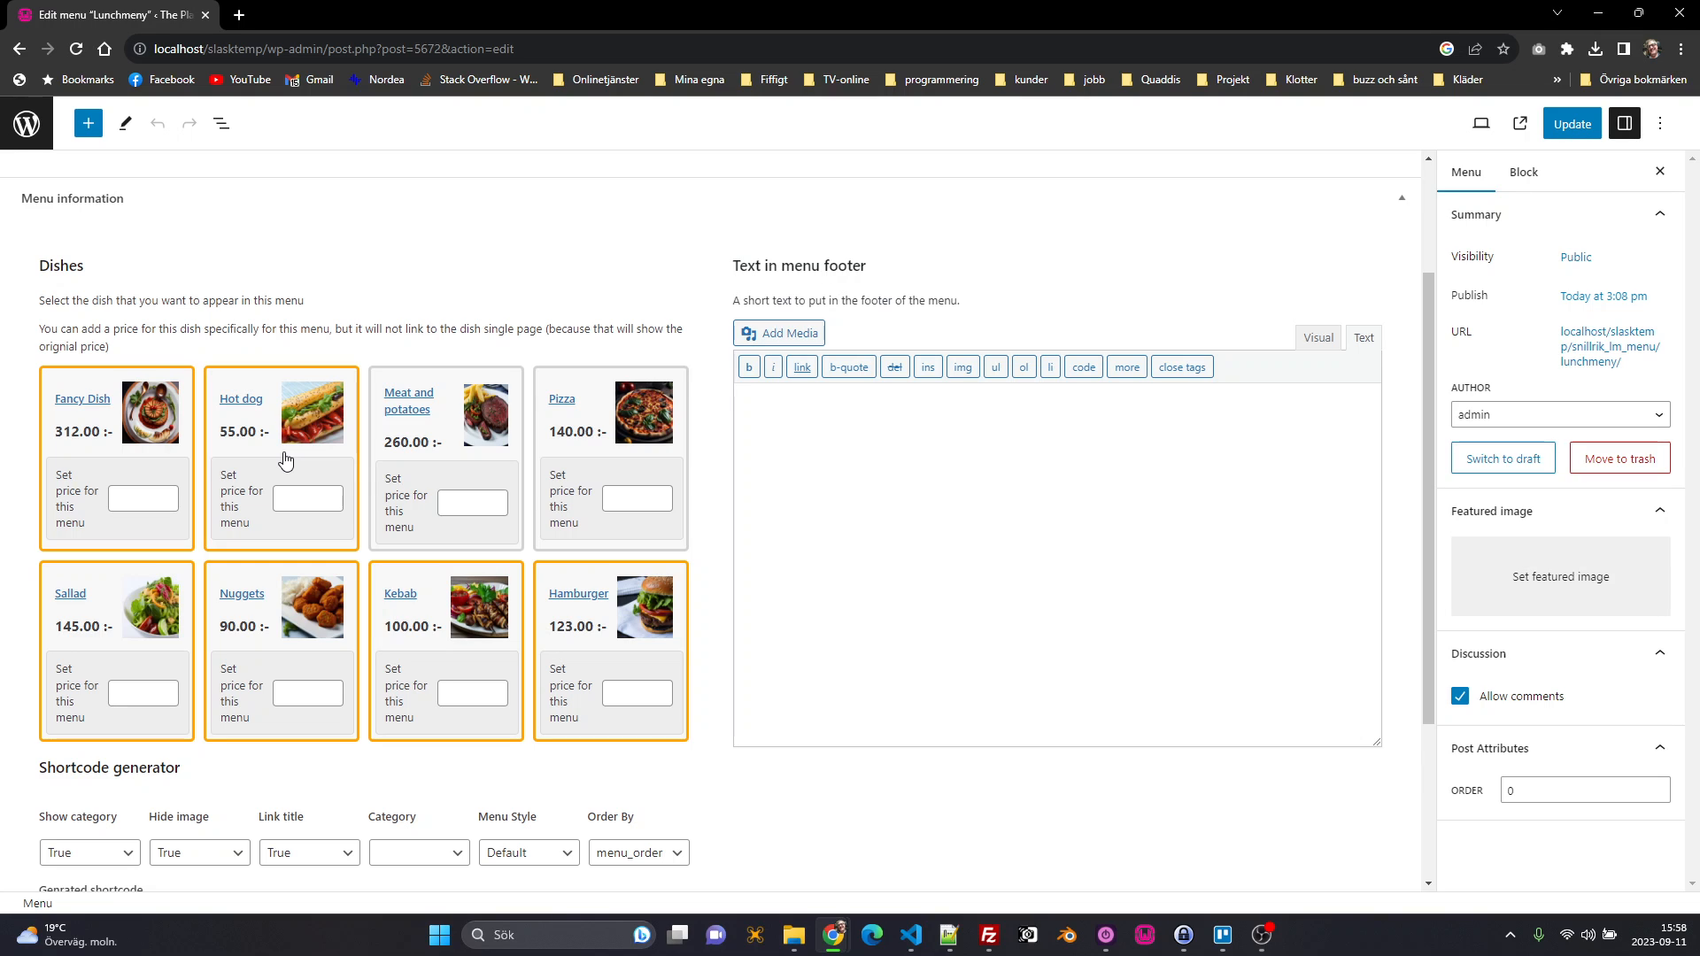
click(432, 463)
click(569, 465)
Step: Toggle Fancy Dish and Sallad off and on again, and update the menu with all eight dishes selected
click(154, 465)
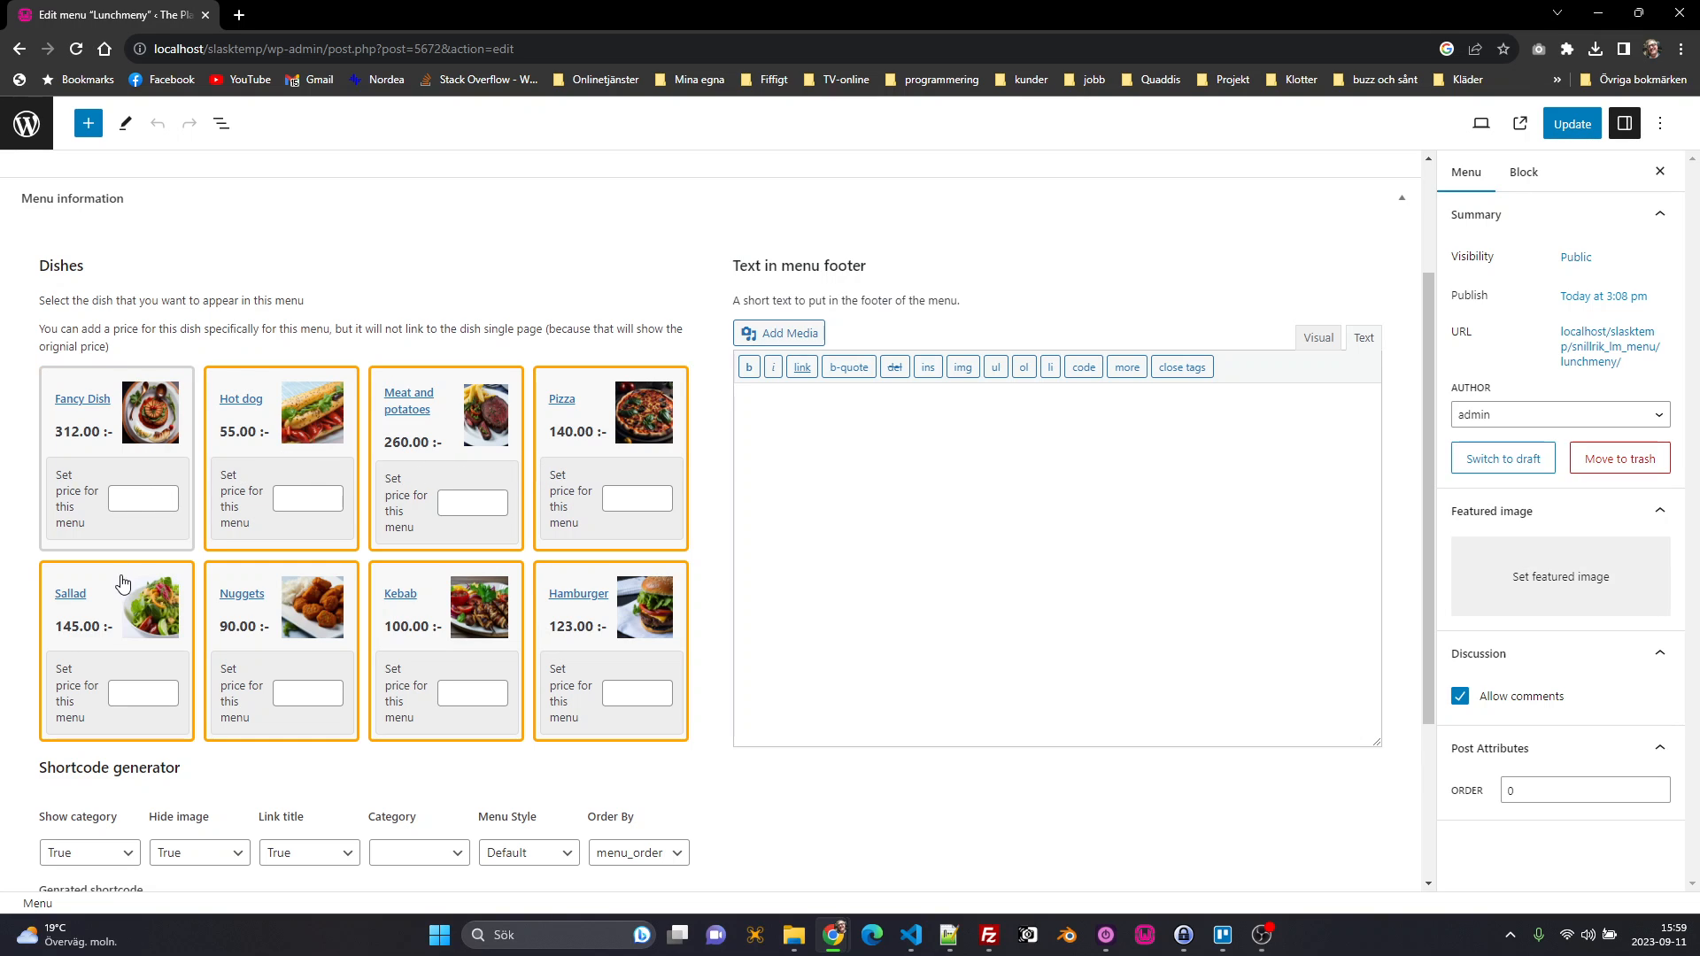
click(113, 649)
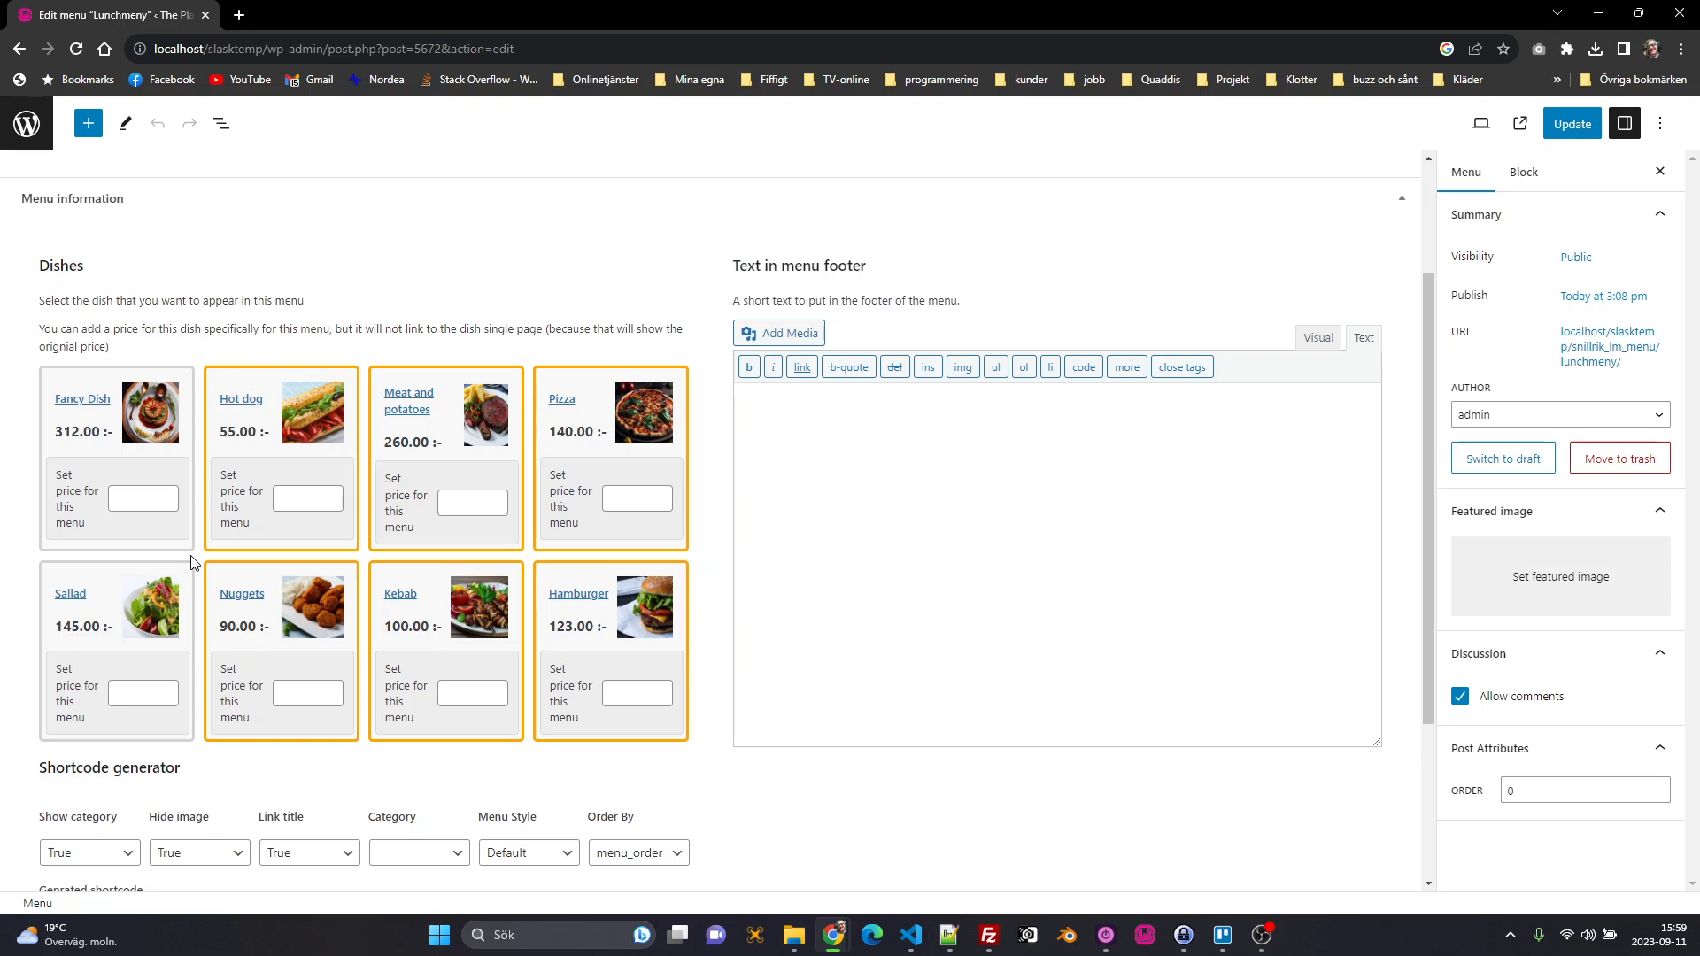
click(98, 483)
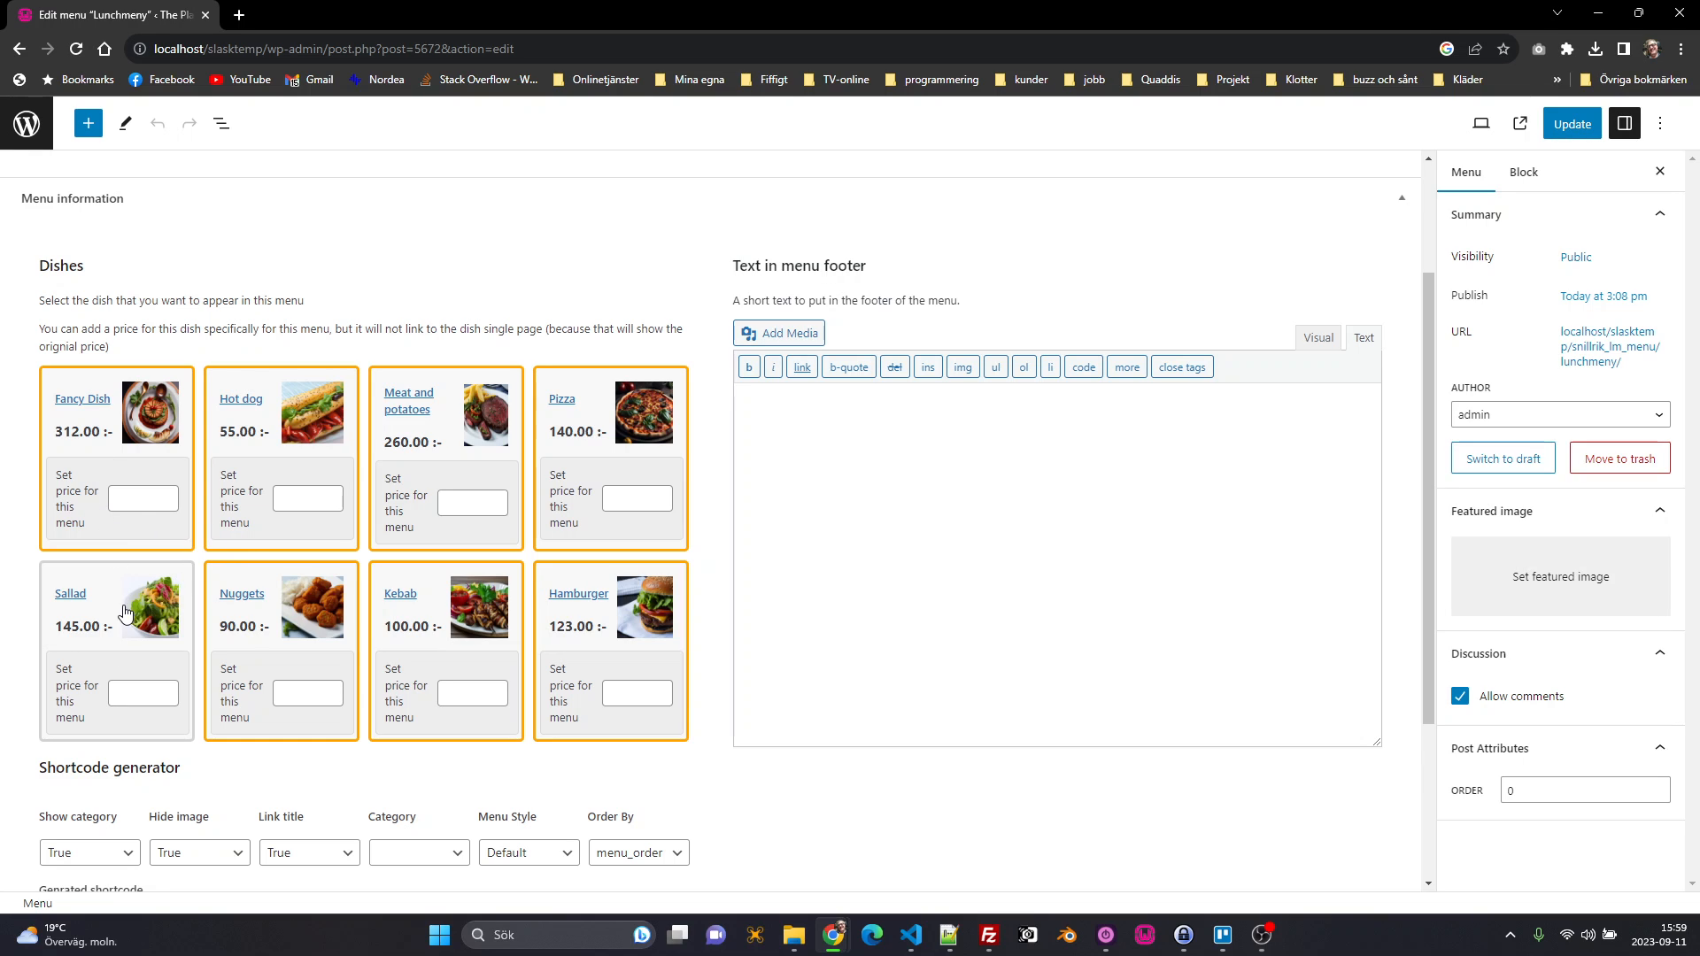
click(102, 647)
scroll(266, 686, down, 2)
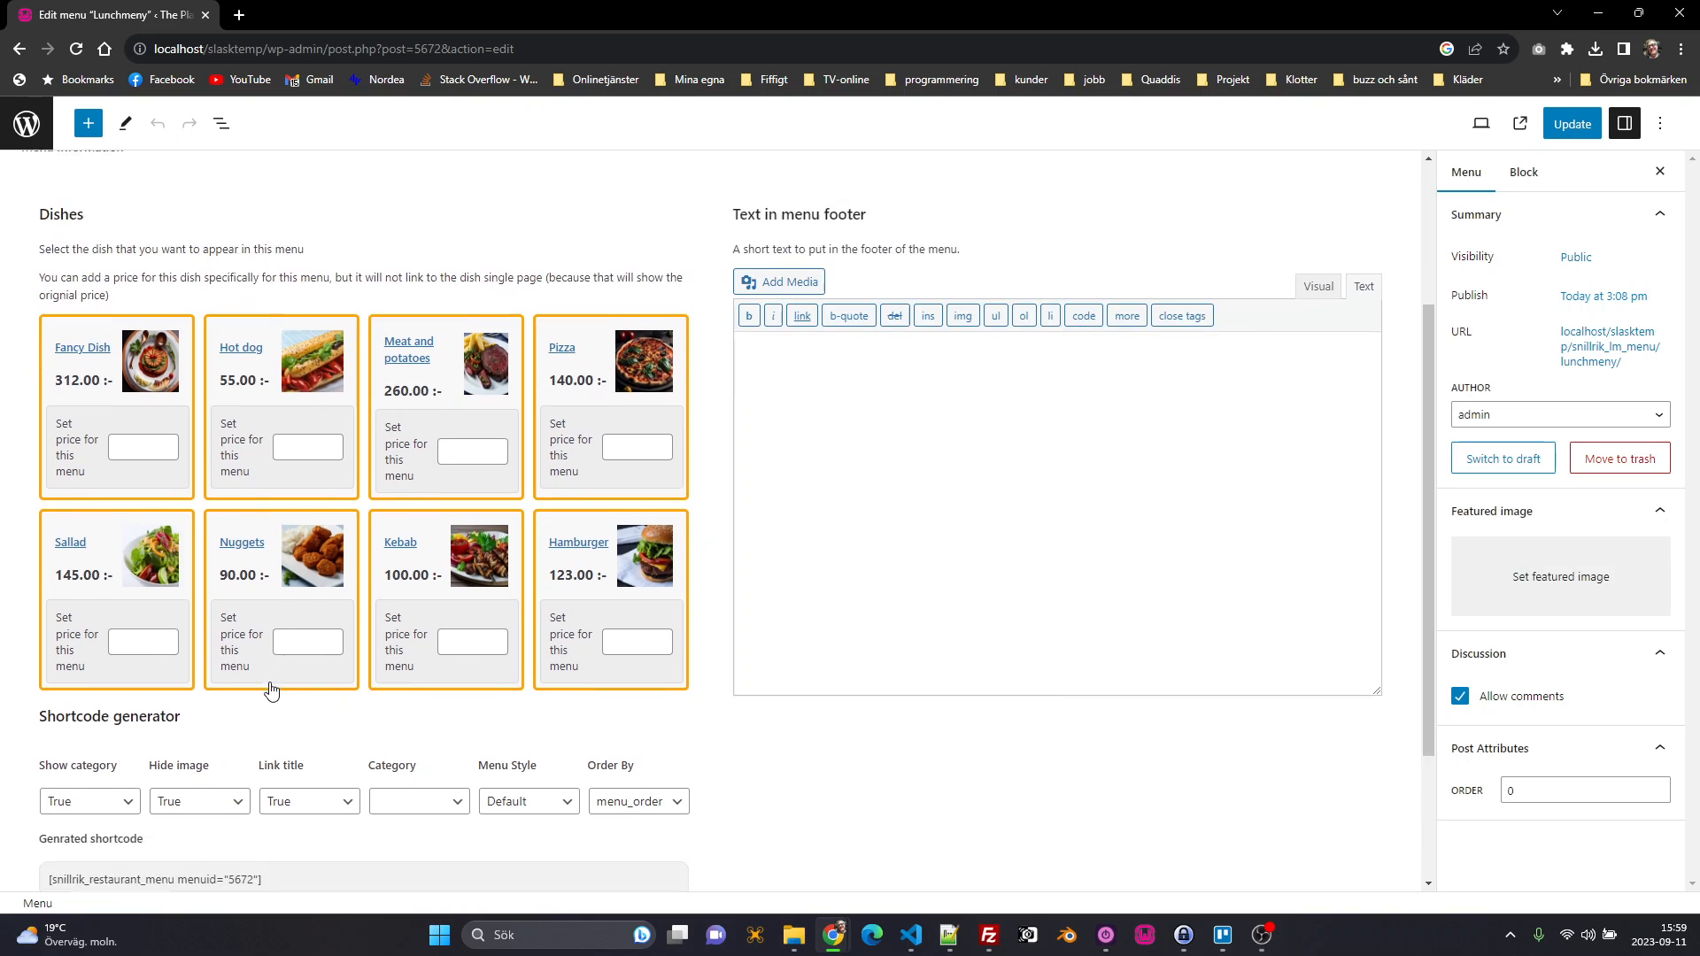
scroll(381, 700, up, 2)
scroll(549, 442, up, 2)
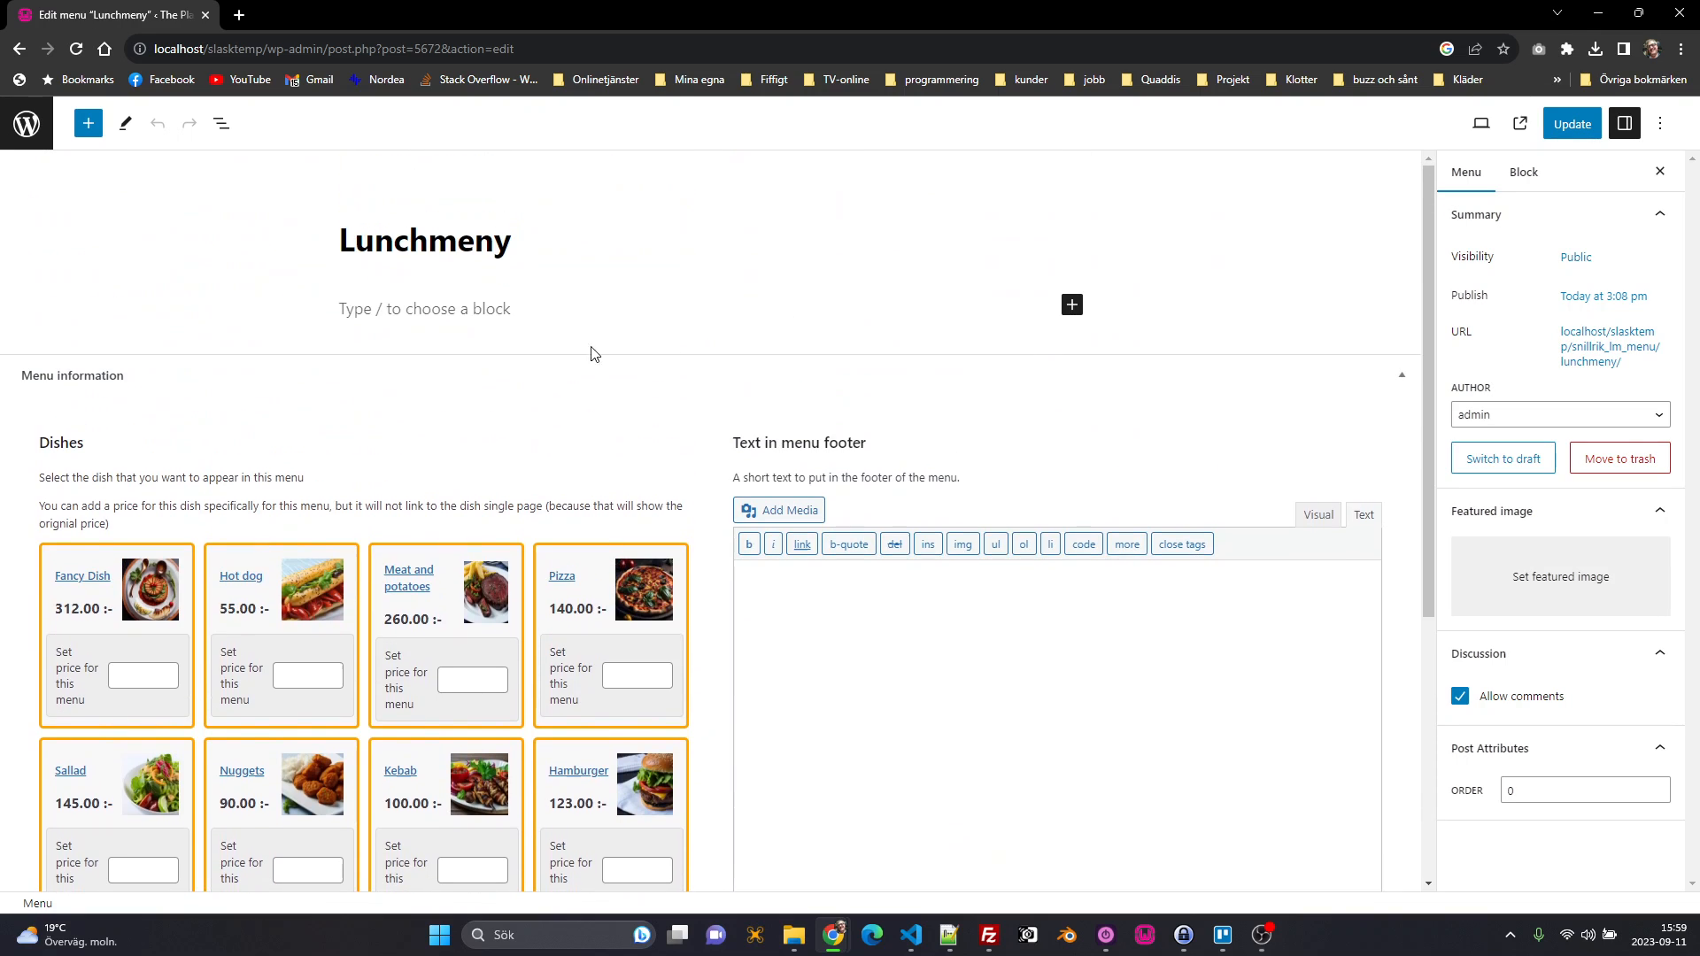
click(1572, 127)
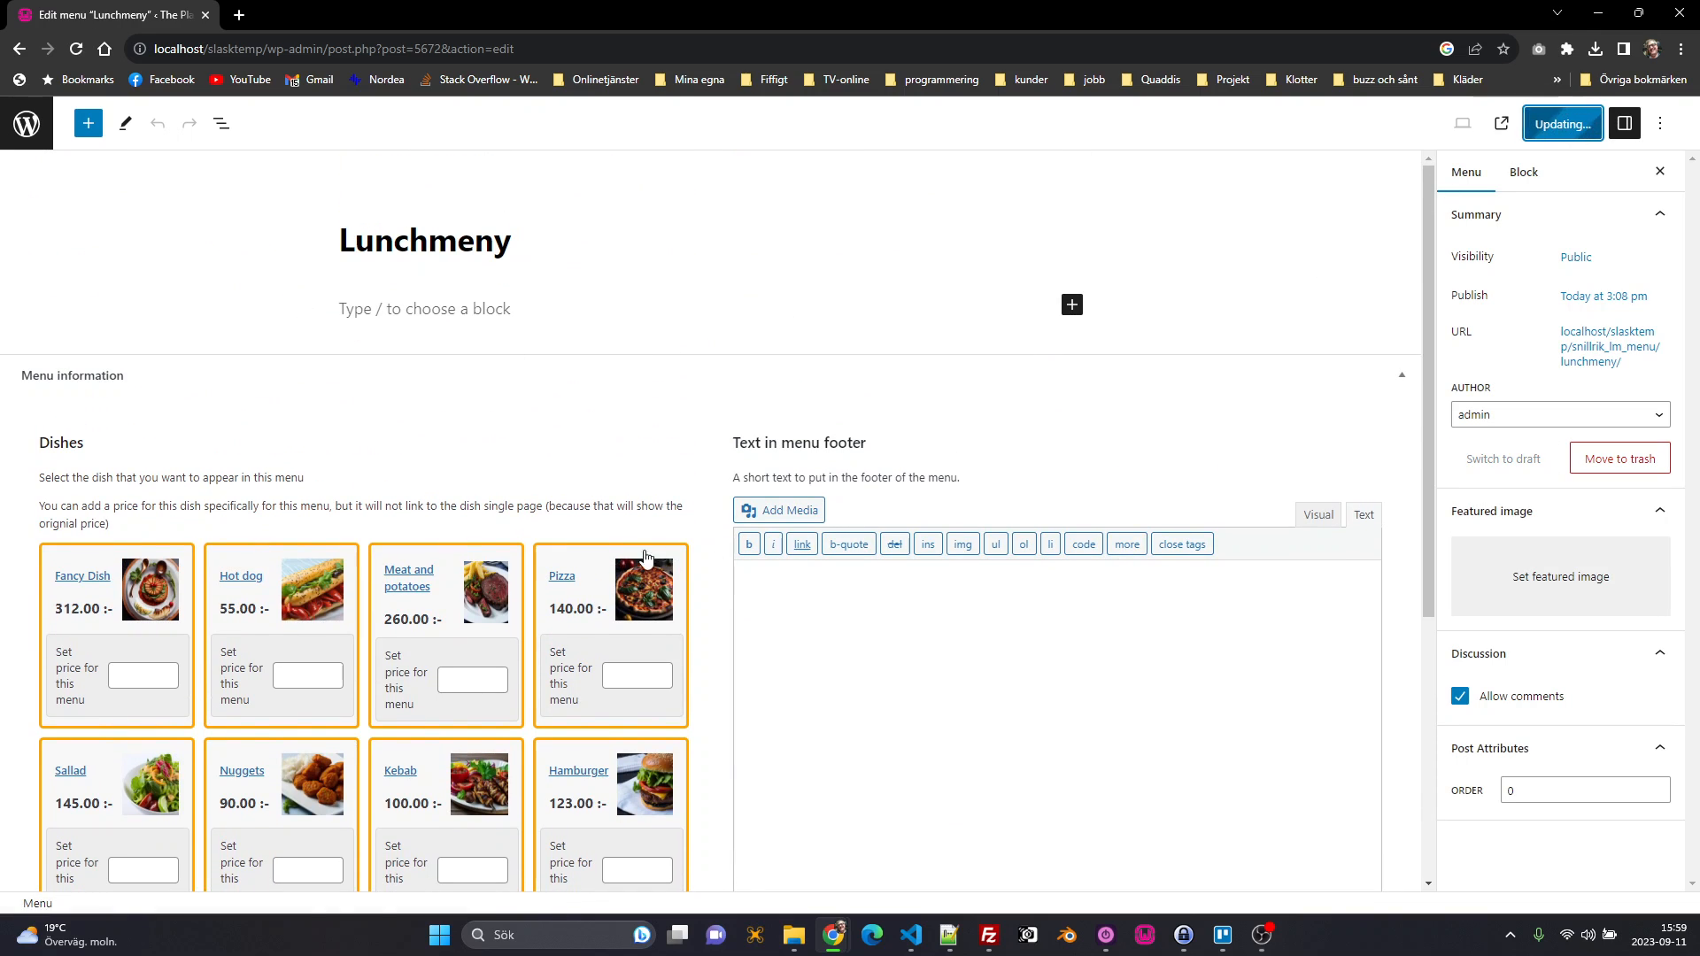
Step: Examine the Show category, Hide image, Link title and Category choices in the Lunchmeny menu's shortcode generator
scroll(456, 589, down, 3)
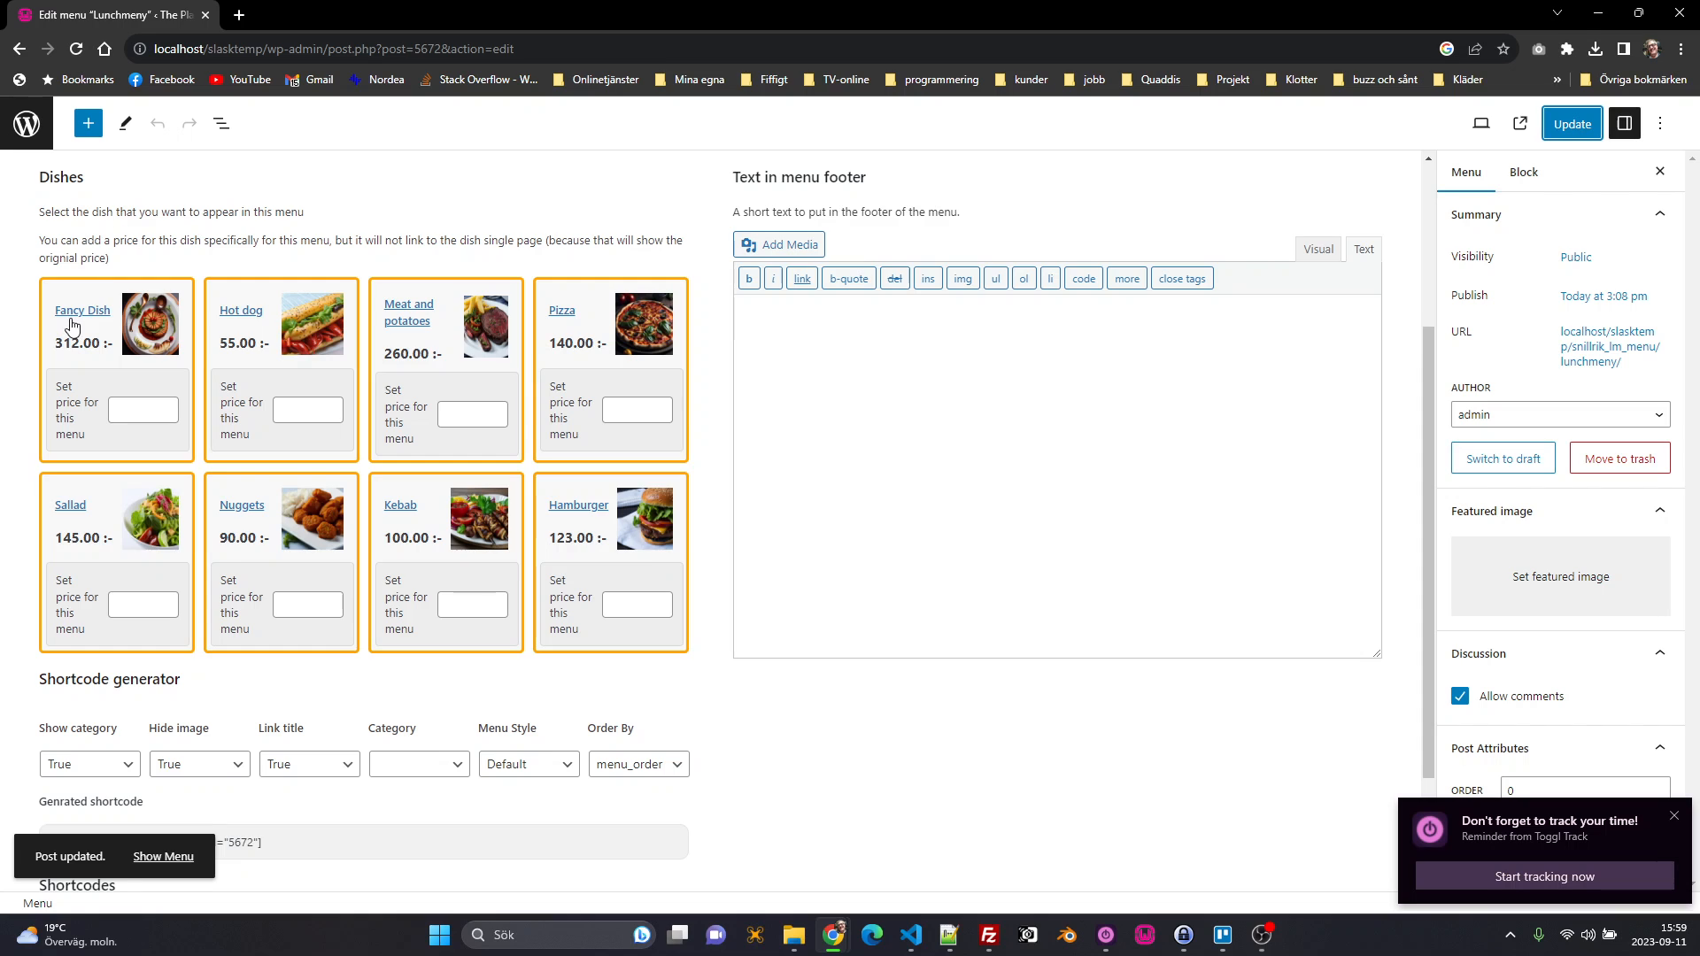
scroll(159, 558, down, 2)
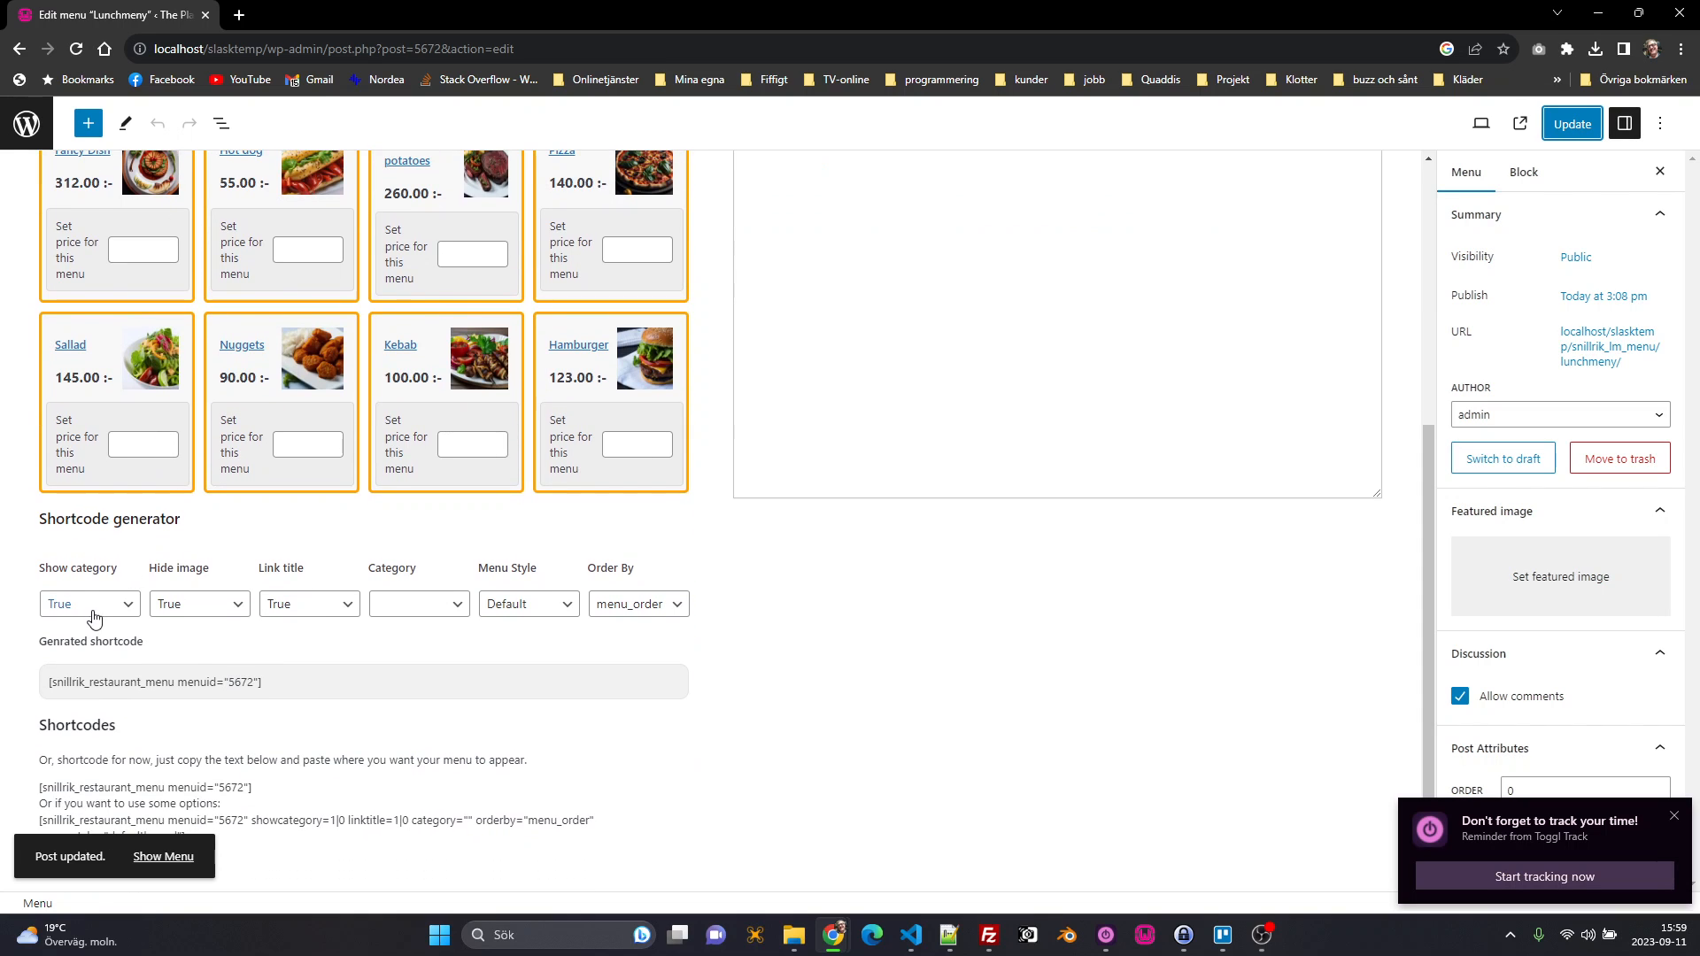
triple_click(52, 516)
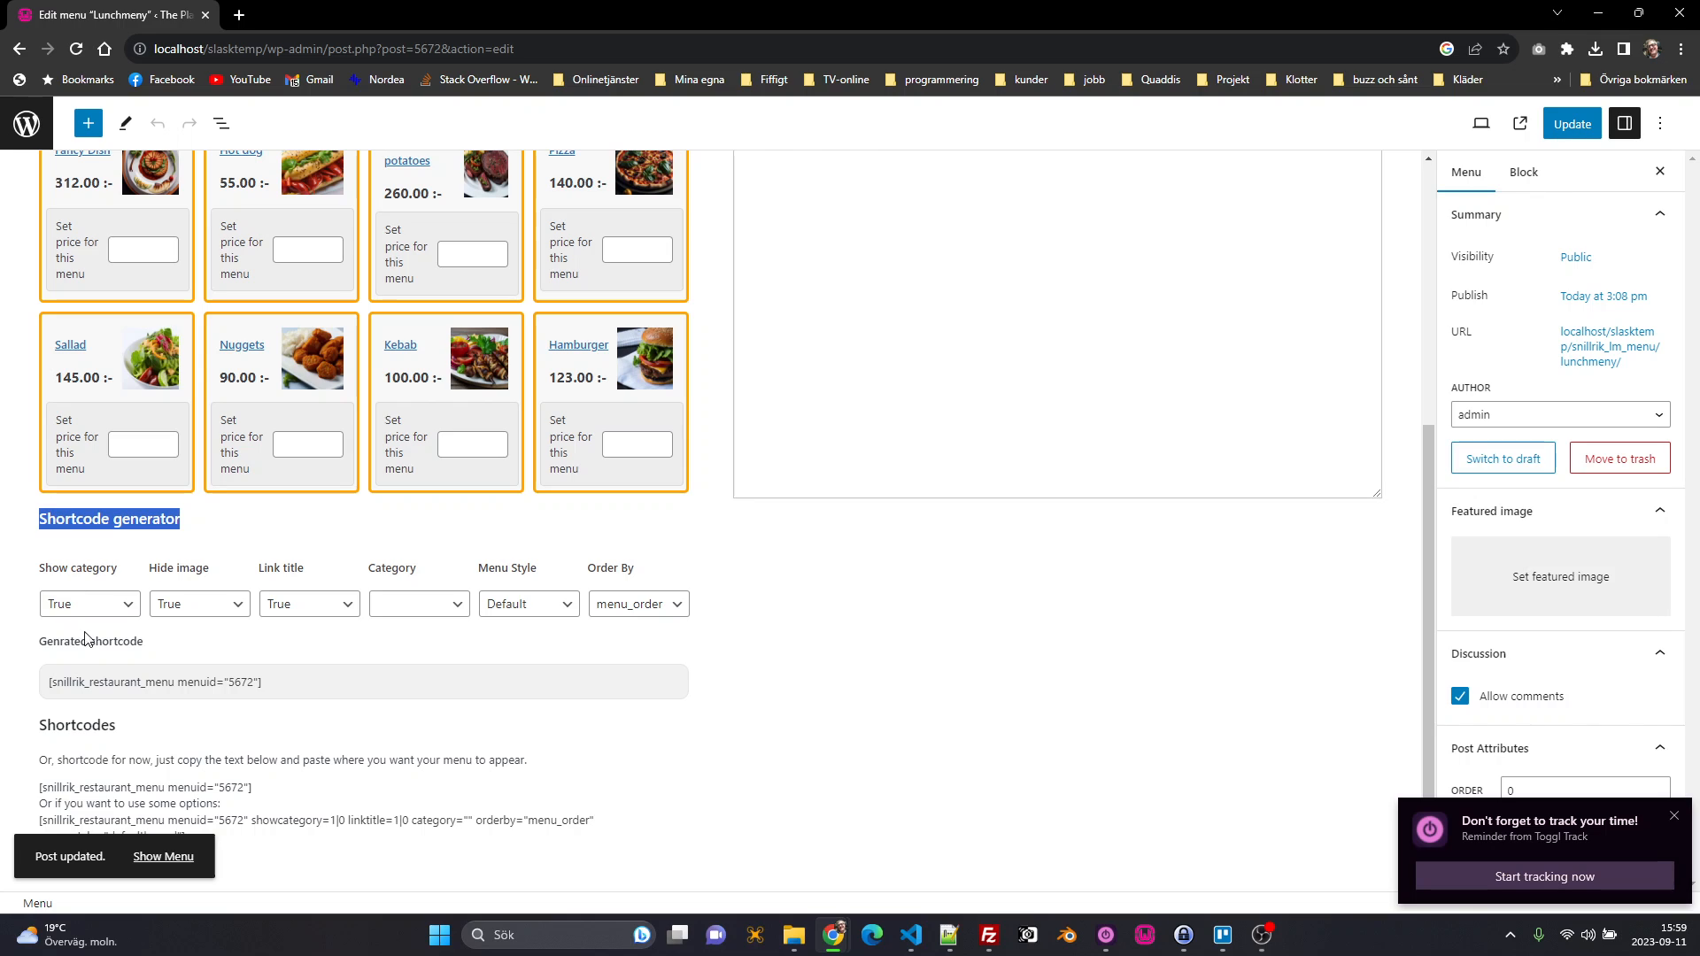
click(116, 608)
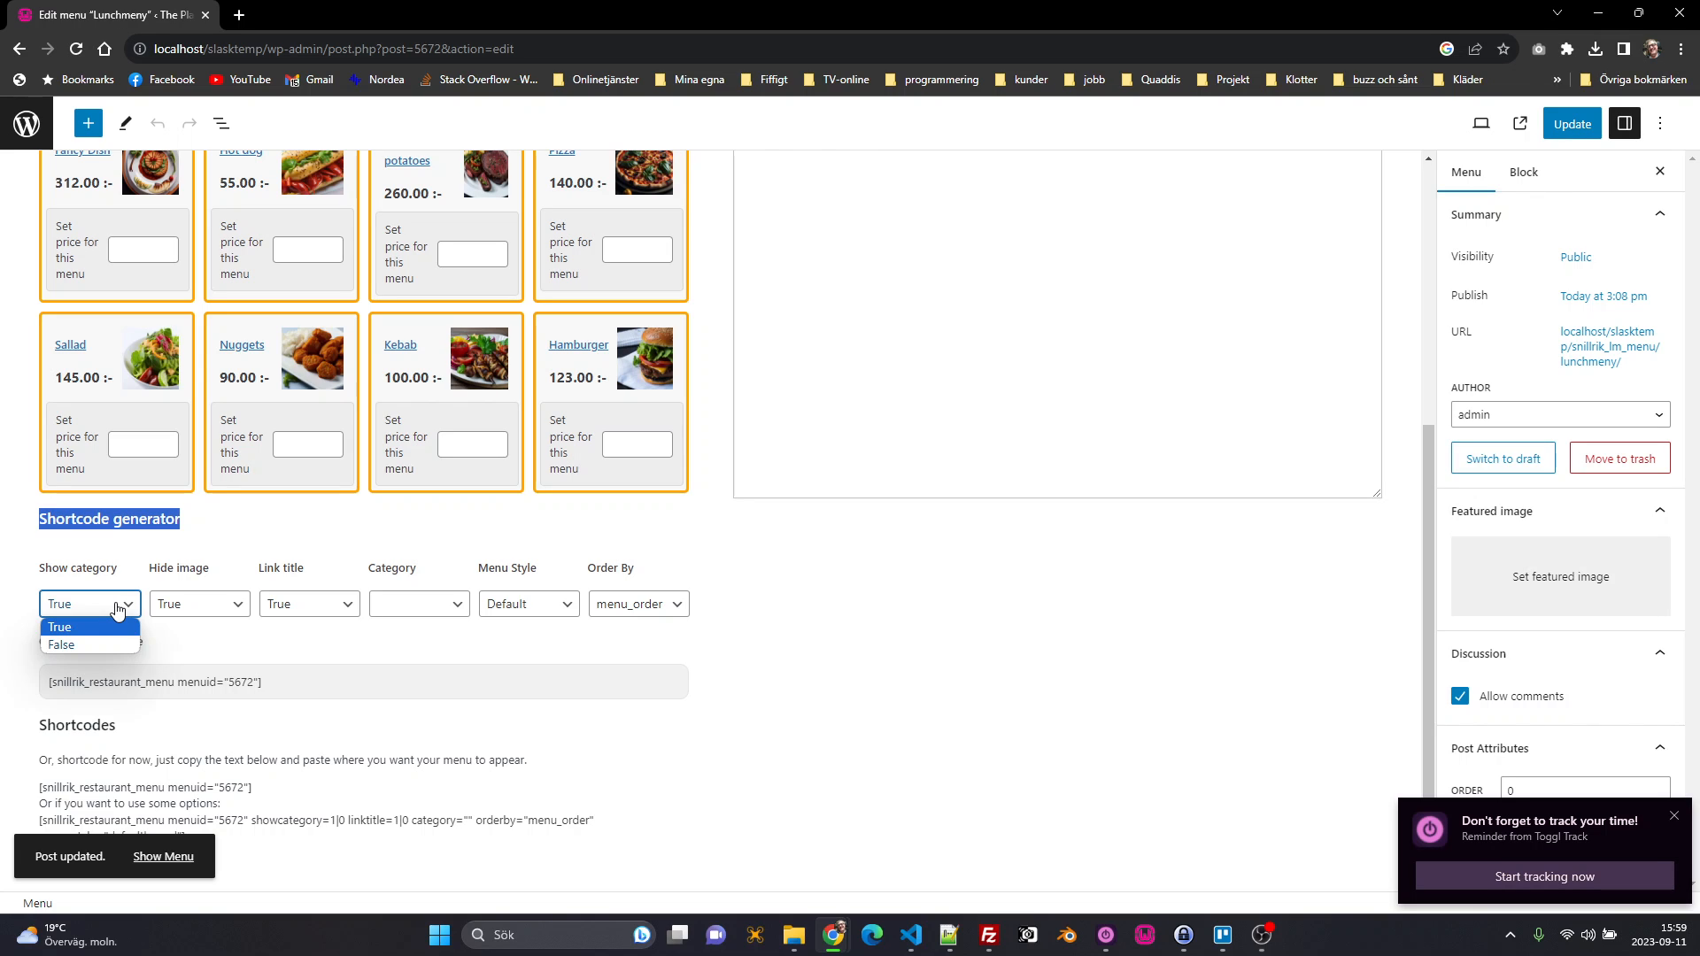
click(116, 607)
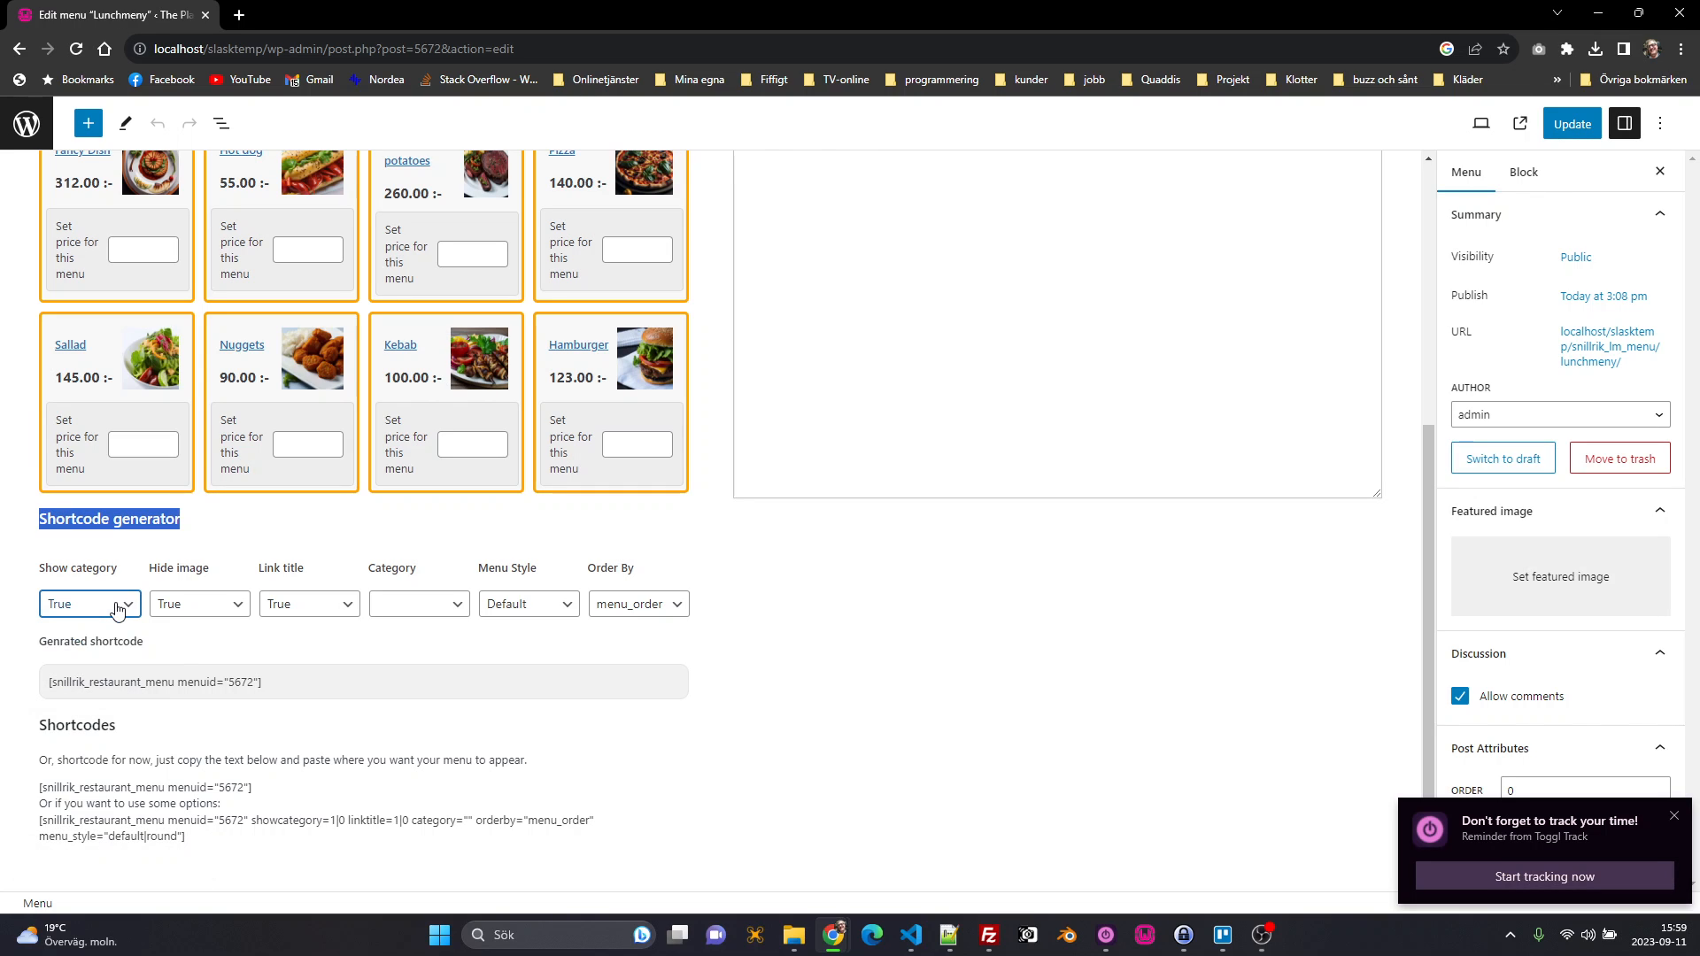
click(220, 616)
click(221, 615)
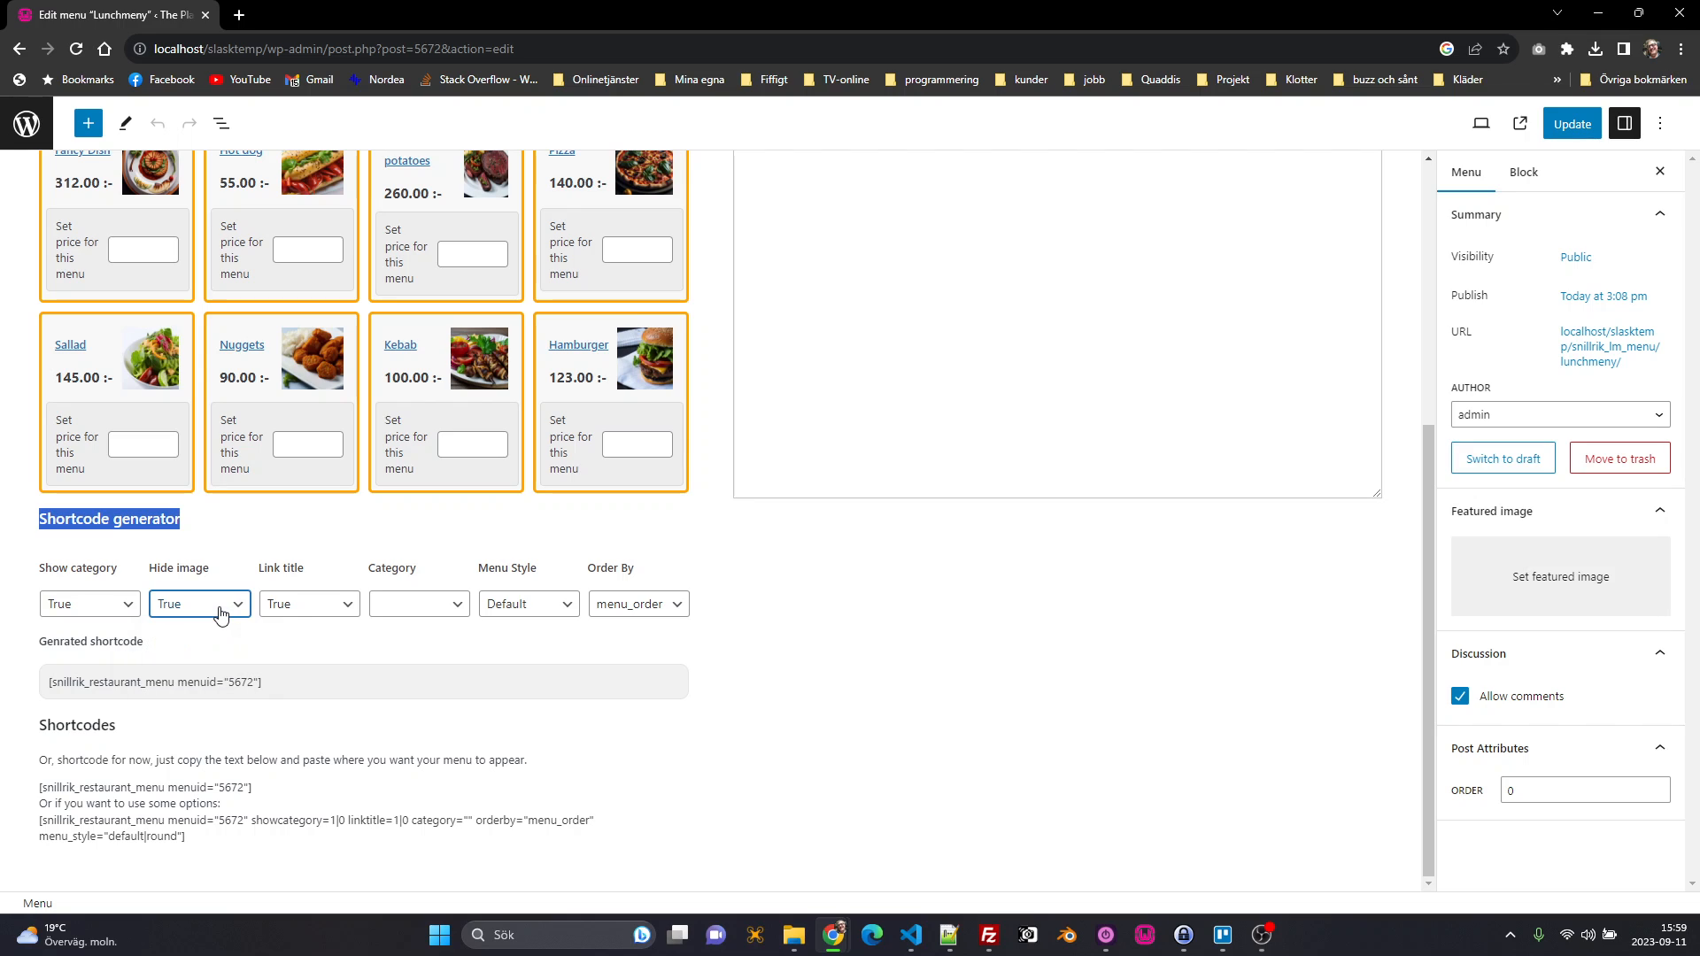
click(279, 609)
click(300, 609)
click(461, 614)
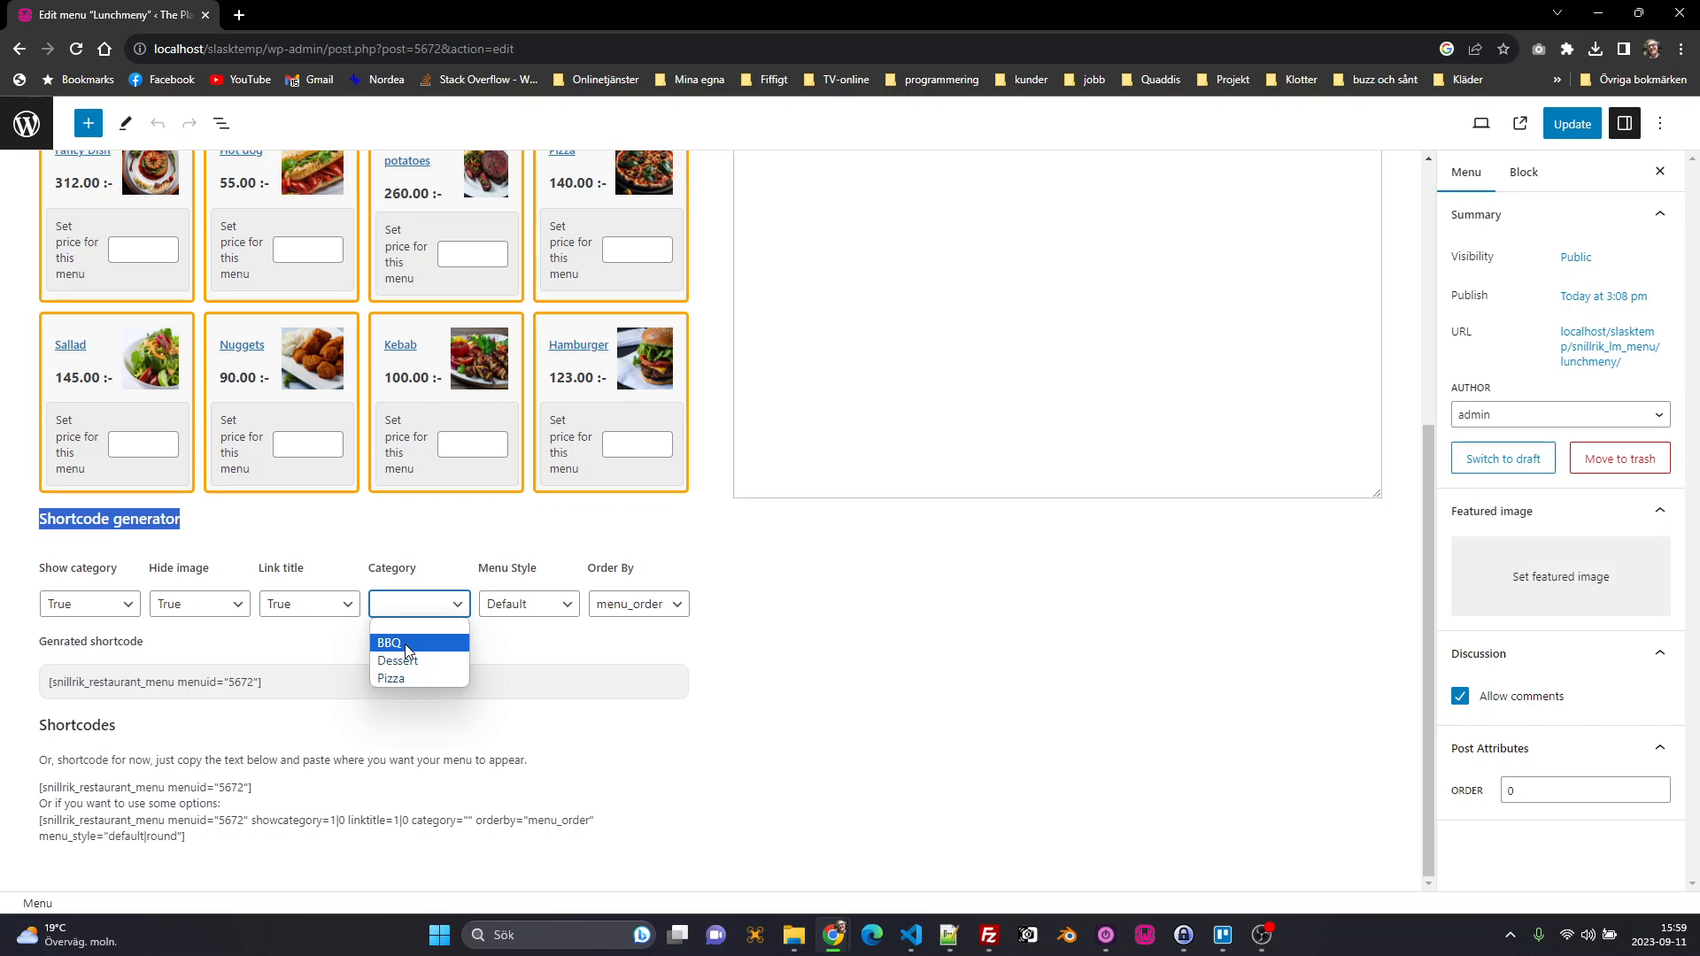
click(542, 653)
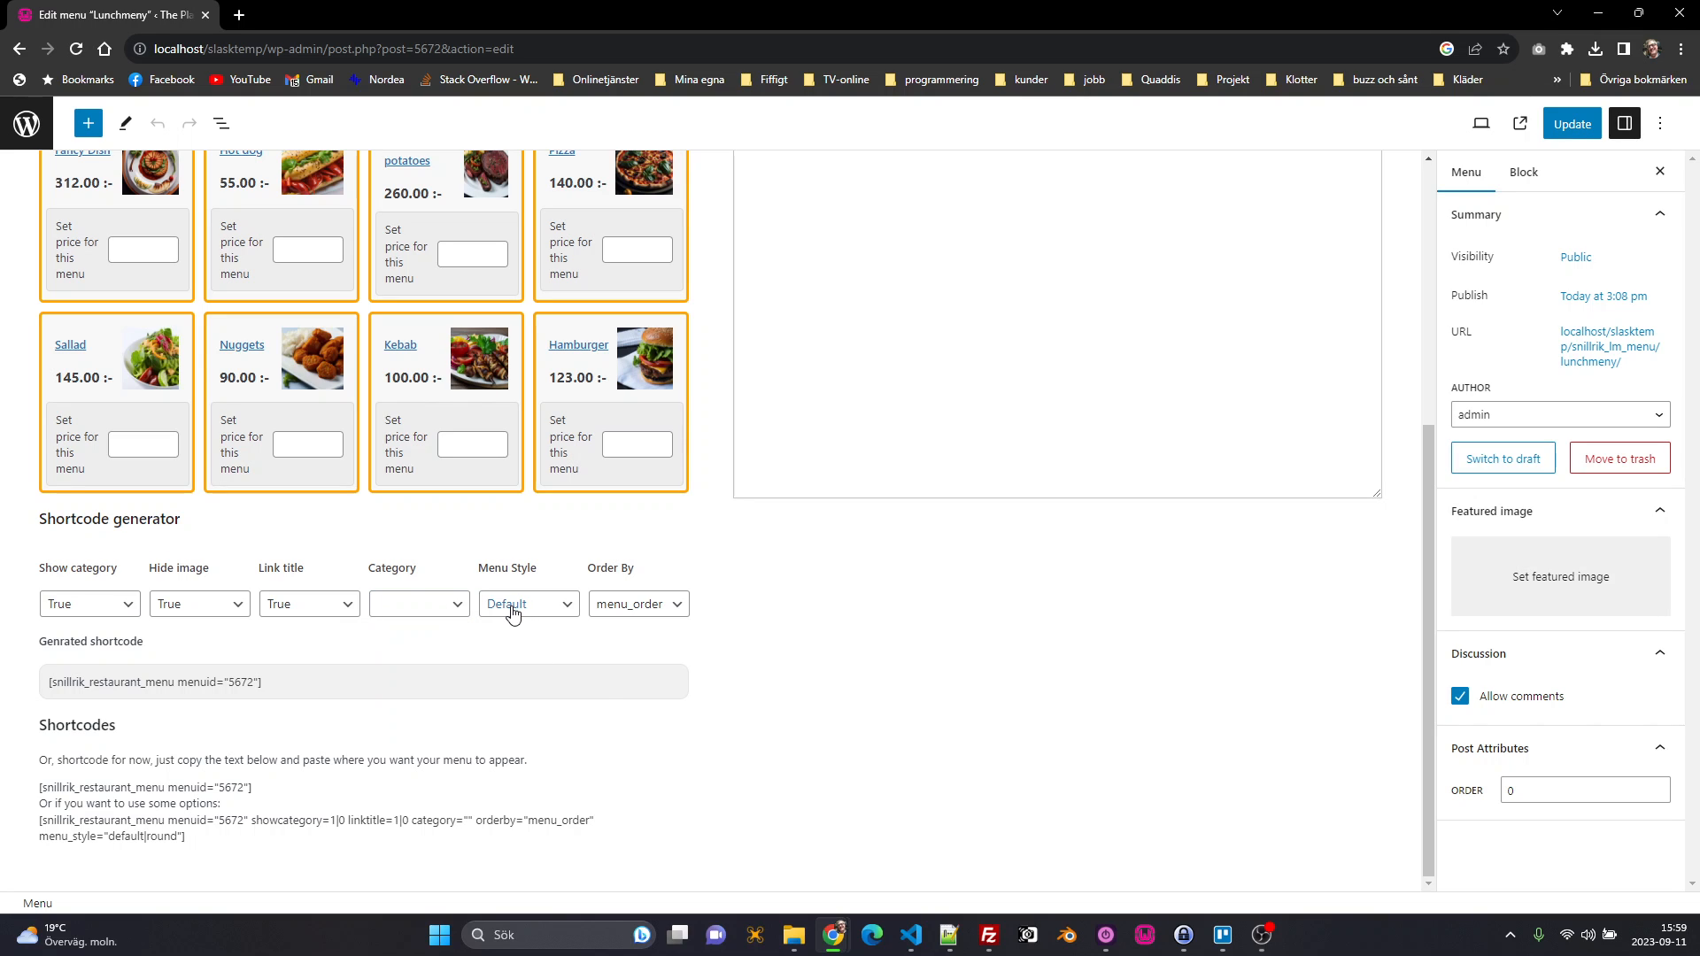
Step: Examine the Menu Style and Order By choices in the shortcode generator, keeping Default and menu_order
click(512, 613)
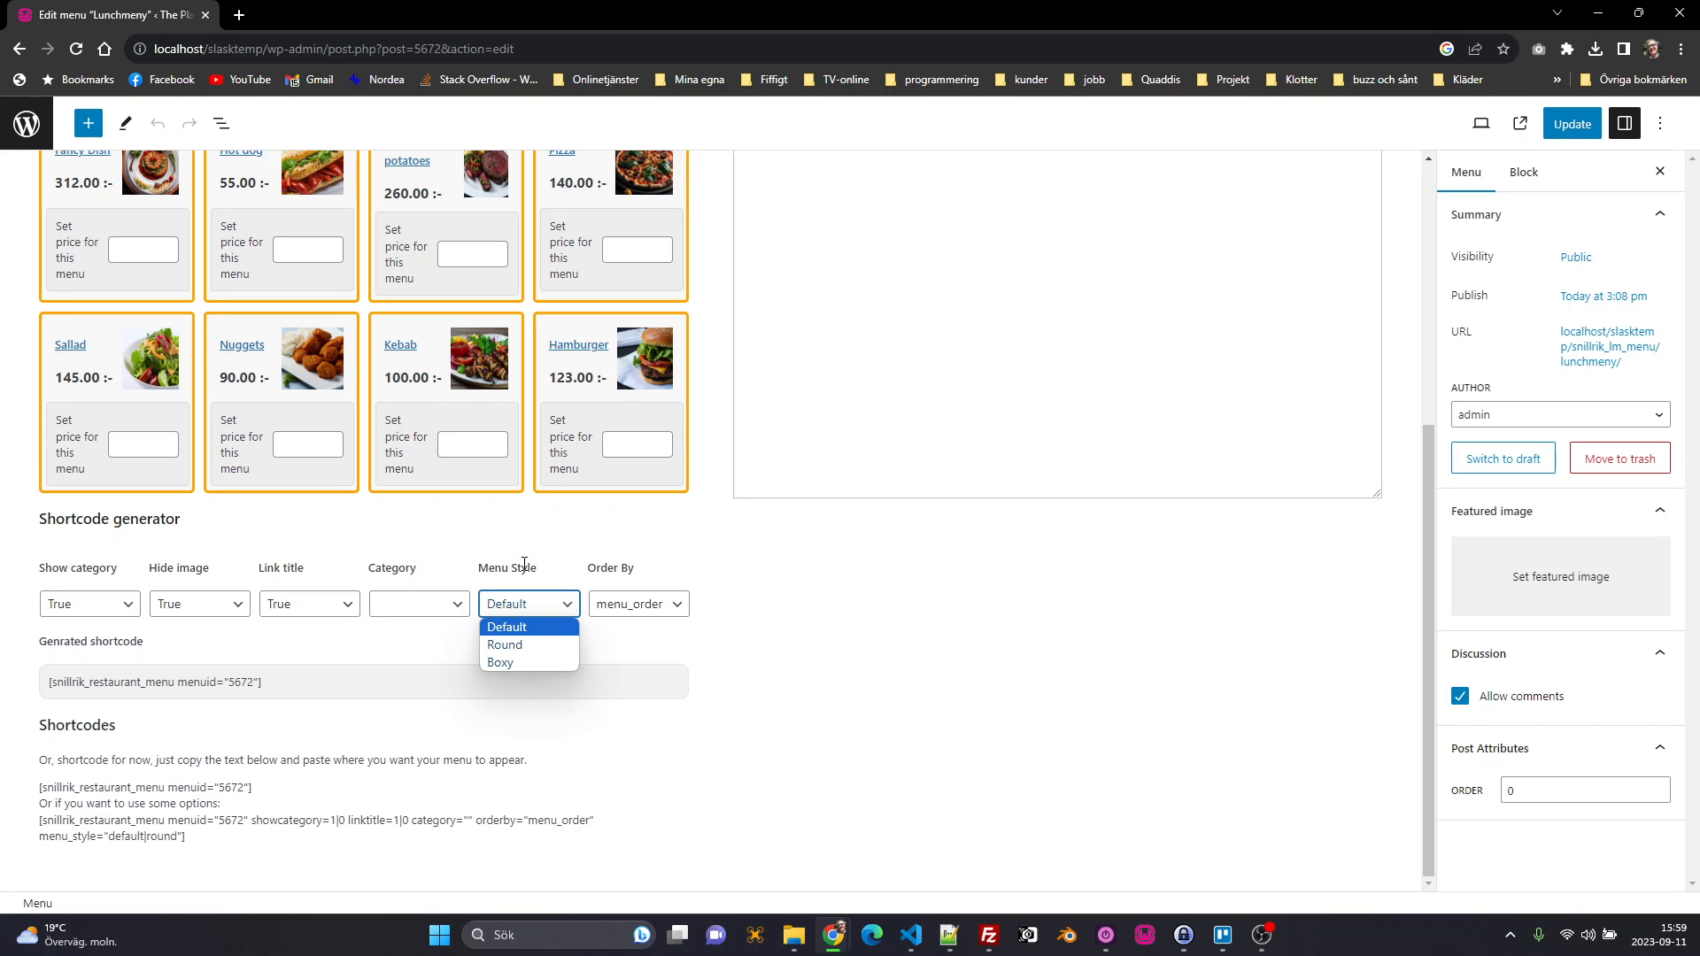
triple_click(524, 567)
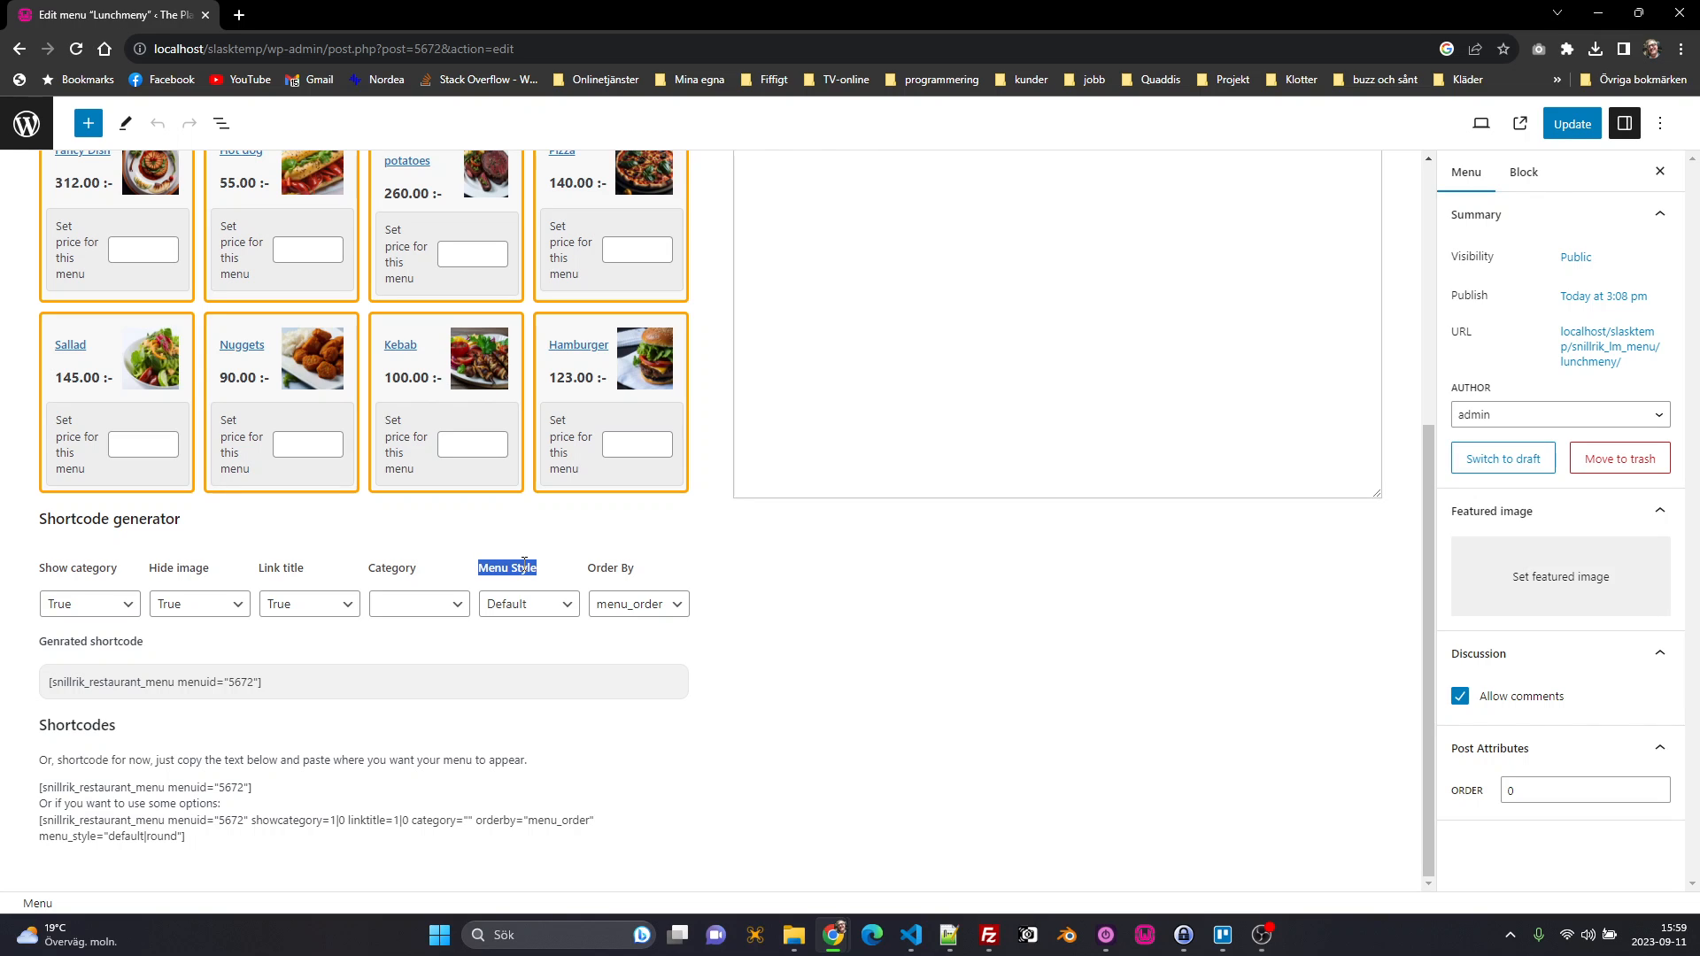
click(550, 617)
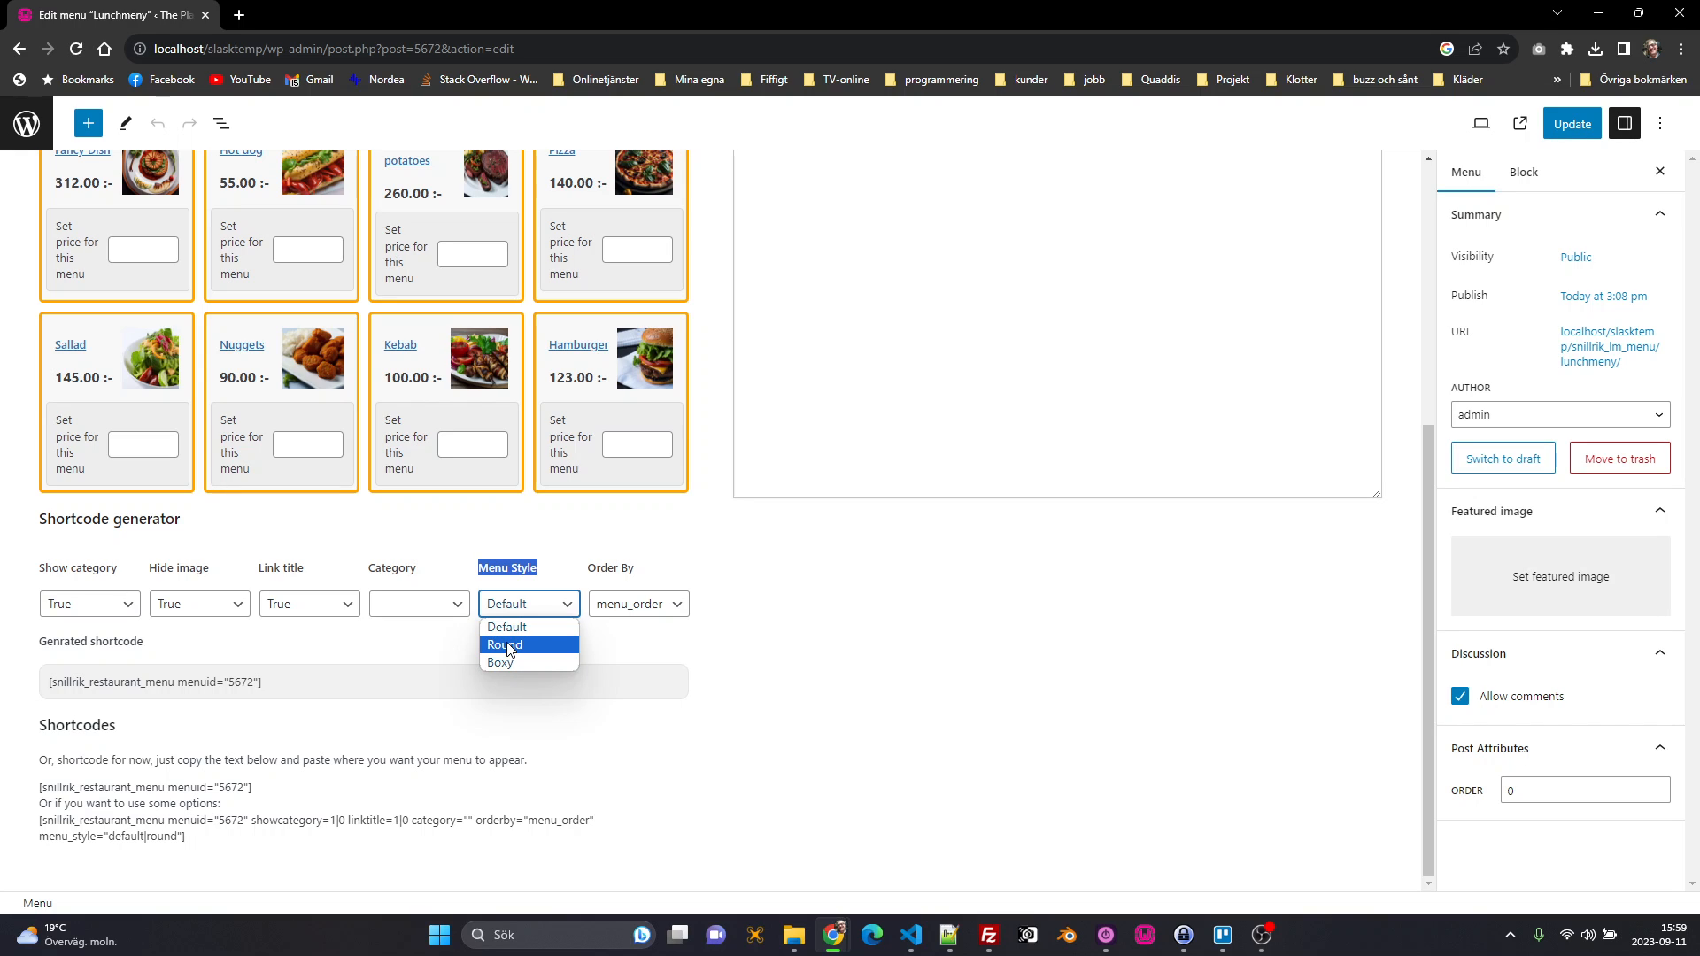
click(434, 659)
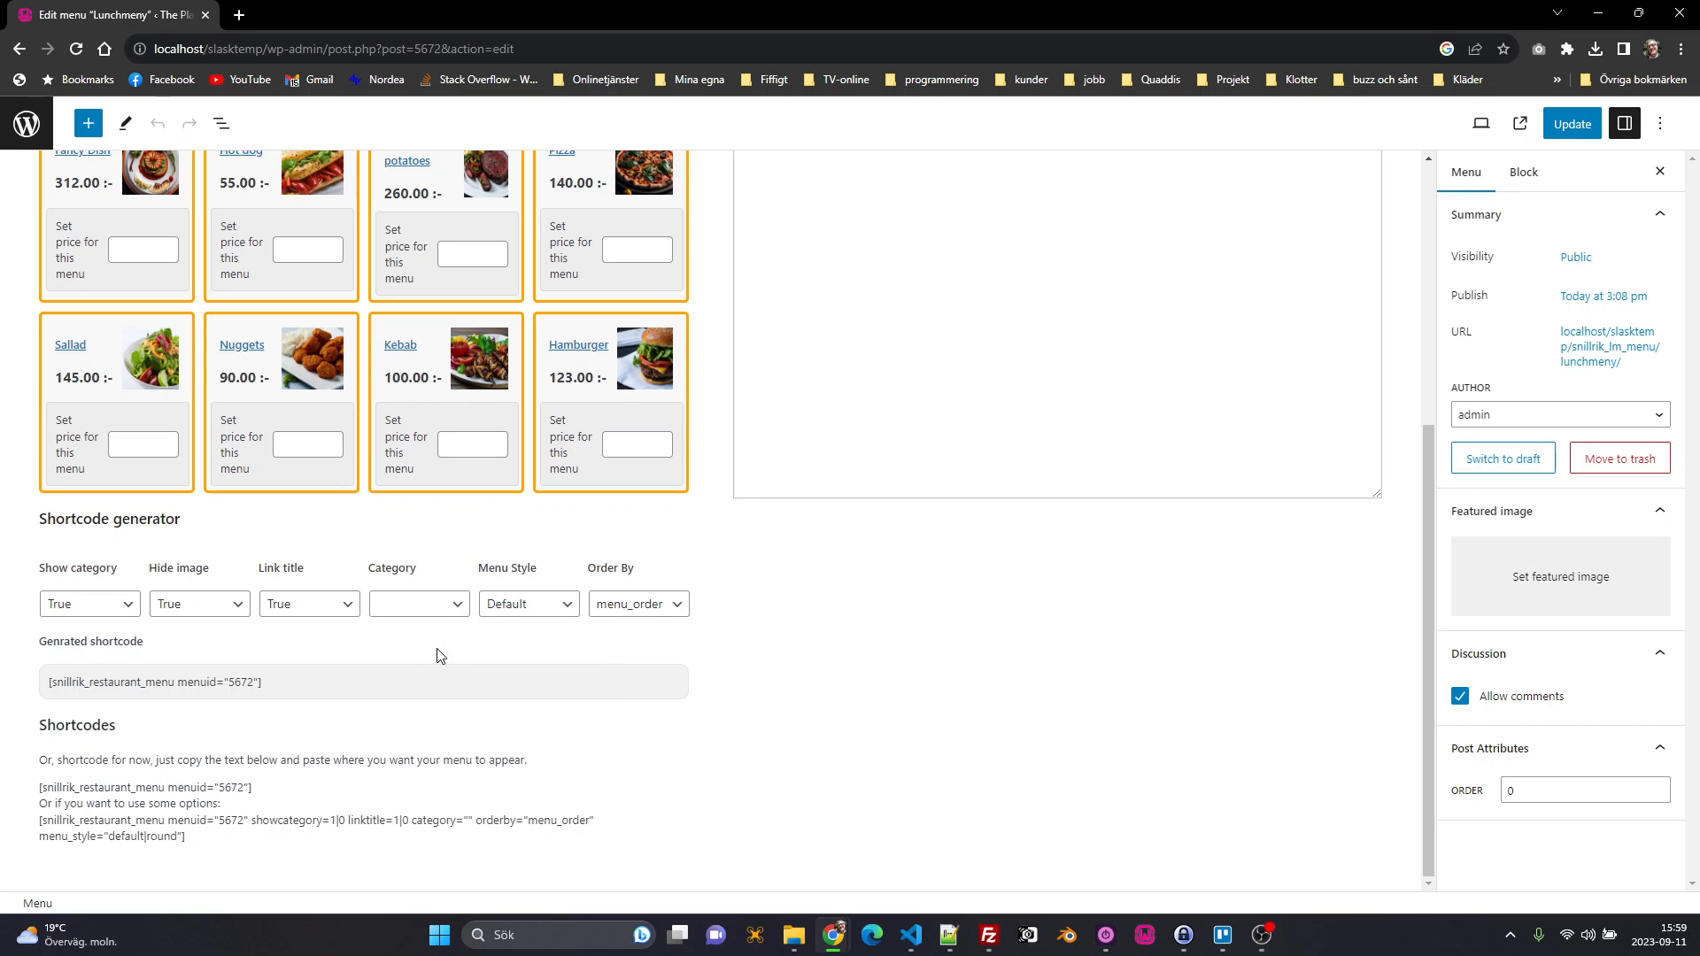
click(514, 611)
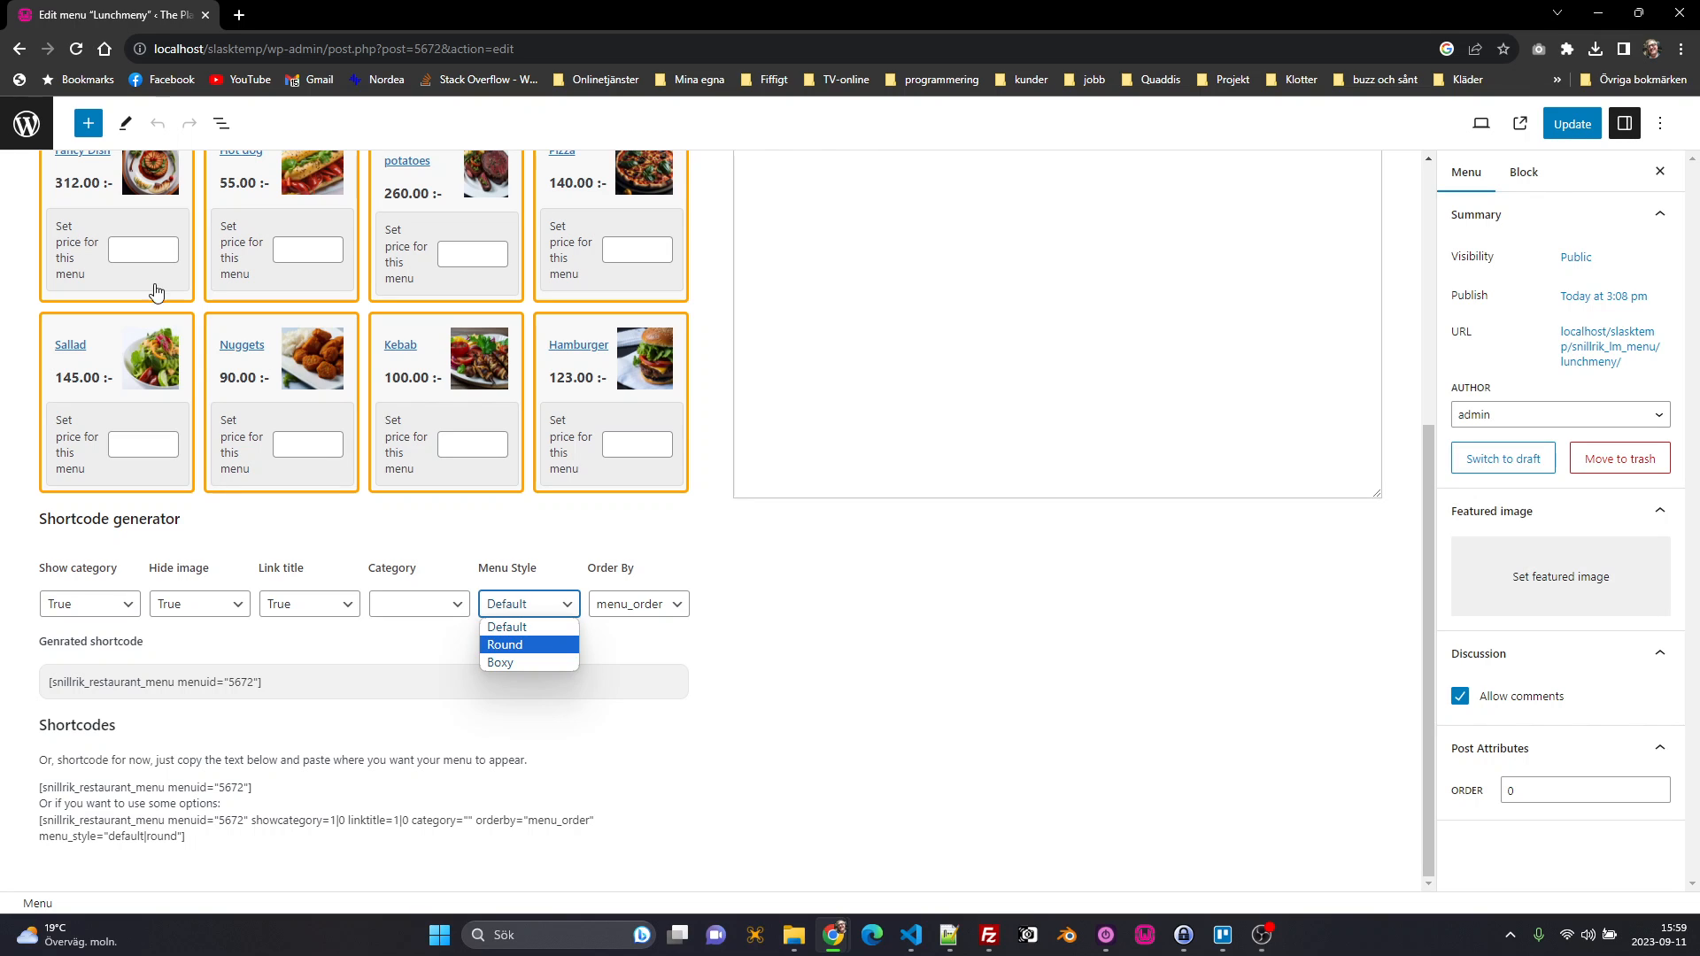
click(400, 657)
click(542, 615)
click(536, 614)
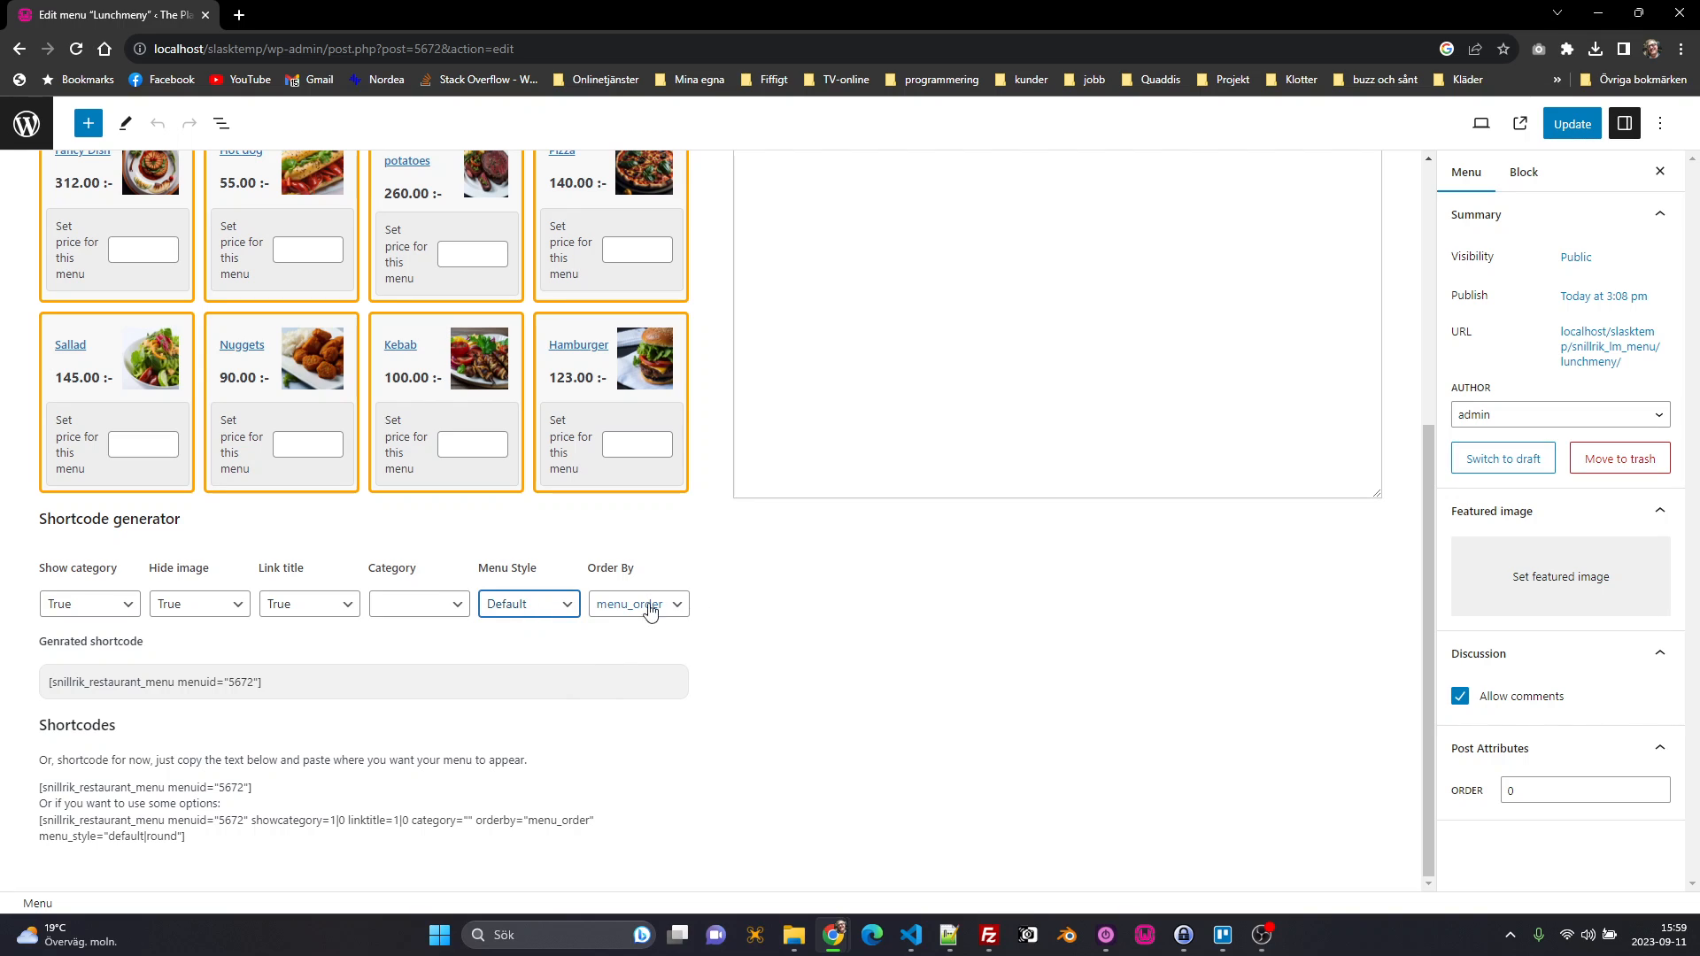
click(608, 607)
click(608, 608)
Step: Copy the generated shortcode [snillrik_restaurant_menu menuid="5672"] and leave the menu editor for the list of menus
drag(265, 682, 27, 675)
key(ctrl+c)
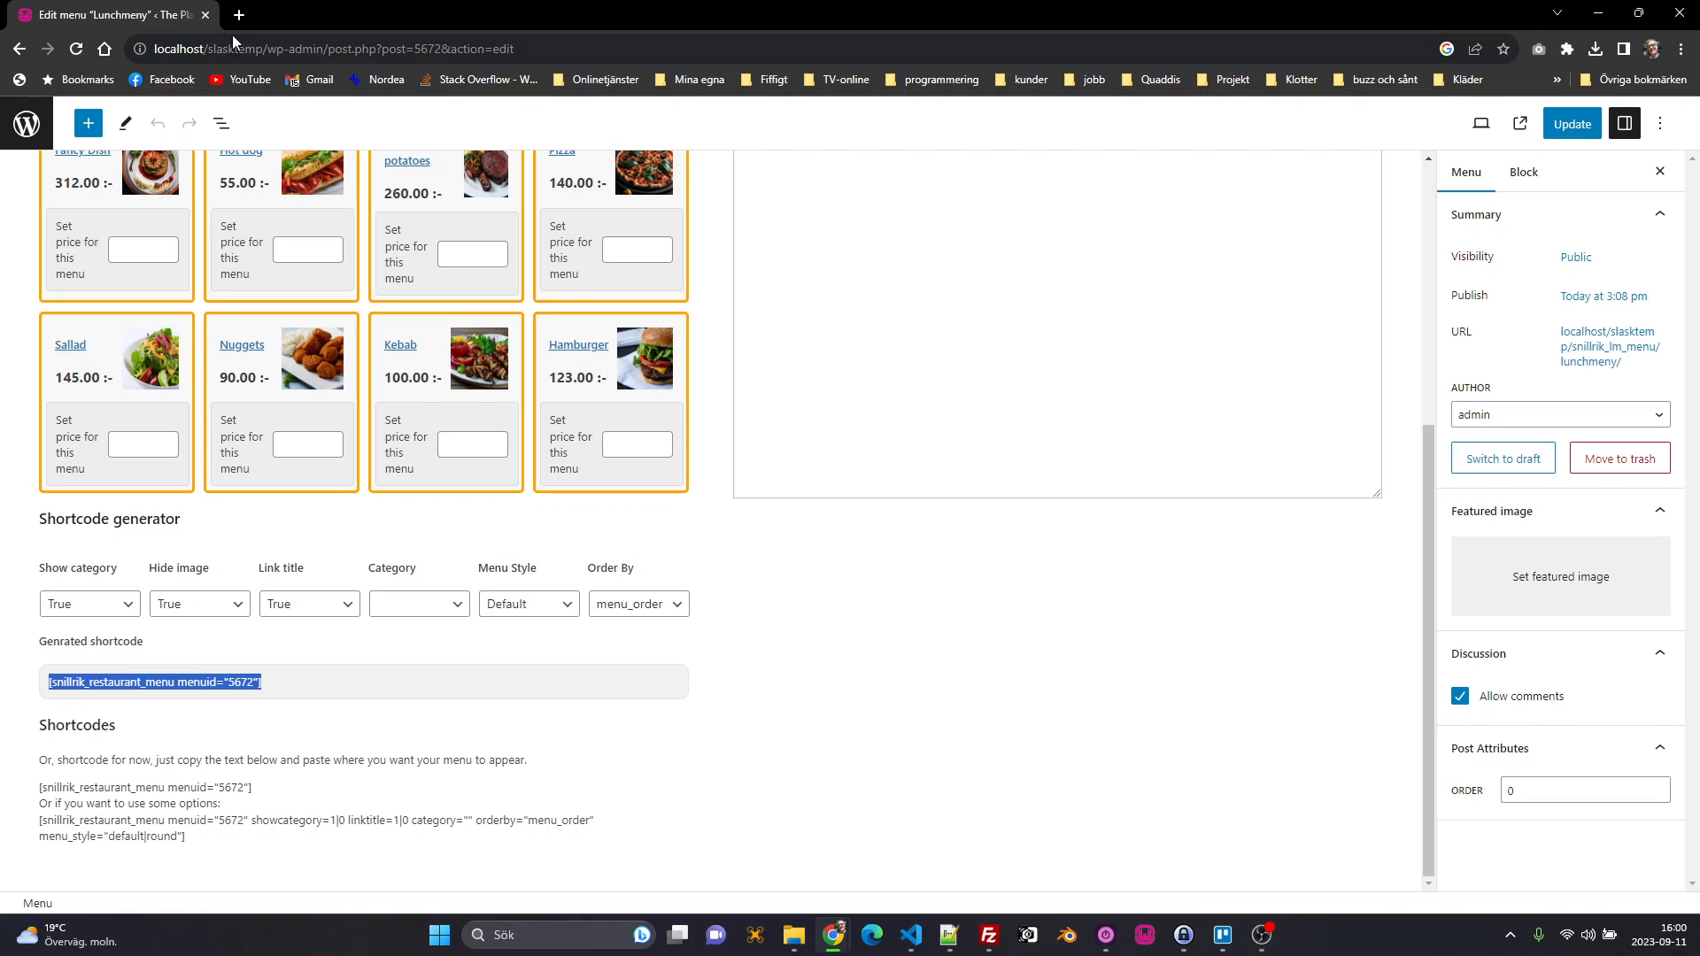
click(27, 129)
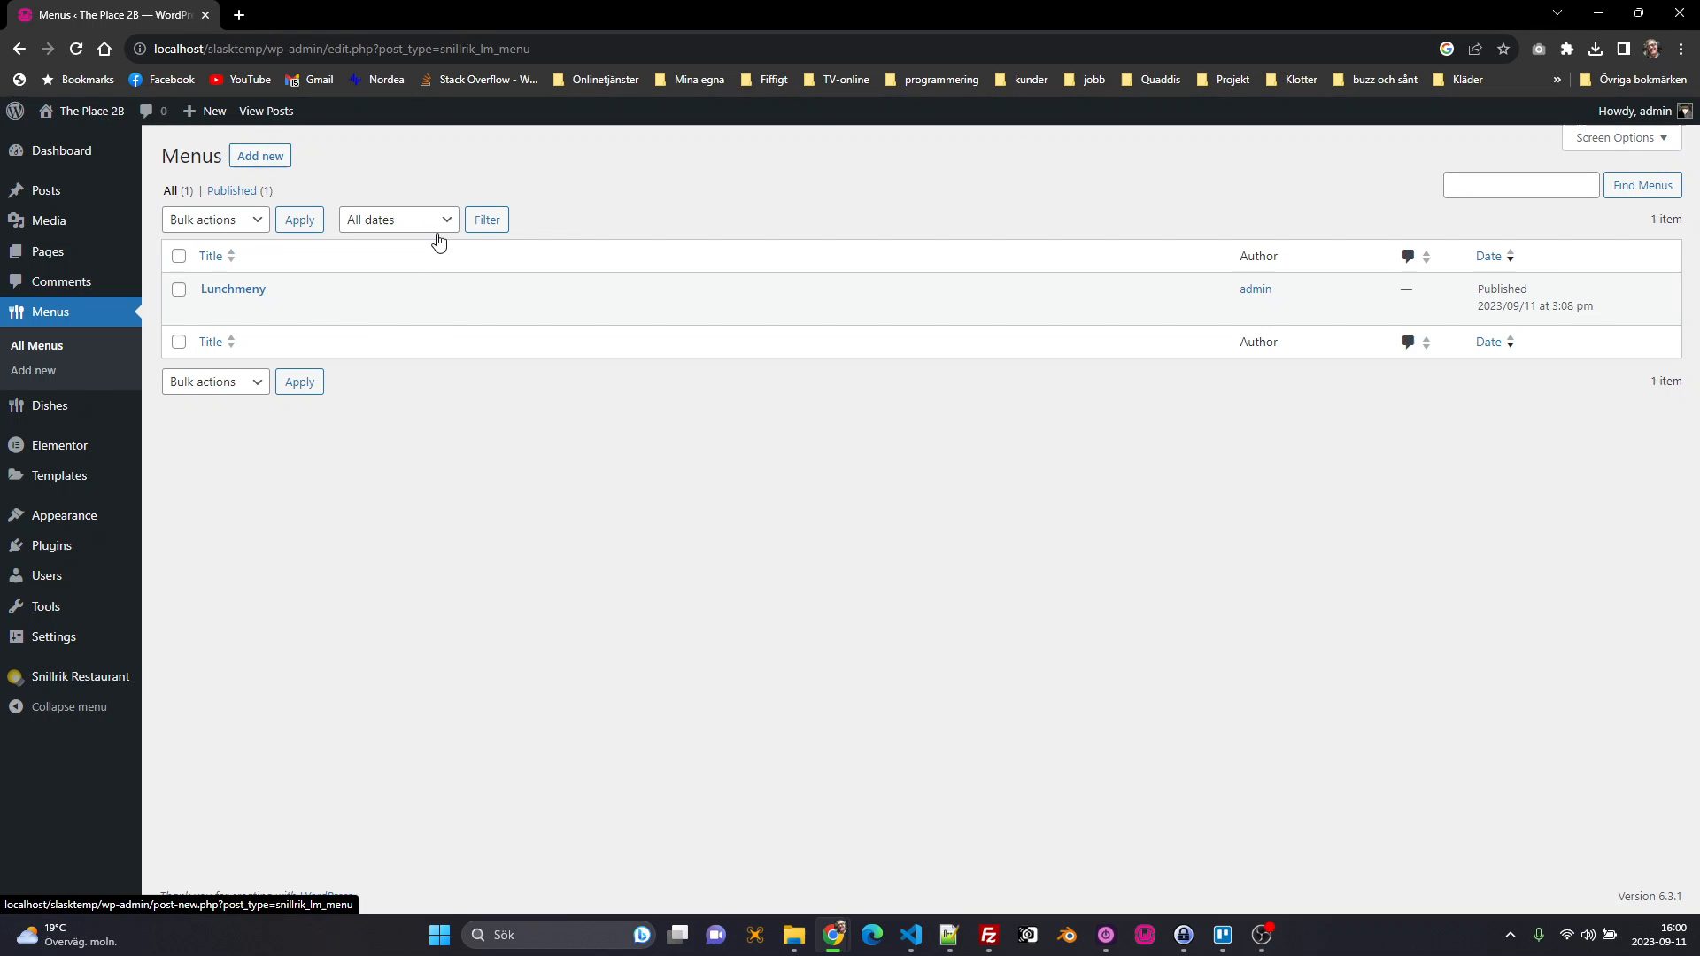
Step: View the published Lunchmeny menu in a new browser tab and look through its dishes by category
mouse_move(228, 311)
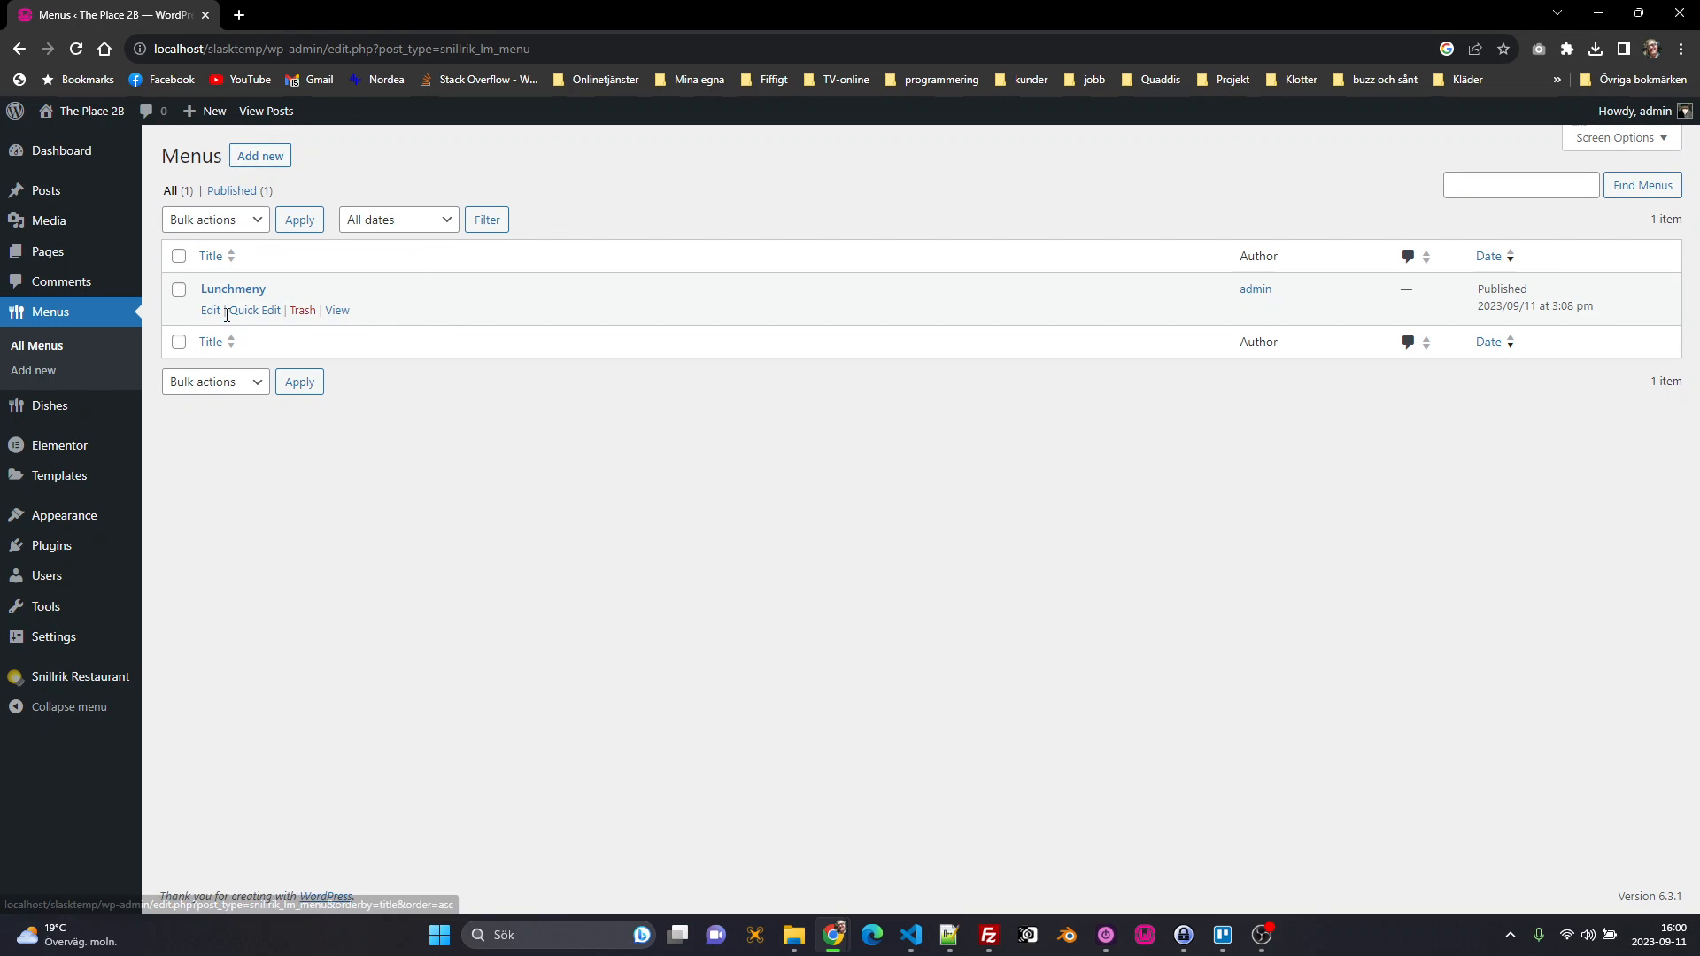
right_click(346, 312)
click(376, 331)
click(317, 14)
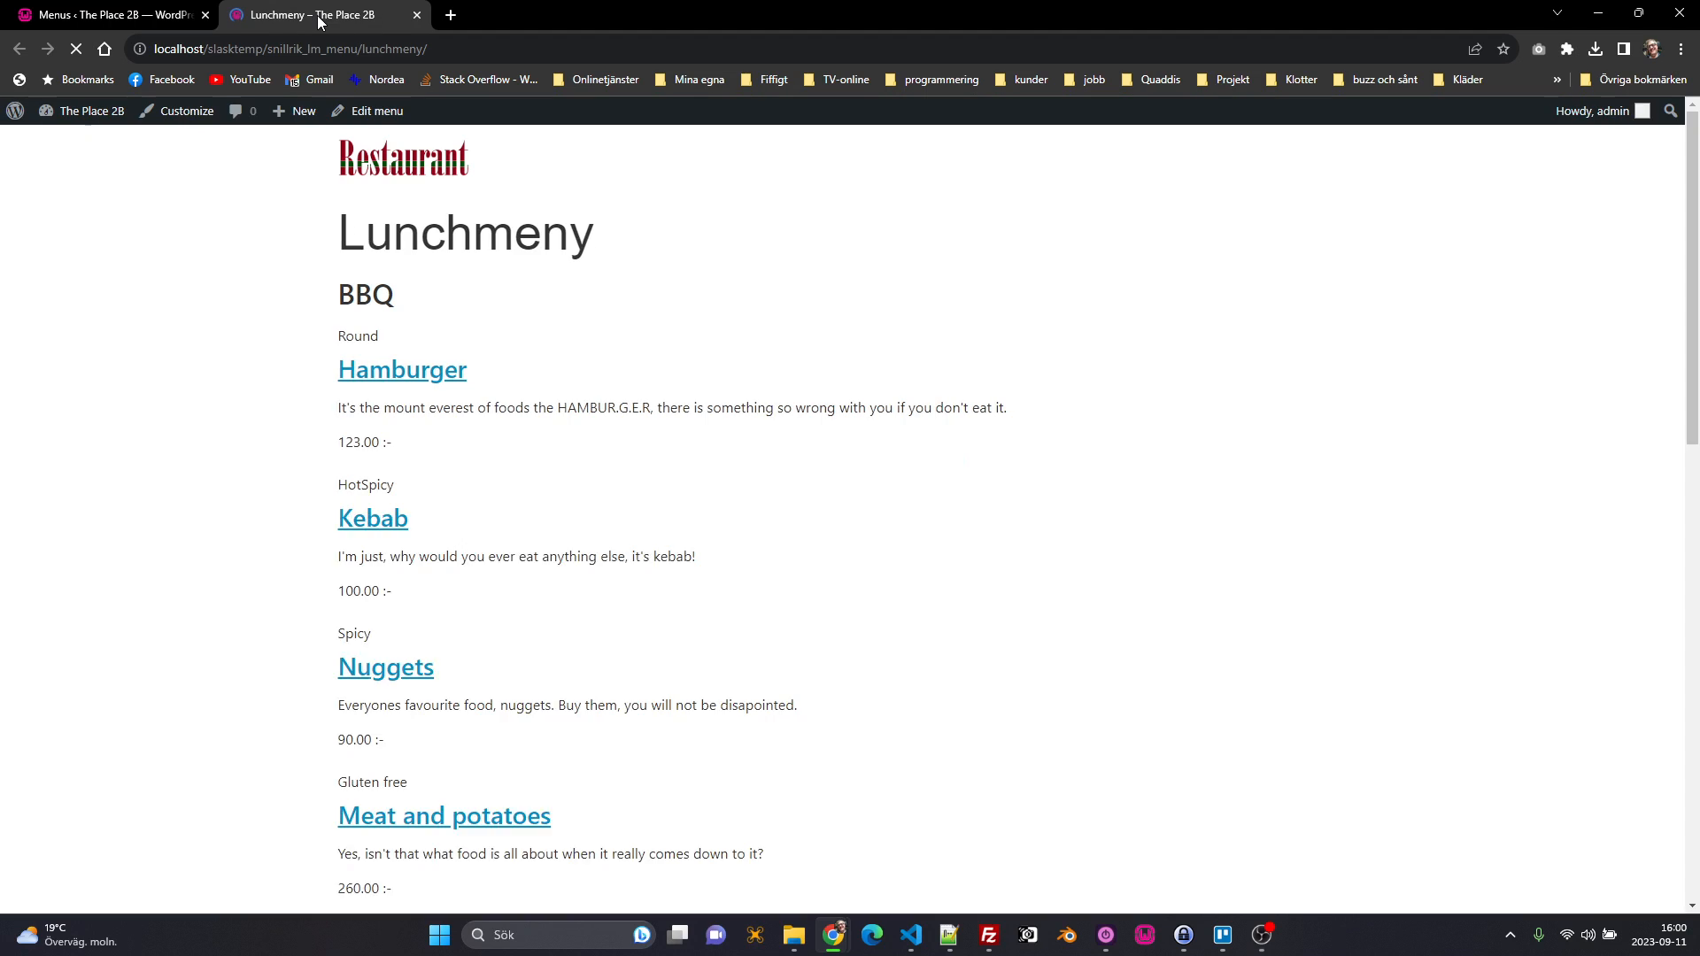
scroll(319, 400, down, 8)
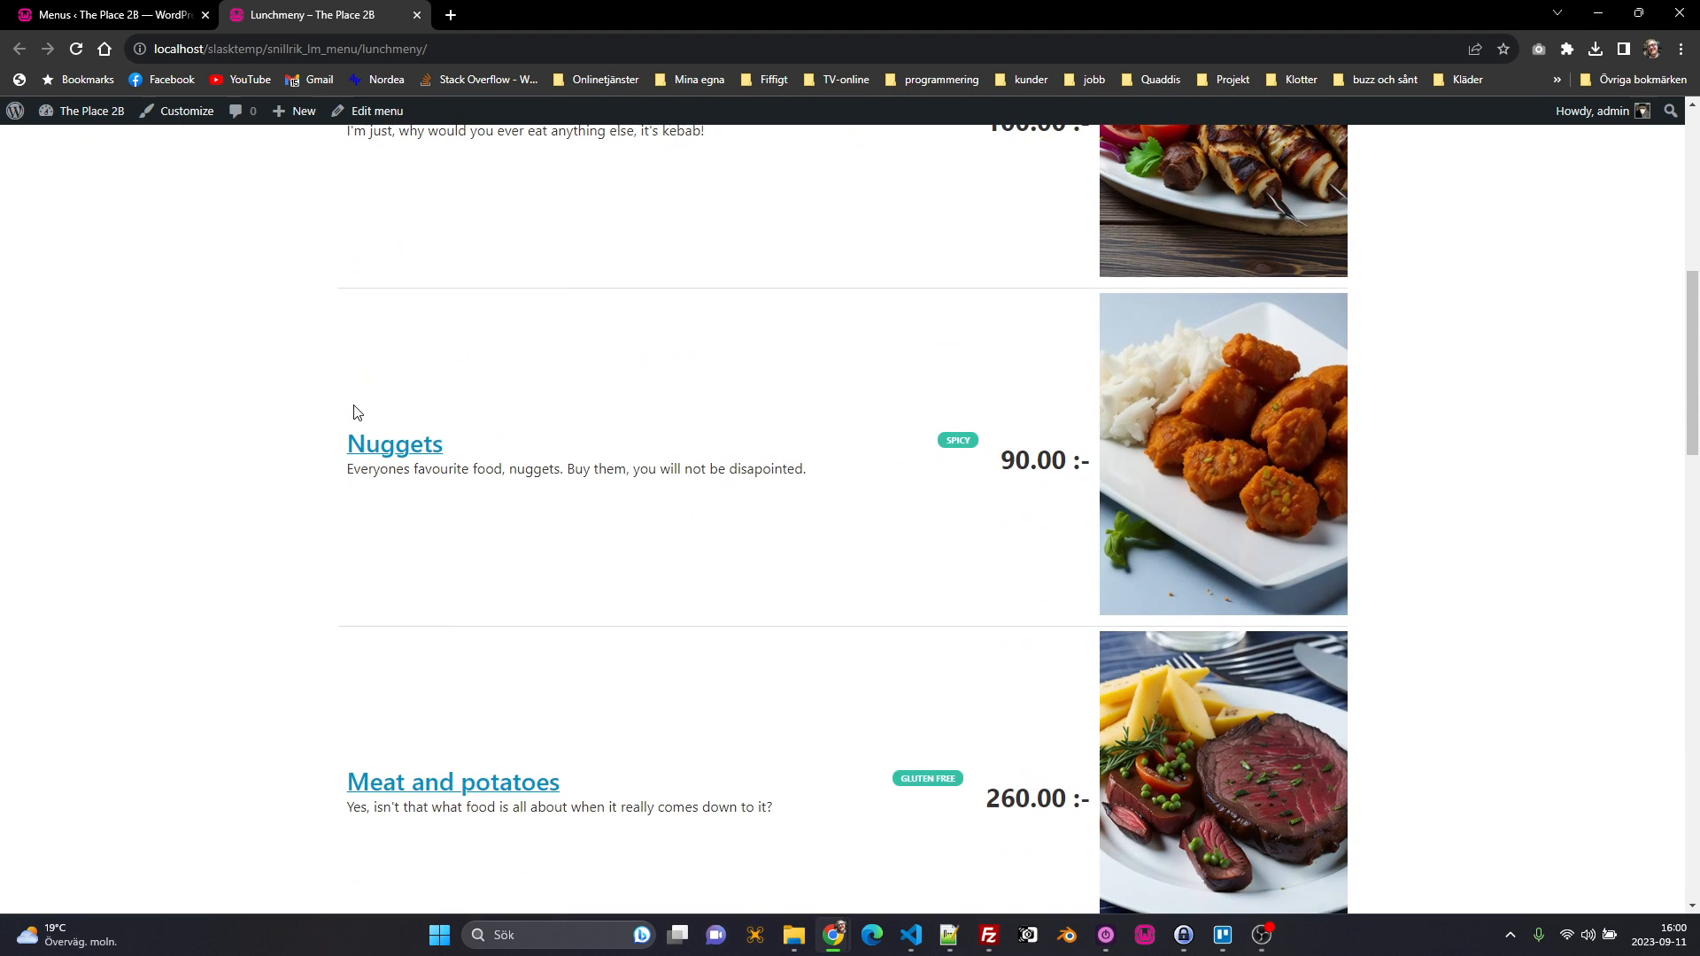
scroll(353, 416, up, 5)
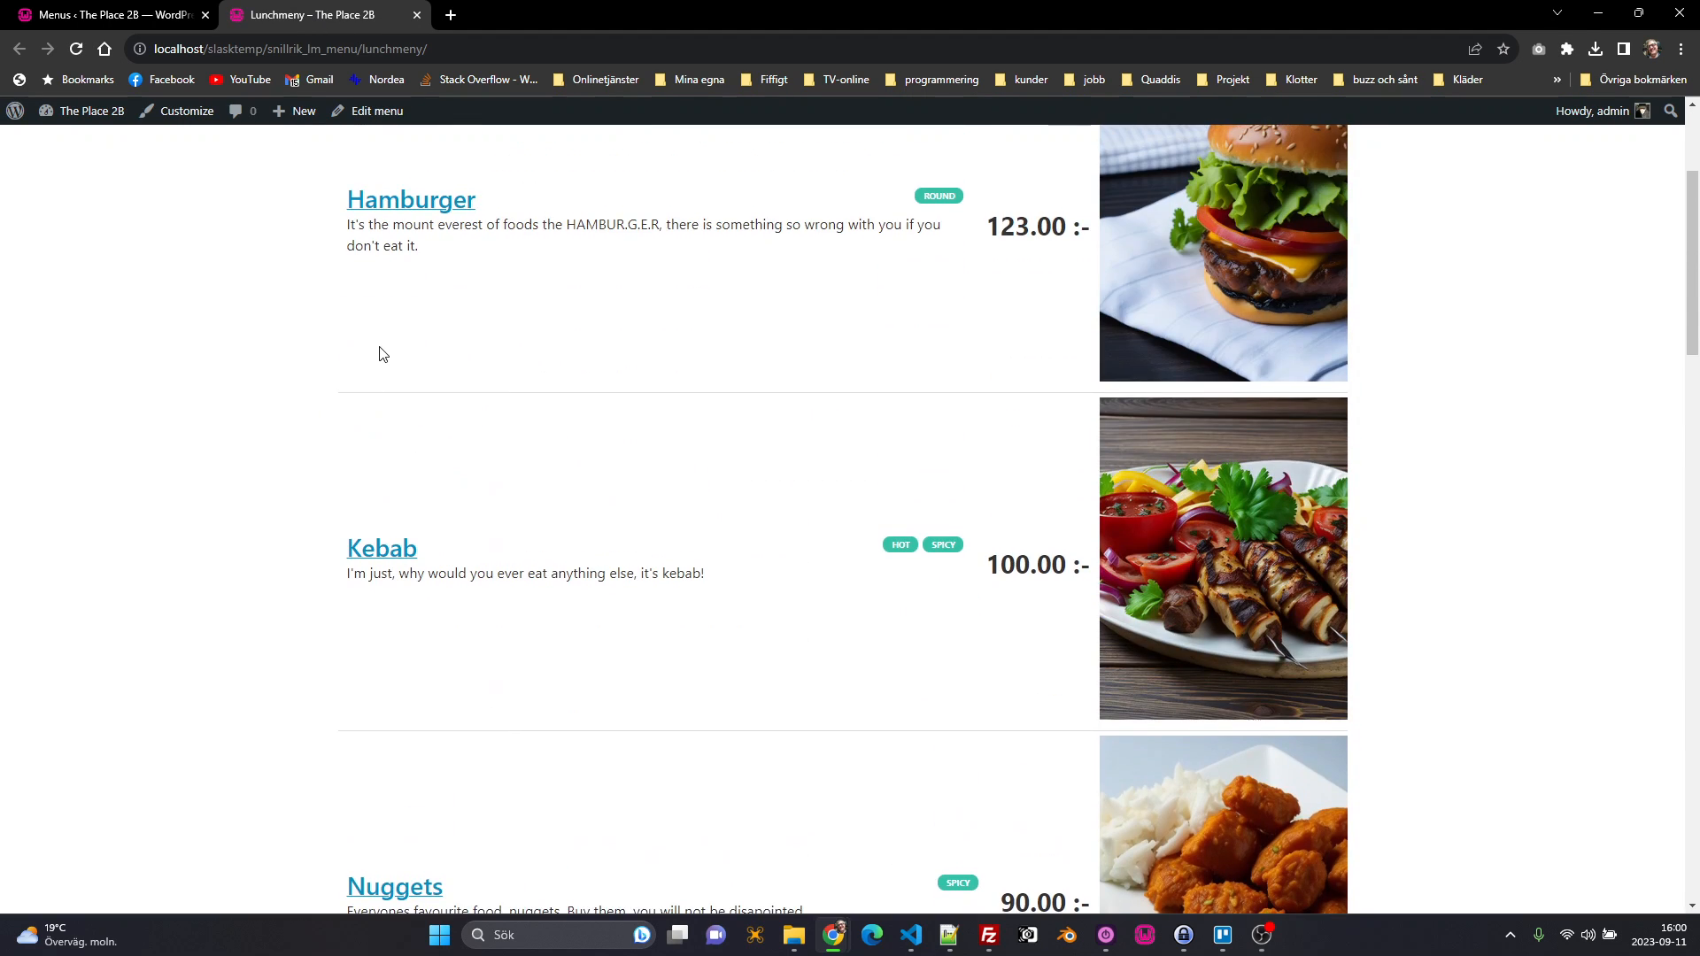
scroll(368, 364, down, 8)
scroll(368, 363, down, 18)
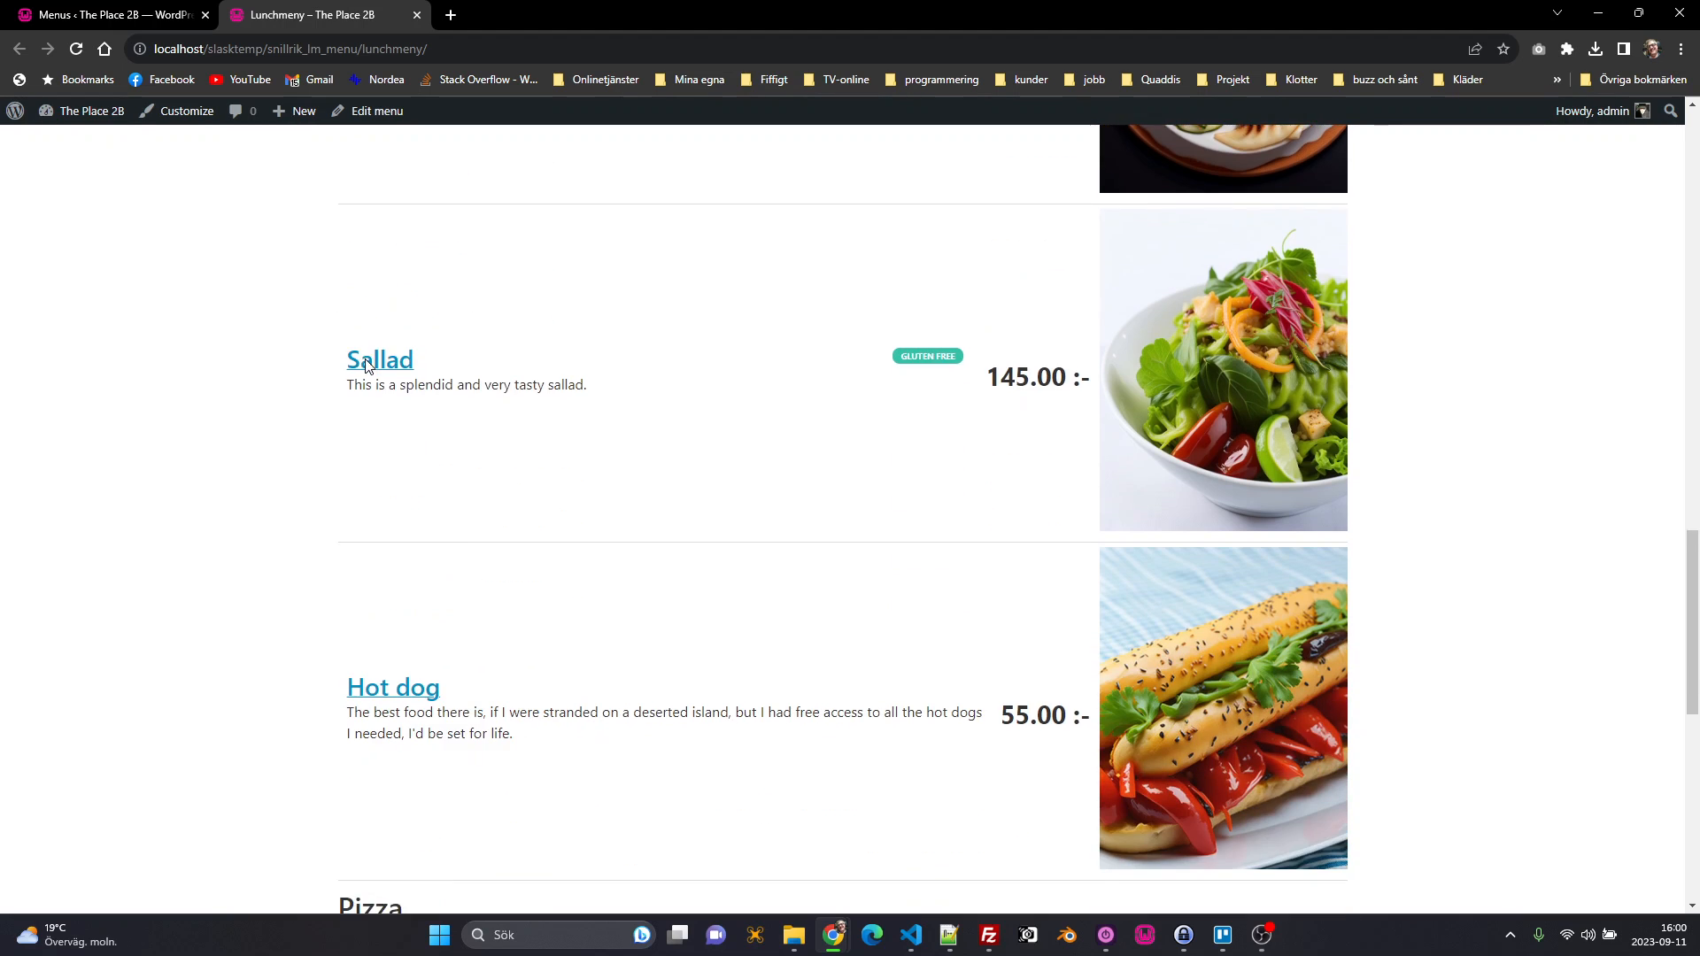
scroll(368, 400, up, 20)
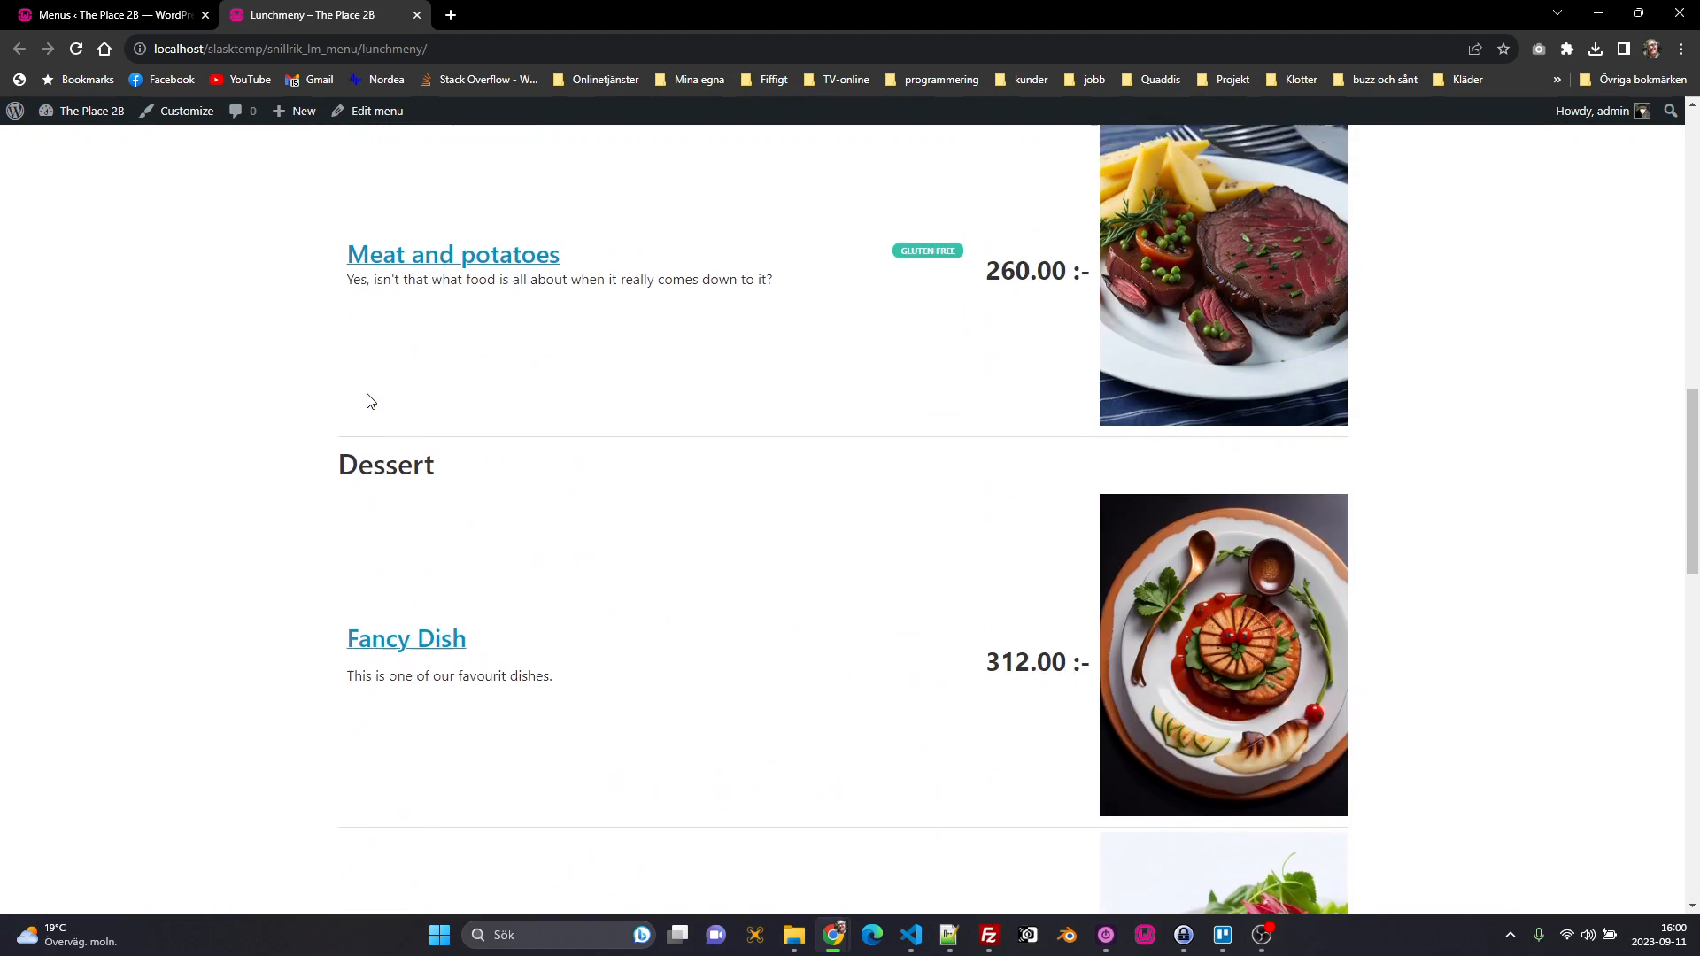
Step: Replace the shortcode on the Start page with the copied [snillrik_restaurant_menu menuid="5672"] and update the page
click(64, 14)
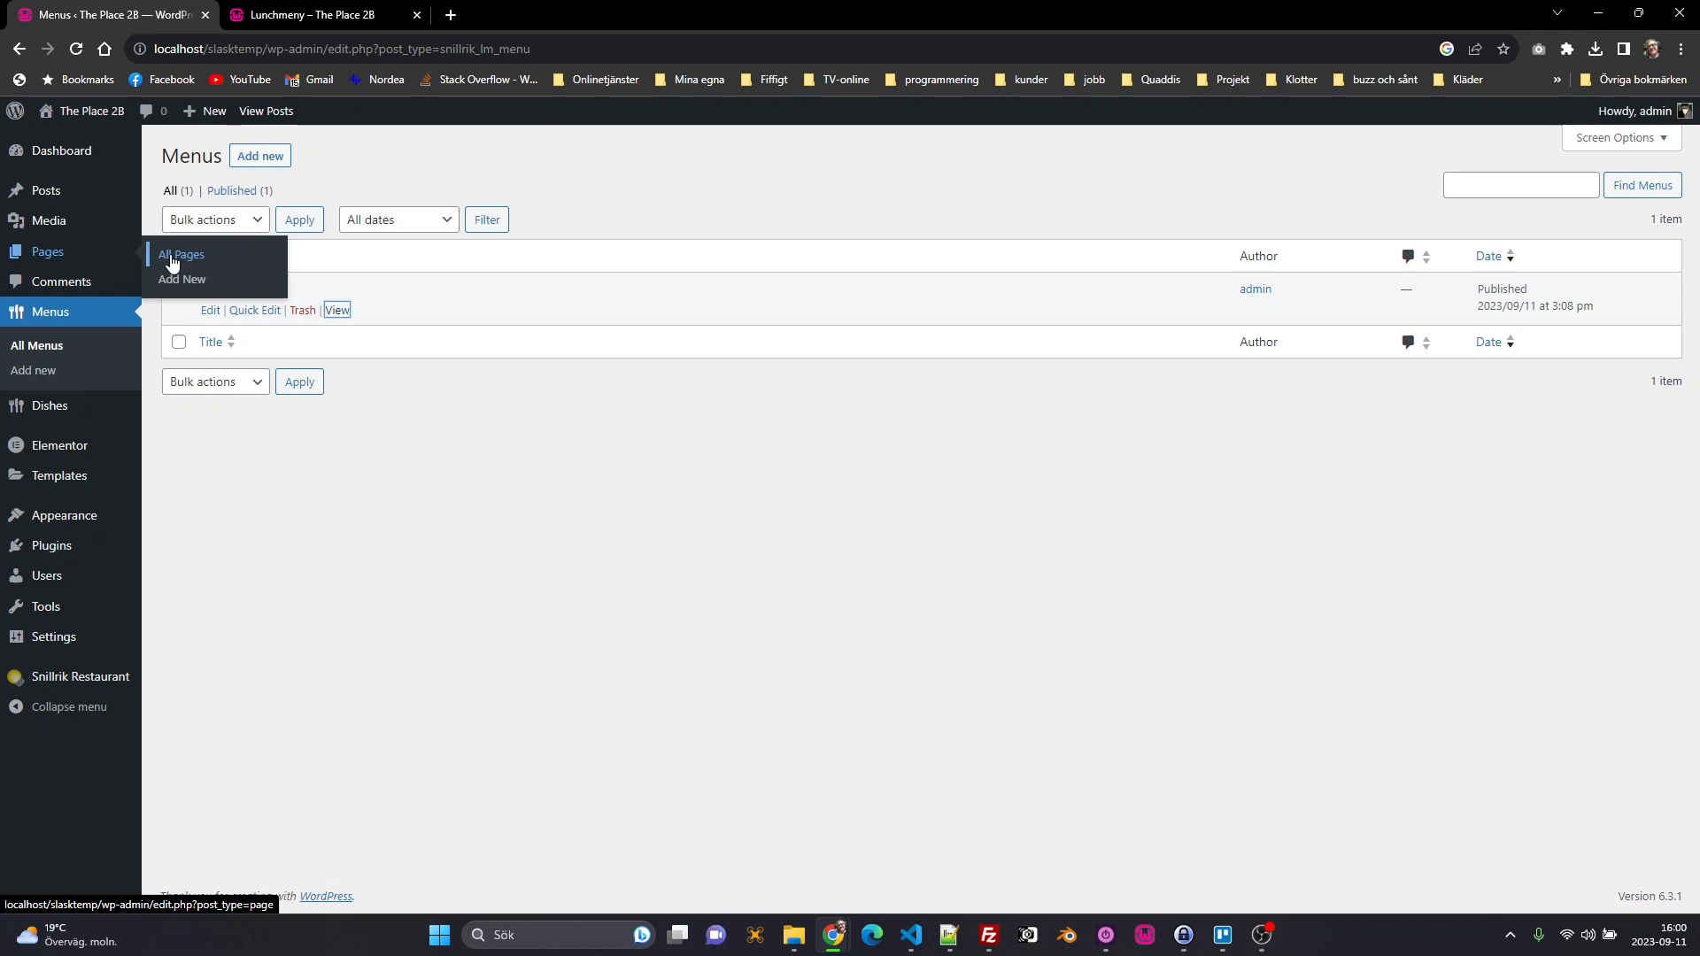
click(172, 260)
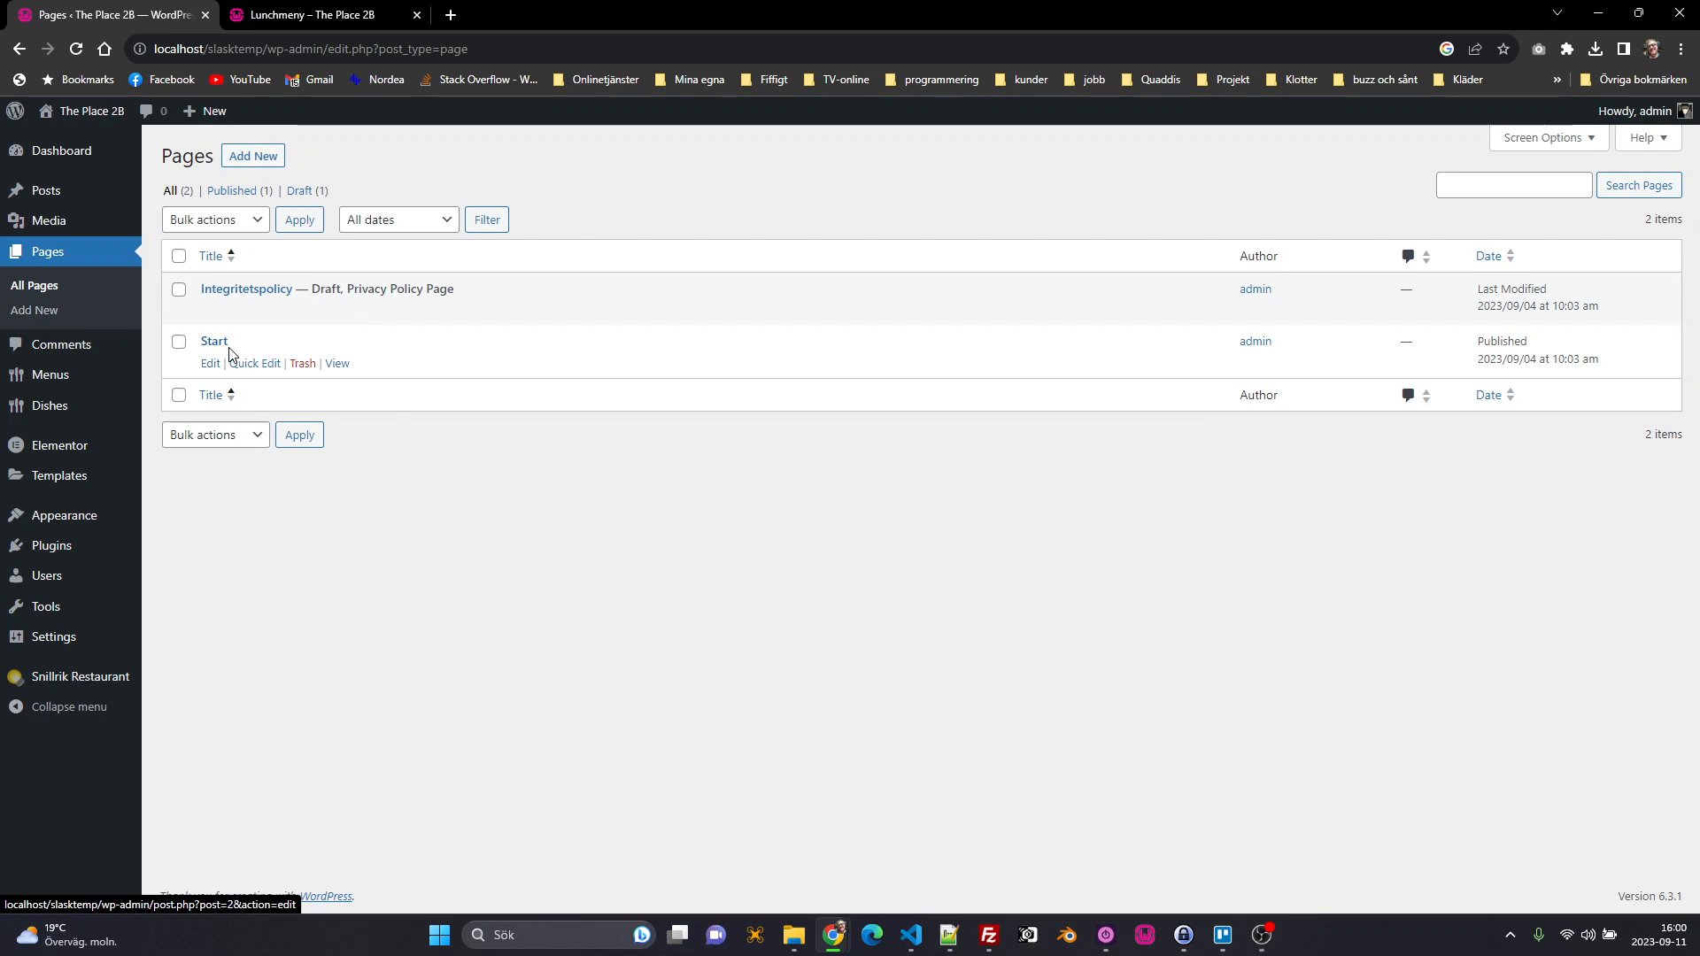
click(210, 364)
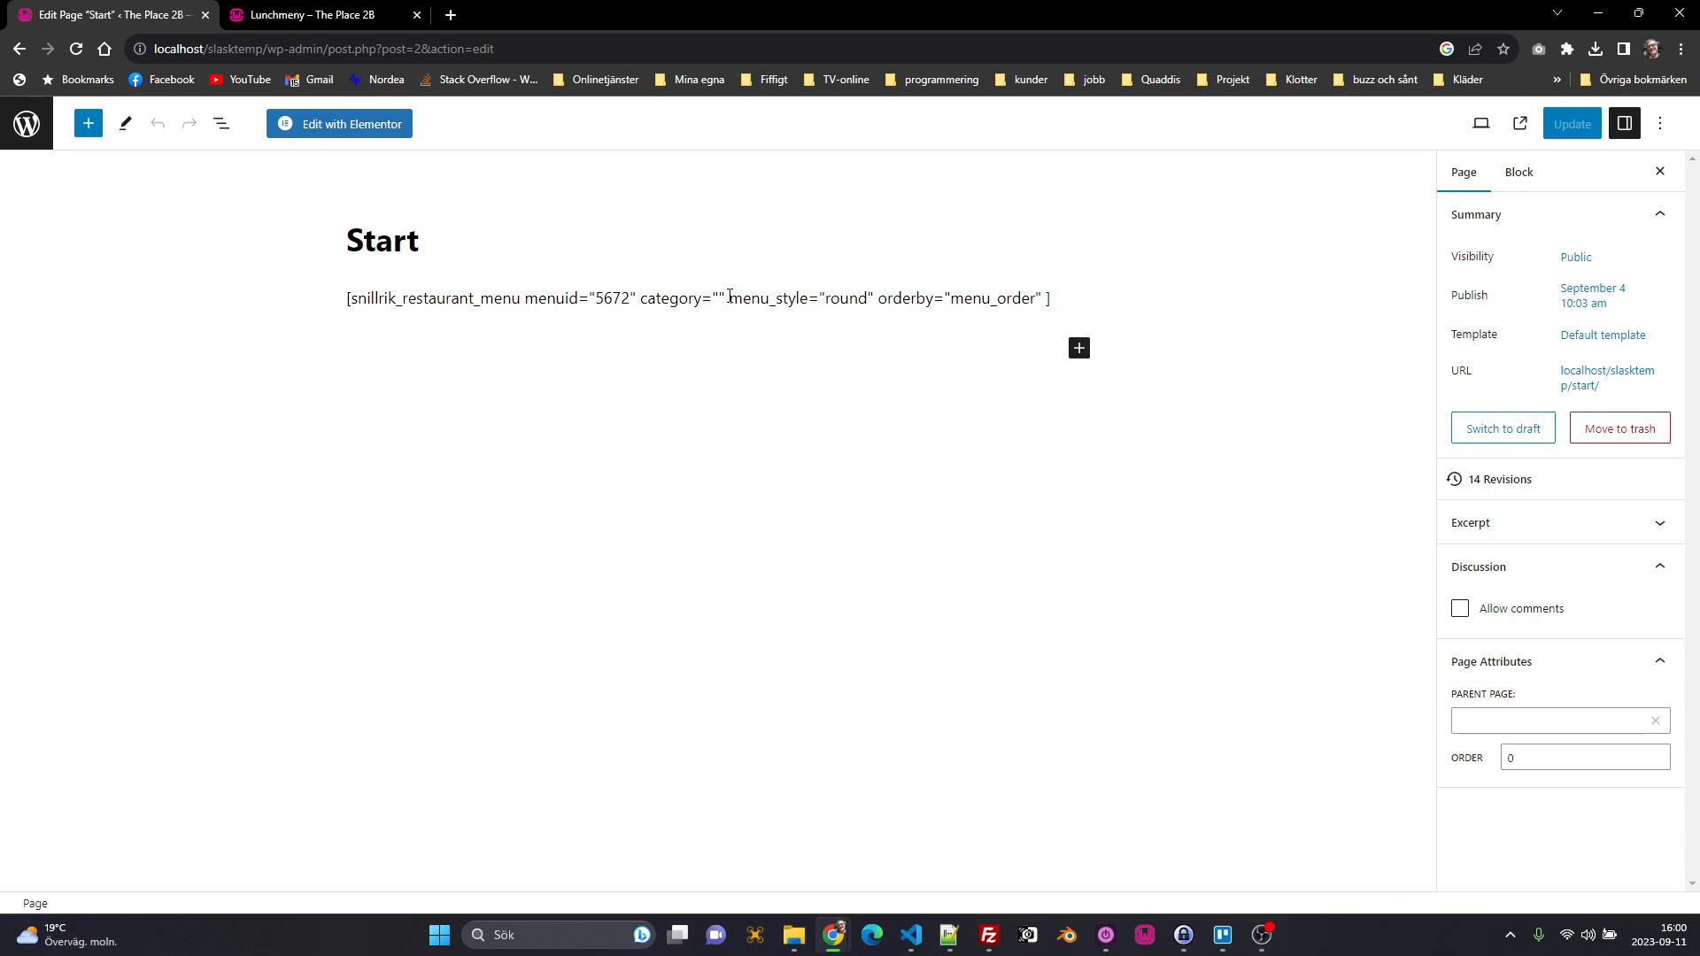
triple_click(730, 296)
key(ctrl+v)
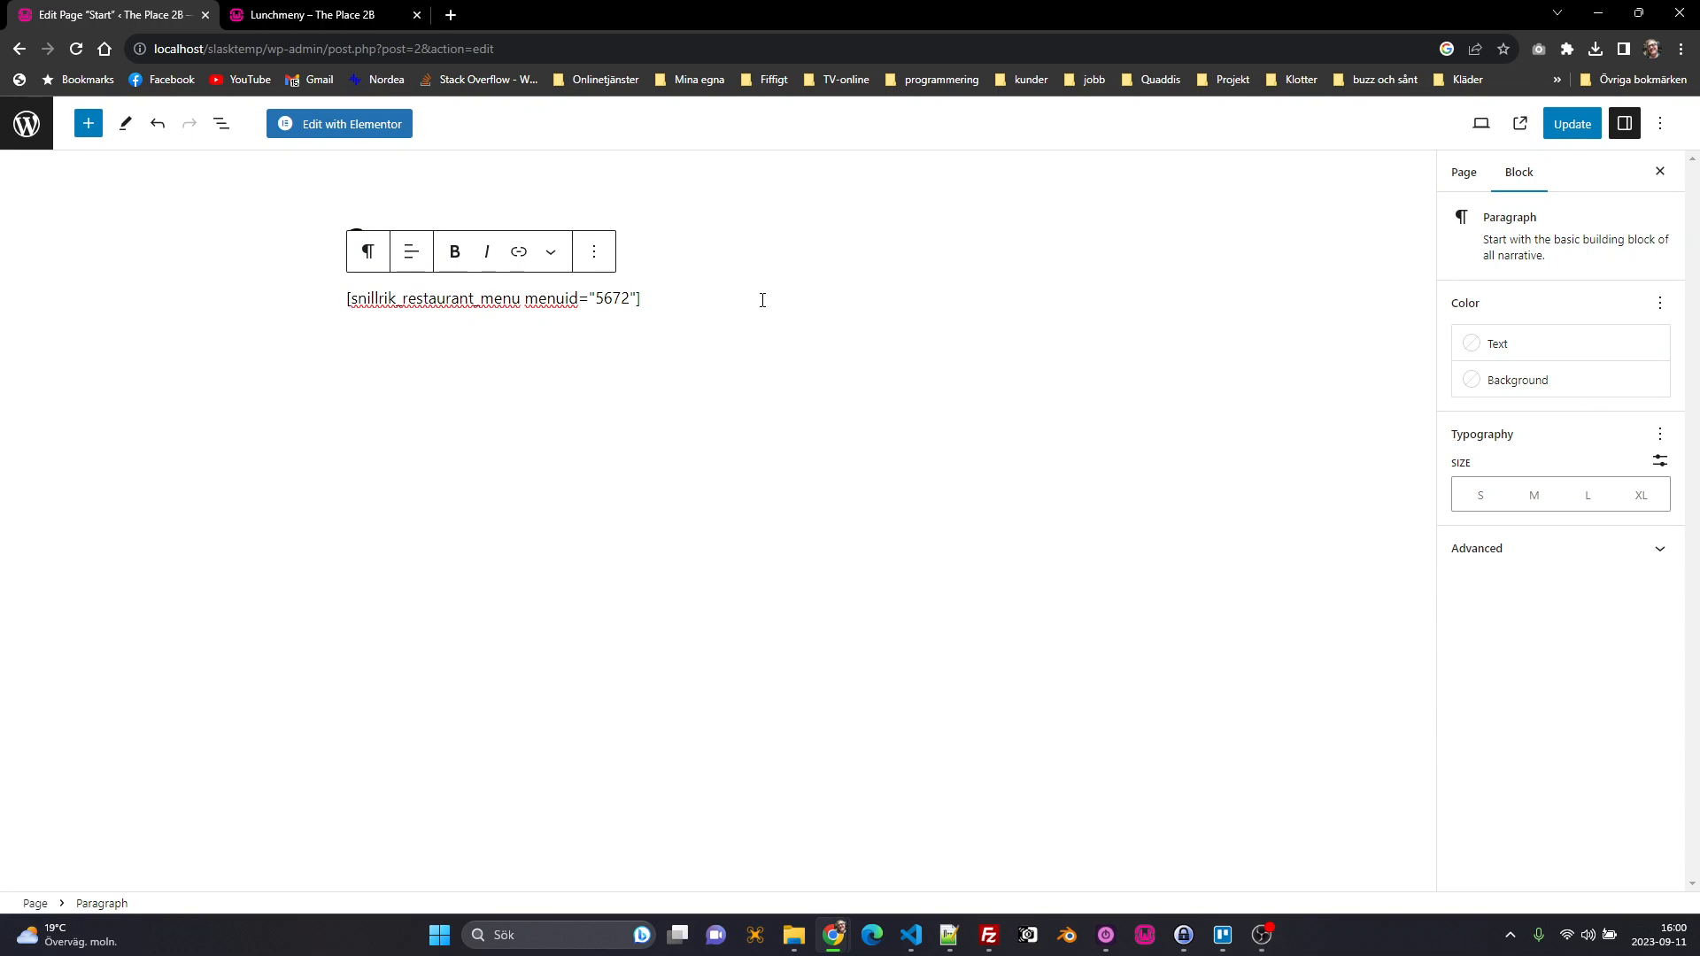
click(1560, 131)
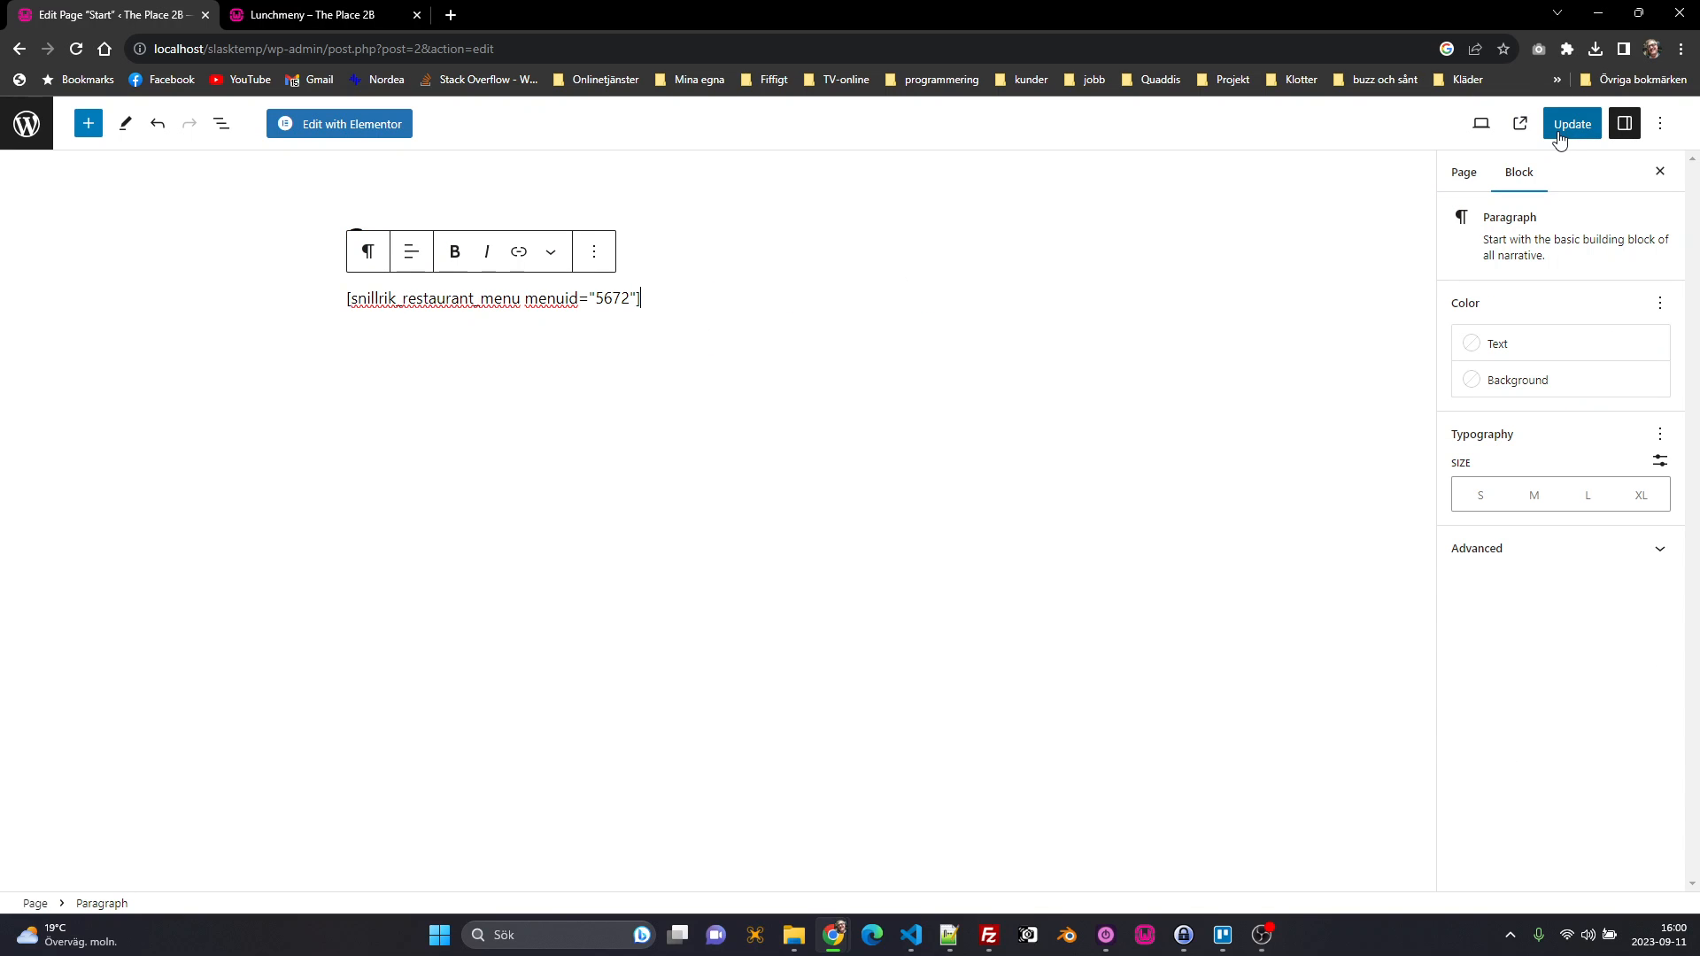
Step: Open localhost/slasktemp/start/ in the site's browser tab and look through the menu on the published Start page
click(365, 16)
click(422, 186)
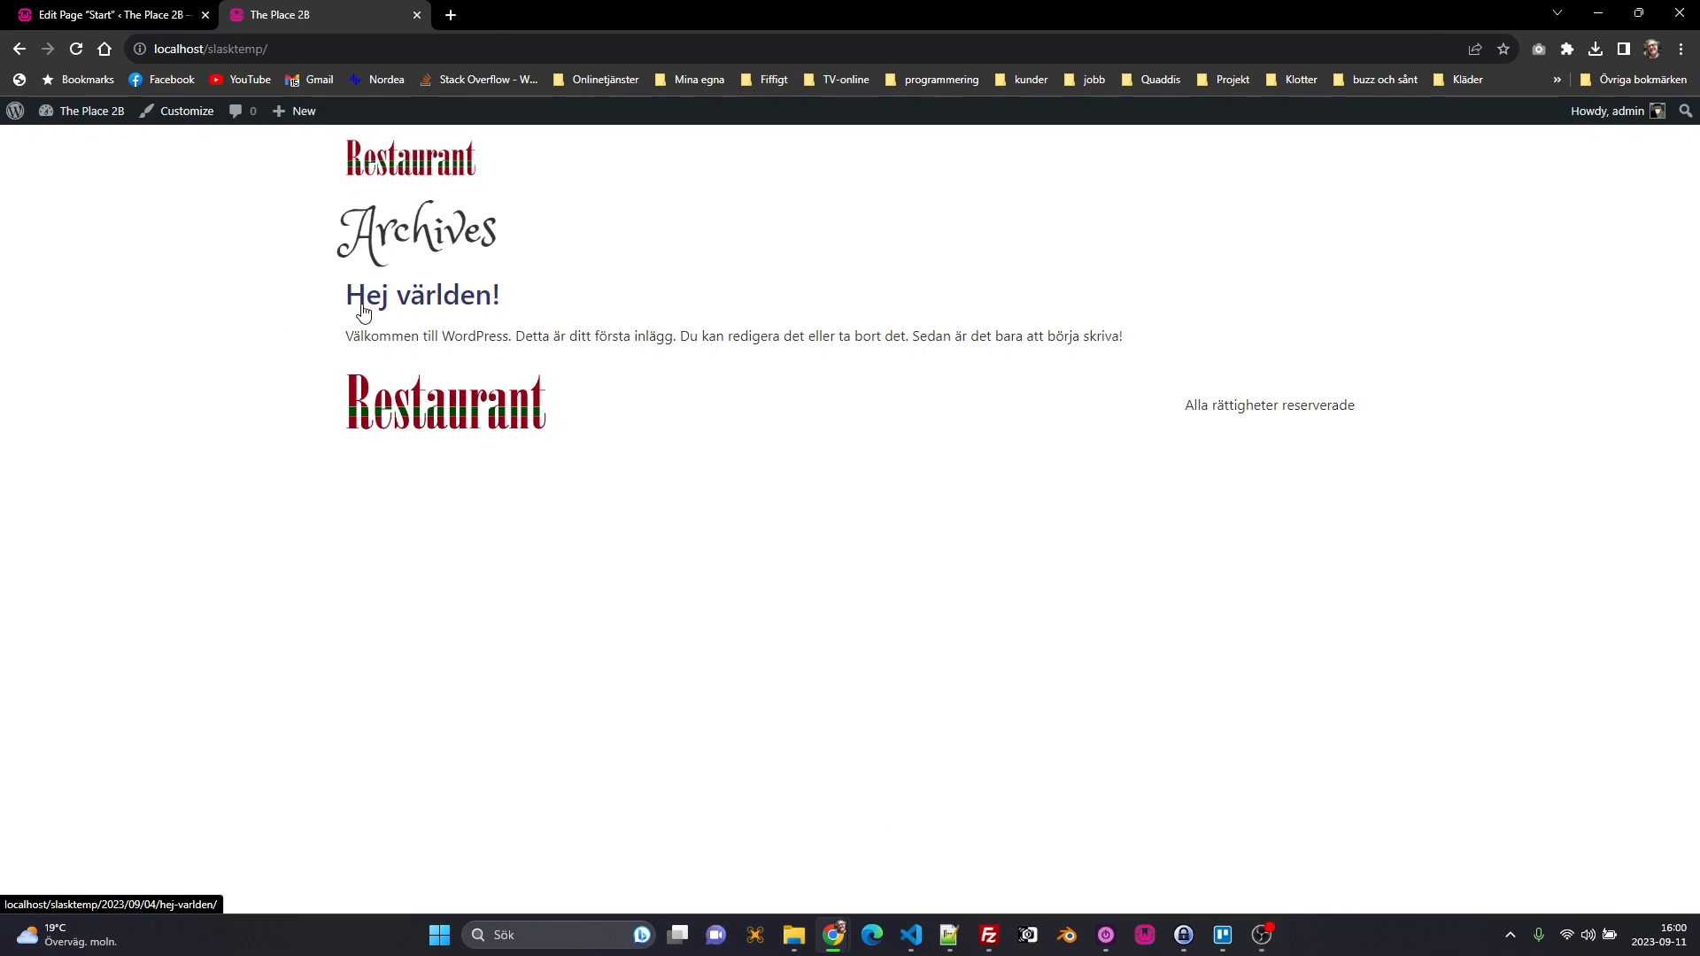
click(440, 385)
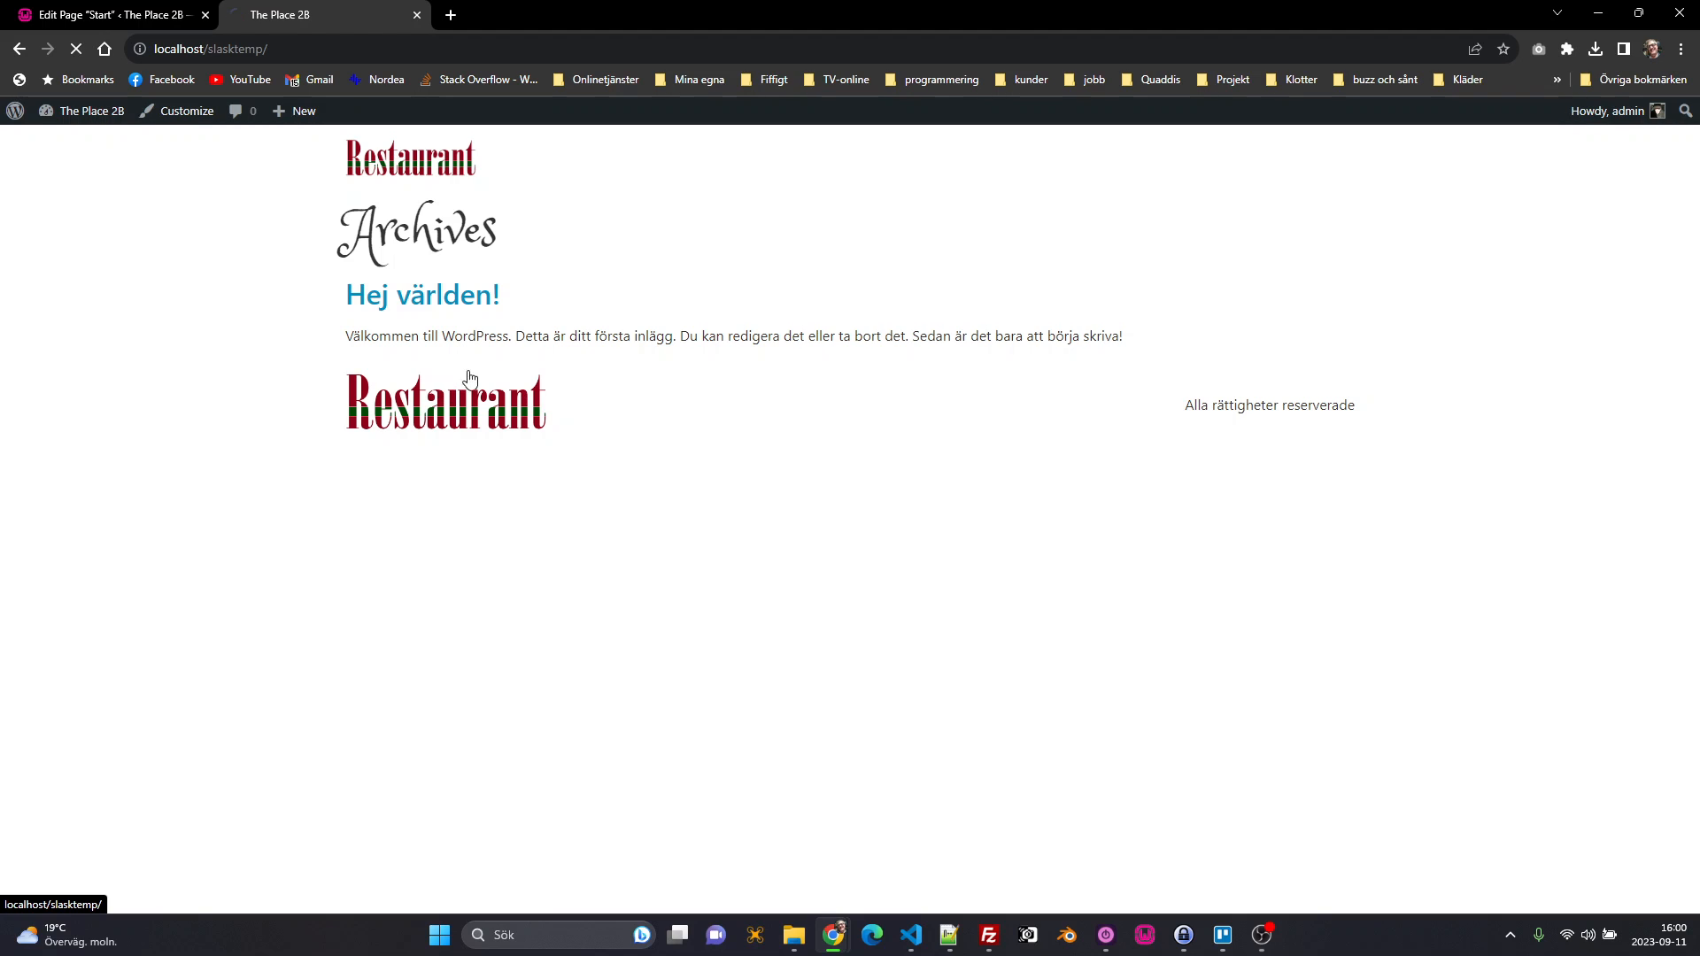
click(279, 55)
text(start)
key(Return)
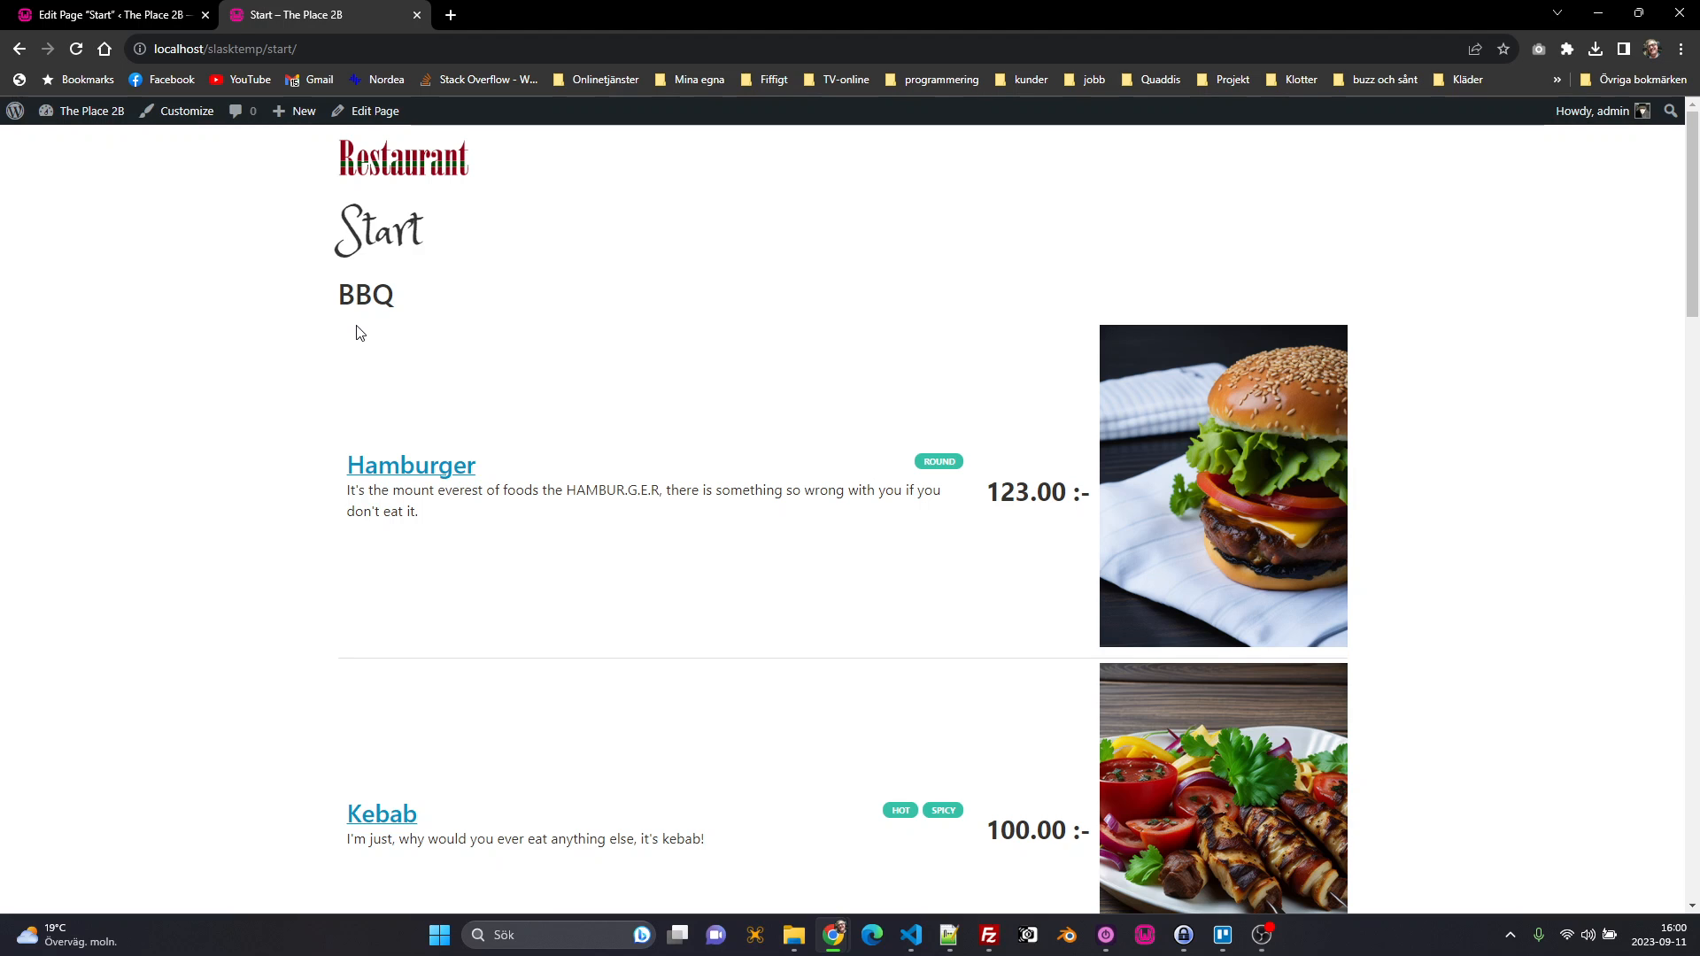
scroll(427, 532, down, 1)
scroll(524, 528, down, 3)
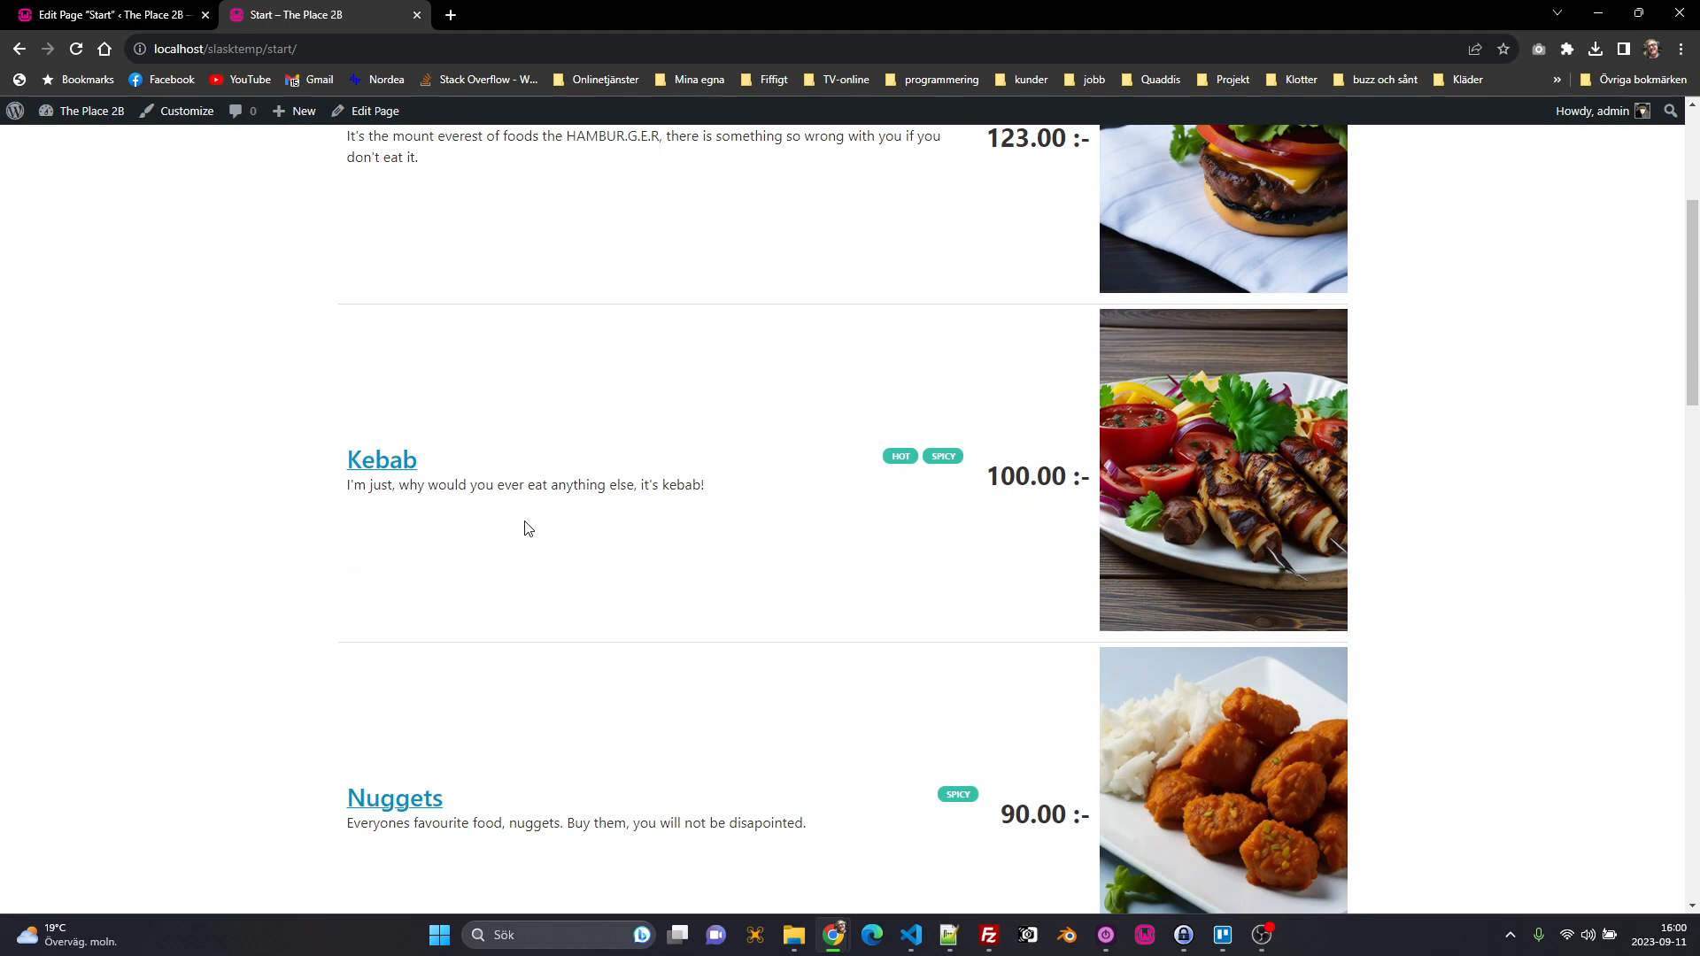
scroll(501, 531, down, 7)
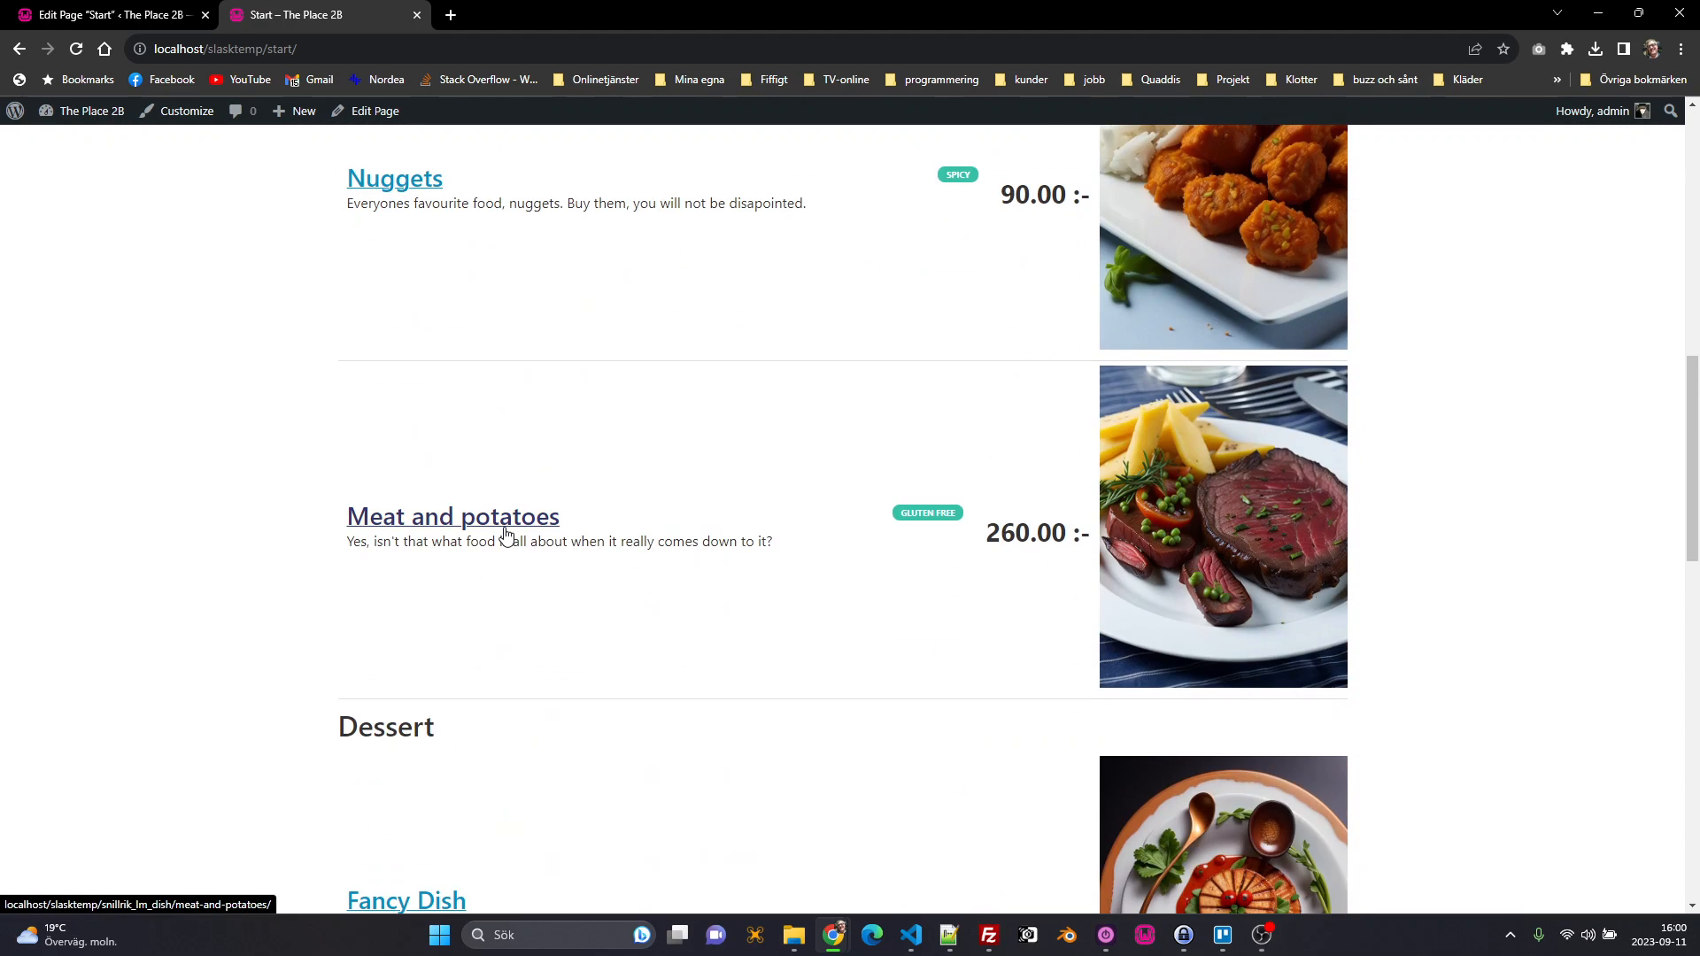
scroll(501, 536, down, 5)
scroll(502, 535, up, 13)
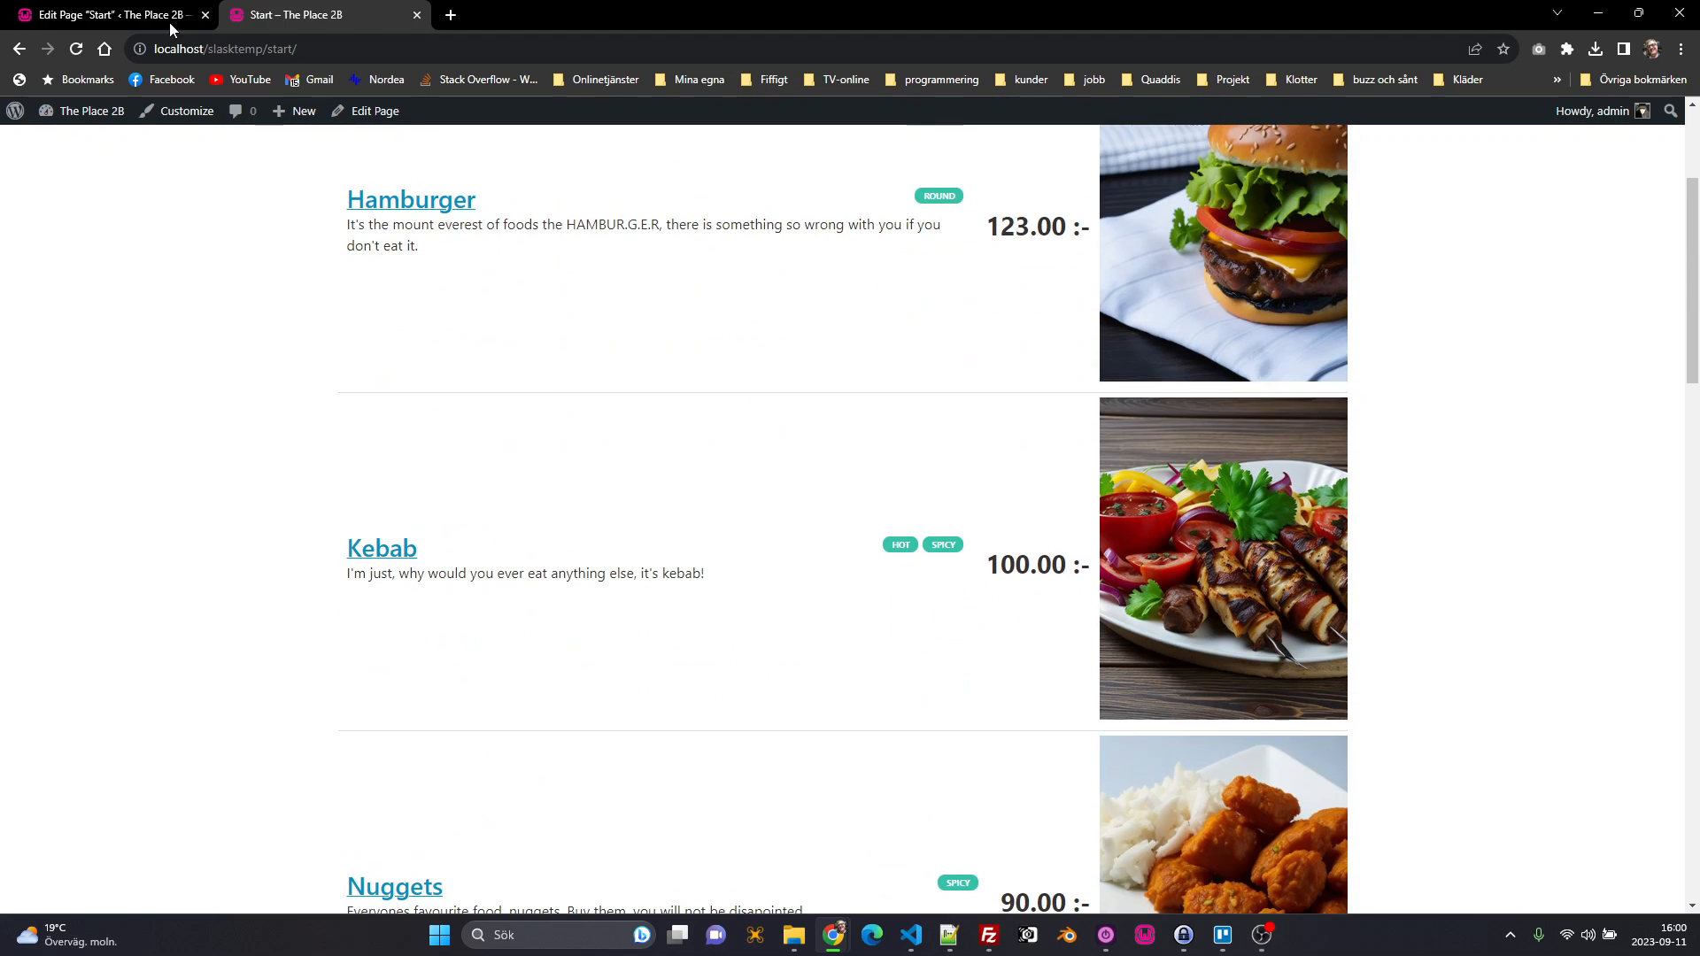
Step: Return to the admin tab, leave the Start page editor and open the list of menus
click(168, 20)
key(alt+Left)
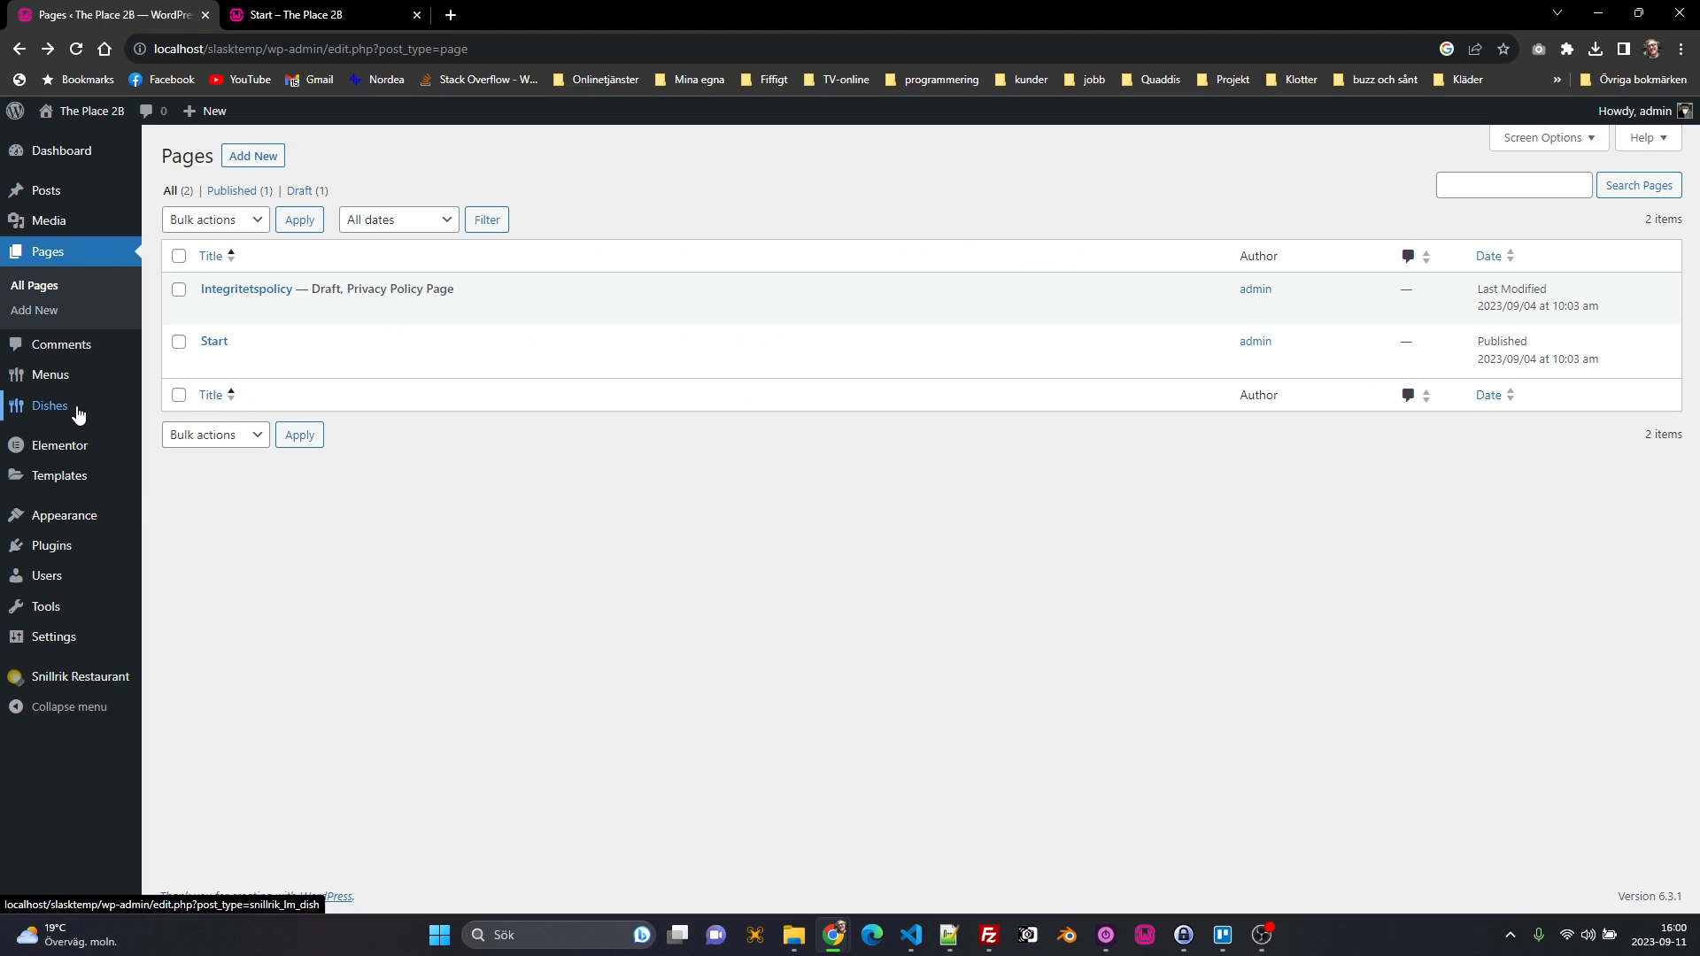
mouse_move(90, 404)
click(50, 375)
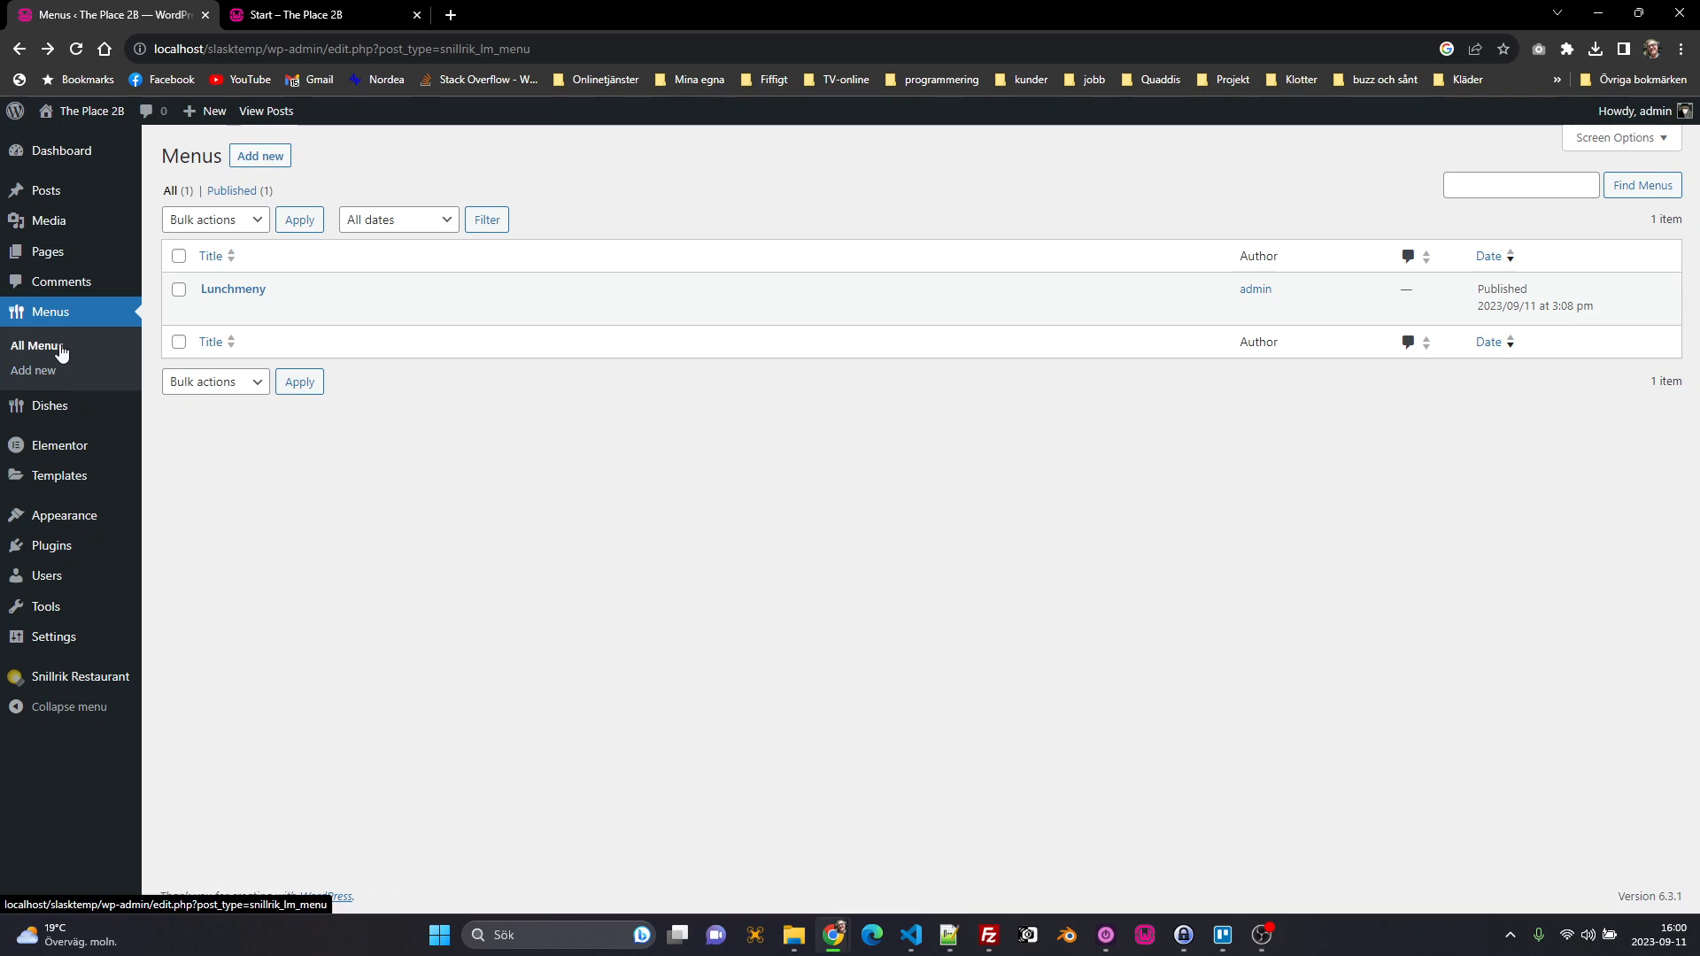
Step: Open the Lunchmeny menu for editing and set Menu Style to Round in its shortcode generator
click(211, 312)
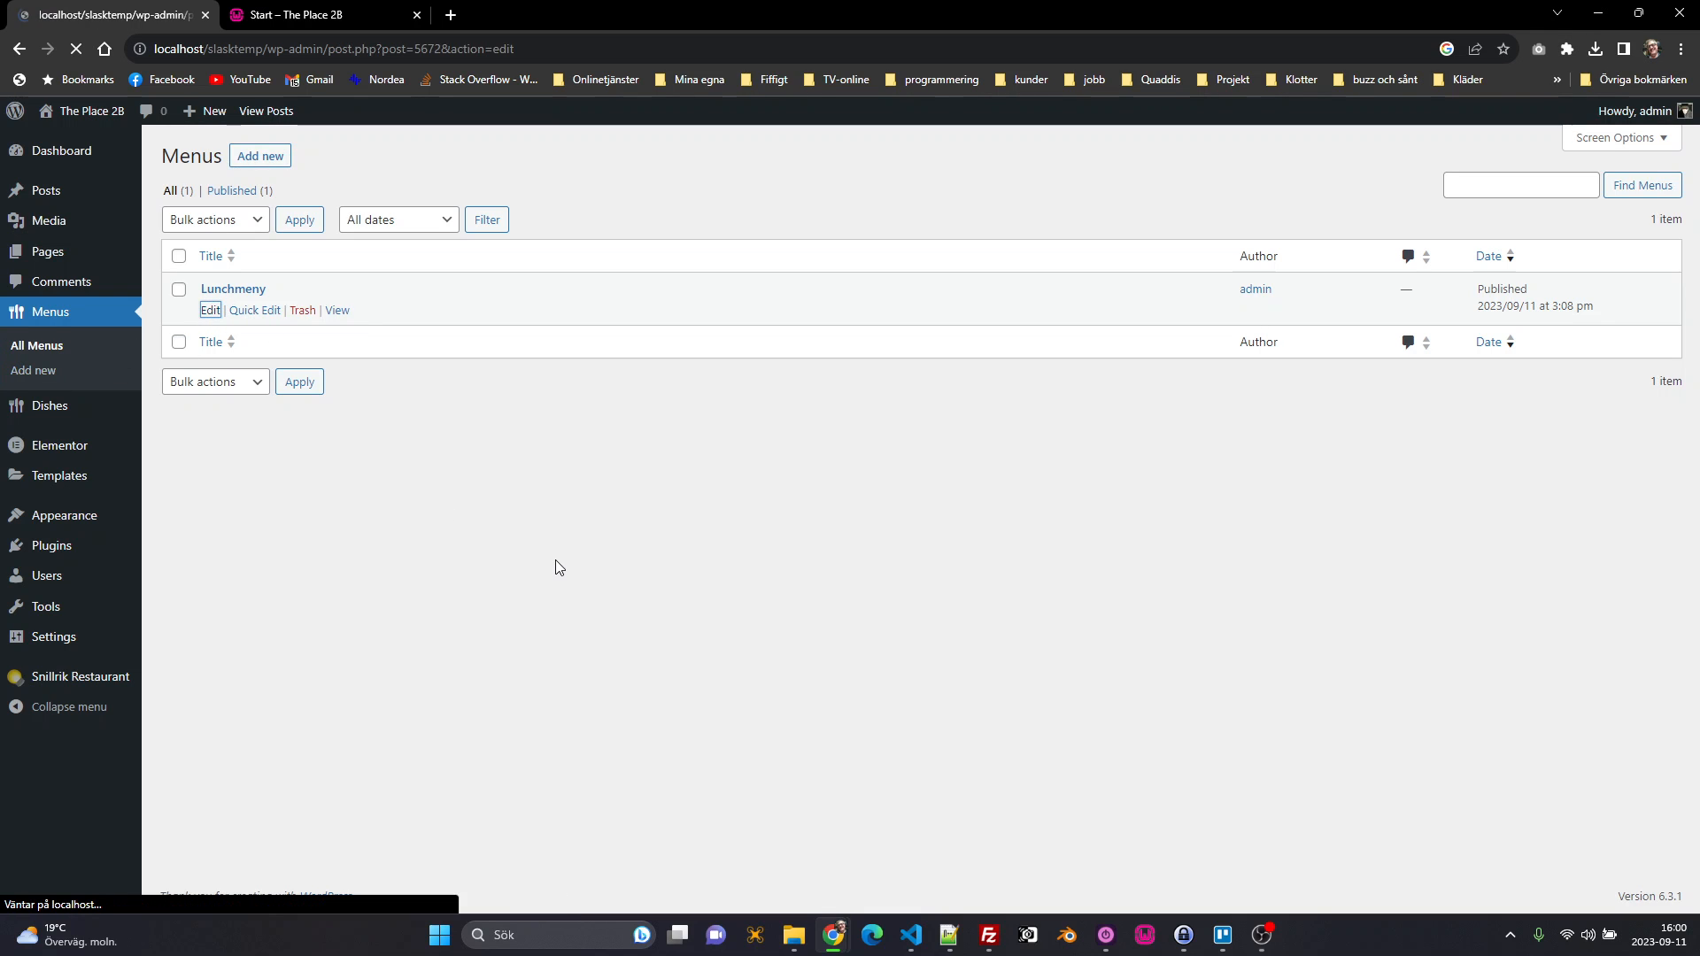
scroll(550, 558, down, 5)
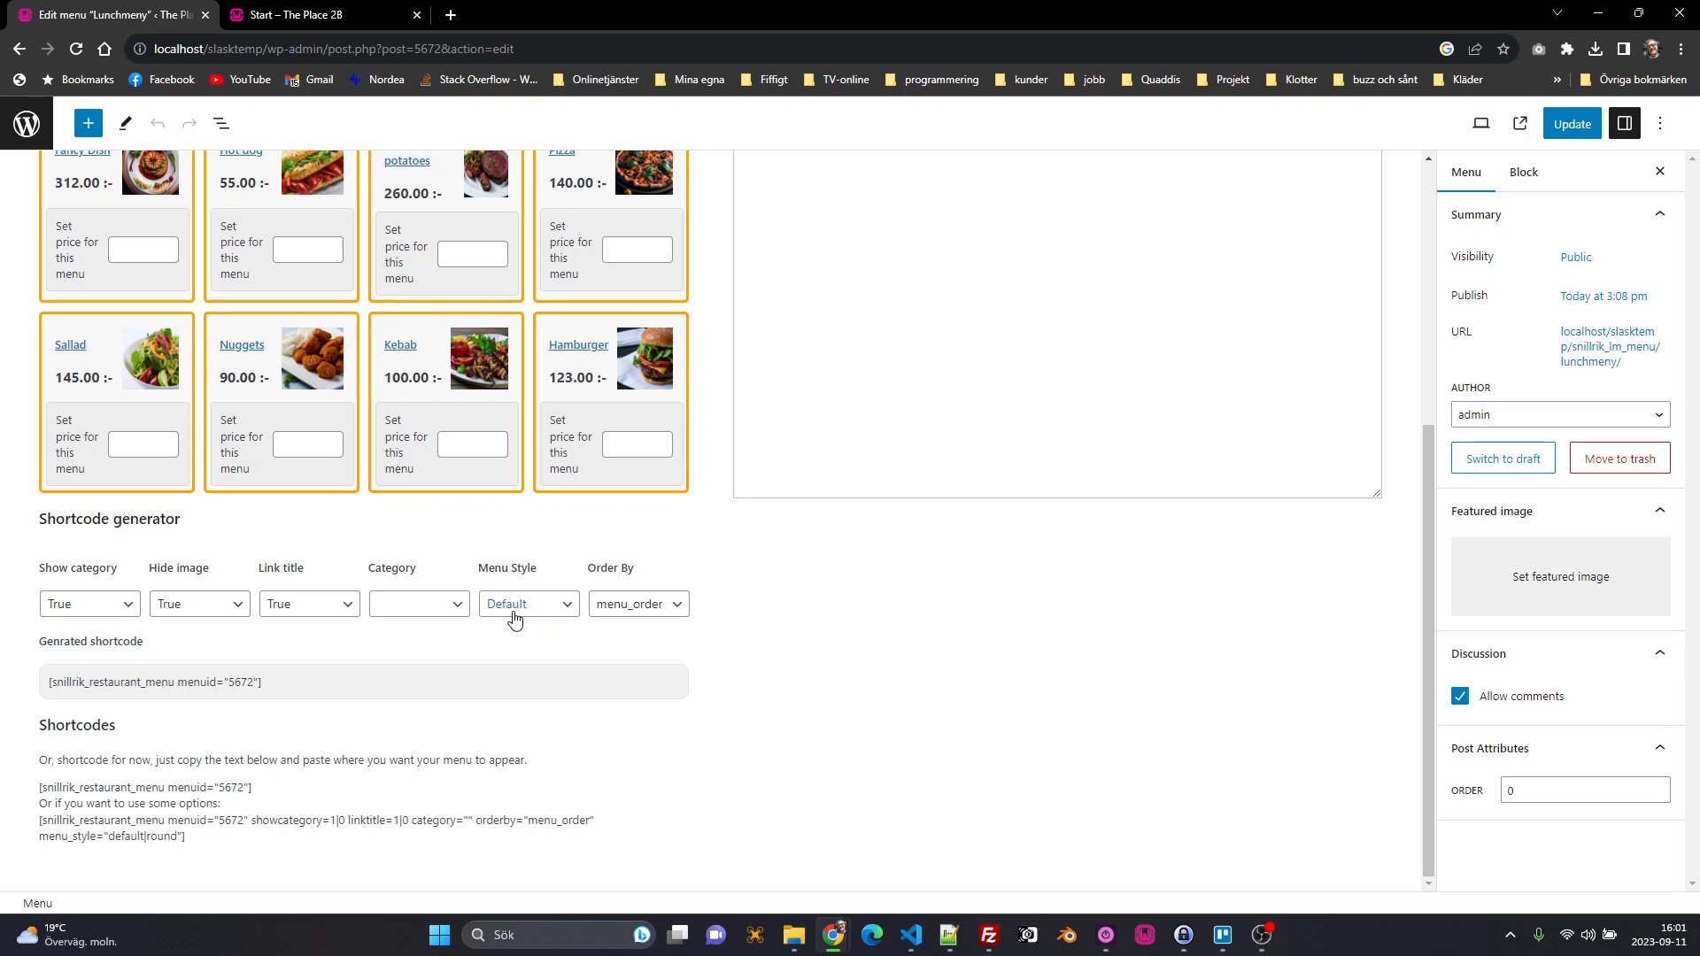
click(536, 606)
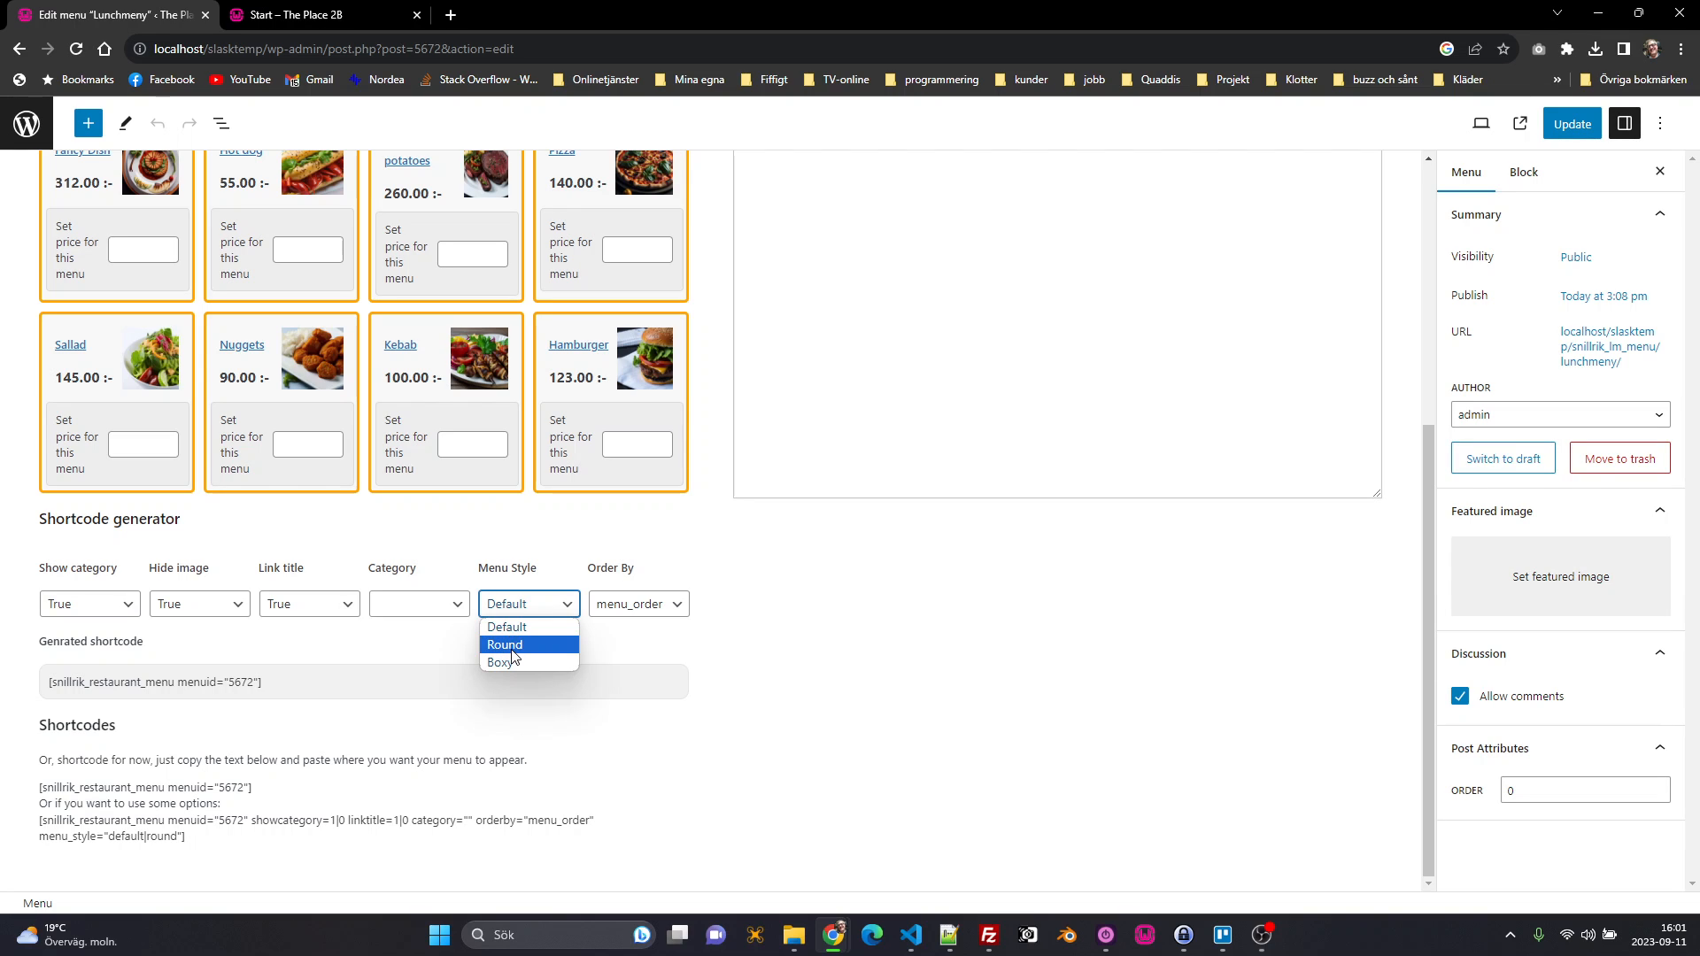
click(512, 647)
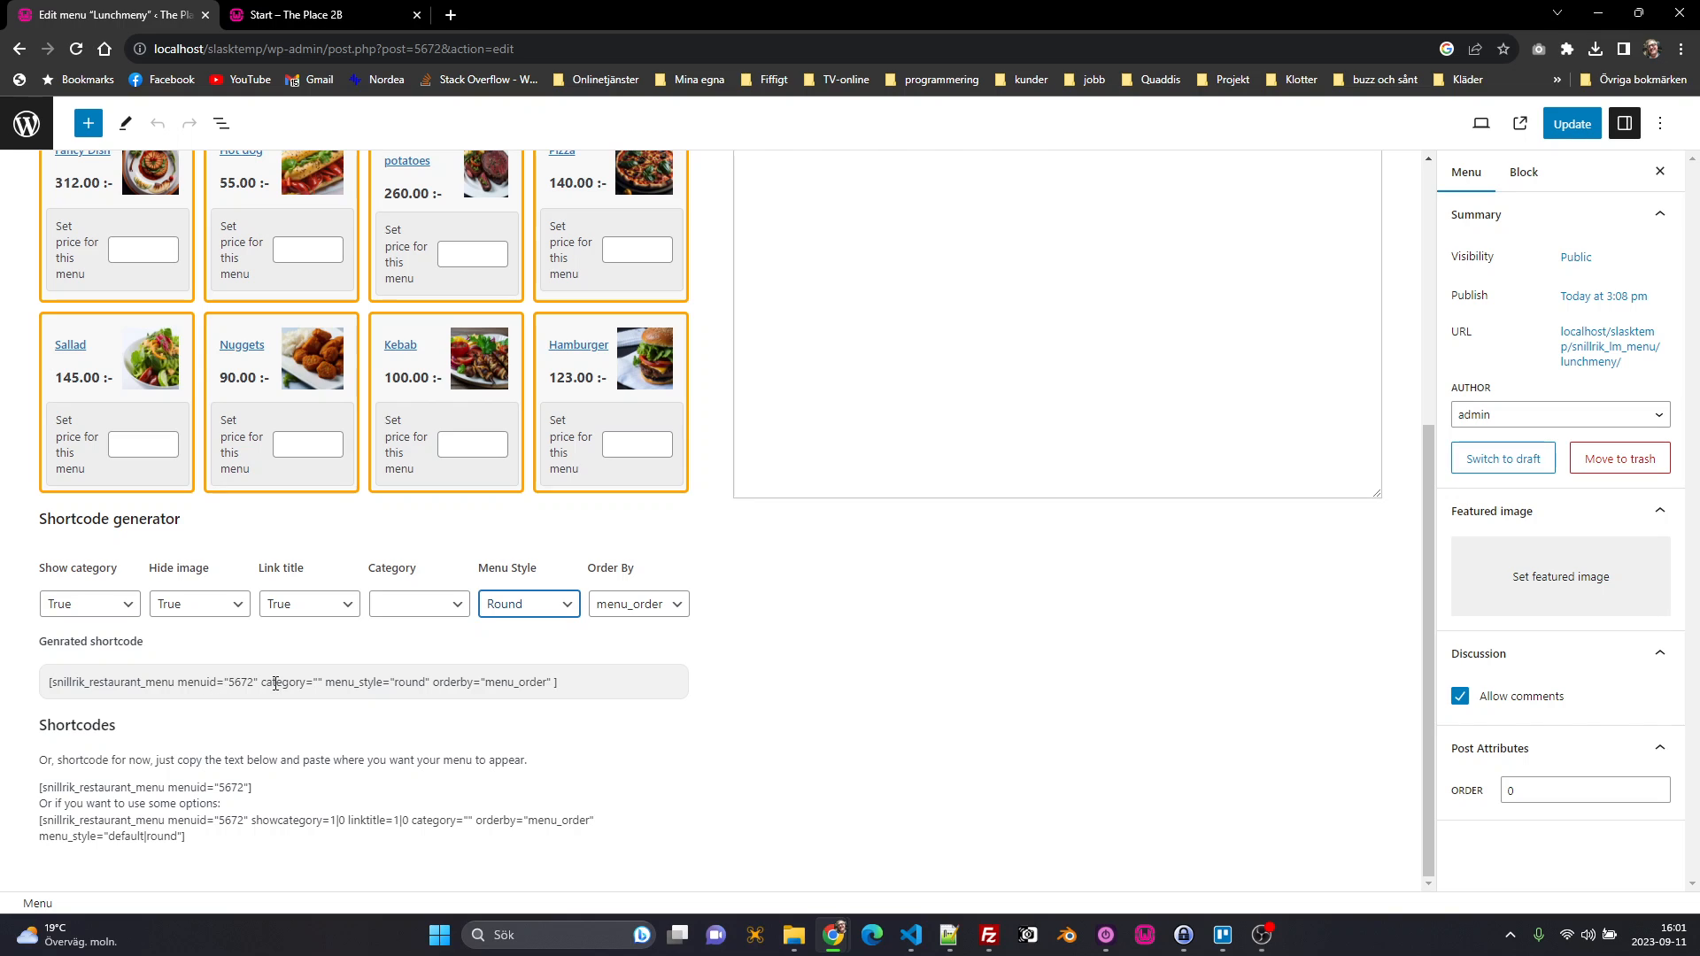
Step: Set Hide image to False in the shortcode generator and copy the generated shortcode
click(186, 609)
click(189, 644)
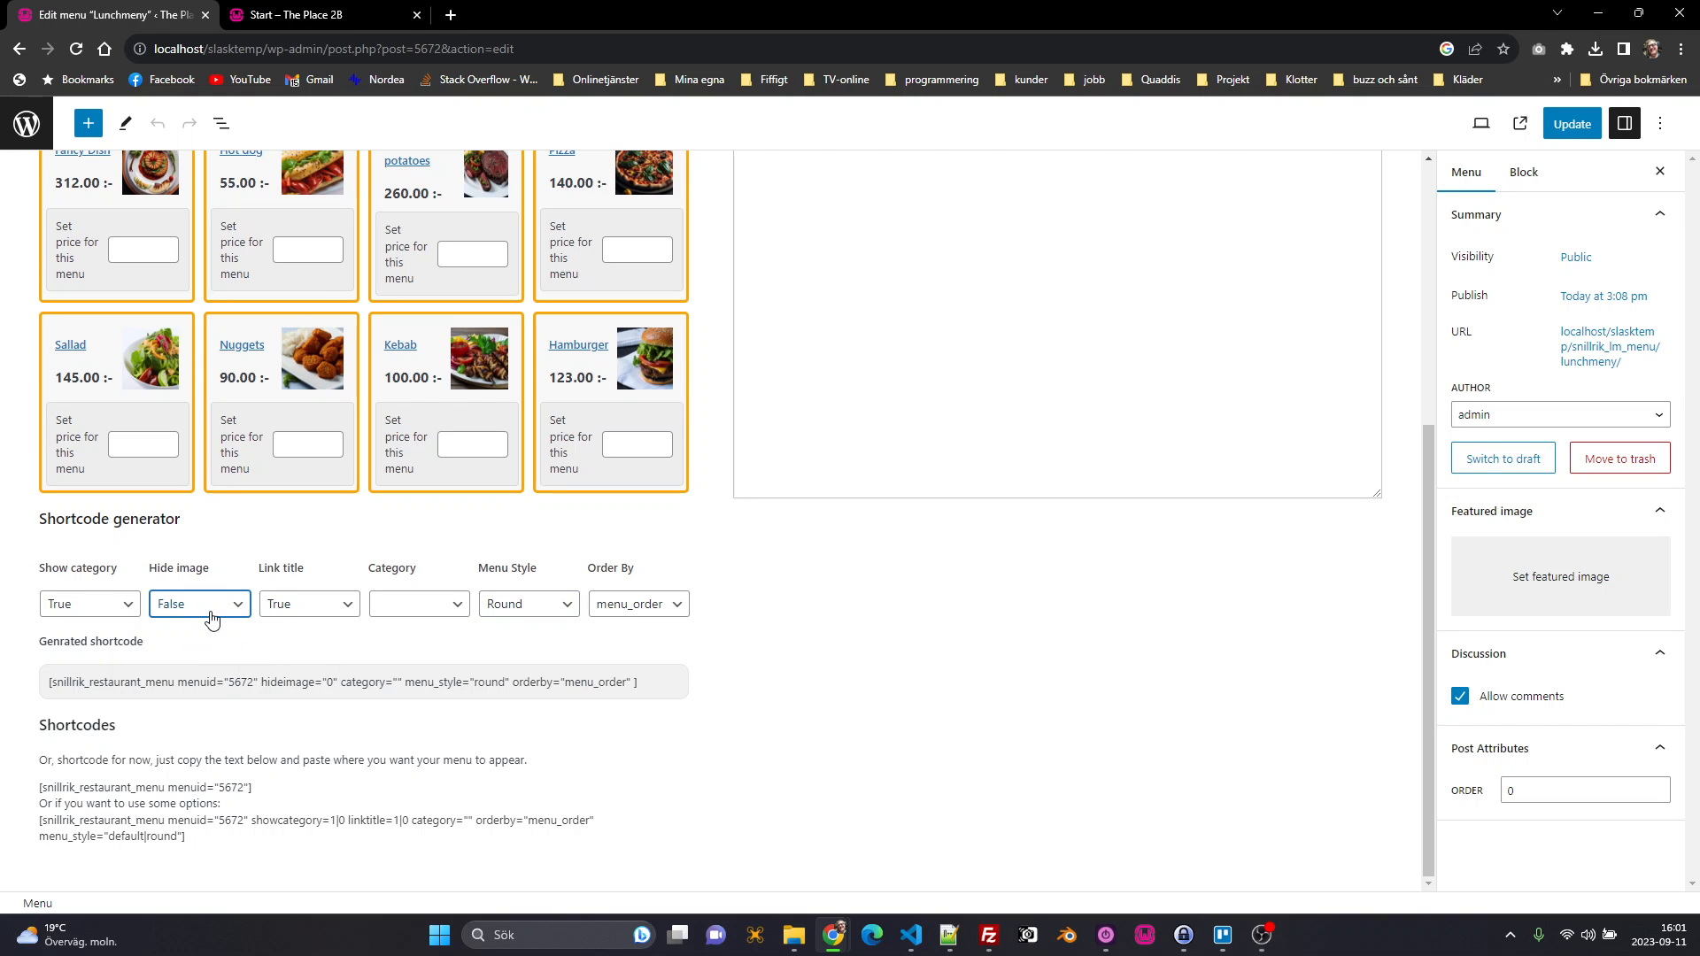
click(211, 616)
click(199, 634)
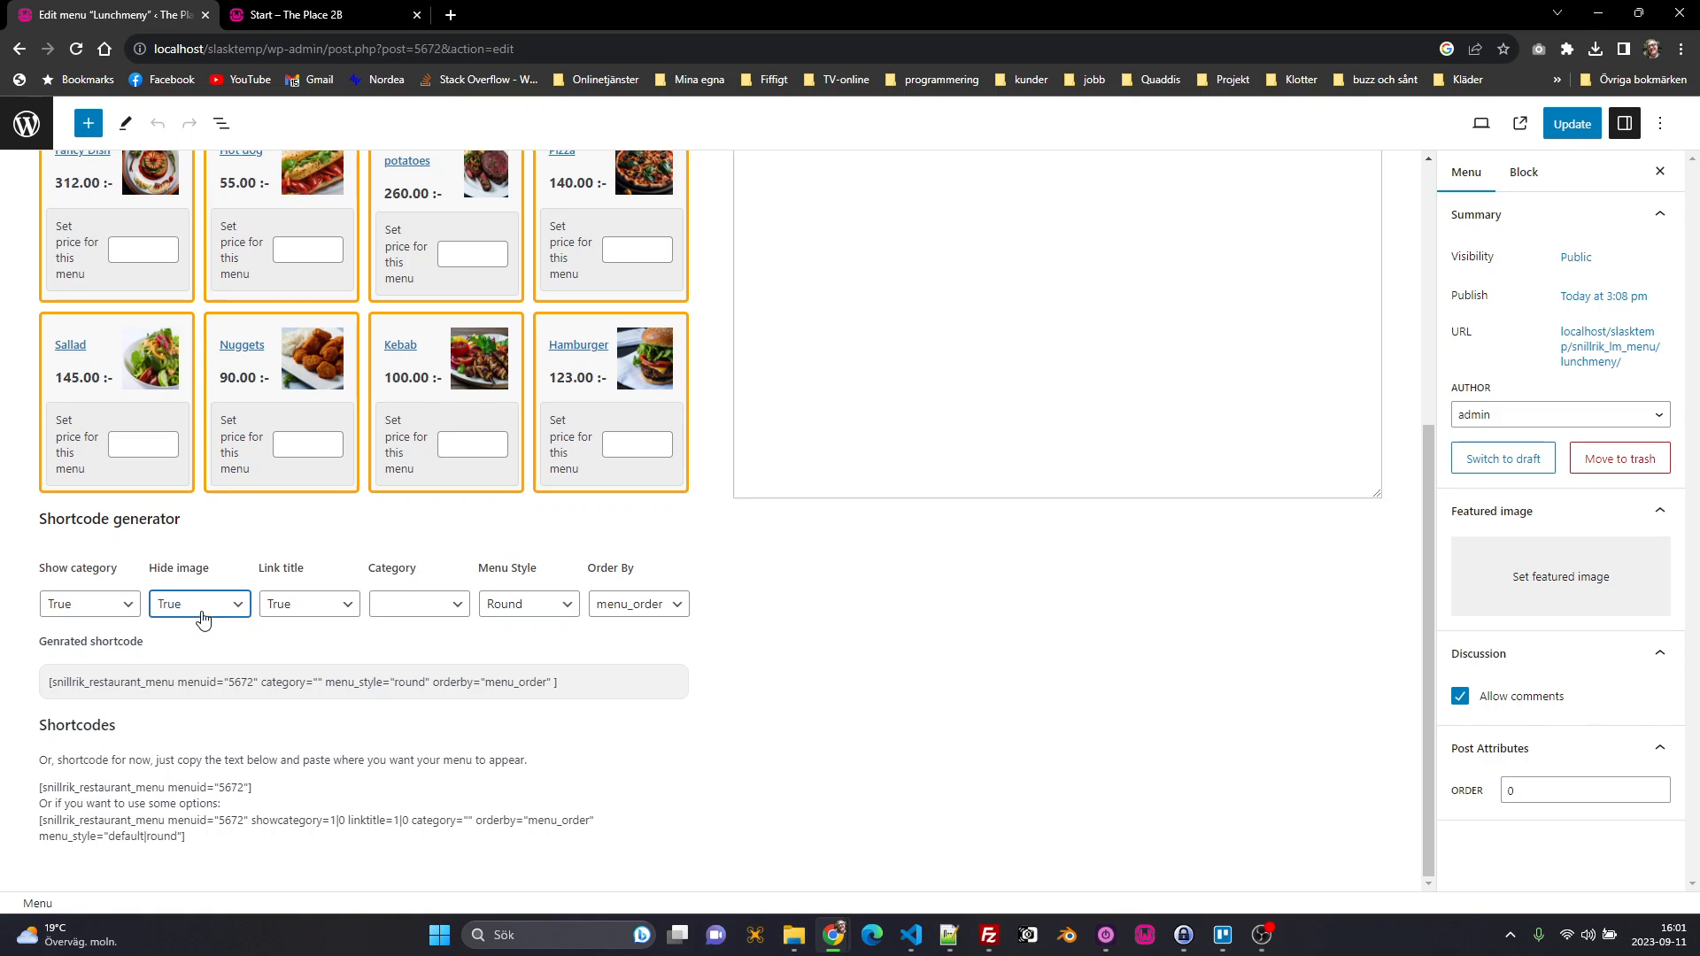
click(203, 619)
click(194, 646)
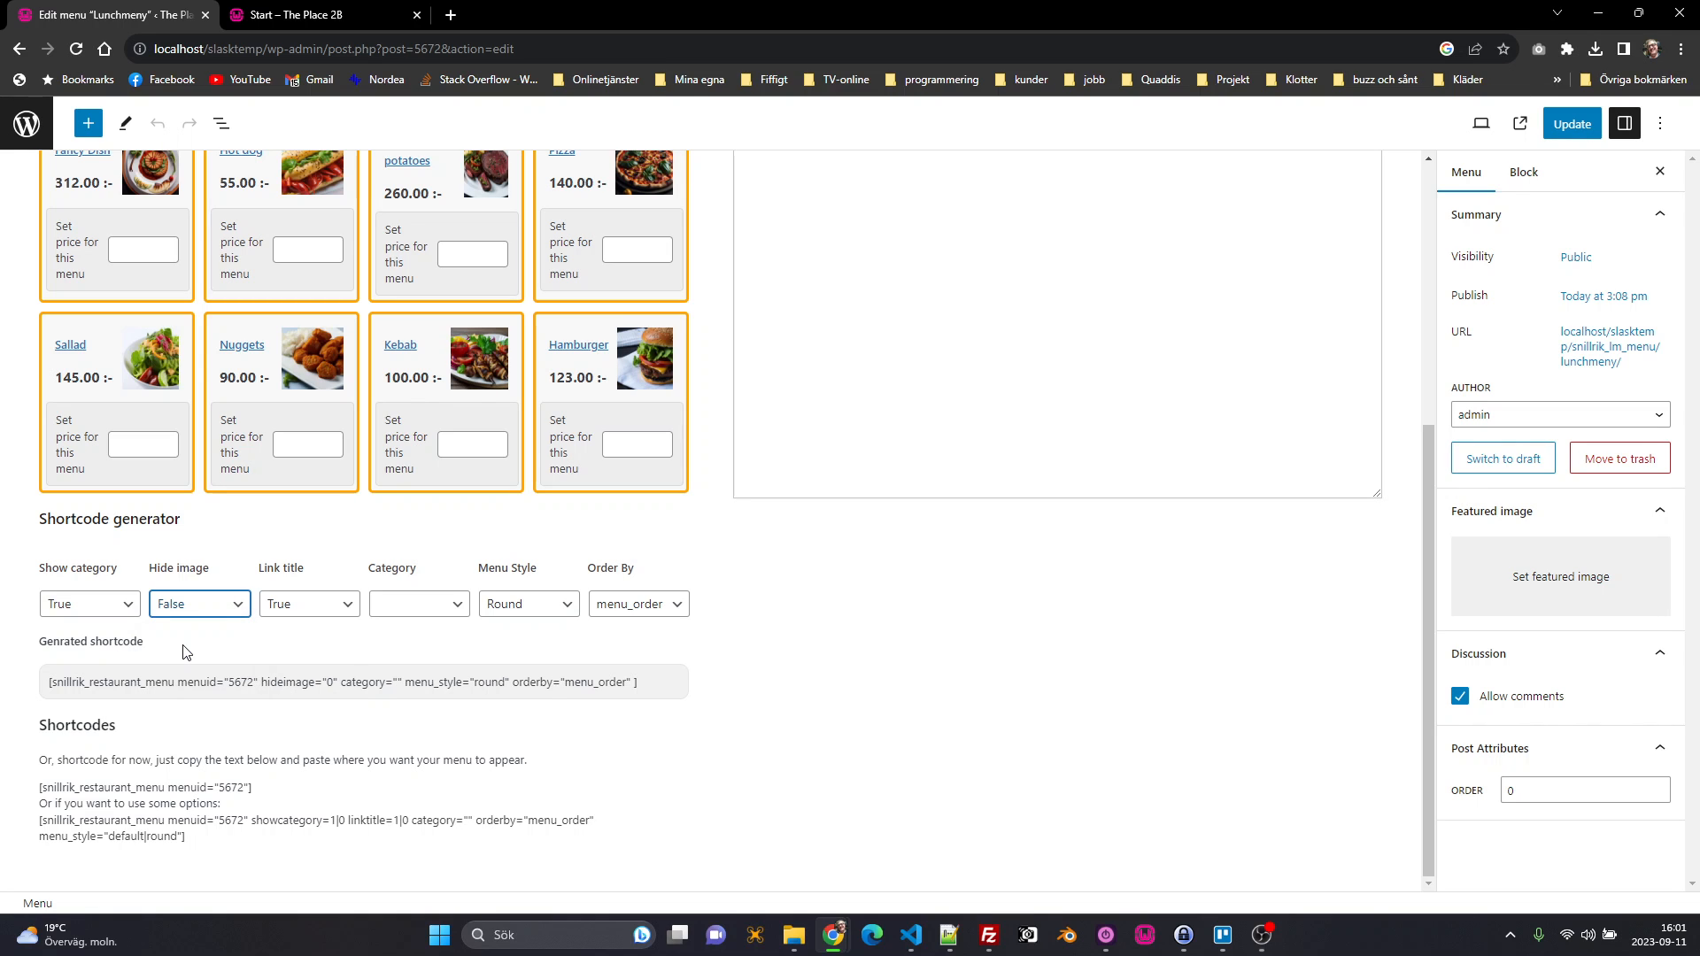
triple_click(311, 687)
key(ctrl+c)
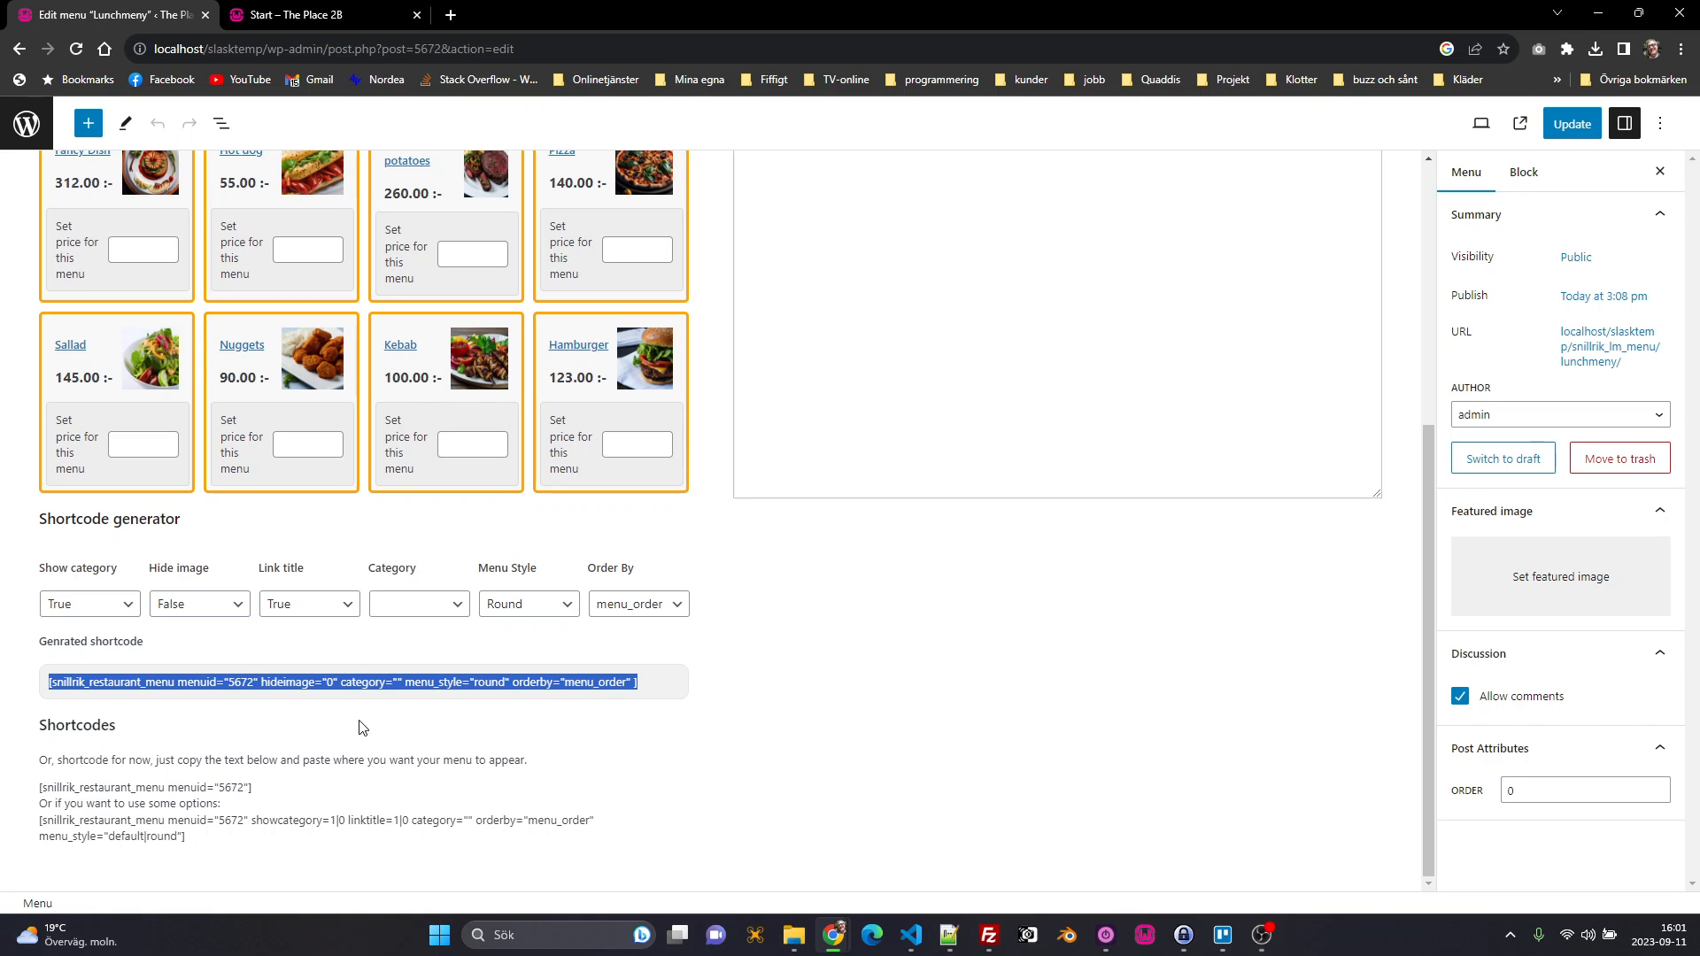
Step: Open the Start page's editor in a new browser tab and move that tab ahead of the published page's tab
click(292, 15)
right_click(379, 118)
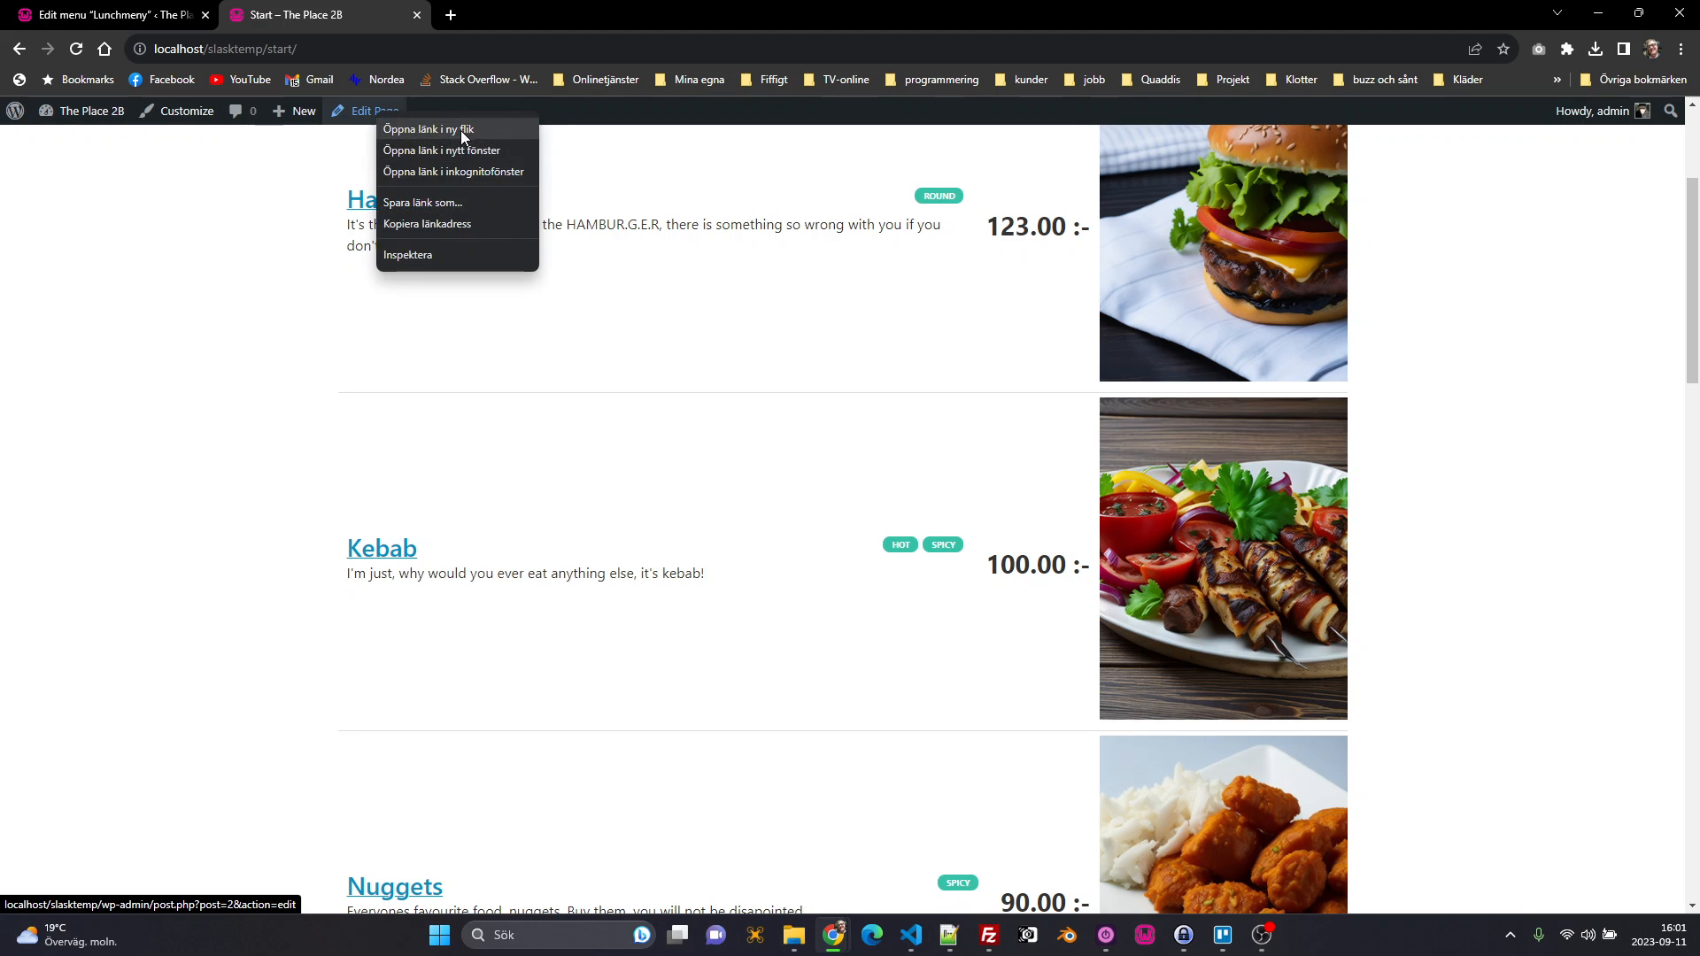
click(460, 131)
click(475, 15)
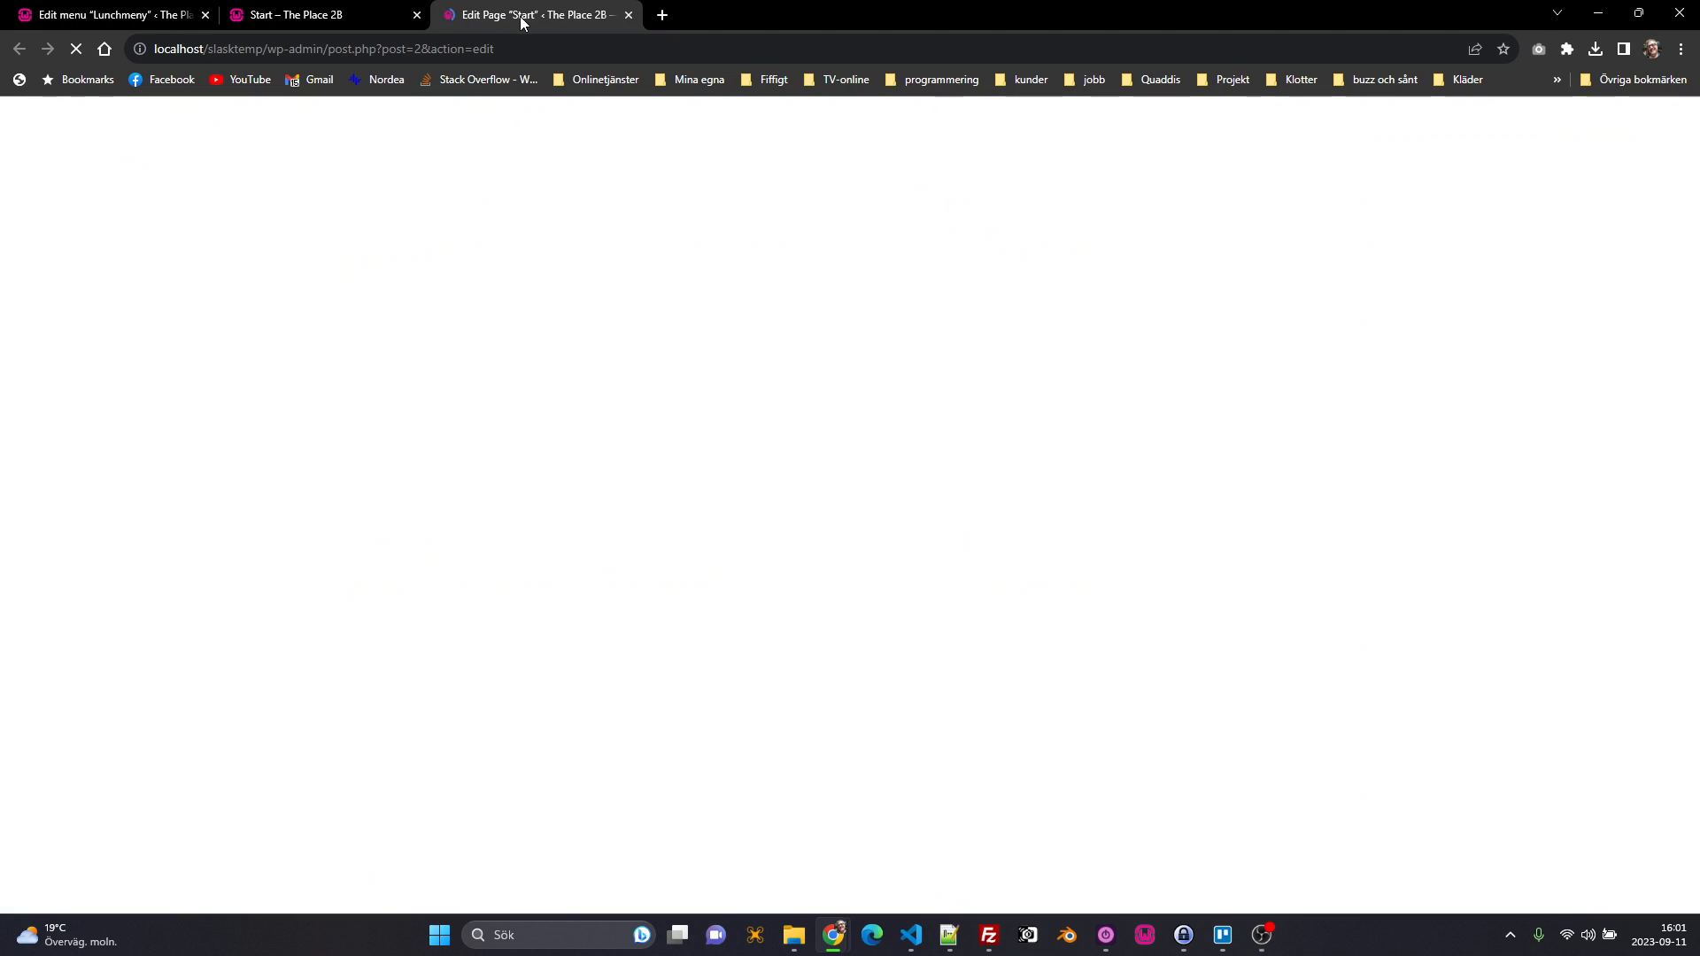
drag(520, 15, 323, 15)
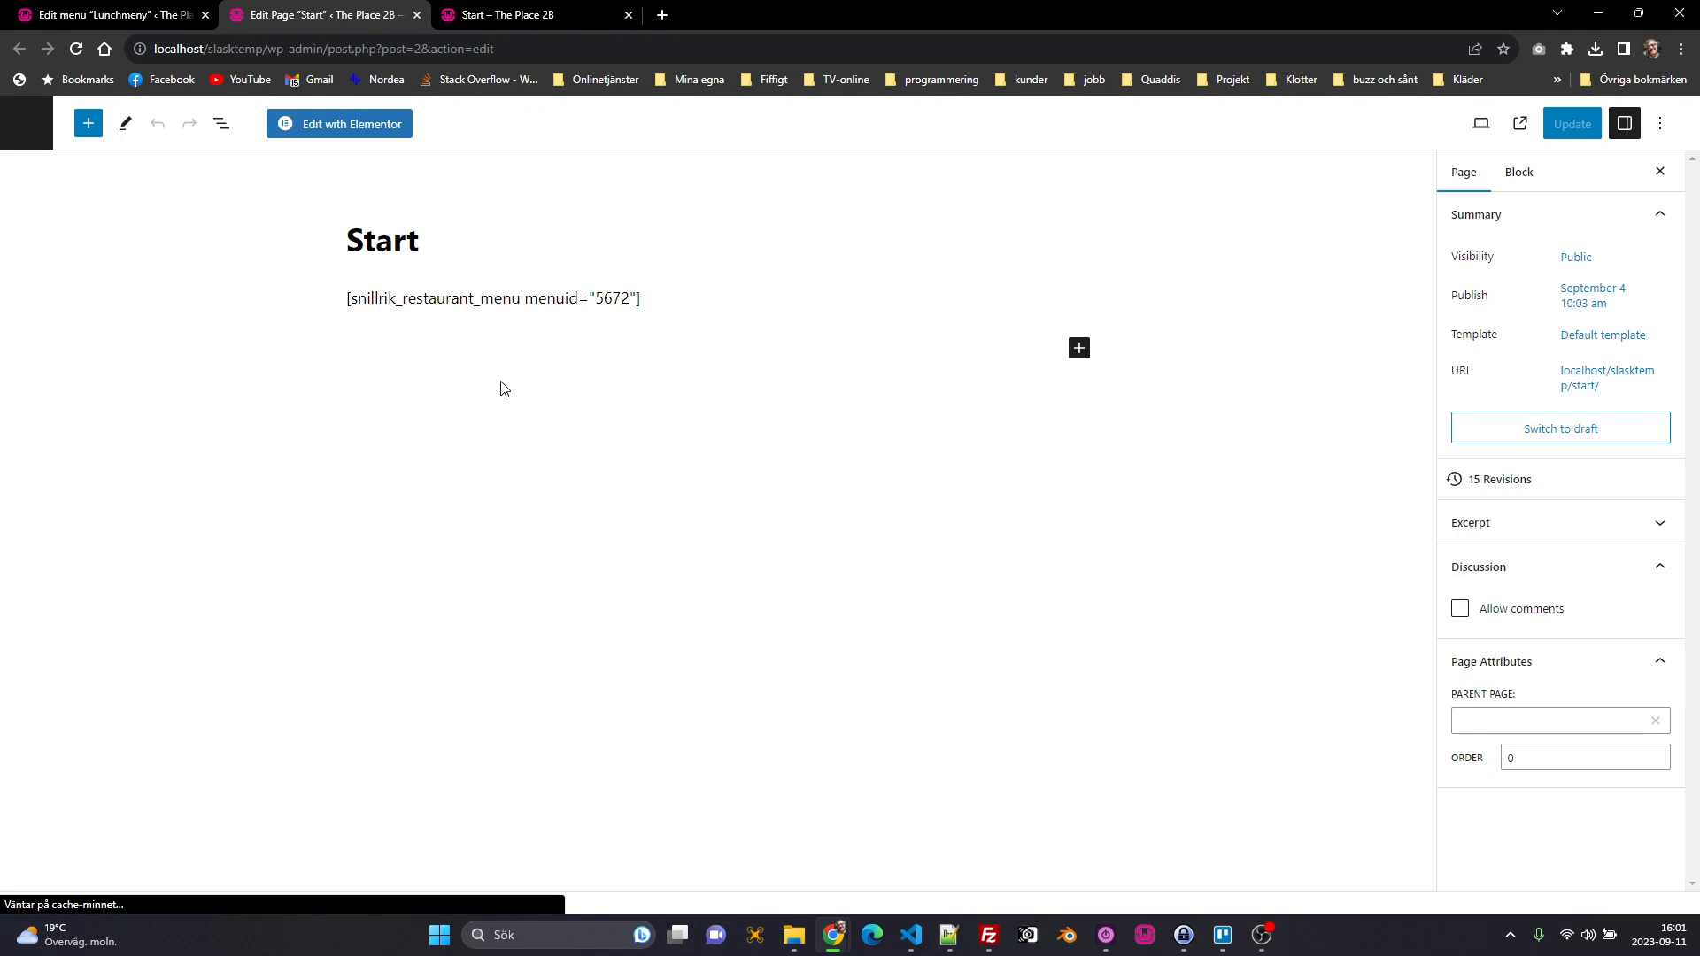
Step: Replace the shortcode on the Start page with the copied one using hideimage="0" and menu_style="round"
double_click(470, 299)
key(ctrl+a)
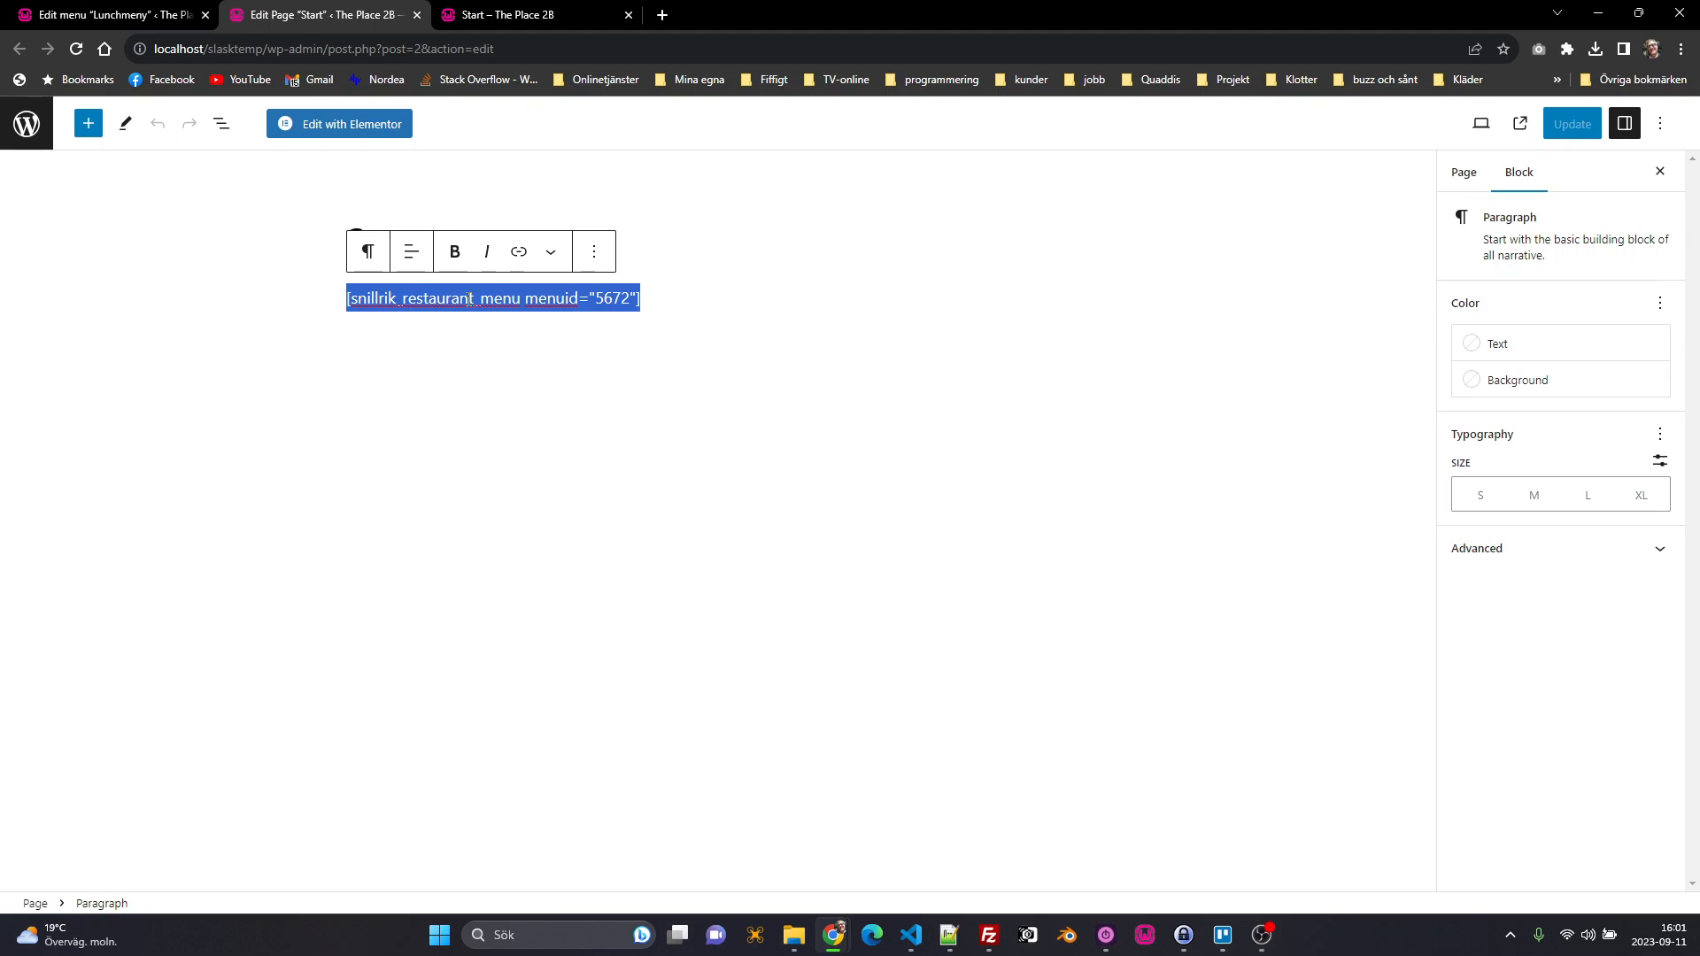
key(ctrl+v)
click(1573, 124)
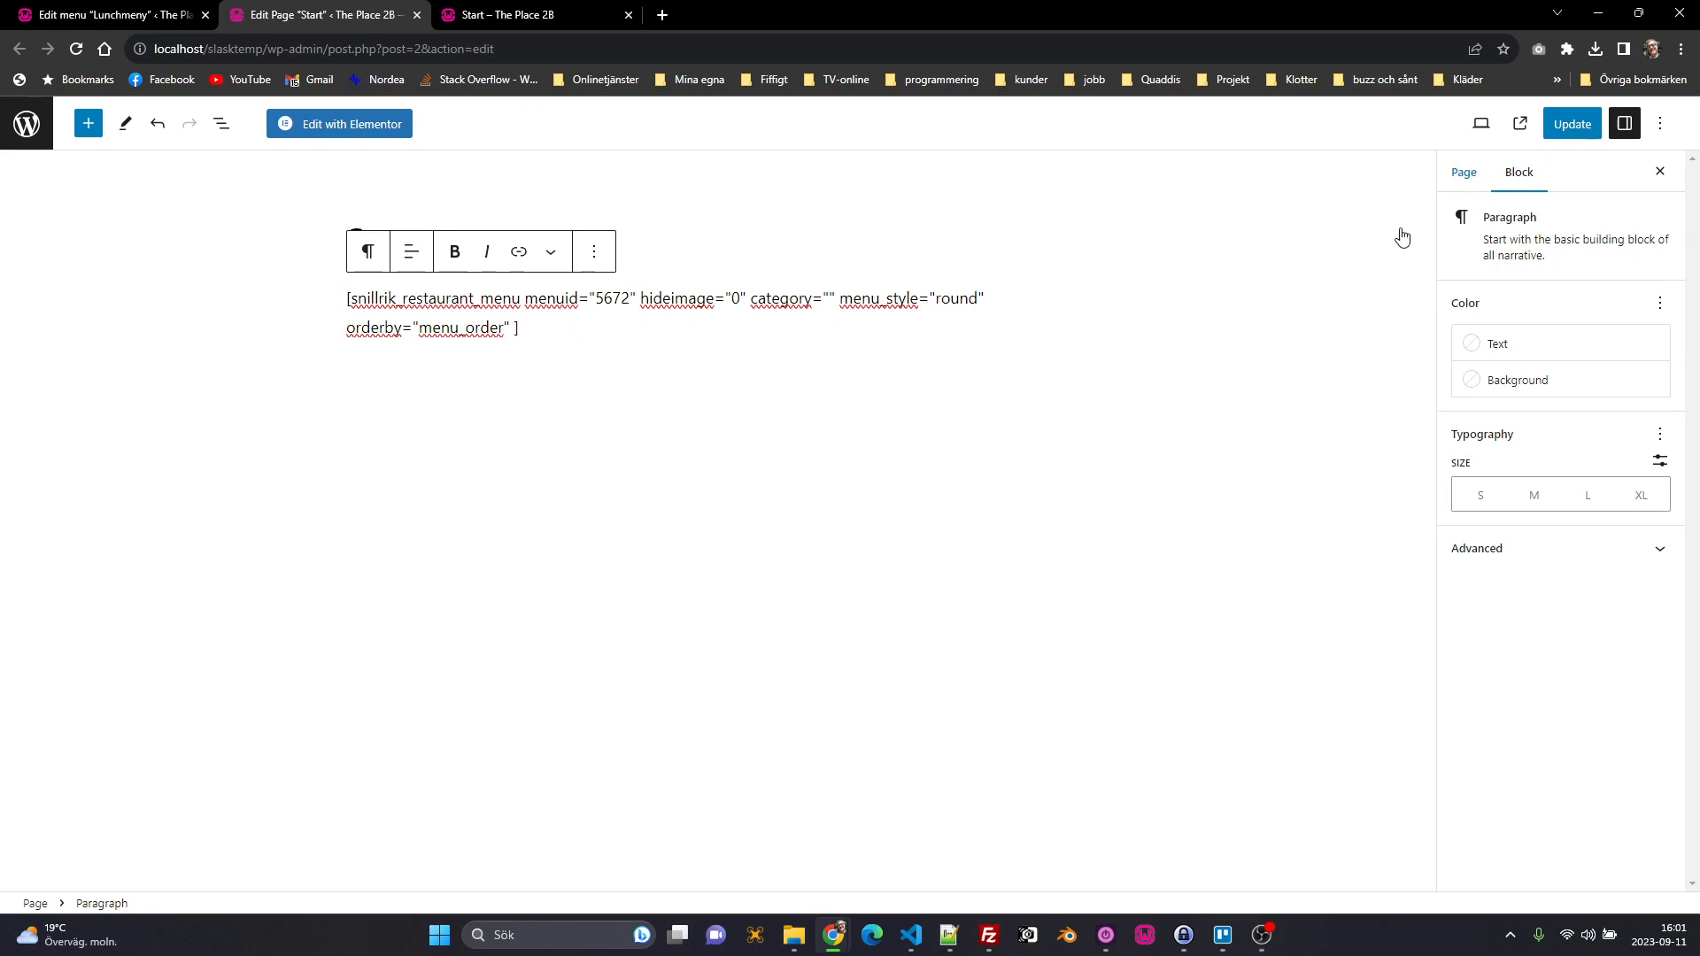
Step: Change hideimage to "1" in the shortcode, update the page and check it on the reloaded published Start page
click(740, 298)
key(BackSpace)
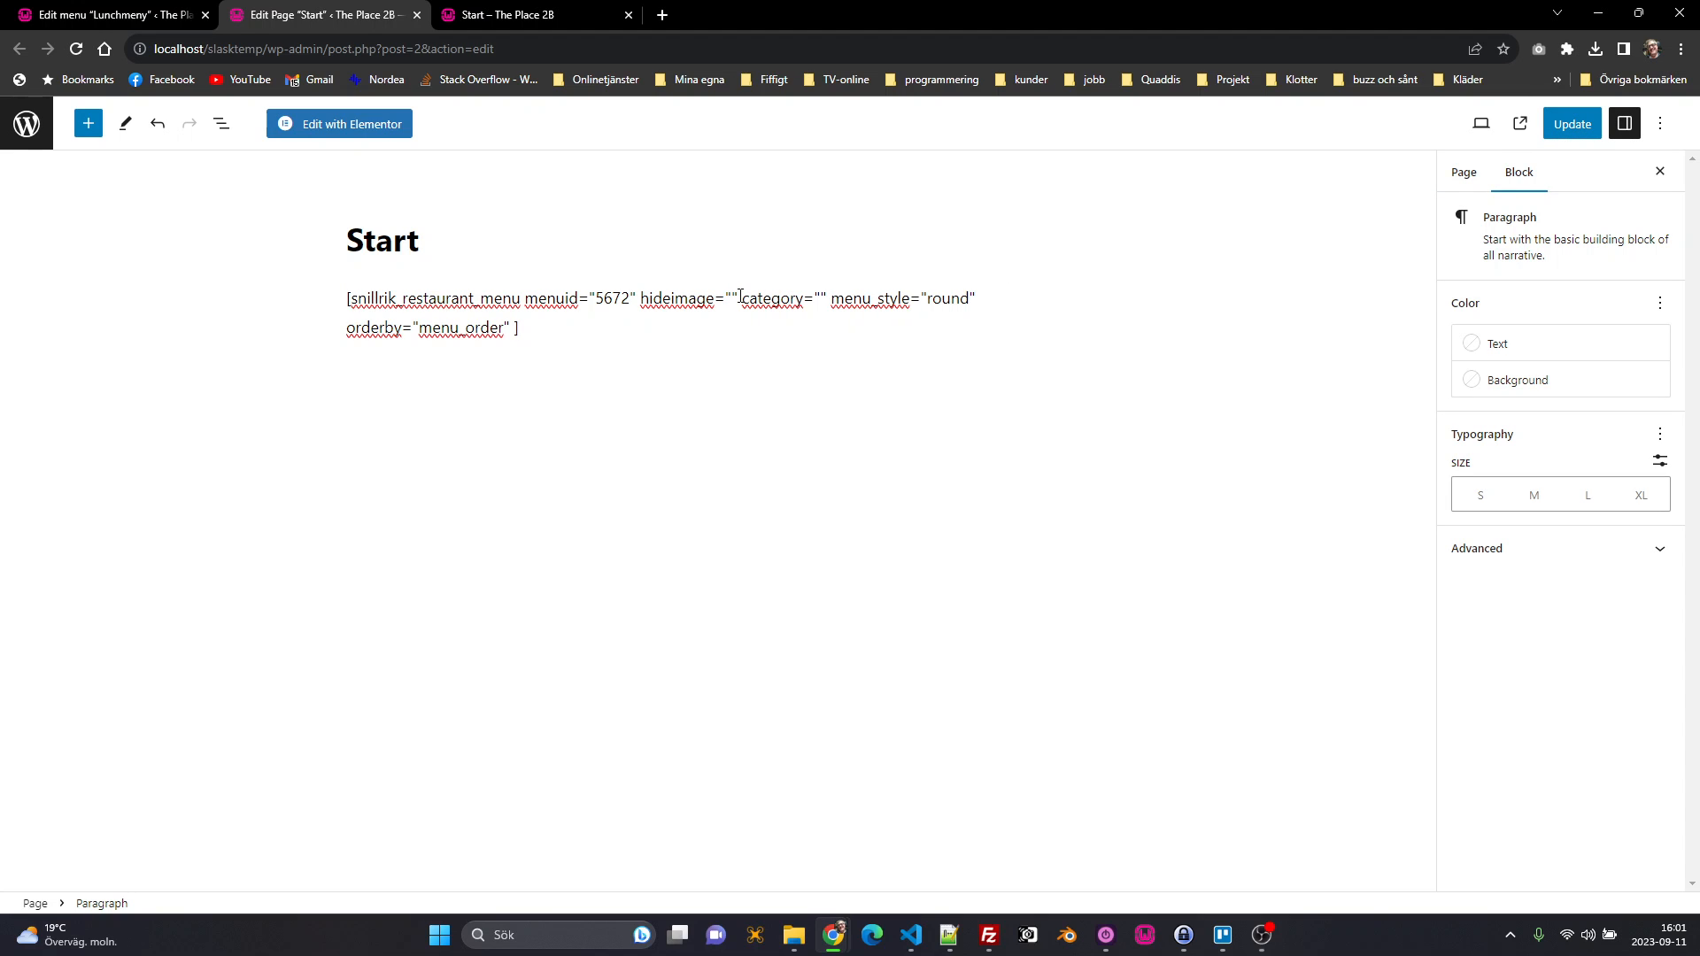
text(1)
key(ctrl+s)
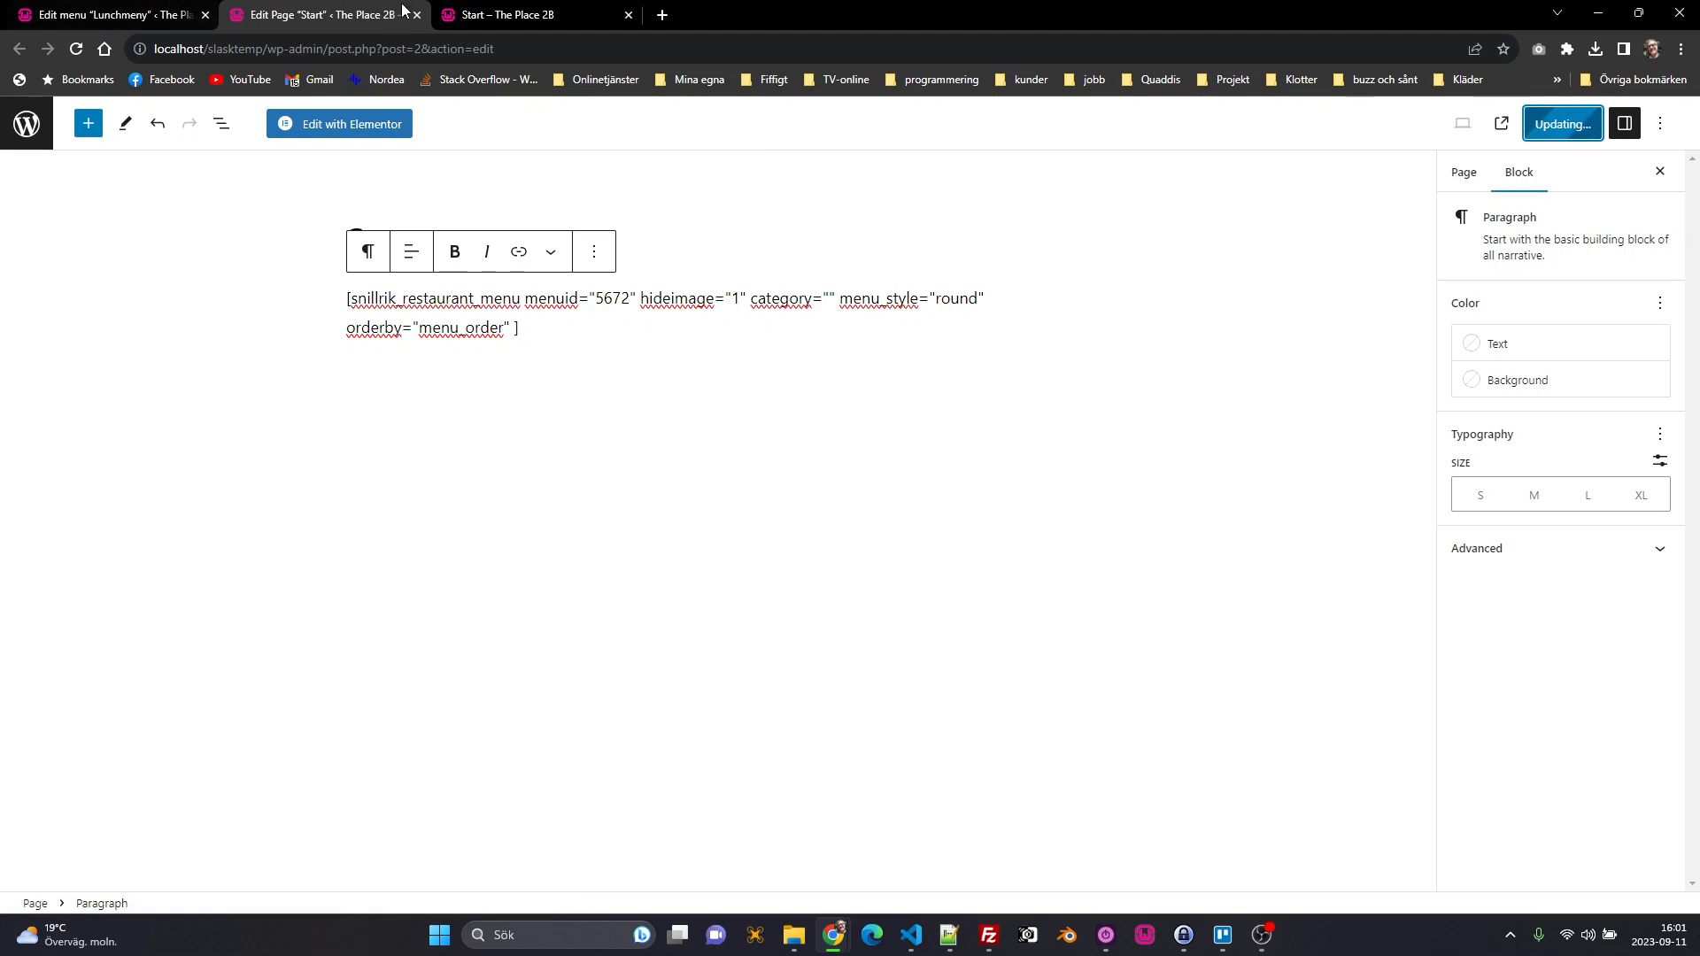
click(516, 15)
key(F5)
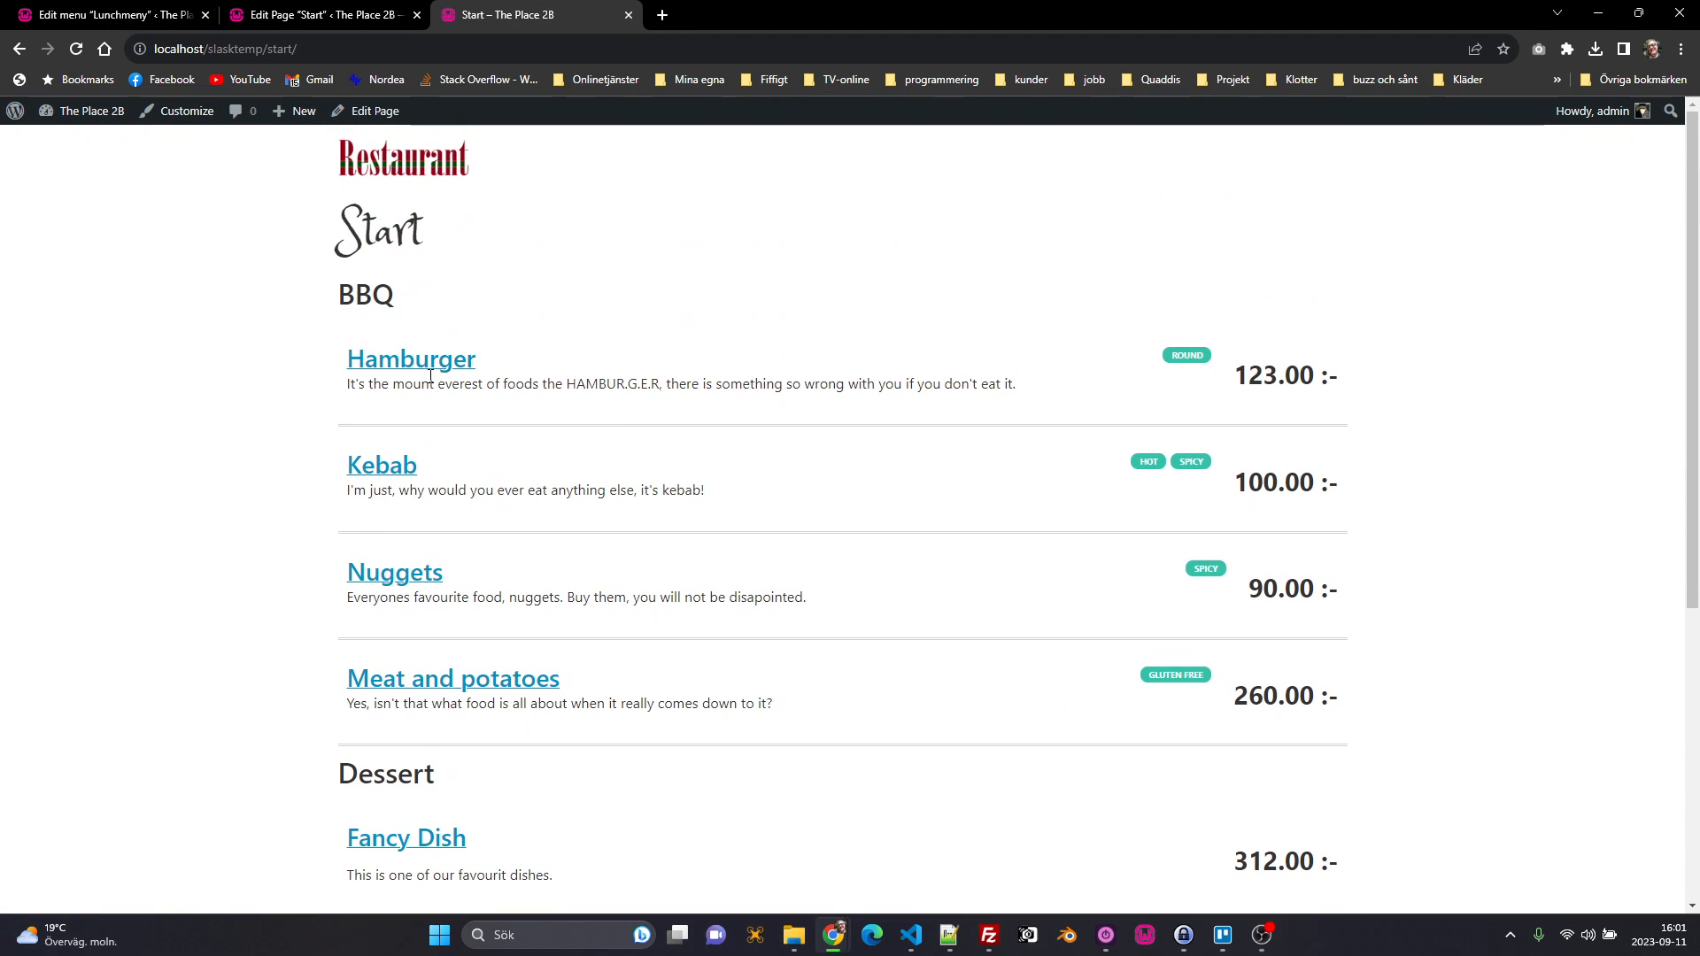
Step: Remove the hideimage attribute from the Start page shortcode, update the page and reload the published page
click(319, 15)
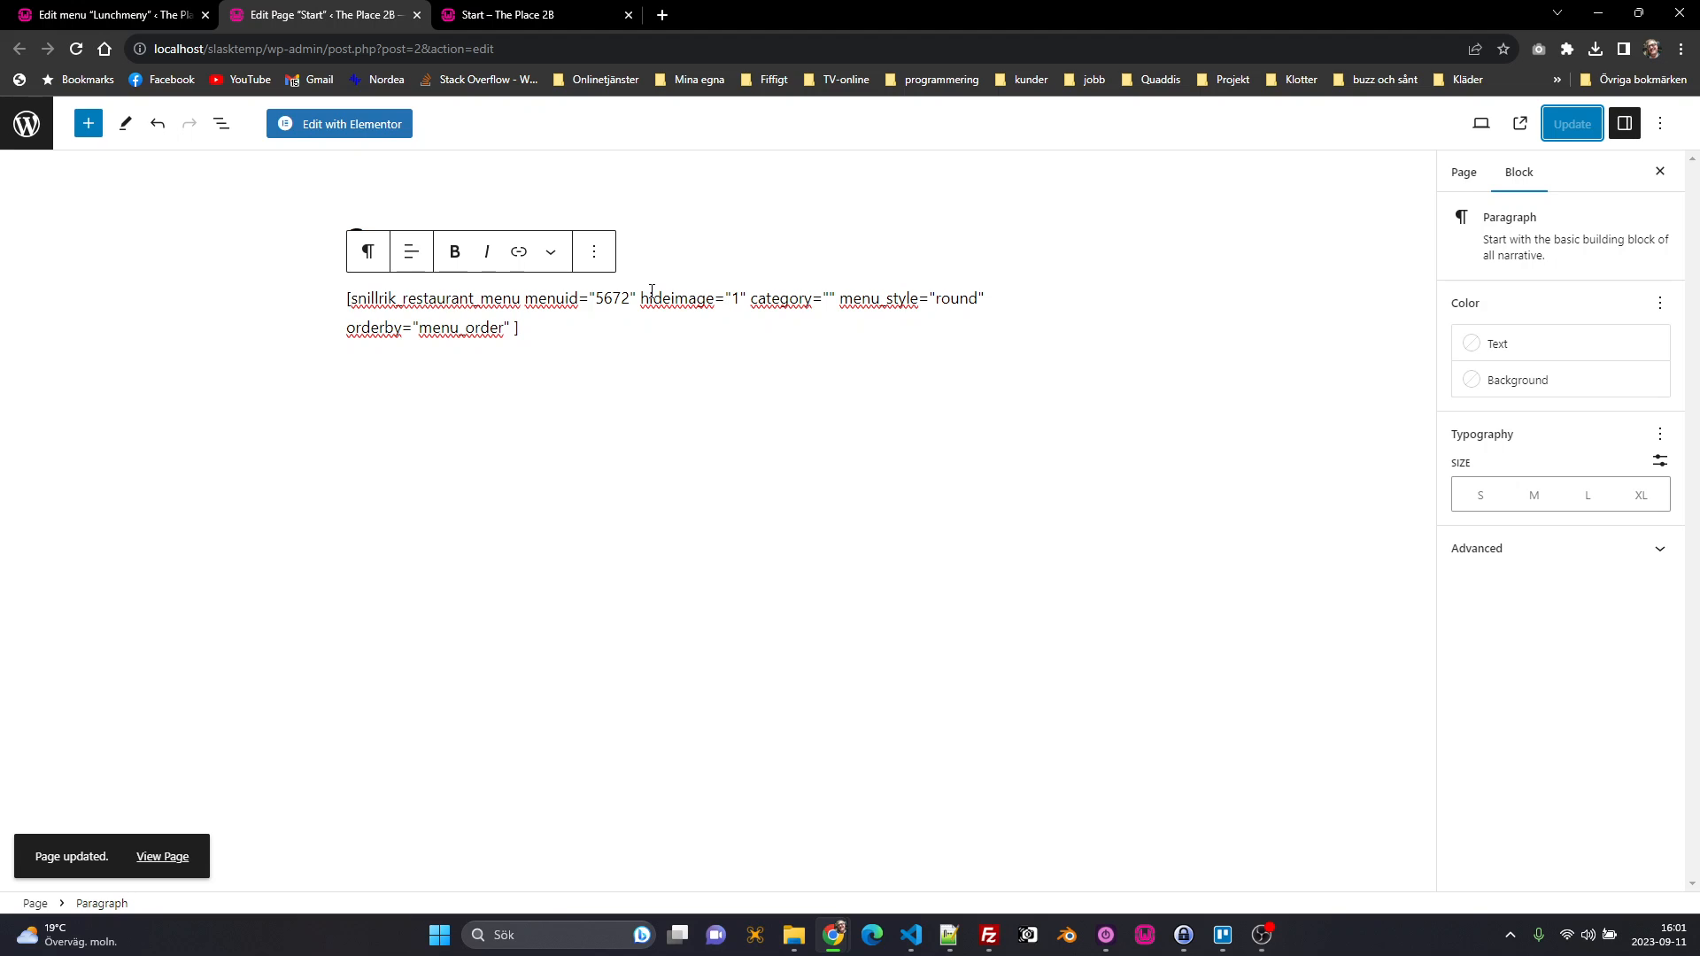
drag(641, 298, 774, 289)
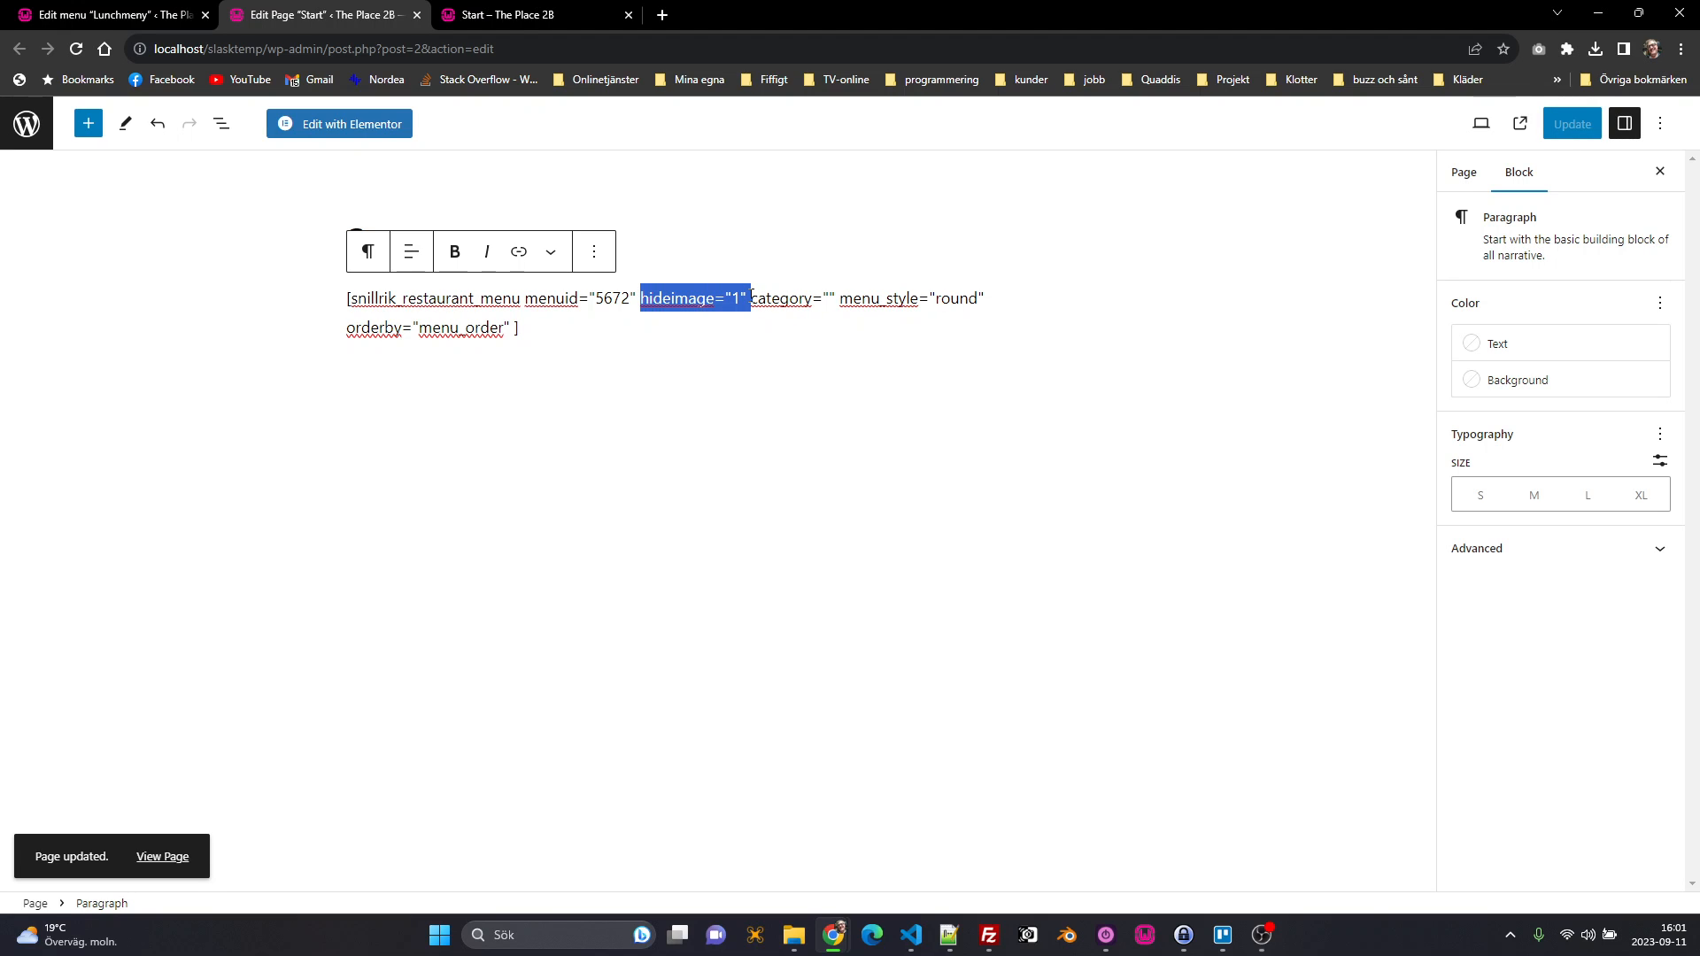
key(BackSpace)
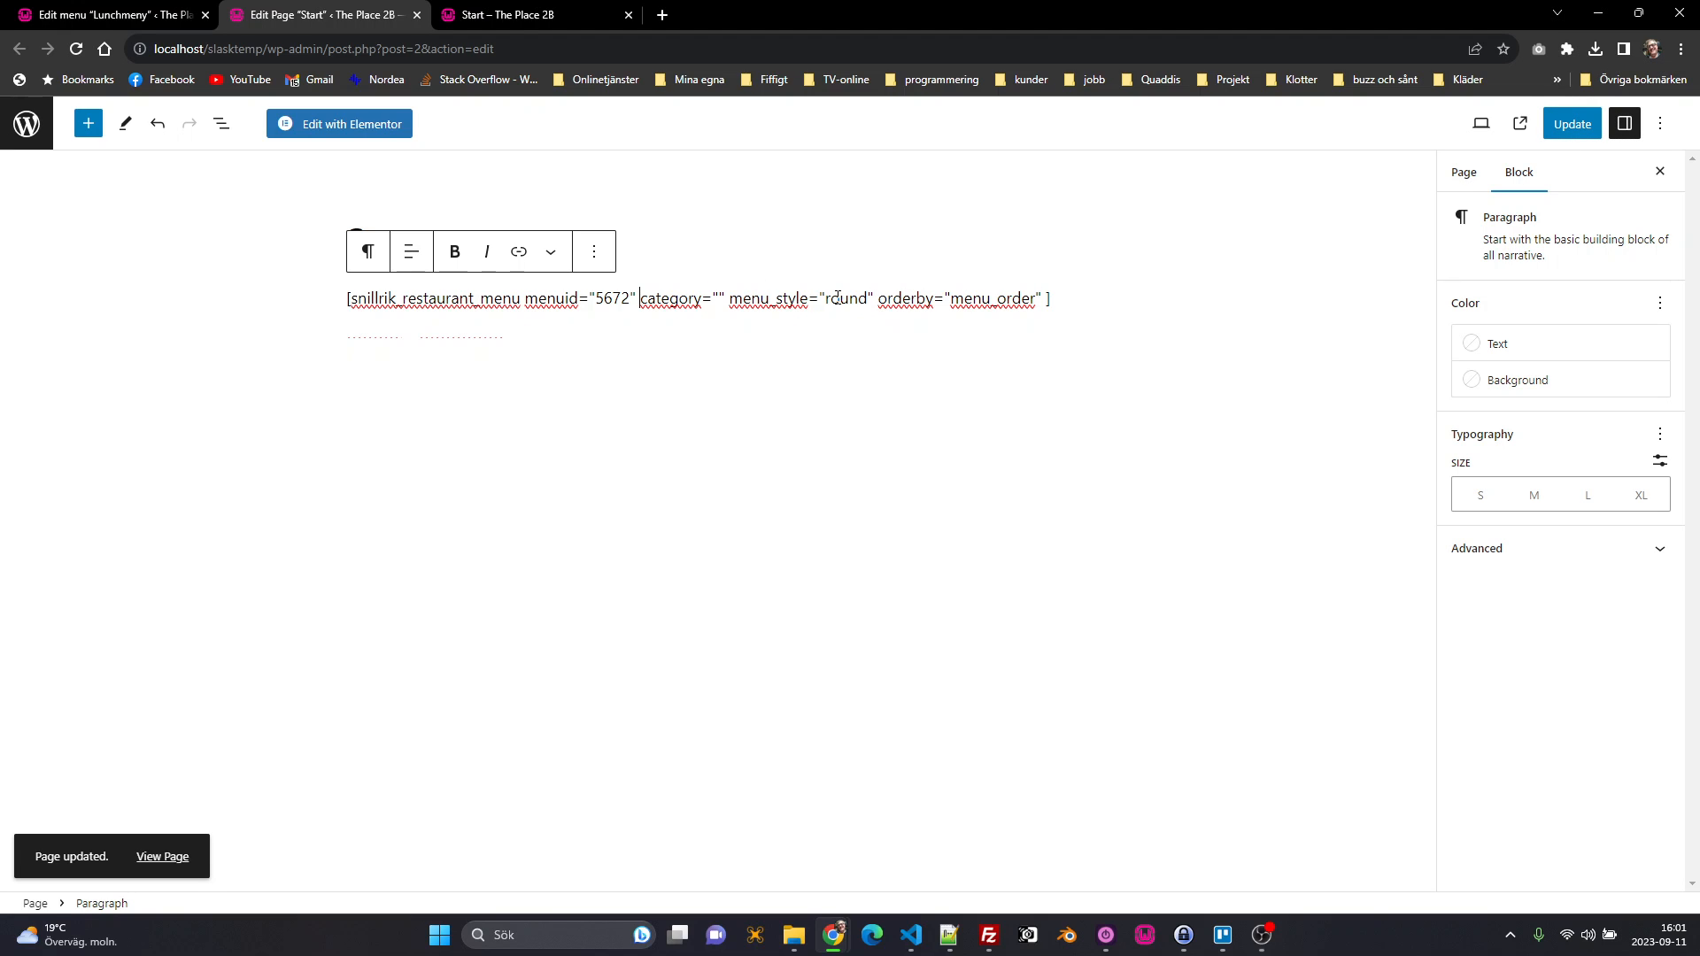
double_click(838, 298)
click(1572, 123)
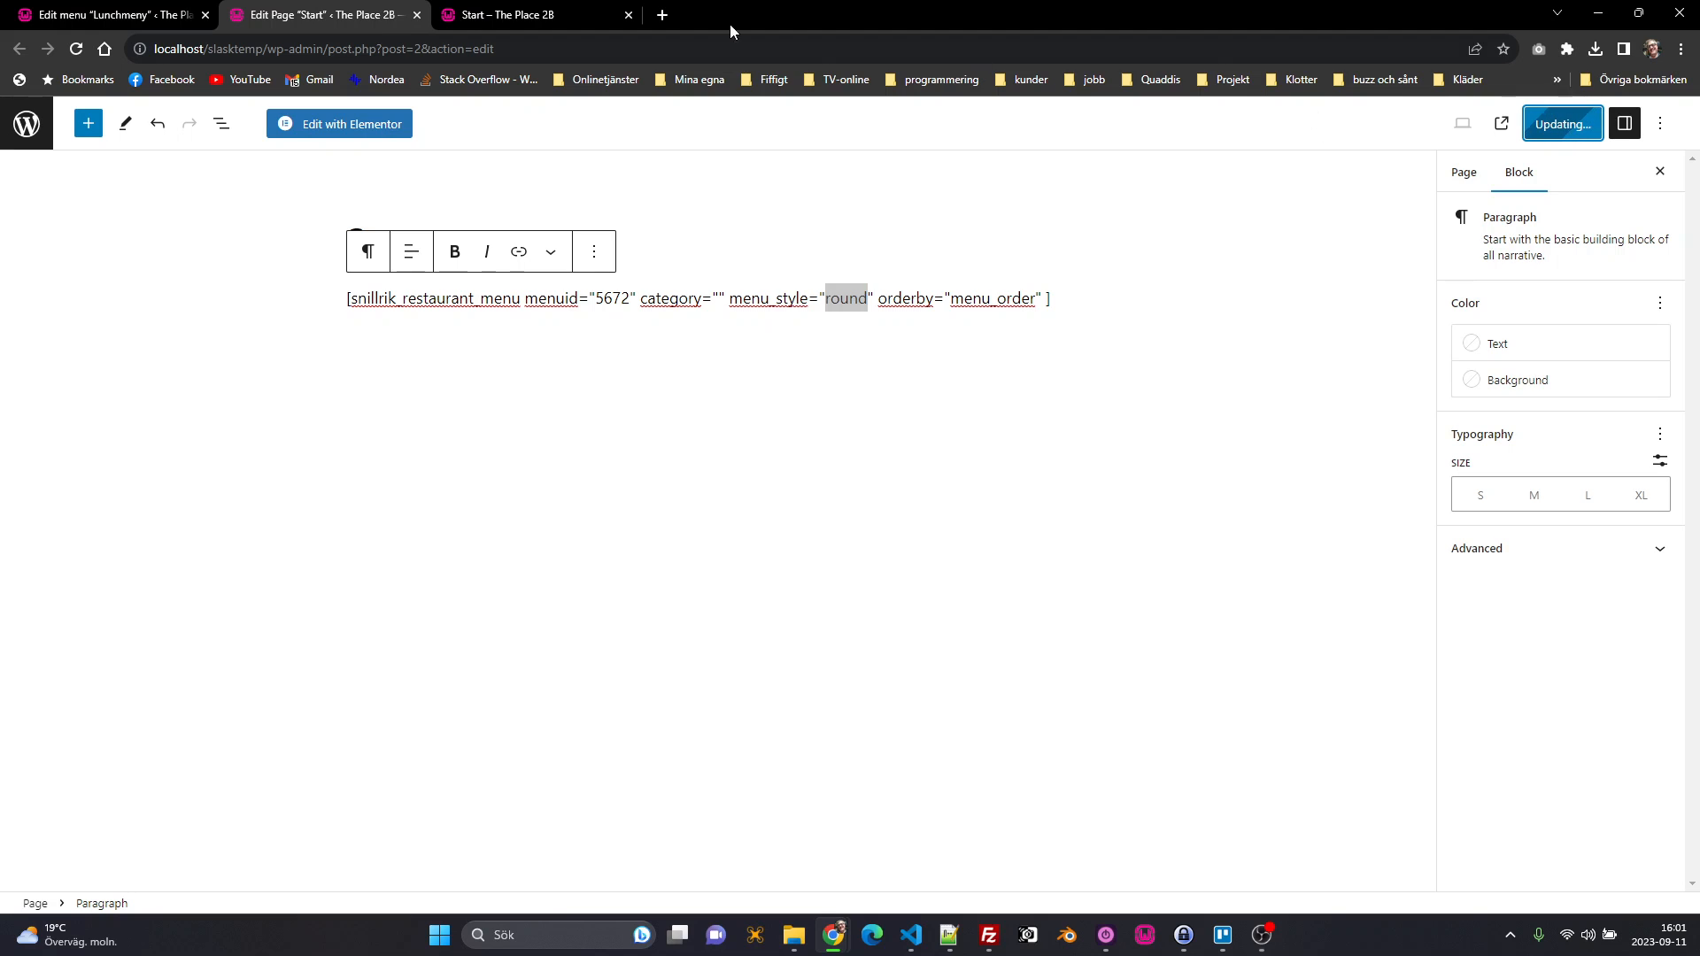
click(549, 17)
key(F5)
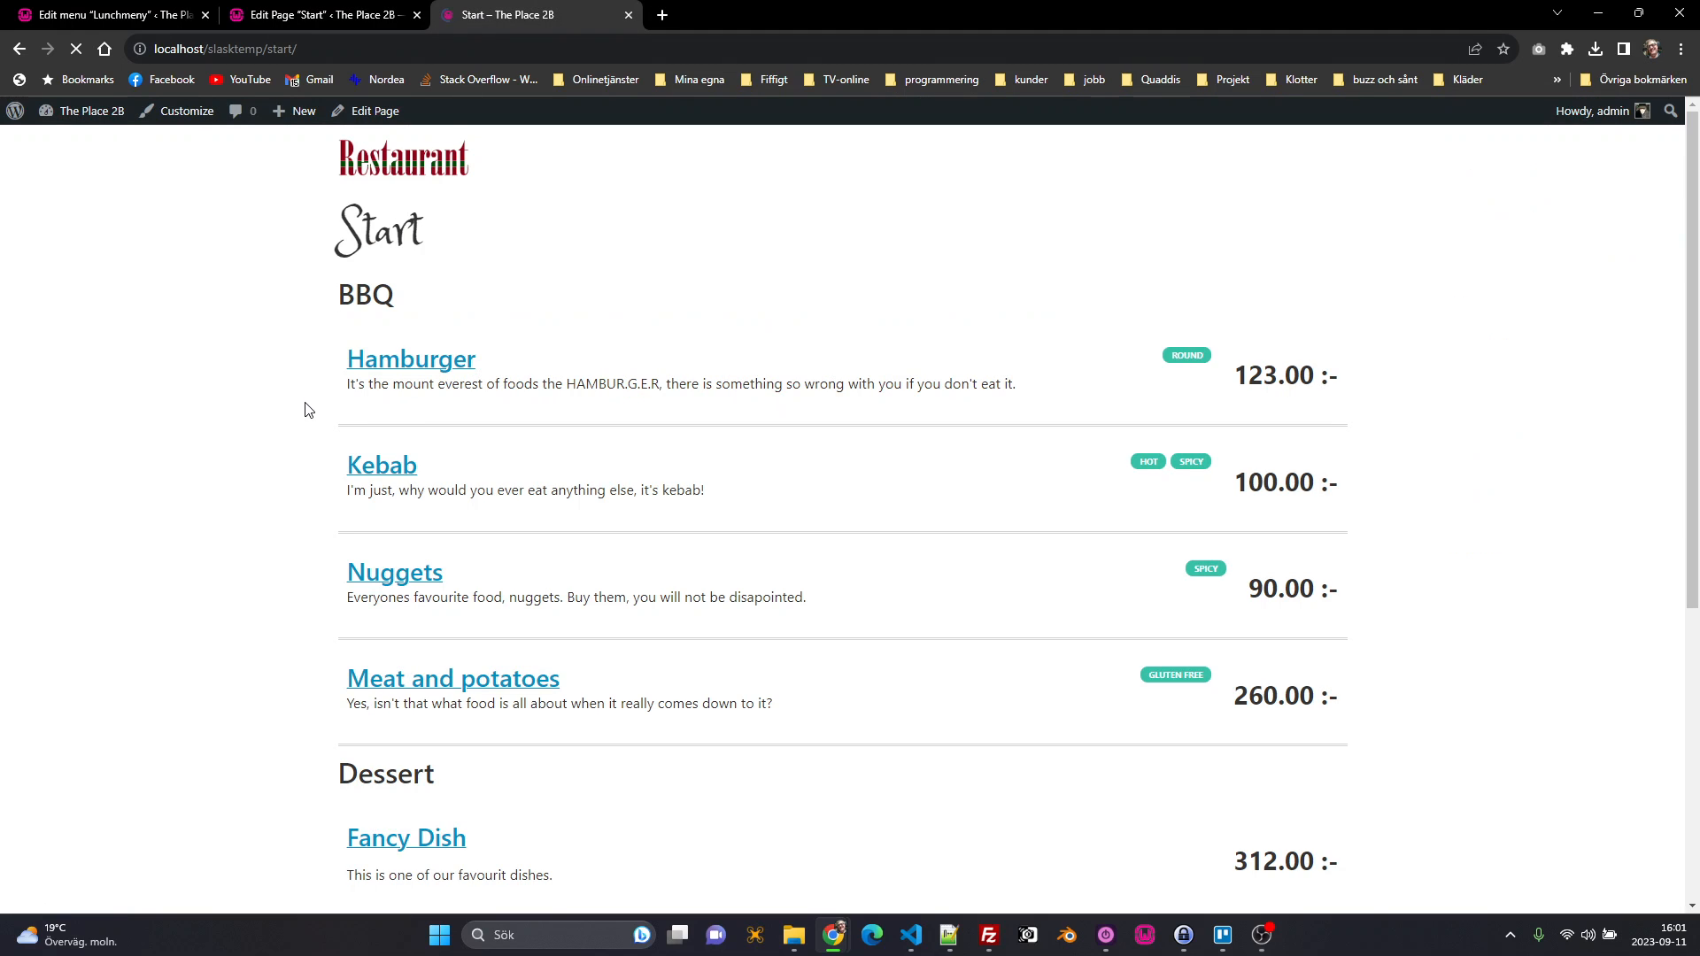
Step: Change menu_style to "boxy" in the Start page shortcode, update the page and reload the published page
click(318, 16)
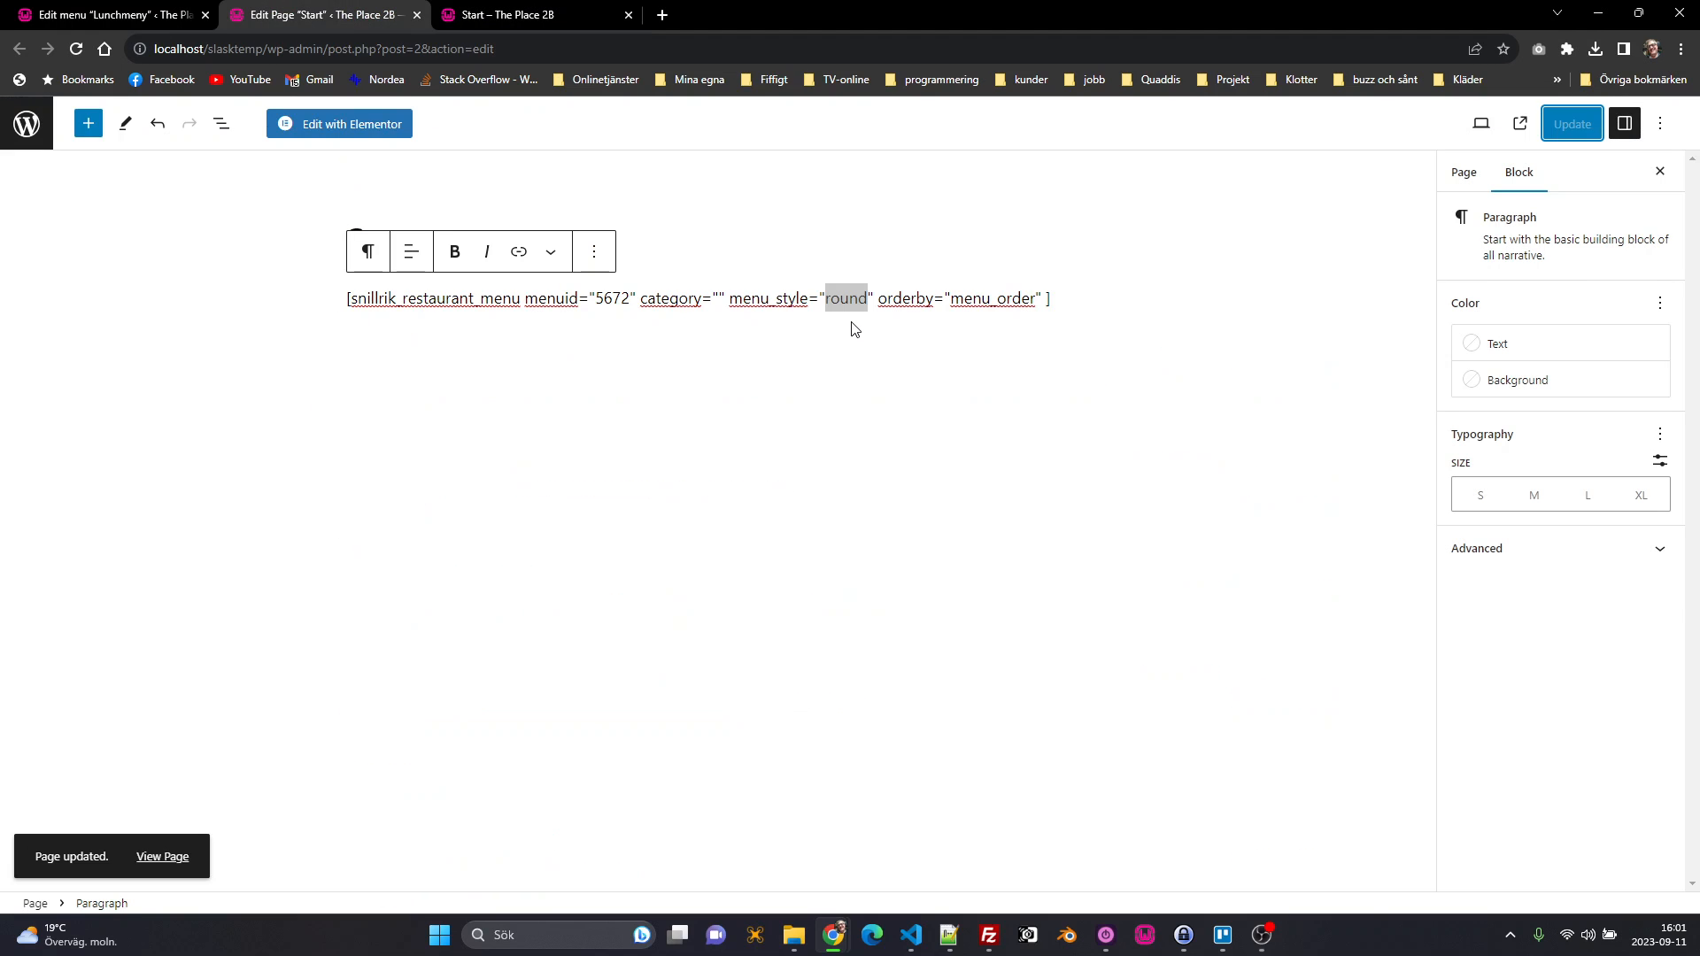
double_click(848, 298)
text(box)
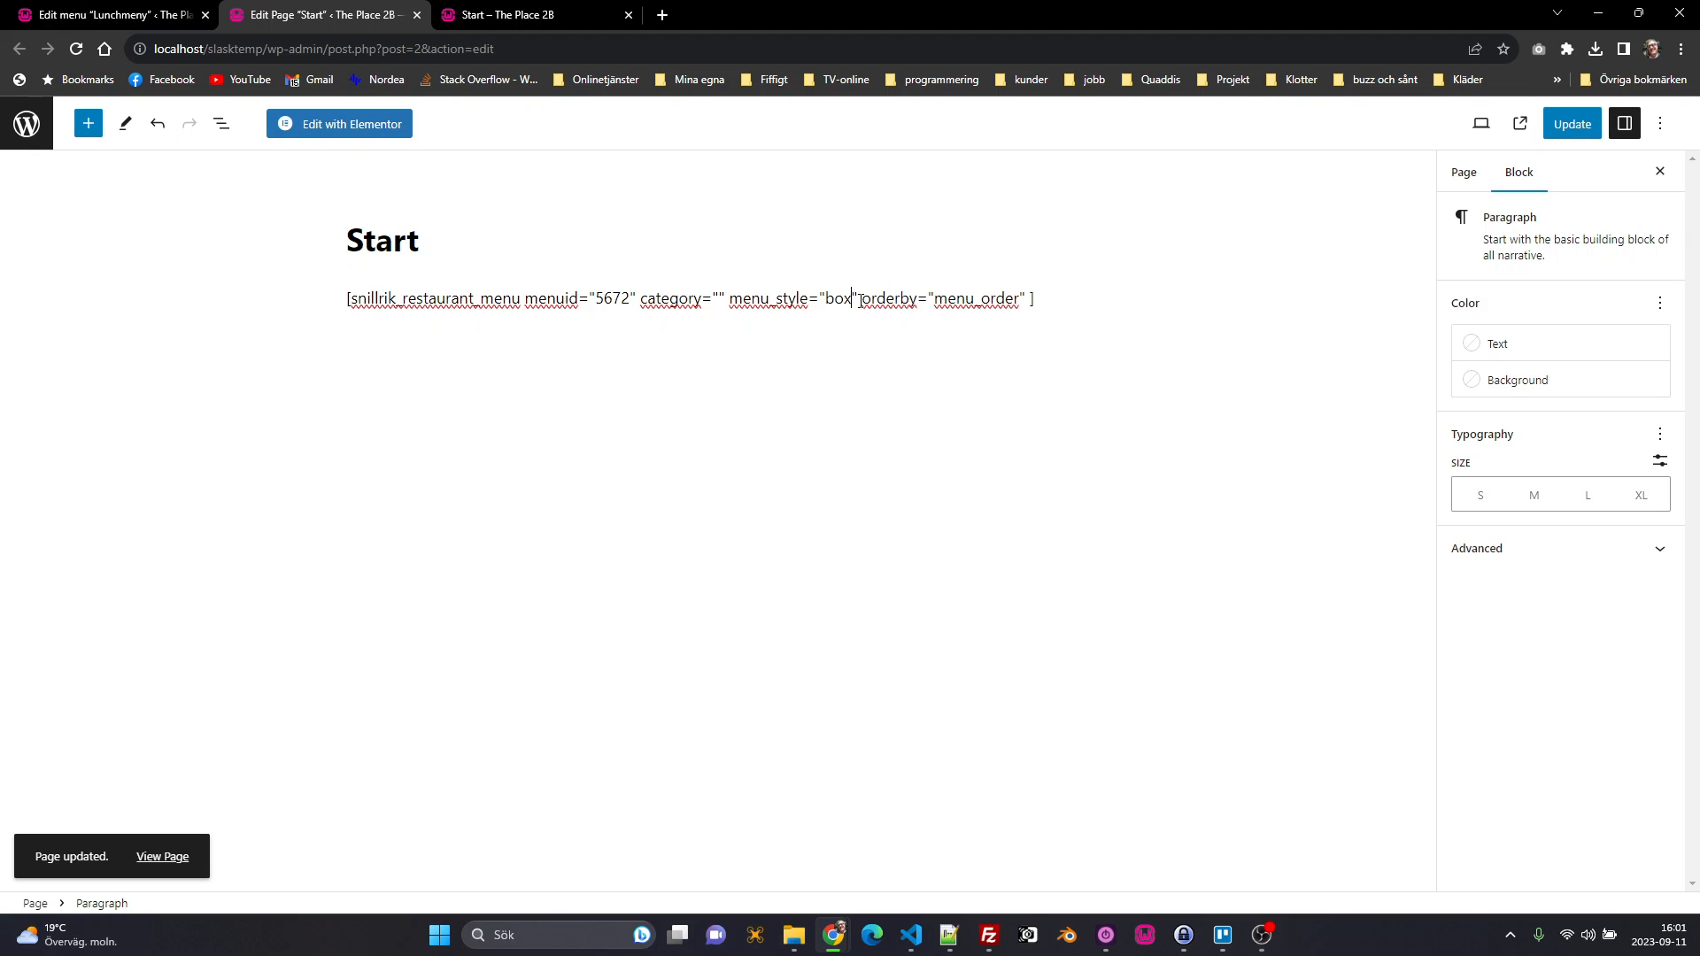
text(y)
click(1562, 123)
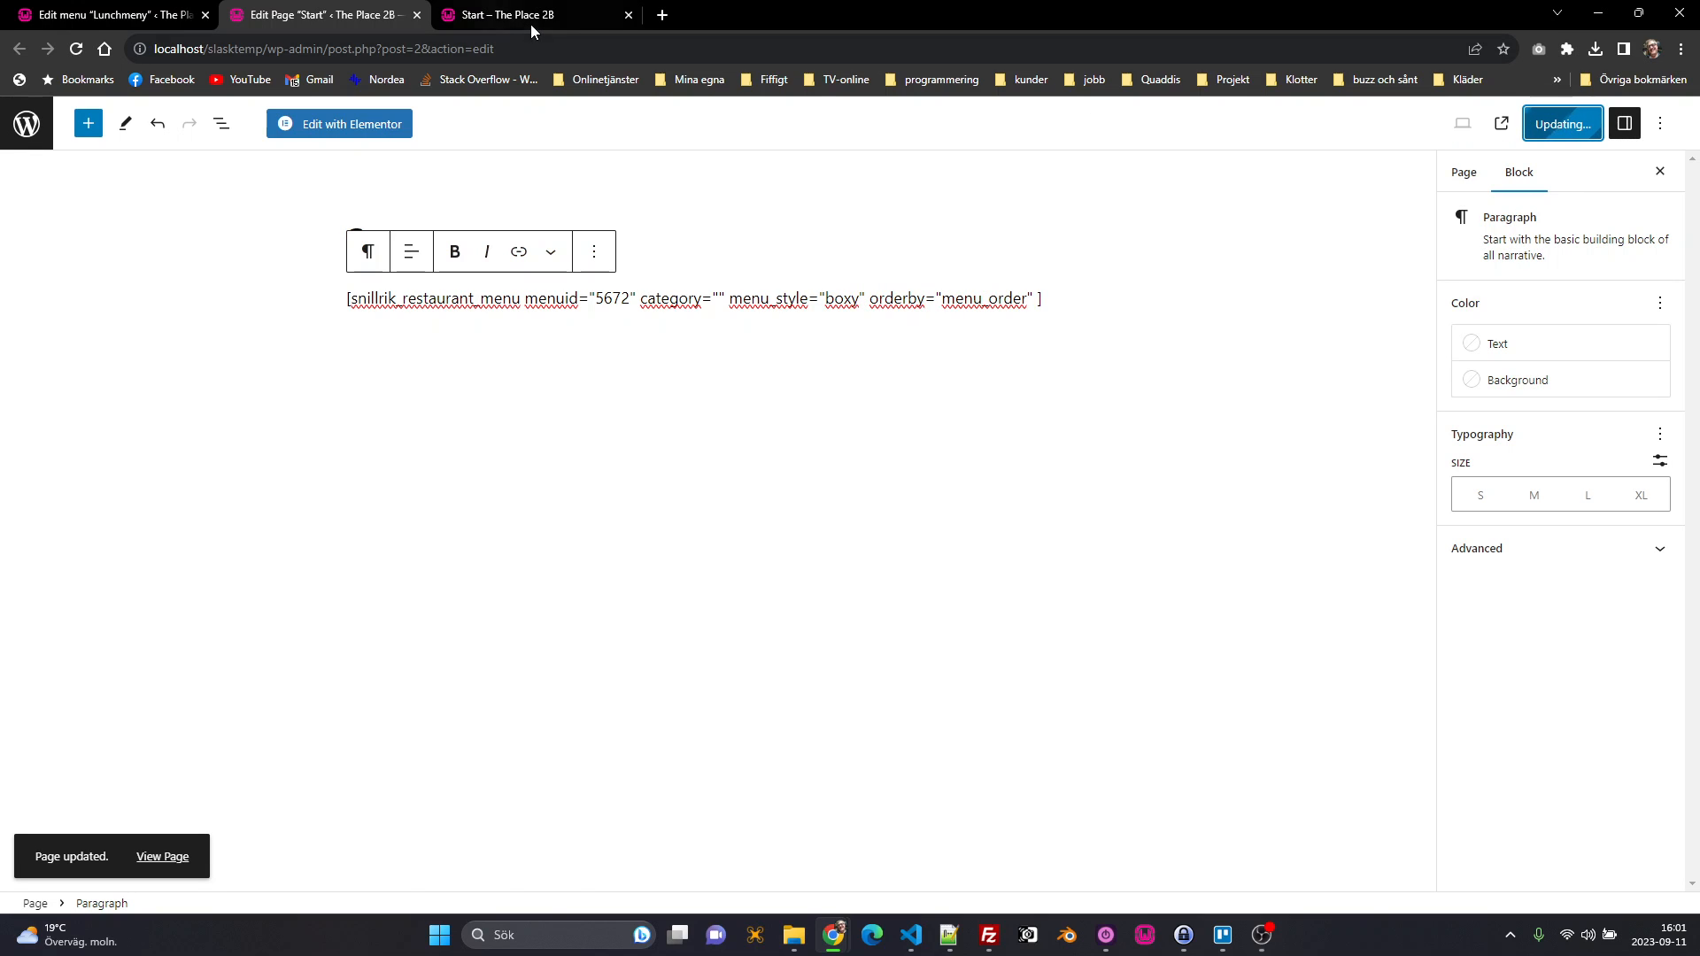
click(530, 24)
key(F5)
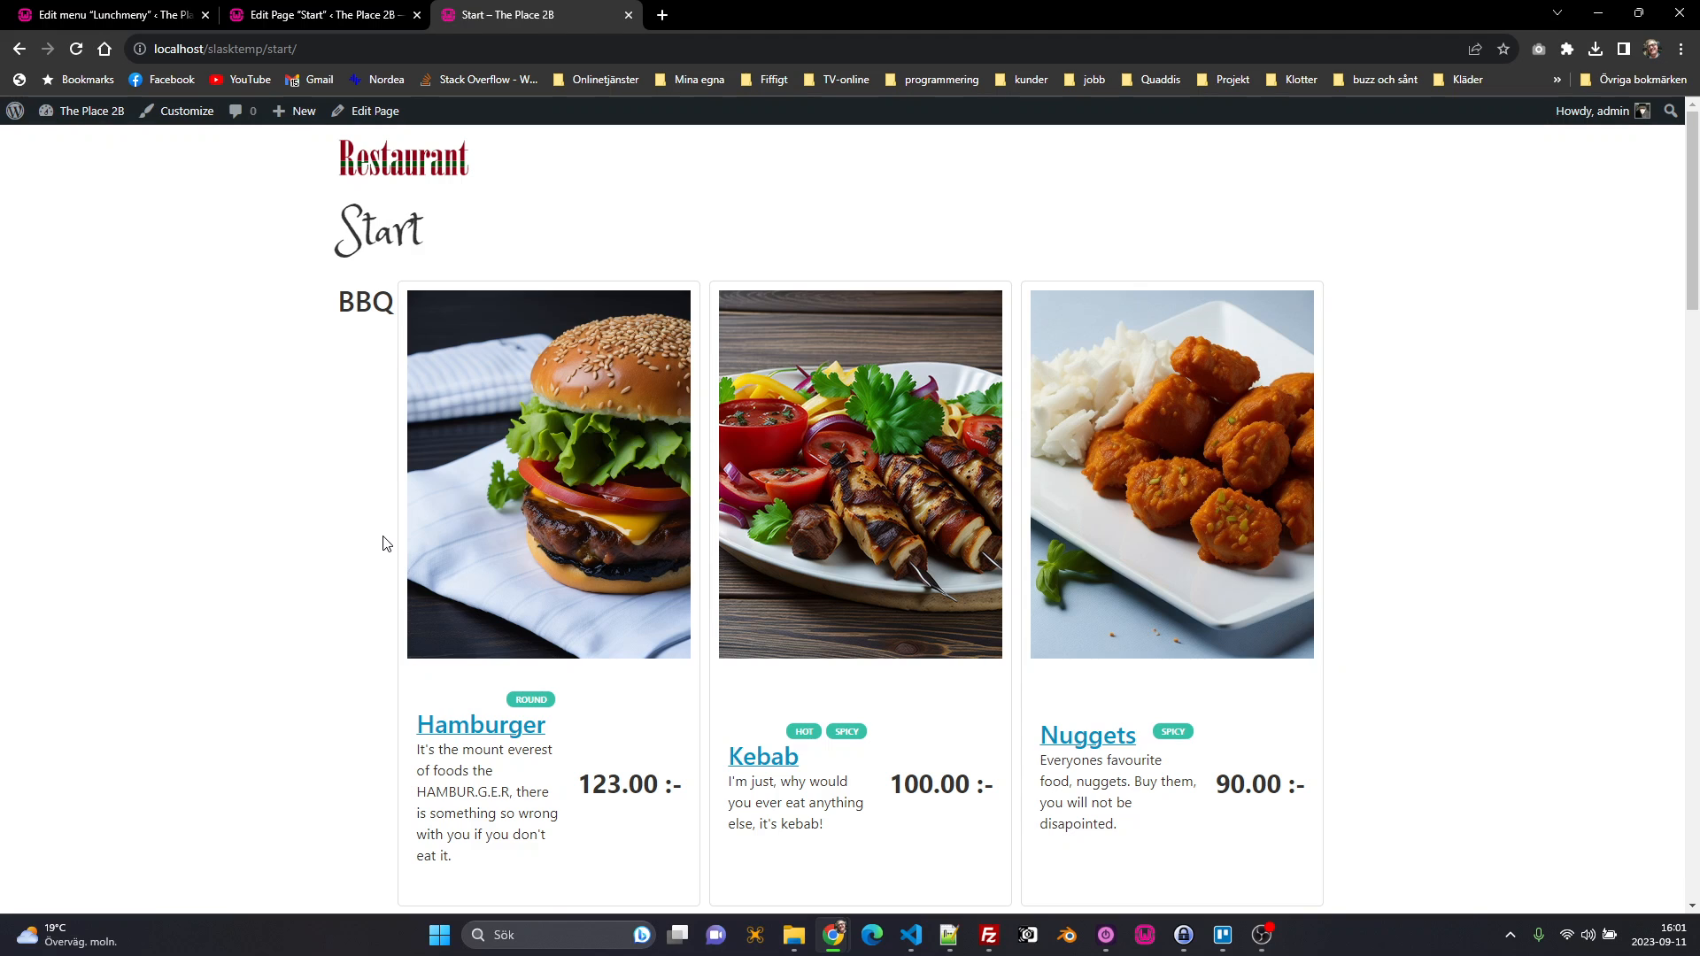
Step: Delete the BBQ heading element with the browser inspector and look through the boxy dish layout
right_click(358, 303)
click(407, 588)
scroll(407, 560, down, 5)
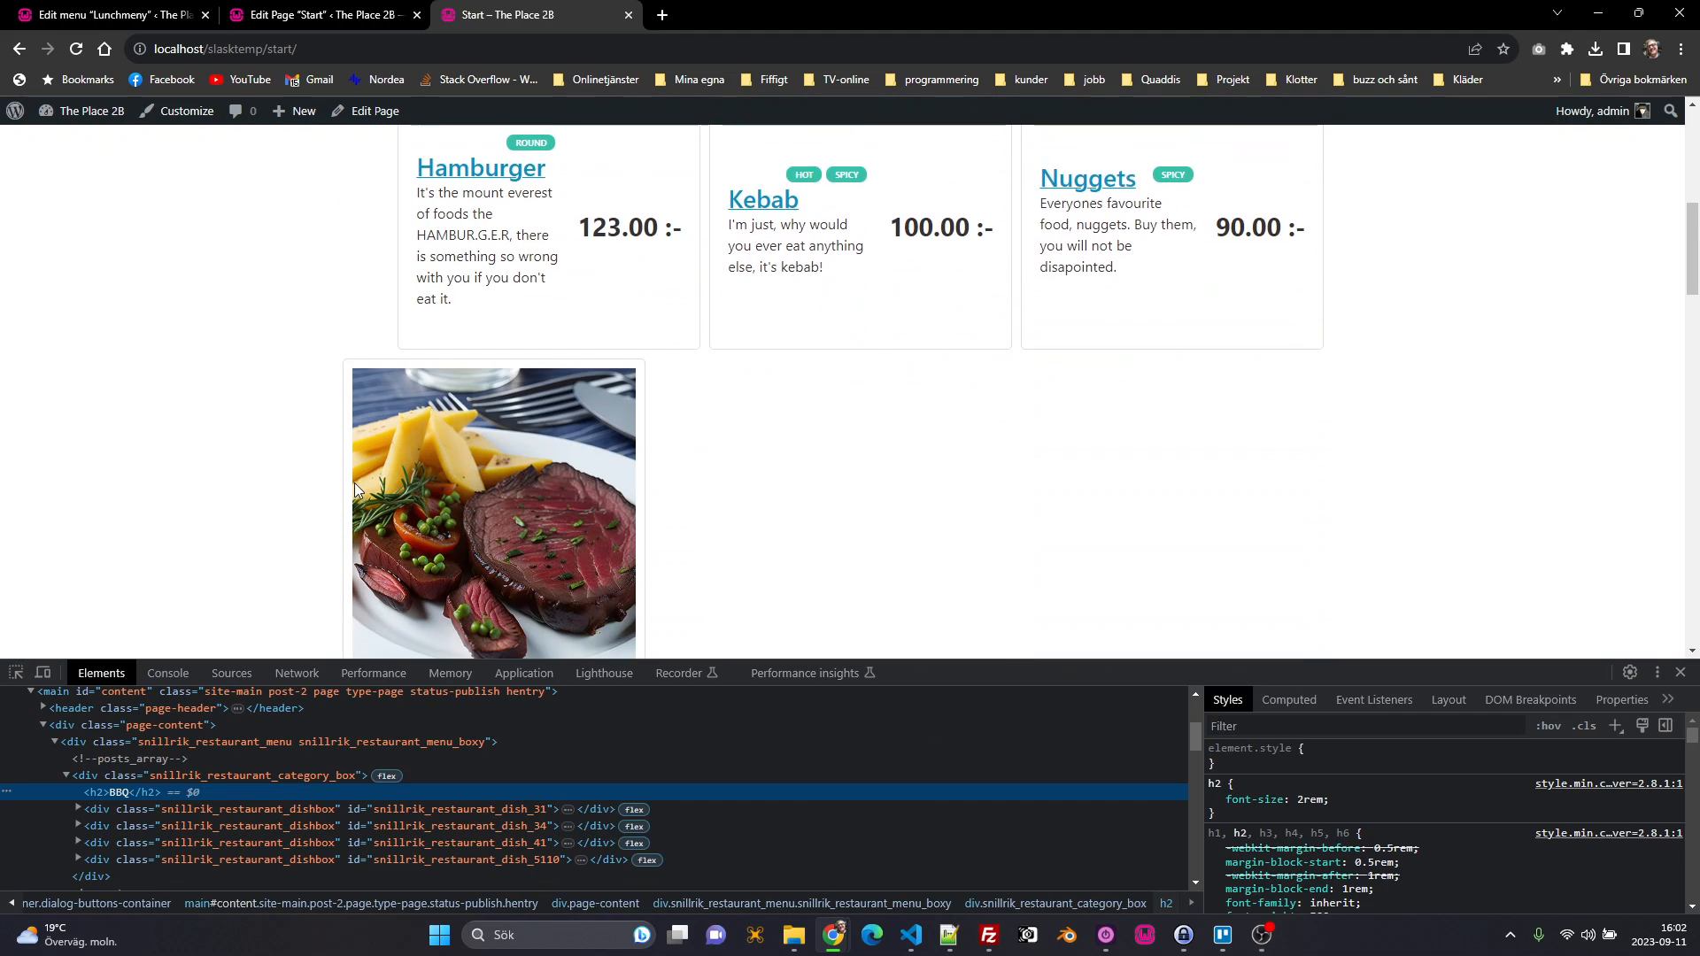
scroll(355, 482, down, 5)
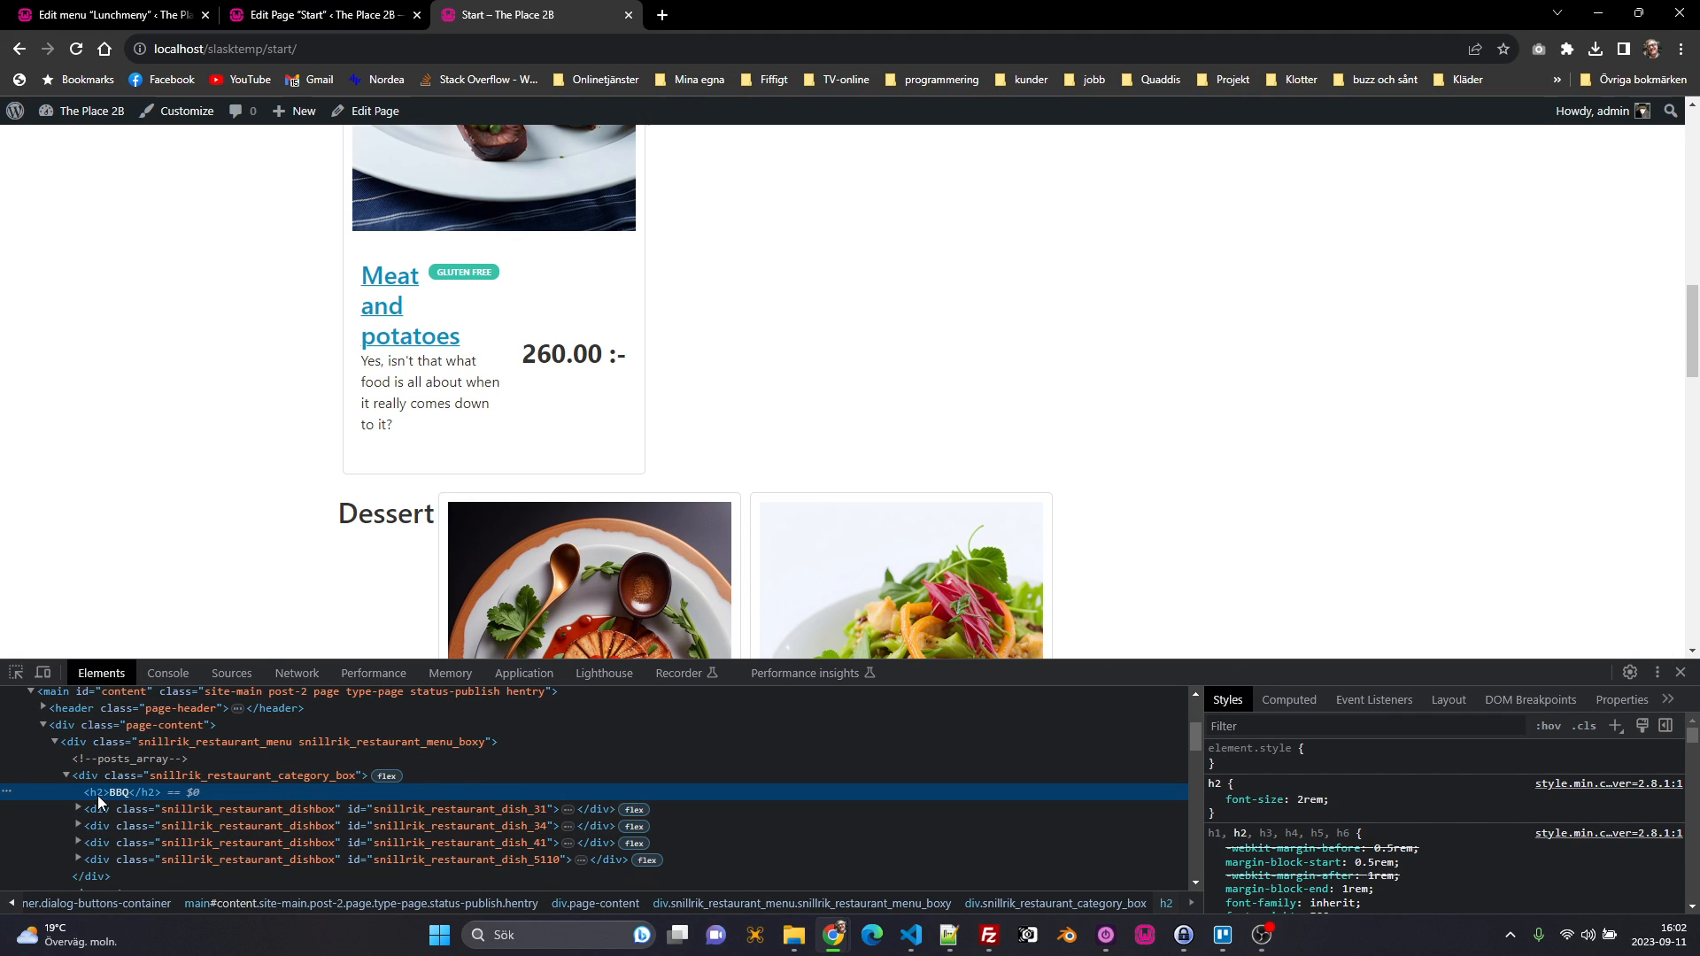
right_click(99, 802)
click(168, 462)
scroll(556, 455, up, 4)
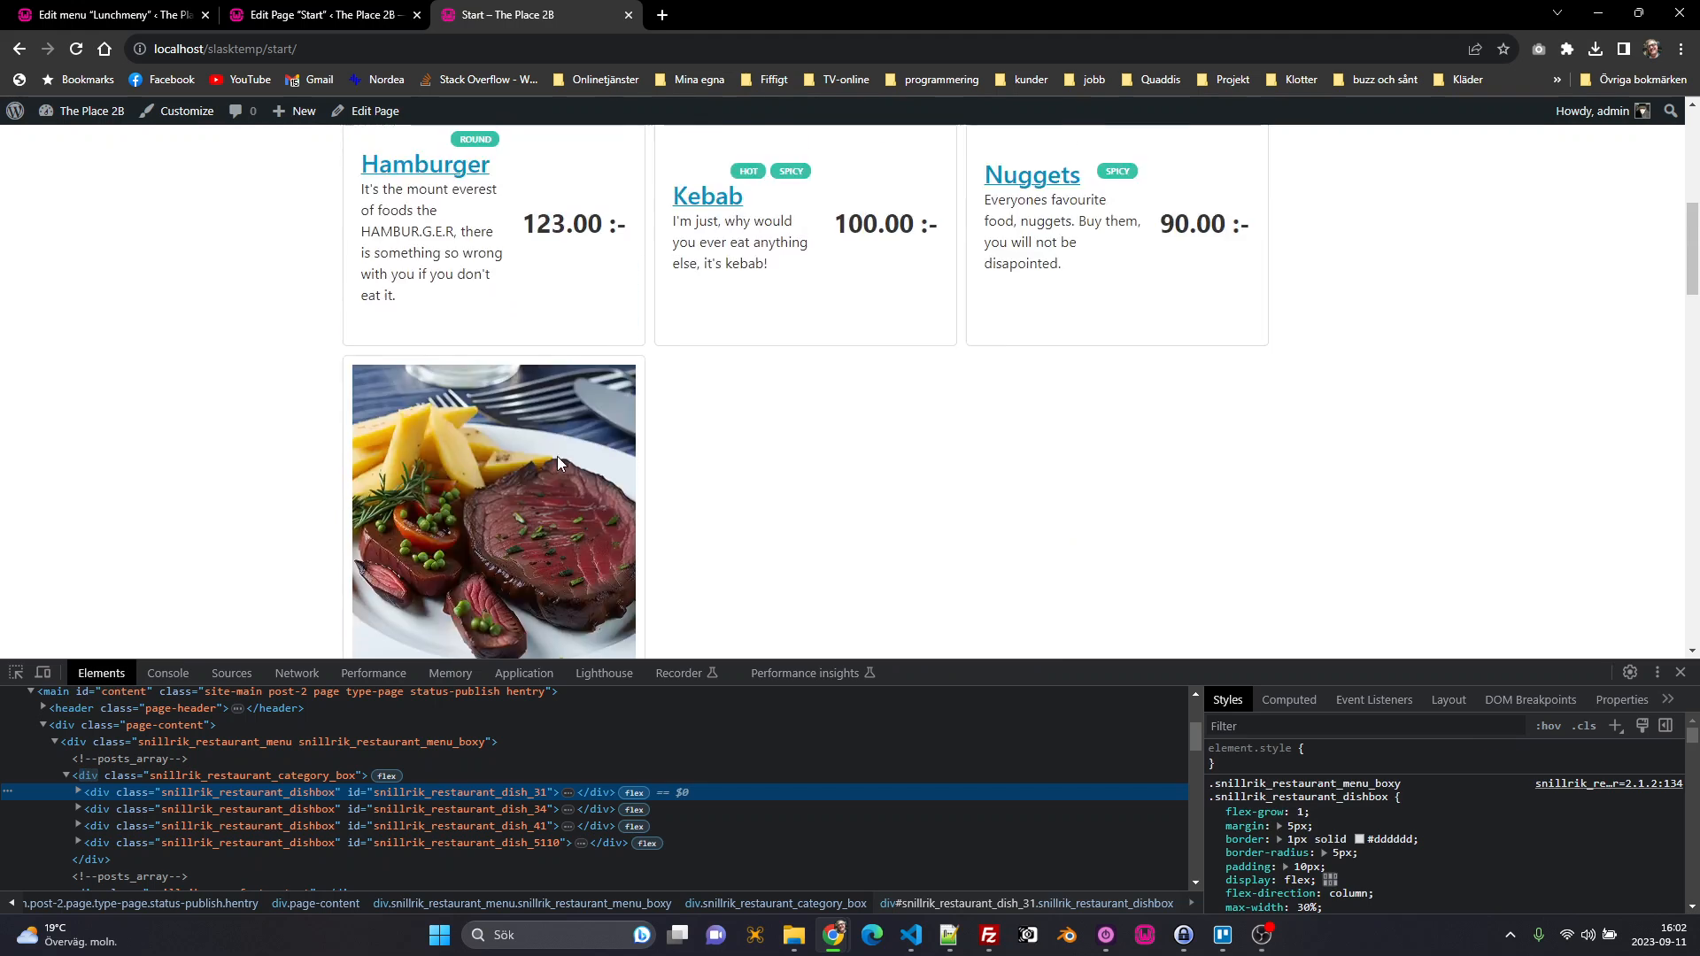
scroll(556, 455, up, 6)
scroll(556, 455, down, 9)
scroll(556, 463, up, 8)
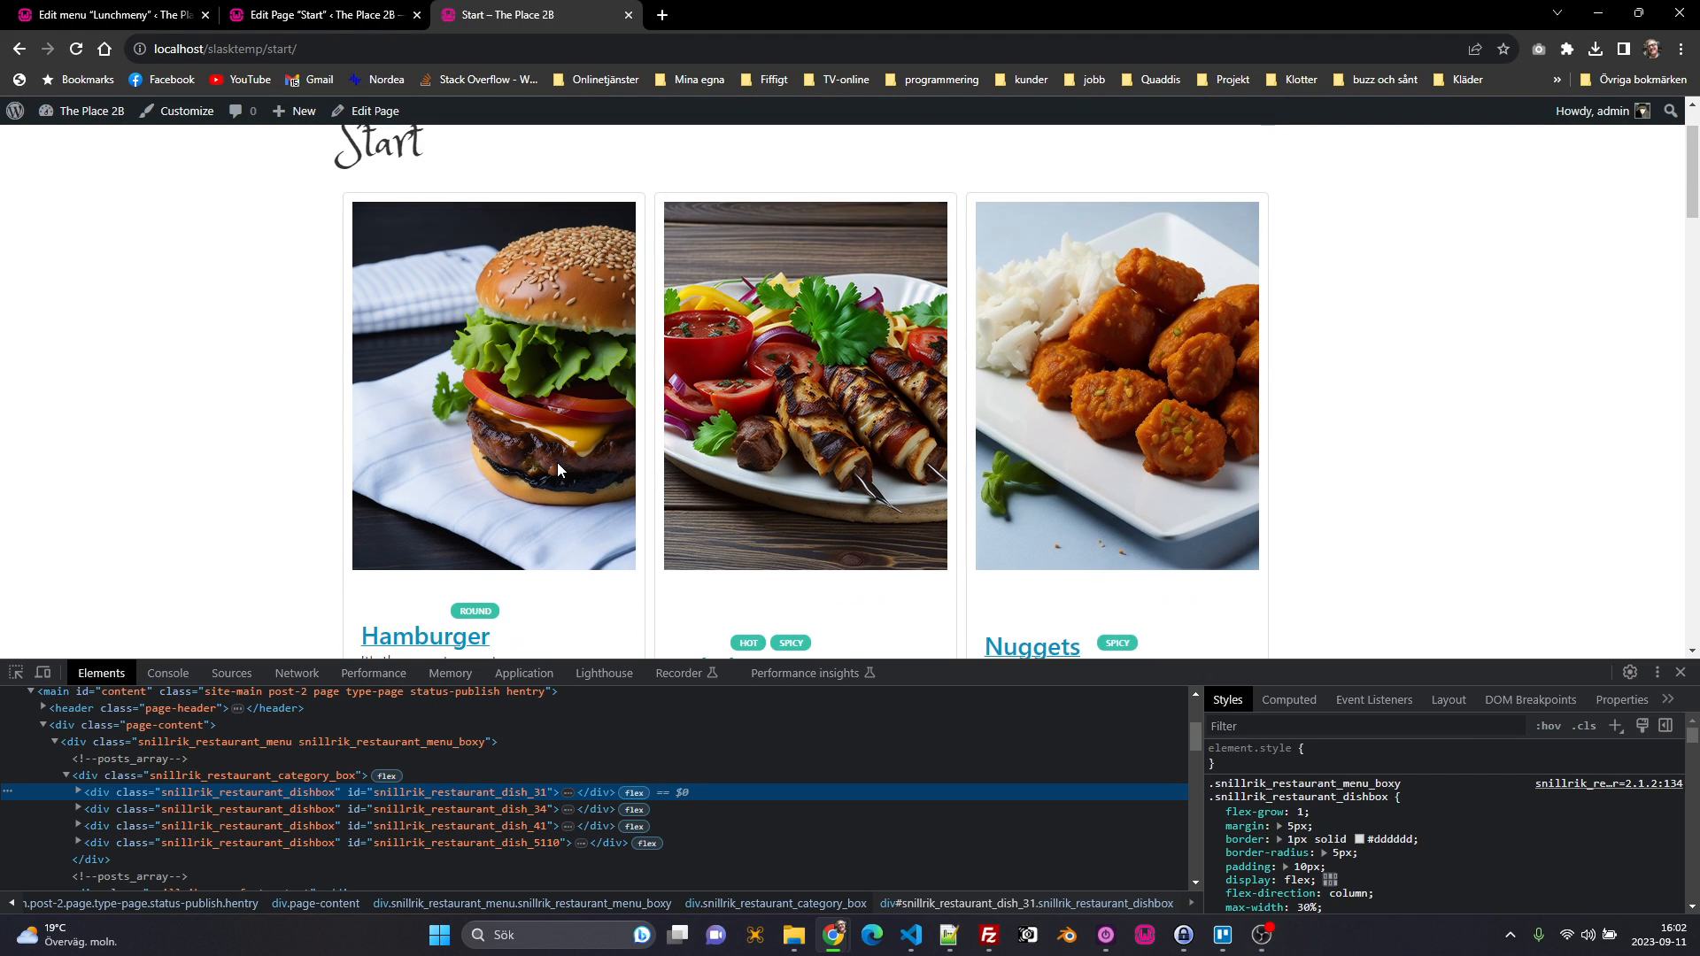
scroll(556, 462, down, 2)
Step: Remove the menu_style attribute from the Start page shortcode, update the page and view the published Start page
click(302, 16)
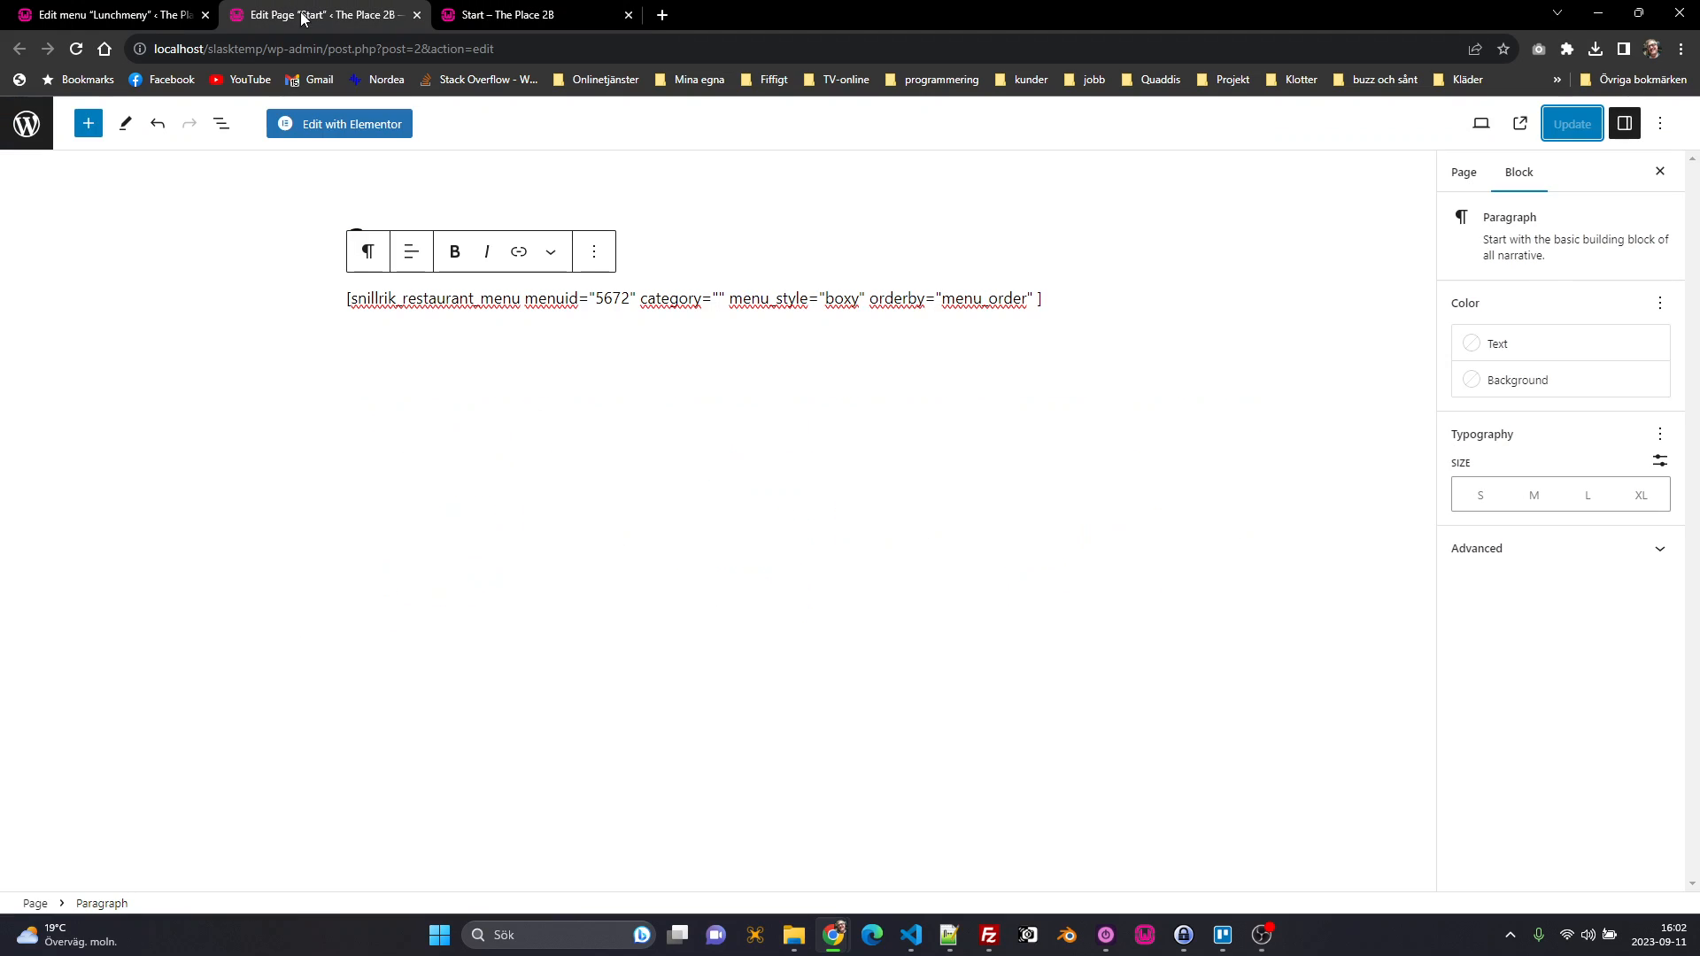
double_click(834, 300)
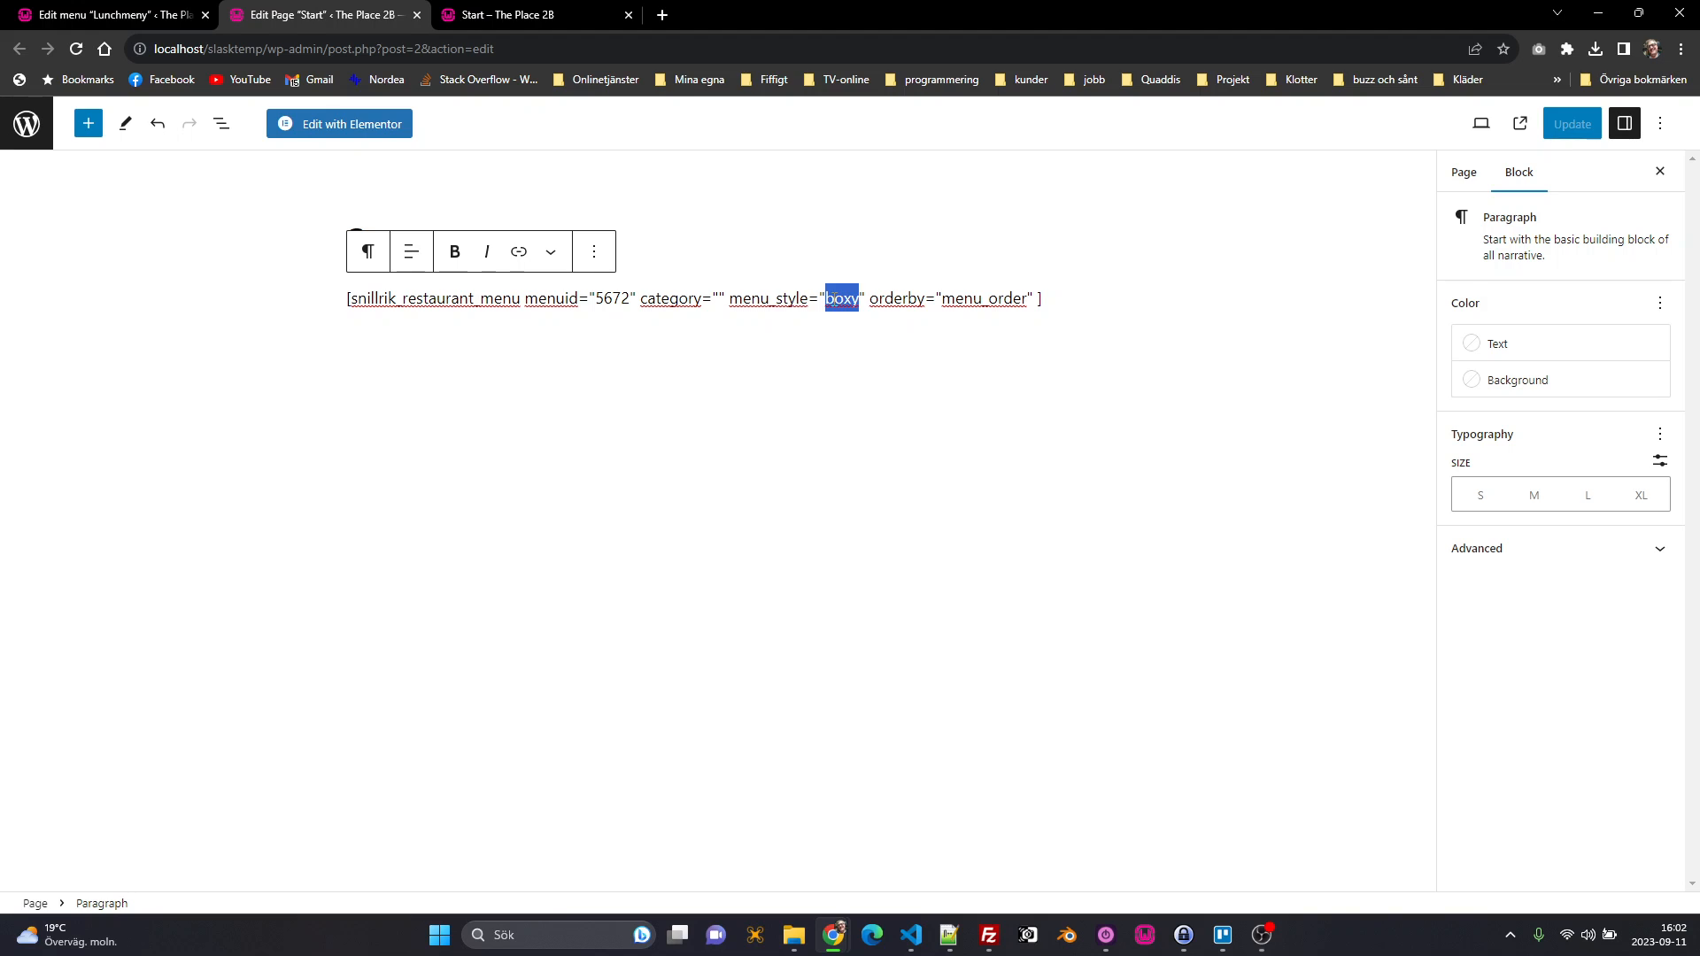
text(dof)
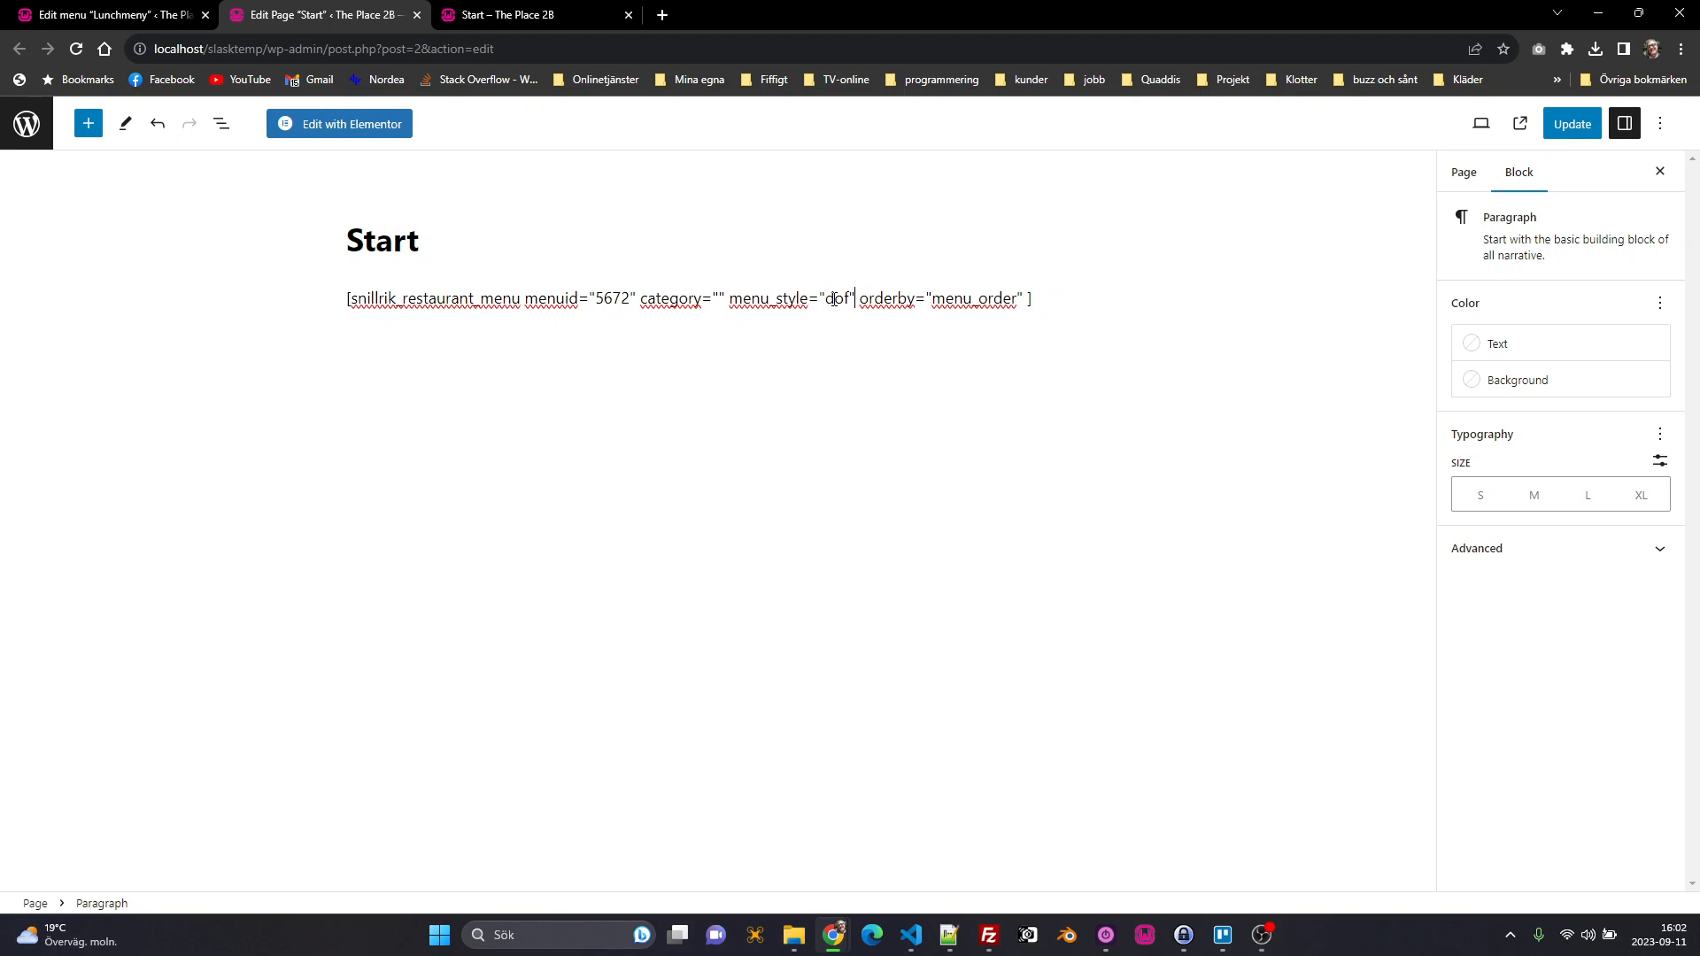
key(shift+Left)
key(shift+Left)
key(shift+Left)
key(shift+Left)
key(shift+Left)
key(shift+Left)
key(shift+Left)
key(shift+Left)
key(shift+Left)
key(shift+Left)
key(shift+Left)
key(shift+Left)
key(shift+Left)
key(shift+Left)
key(shift+Left)
key(shift+Left)
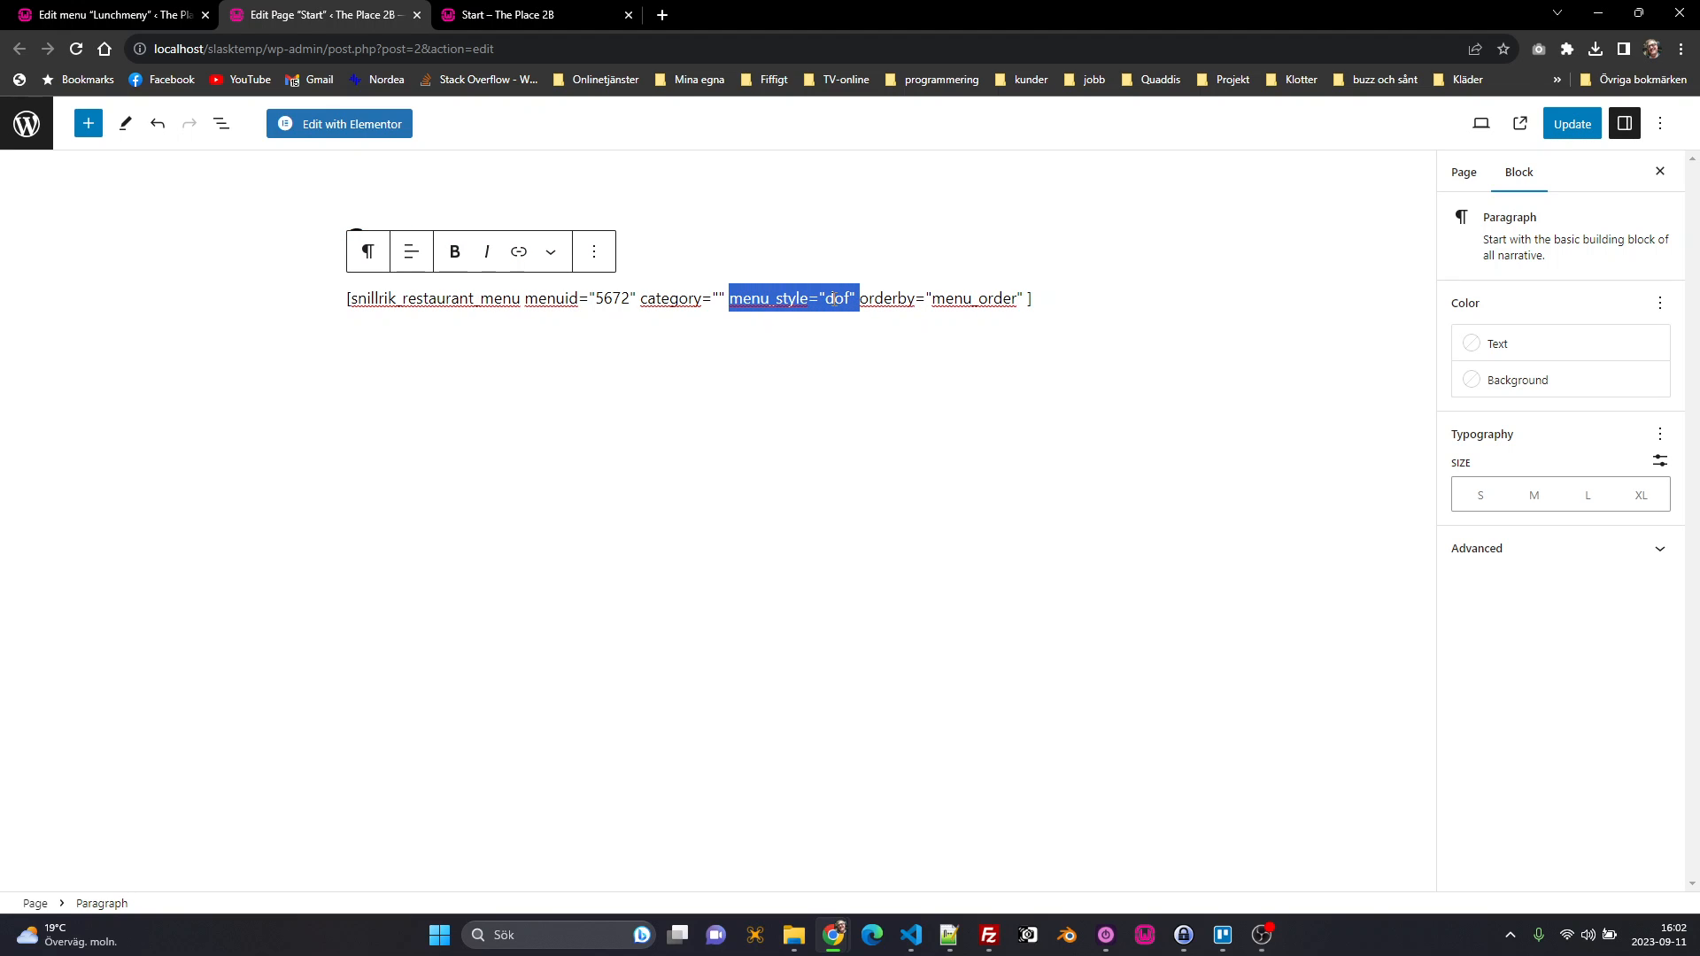
key(BackSpace)
click(1572, 124)
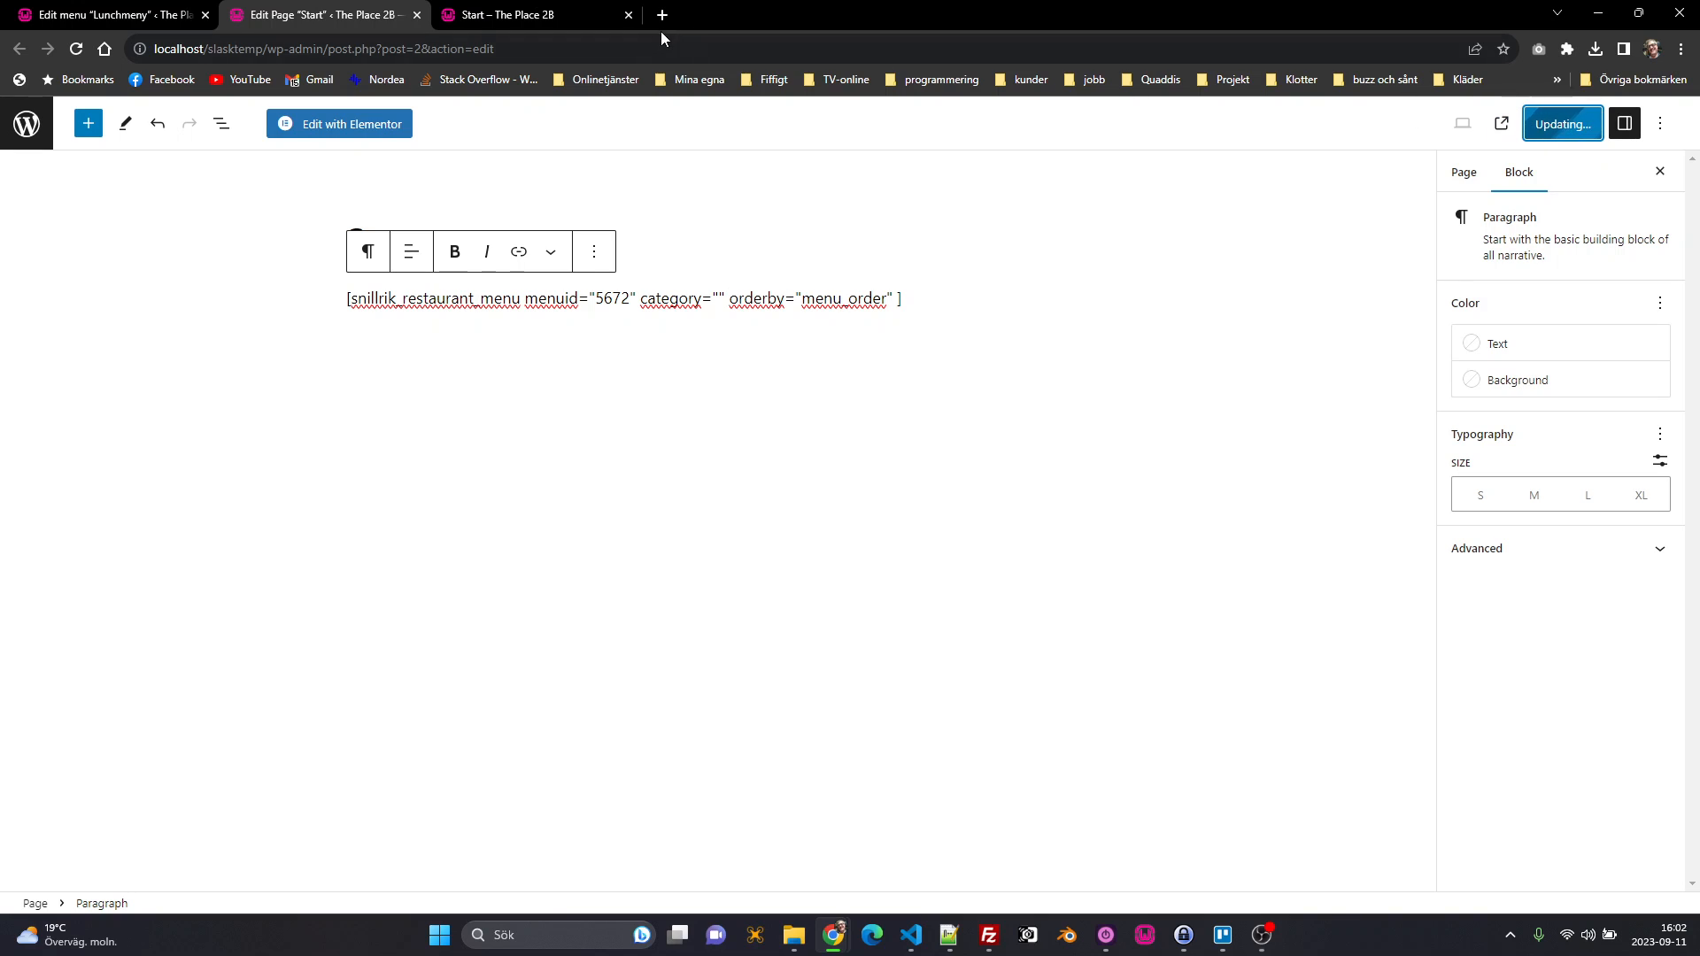
click(531, 14)
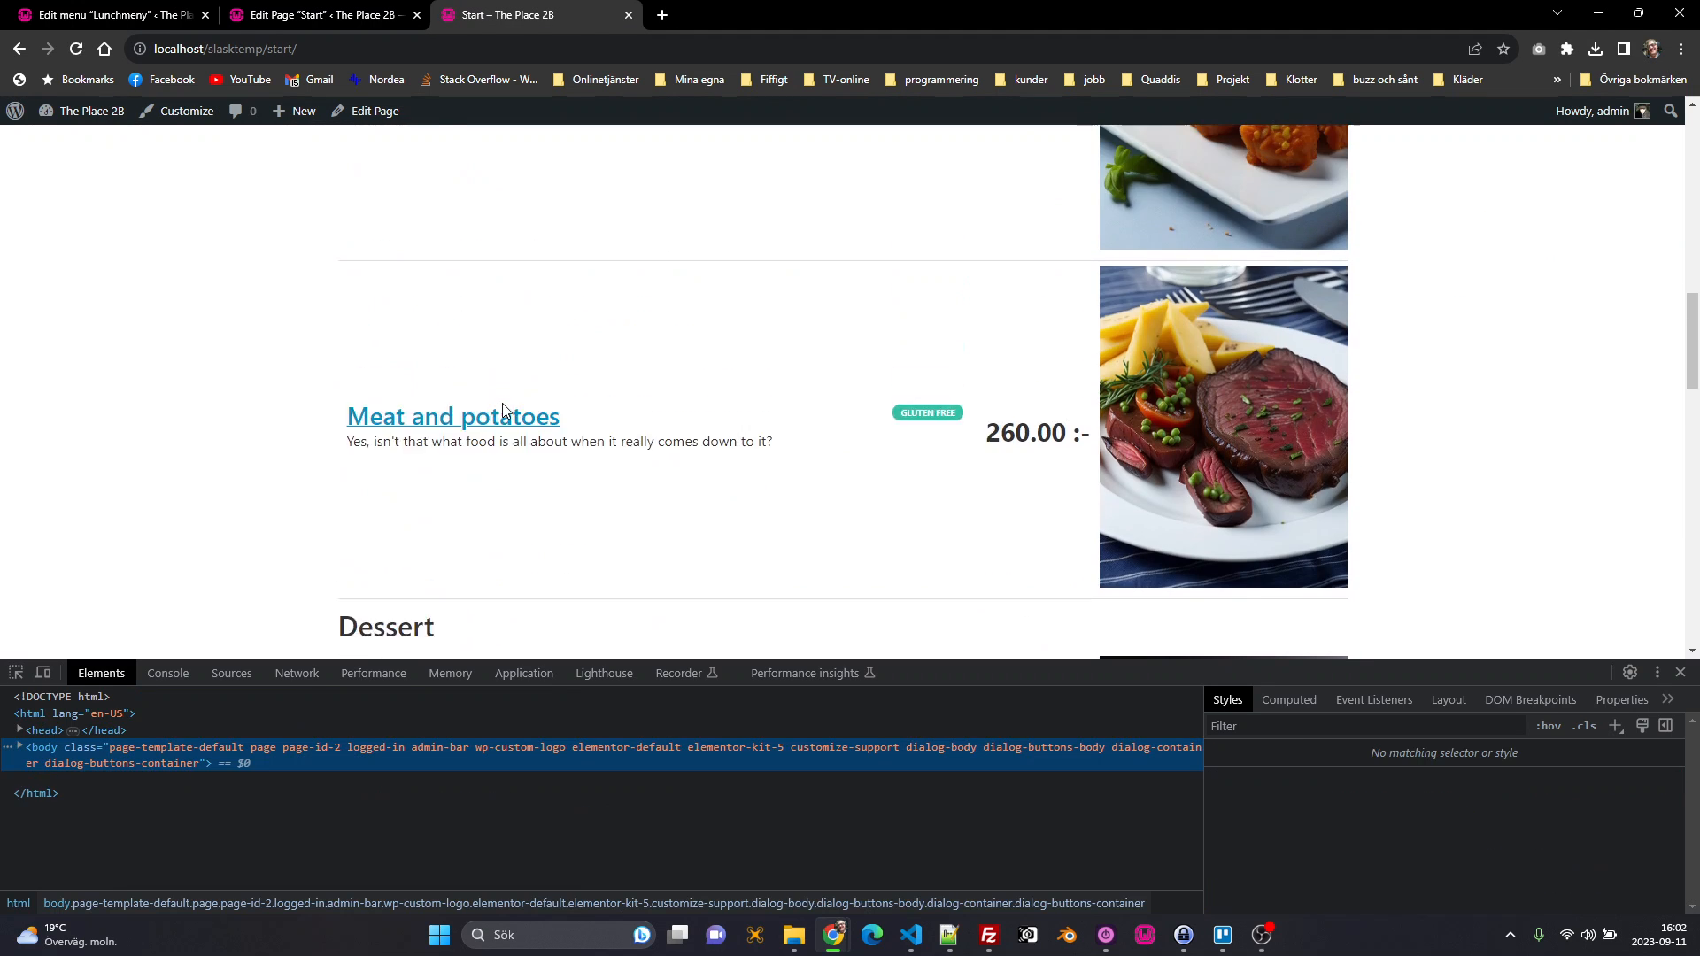
Step: Inspect the Hamburger dish on the Start page and select its snillrik_restaurant_dishbox_img container in the markup
scroll(502, 402, up, 15)
scroll(498, 414, down, 3)
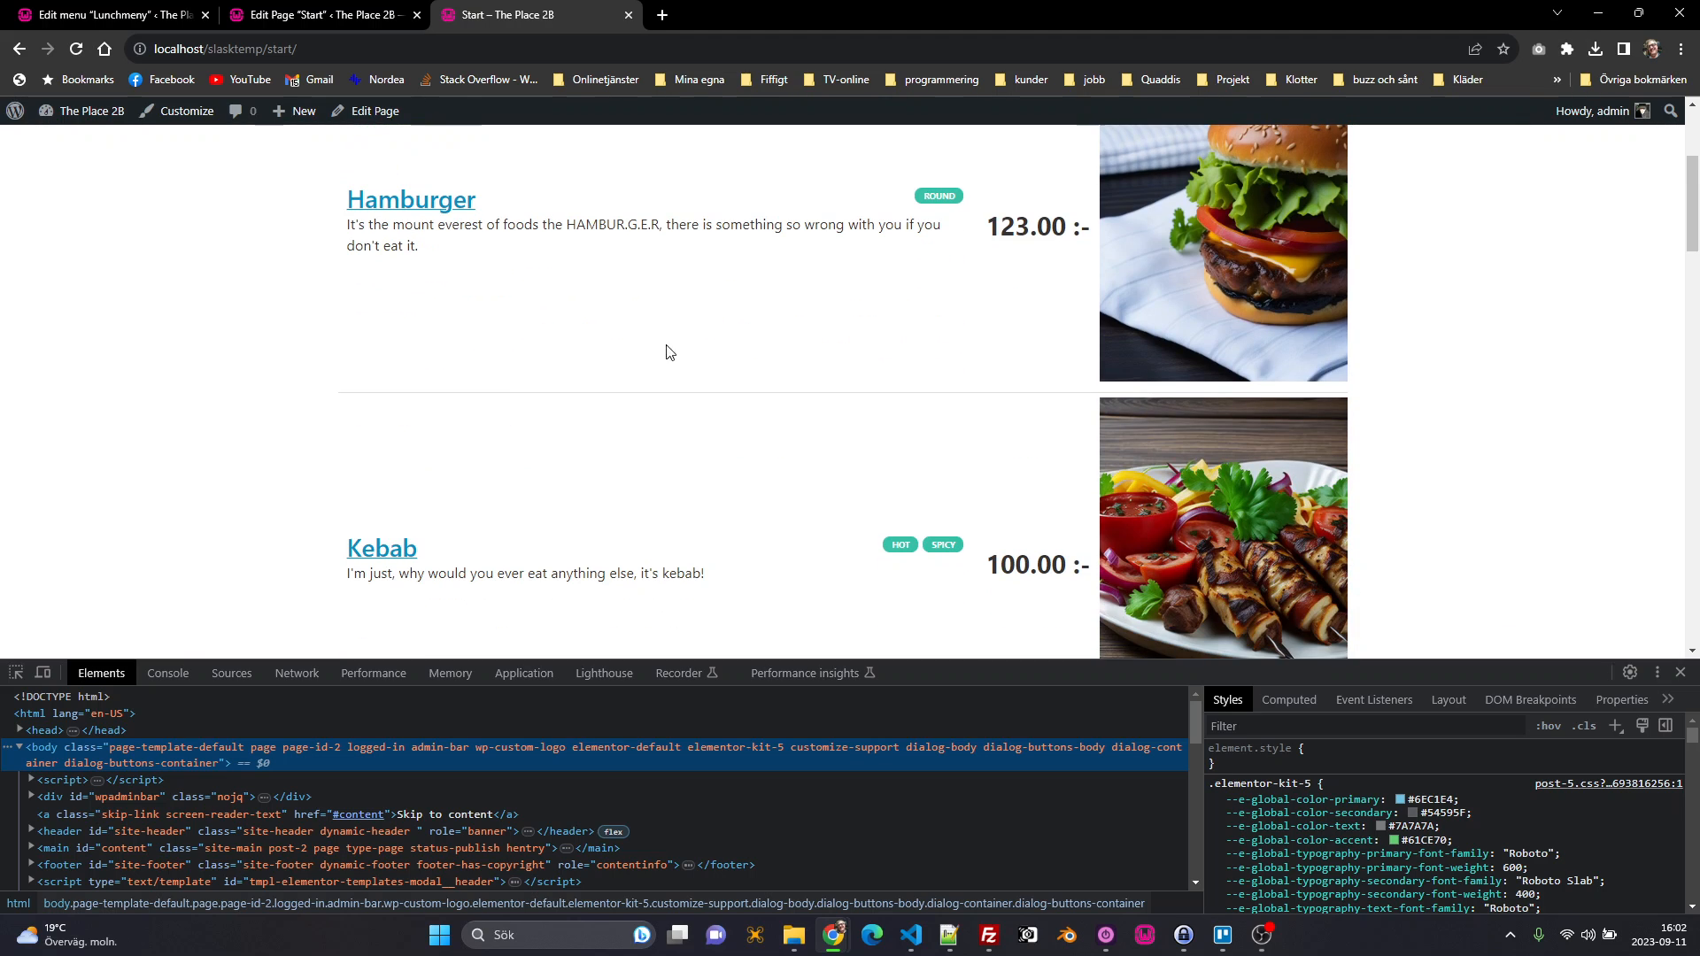
scroll(677, 496, up, 2)
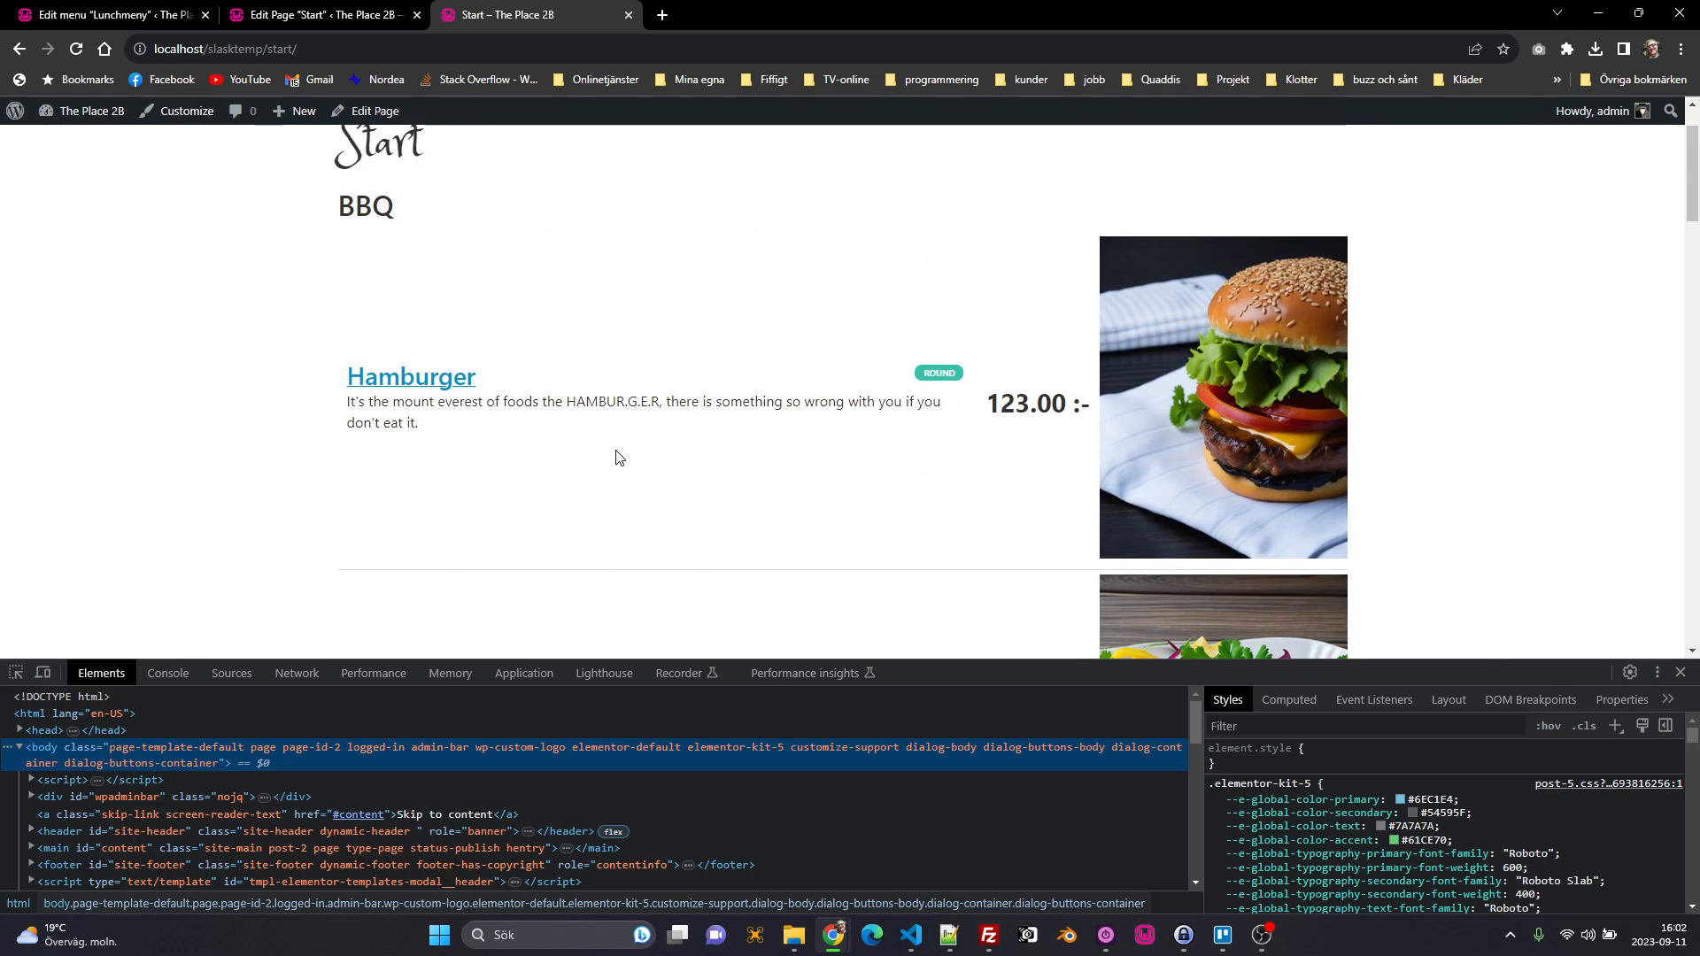
right_click(1192, 408)
right_click(811, 405)
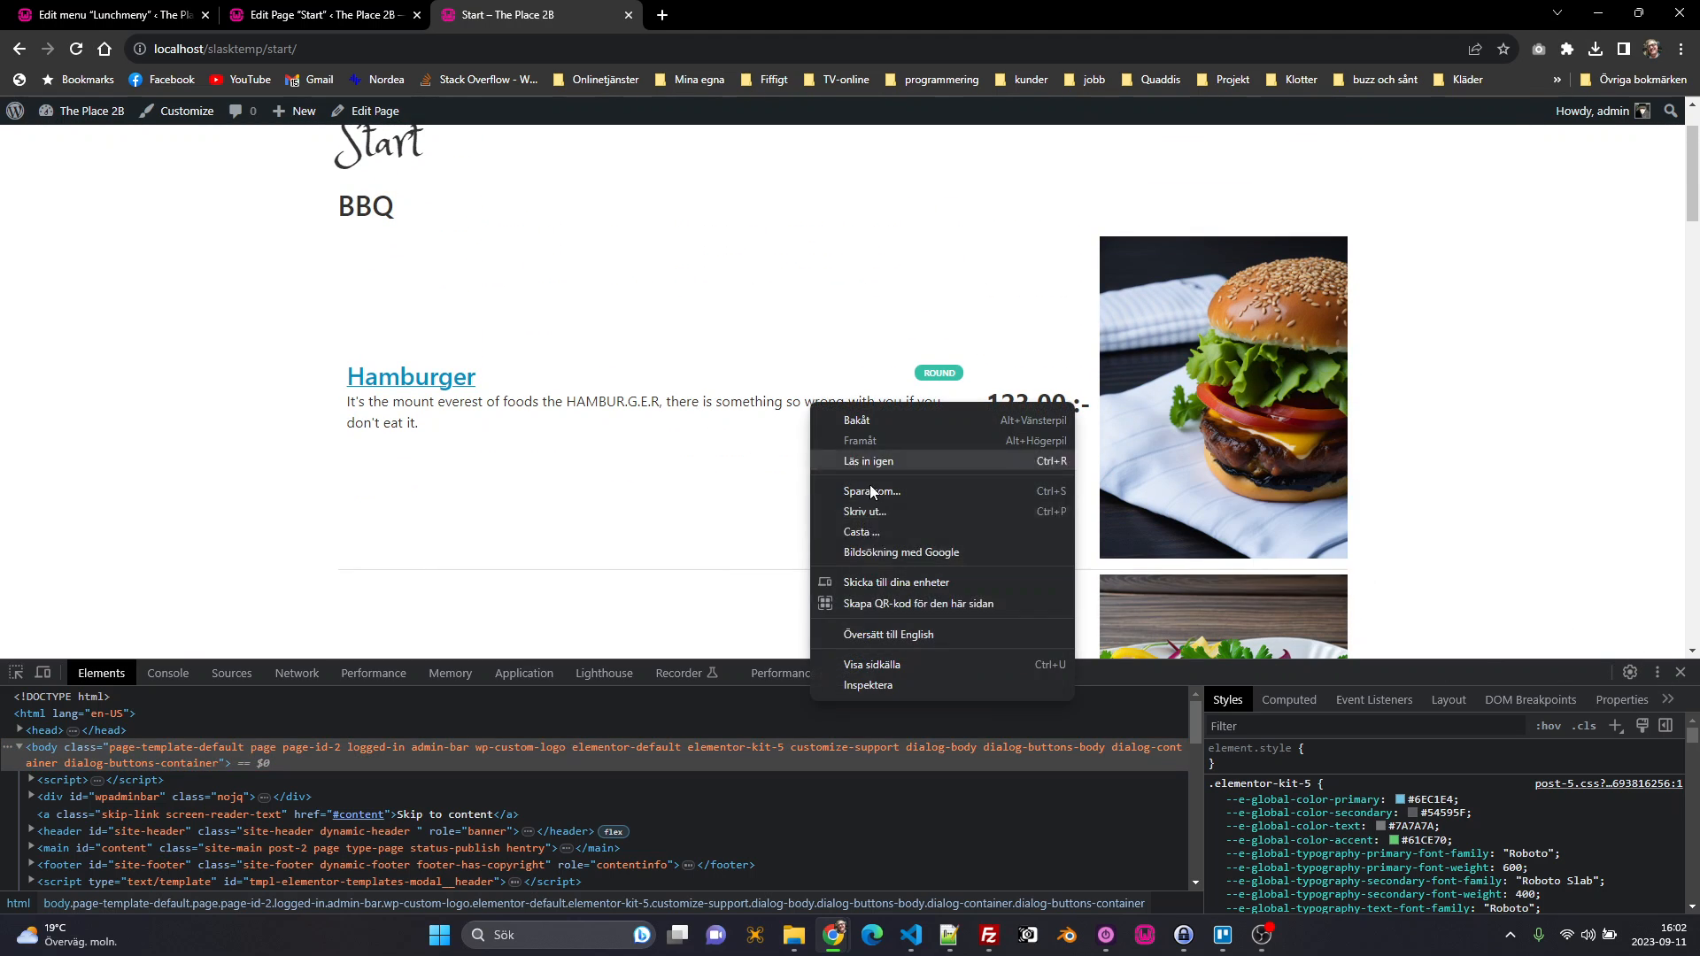
click(889, 687)
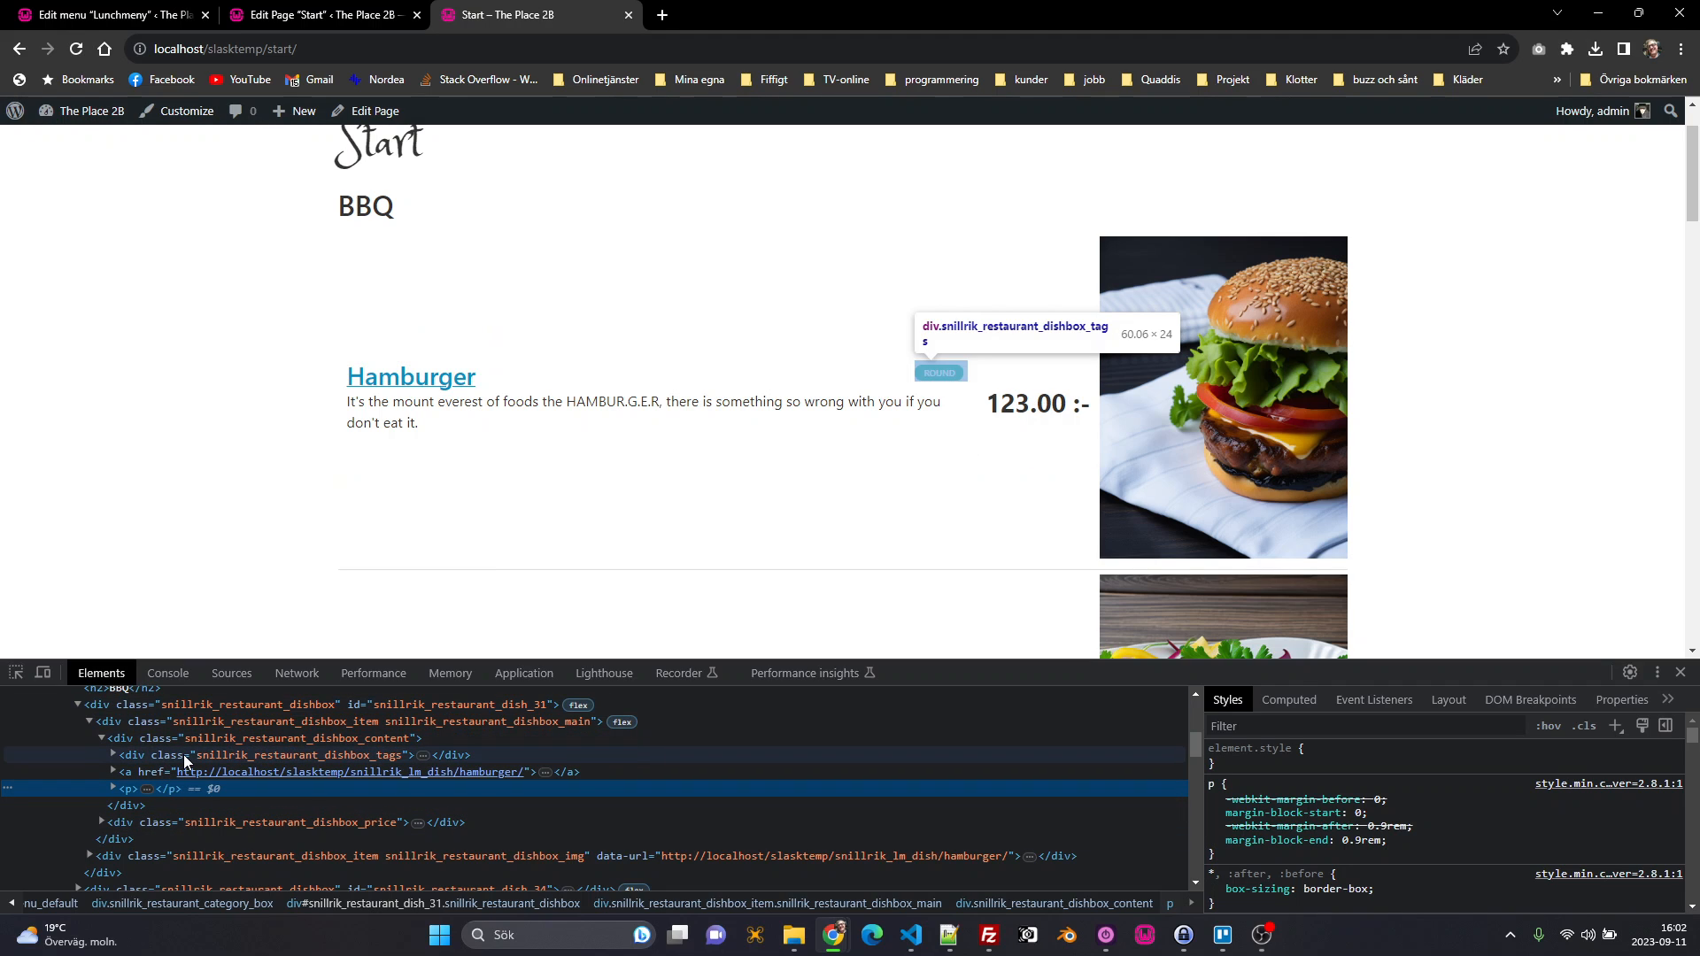
click(183, 859)
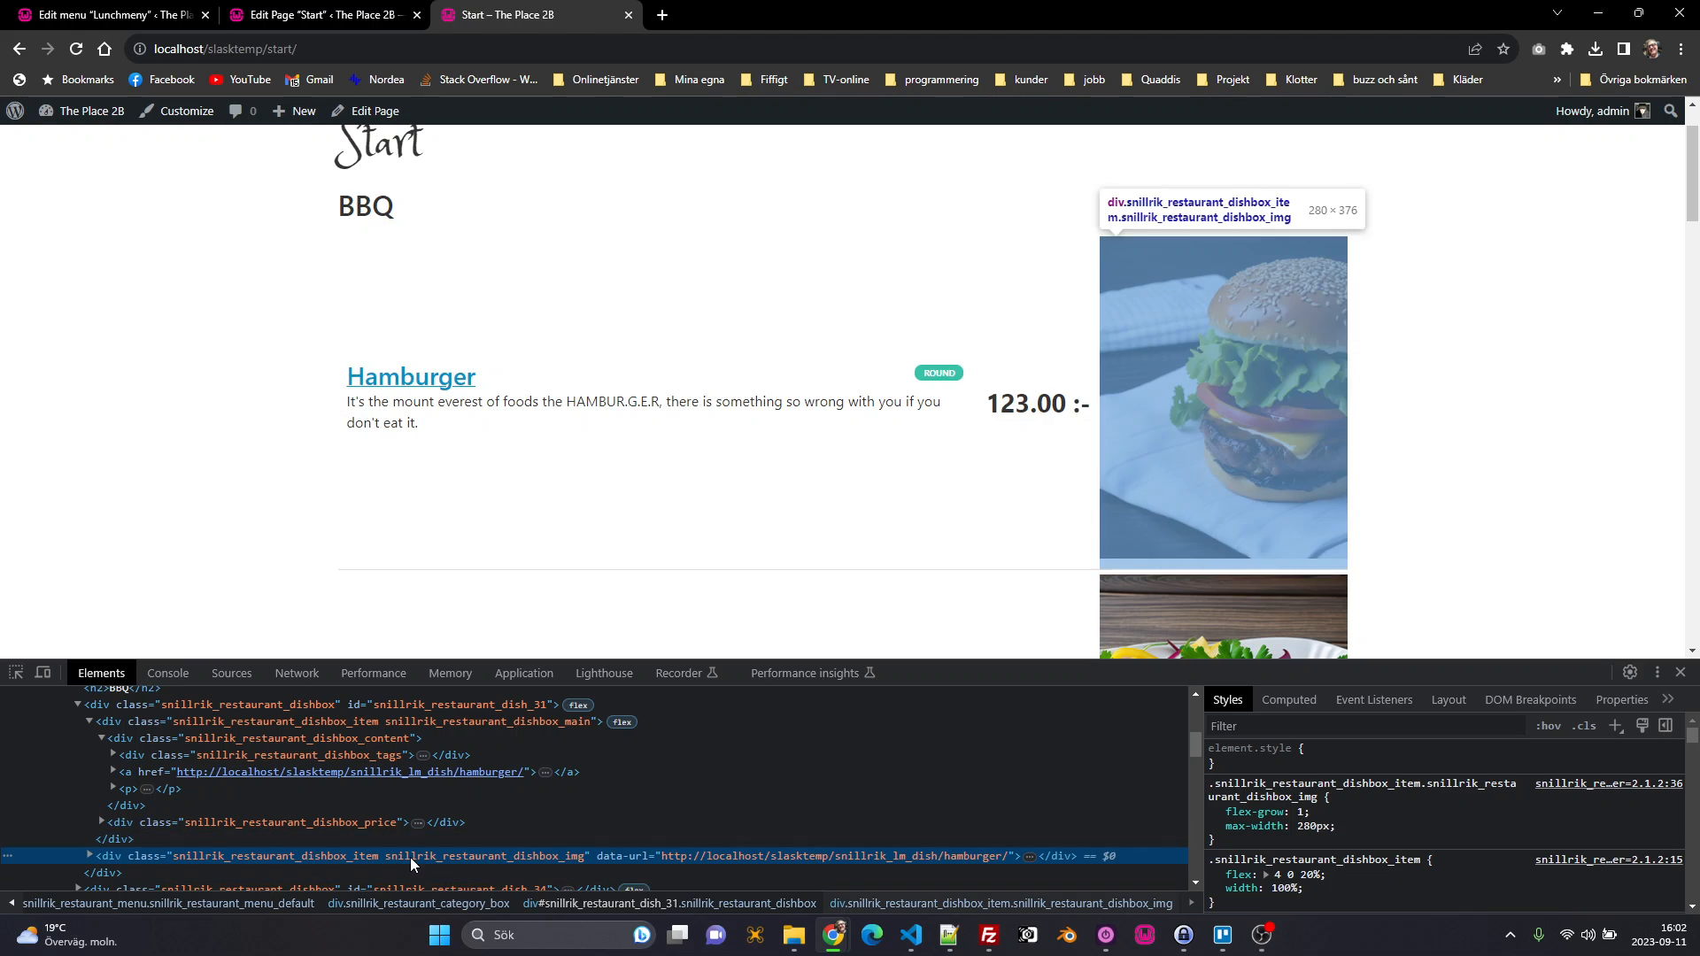
Step: Reduce the dish image container's max-width to 145px in the inspected styles
click(1298, 826)
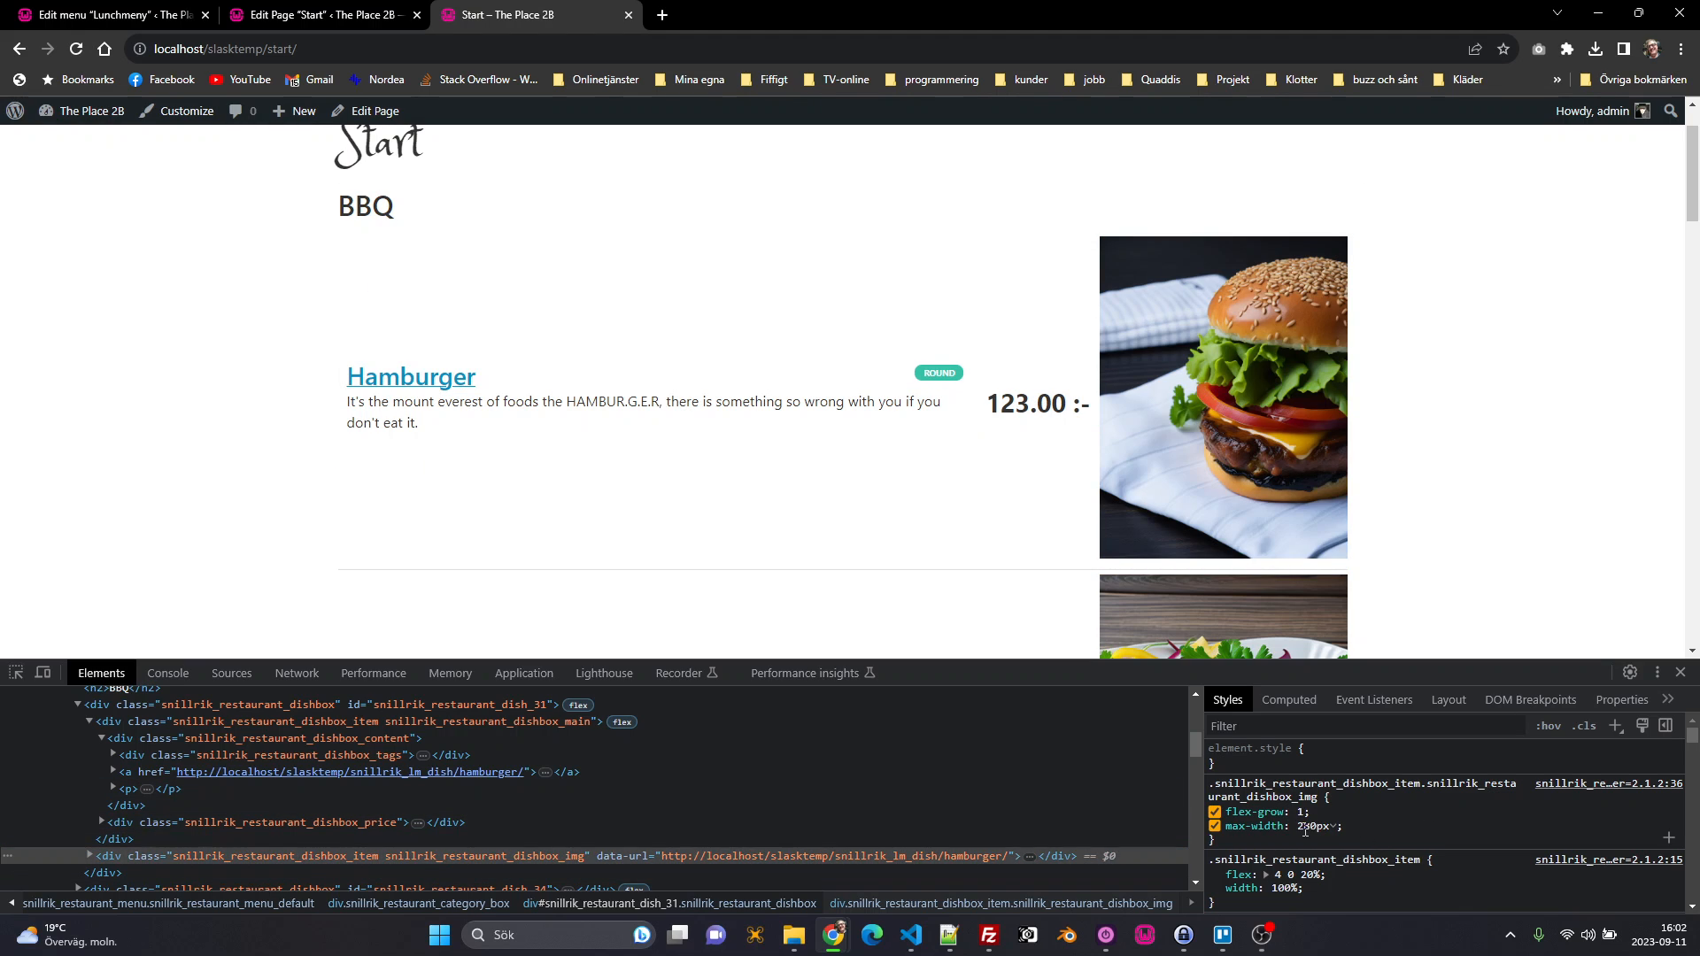
text(1)
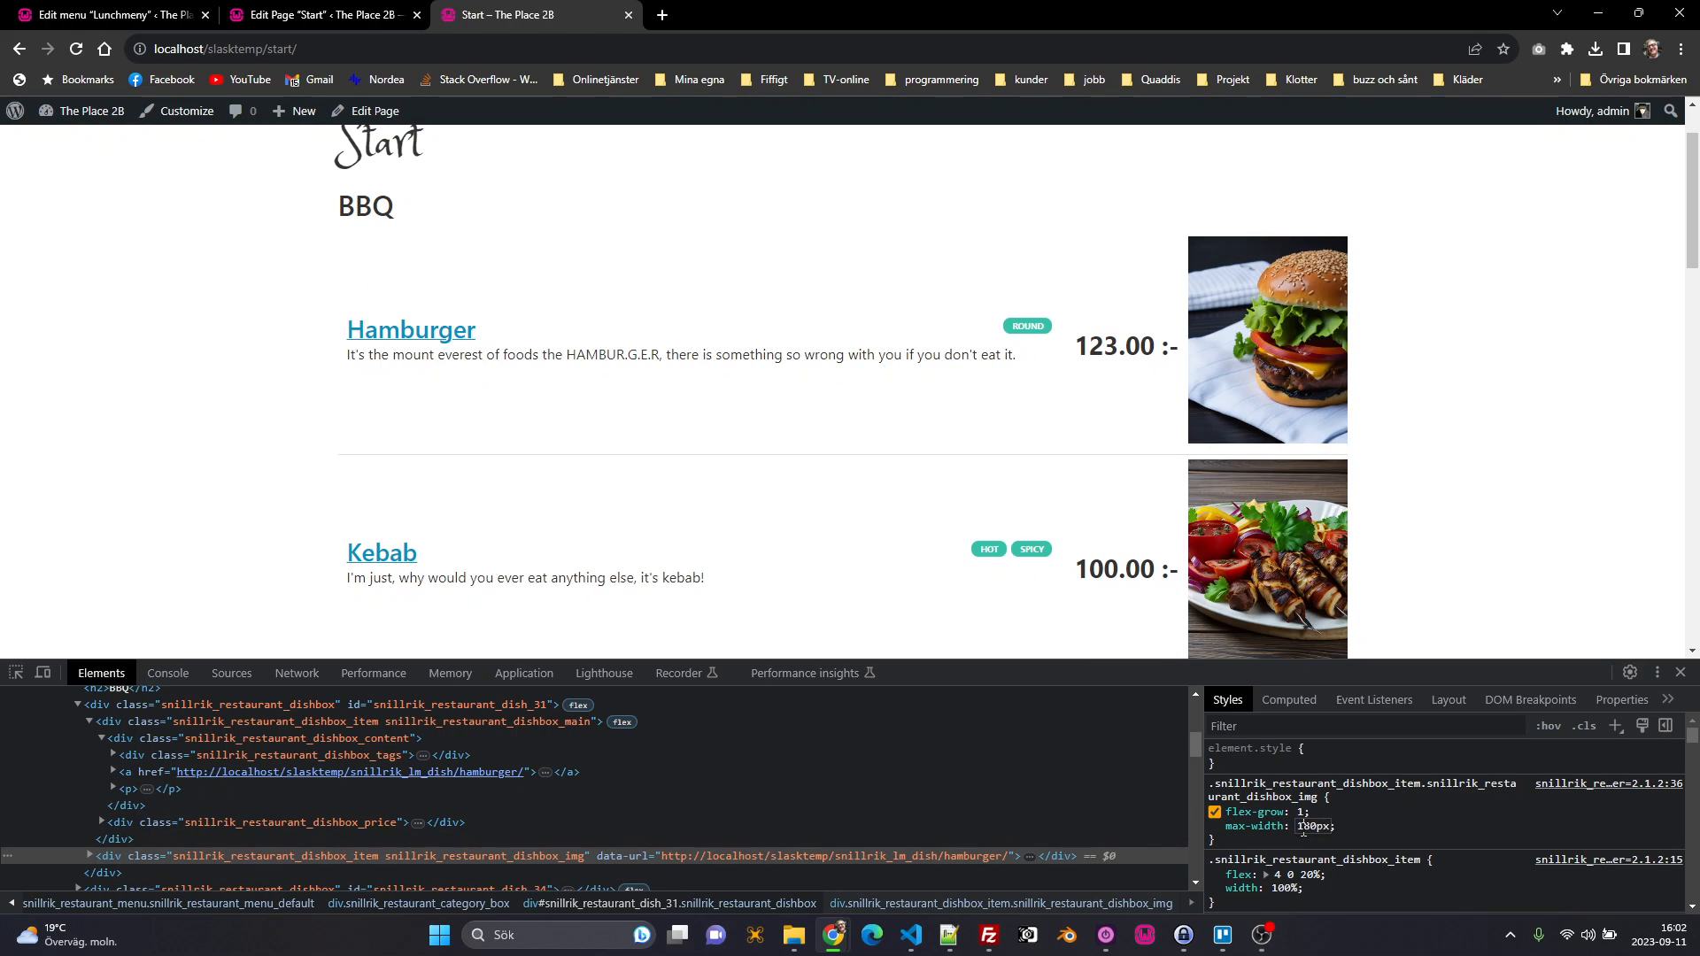
key(Down)
key(Down)
key(Down)
key(Down)
key(Down)
key(Down)
key(Down)
key(Down)
key(Down)
key(Down)
key(Down)
key(Down)
key(Down)
key(Down)
key(Down)
key(Down)
key(Down)
key(Down)
key(Down)
key(Down)
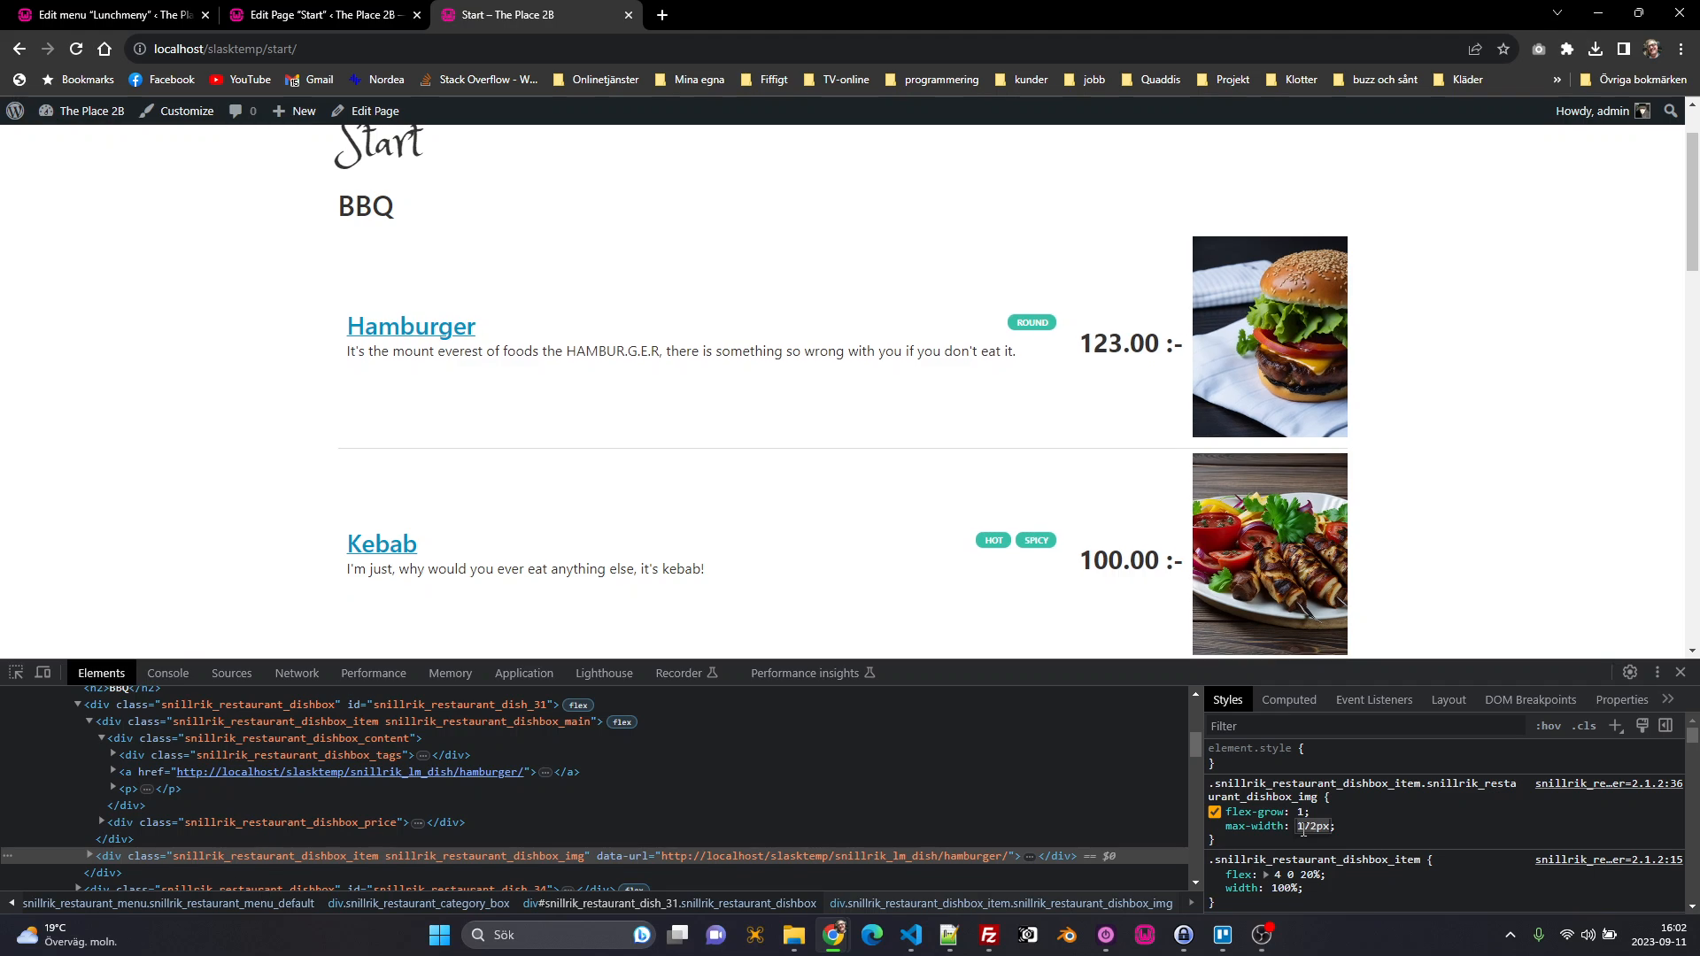
key(Up)
key(Up)
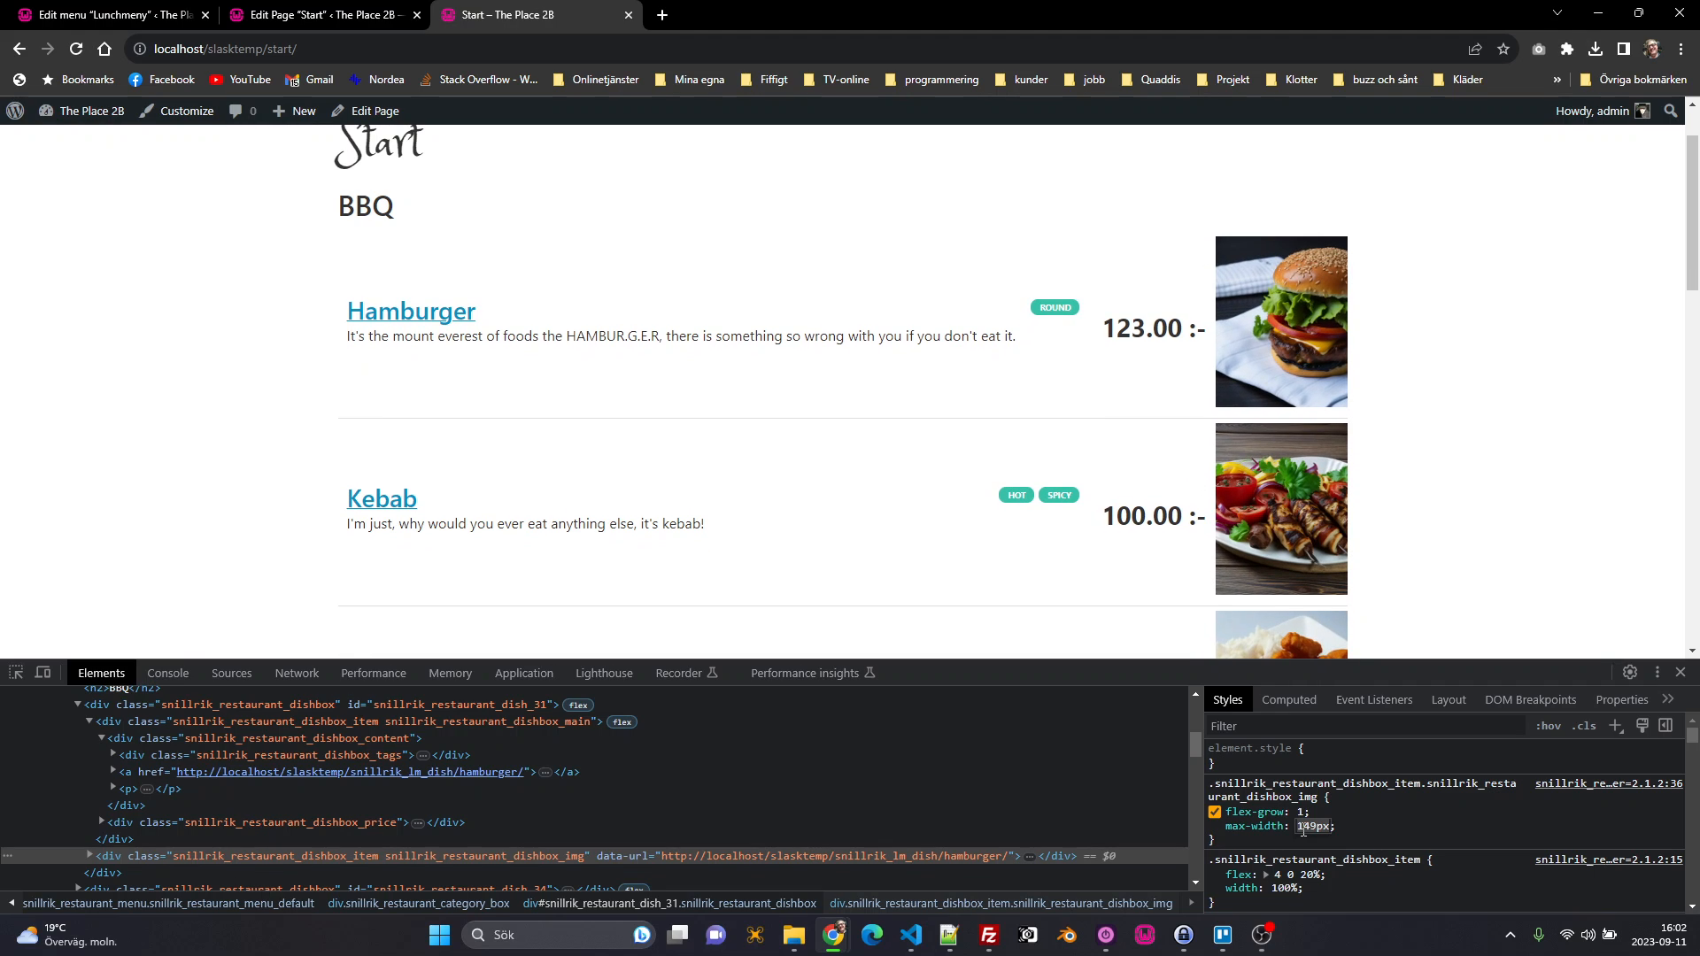
key(Down)
key(Down)
key(Down)
key(Down)
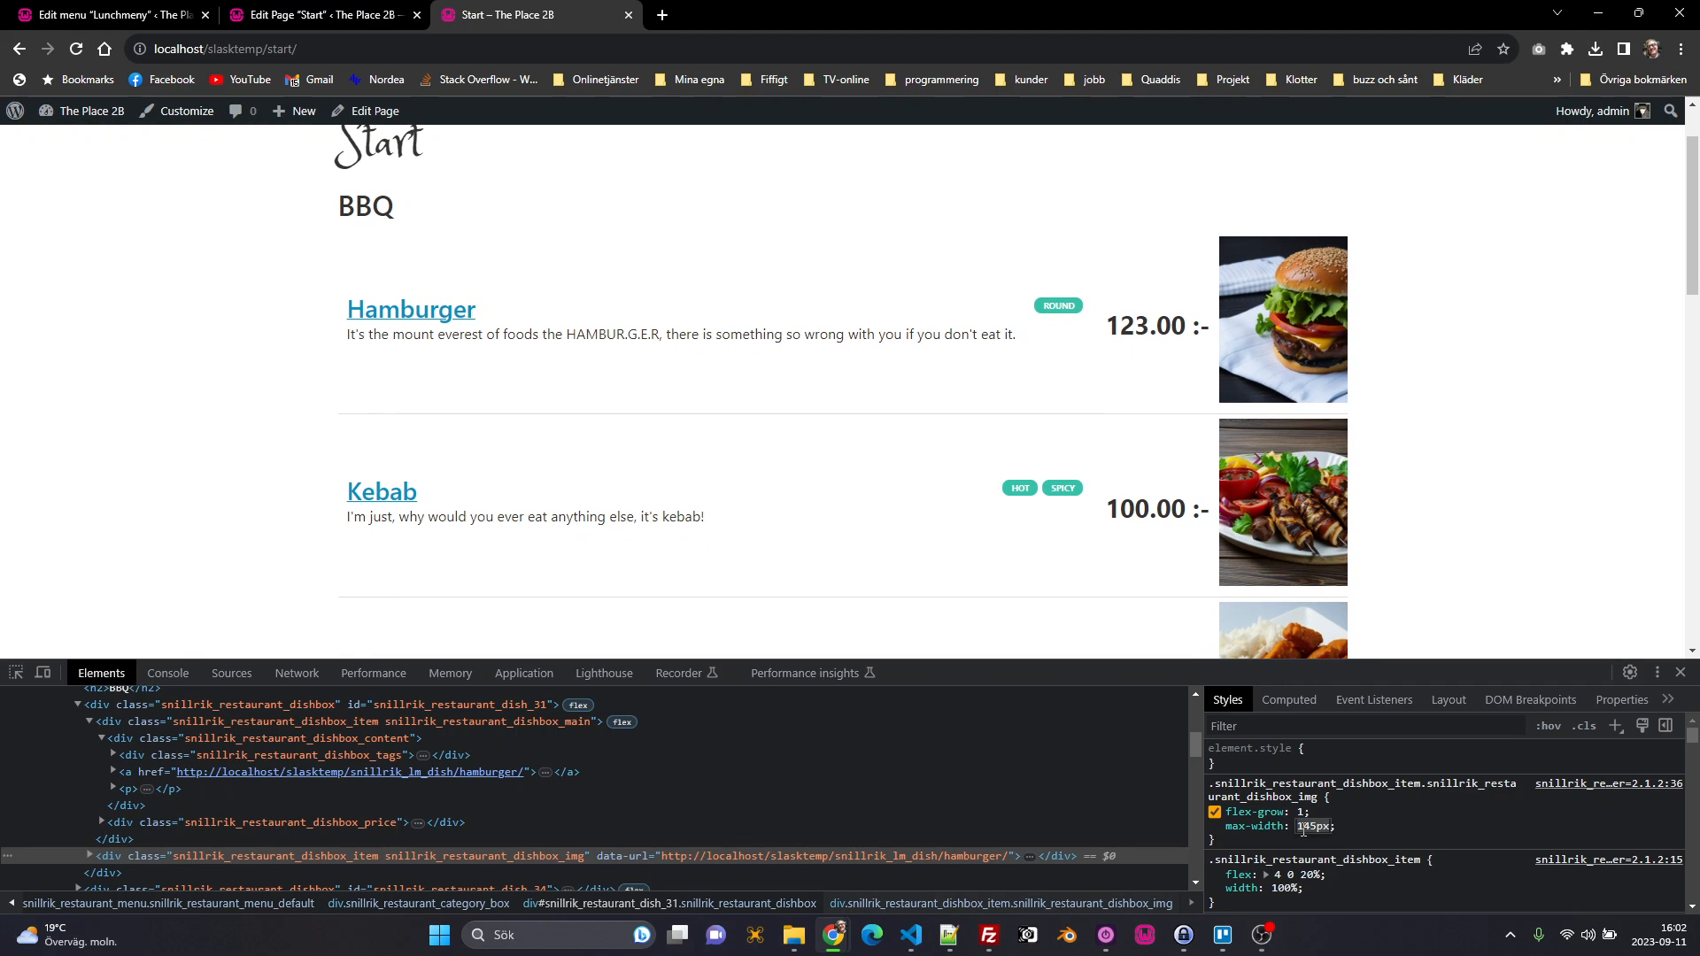
Step: Copy the dish image rule with max-width 145px into the site's Additional CSS, opening the Customizer in a new tab
click(1241, 841)
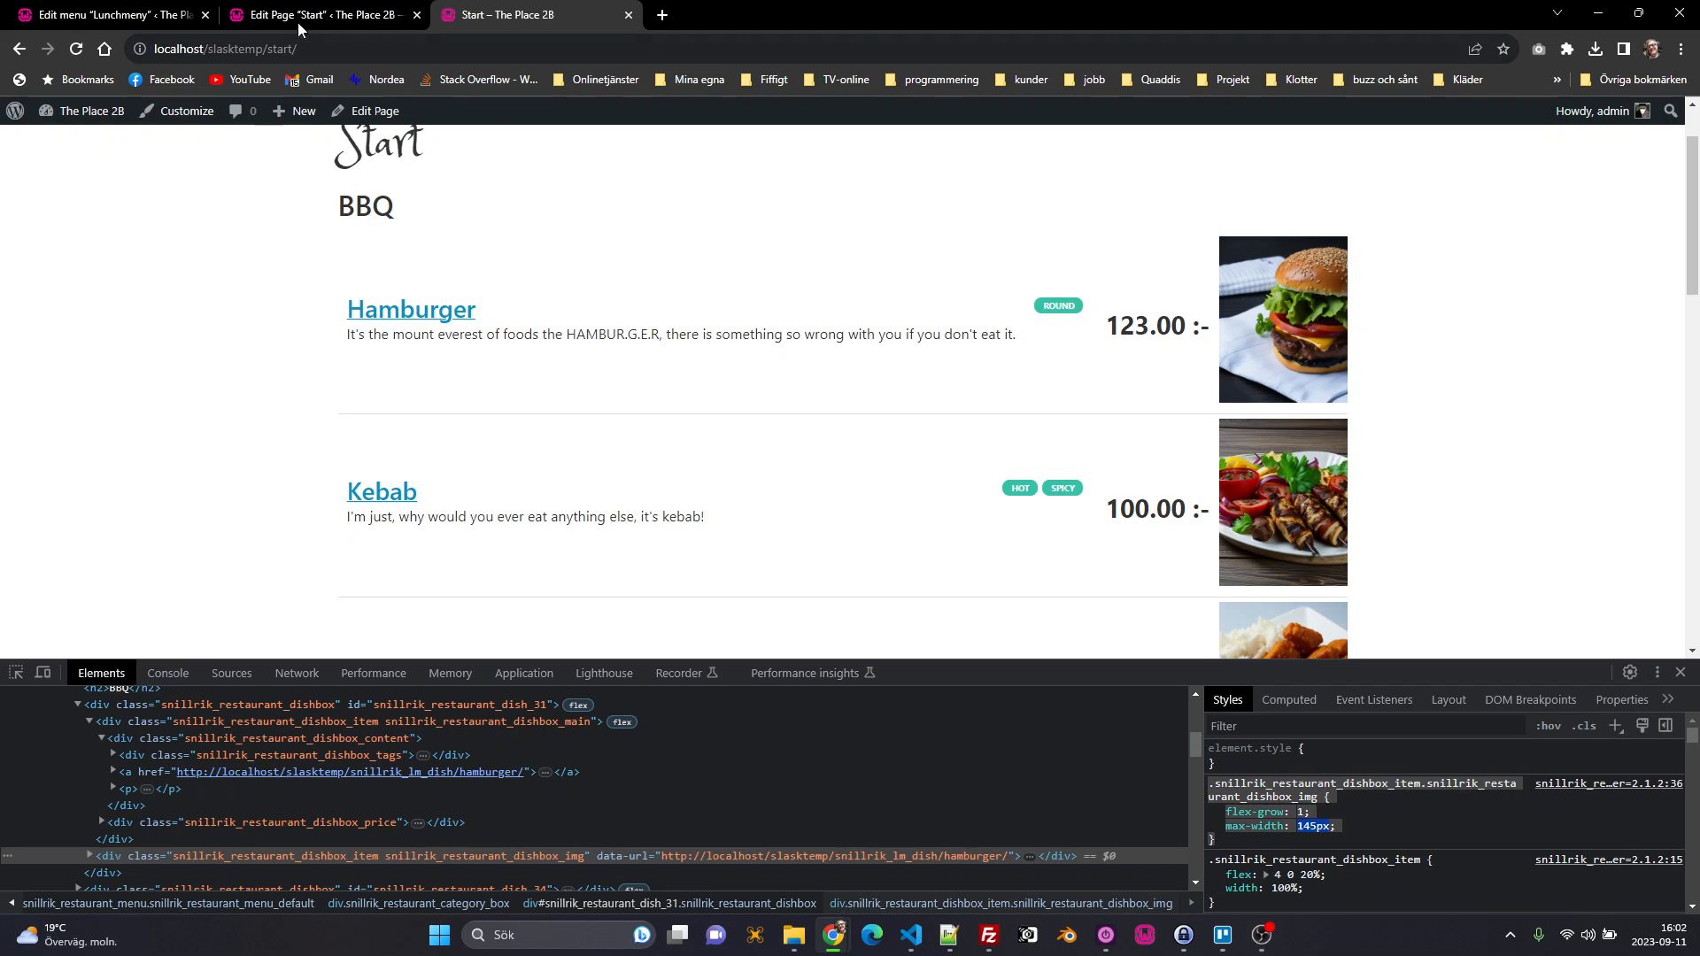
right_click(181, 112)
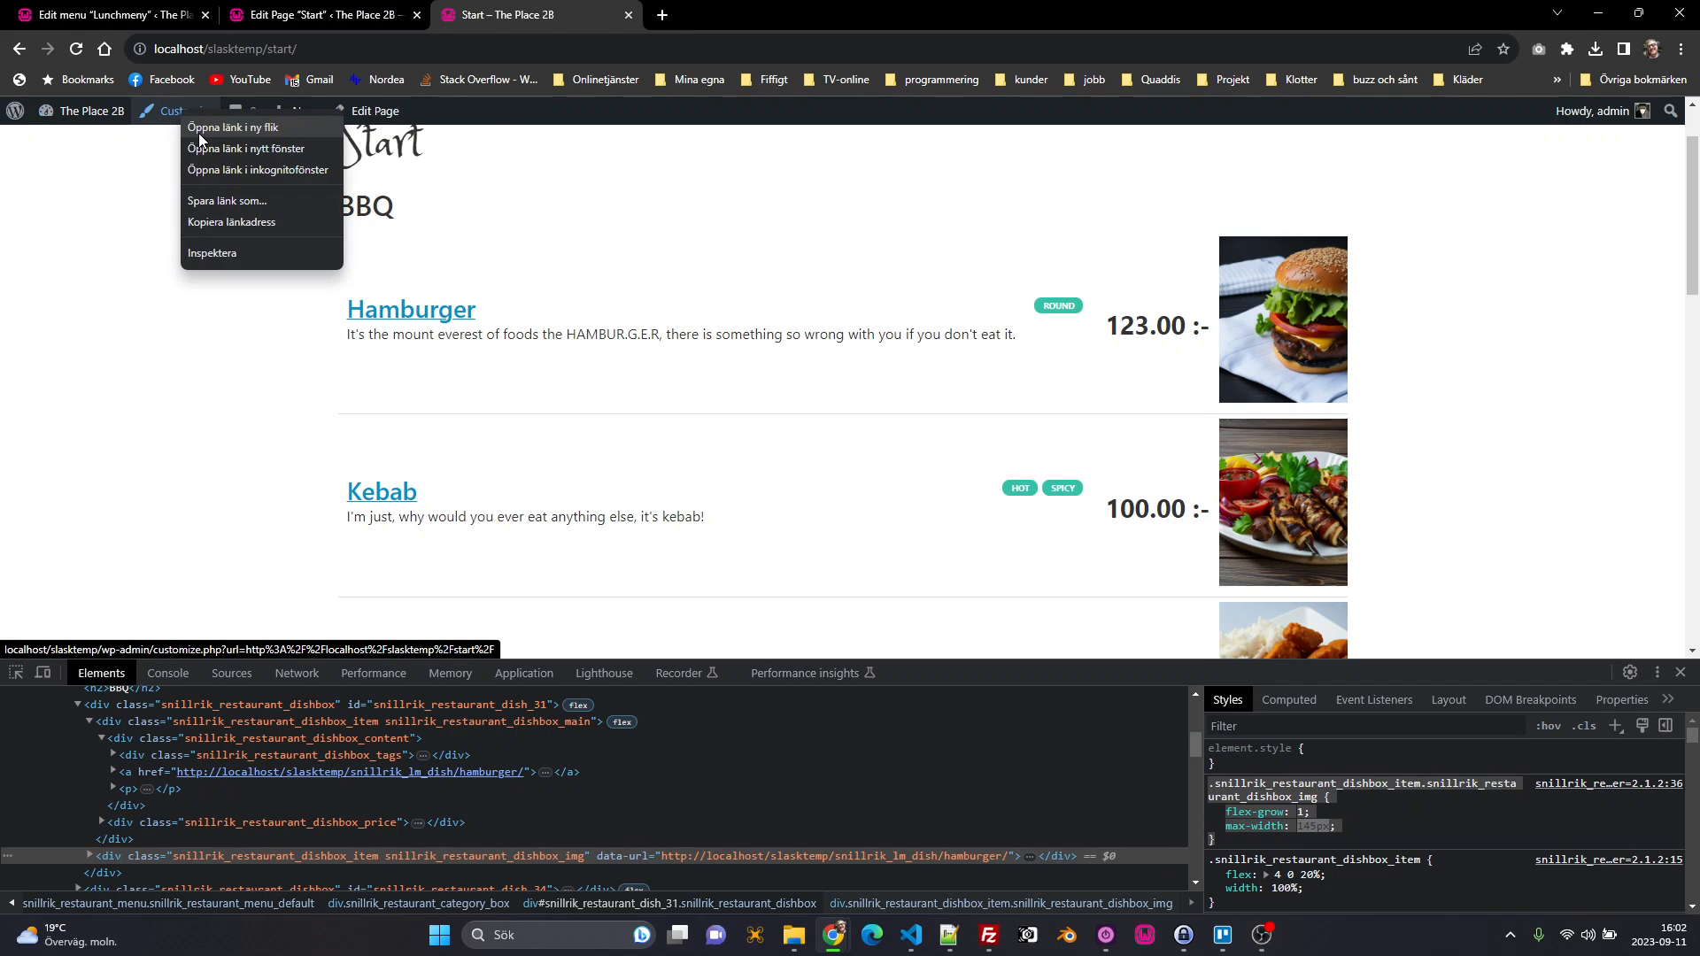
click(200, 133)
key(ctrl+Tab)
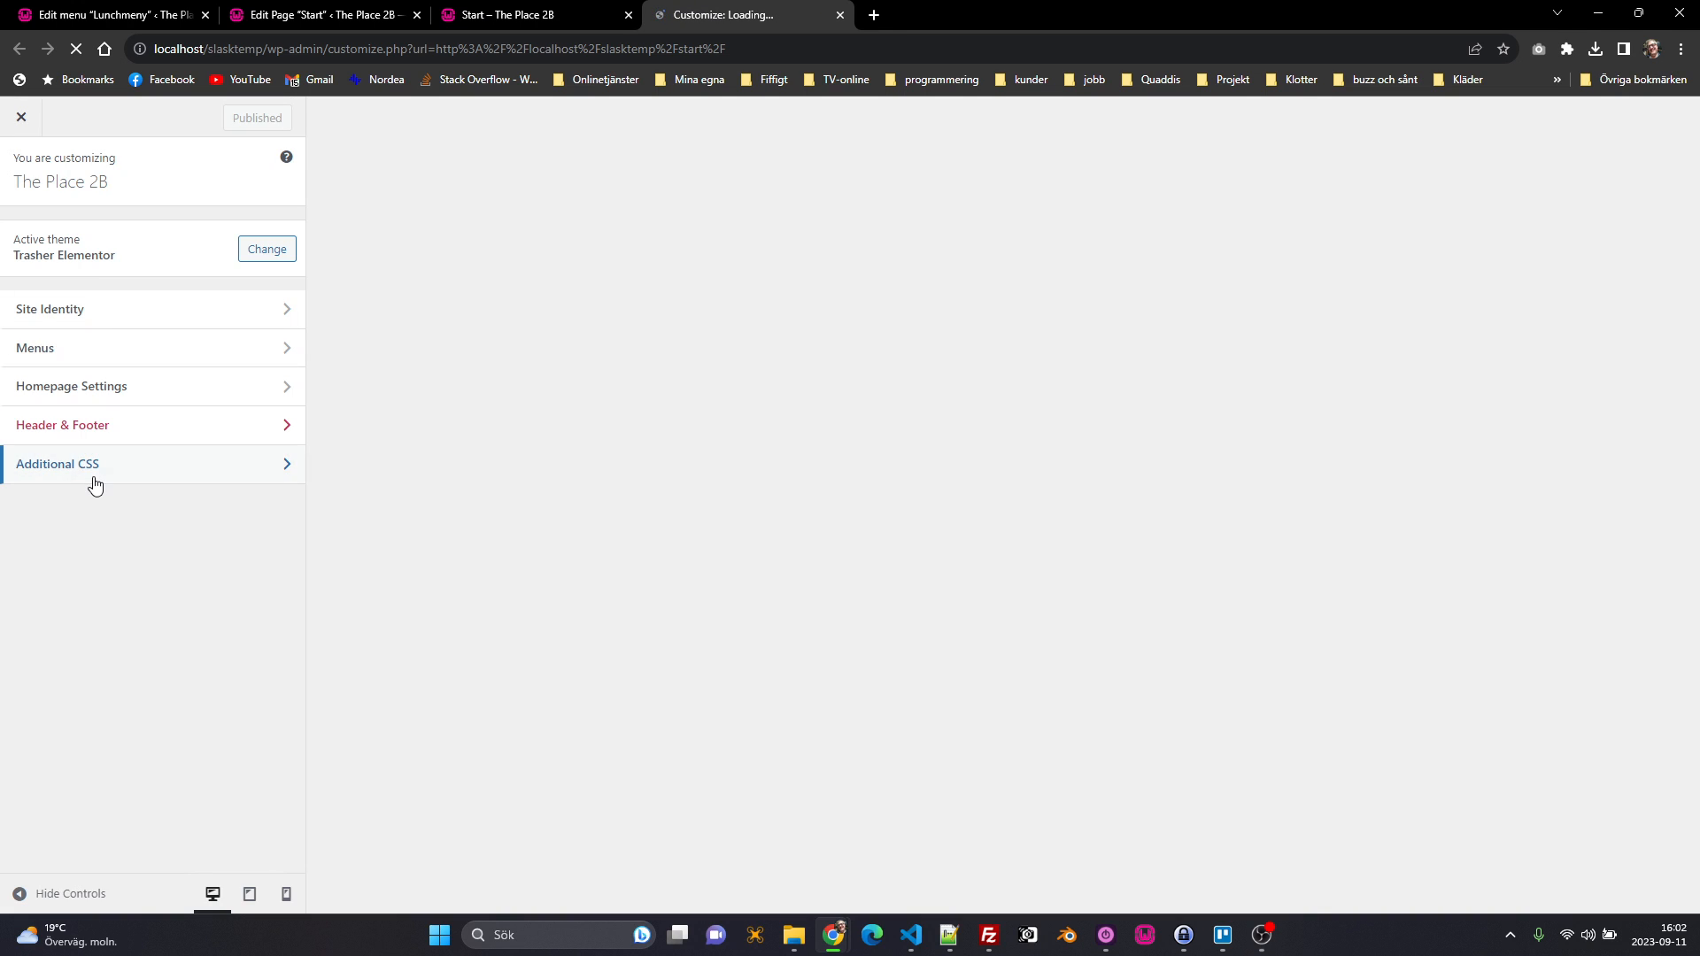
click(92, 472)
click(59, 558)
text(.snillrik_restaurant_dishbox_item.snillrik_restaurant_dishbox_img {     flex-grow: 1;     max-width: 145px; })
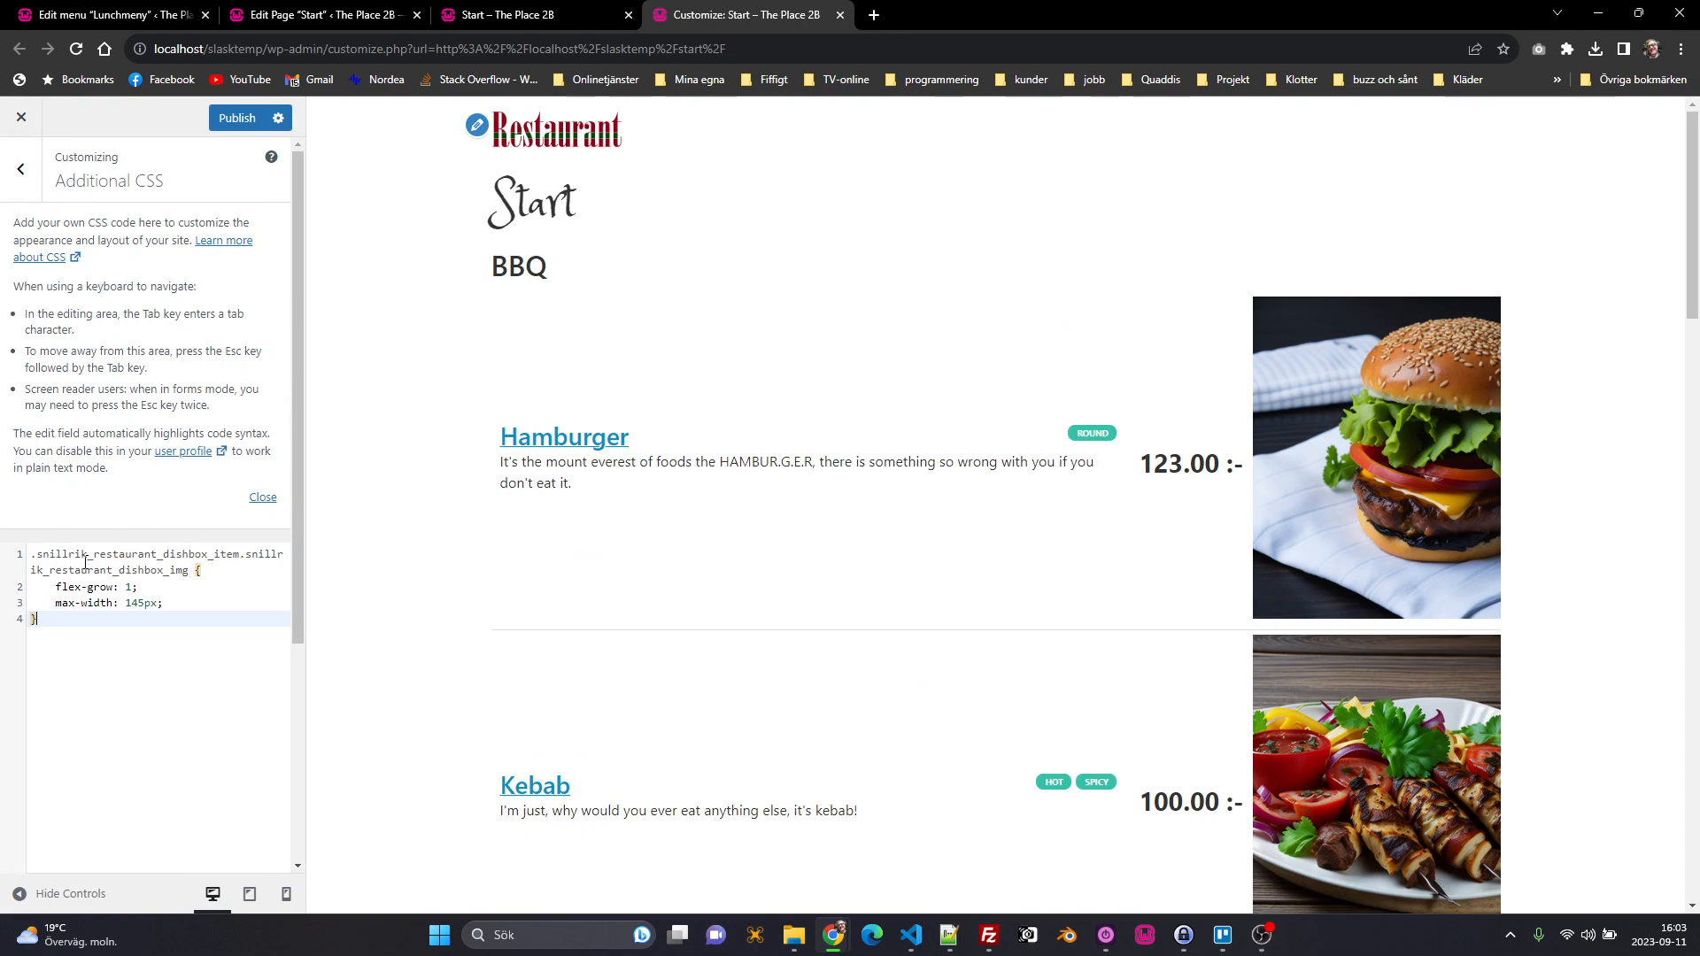
Step: Append "important" to the max-width declaration in Additional CSS, publish it and reload the Start page
click(157, 603)
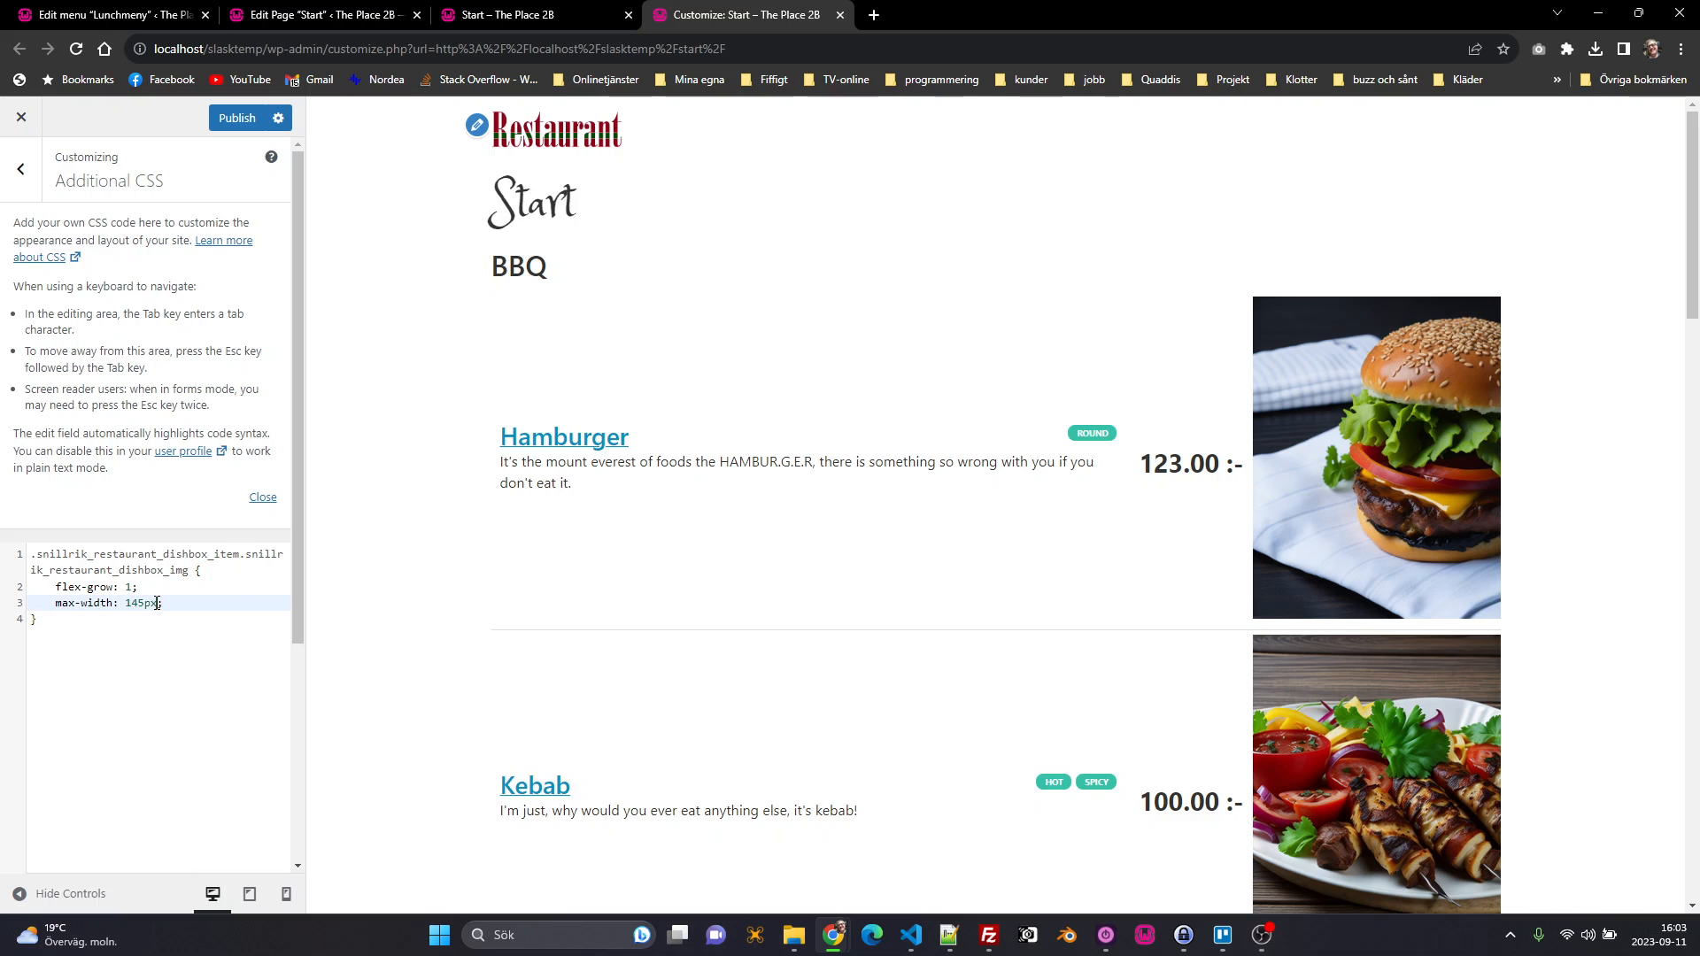
text(!important)
click(135, 619)
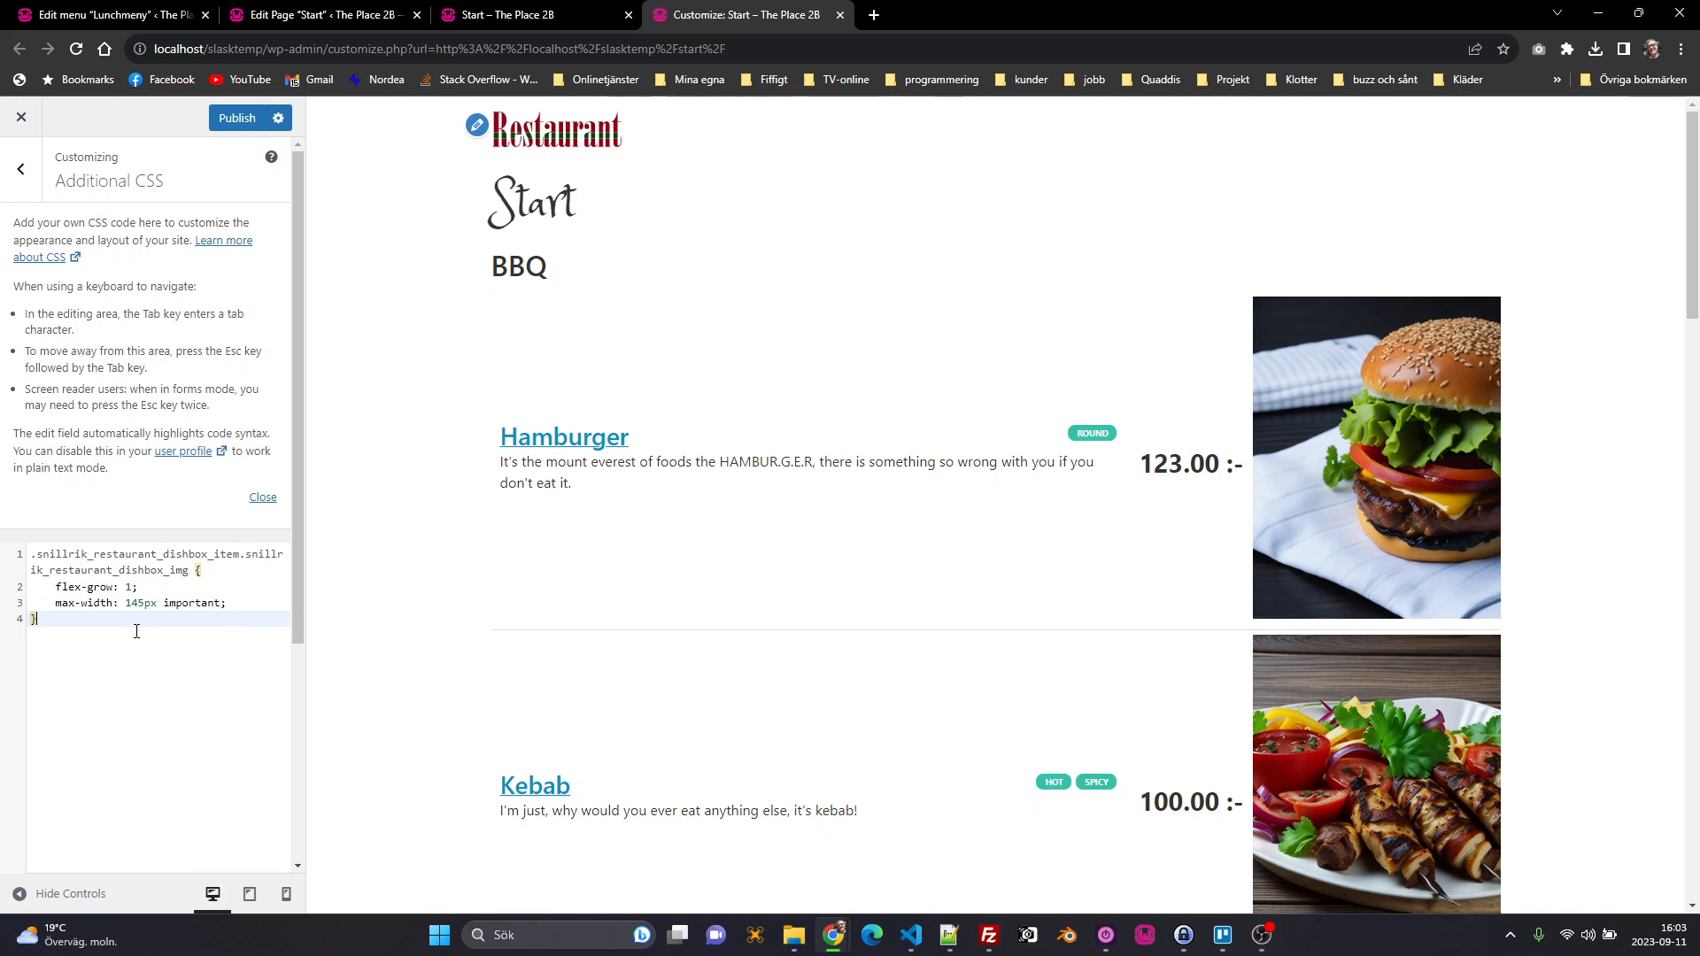
click(236, 117)
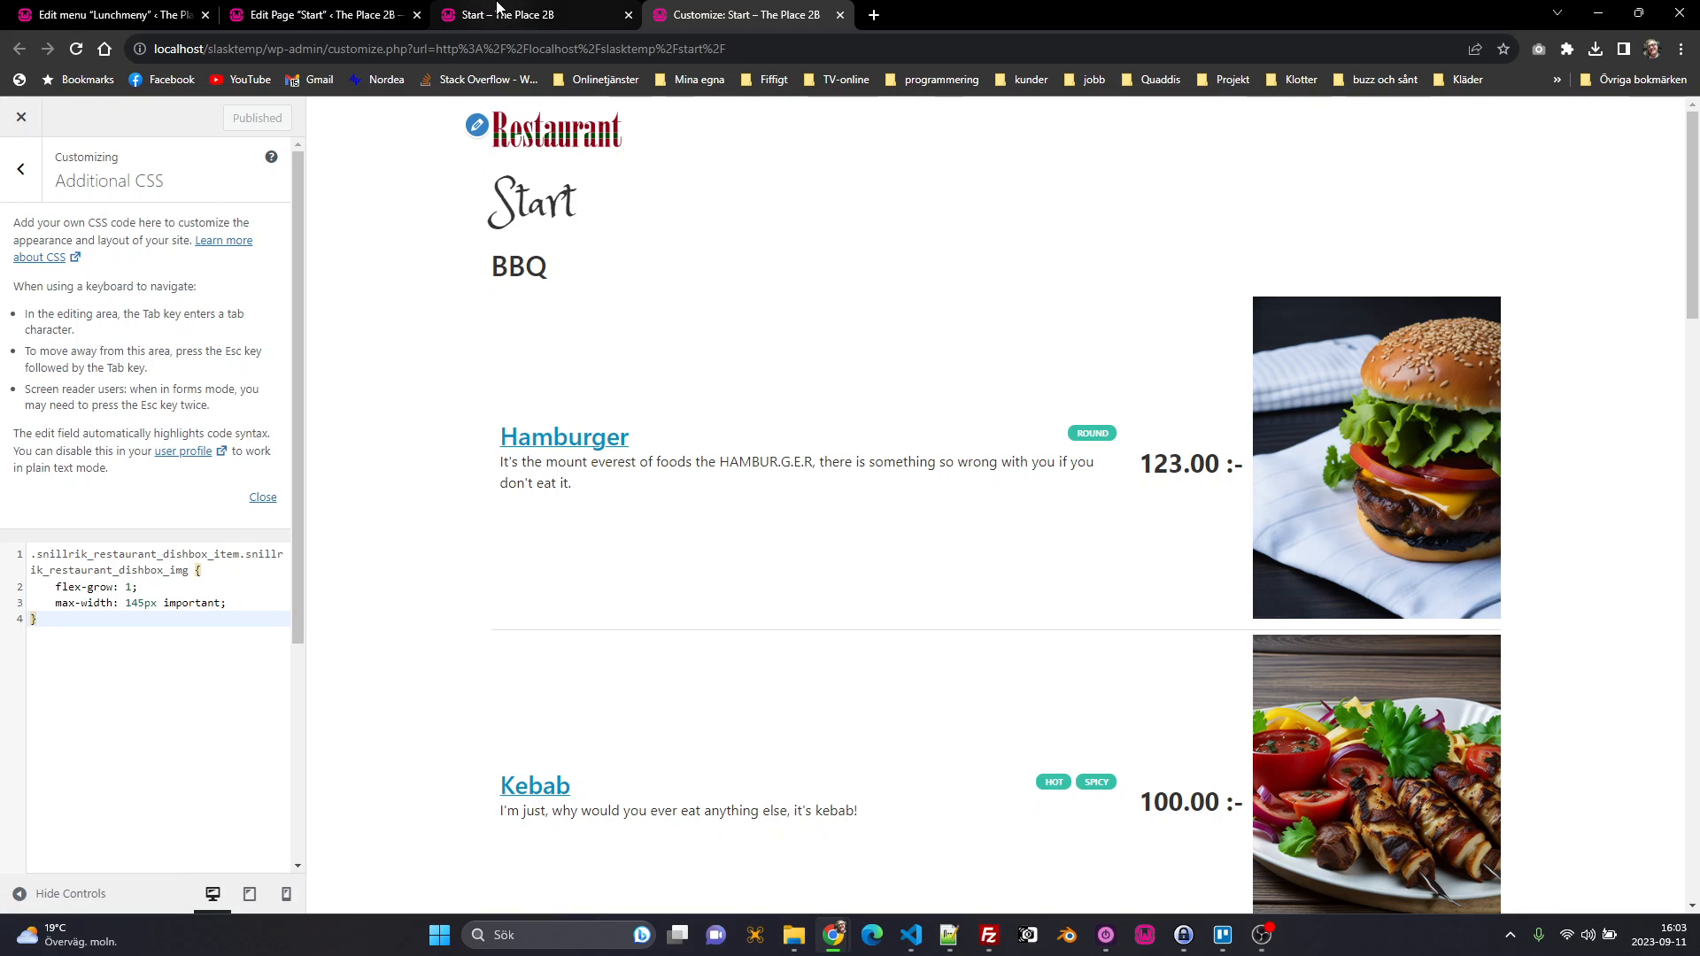
click(562, 11)
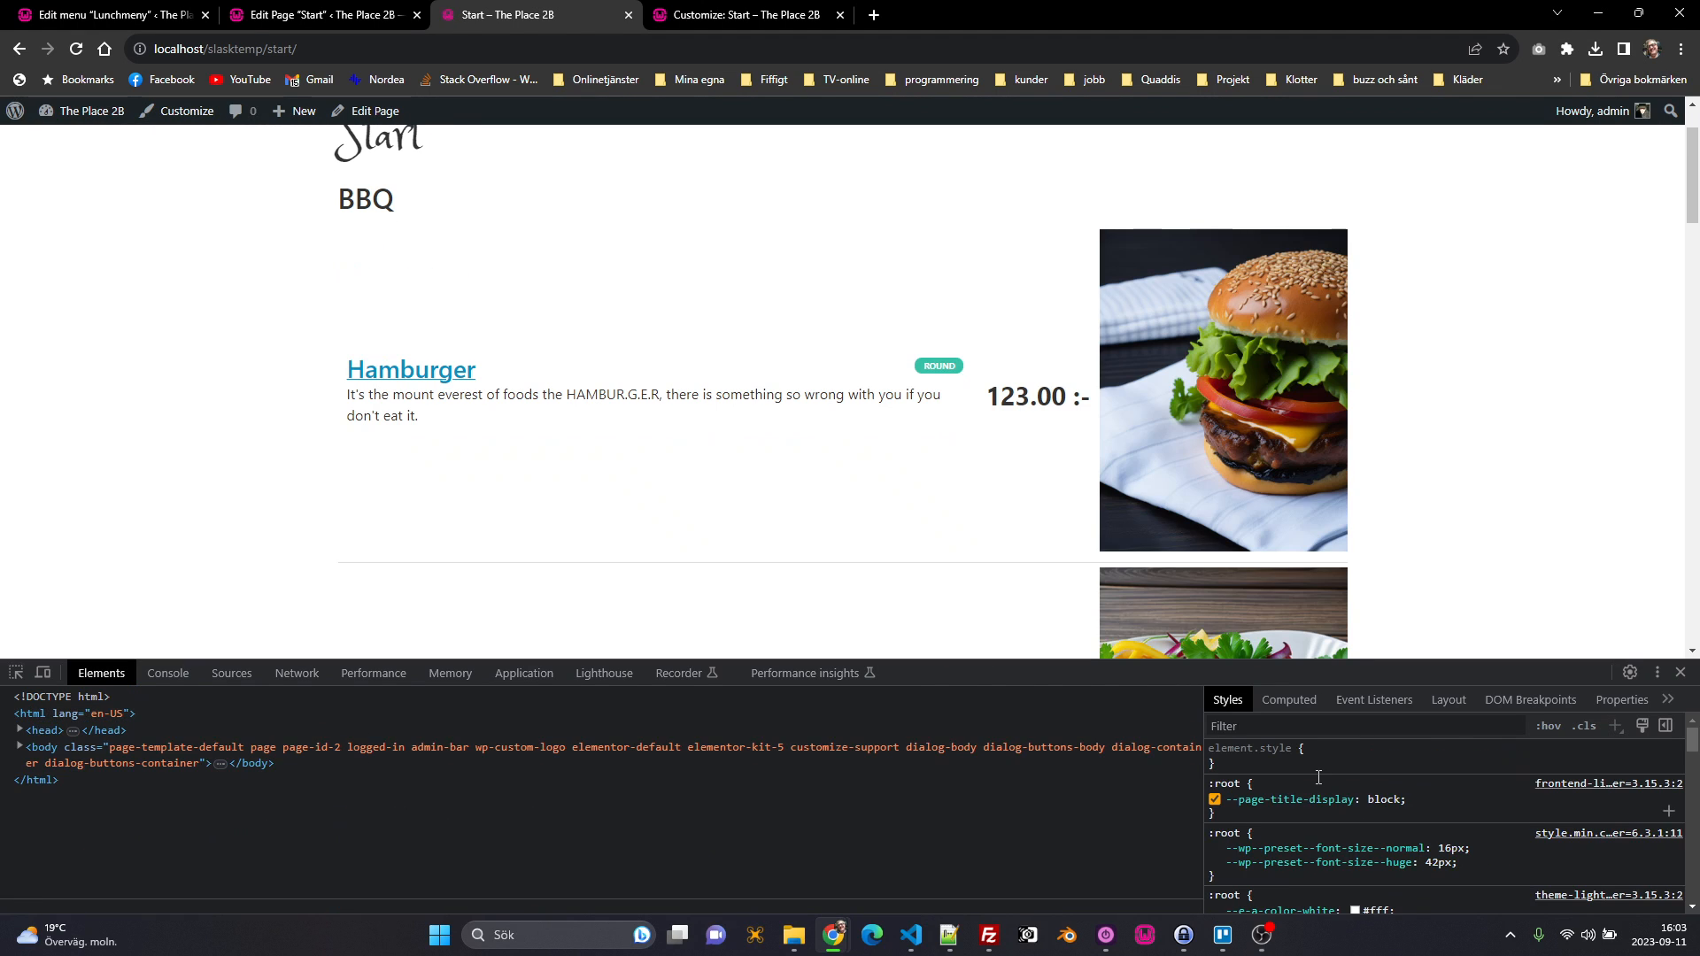
Step: Correct the max-width declaration in Additional CSS to "145px !important", publish it and reload the Start page
click(339, 9)
click(744, 14)
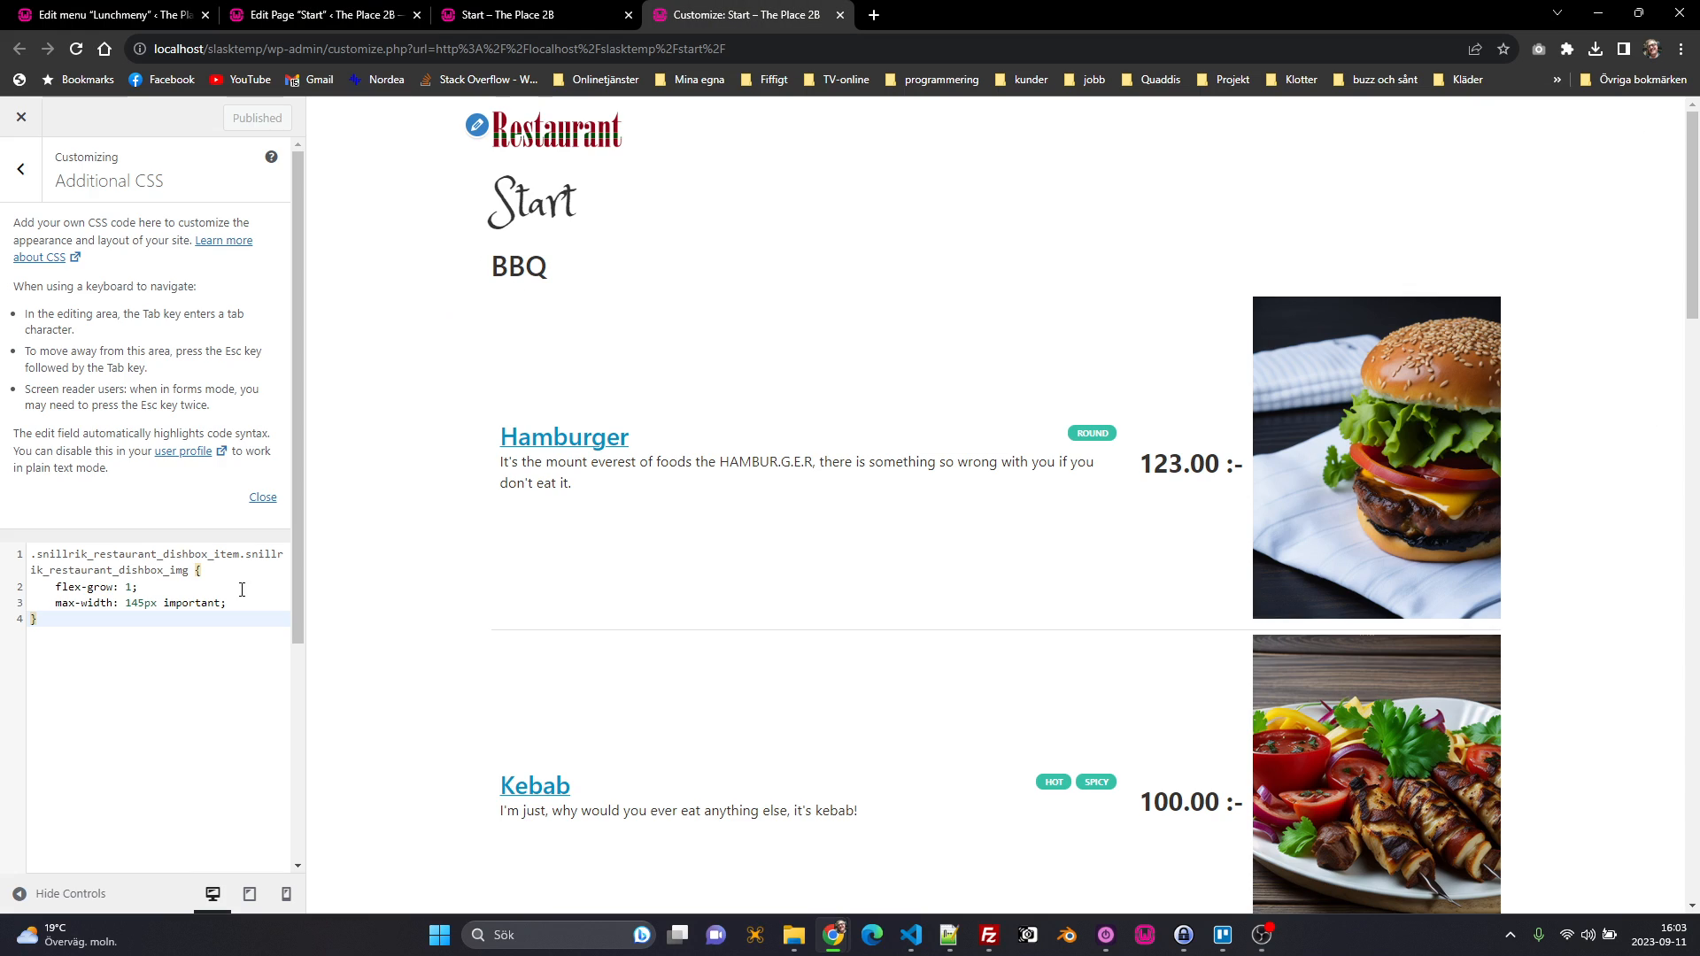
double_click(198, 605)
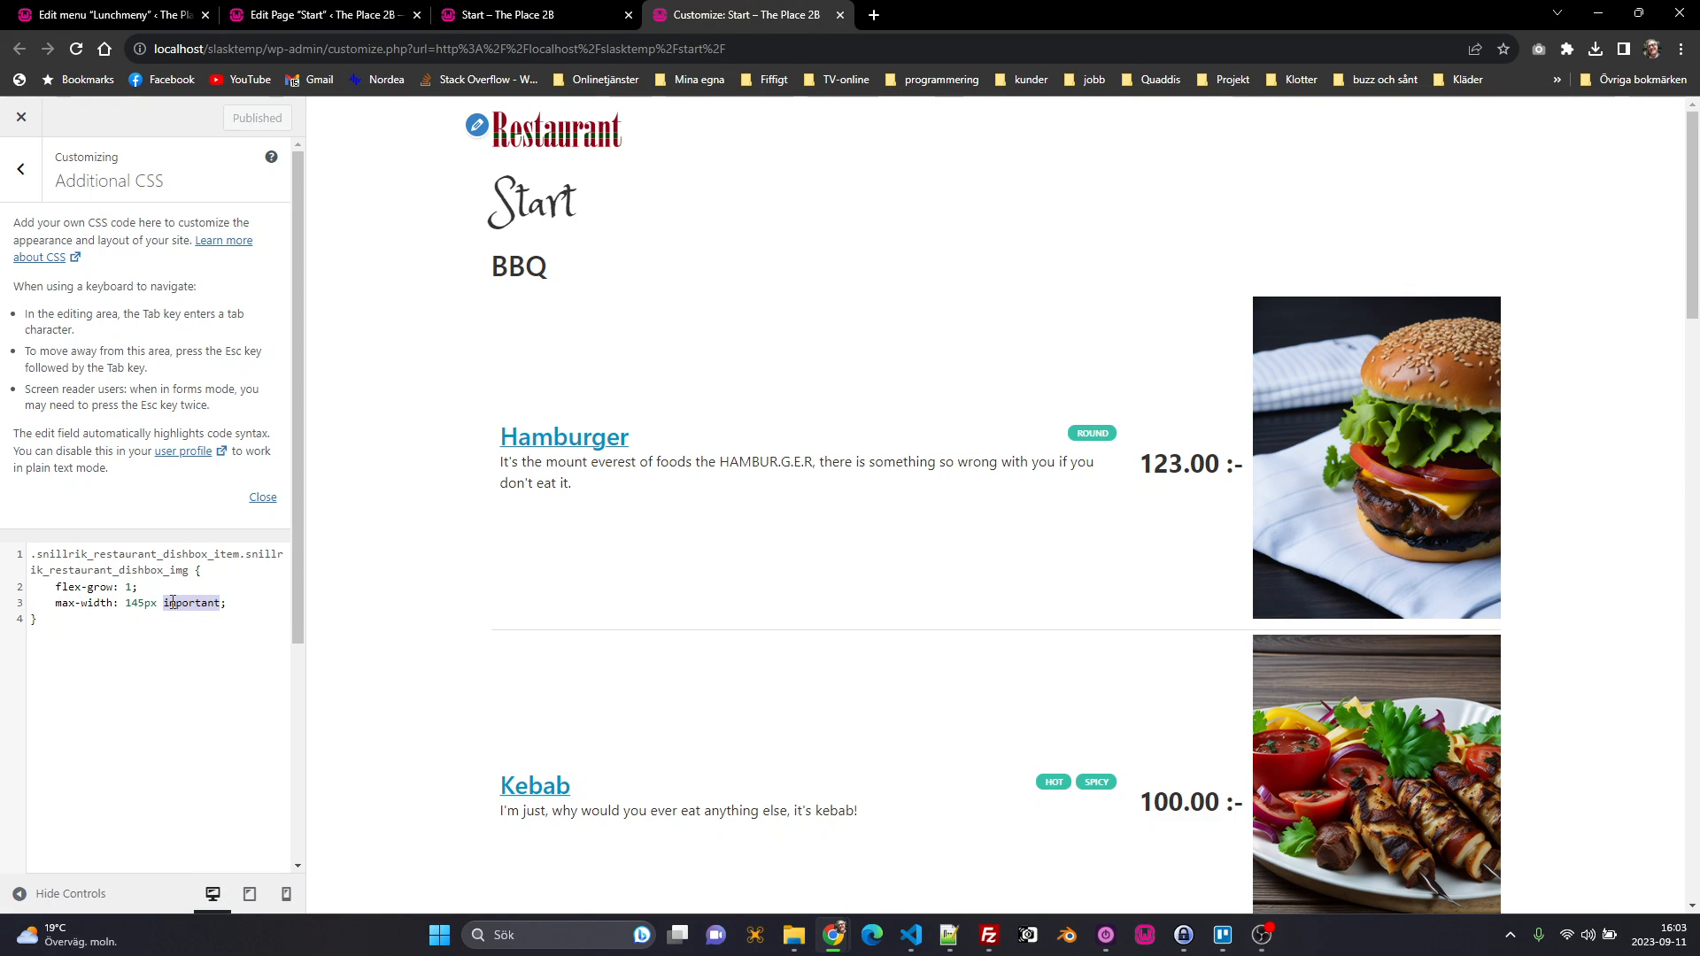
click(165, 603)
text(!)
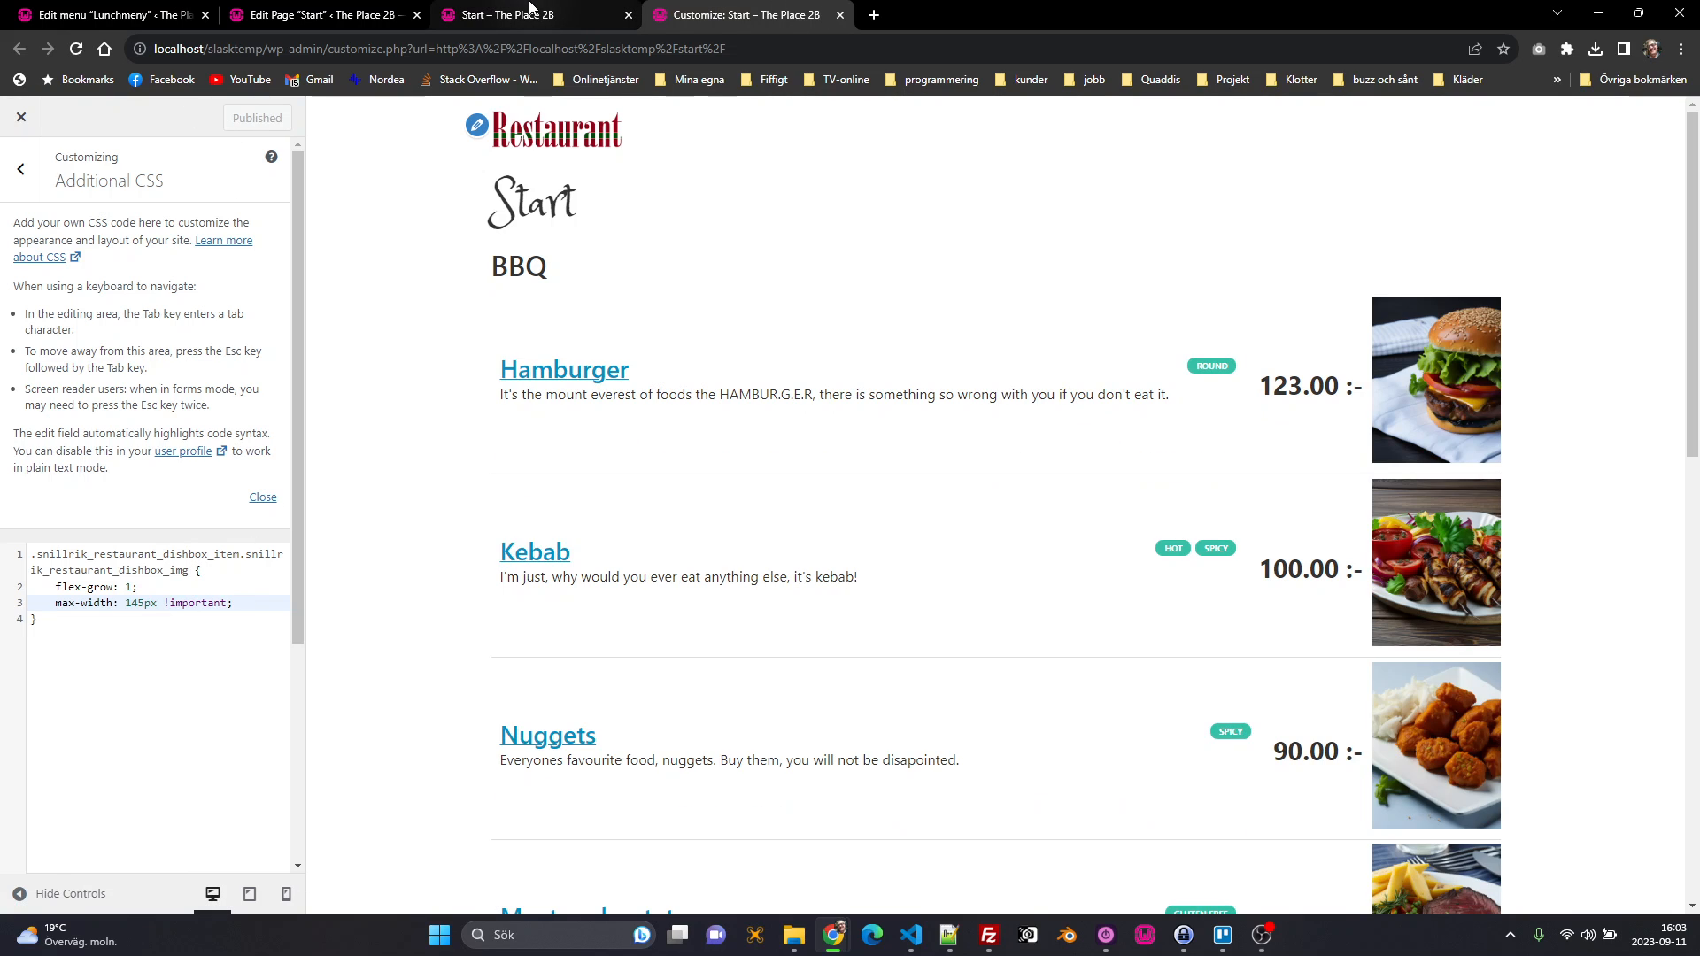
click(522, 26)
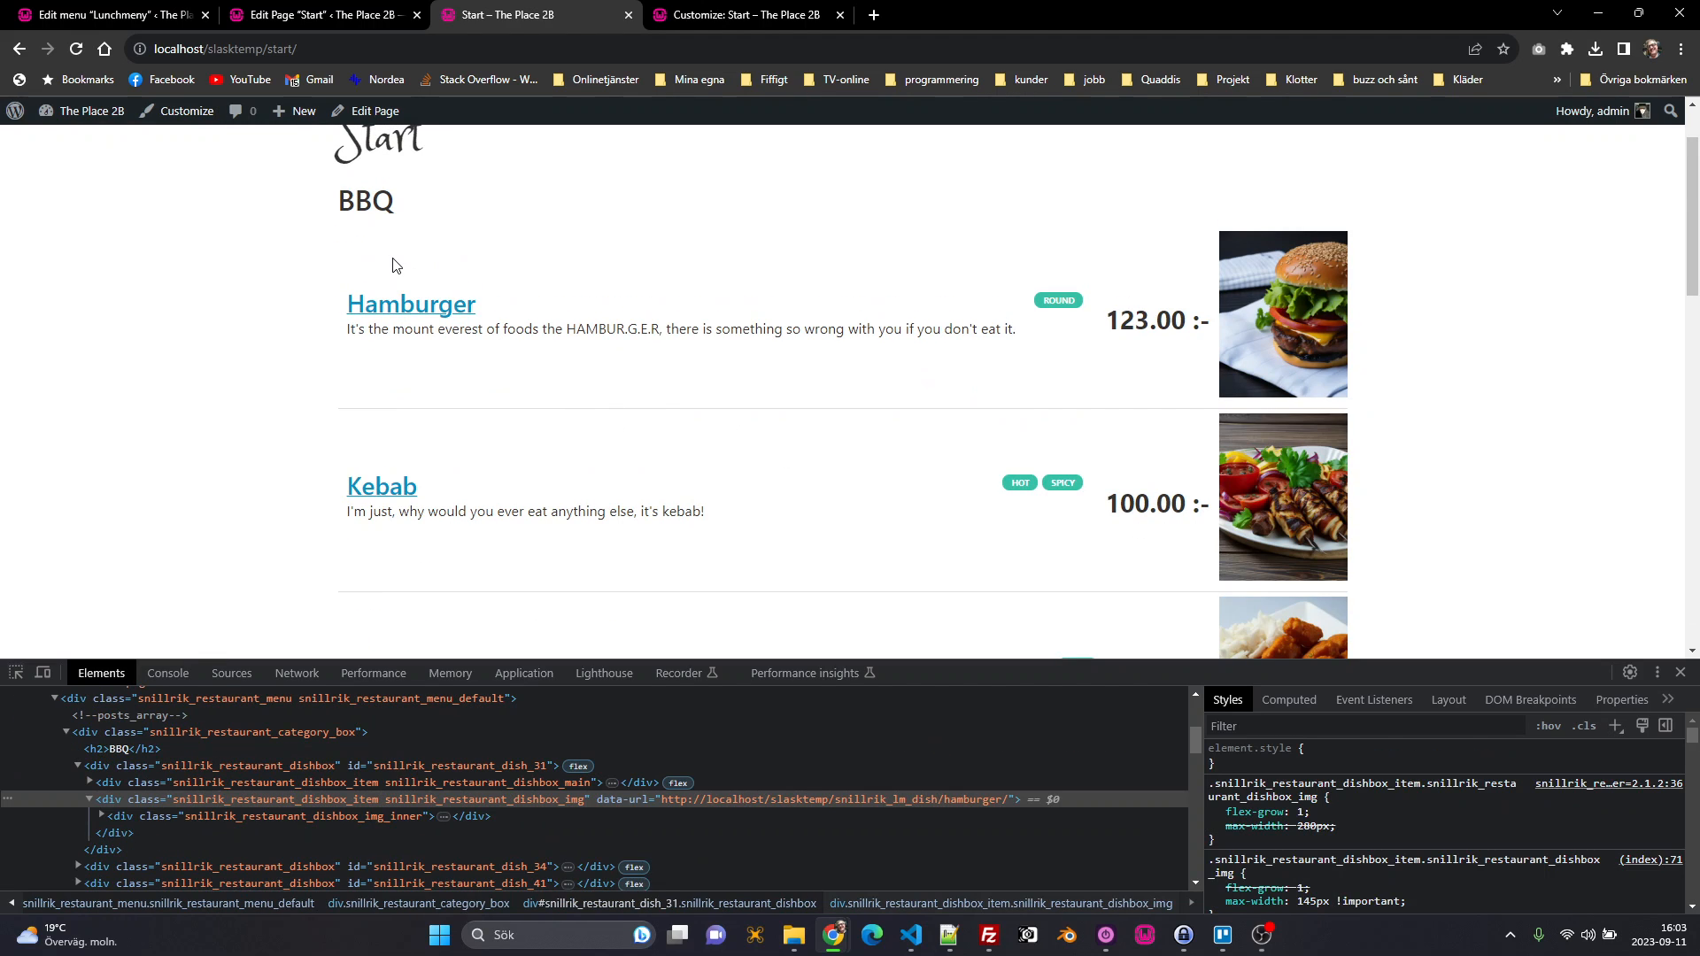
Step: Inspect the BBQ category box and add a red background to the snillrik_restaurant_category_box rule
right_click(392, 264)
click(435, 484)
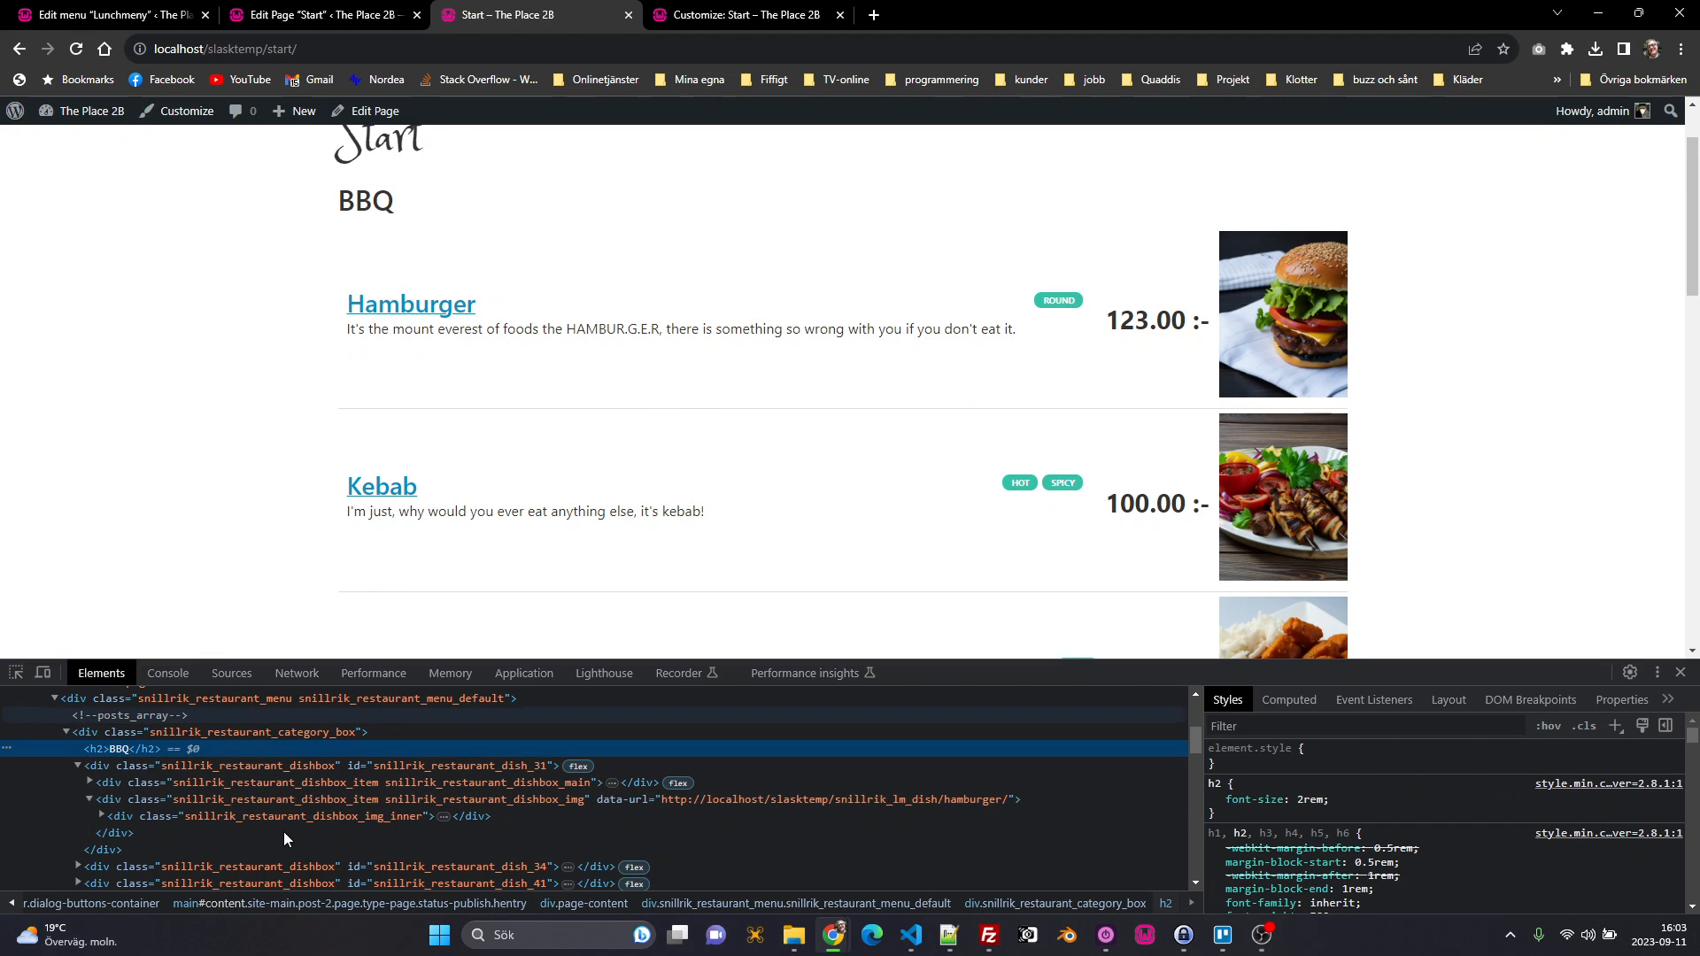
click(198, 735)
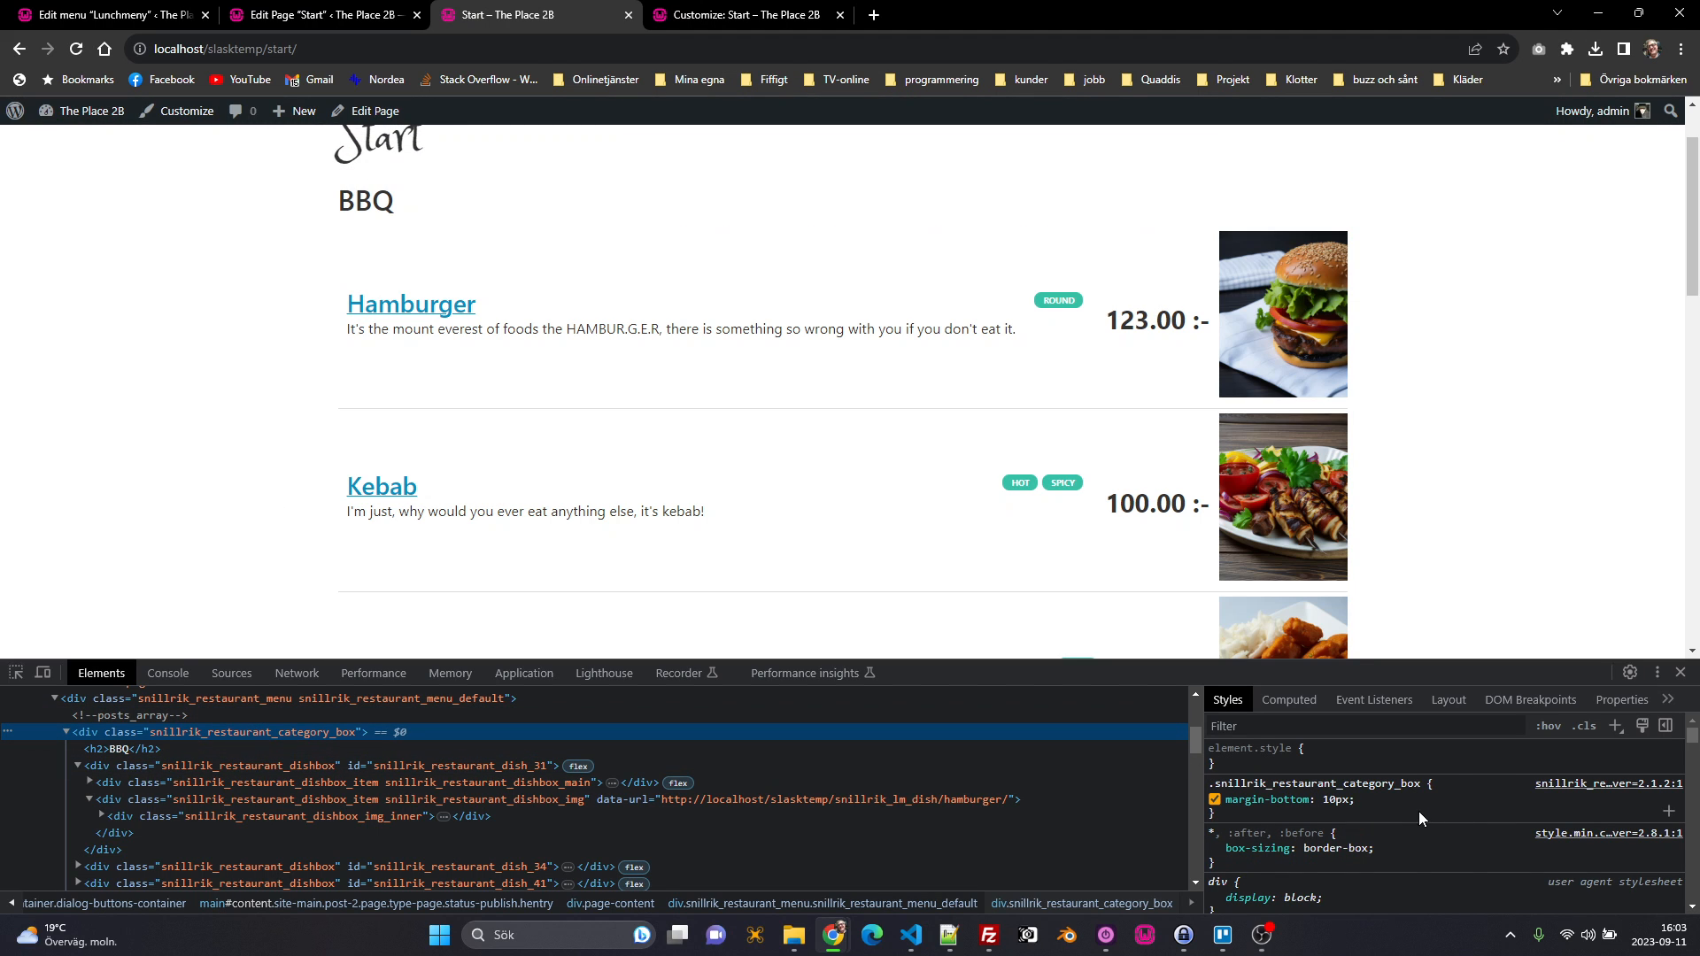
click(1378, 801)
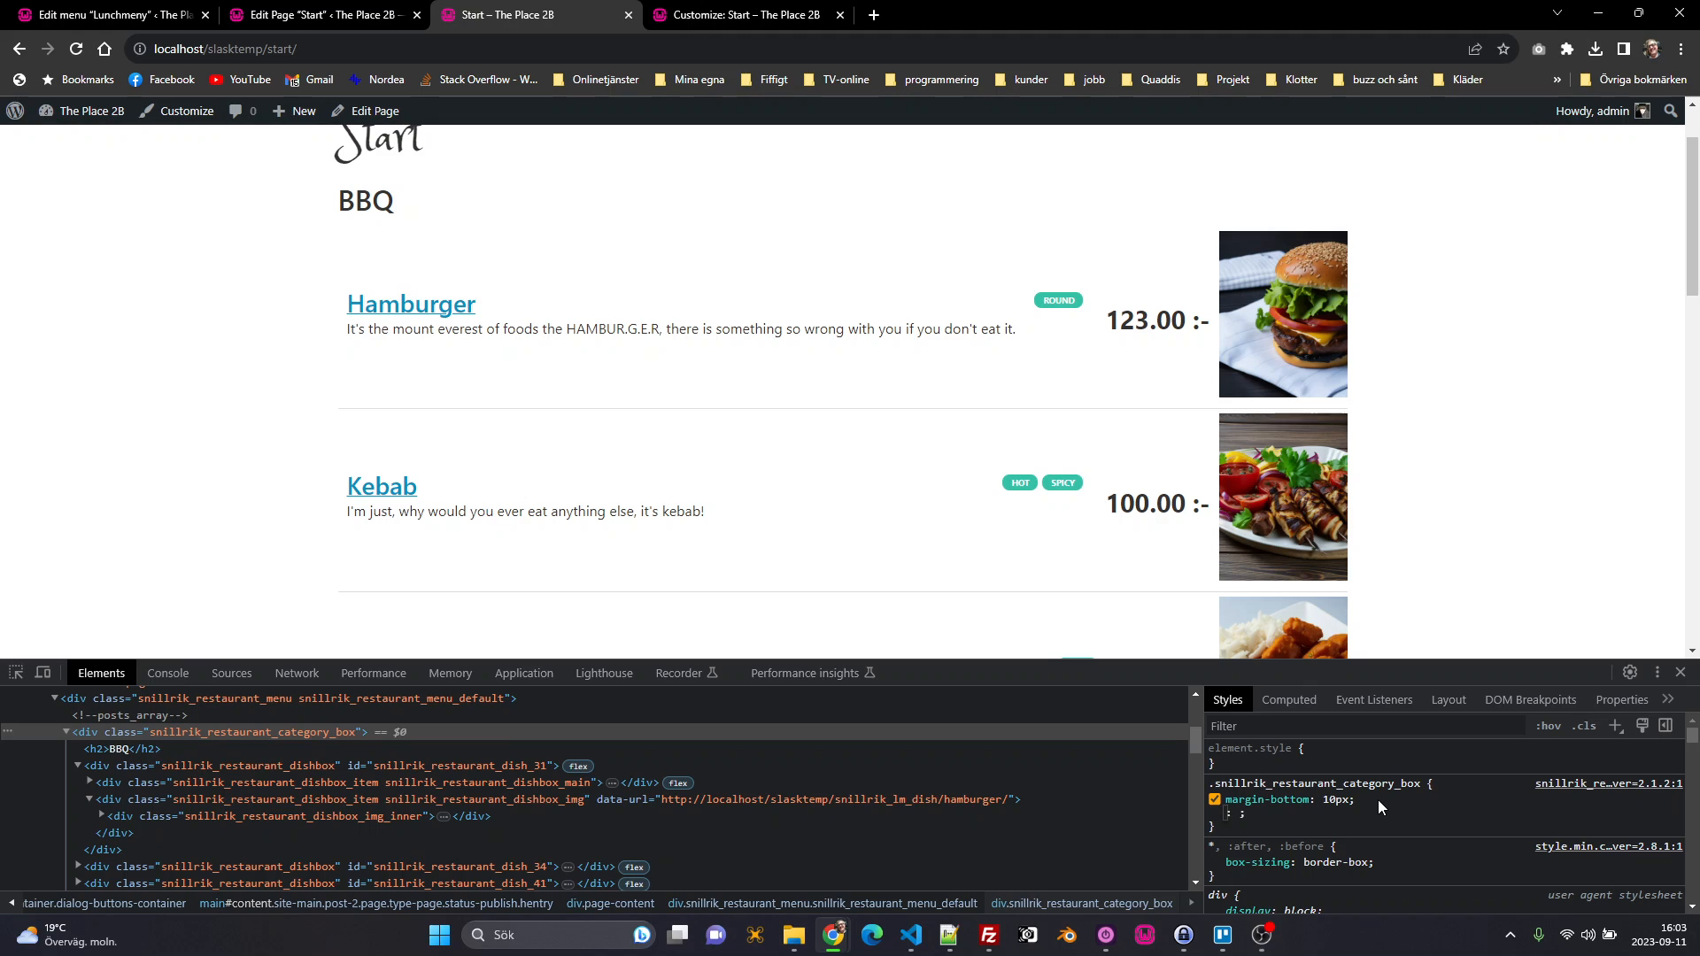
text(background: re)
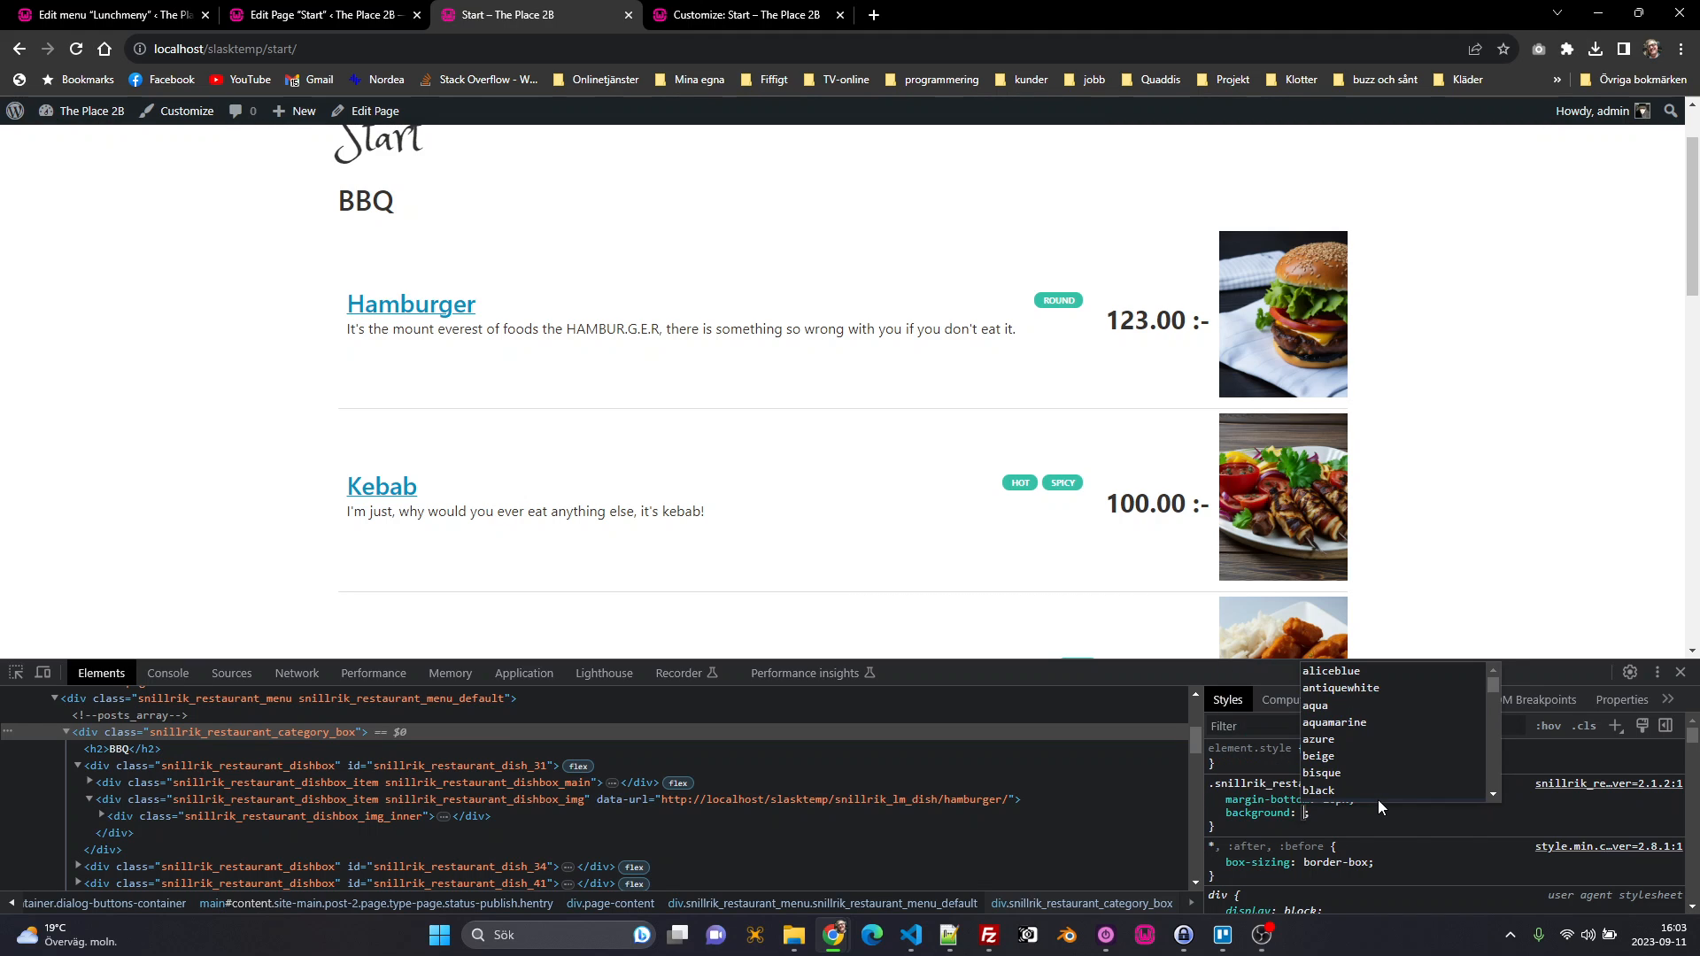
text(d)
key(Return)
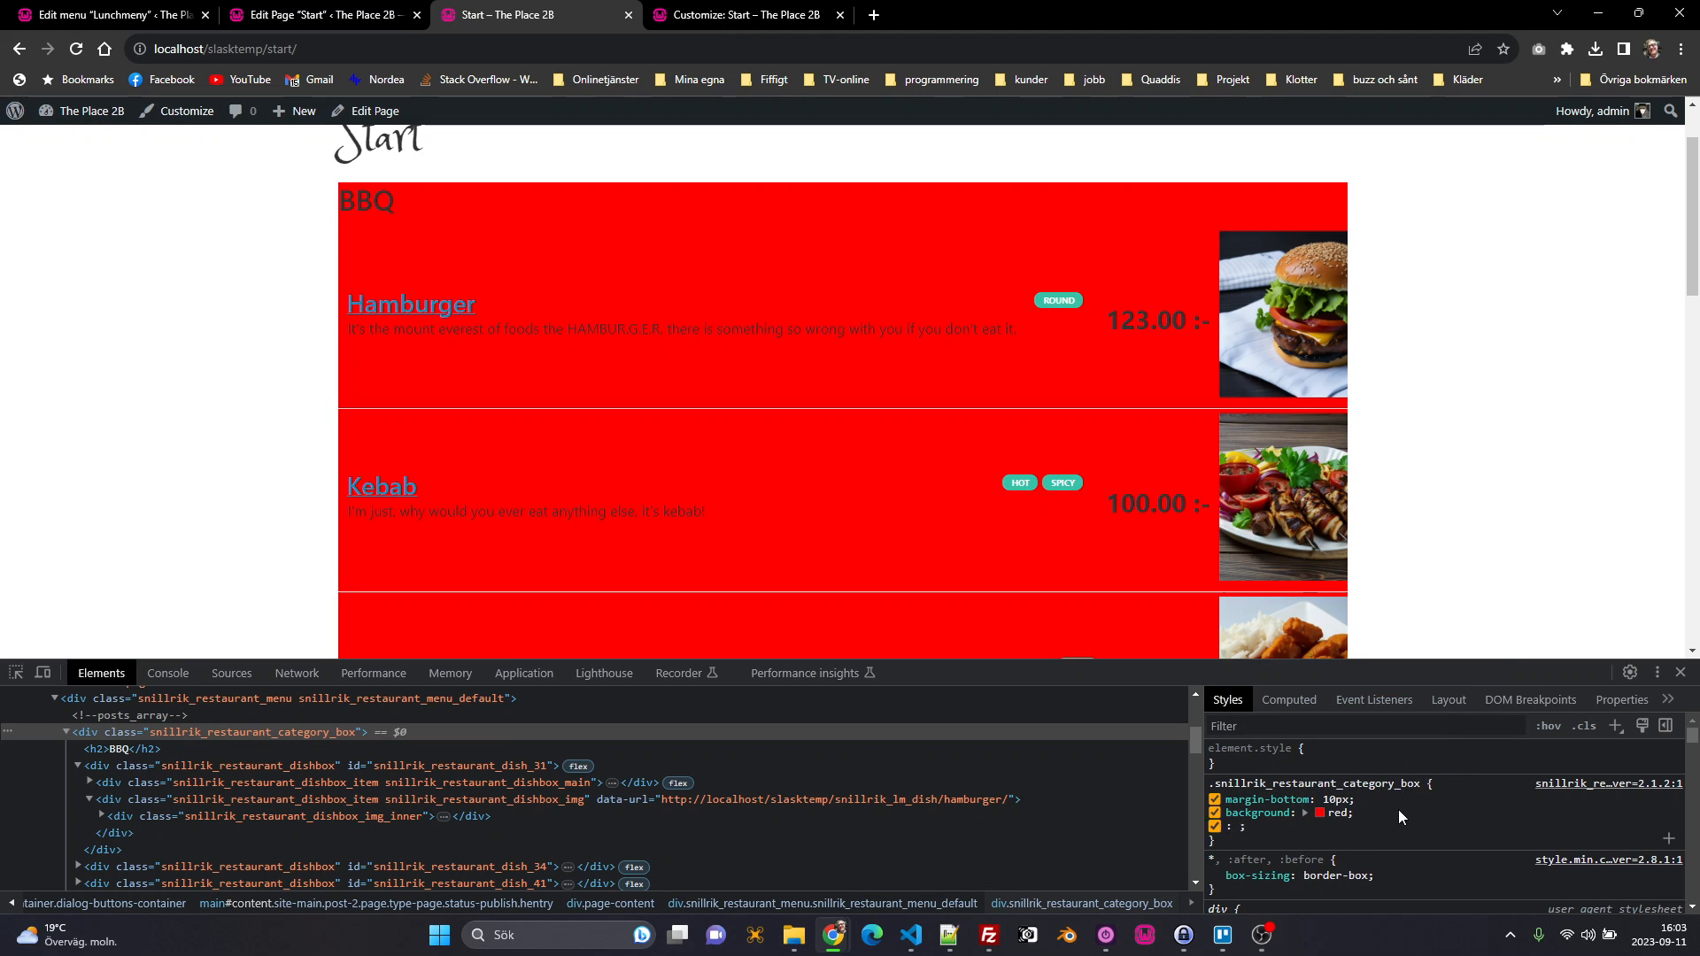
Step: Change the category box background to the light grey #ececec with the color picker
click(1321, 814)
drag(1346, 691, 1297, 677)
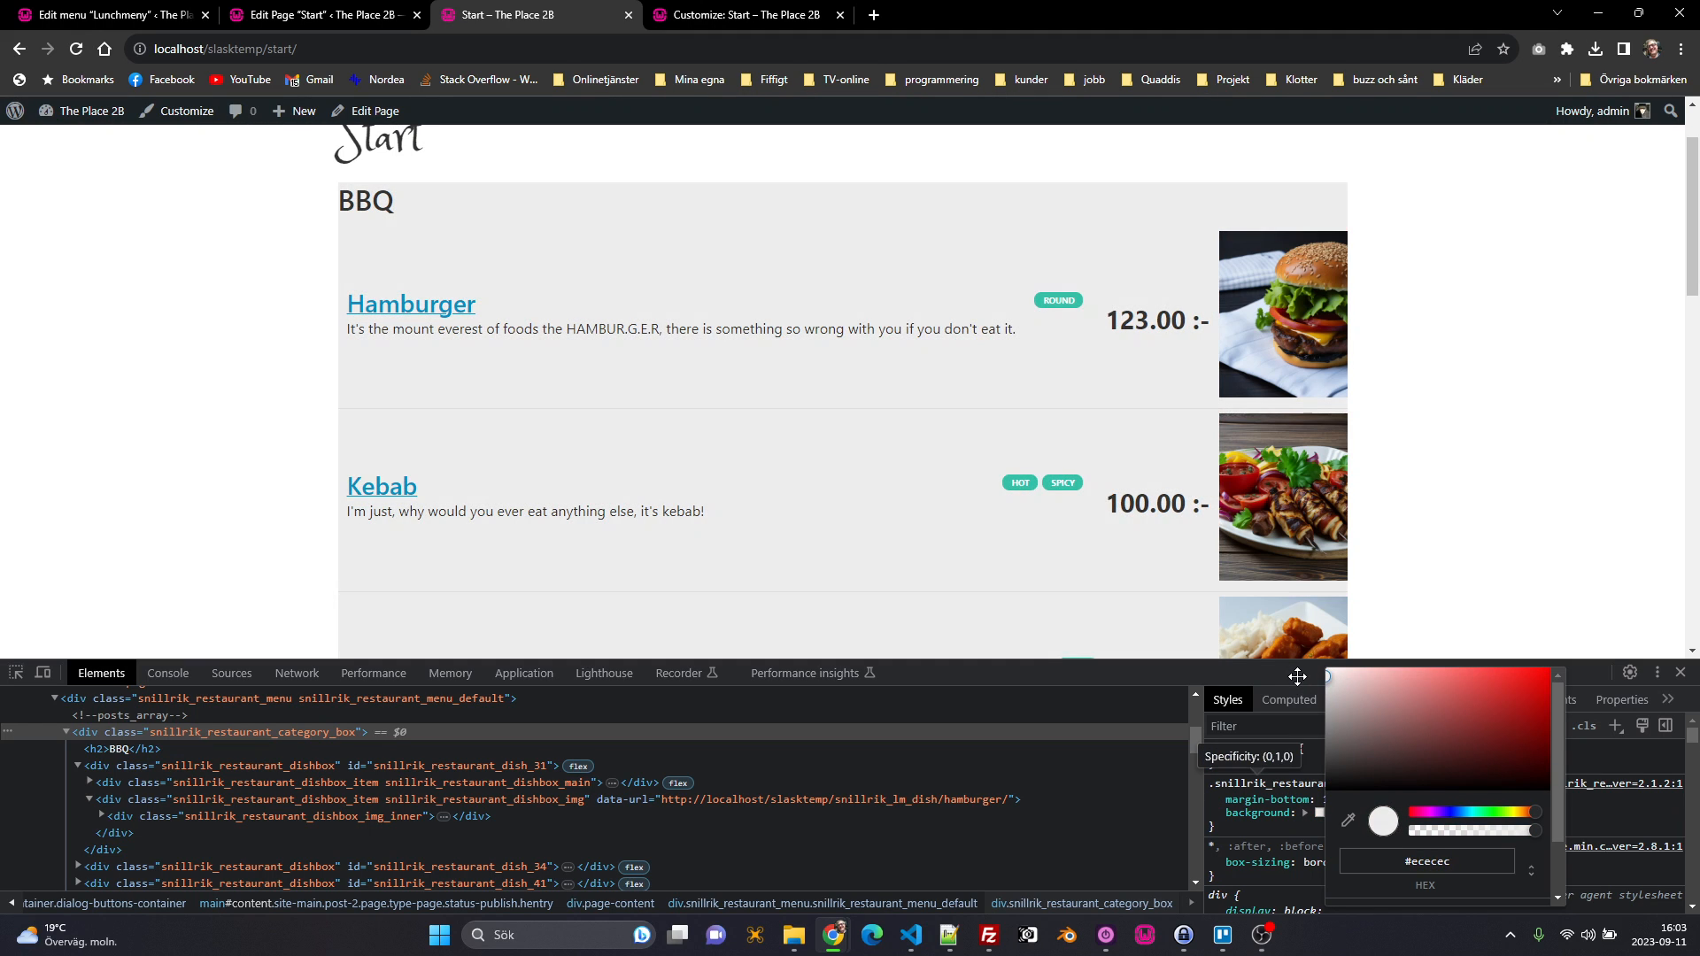
click(1215, 823)
Step: Add a border-radius of 10px to the category box rule
click(1394, 811)
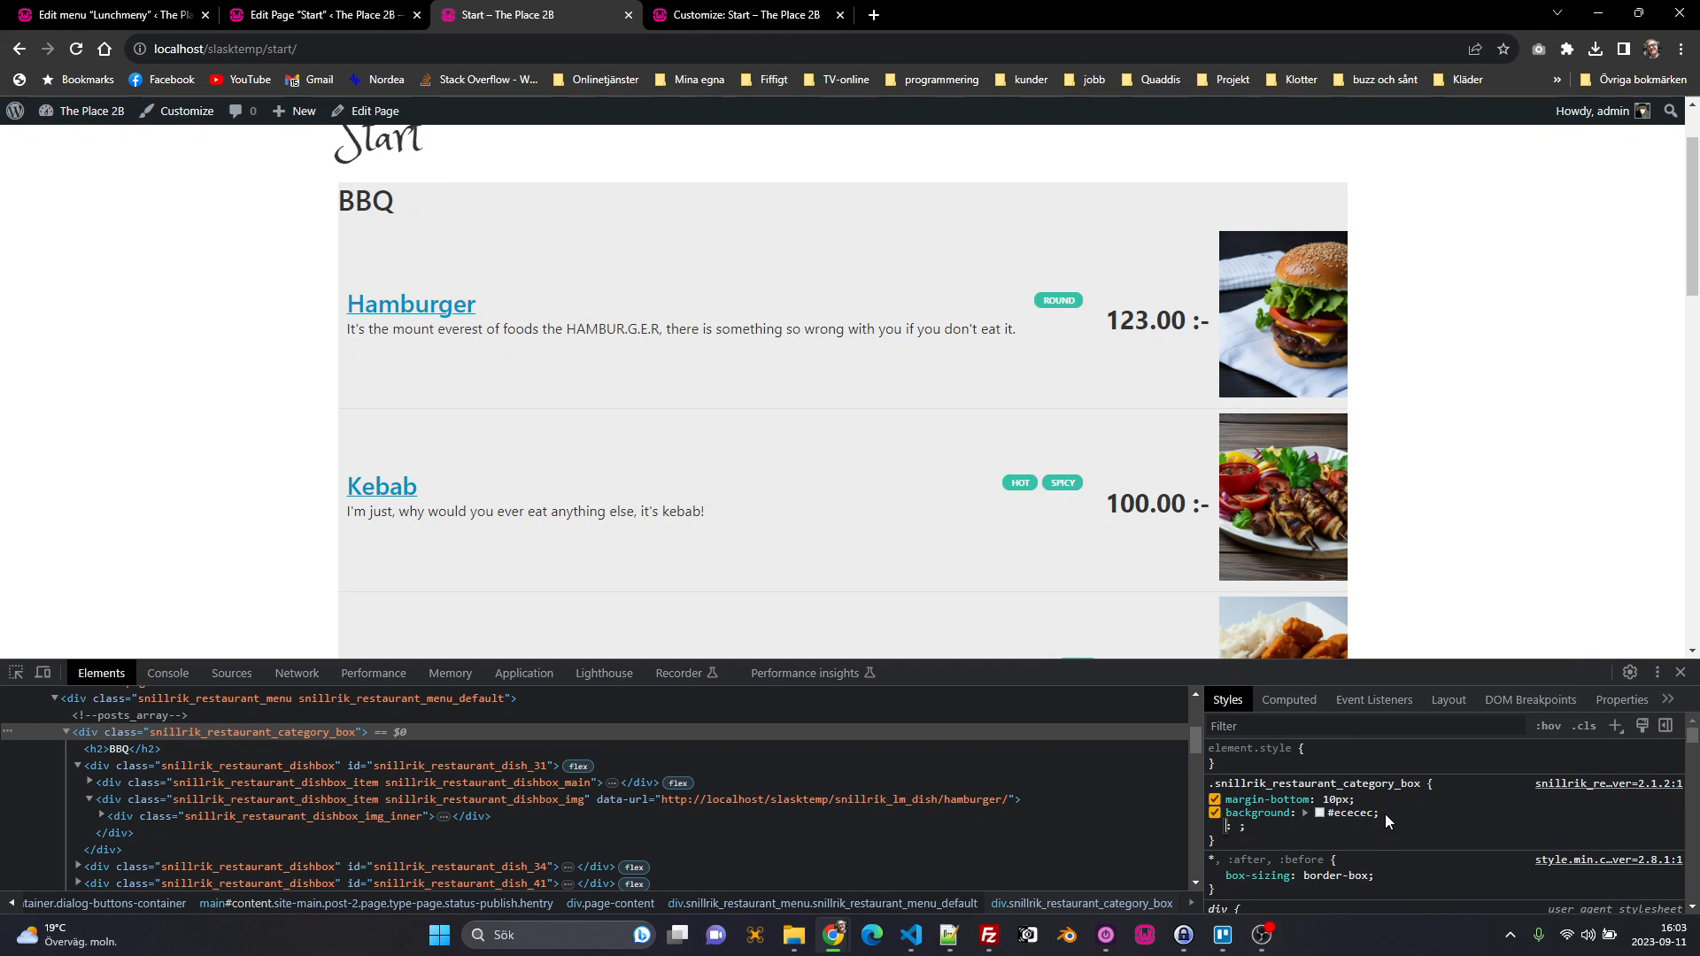
text(bpo)
key(BackSpace)
key(BackSpace)
text(order-radius)
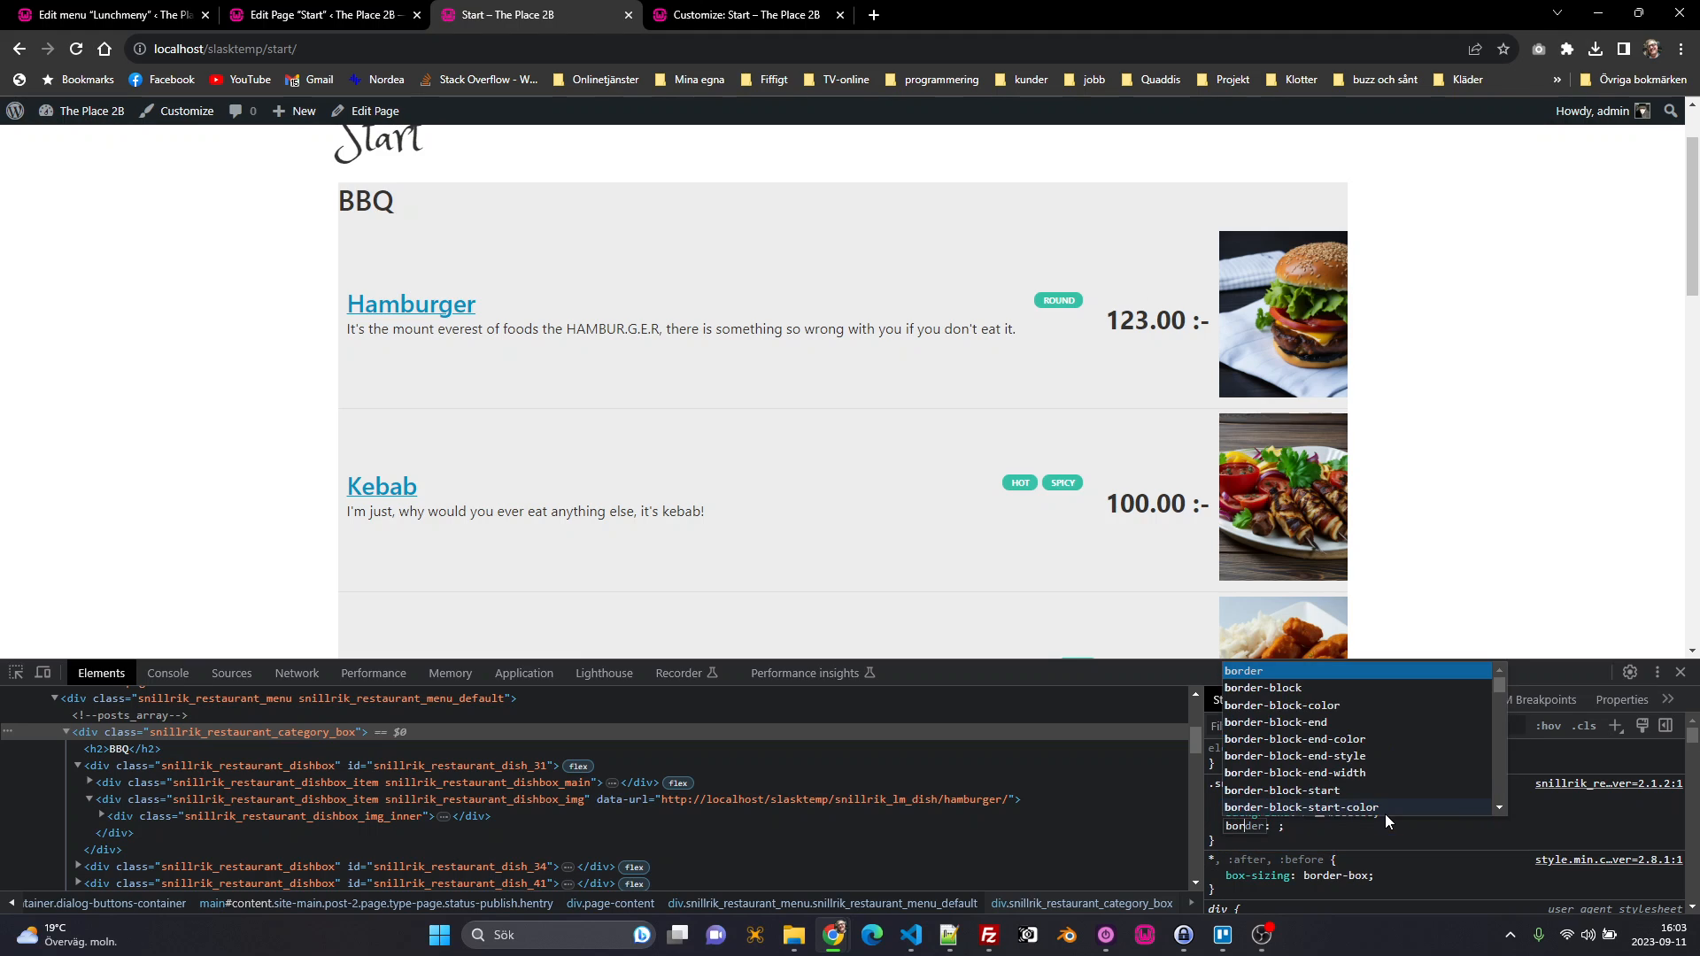
key(Tab)
text(10px)
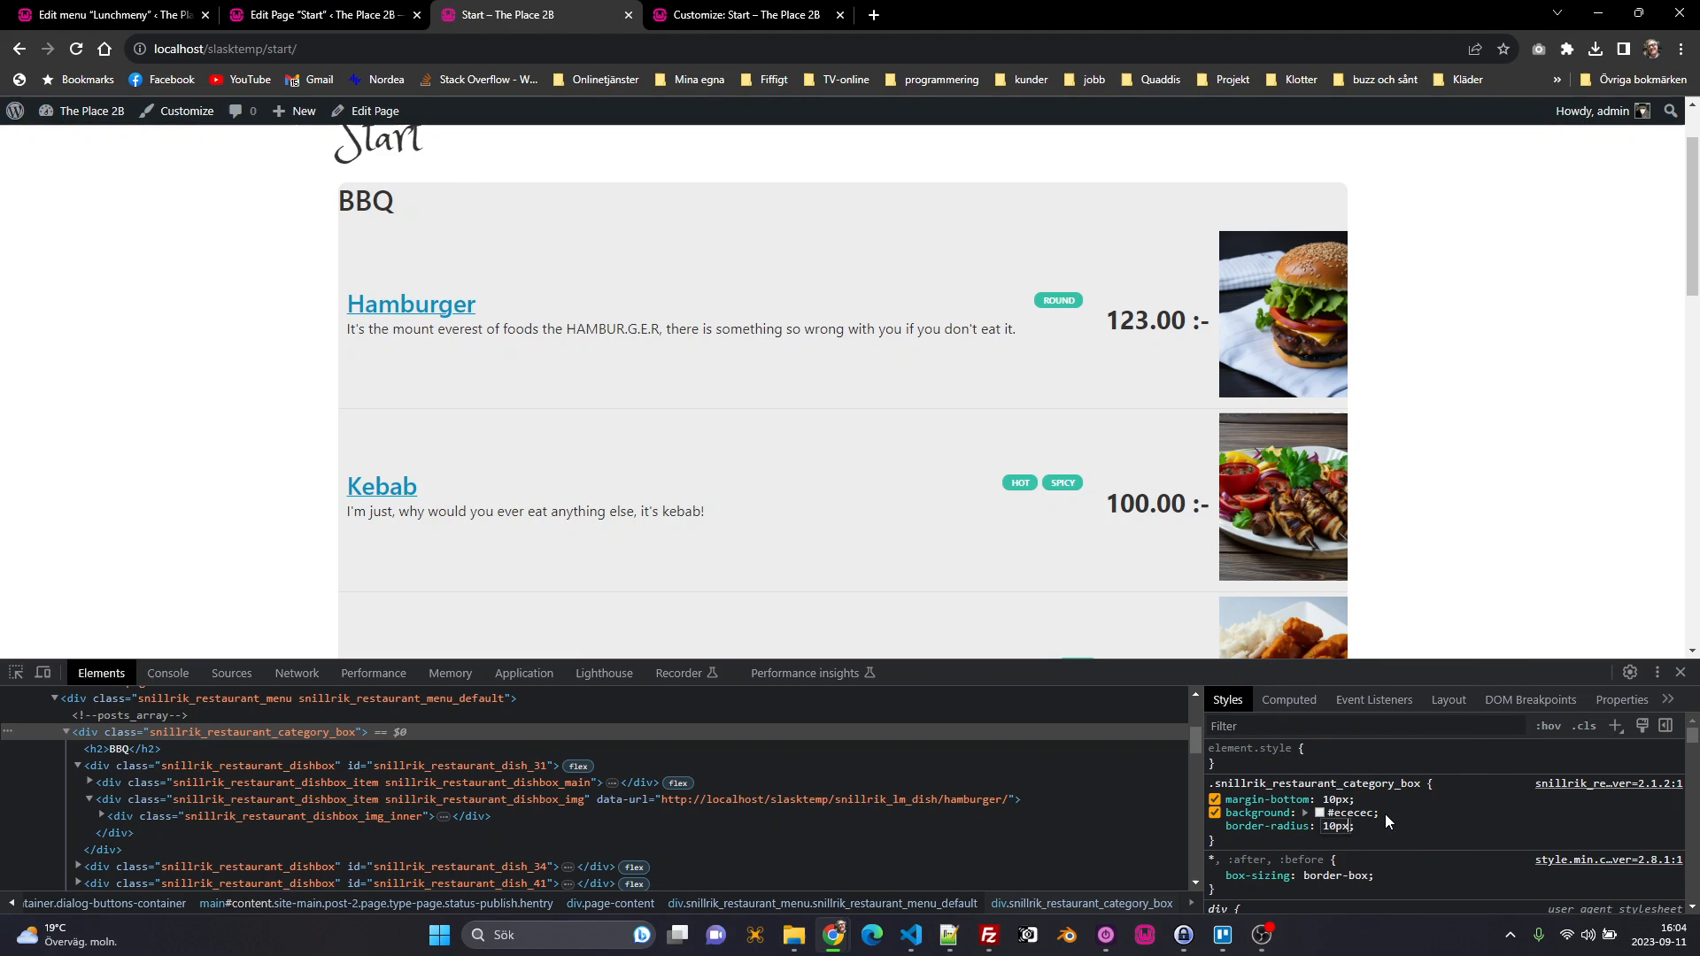
Step: Add a padding of 20px to the snillrik_restaurant_category_box rule
key(Tab)
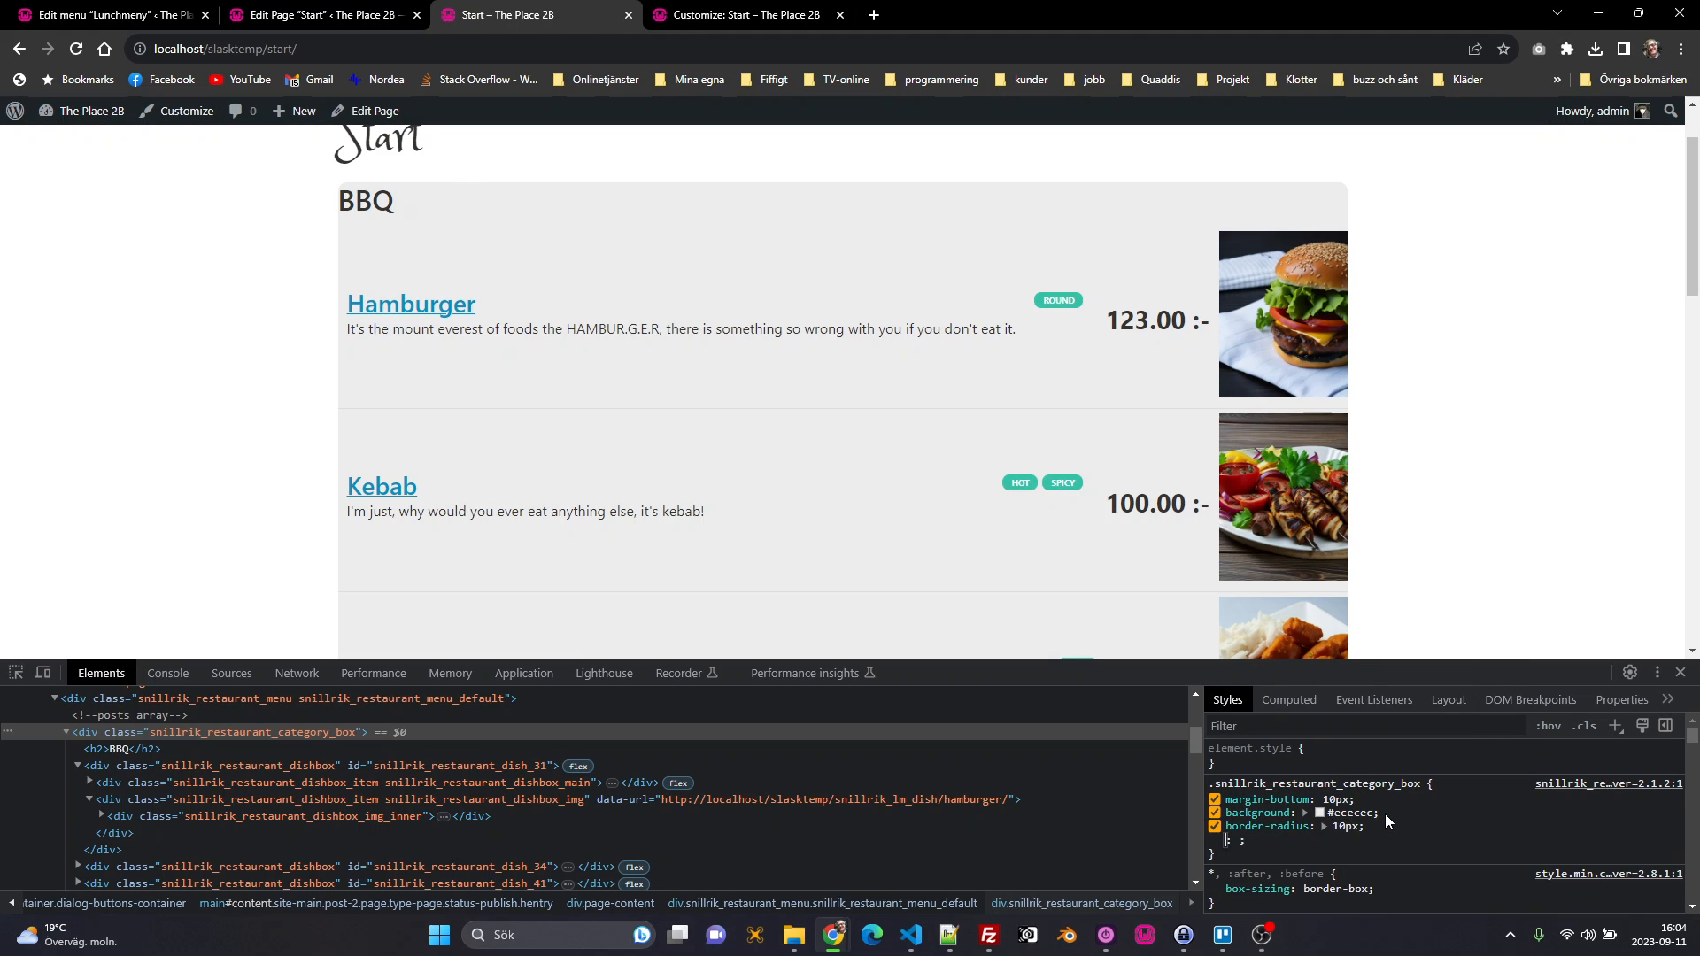
text(padd)
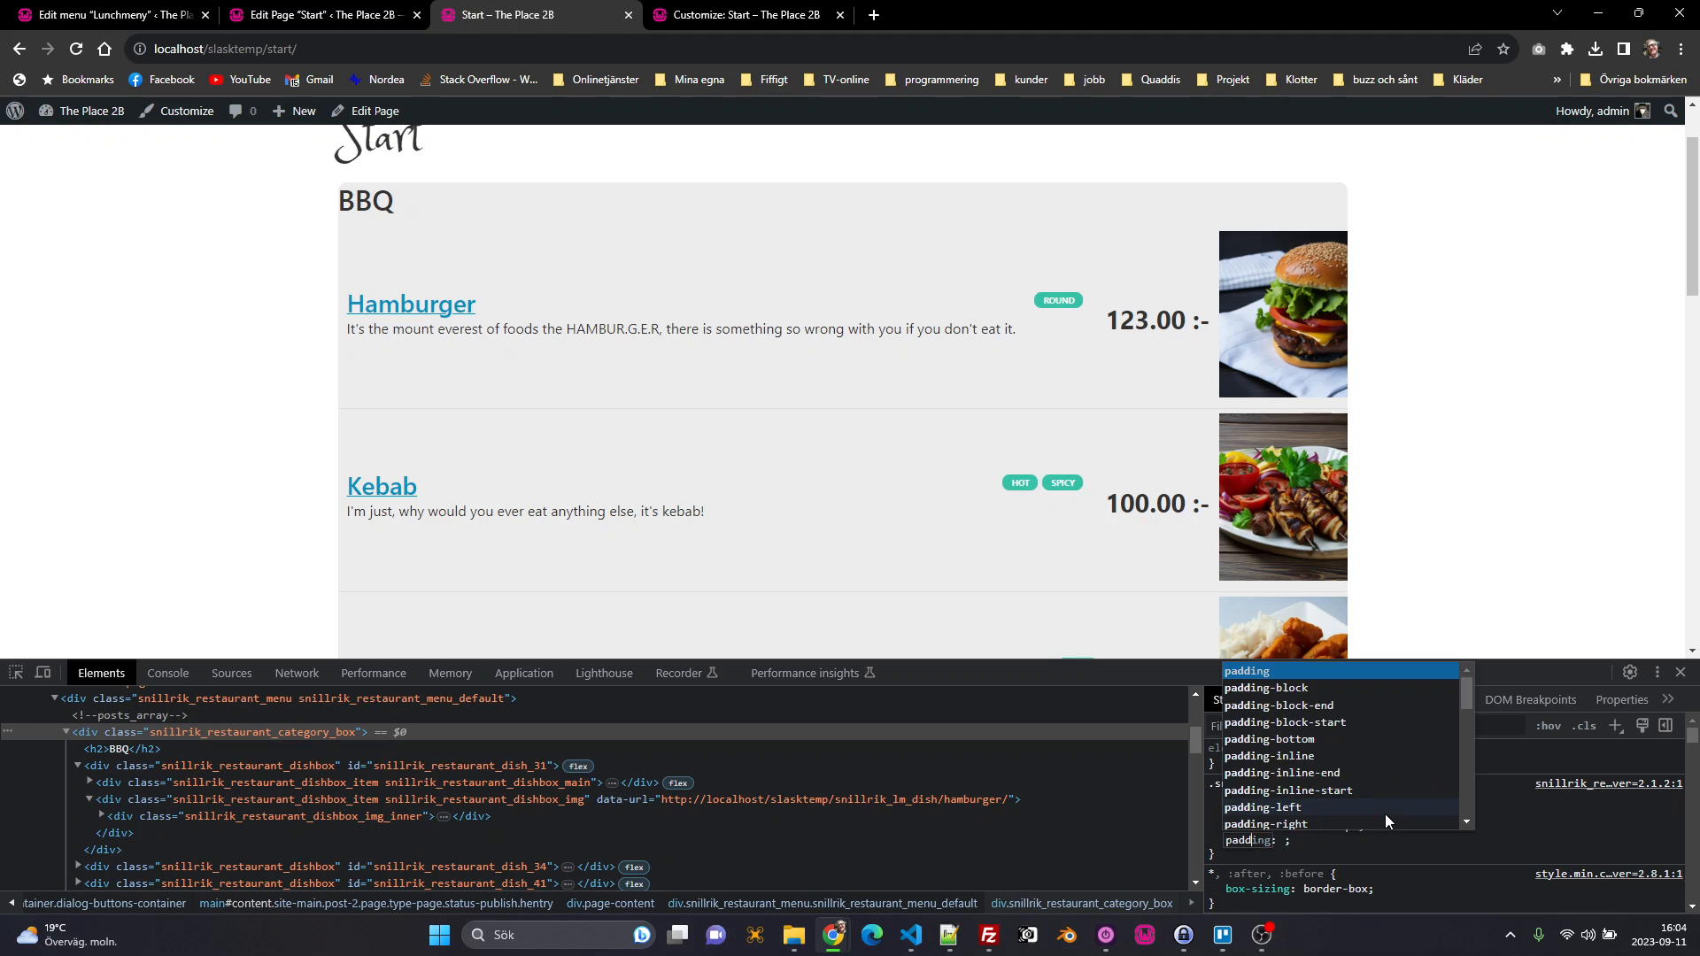
text(inf:)
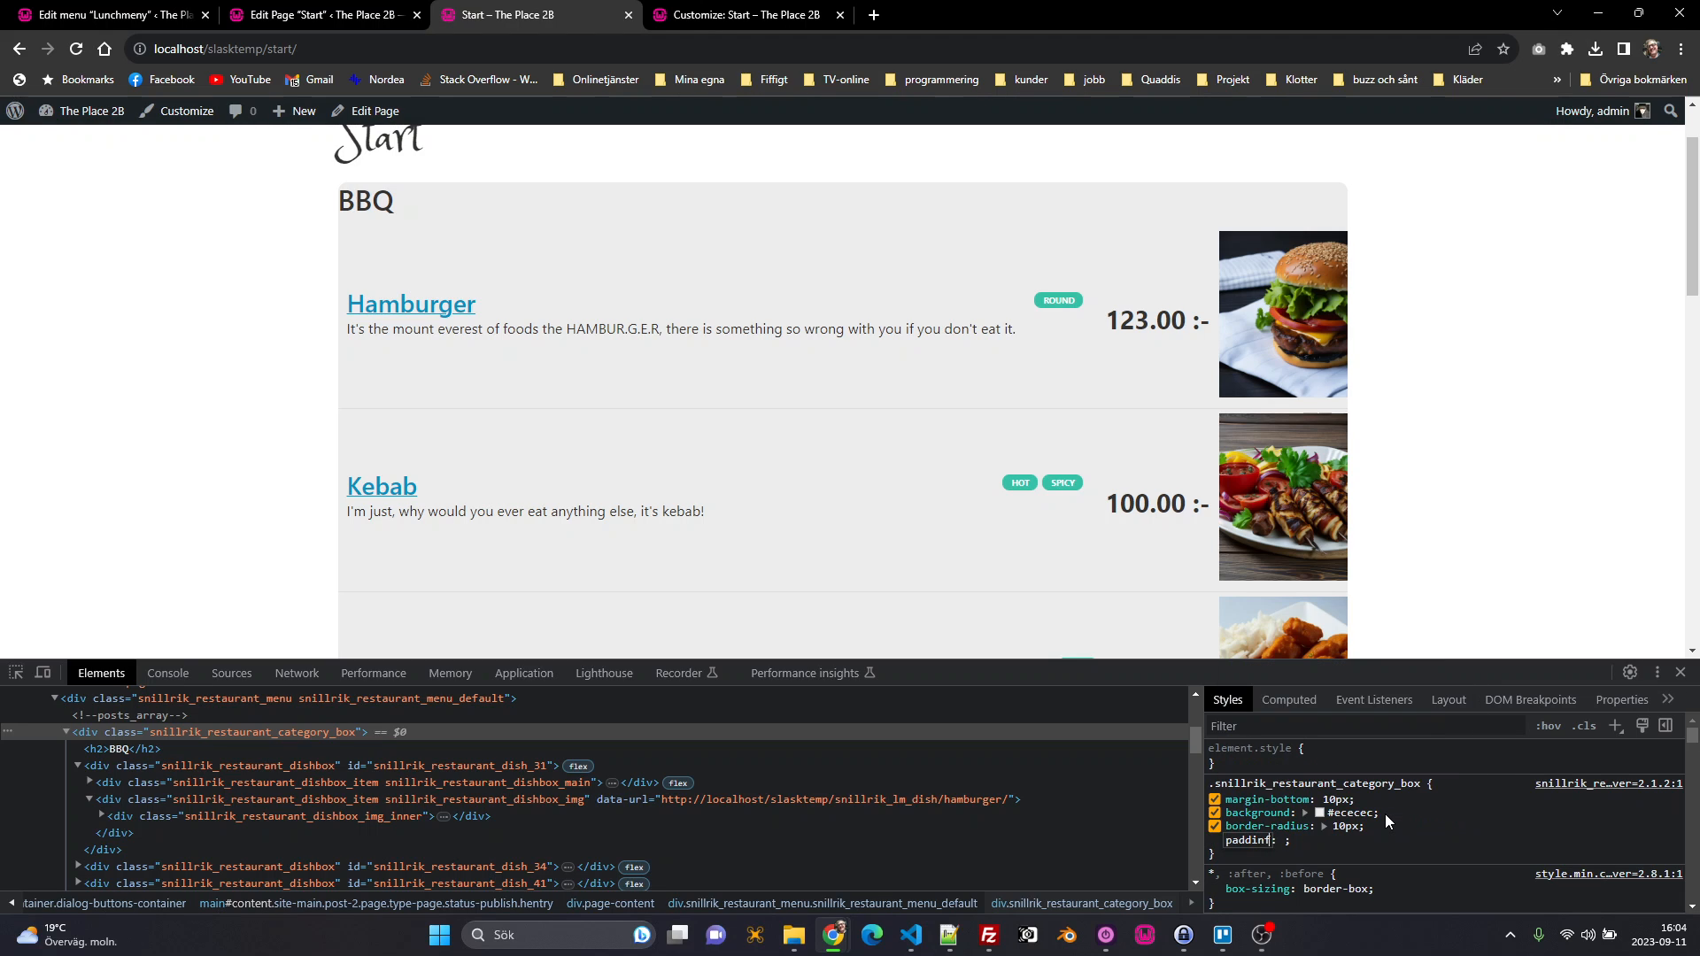
key(shift+Tab)
text(padding)
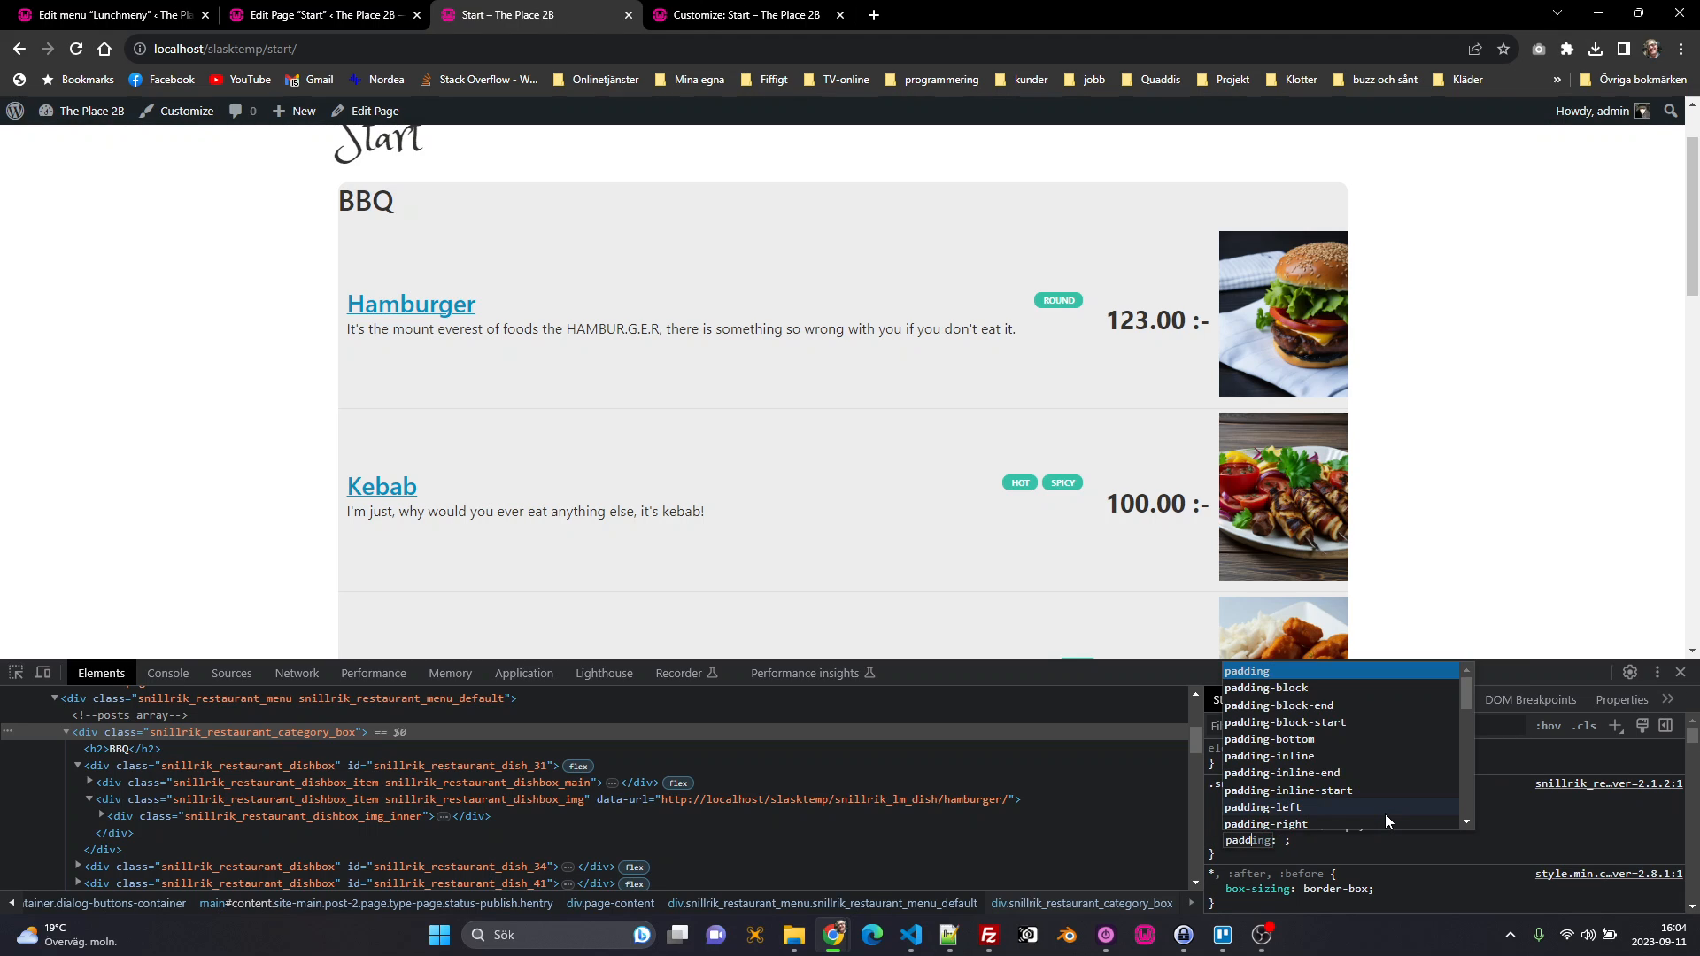
text(: 20px)
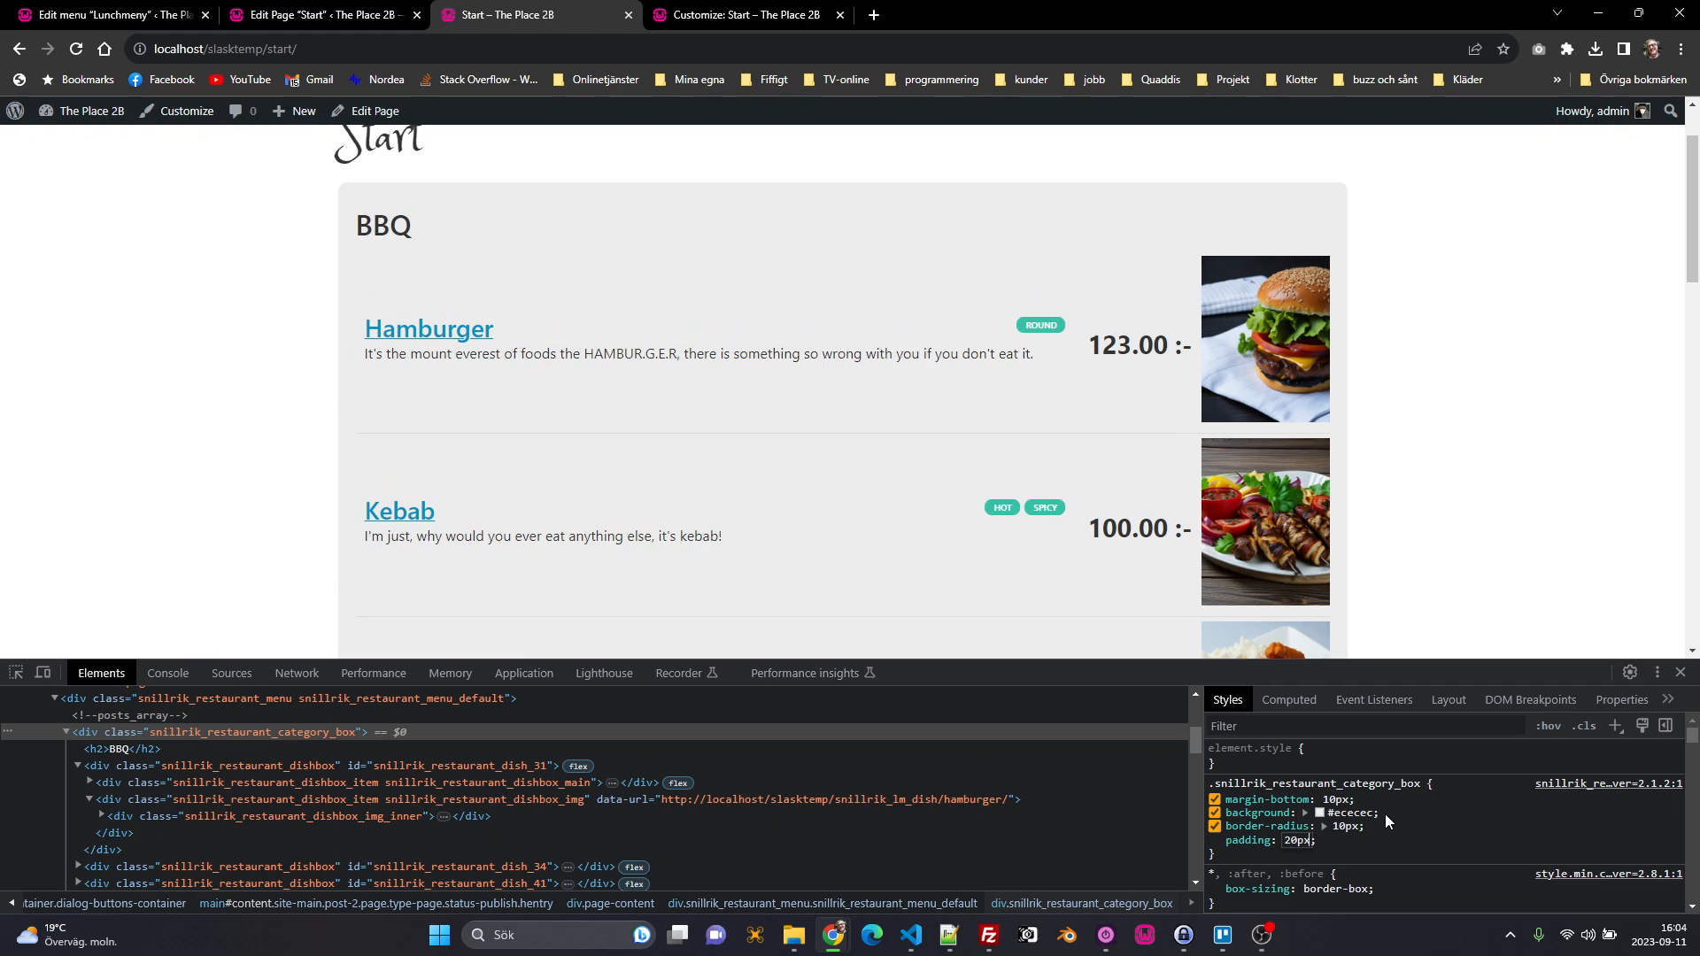
Step: Inspect the Hot dog dish and select its enclosing snillrik_restaurant_dishbox element
scroll(733, 498, down, 15)
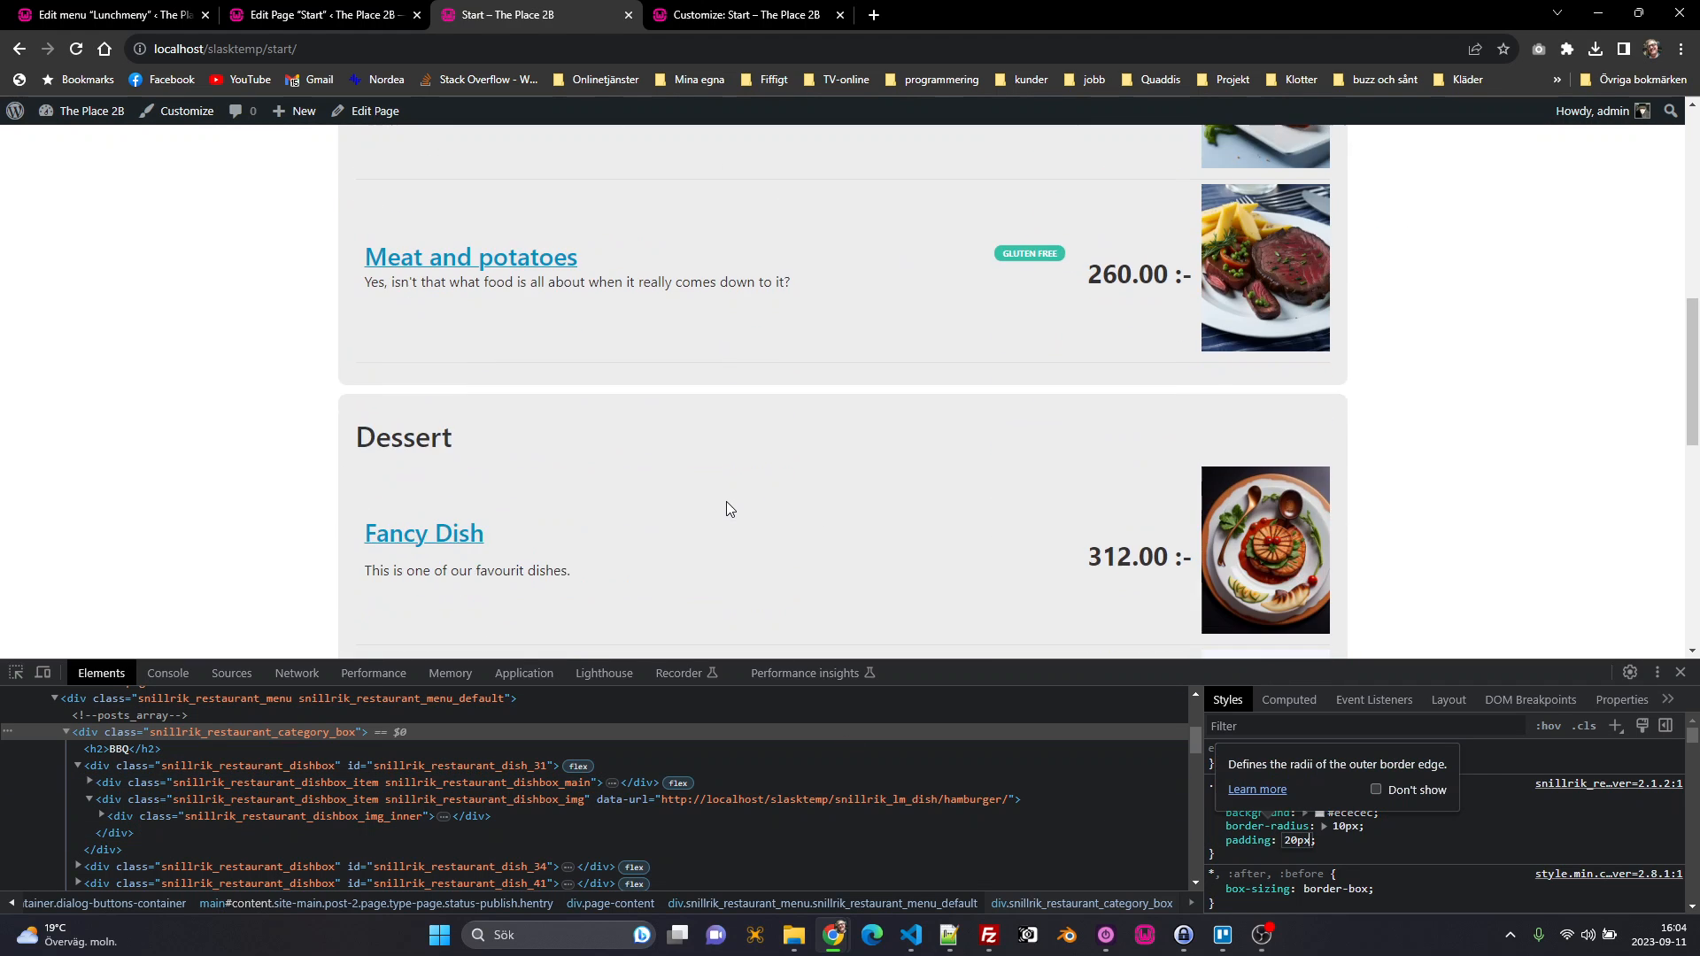
scroll(733, 509, up, 3)
scroll(407, 322, up, 1)
scroll(406, 323, down, 2)
scroll(359, 324, down, 6)
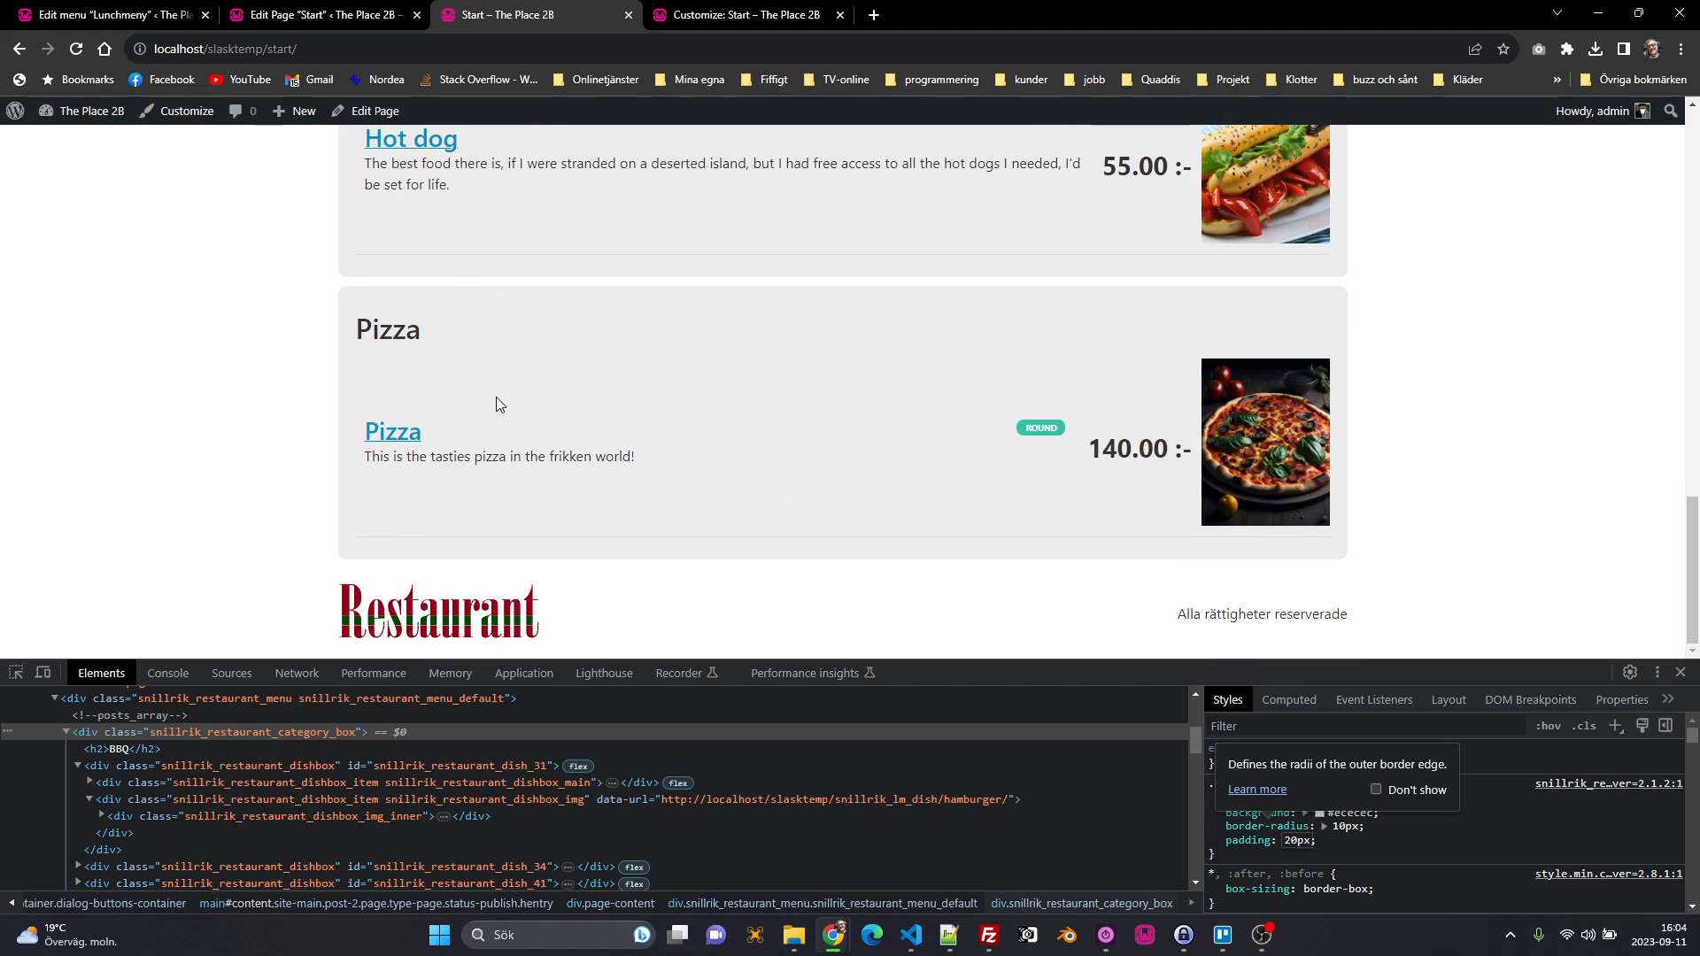
scroll(417, 310, up, 2)
right_click(415, 318)
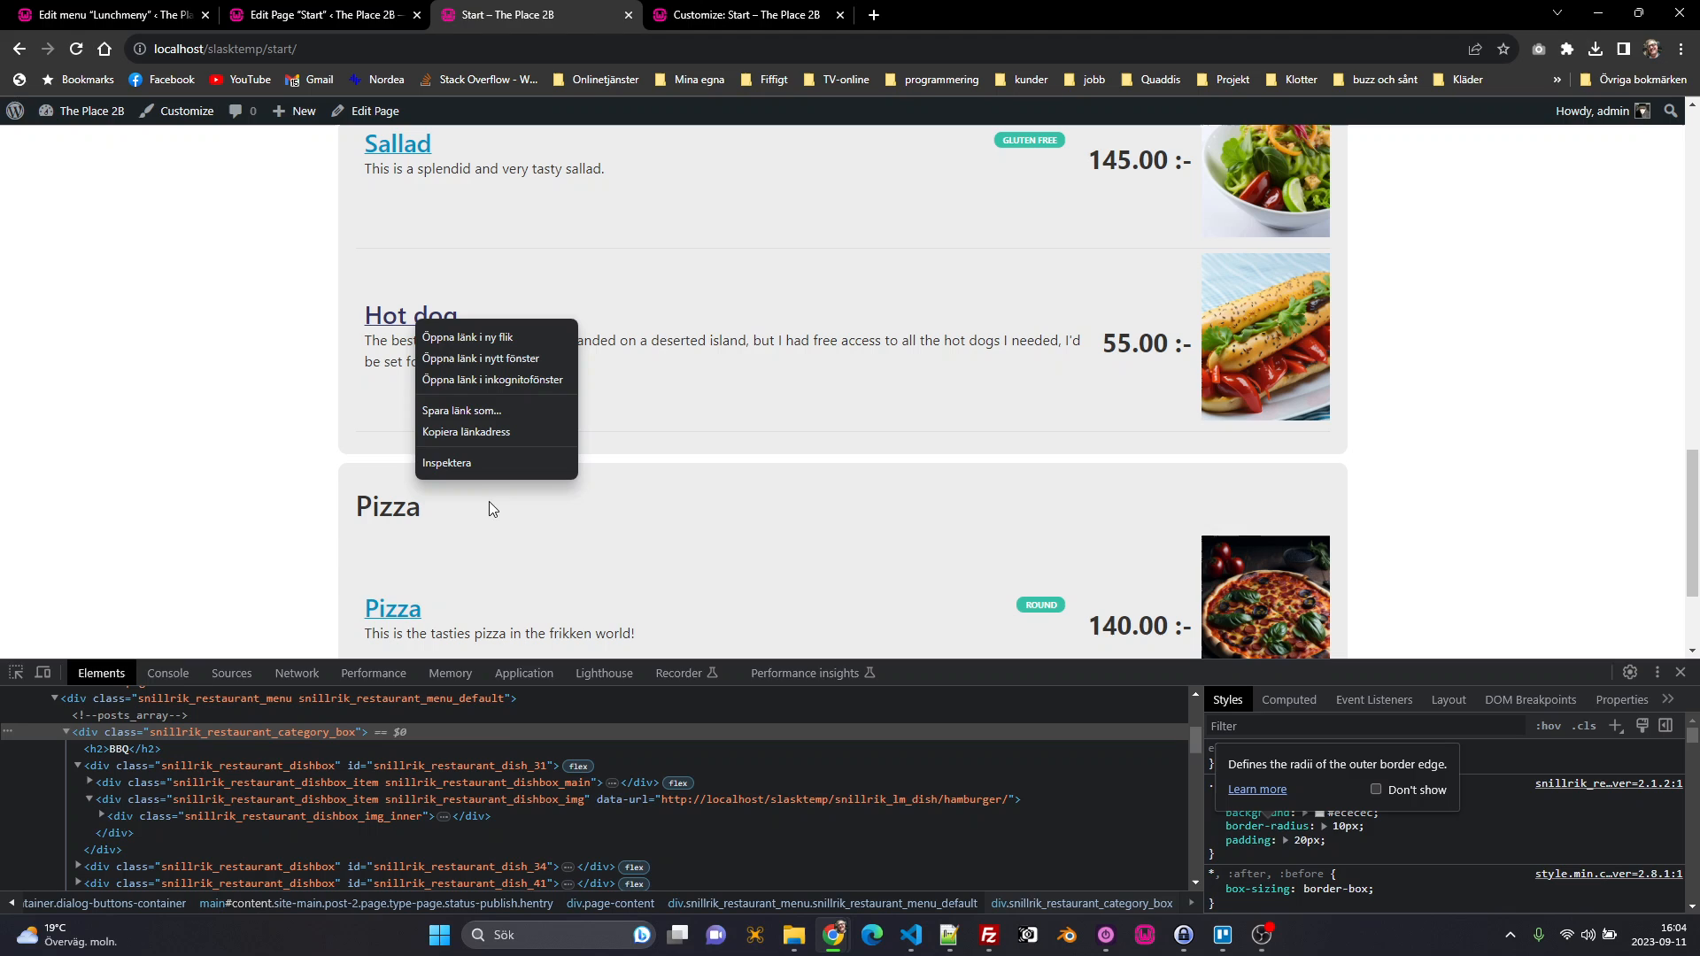
click(450, 462)
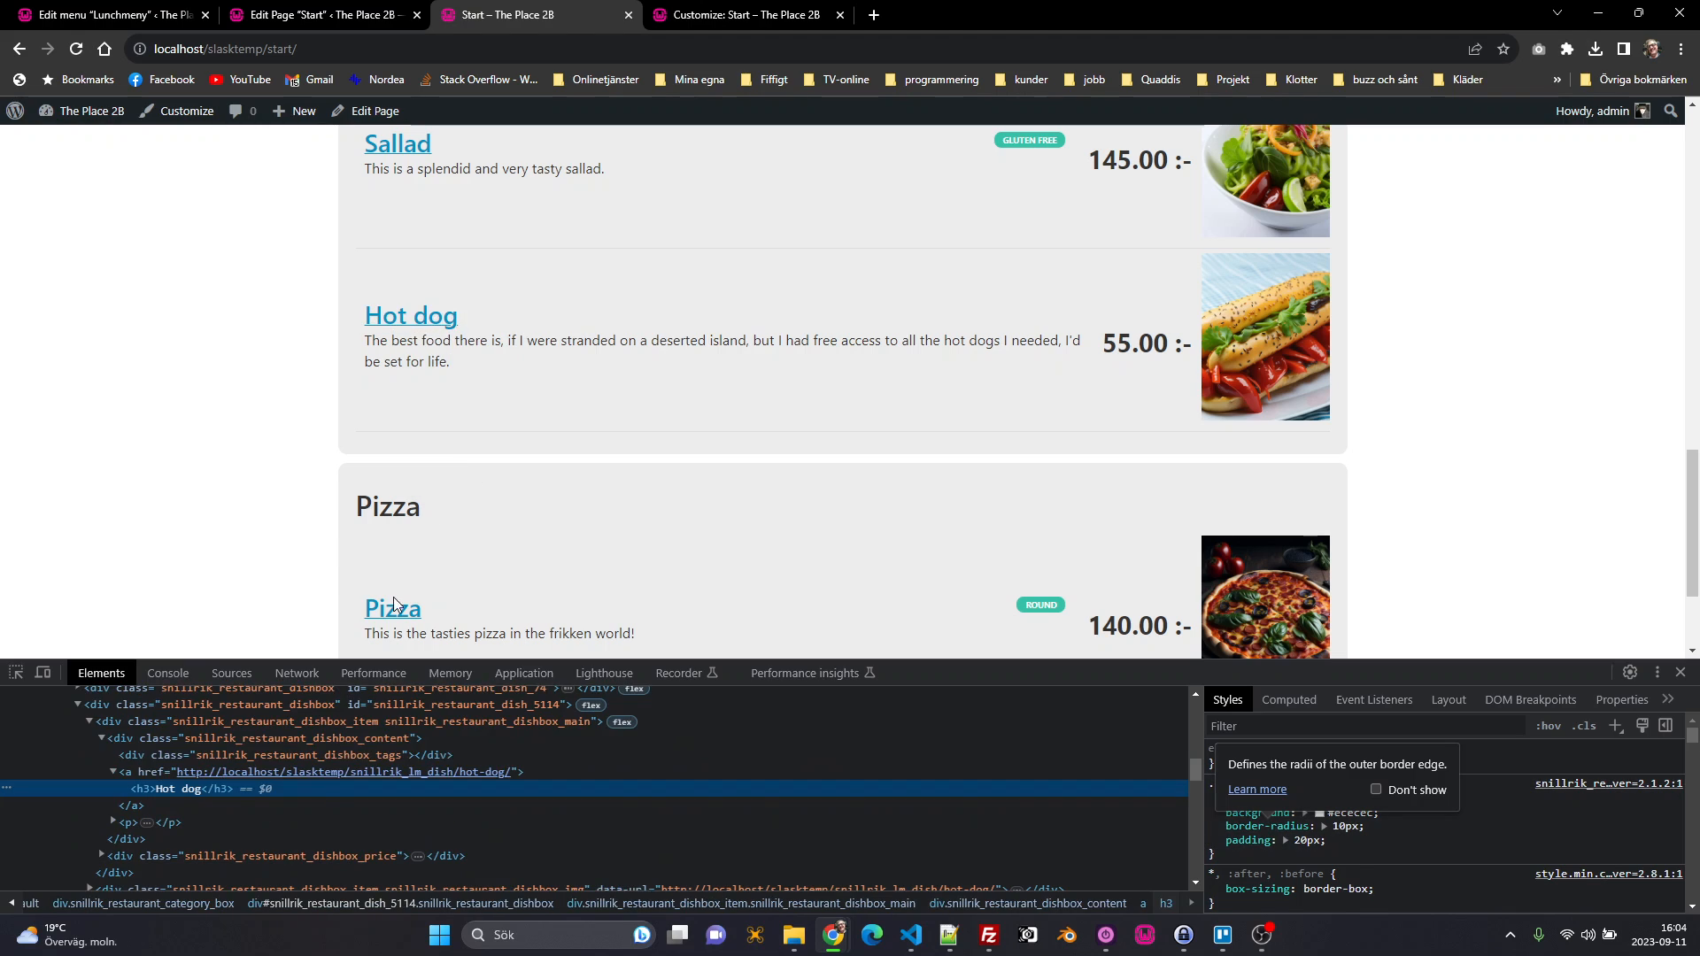
click(210, 723)
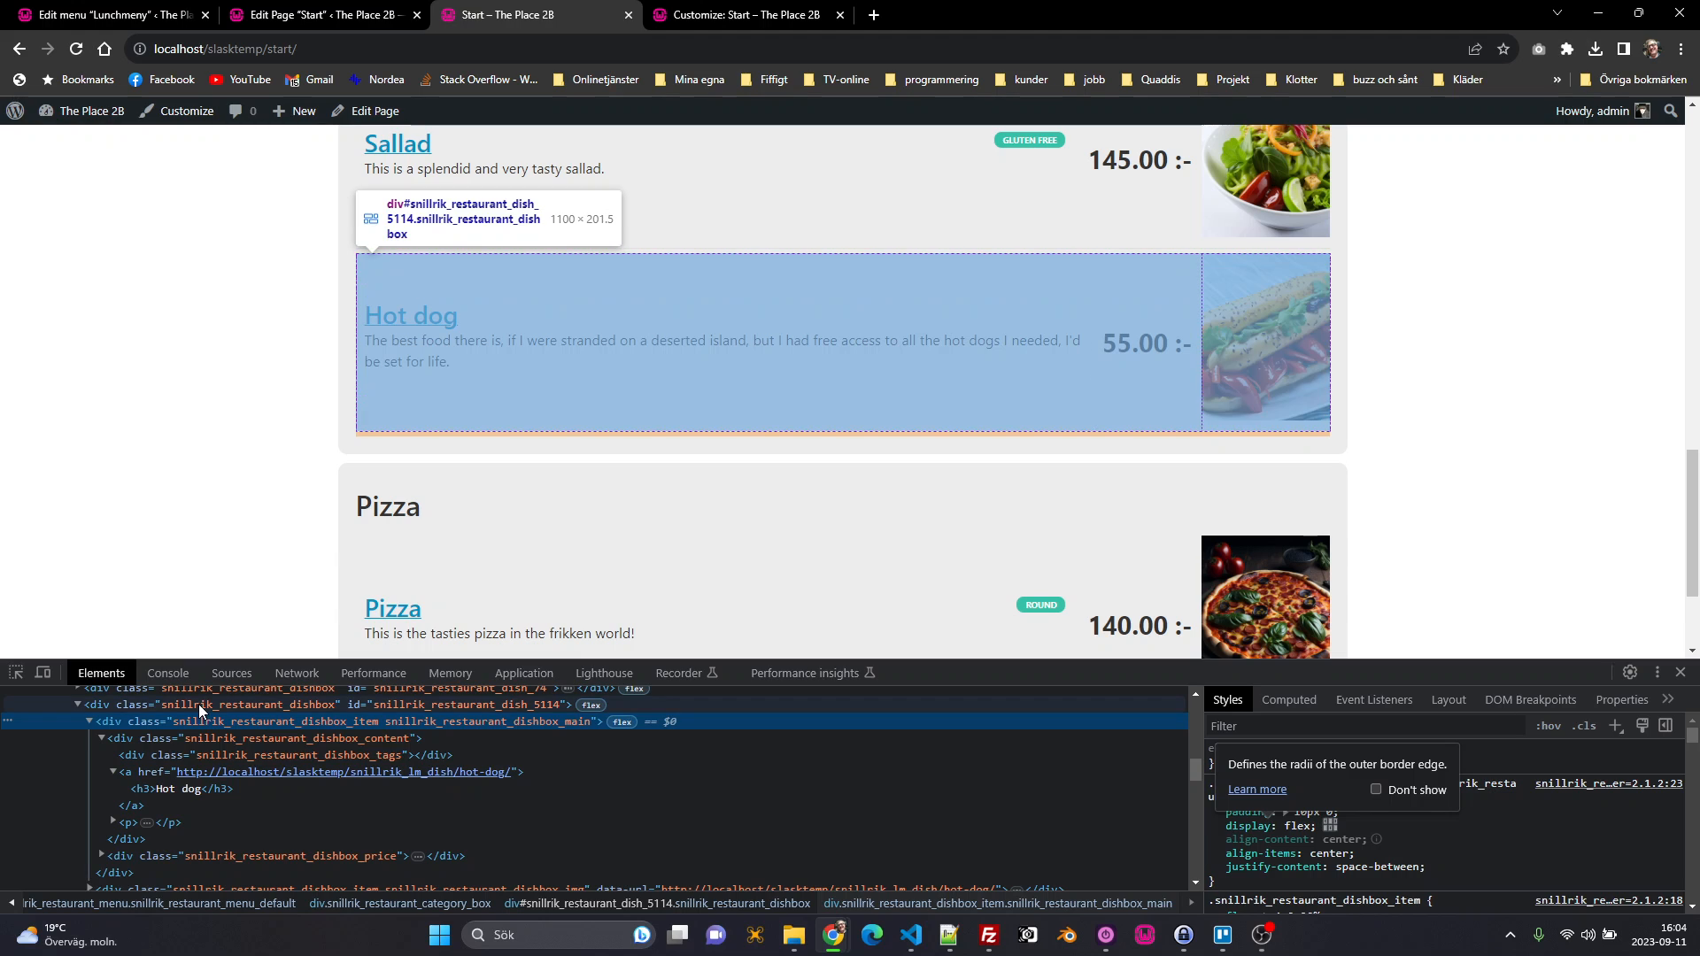
click(198, 703)
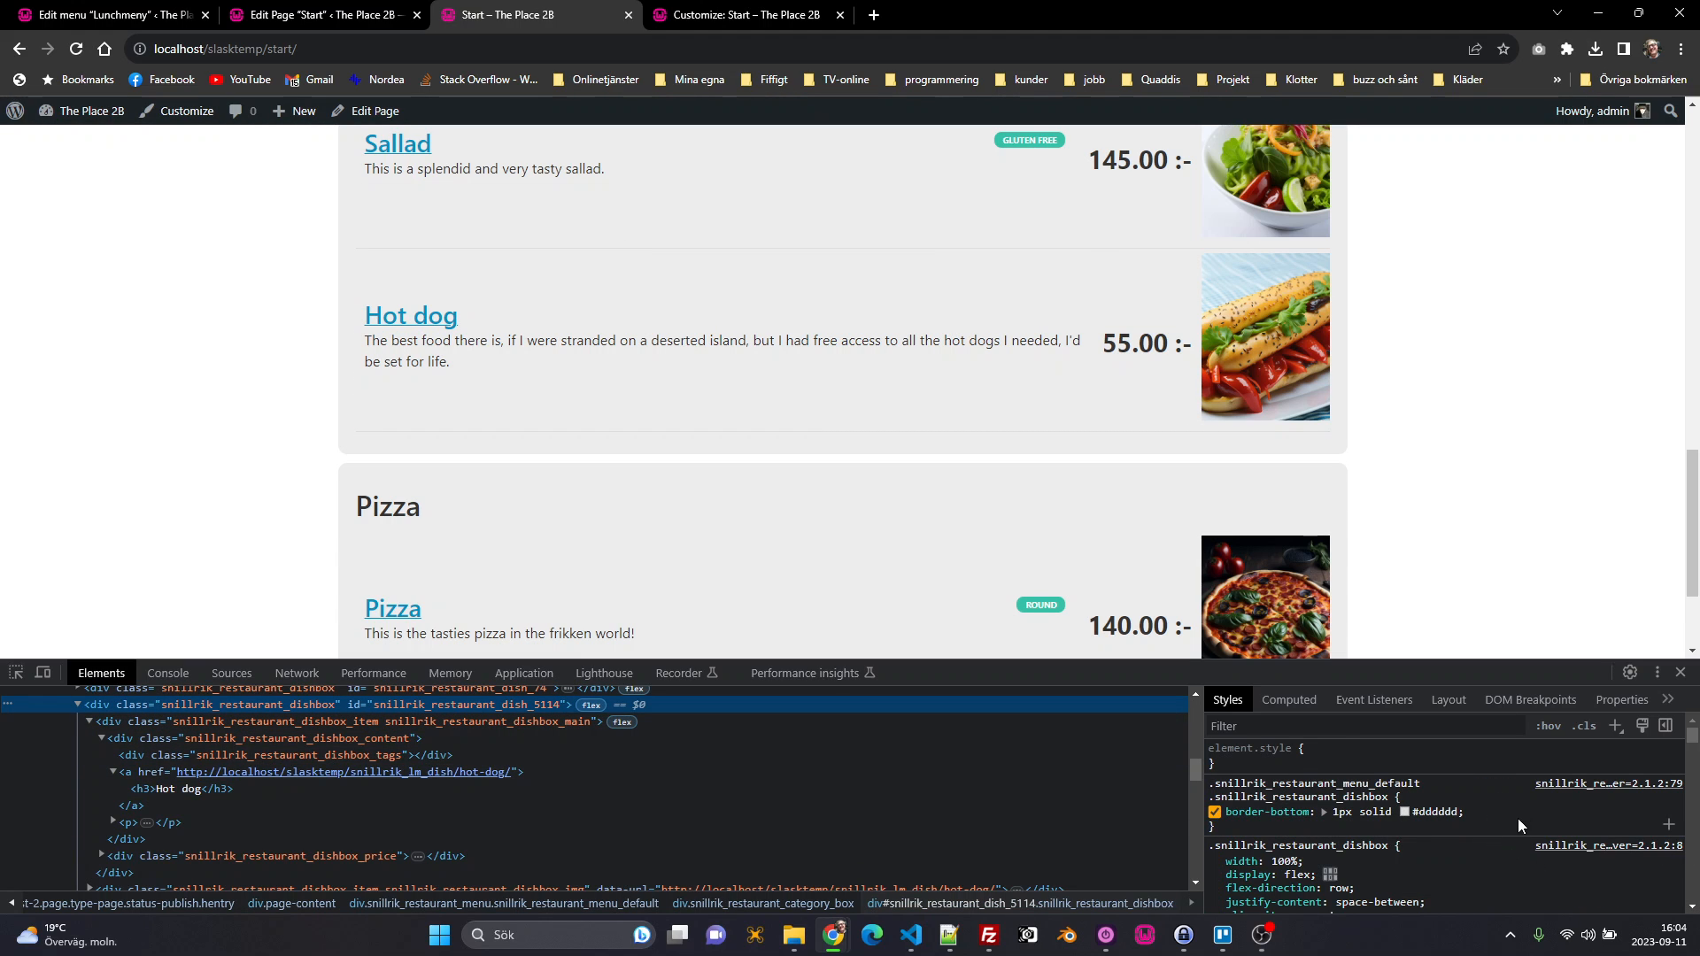
Step: Add a white background to the .snillrik_restaurant_menu_default .snillrik_restaurant_dishbox rule and check it across the menu
click(1491, 810)
text(back)
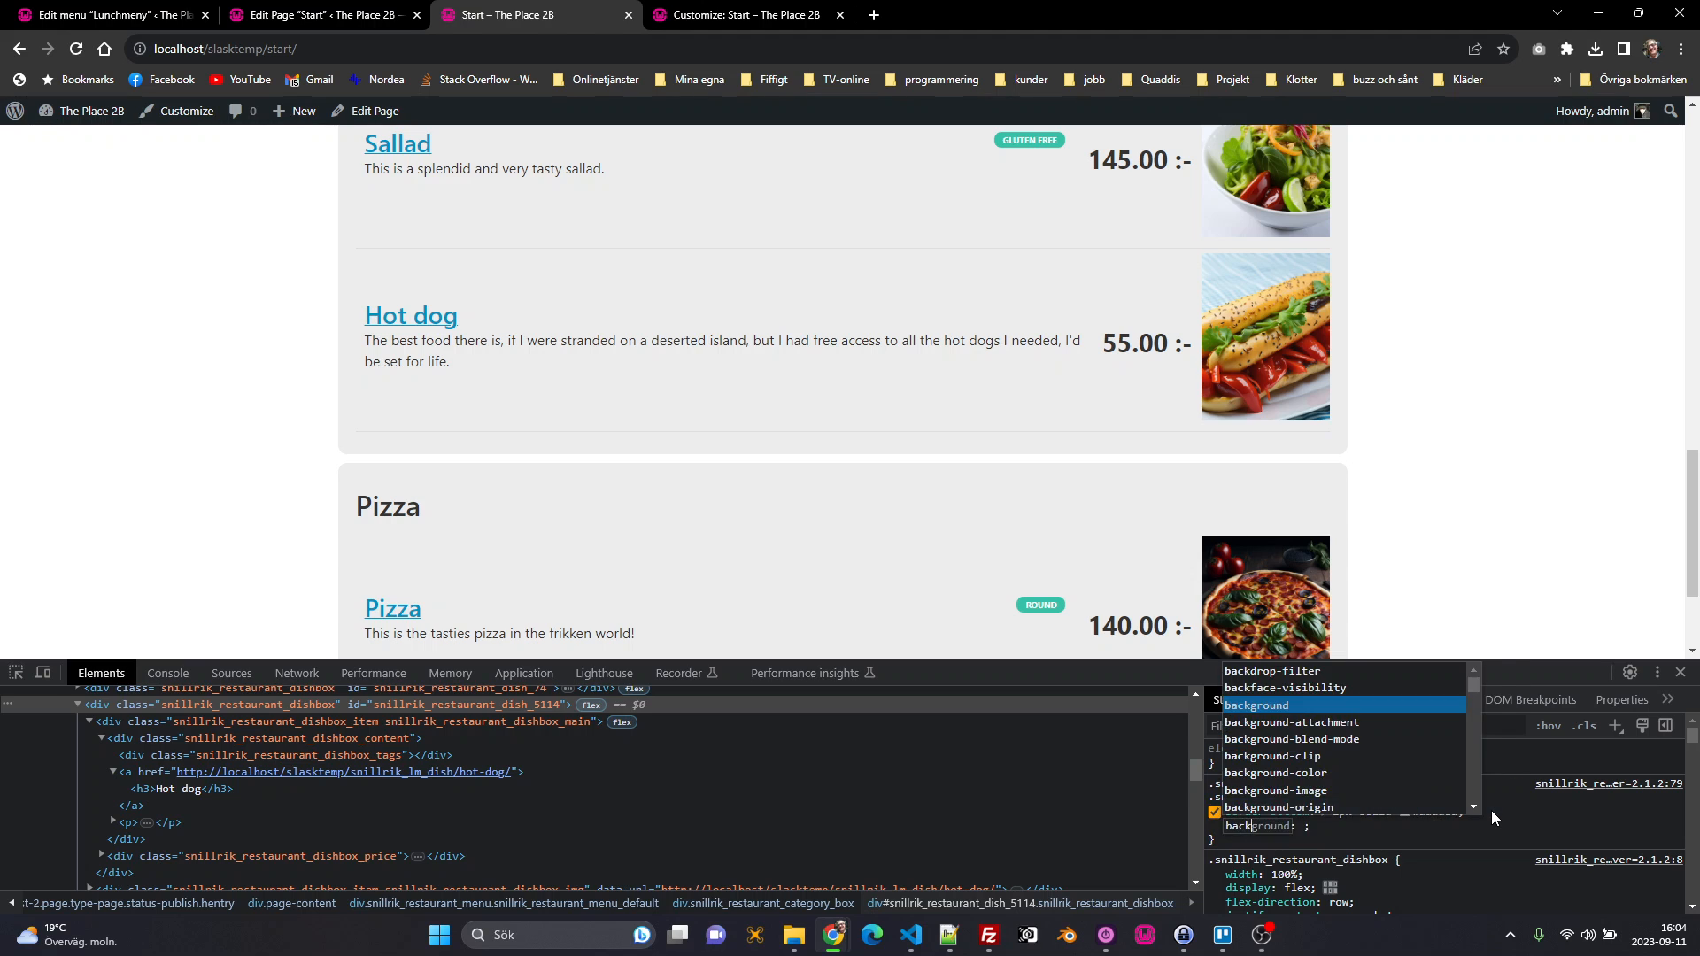
key(Tab)
text(white)
key(Return)
scroll(695, 449, up, 1)
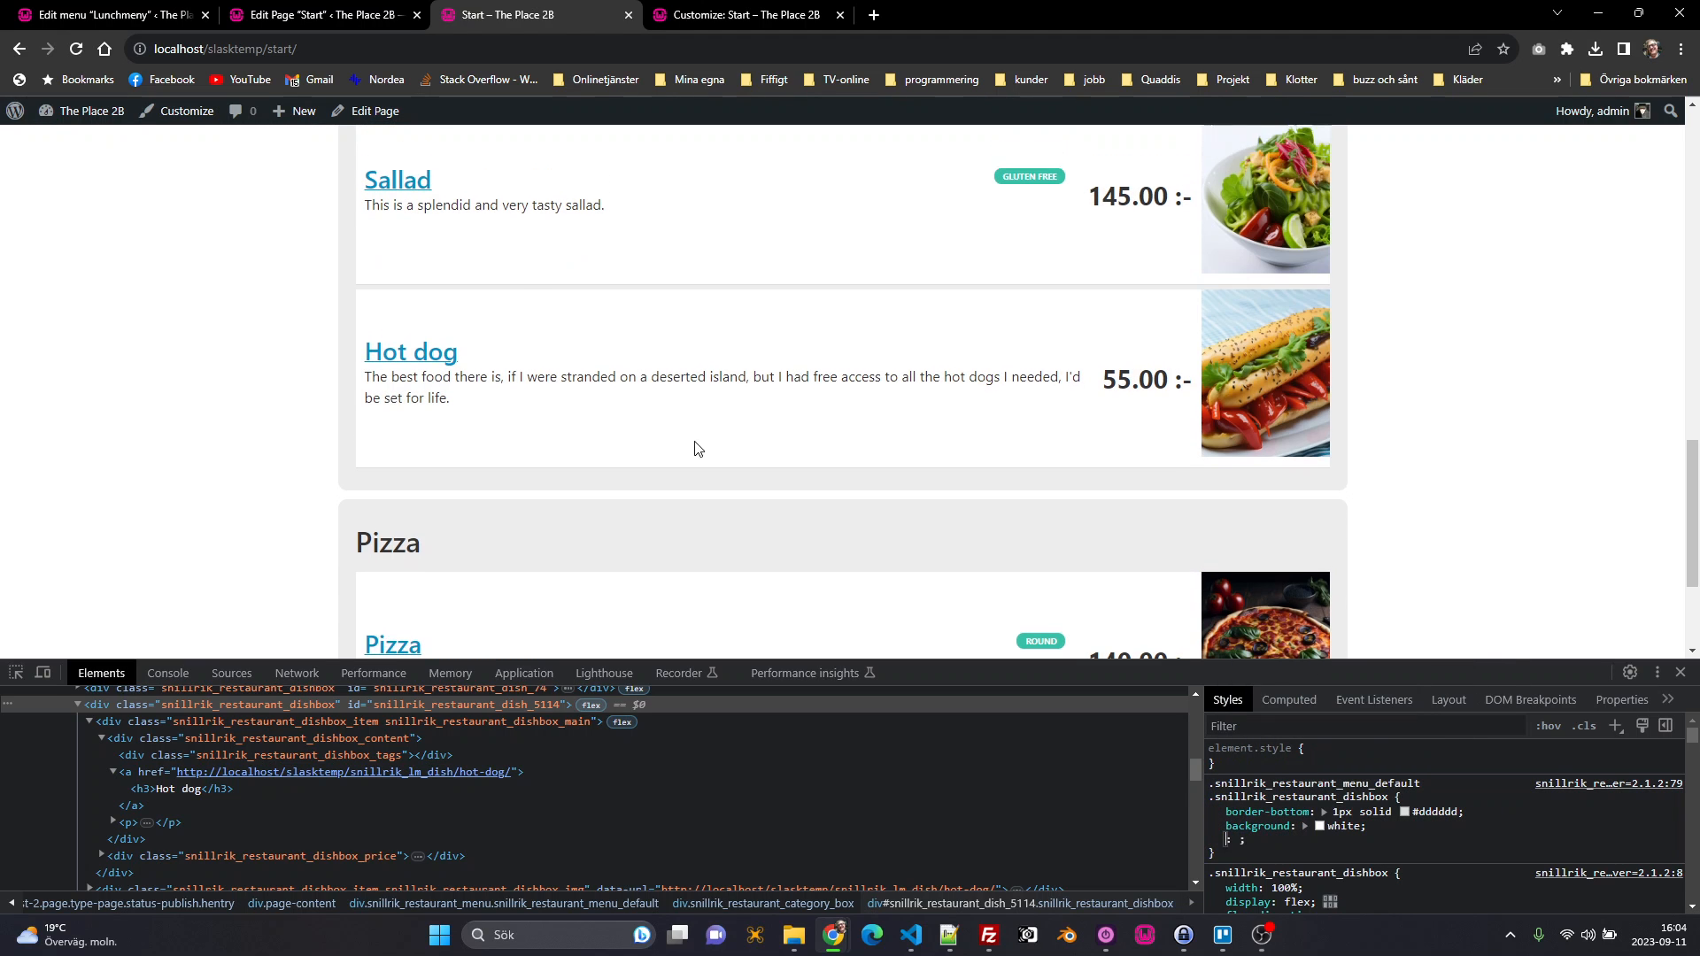
scroll(589, 485, up, 15)
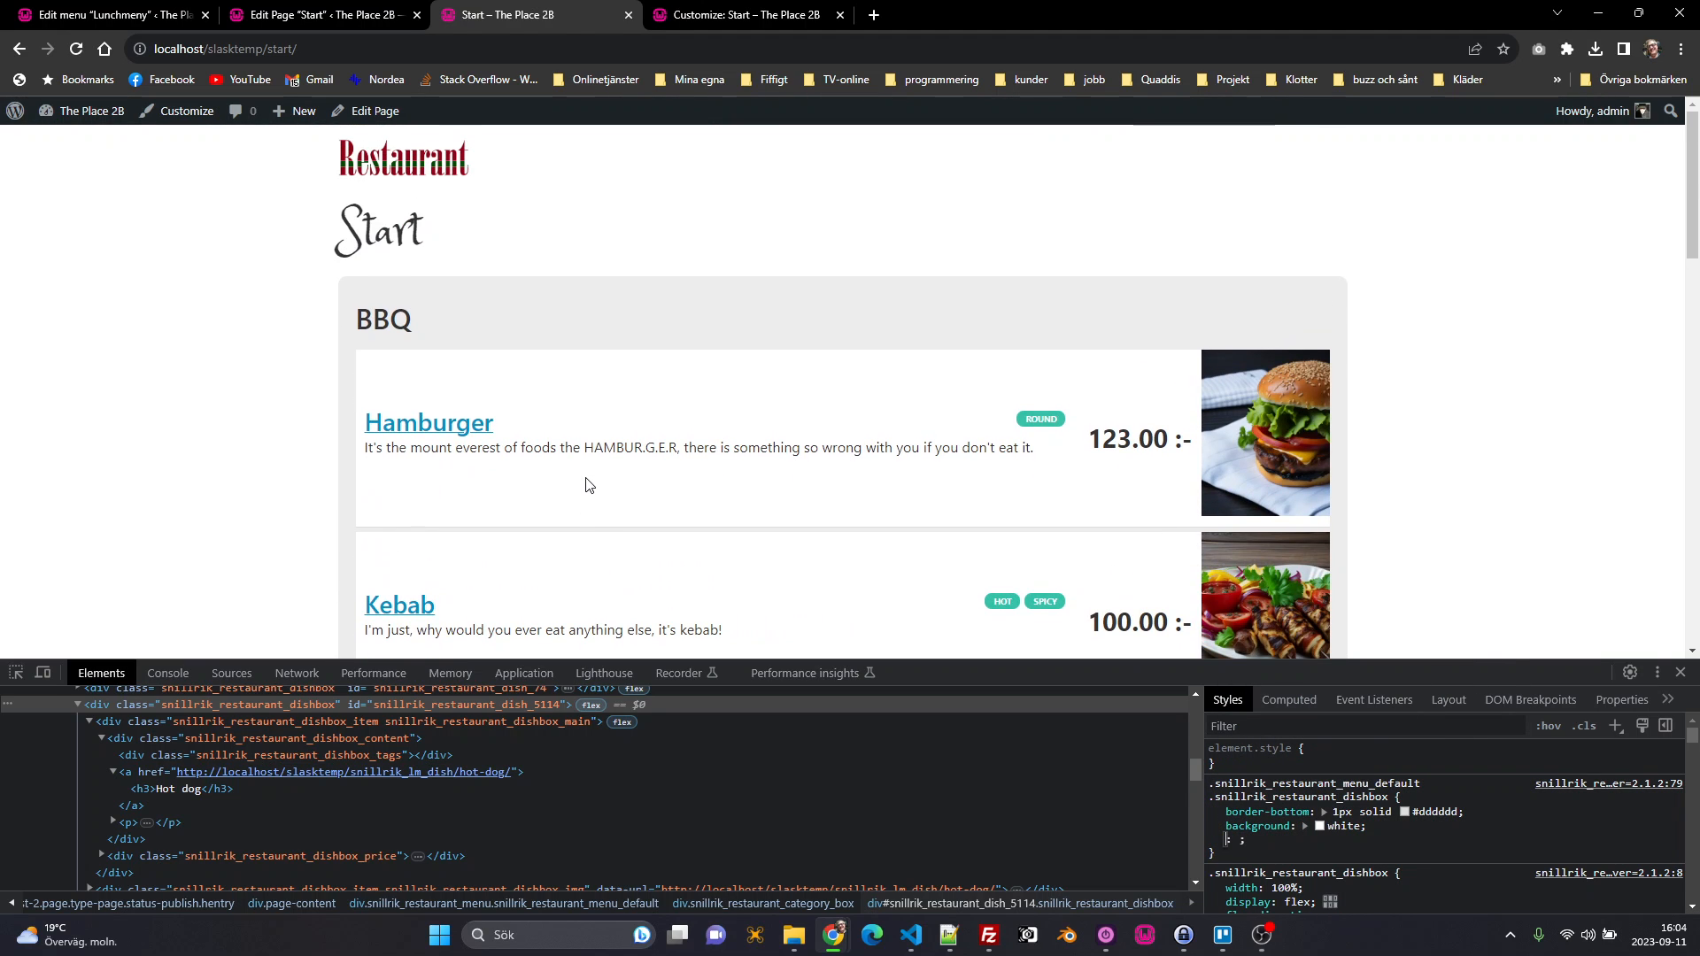
scroll(512, 326, down, 2)
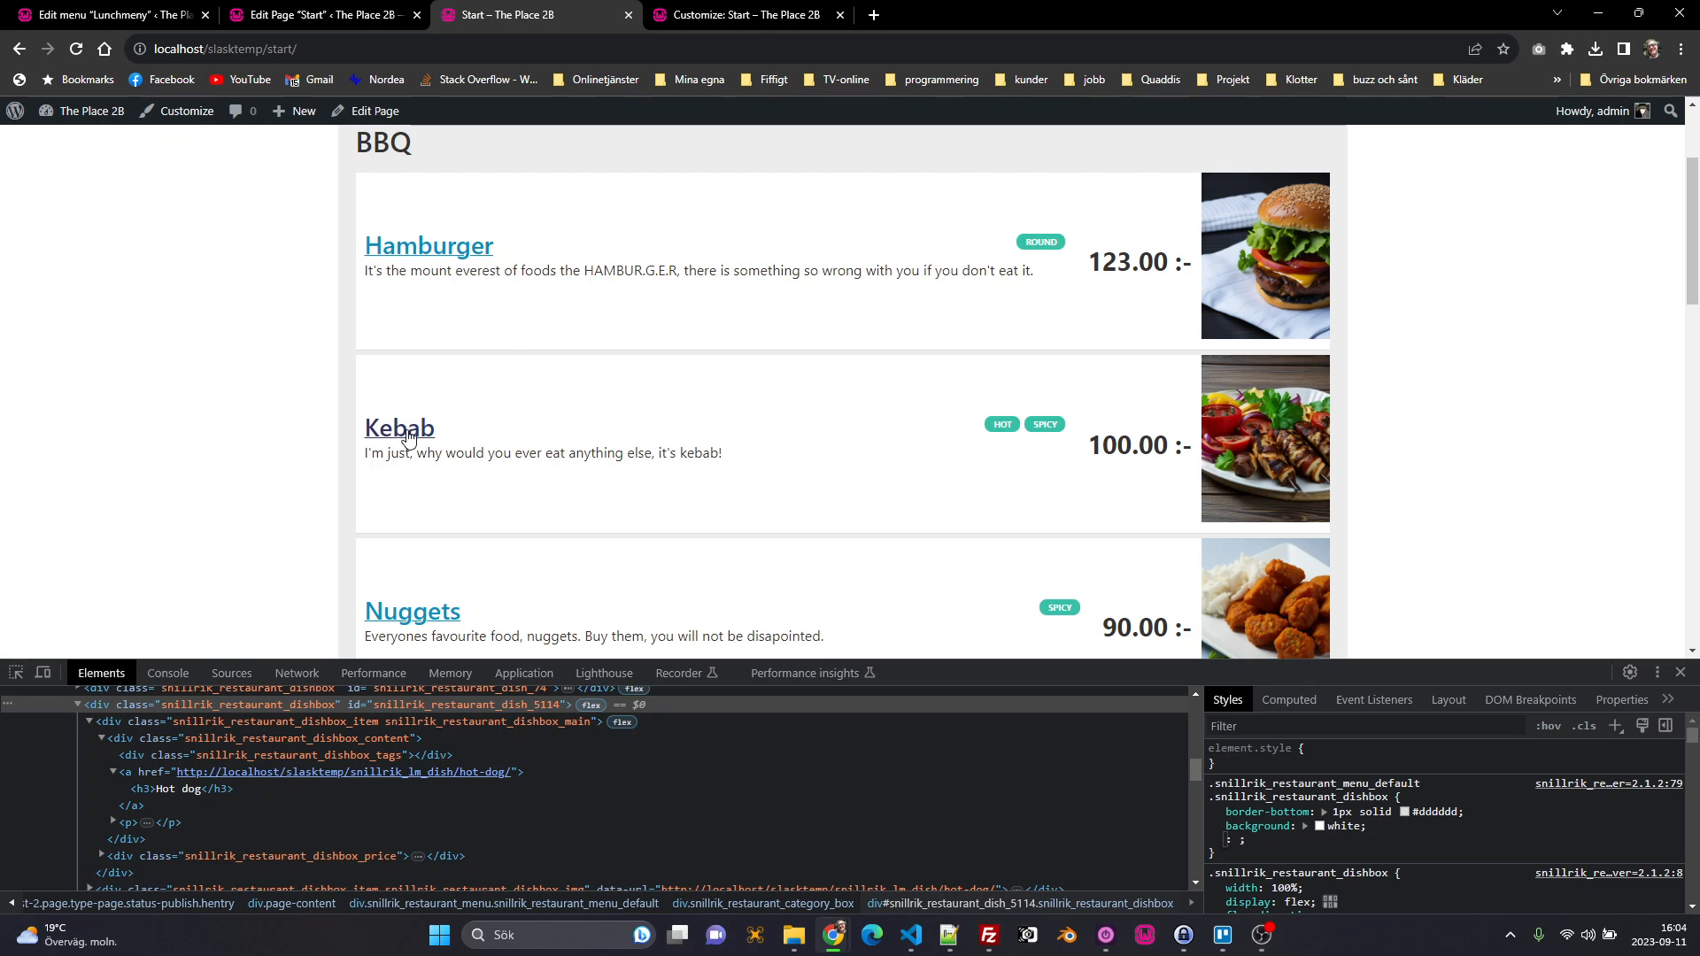
scroll(407, 435, up, 2)
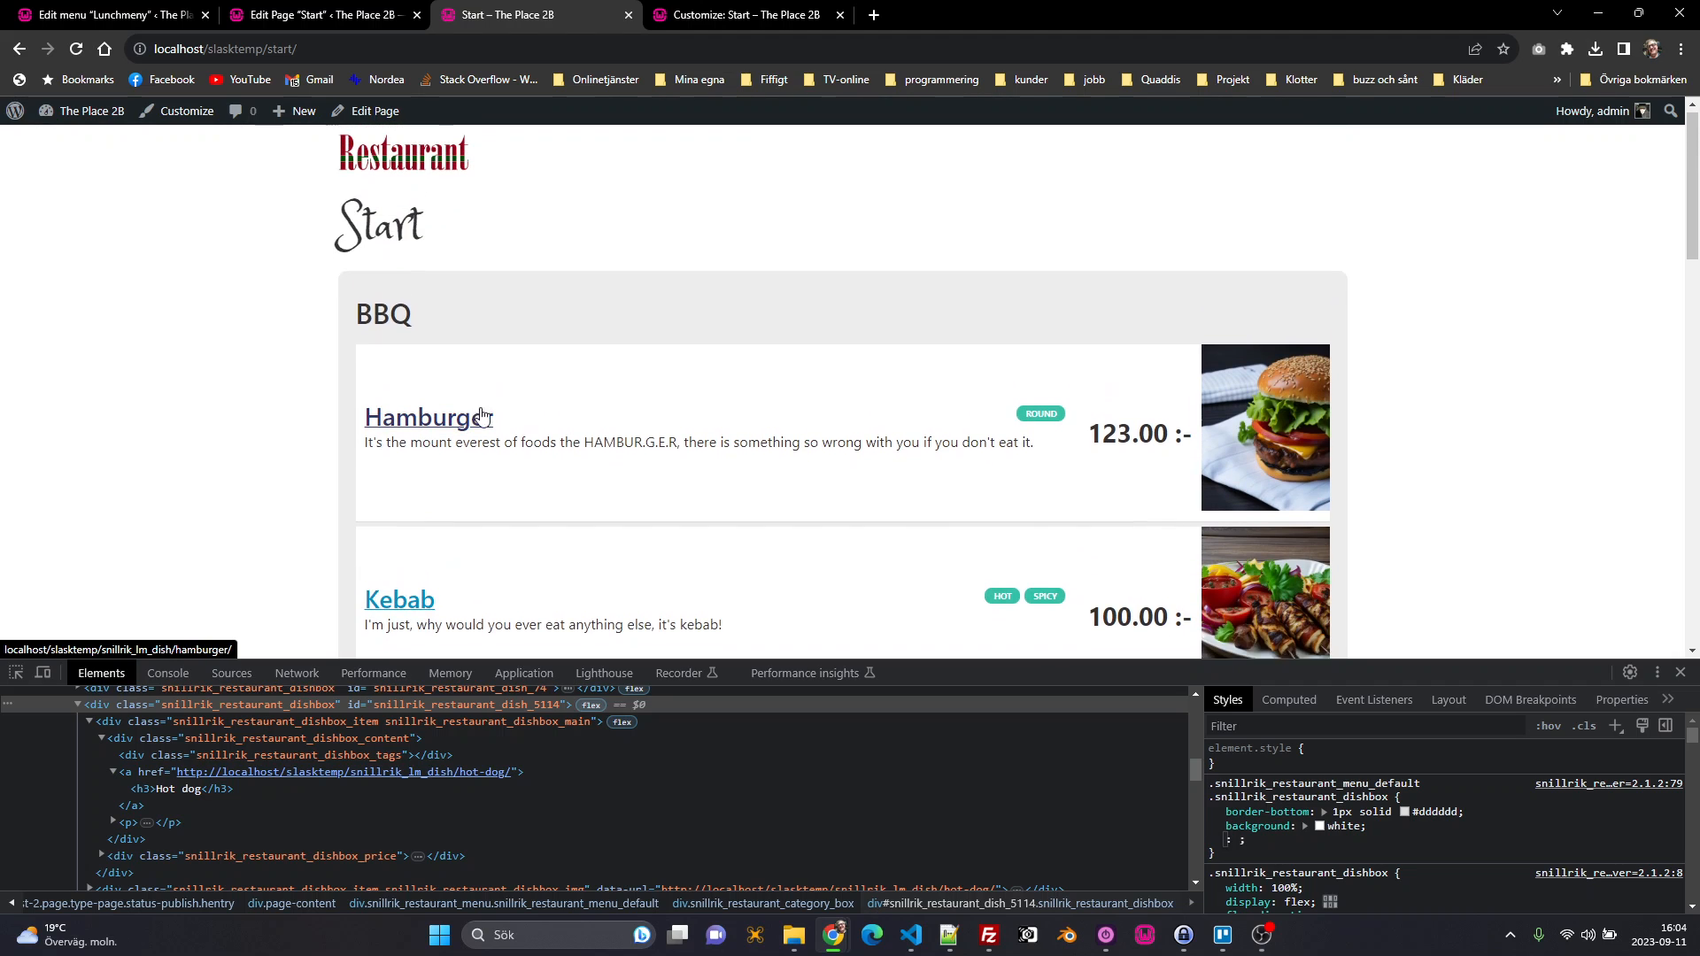
scroll(531, 445, down, 9)
scroll(573, 443, down, 5)
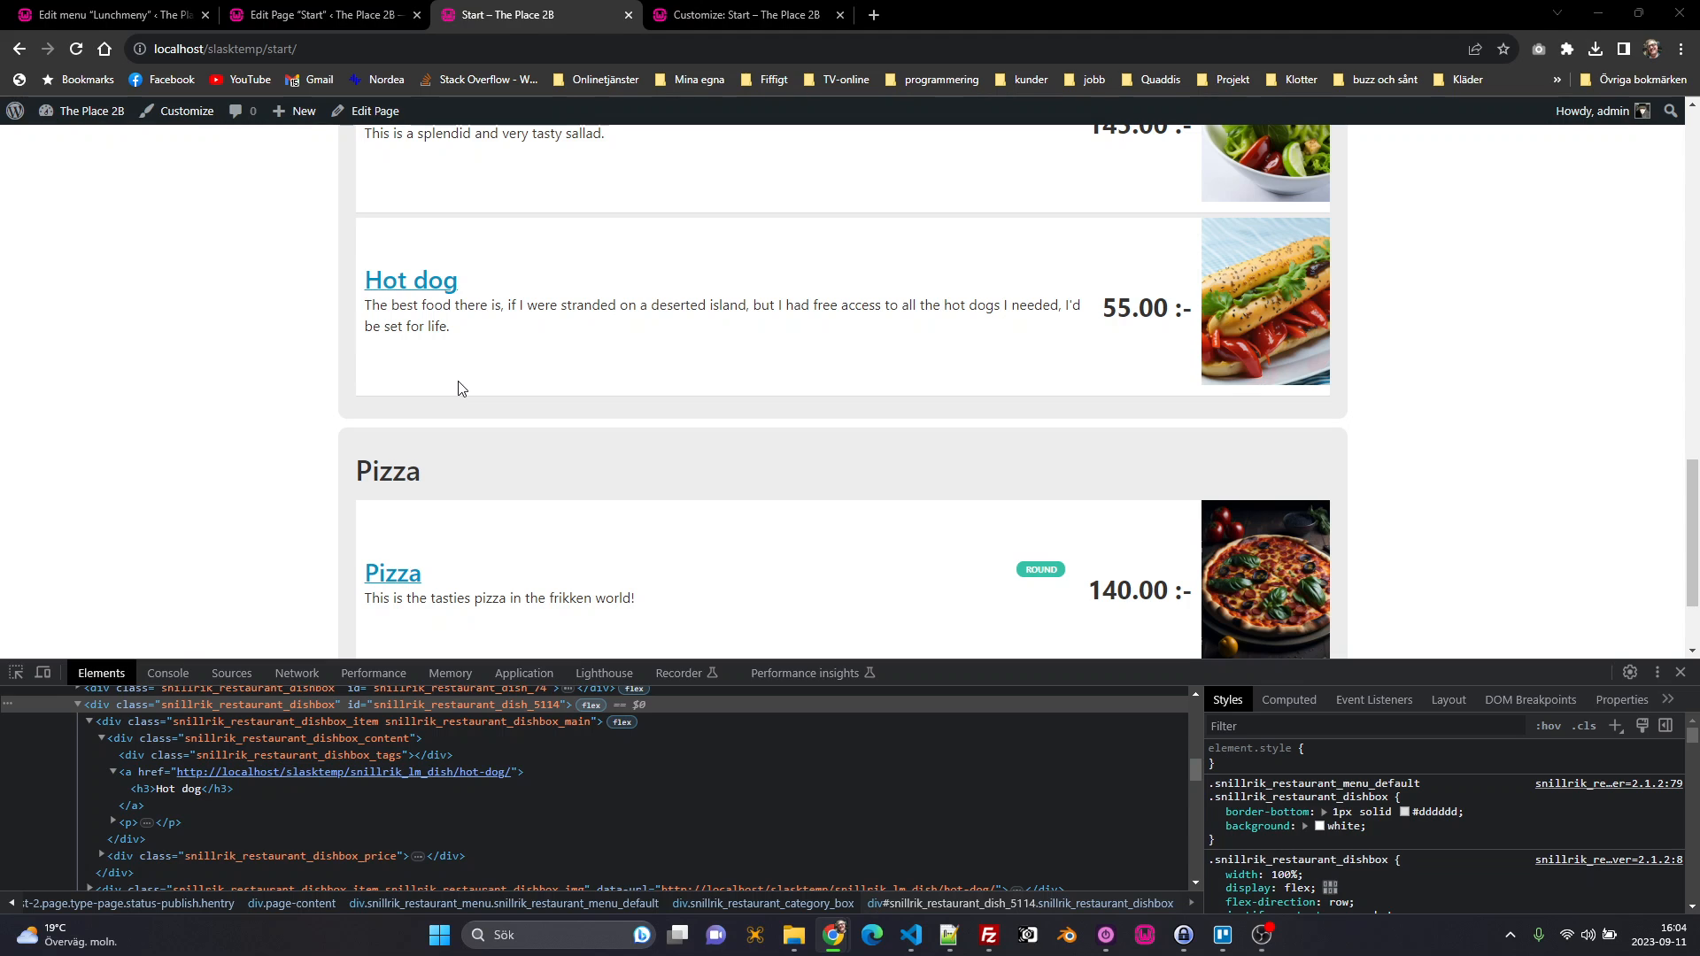
Step: Switch to Visual Studio Code, open functions.php and highlight the commented-out snillrik_restaurant_dishcontent_html filter
key(alt+Tab)
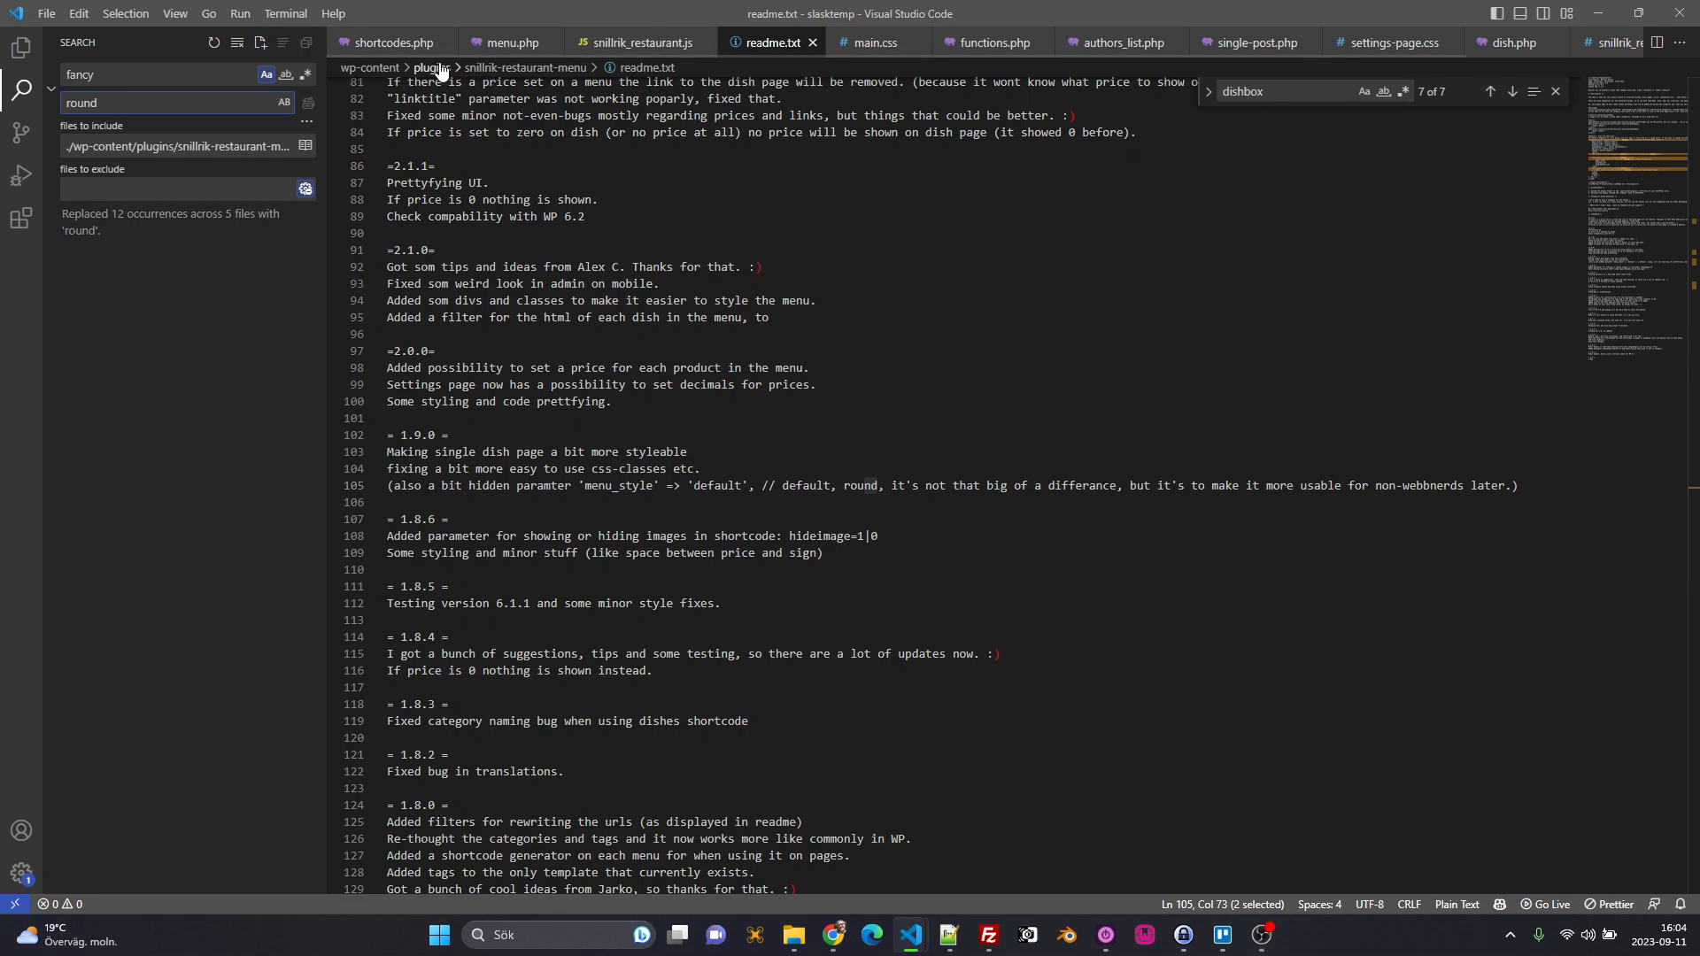
click(1009, 44)
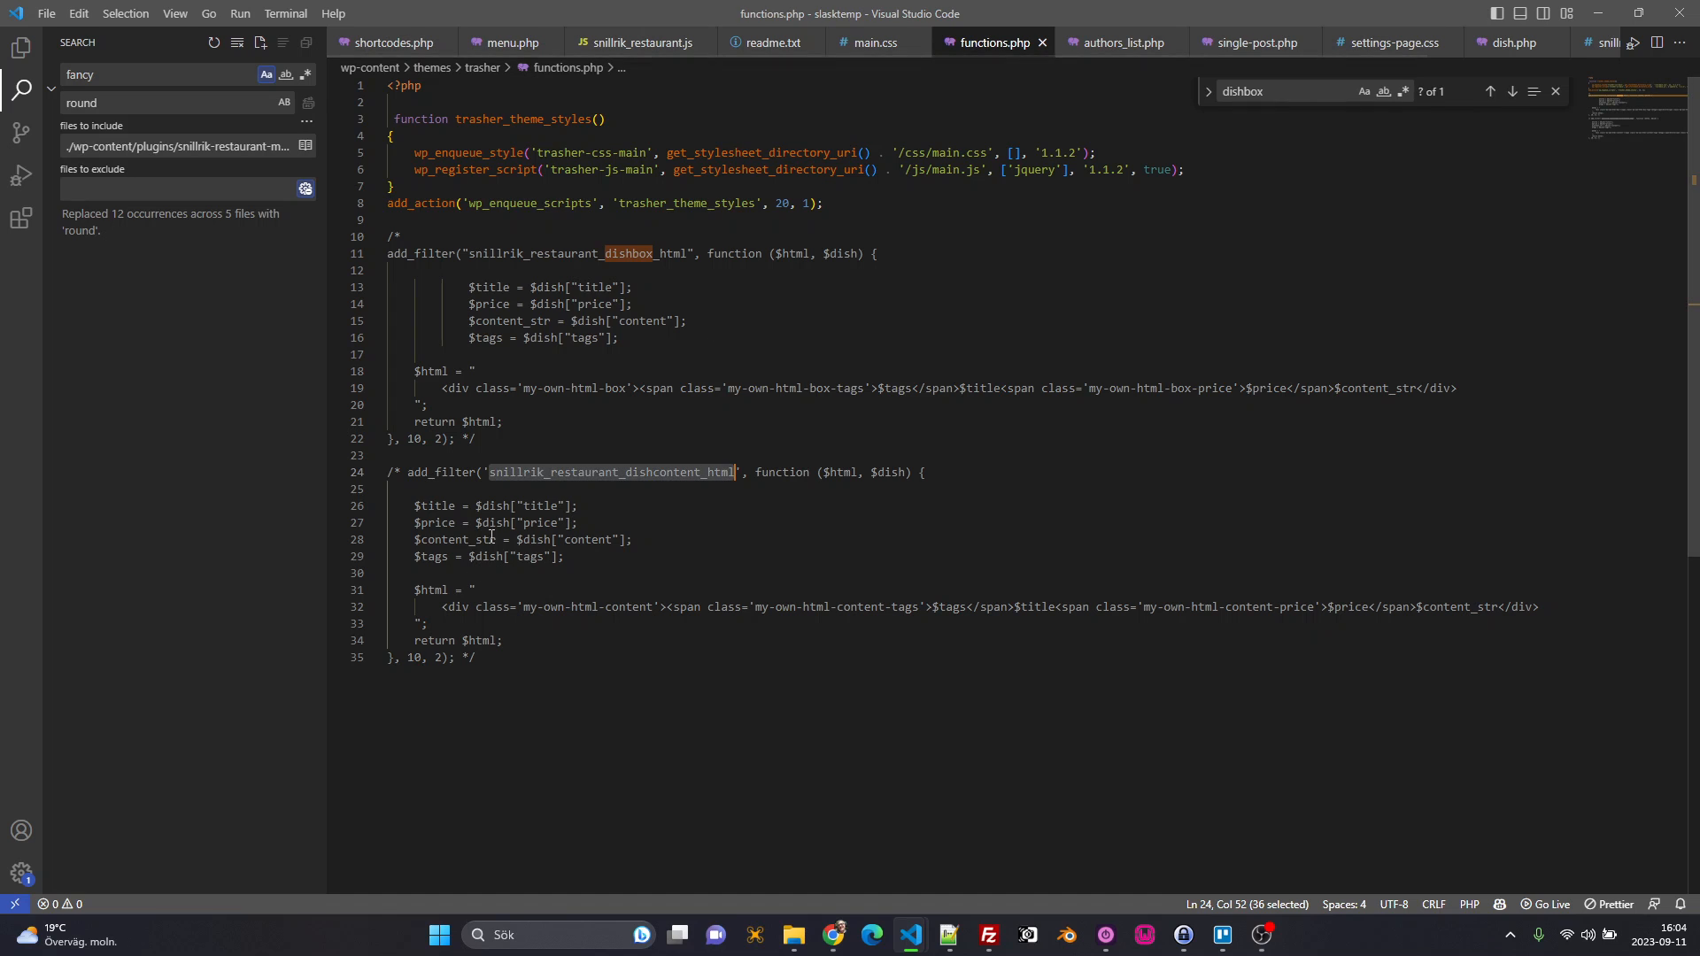
drag(474, 655, 372, 472)
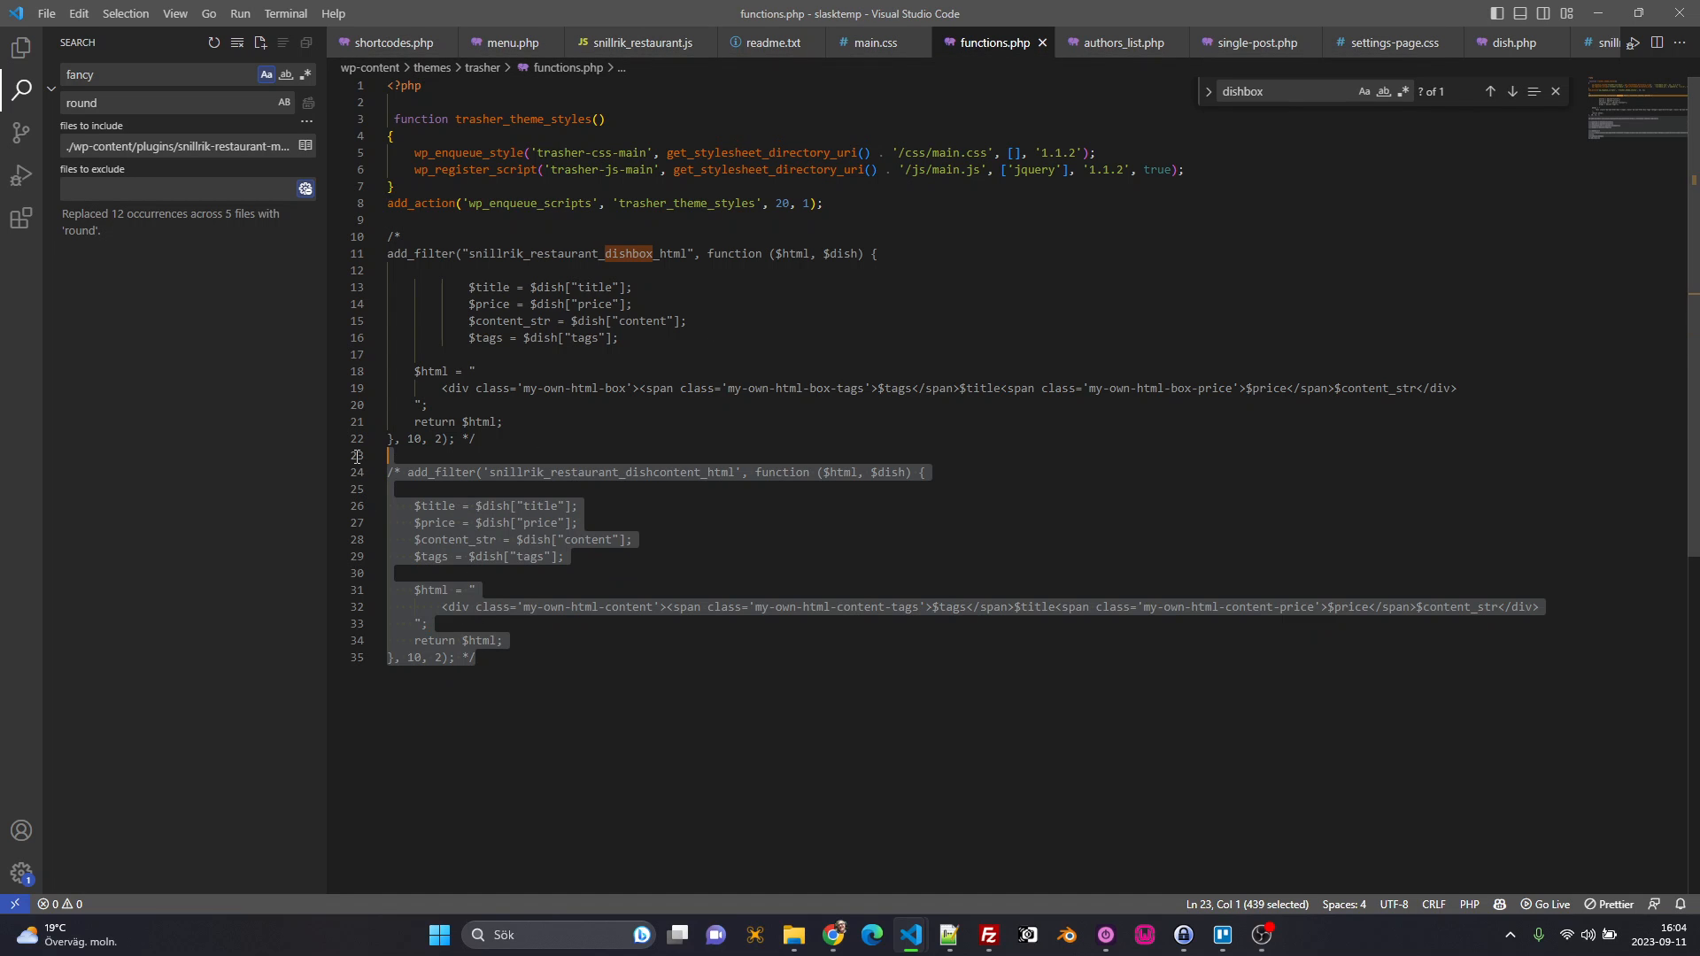
Step: Return to Chrome, open the Hot dog dish page without the developer tools and examine the snillrik_lm_dish part of its URL
key(alt+Tab)
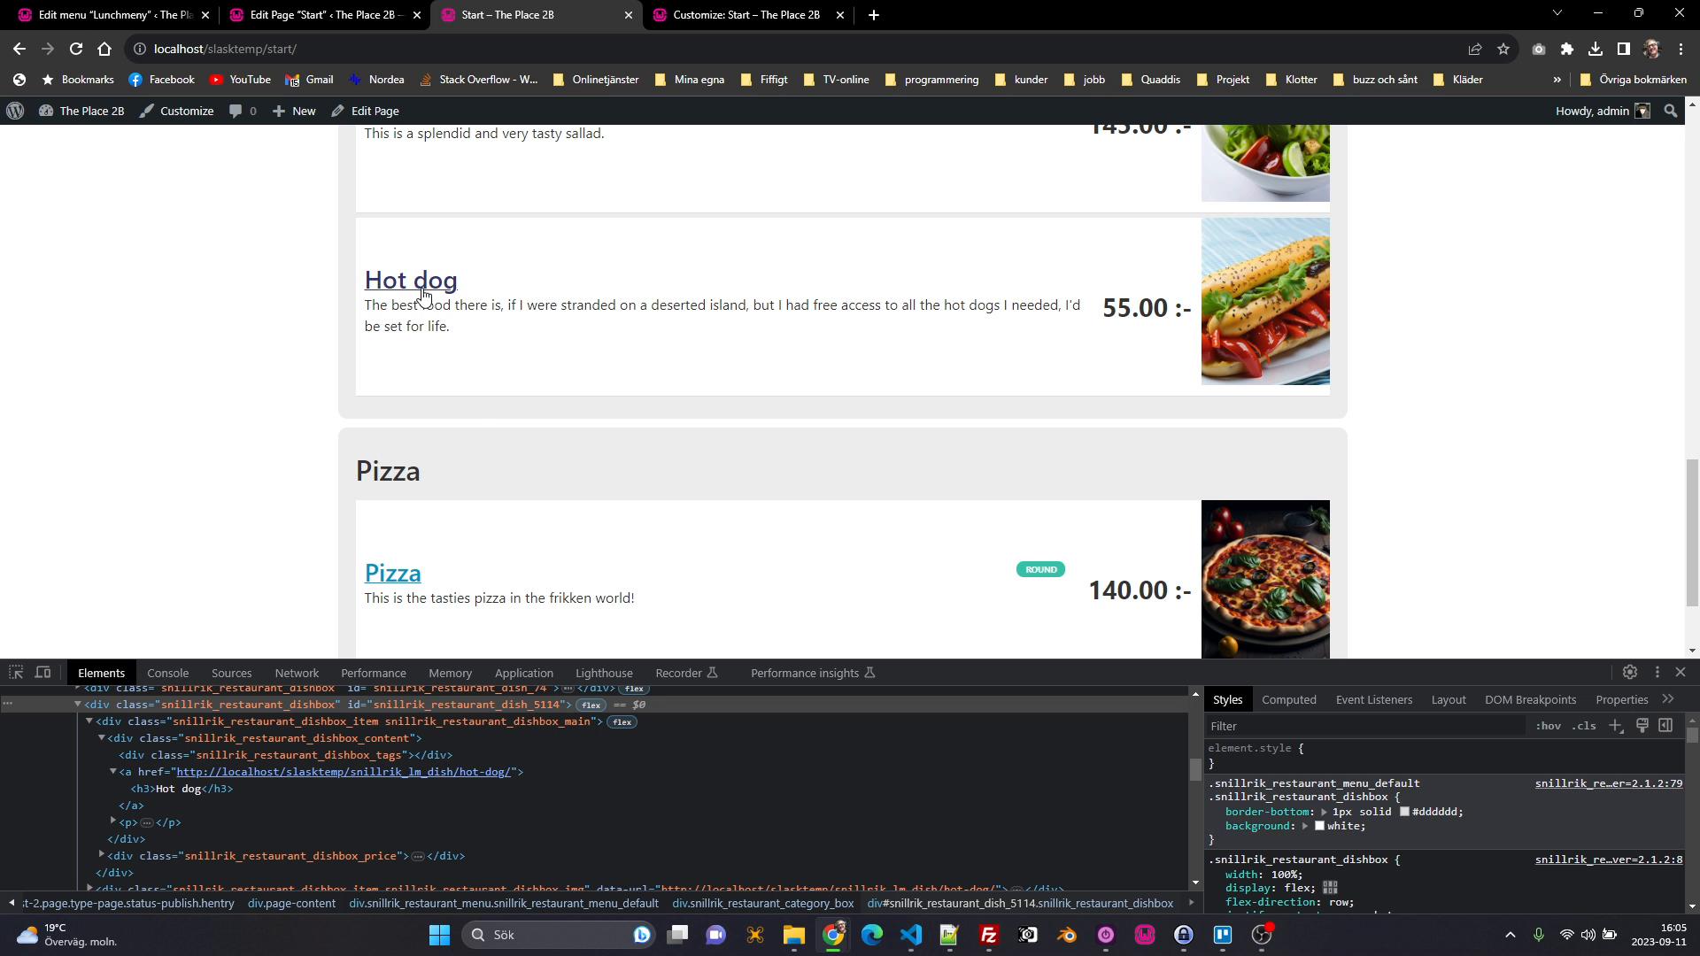
click(422, 285)
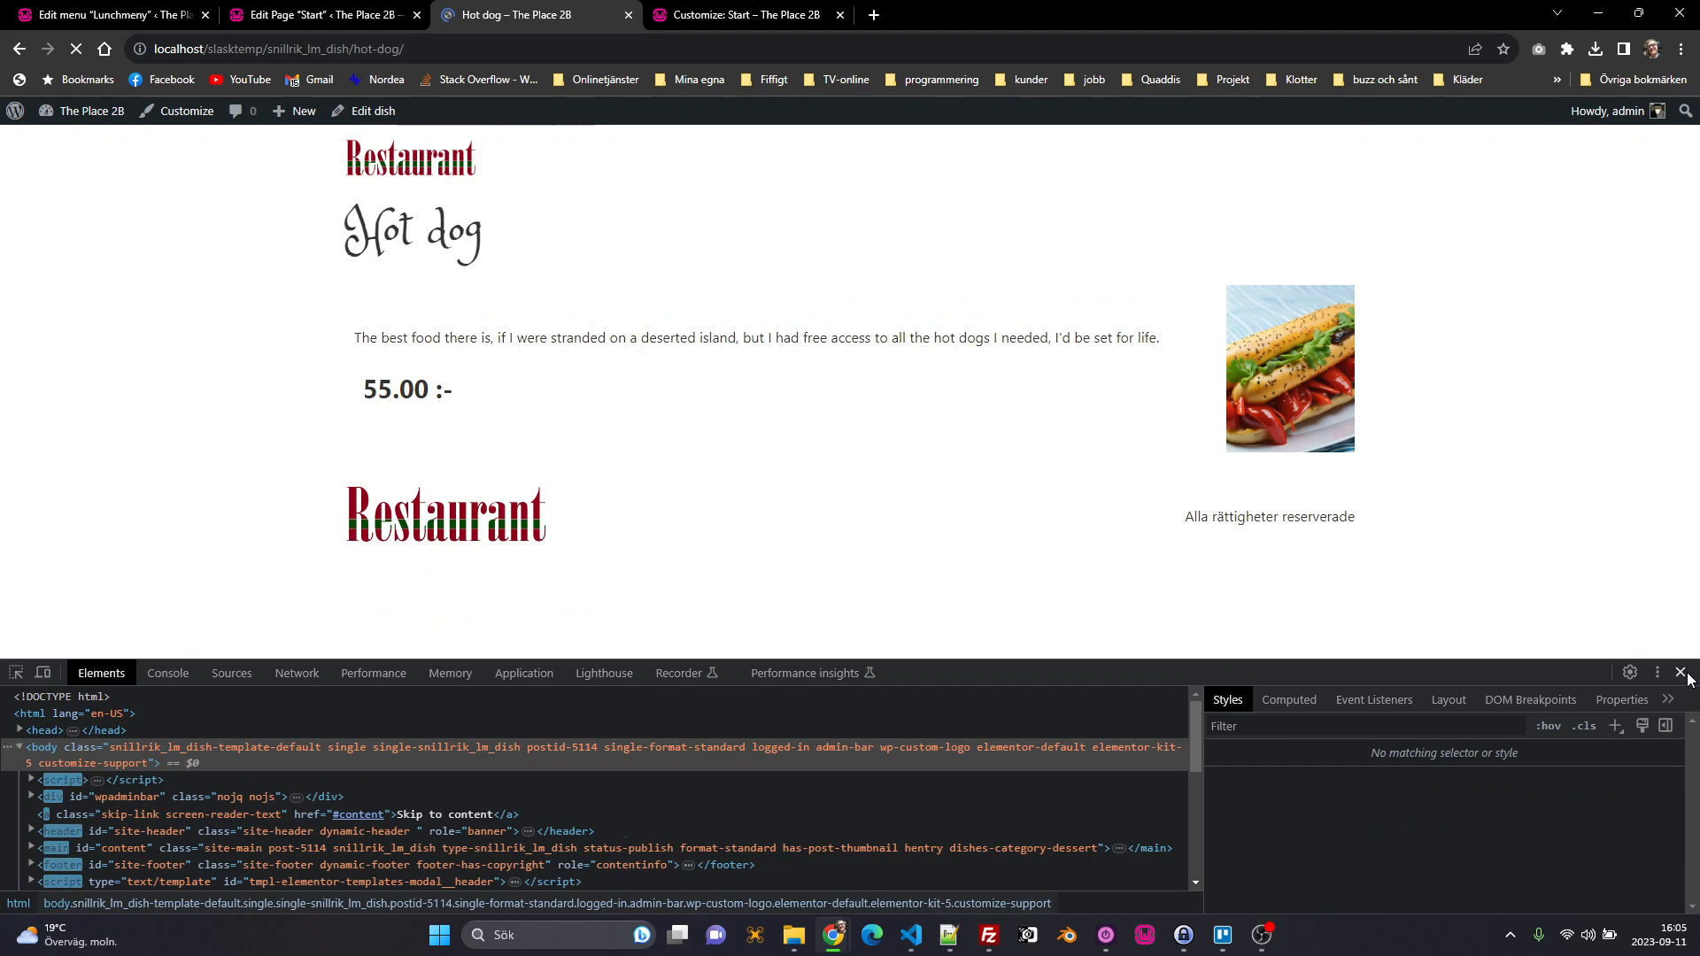
key(F12)
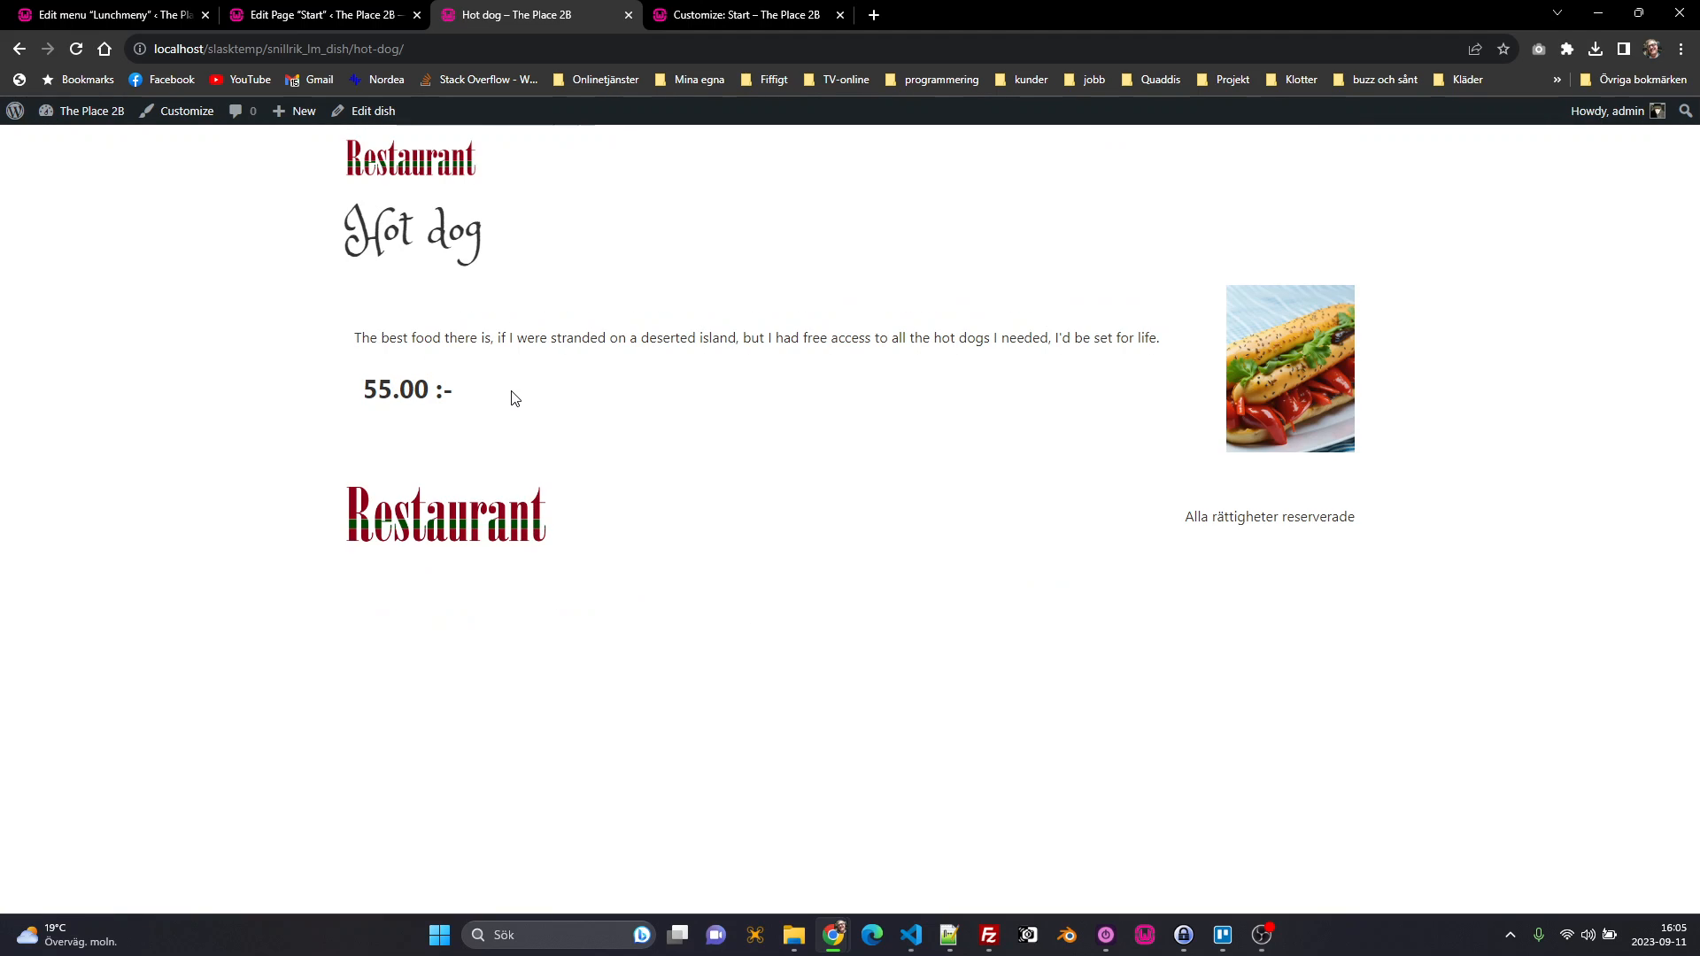
click(310, 50)
double_click(310, 50)
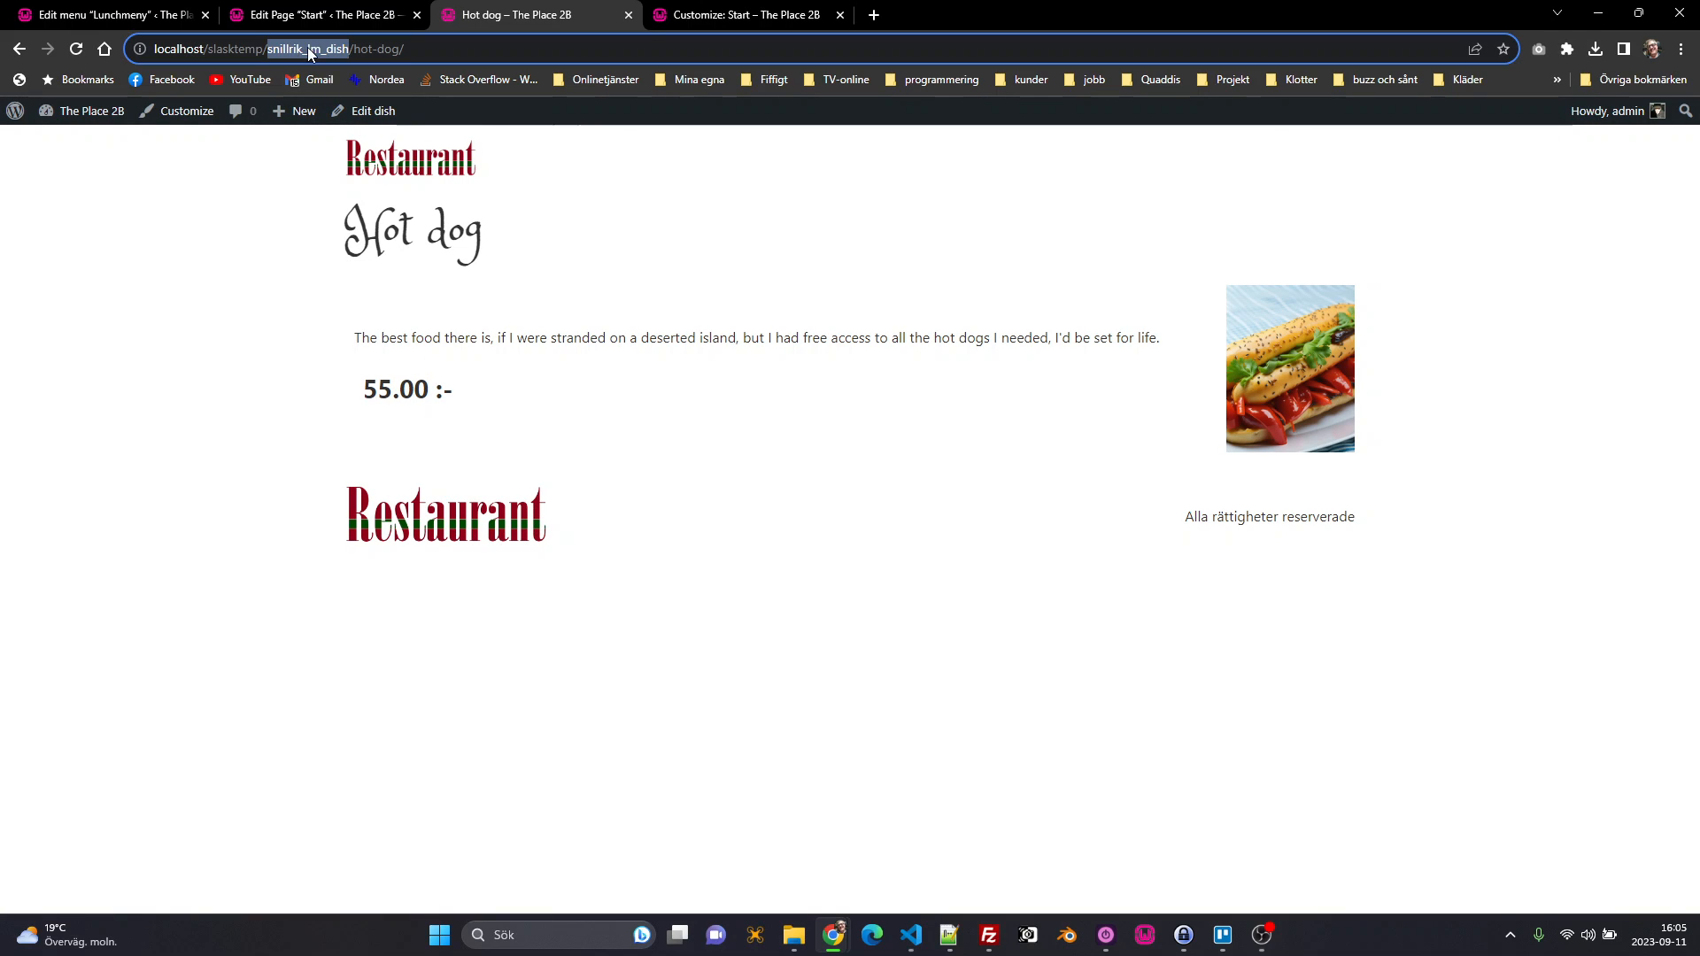
click(371, 45)
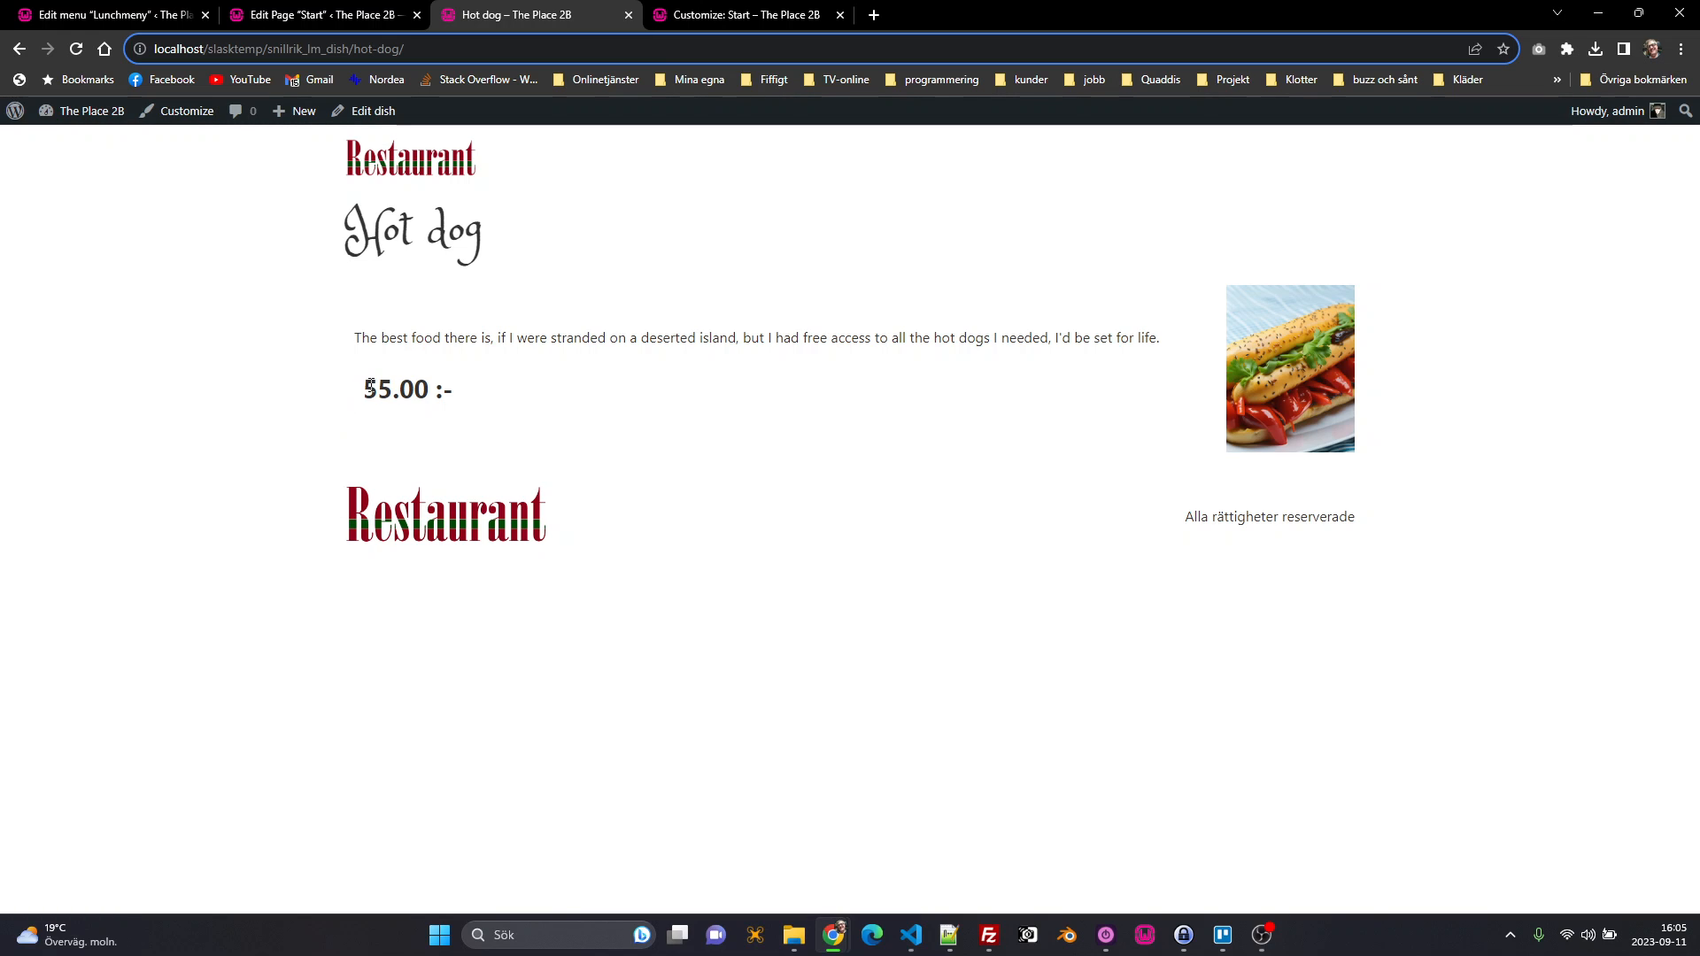
Step: Uncomment the snillrik_restaurant_dishcontent_html filter in functions.php in Visual Studio Code, save it and reload the Hot dog page in Chrome
key(alt+Tab)
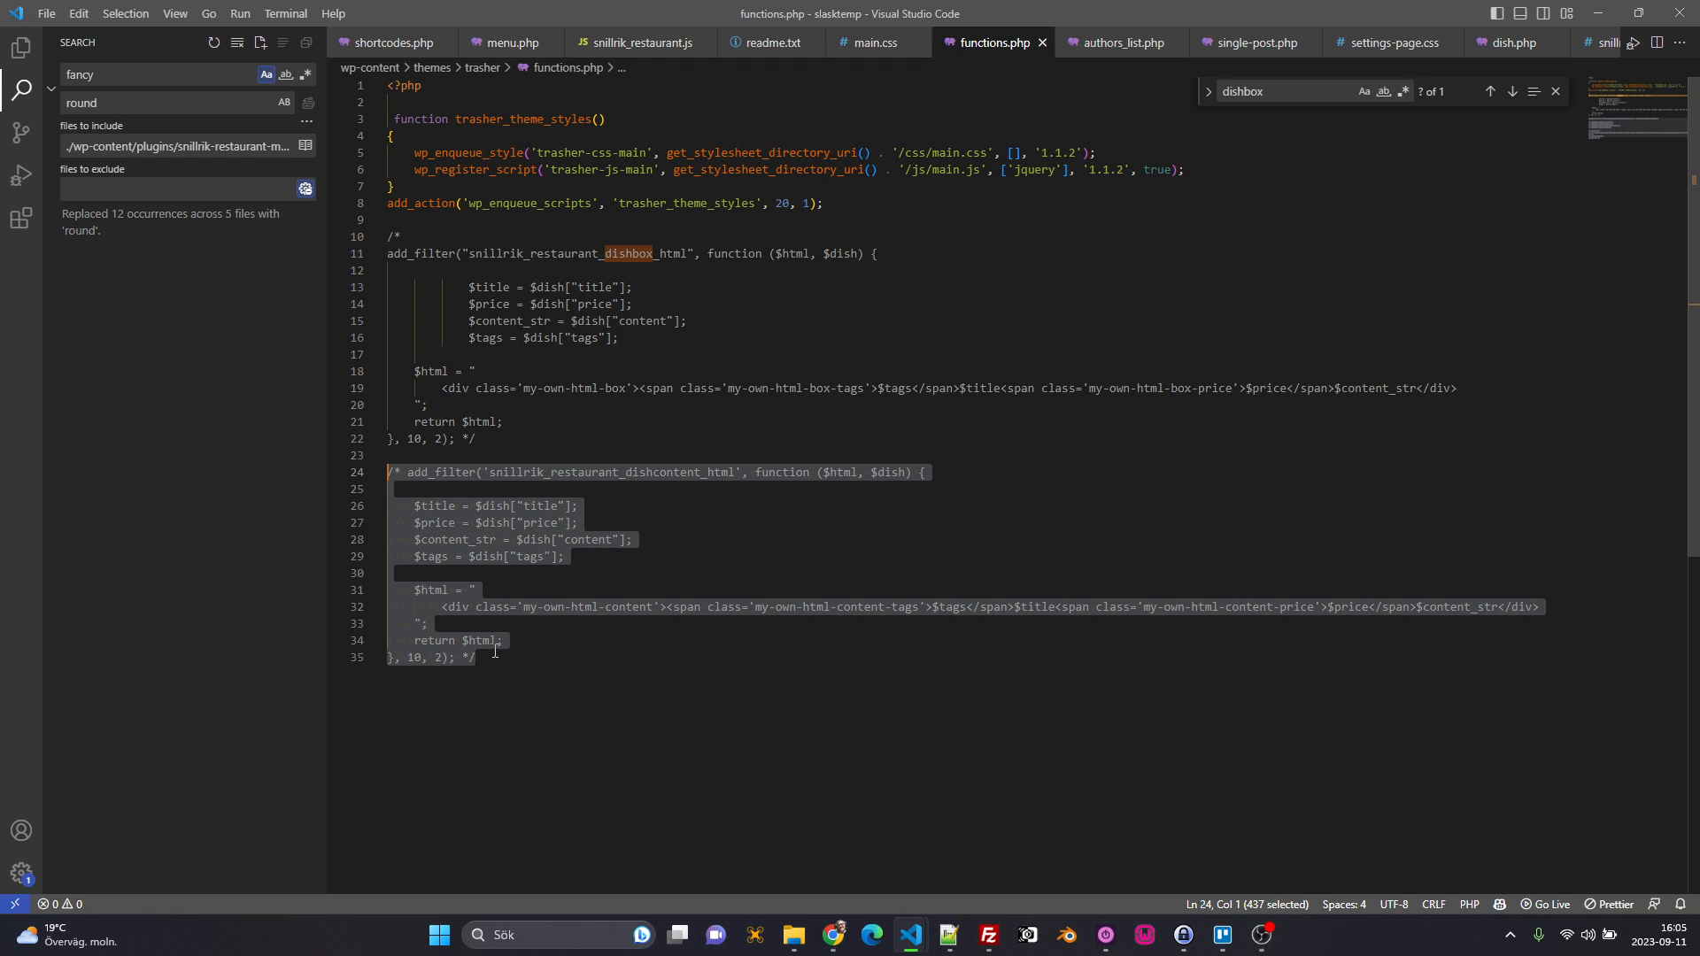
drag(495, 652, 349, 469)
key(shift+alt+a)
click(518, 641)
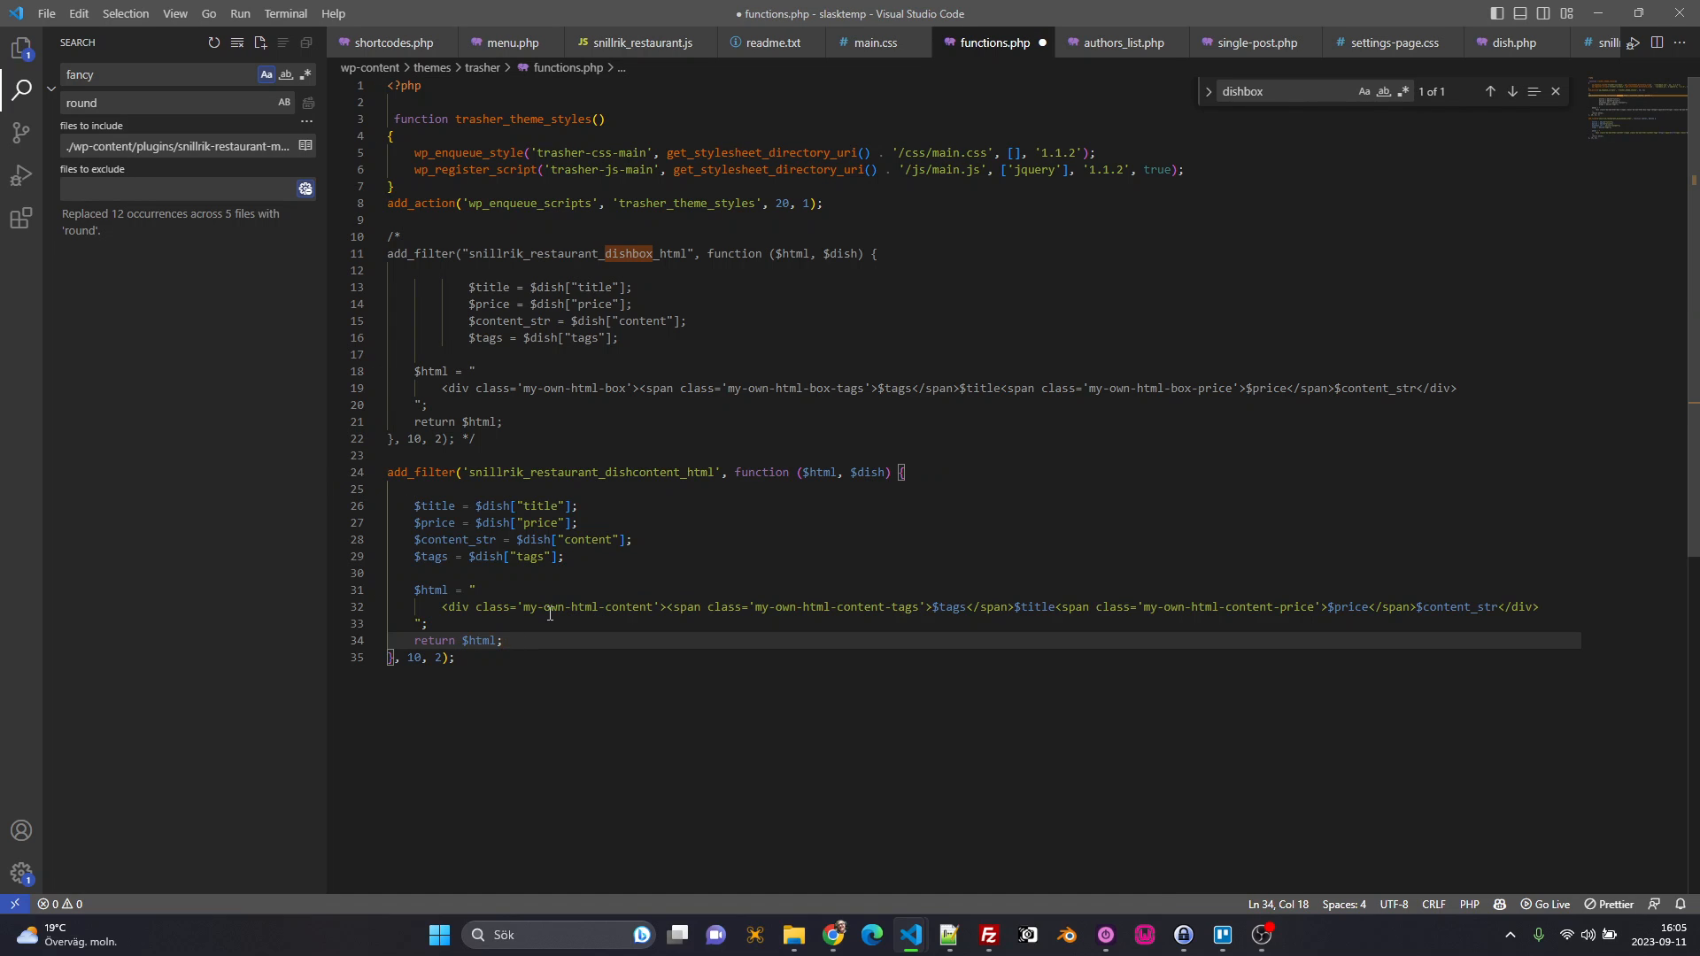
click(549, 613)
key(ctrl+s)
key(alt+Tab)
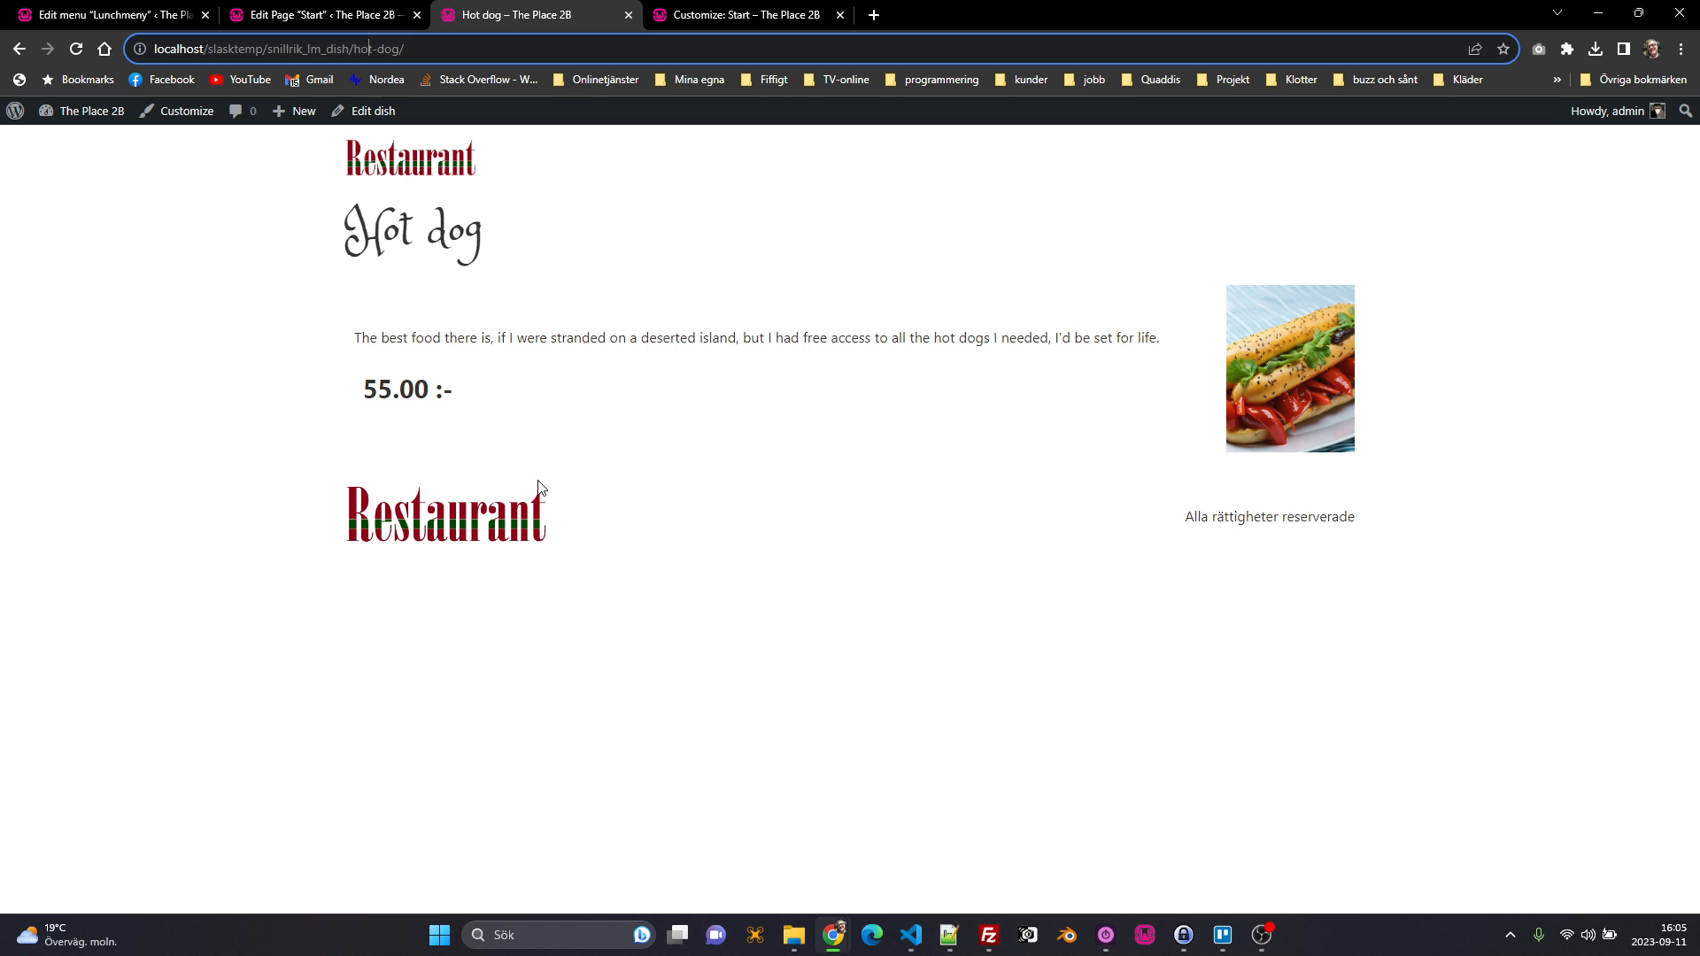
key(F5)
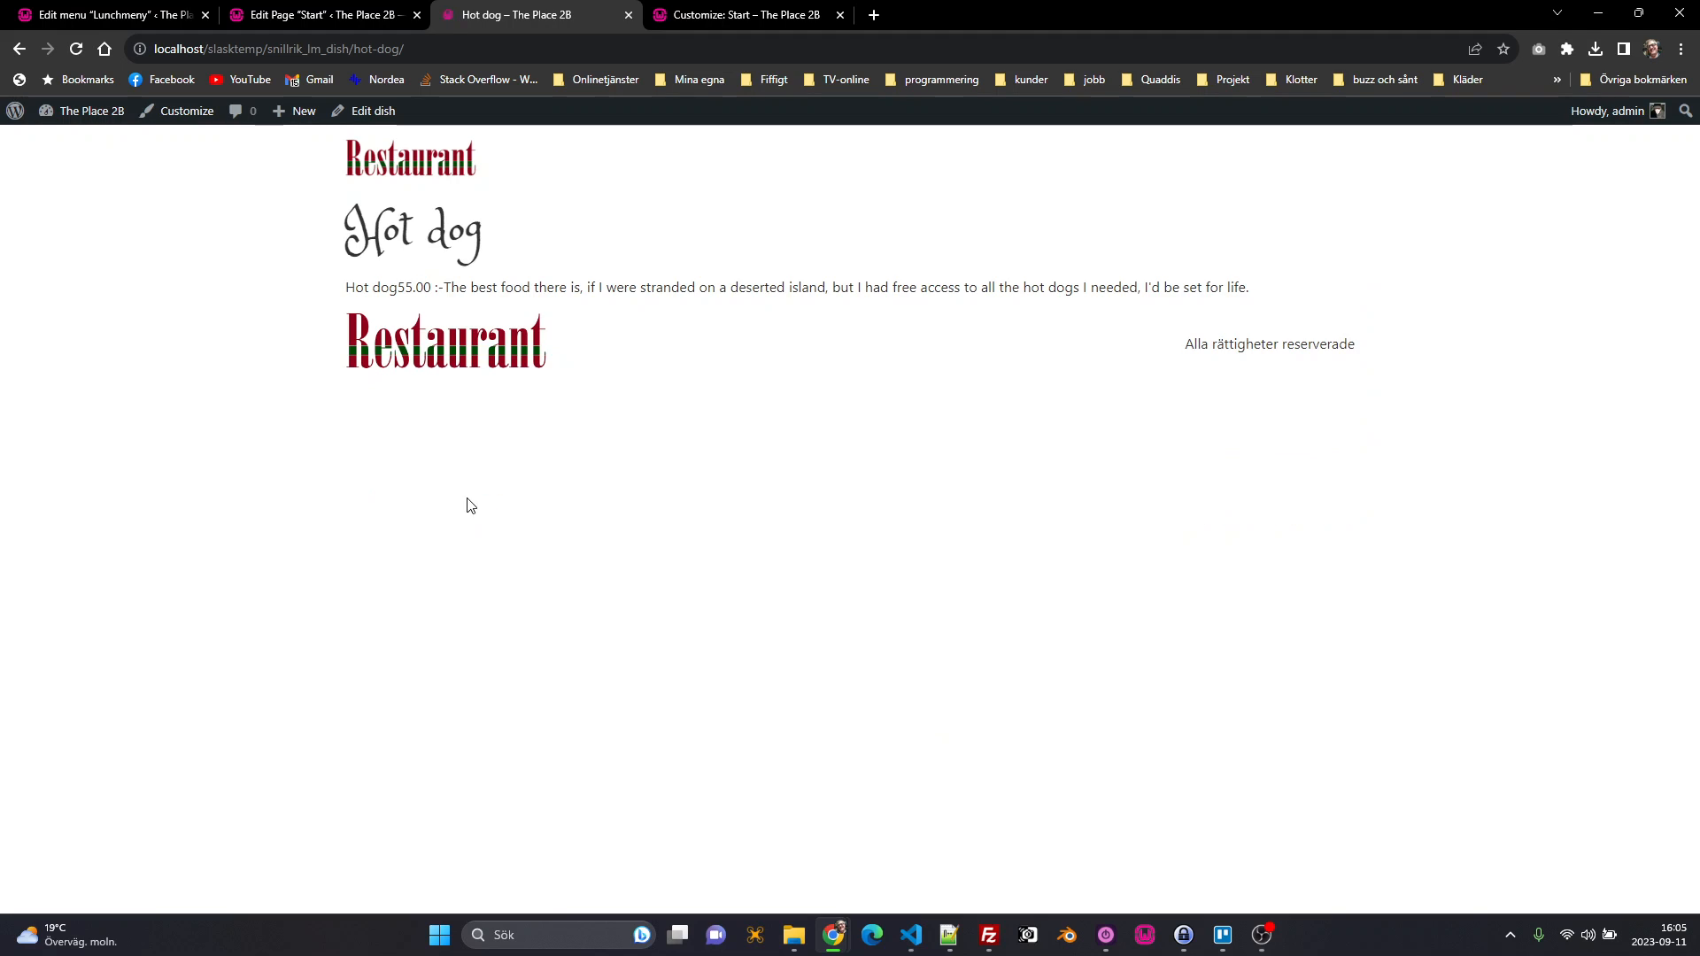
Step: In Visual Studio Code, comment out the snillrik_restaurant_dishcontent_html filter, uncomment the snillrik_restaurant_dishbox_html filter and save functions.php
key(alt+Tab)
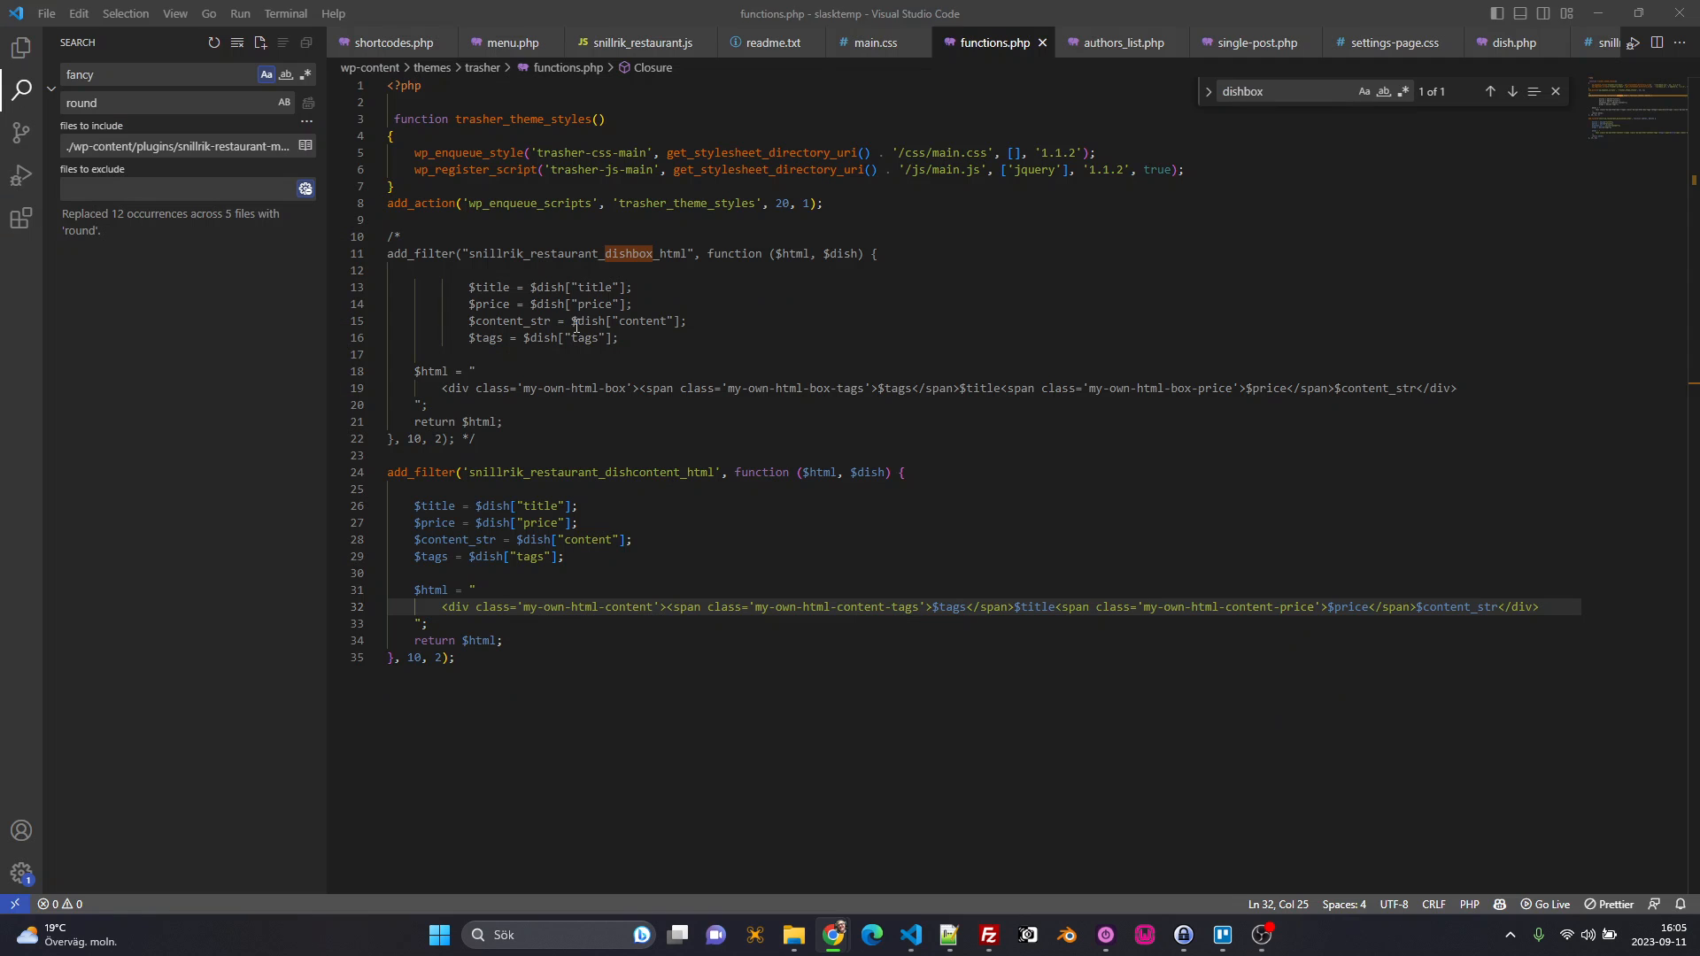
triple_click(817, 609)
drag(591, 659, 333, 464)
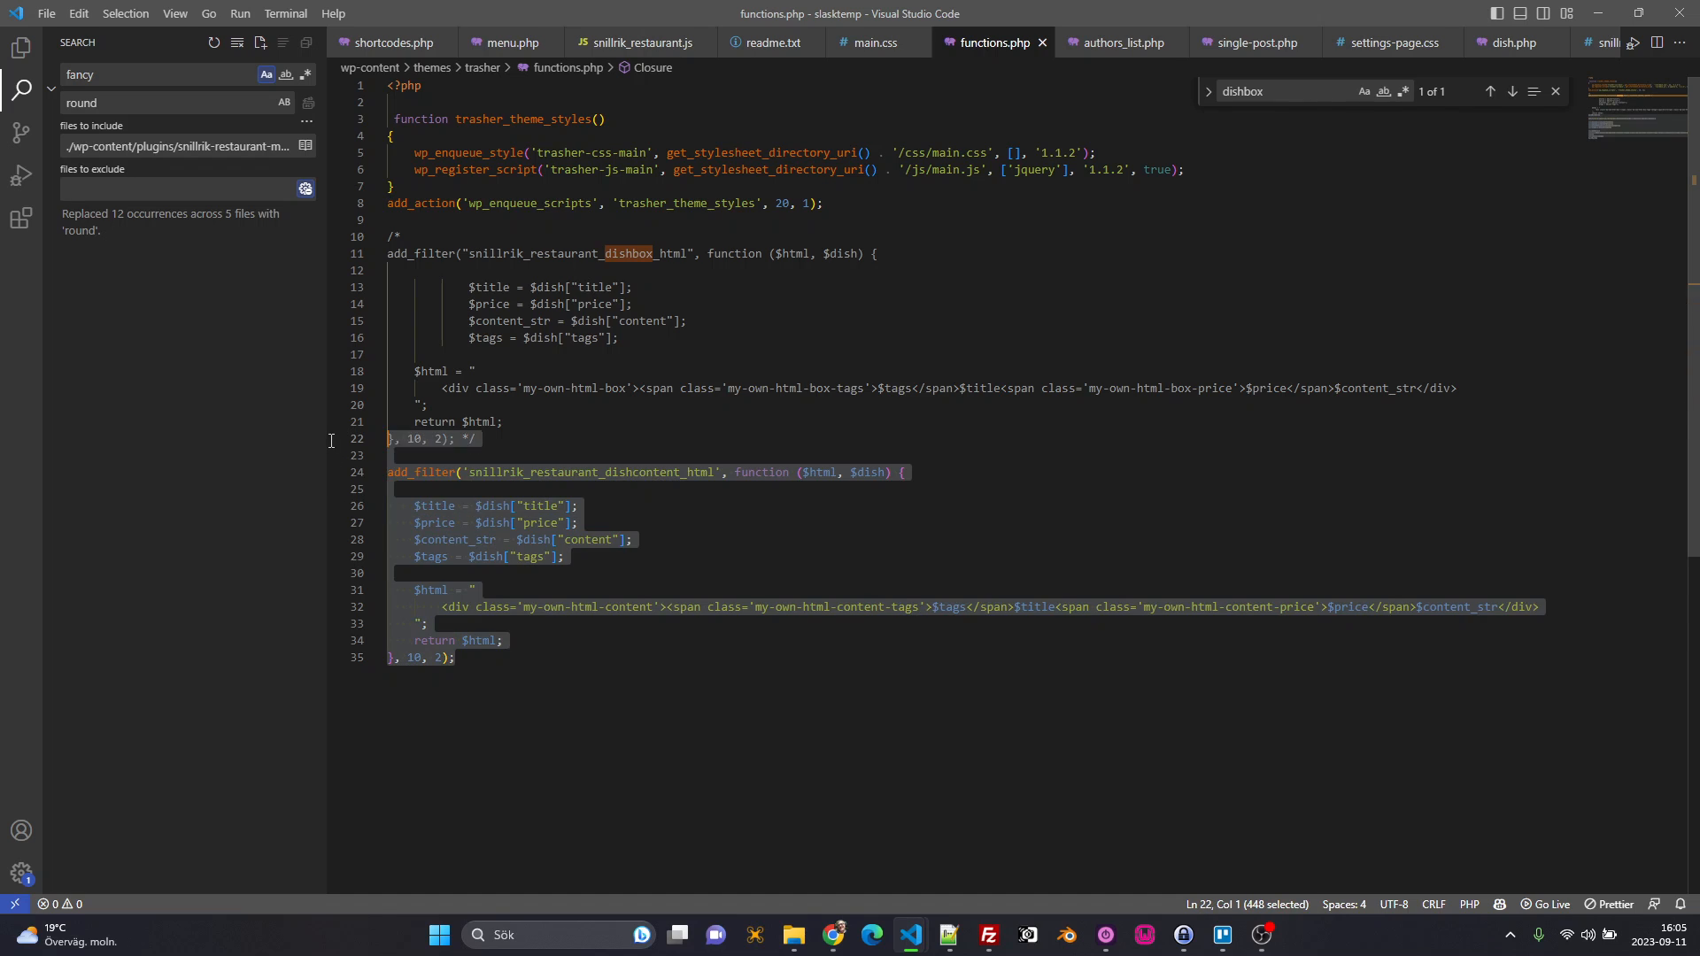
key(shift+alt+a)
drag(534, 430, 325, 241)
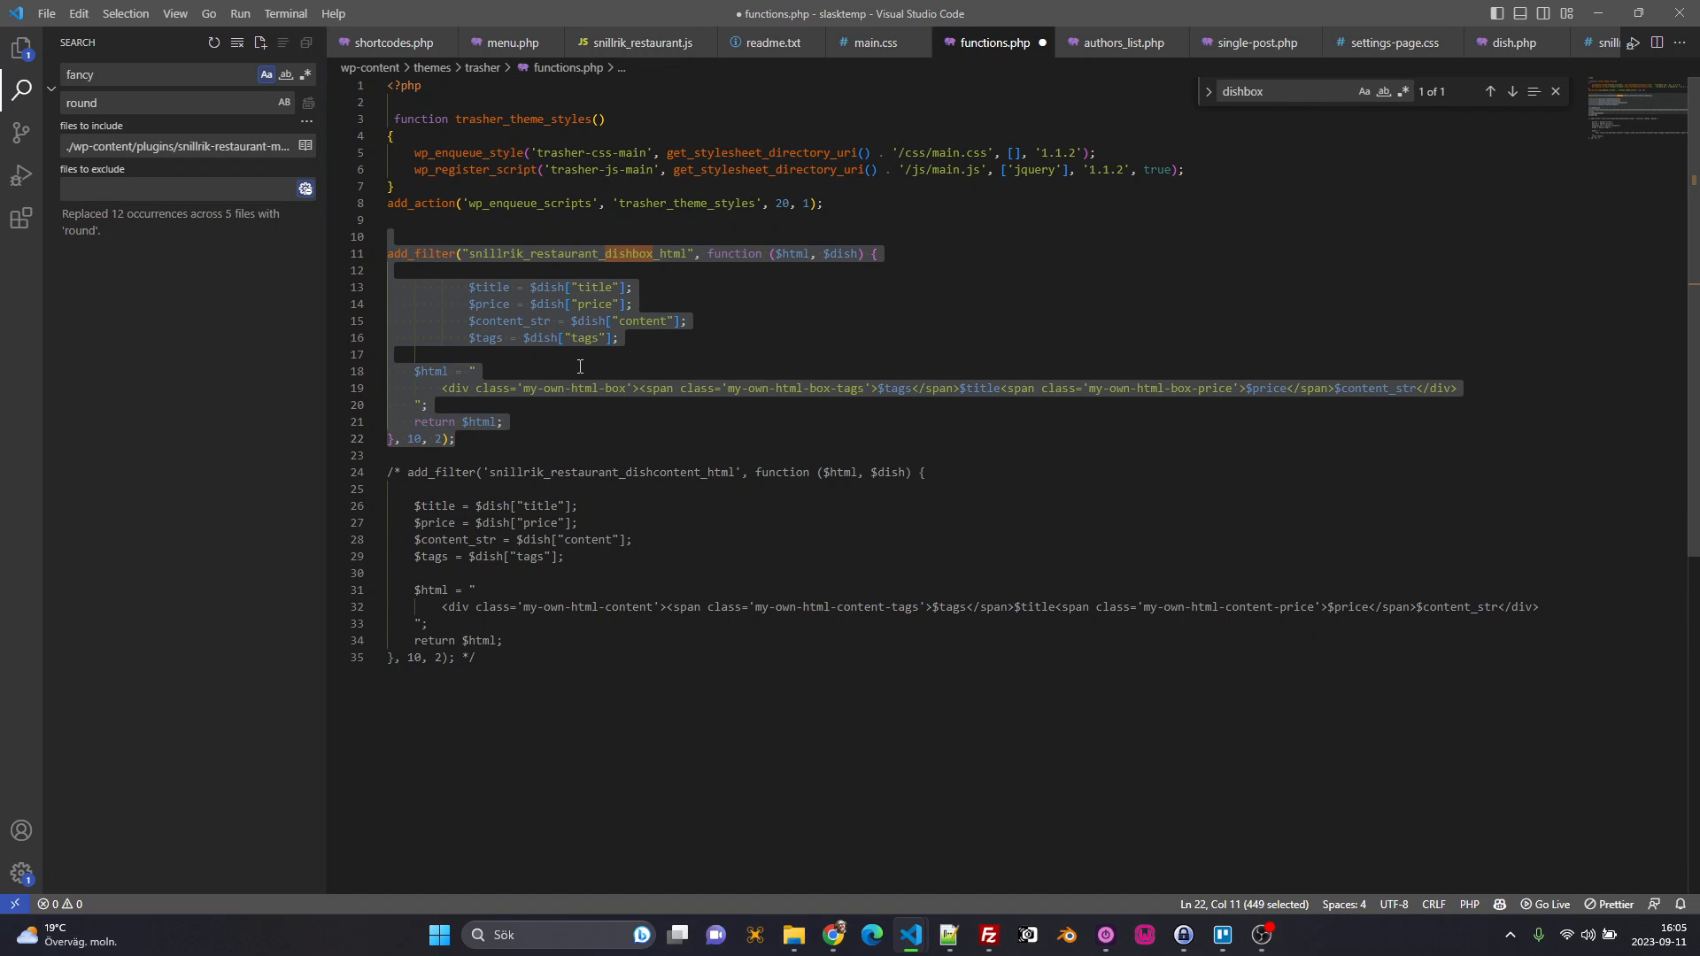
key(ctrl+s)
Step: Switch to Chrome, go back to the Start page and review the menu's filtered dish layout
key(alt+Tab)
key(F5)
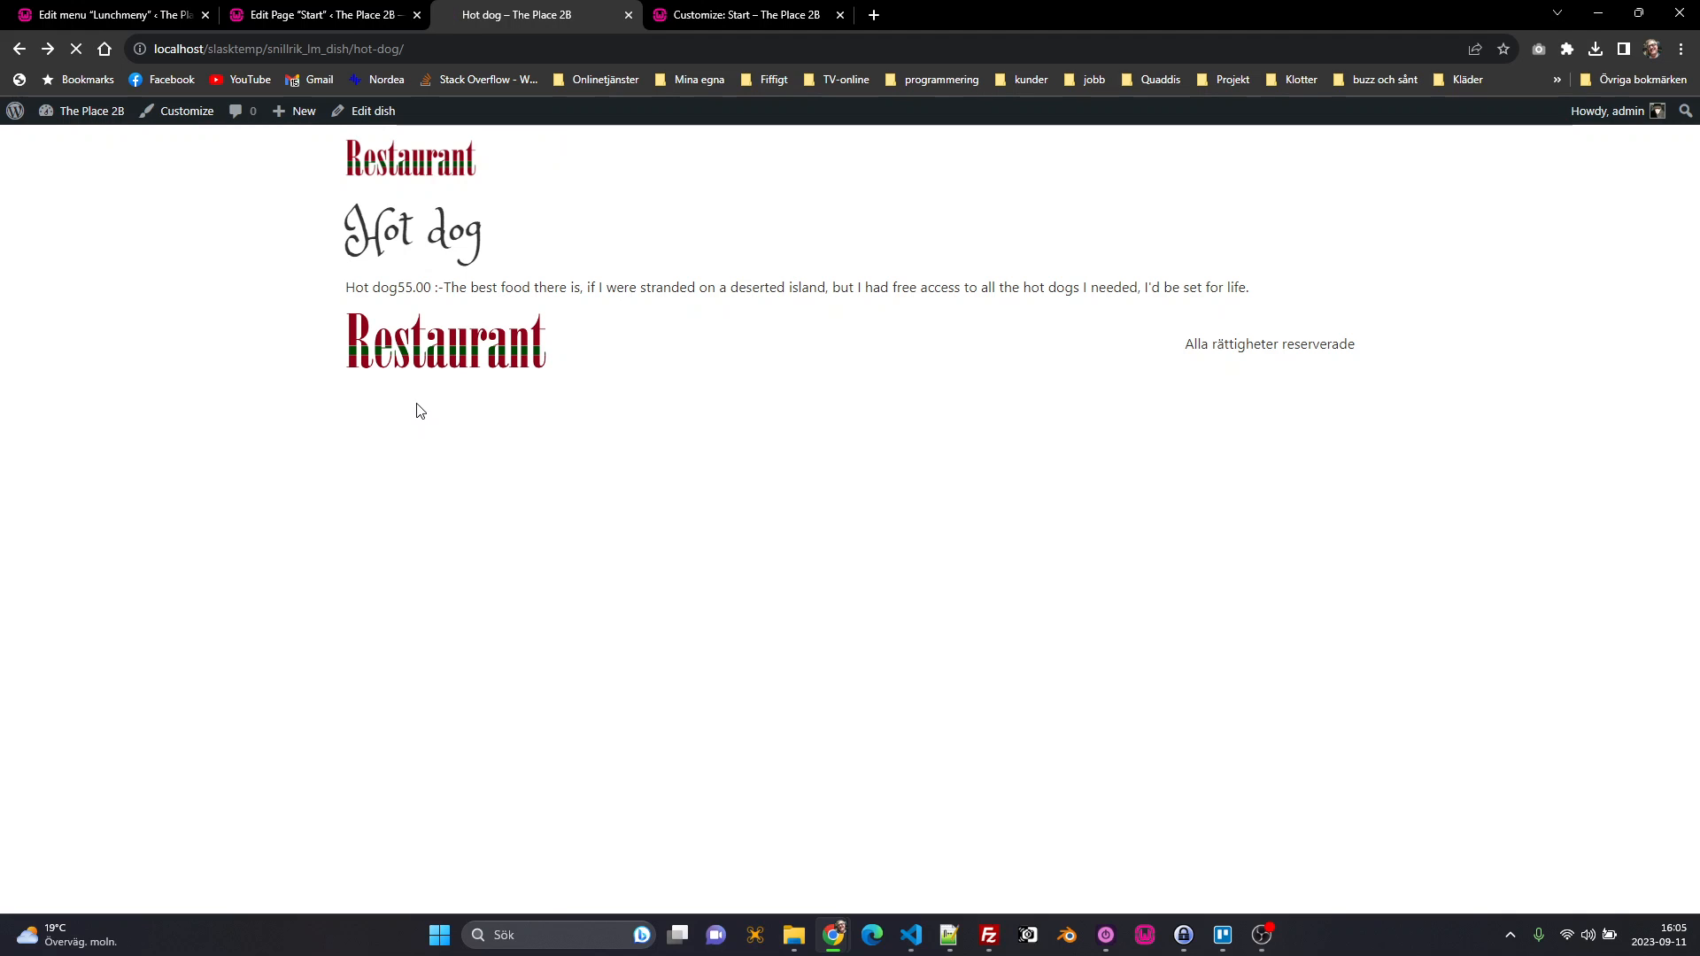
key(alt+Left)
click(361, 437)
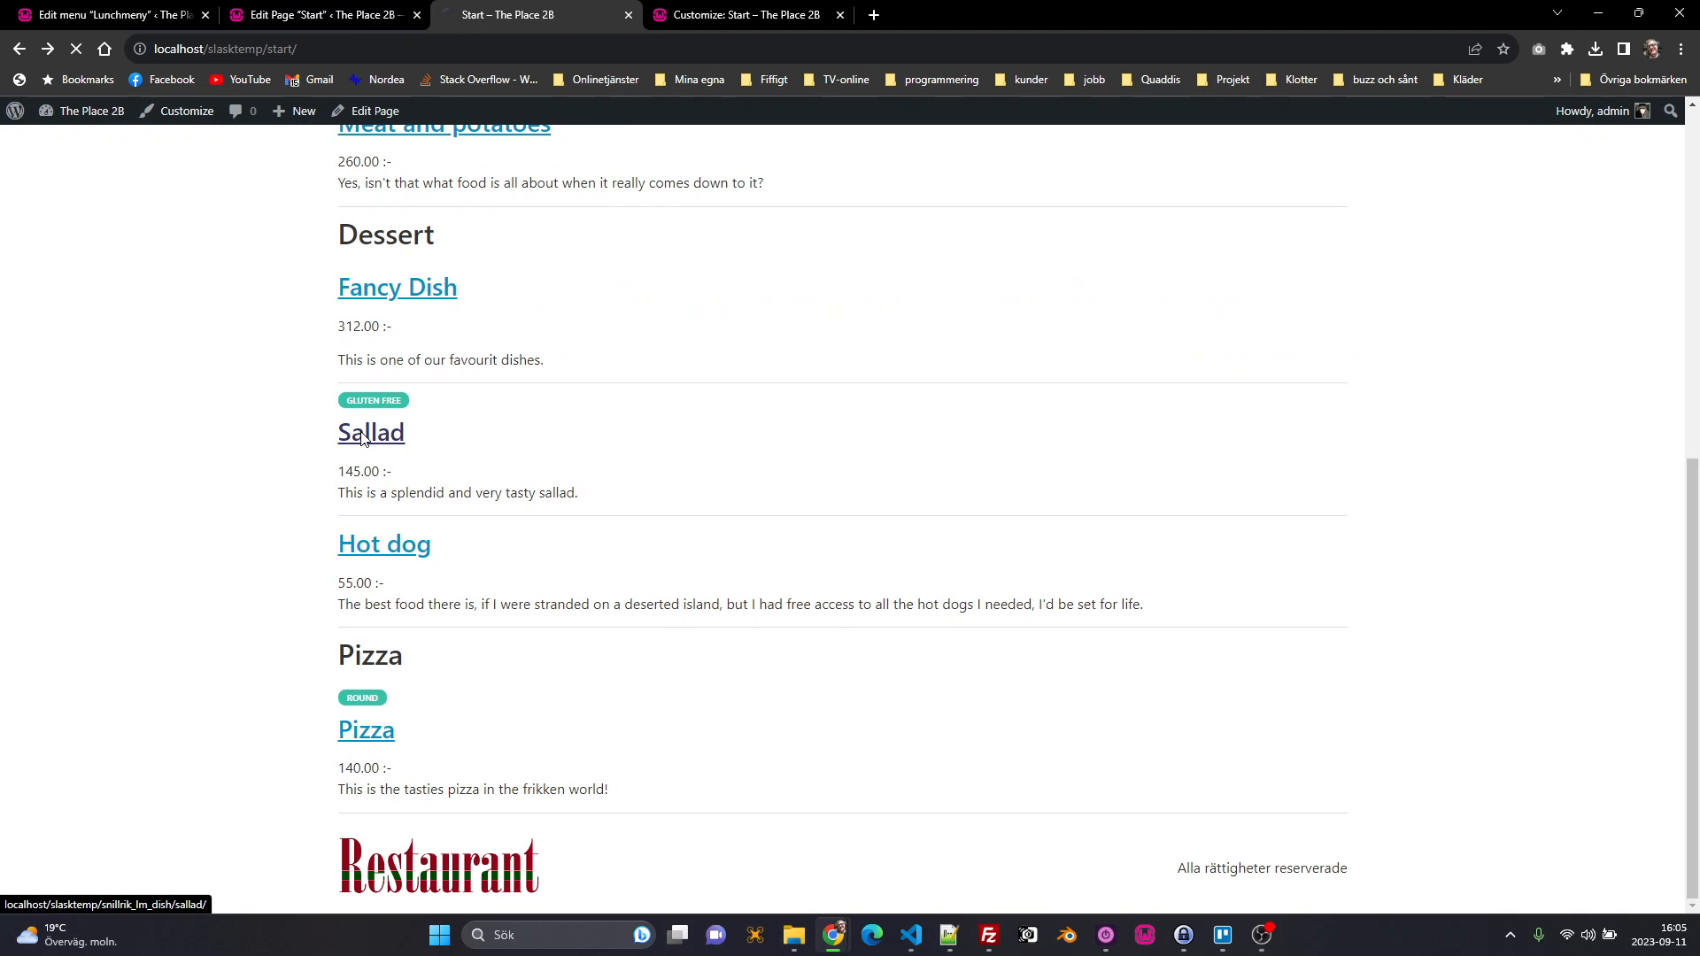
scroll(544, 451, up, 7)
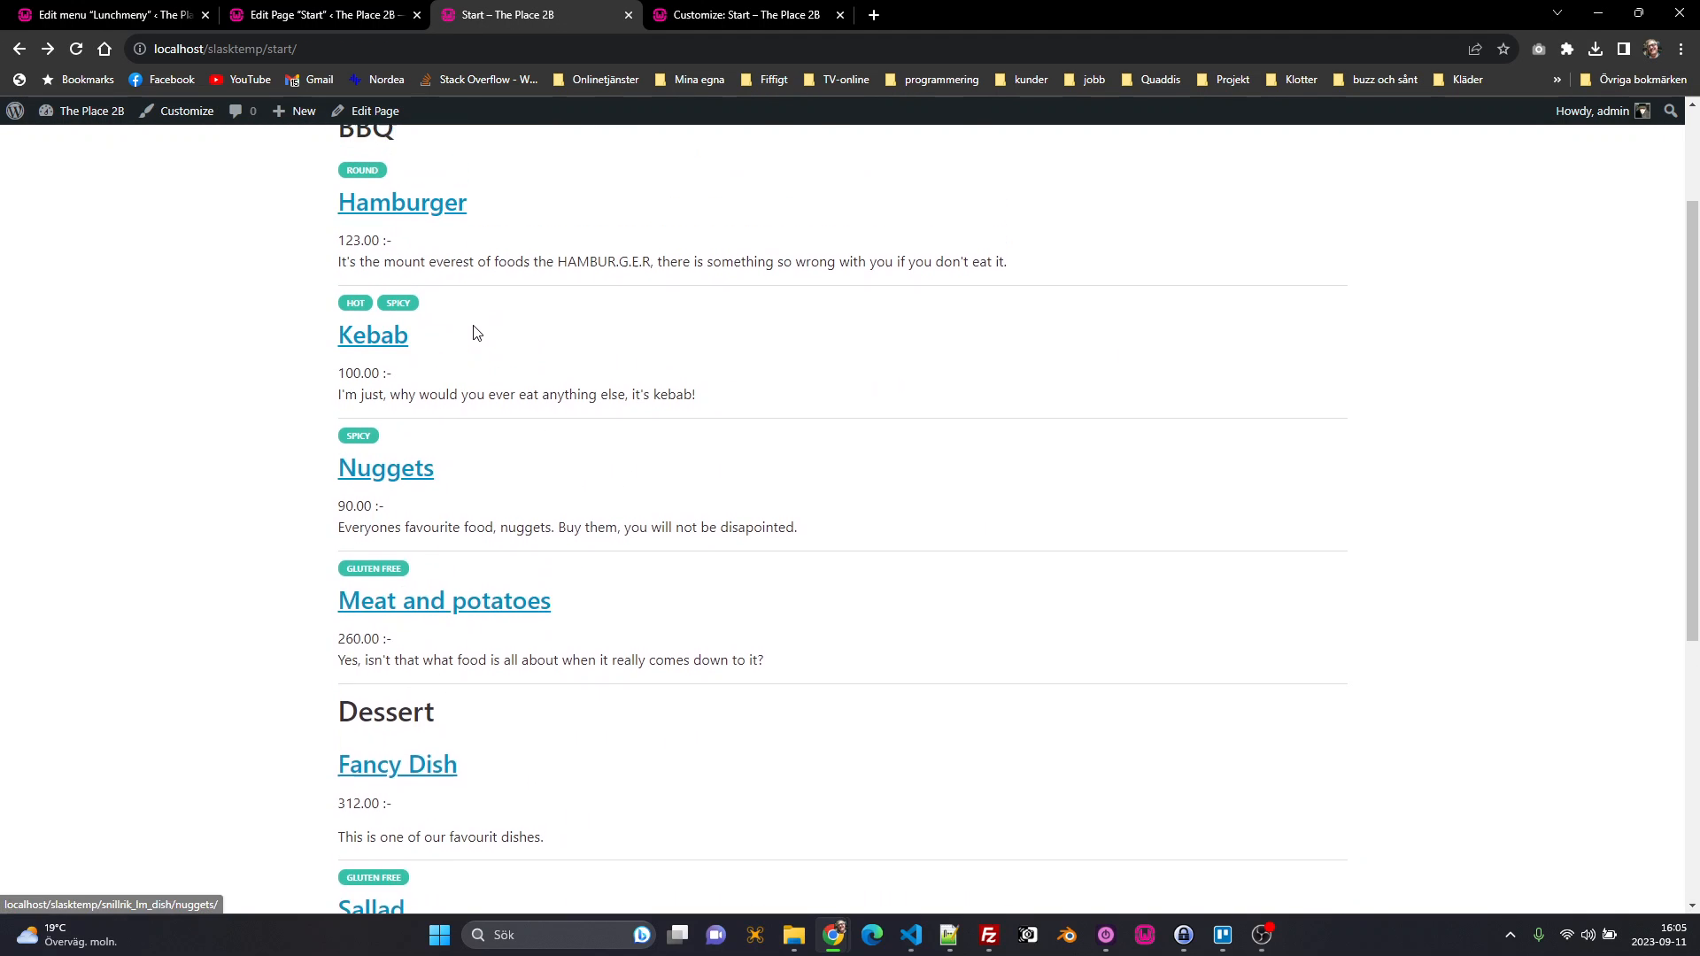
Step: Inspect the Hamburger title's HTML on the Start page and compare it with the dishbox filter markup in Visual Studio Code
right_click(388, 368)
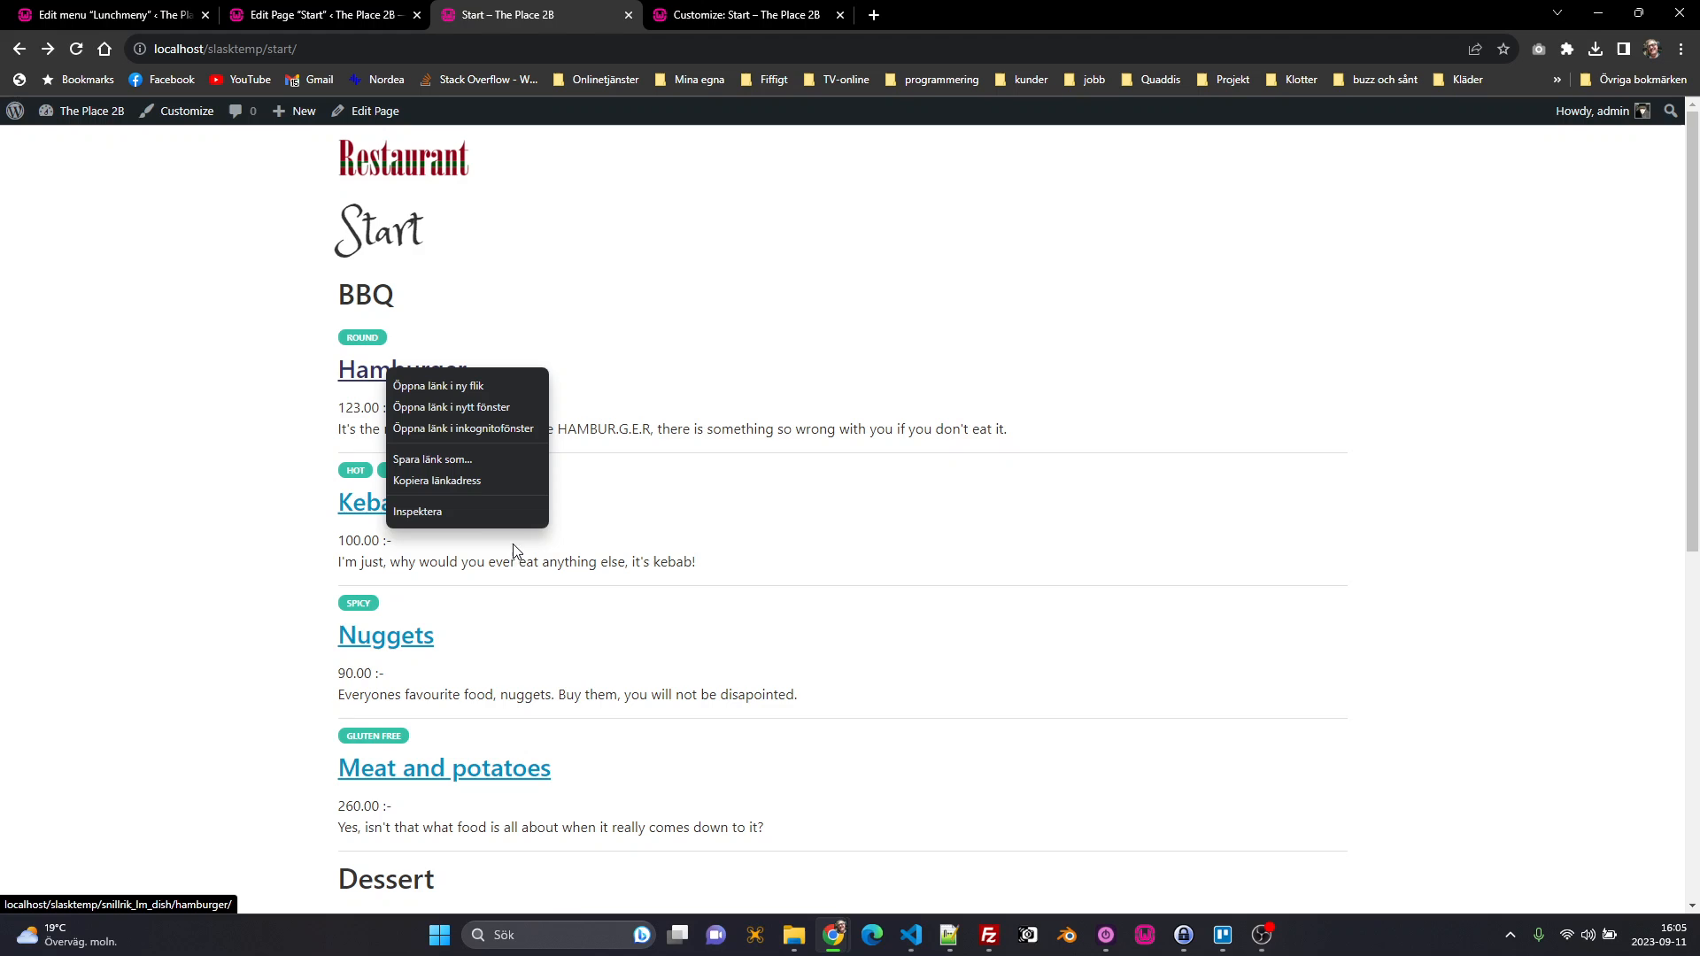
click(439, 514)
key(alt+Tab)
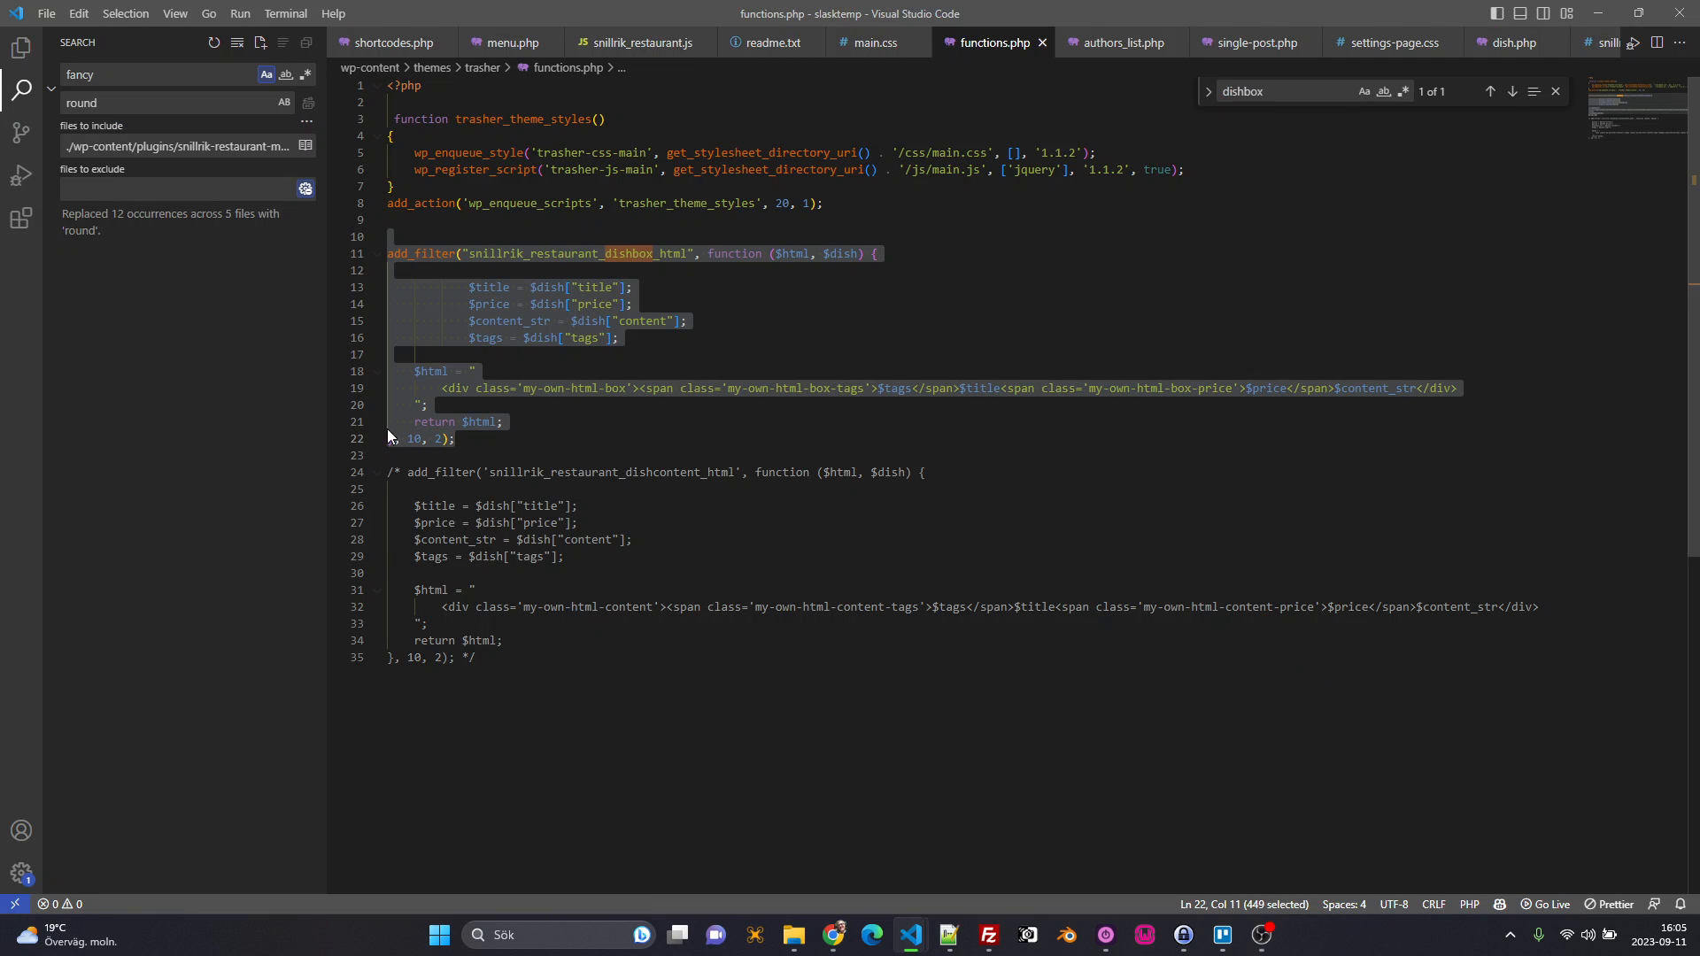
click(644, 388)
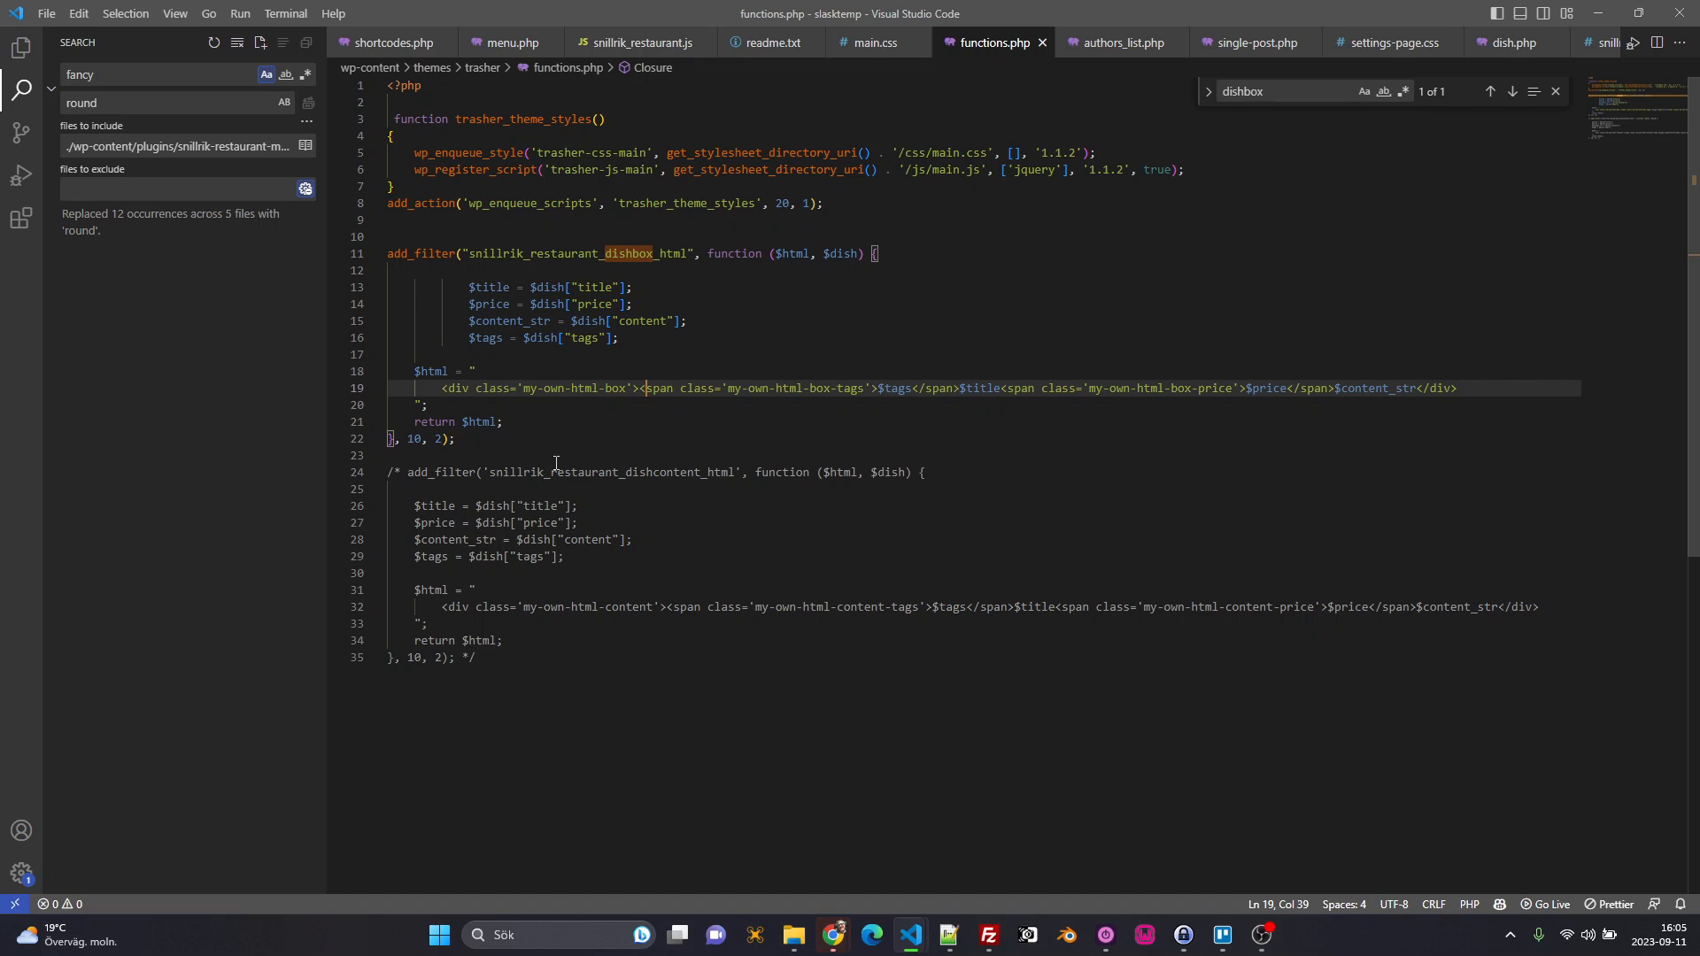
key(alt+Tab)
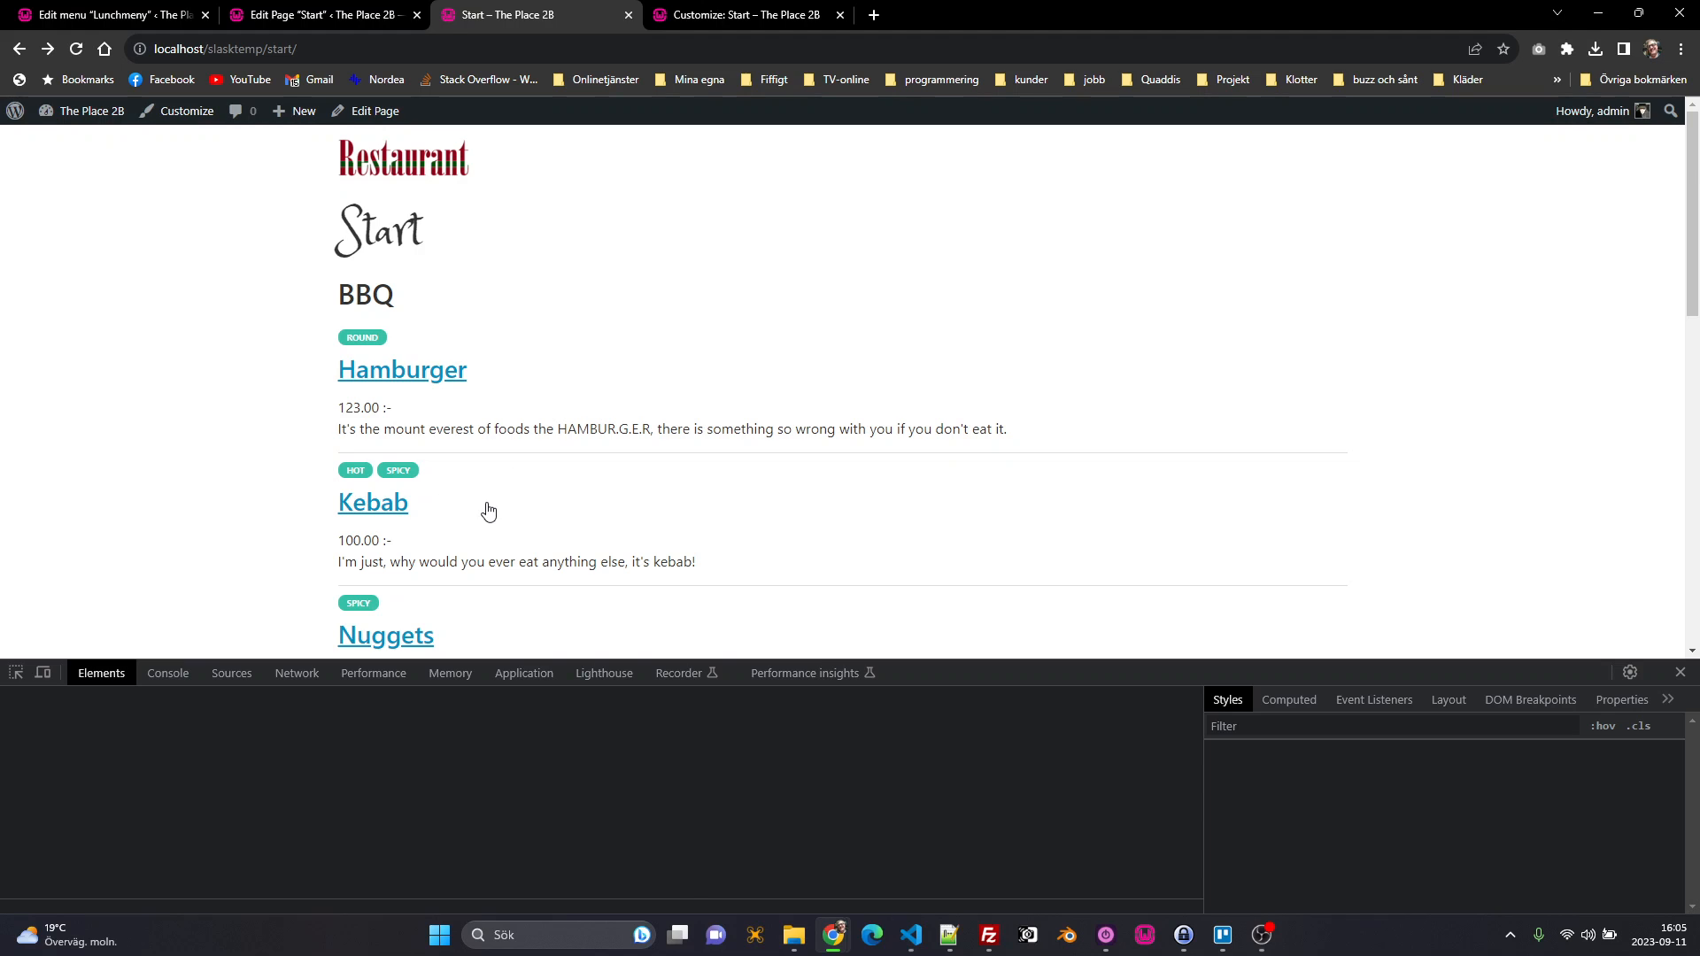
scroll(496, 496, down, 2)
scroll(540, 425, up, 2)
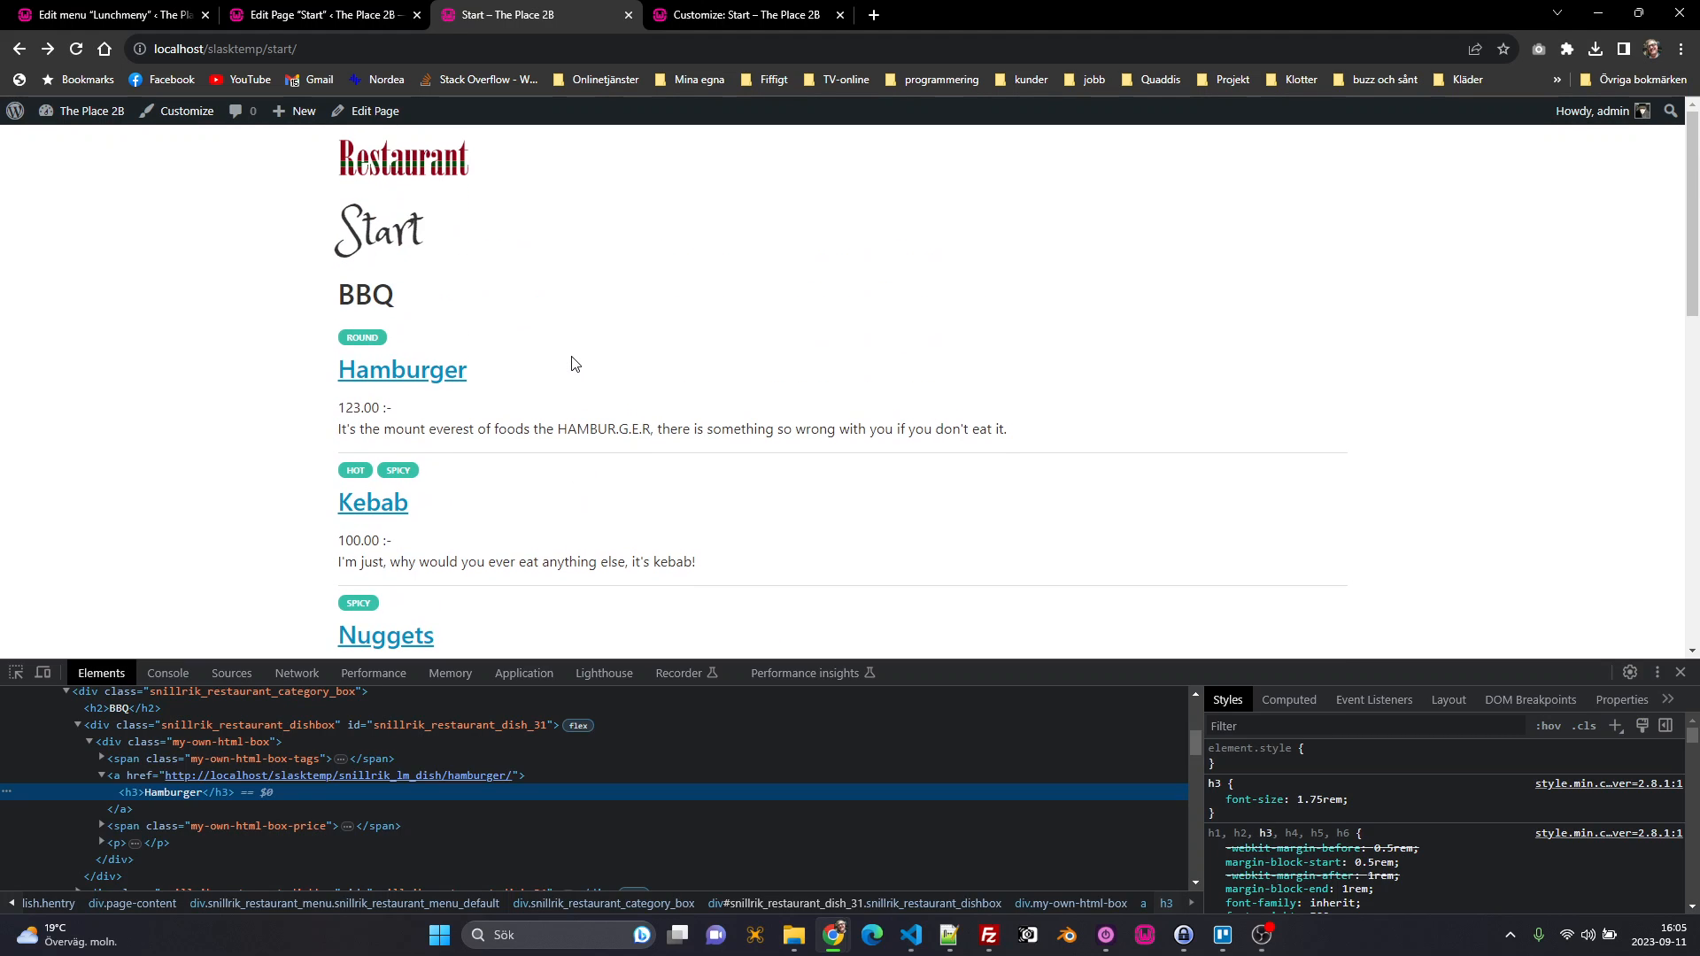
double_click(358, 340)
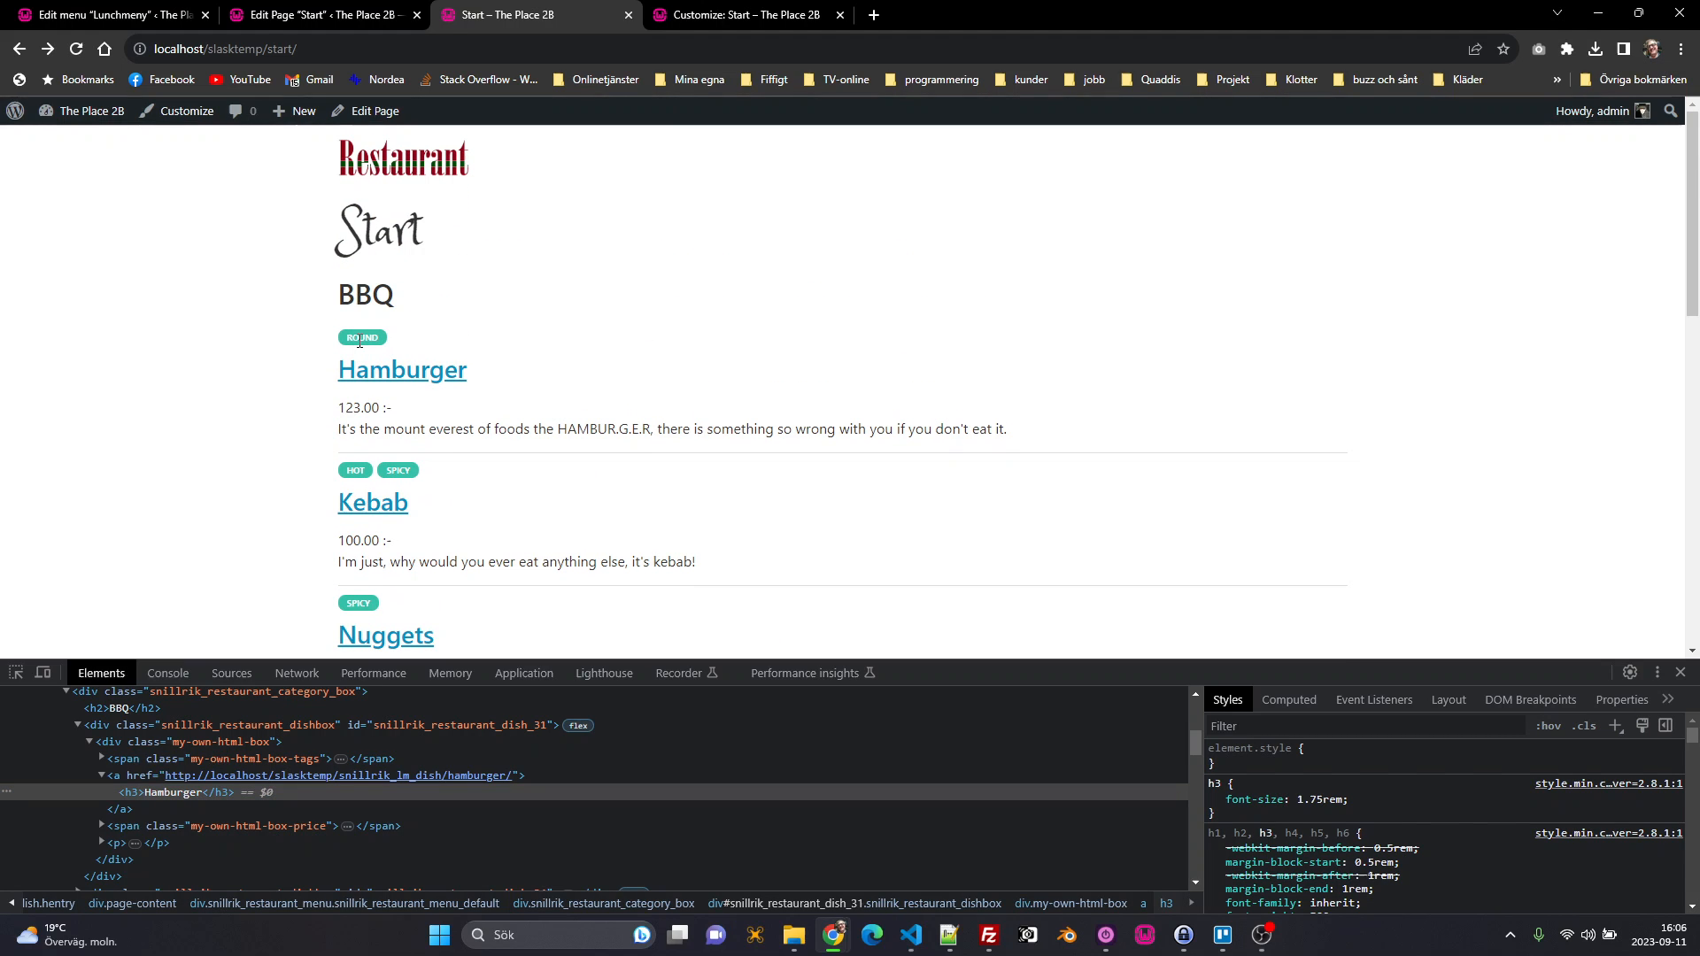
double_click(367, 471)
Step: In Visual Studio Code, comment out the snillrik_restaurant_dishbox_html filter, save functions.php and reload the Start page in Chrome
key(alt+Tab)
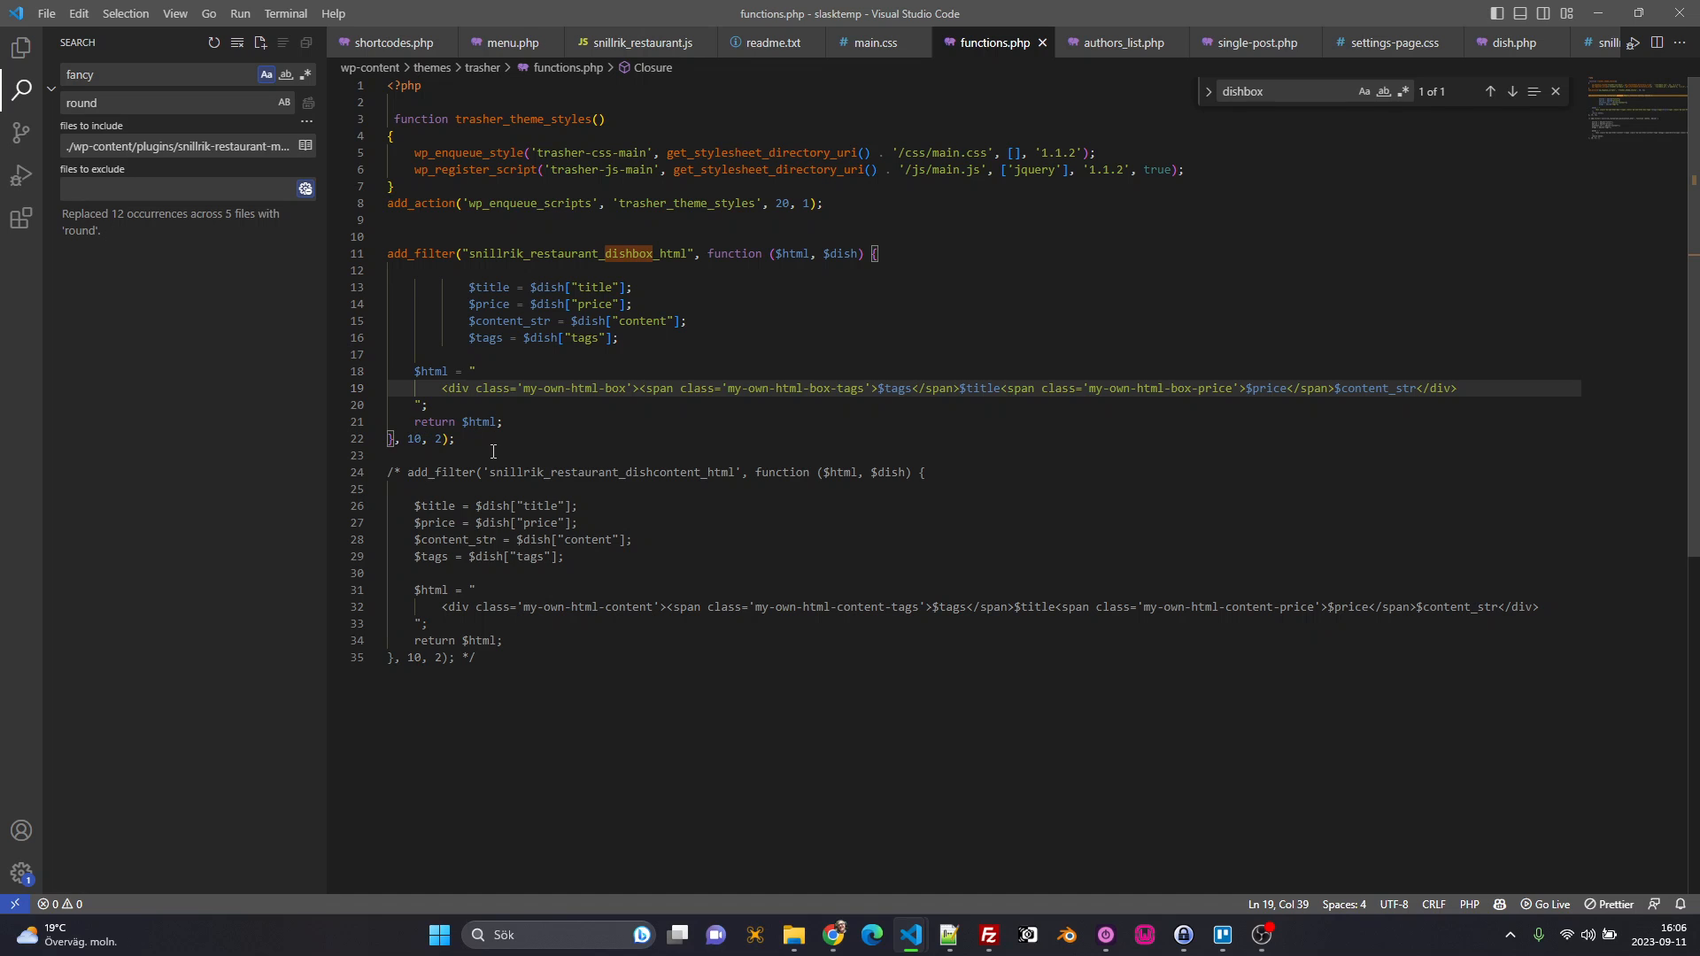
drag(493, 452, 388, 255)
key(shift+alt+a)
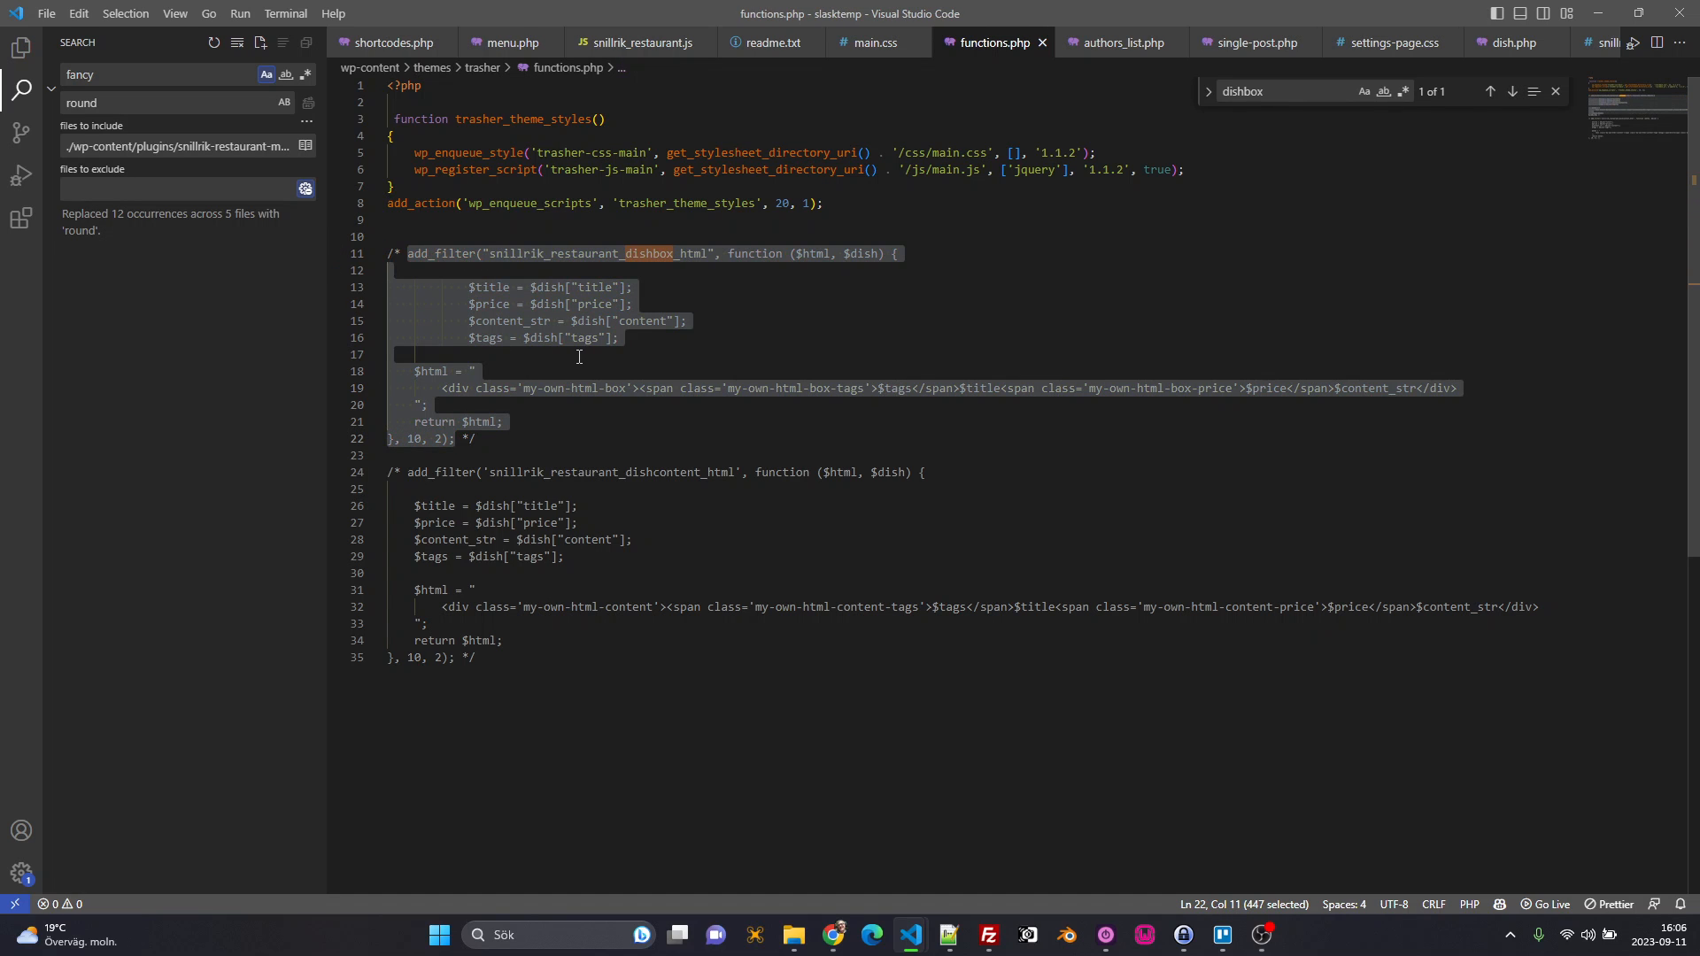
key(alt+Tab)
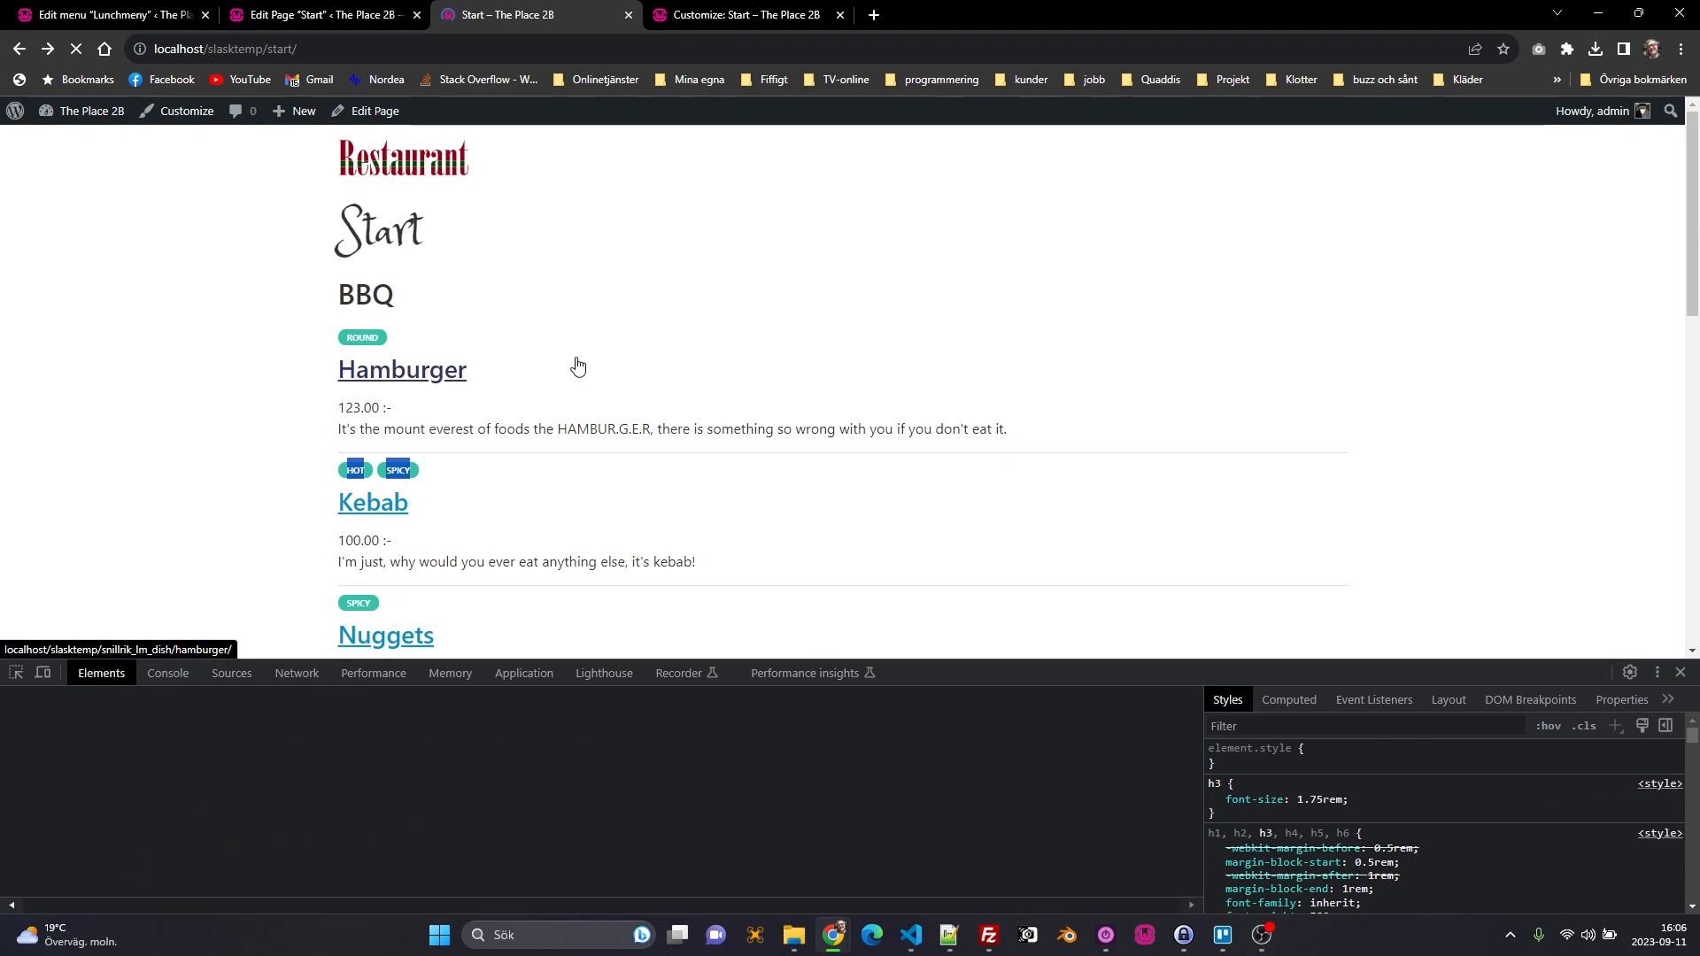
Step: Close the developer tools and review the unfiltered menu layout from the BBQ dishes down to Pizza
scroll(1018, 559, down, 1)
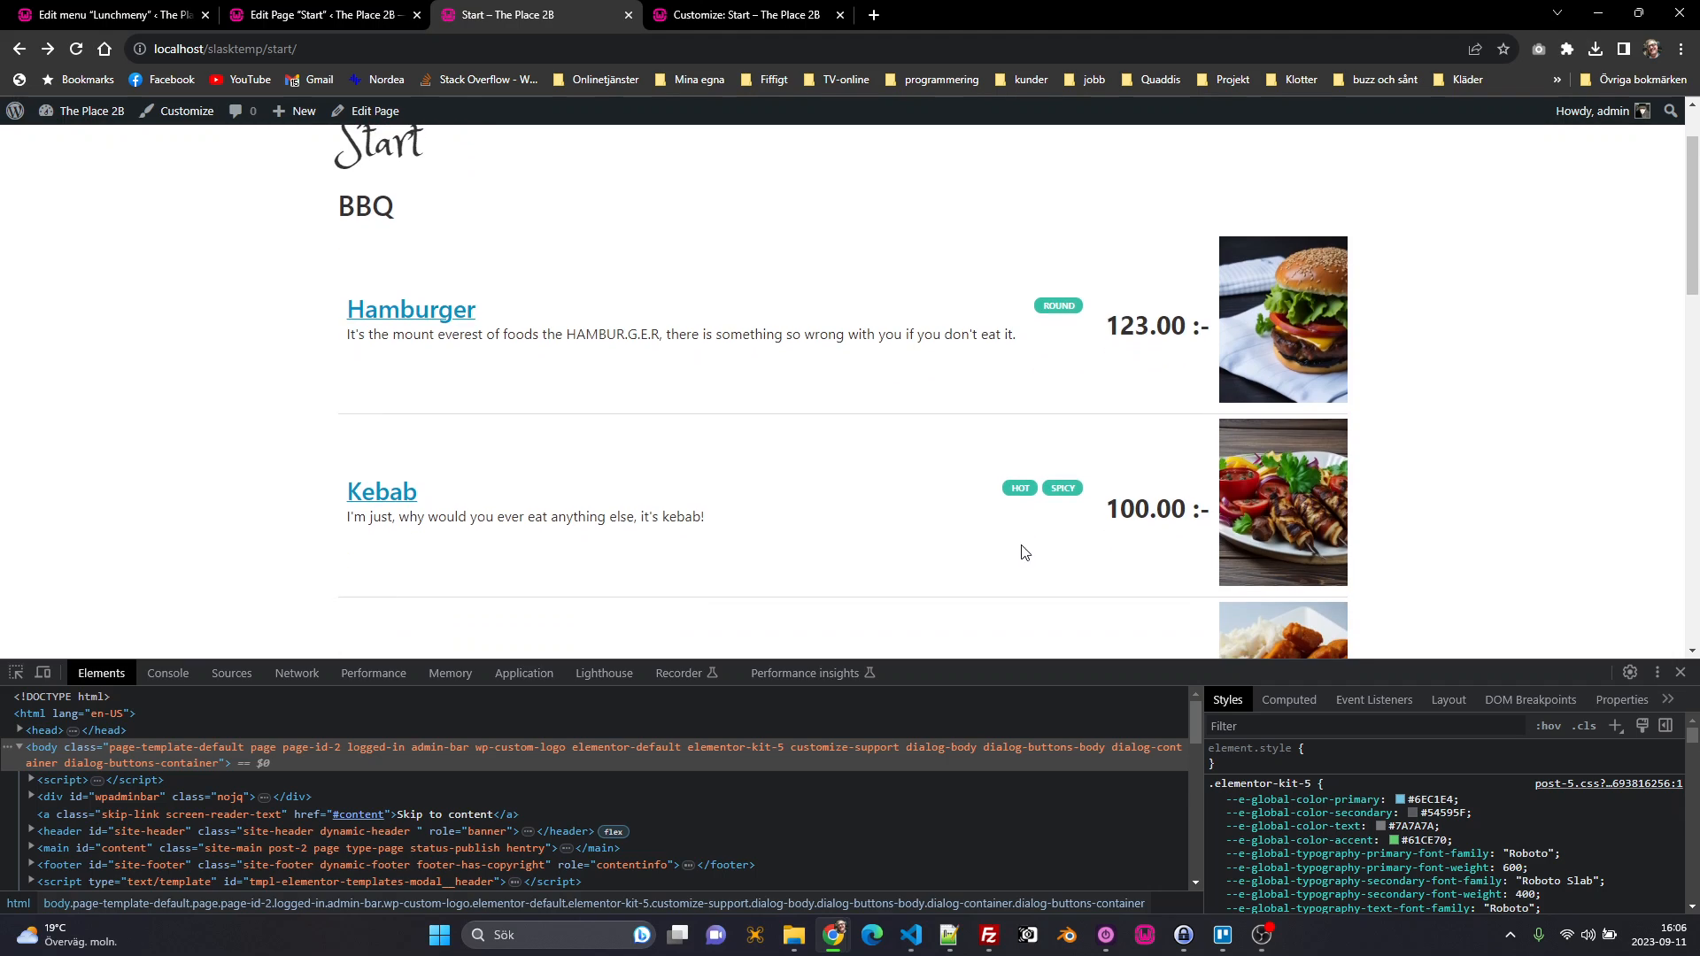
double_click(1023, 488)
click(1678, 673)
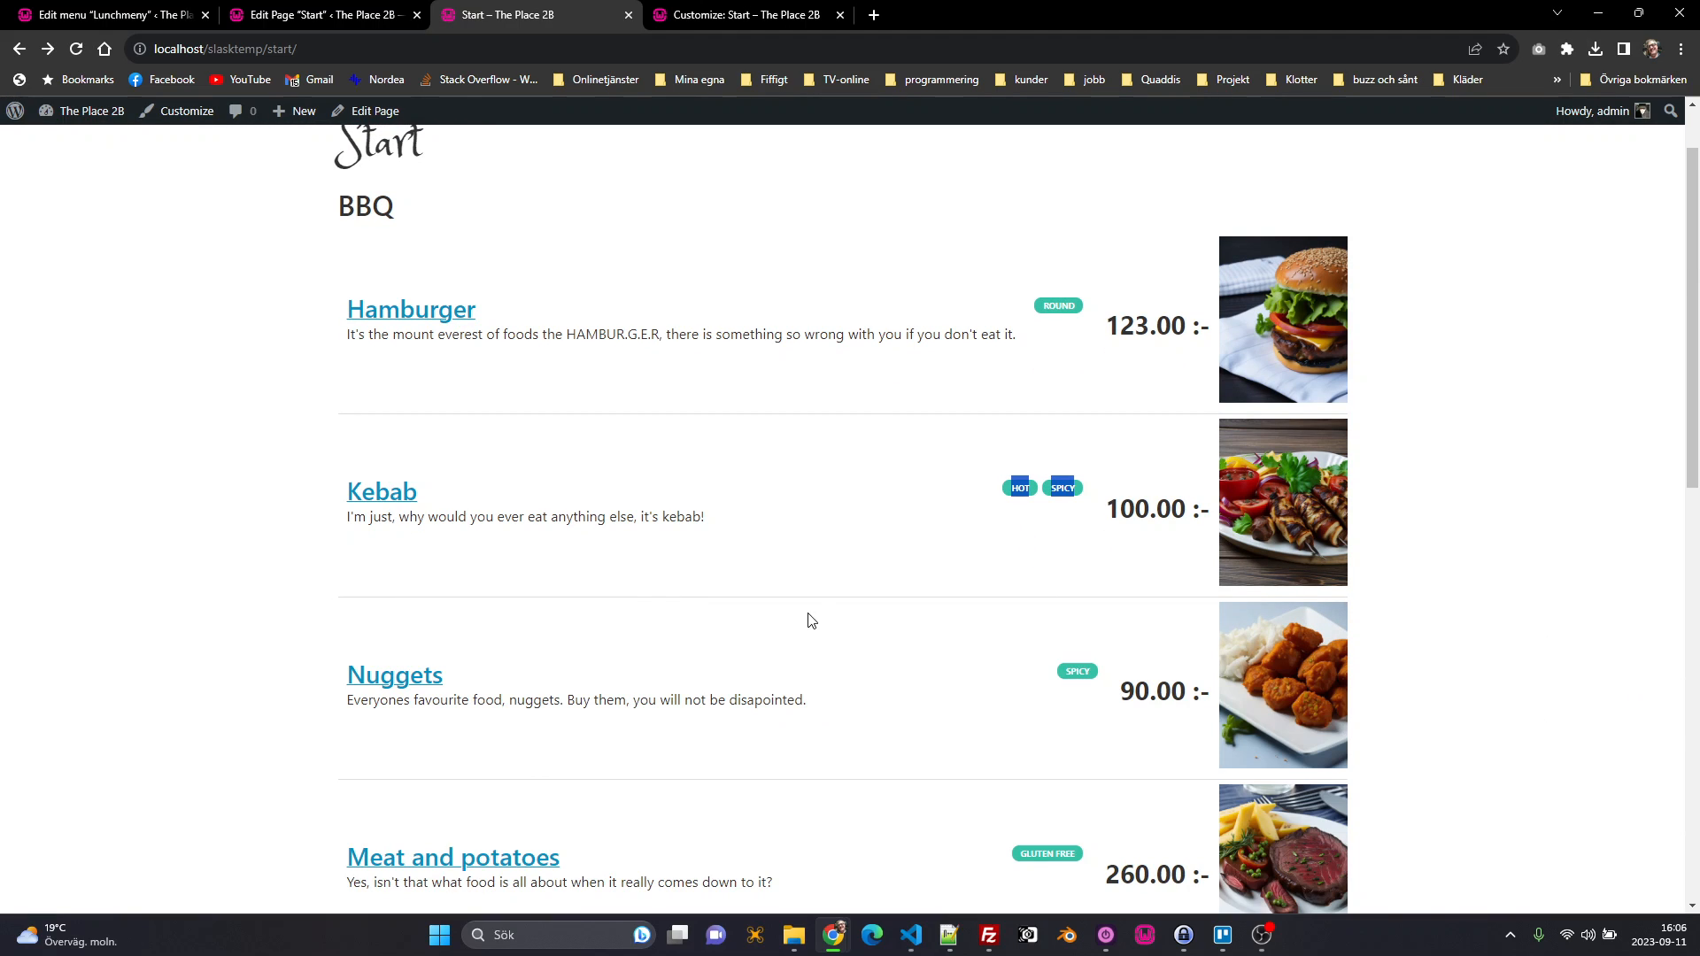
scroll(964, 523, down, 4)
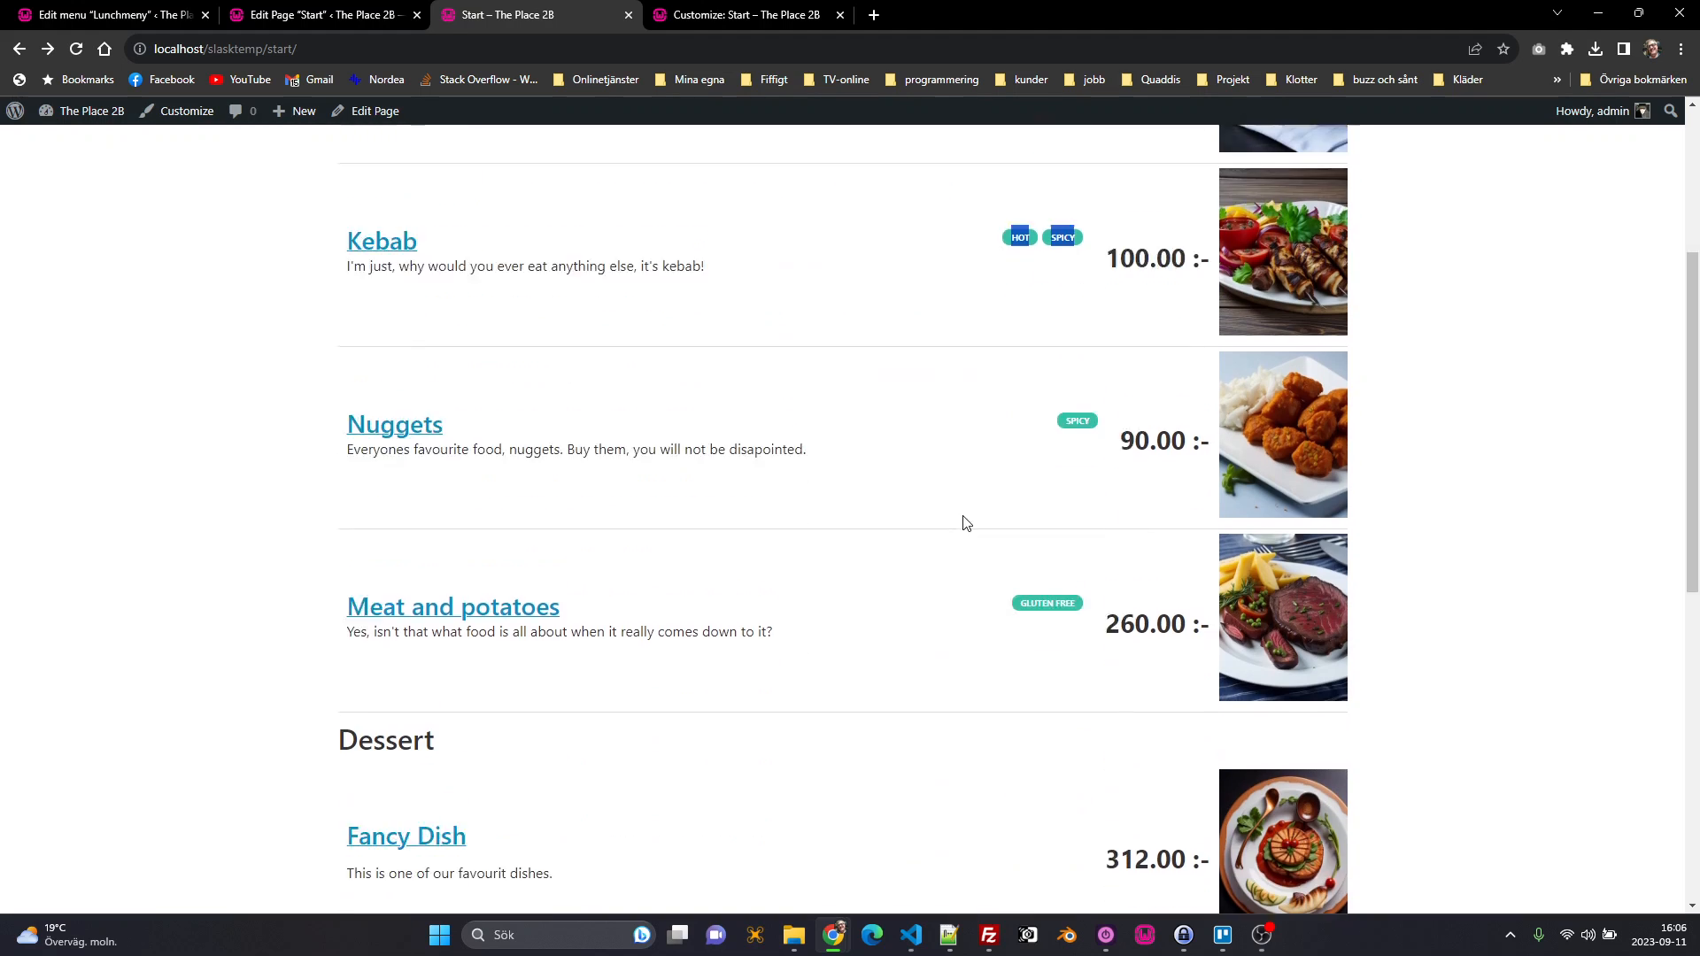
scroll(816, 567, down, 5)
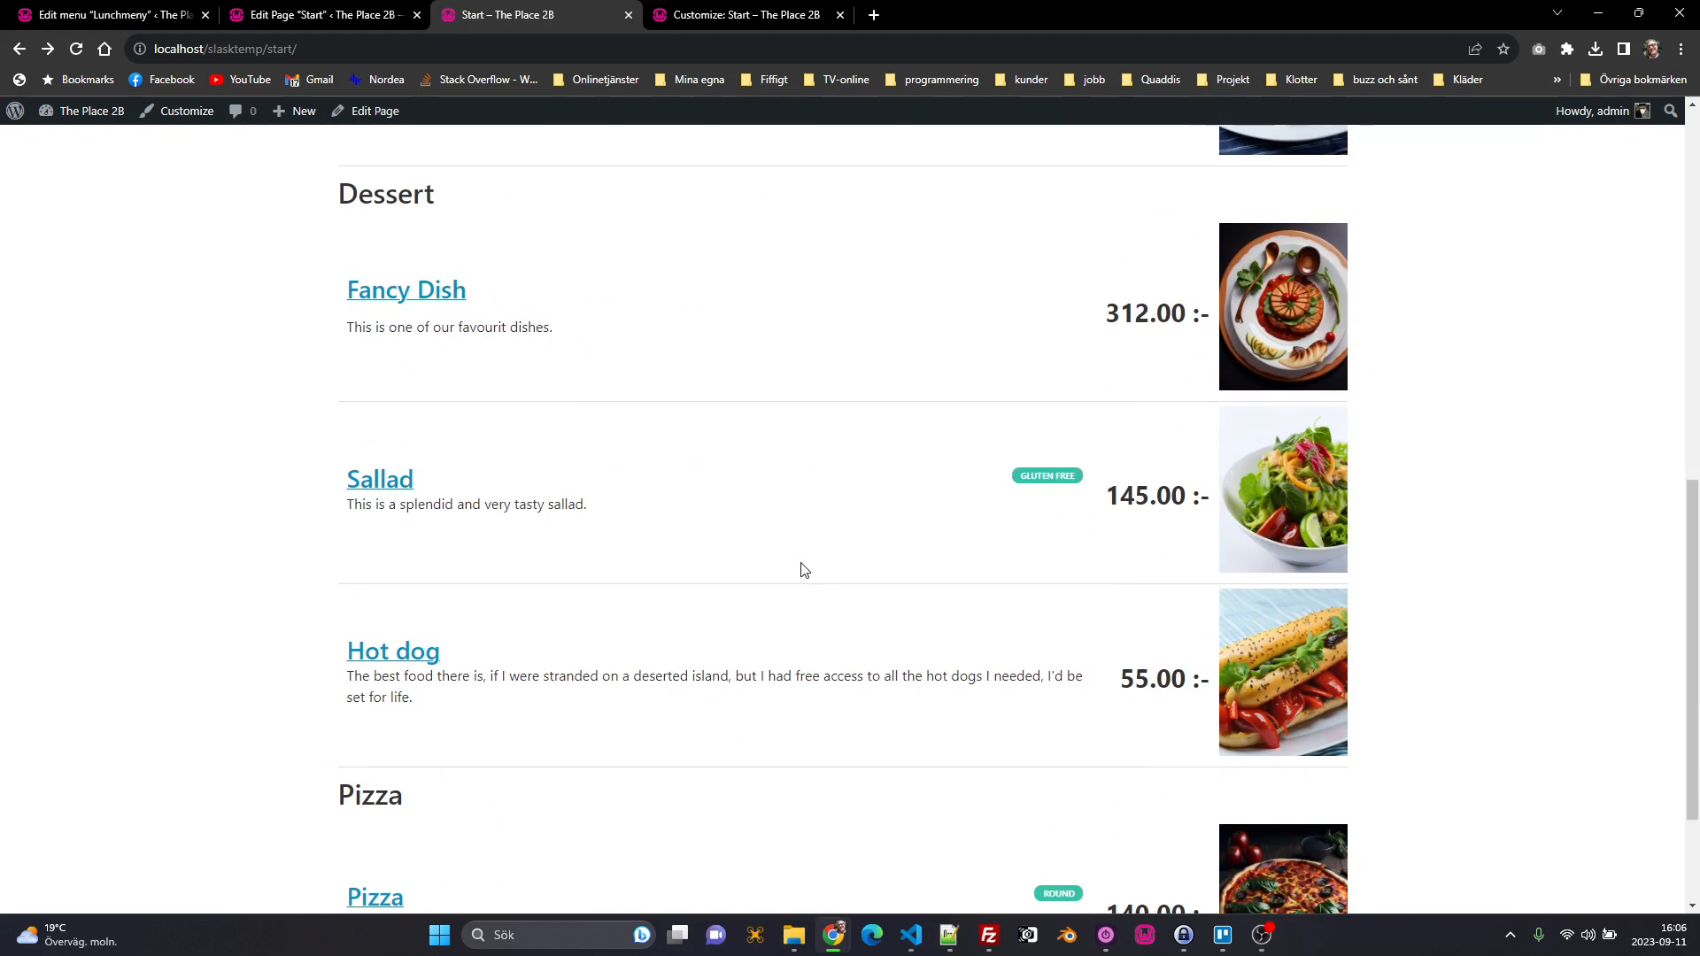
scroll(803, 569, up, 10)
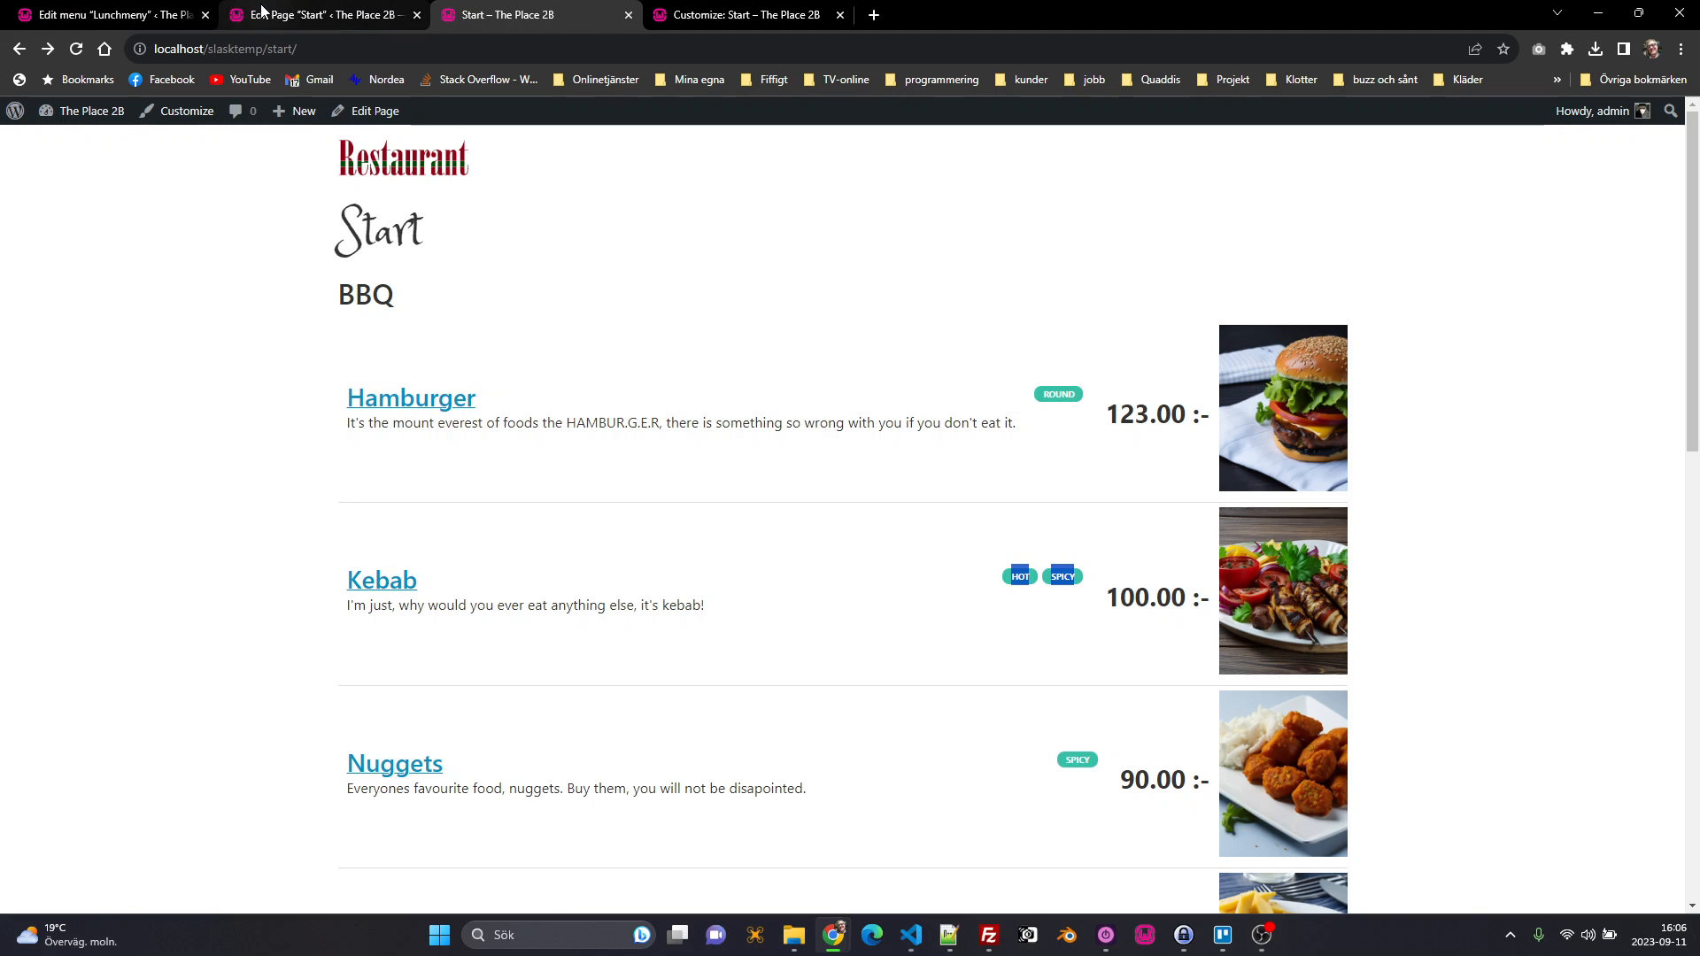
Step: Leave the Start page editor for the WordPress dashboard and activate the SKT Pizzeria theme
click(262, 11)
click(115, 14)
click(312, 14)
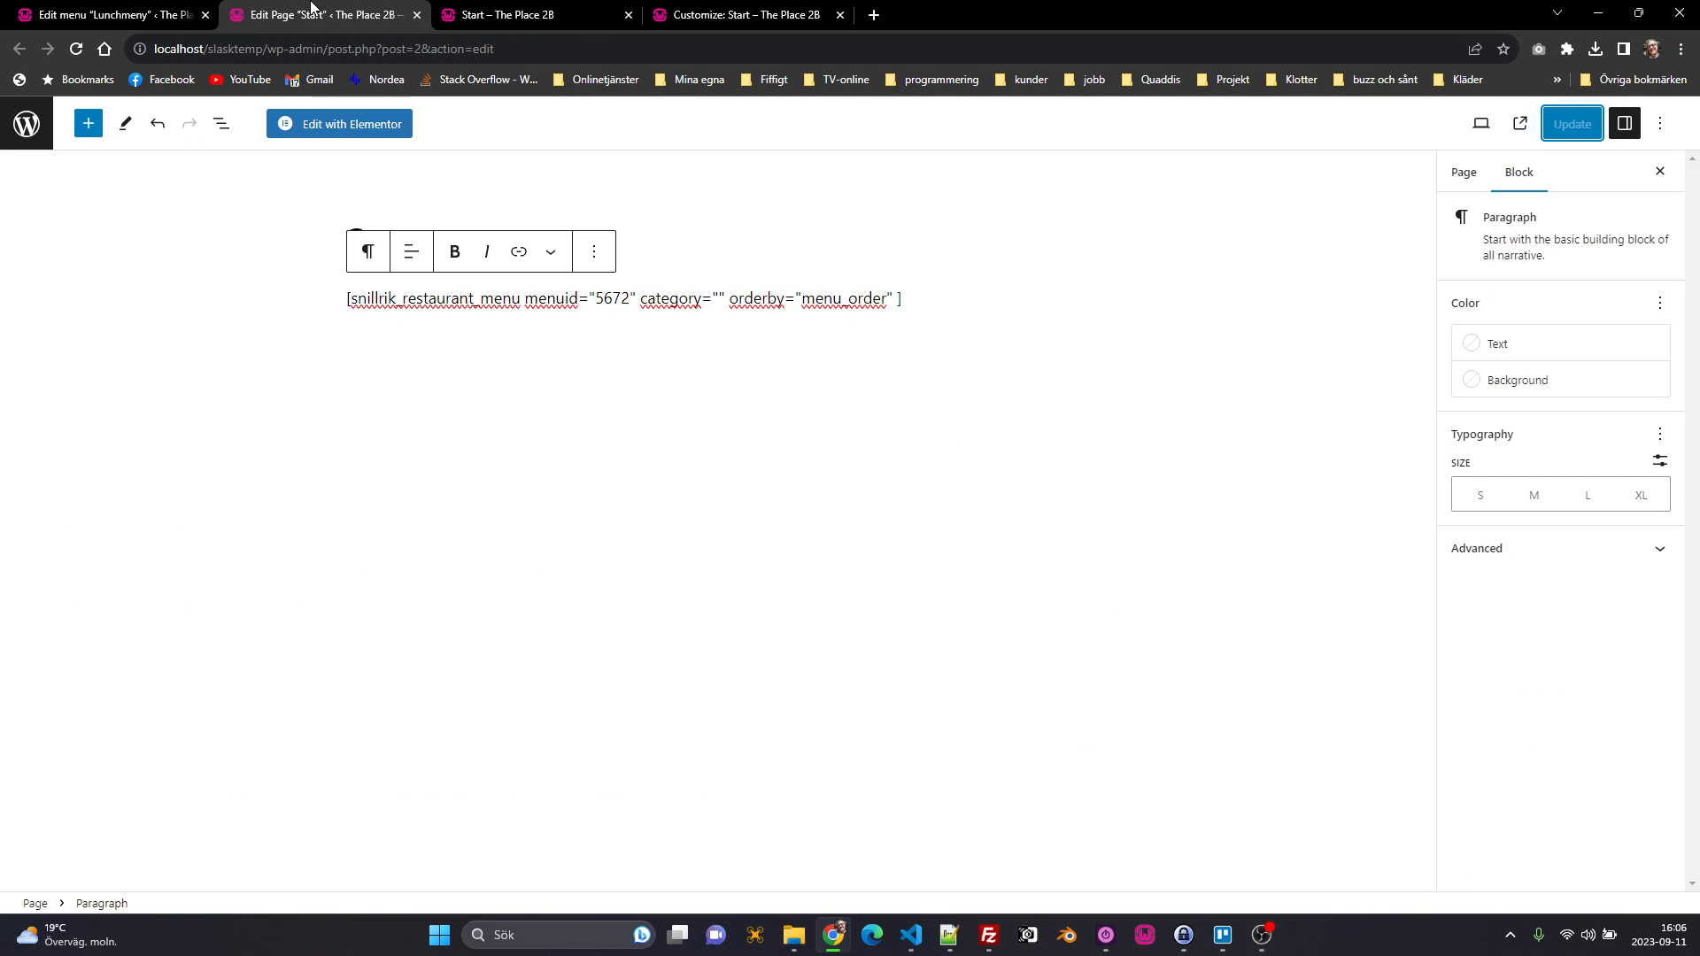
click(27, 121)
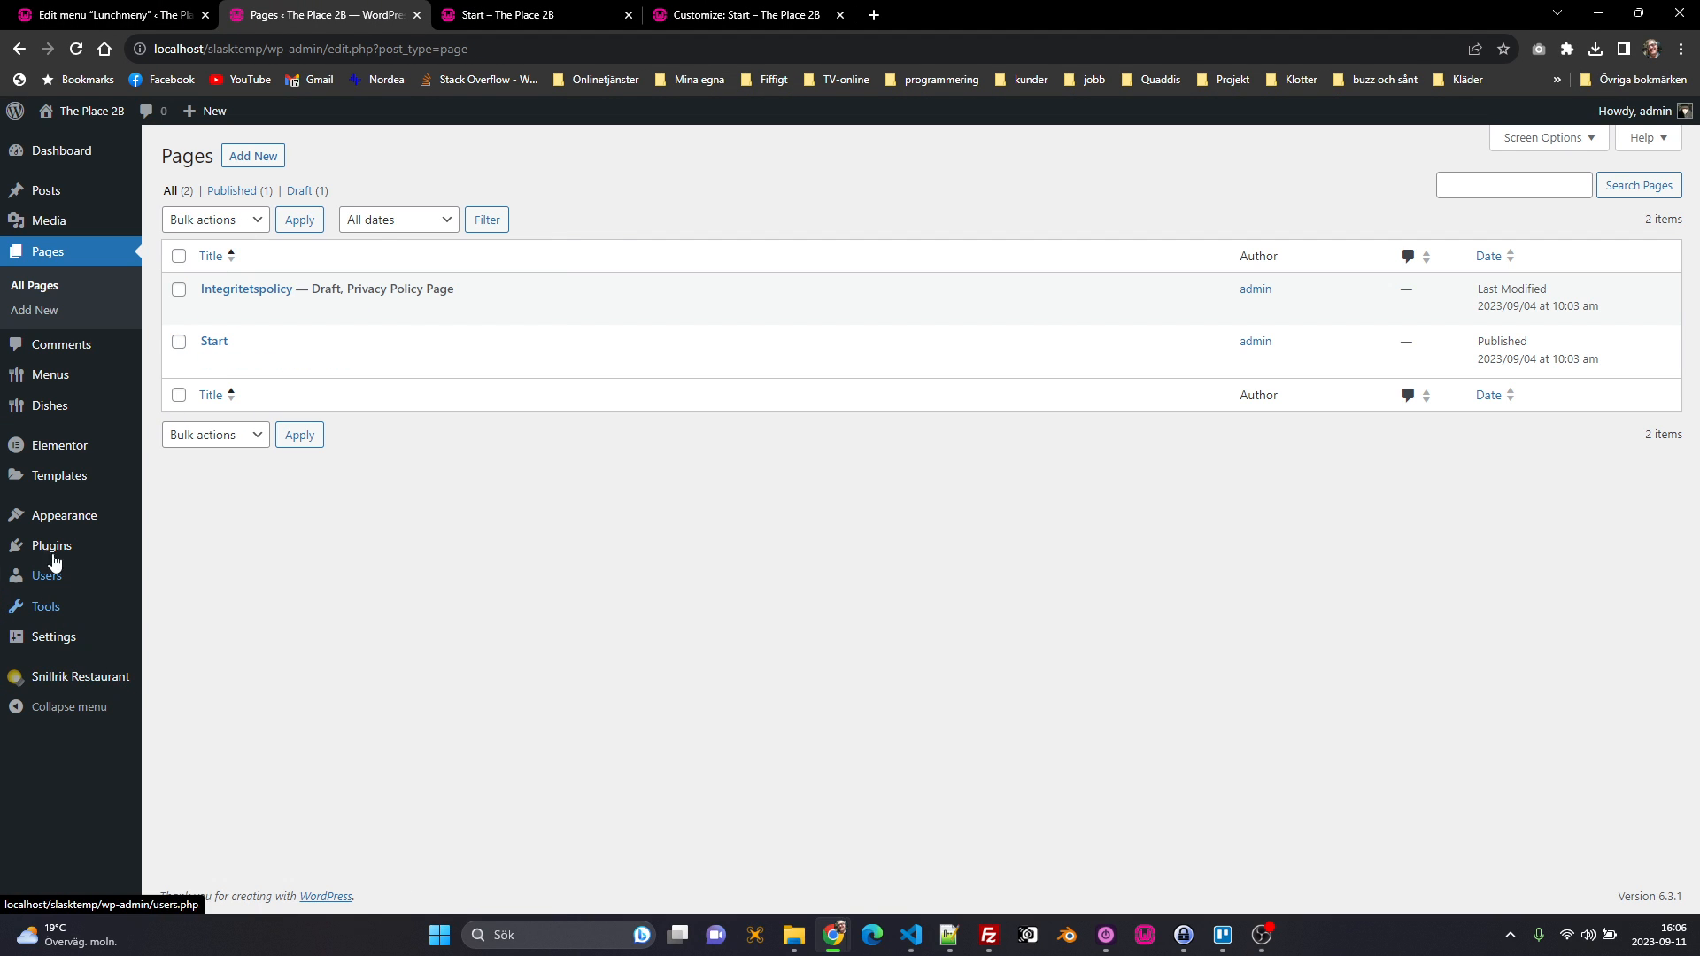
mouse_move(50, 522)
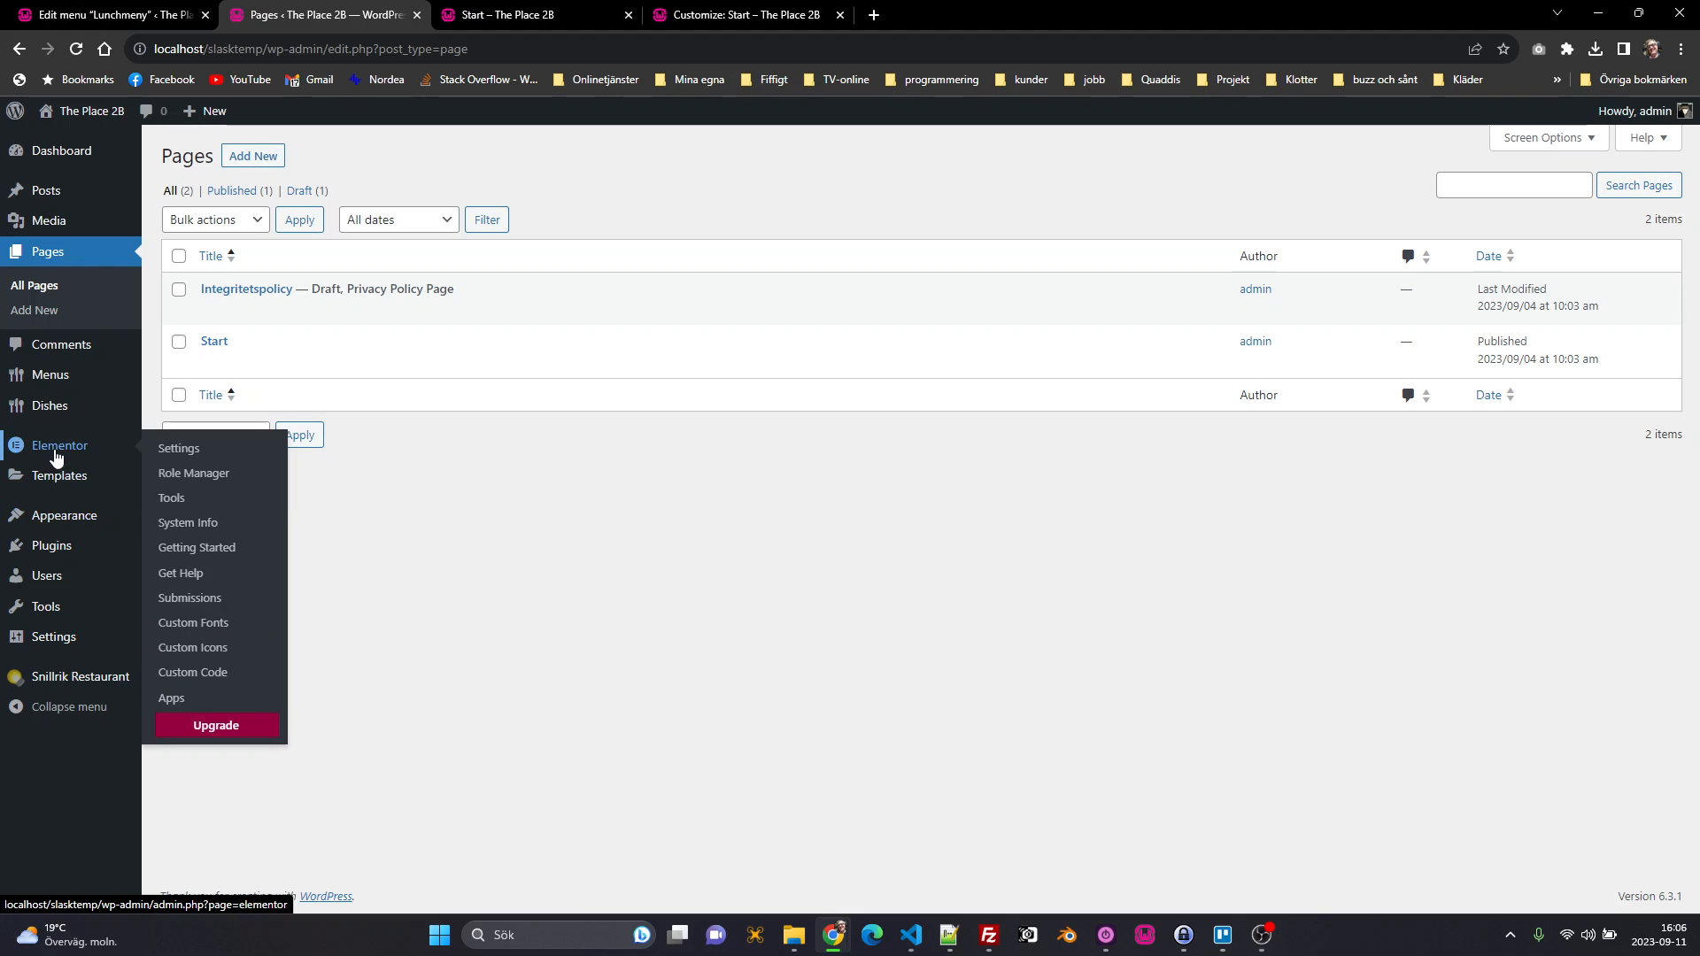
click(187, 528)
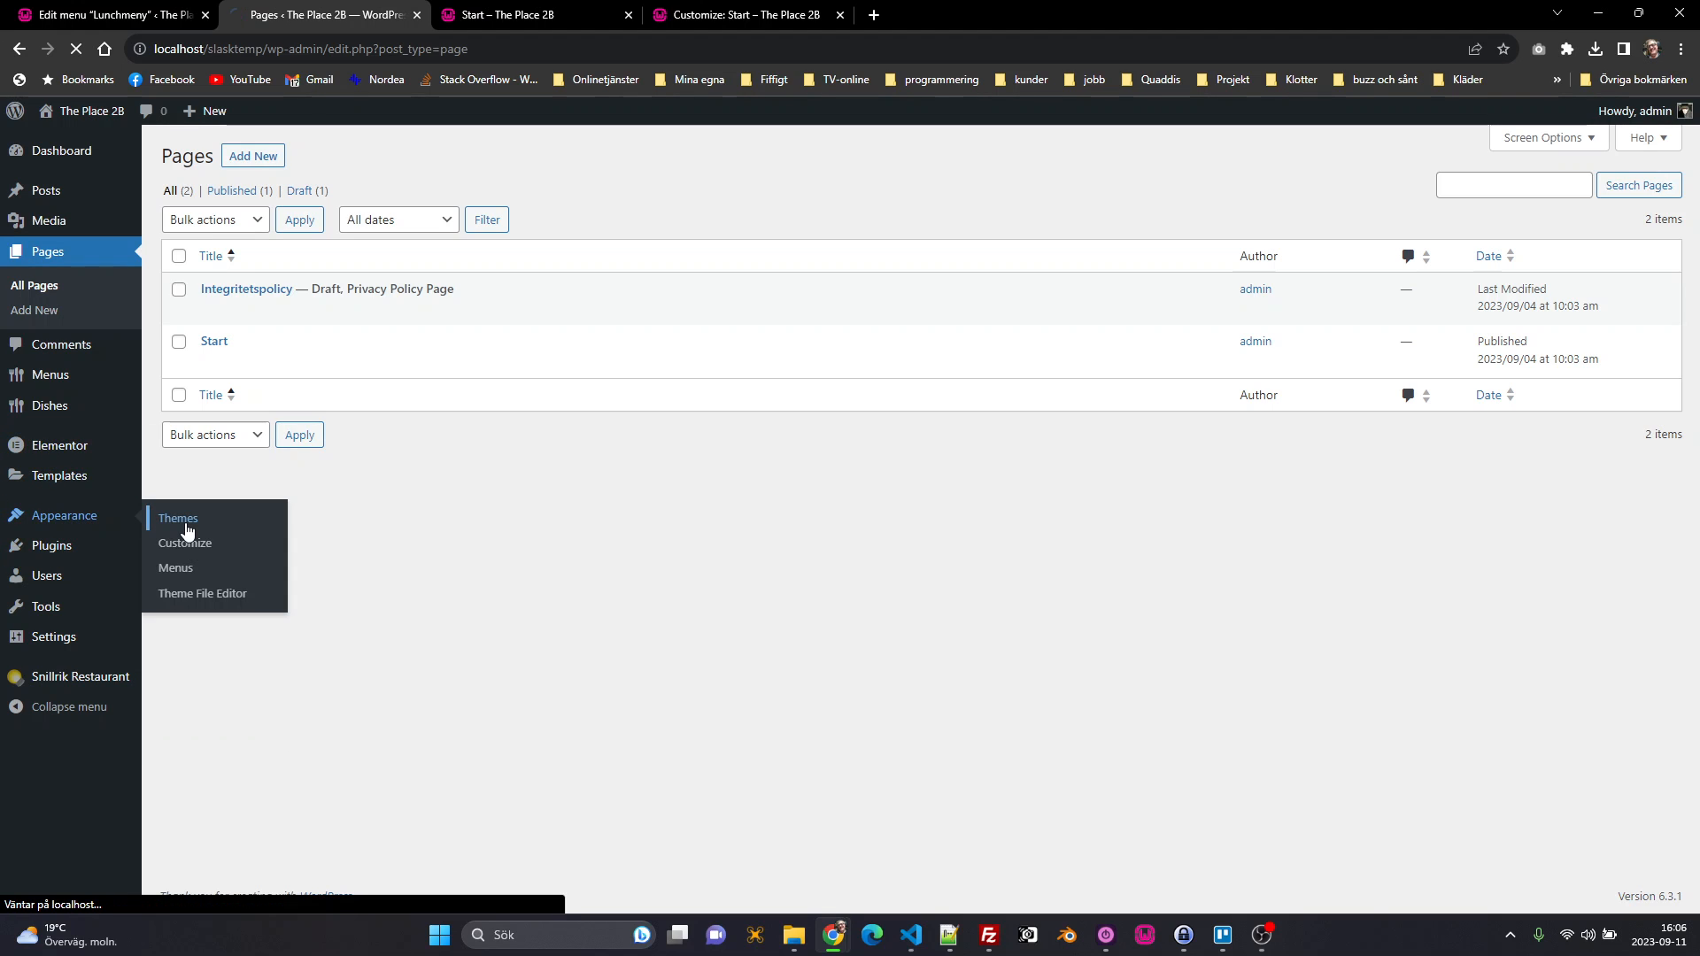
scroll(533, 570, down, 2)
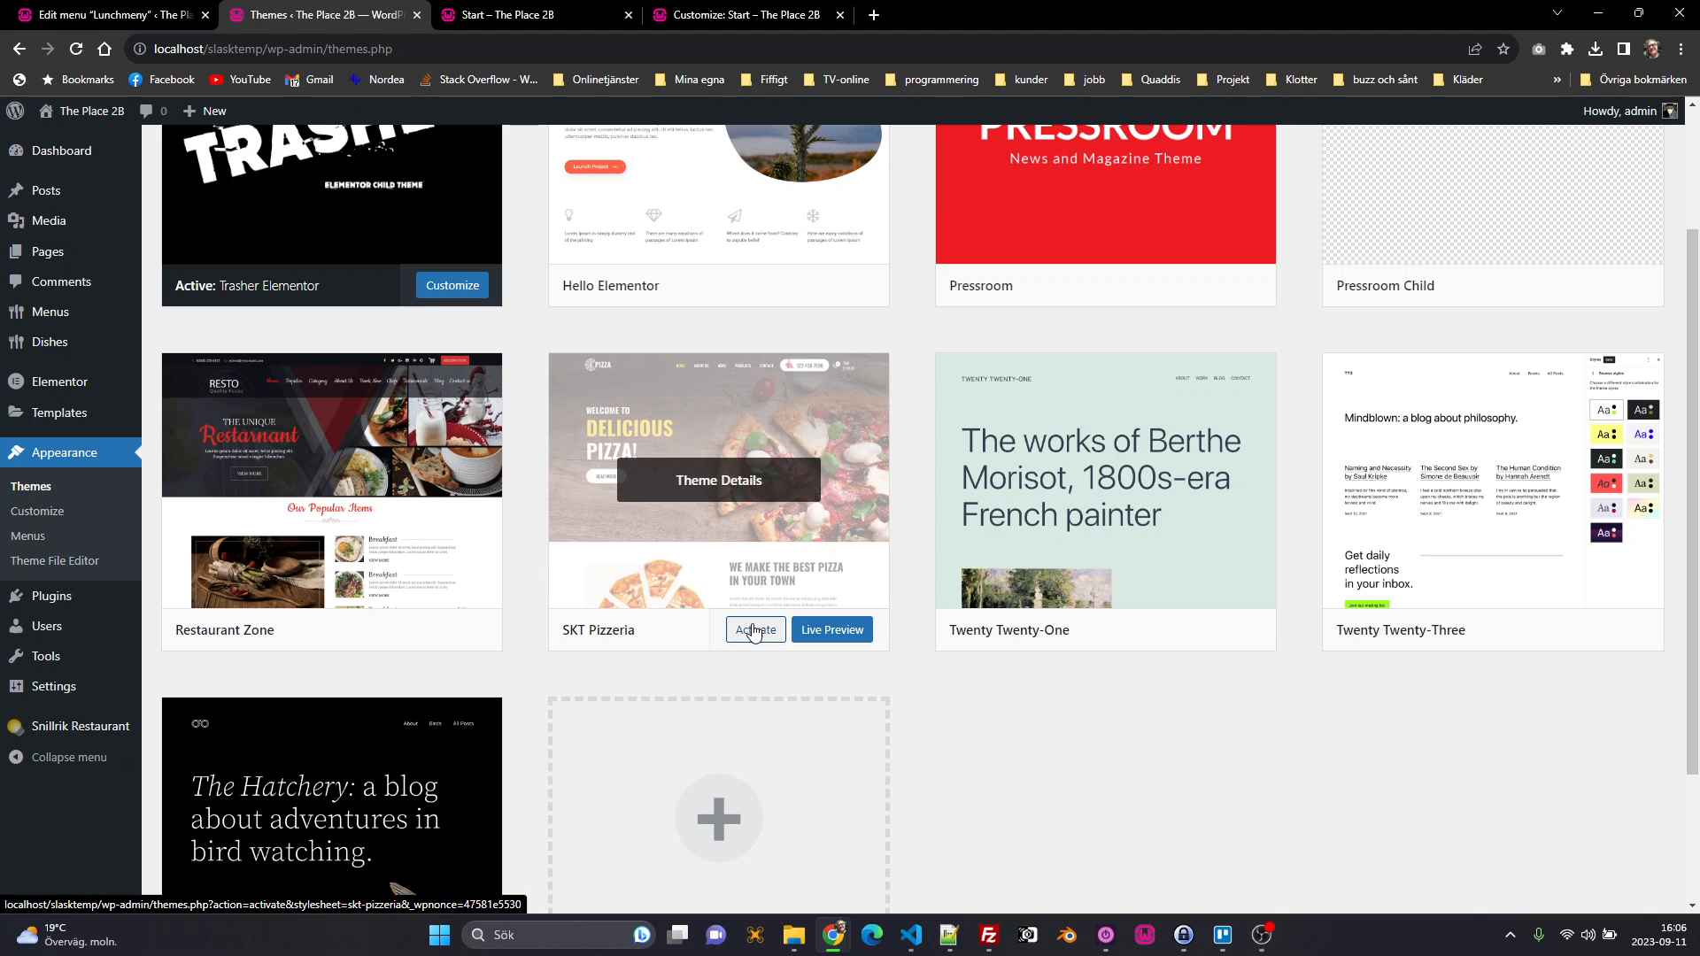
click(755, 630)
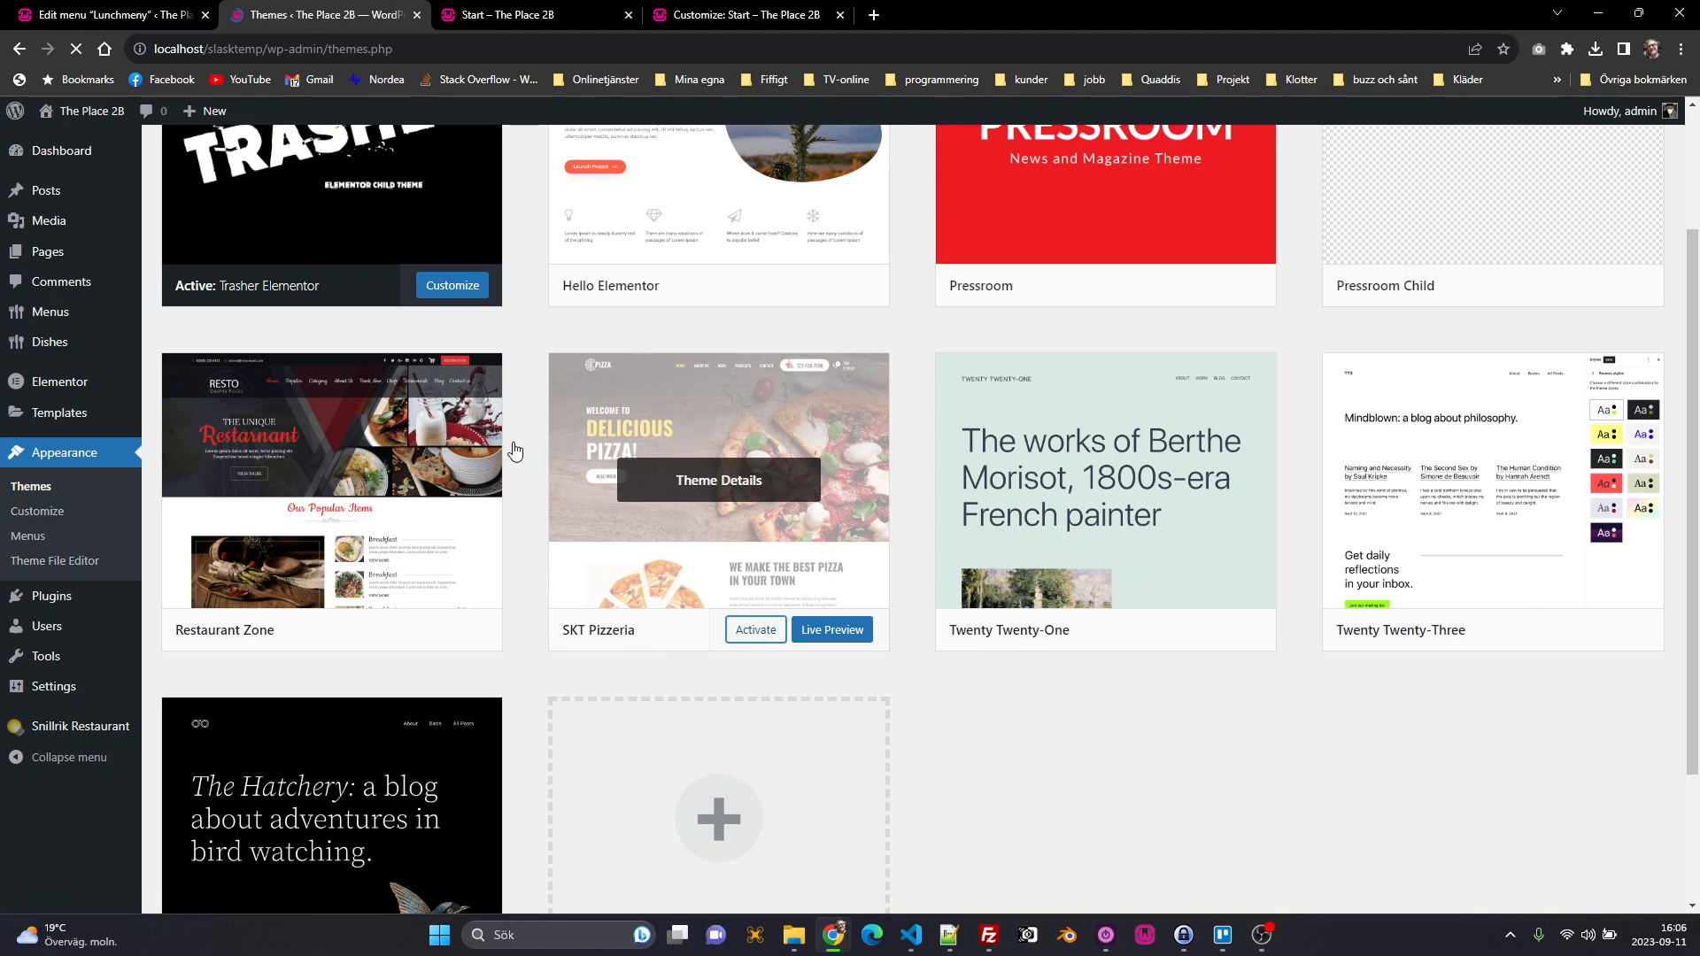
scroll(489, 616, down, 2)
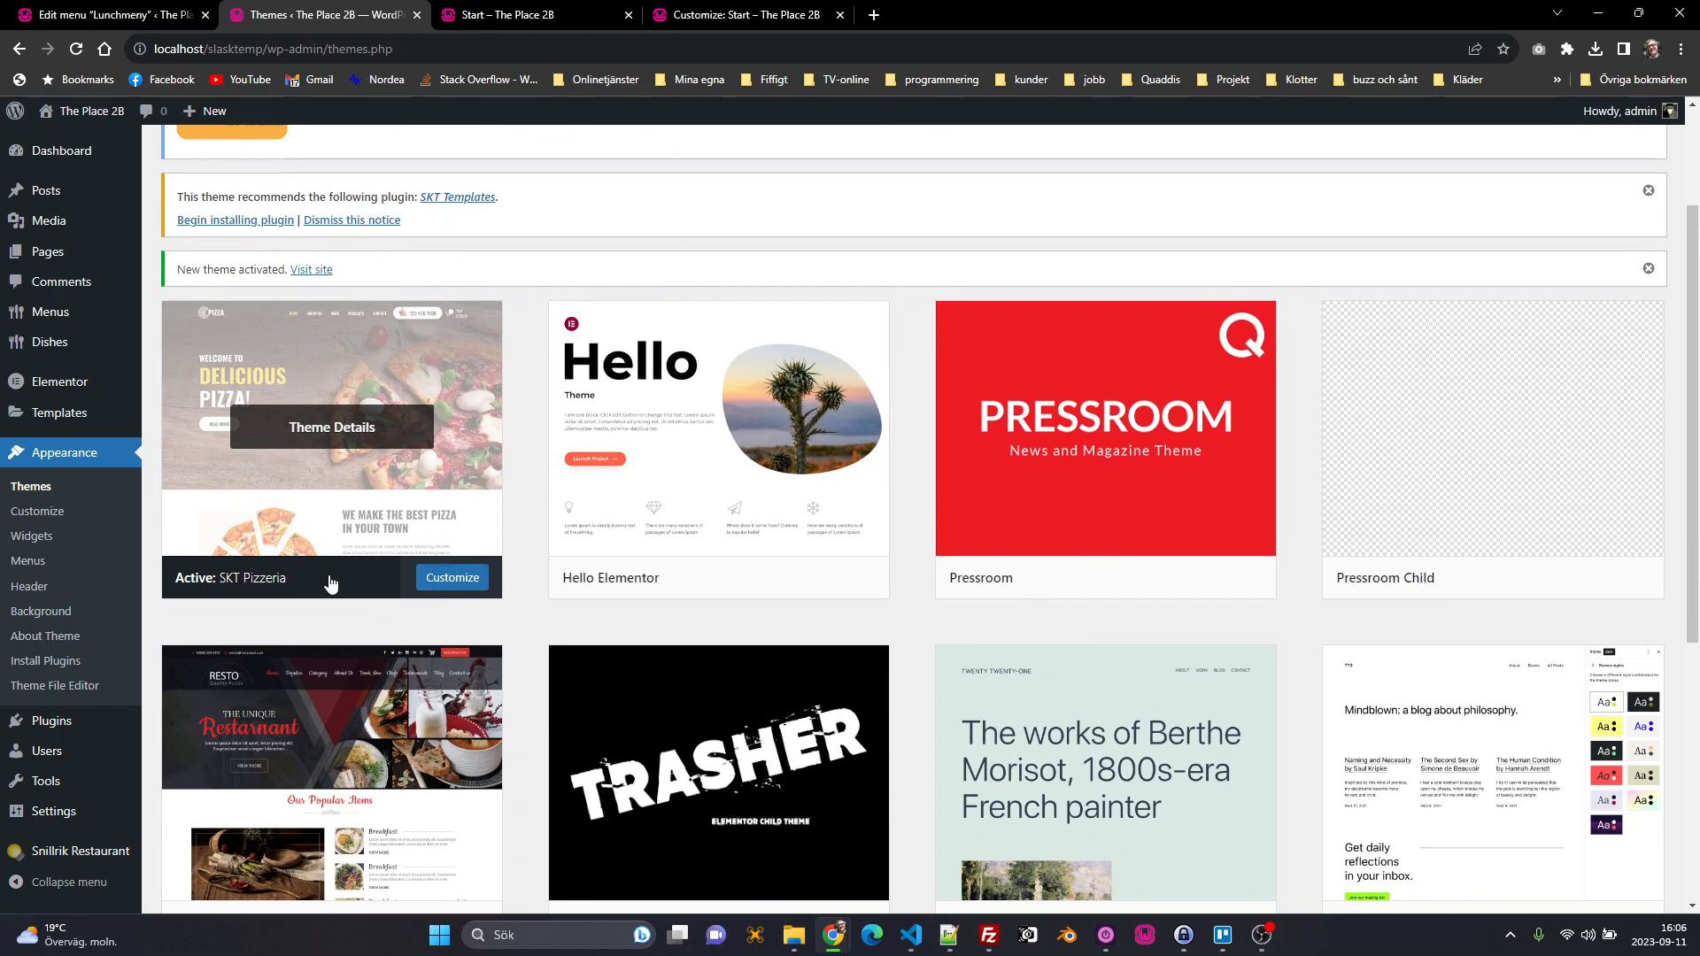
Step: Reload the Start page and examine how the menu's titles and dishes look in the SKT Pizzeria theme
click(706, 12)
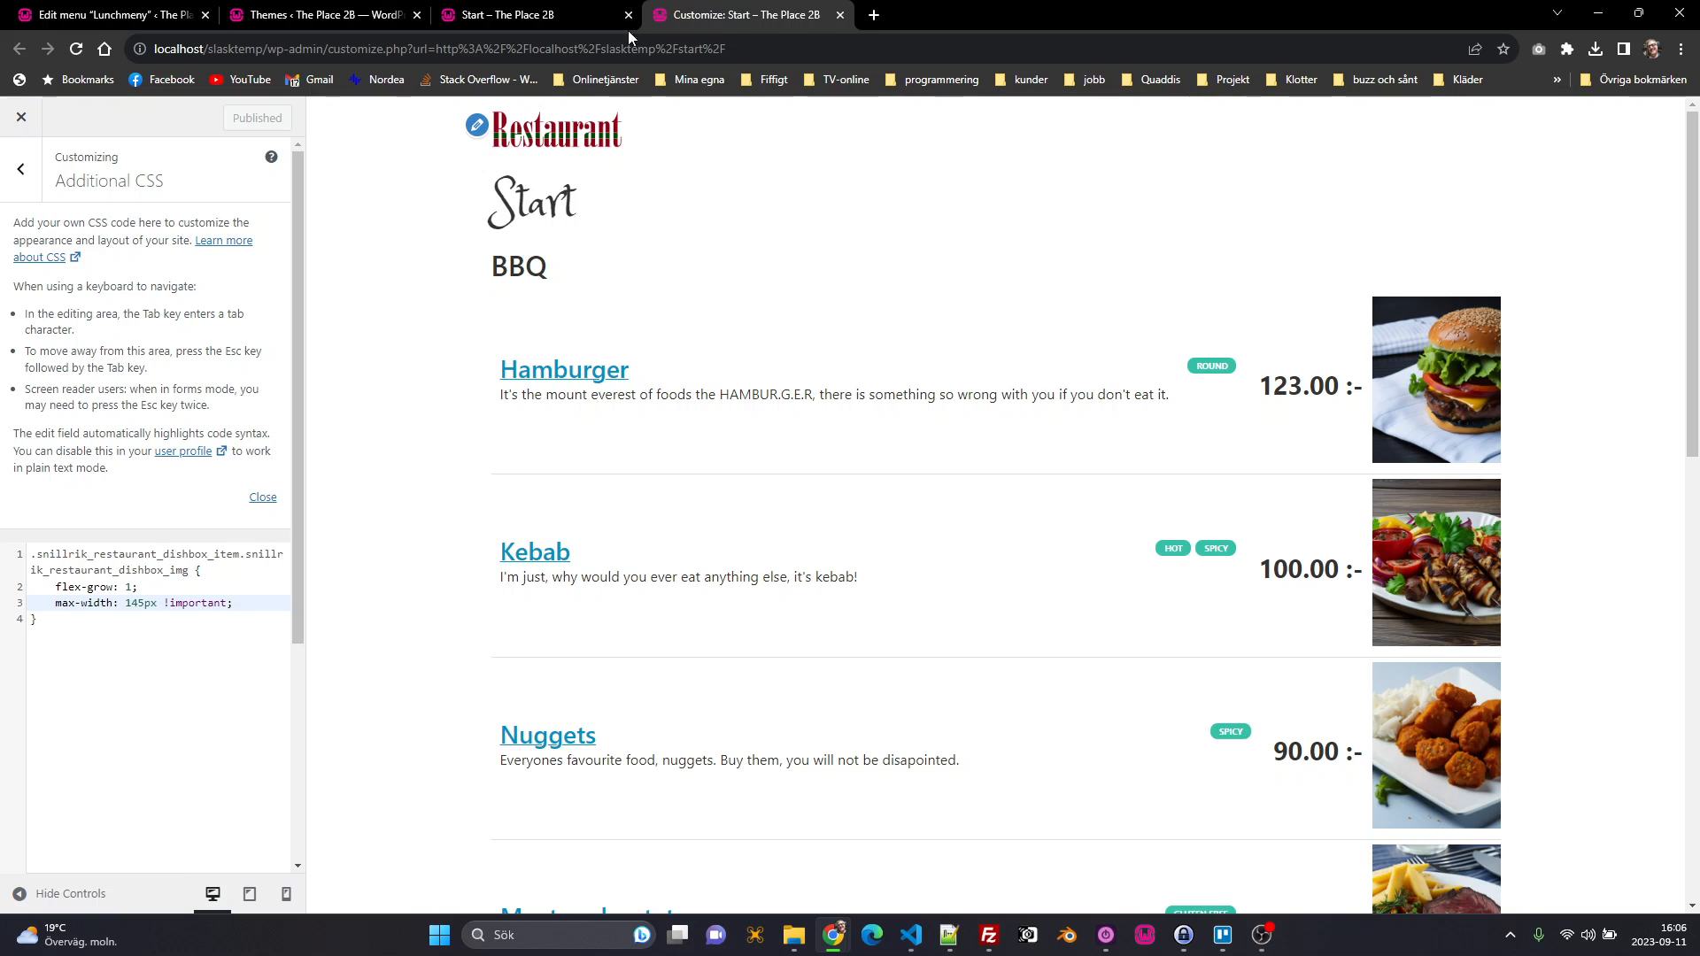
click(553, 14)
key(F5)
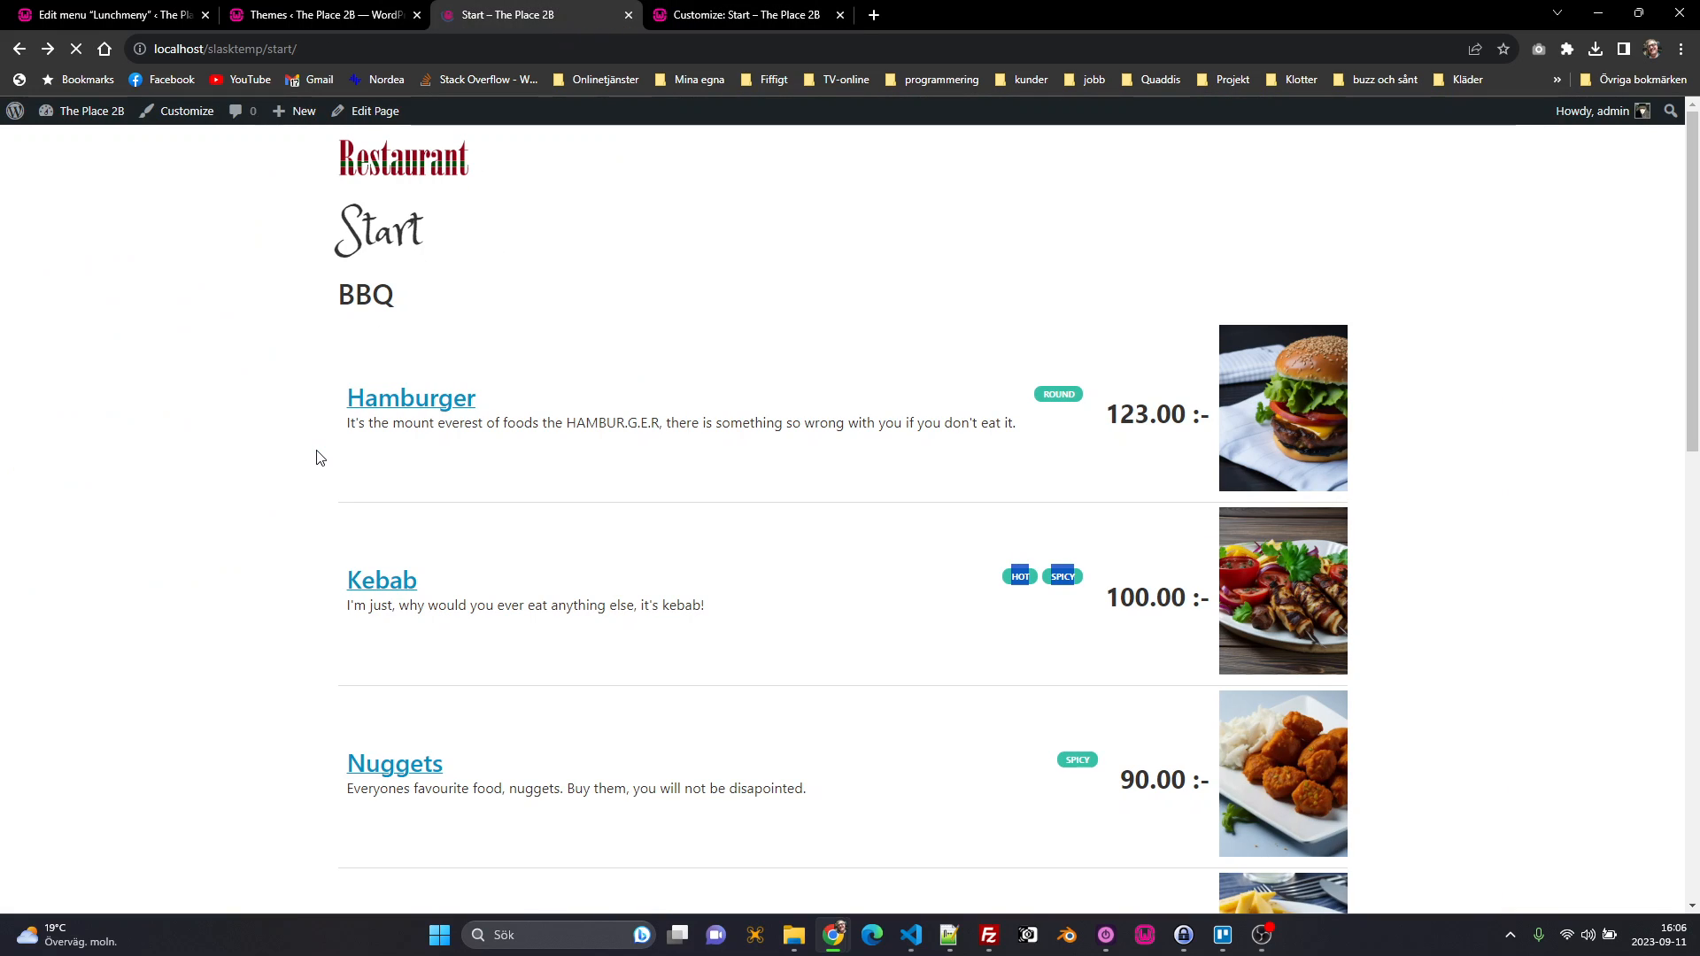
scroll(295, 286, down, 2)
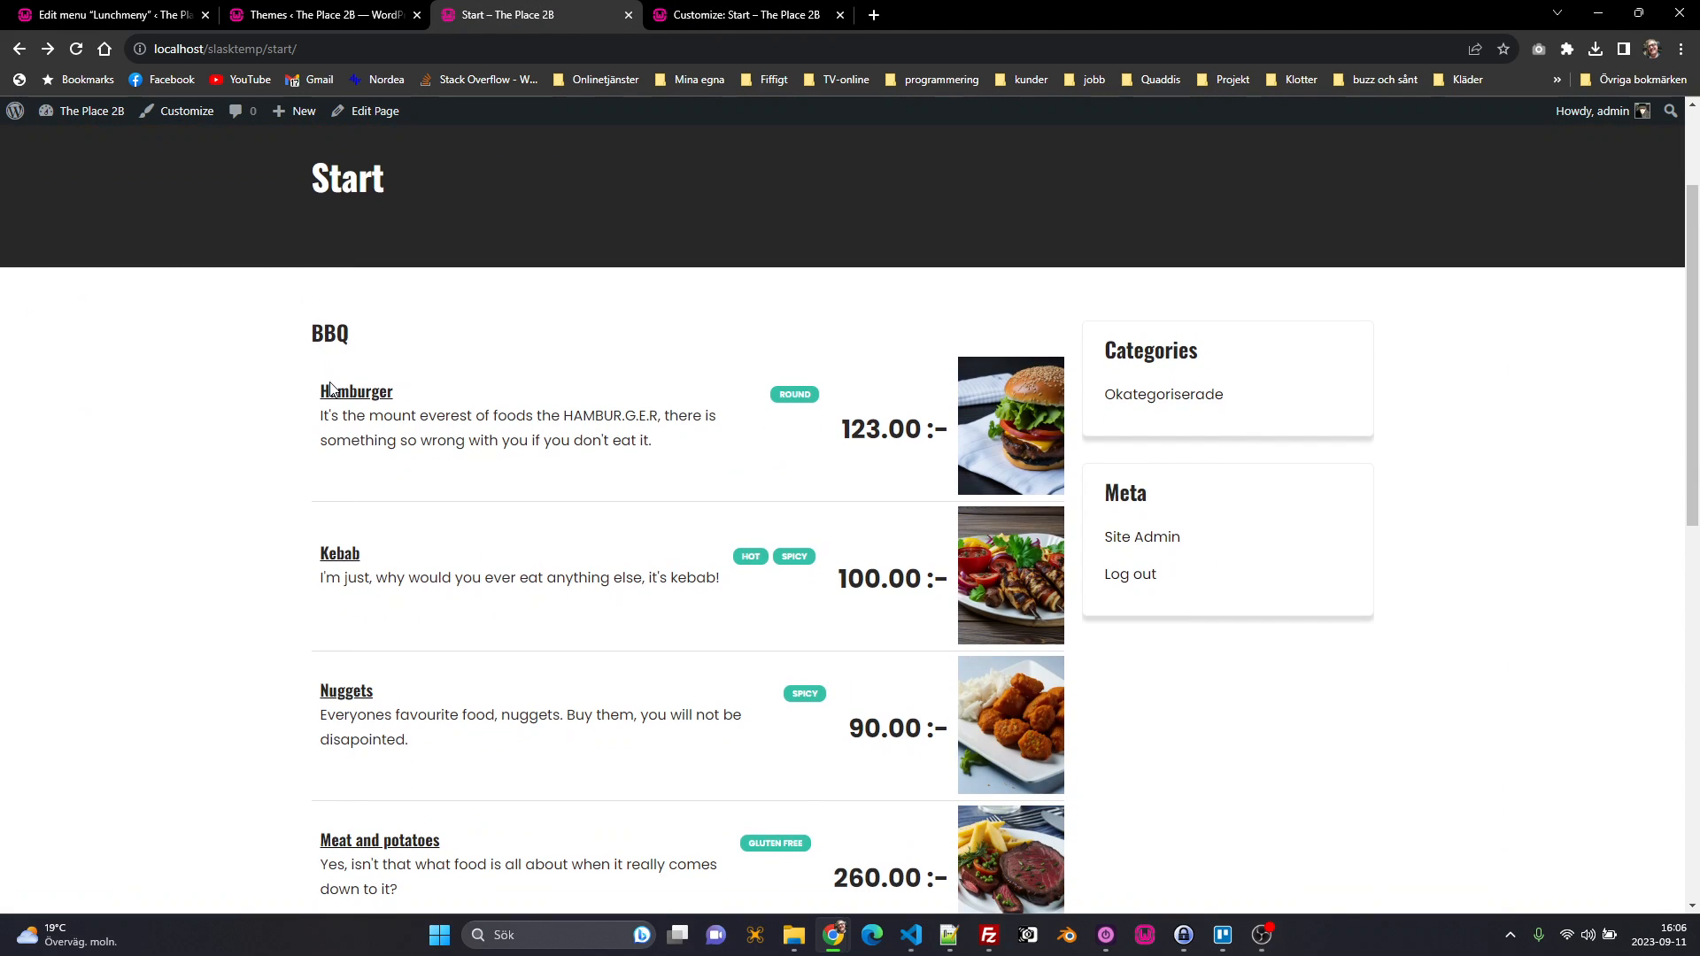
drag(420, 415, 319, 390)
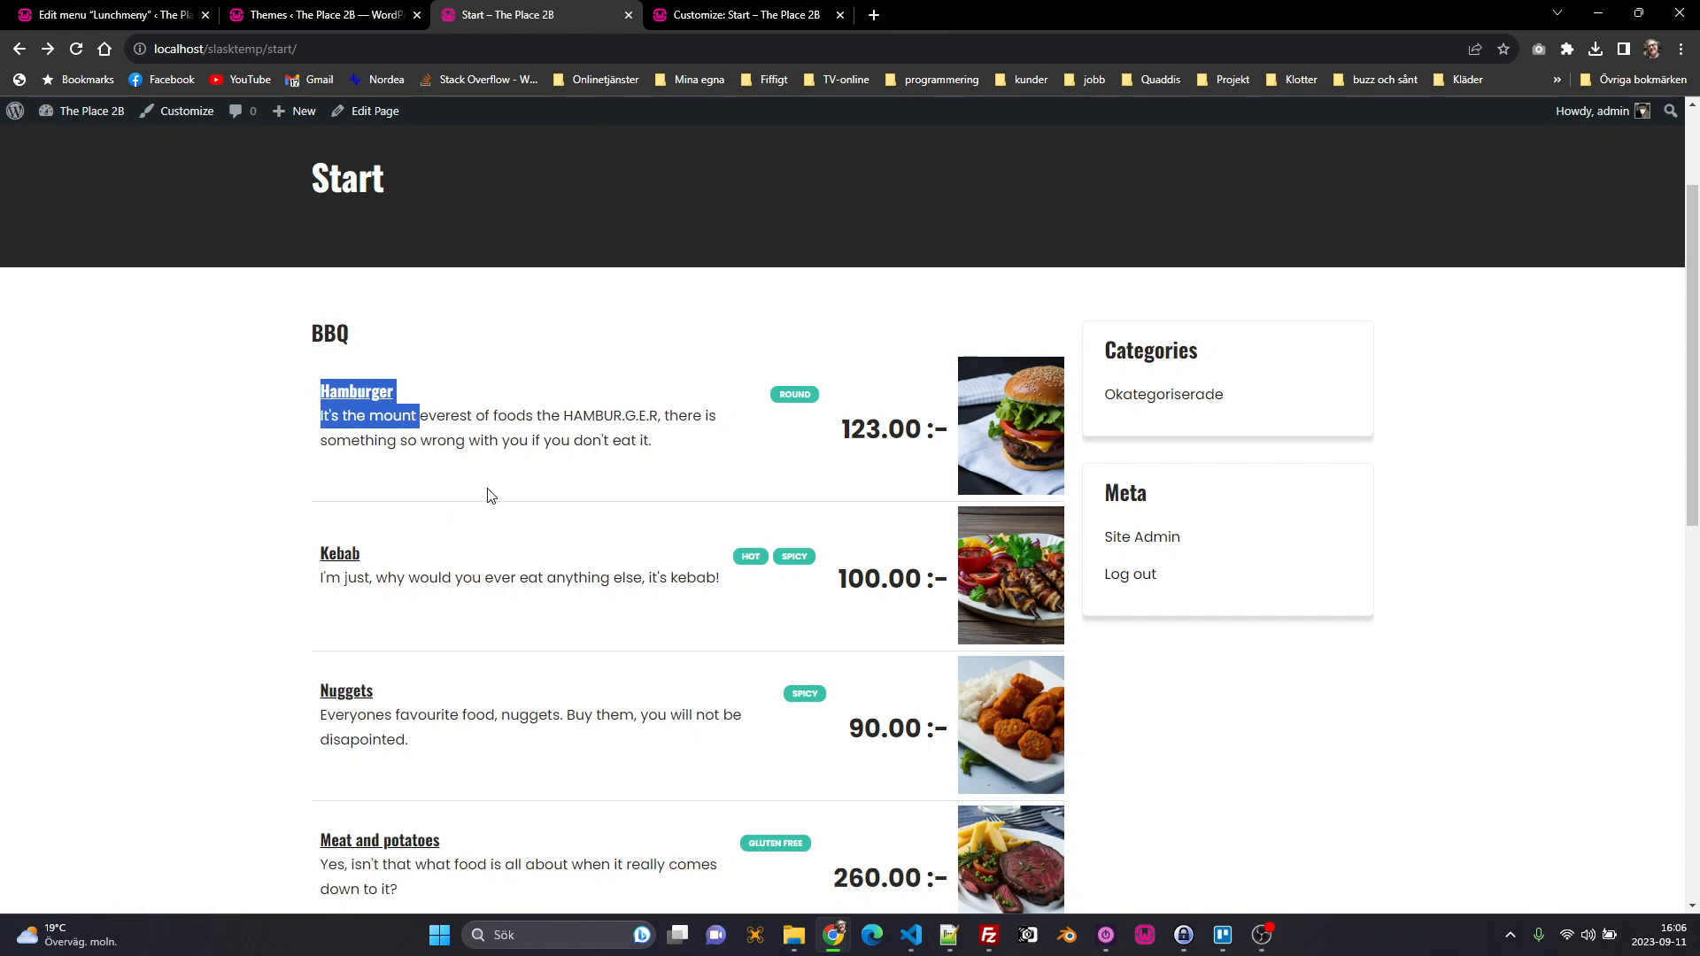
scroll(622, 479, down, 2)
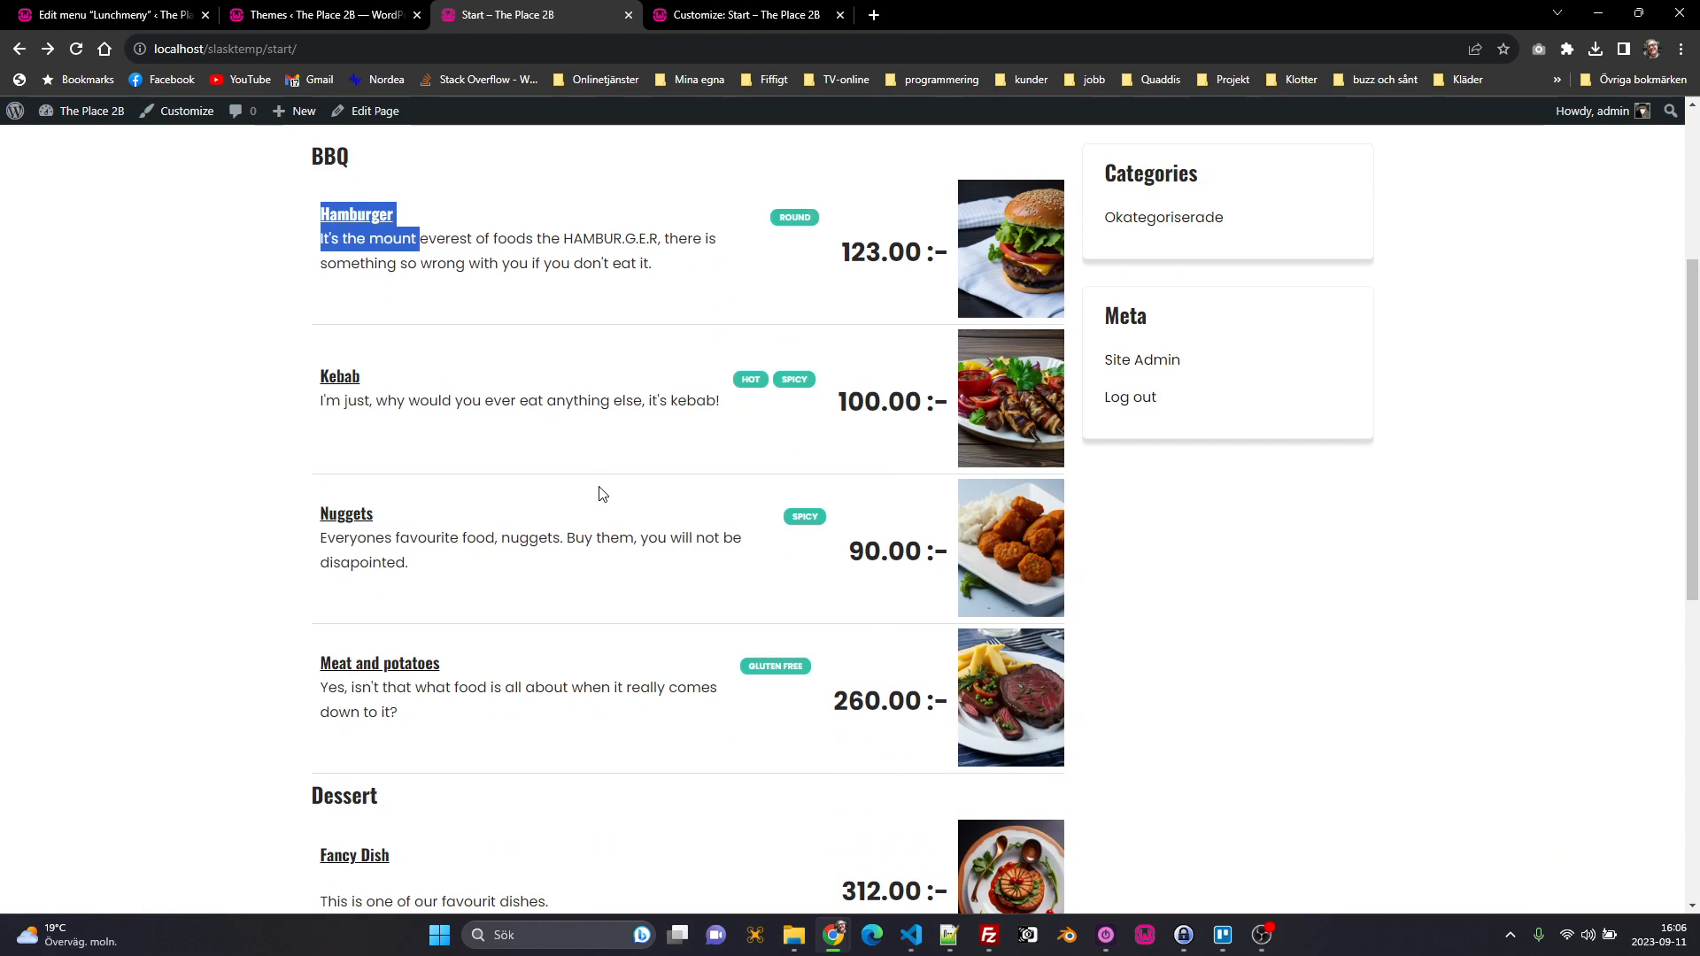
scroll(599, 493, up, 4)
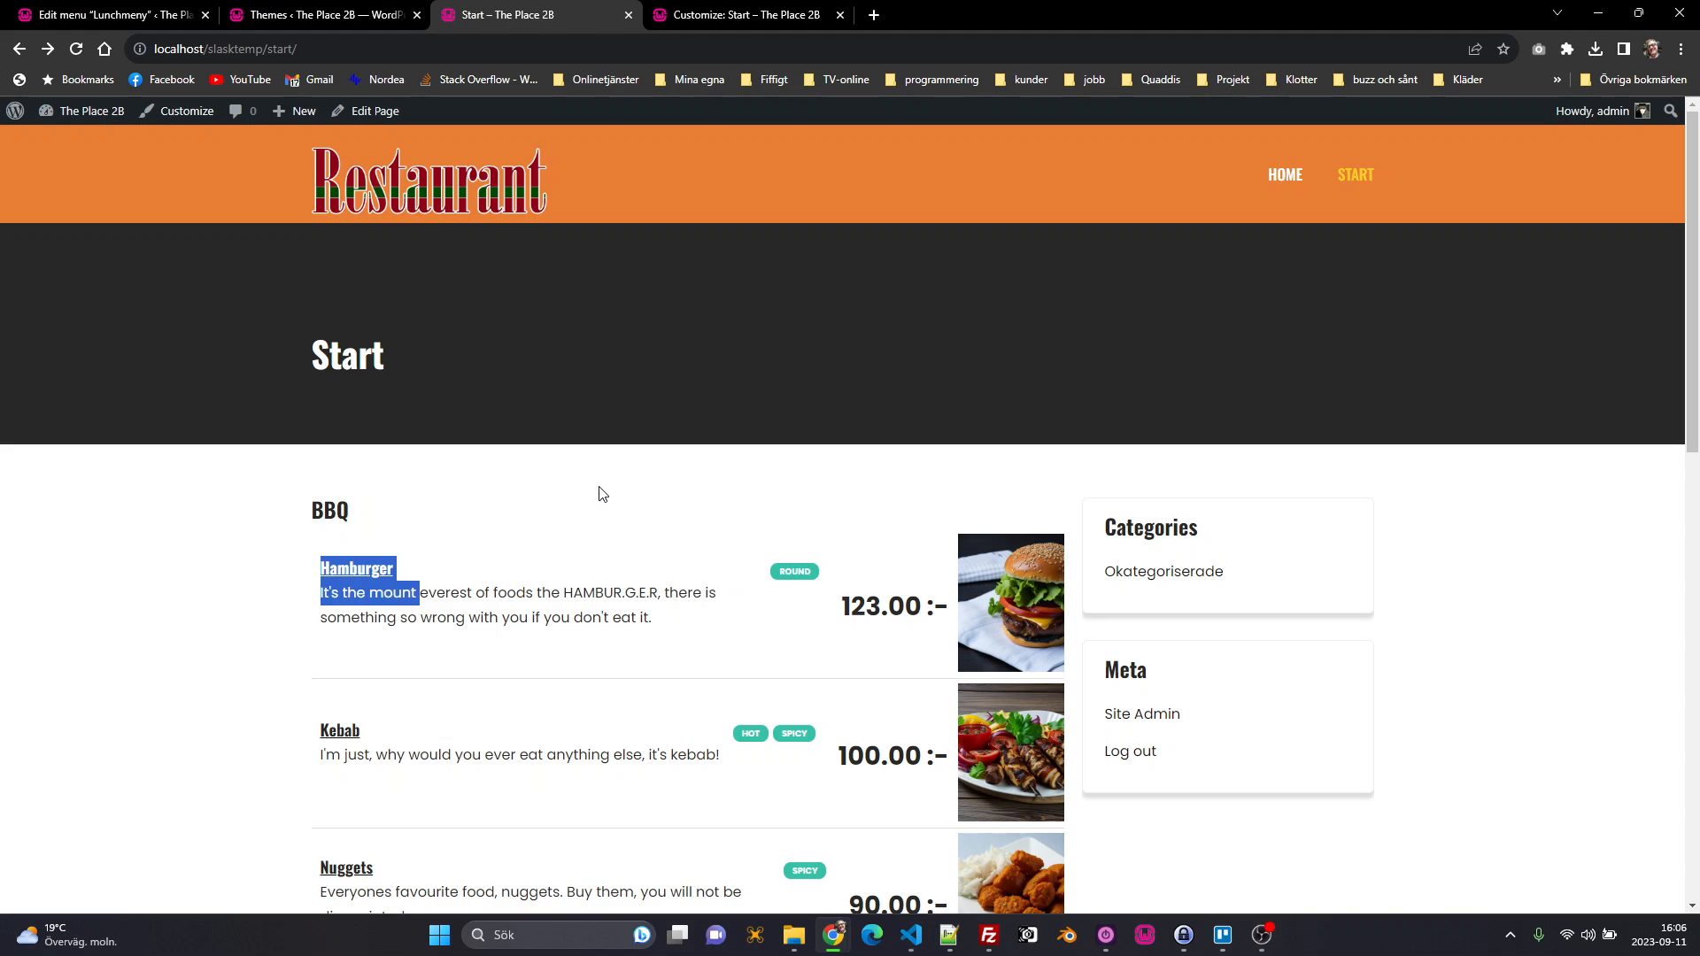
Step: In the Lunchmeny menu editor, enter "Coffe is allways included" as the menu footer text and update the menu
click(328, 12)
click(133, 14)
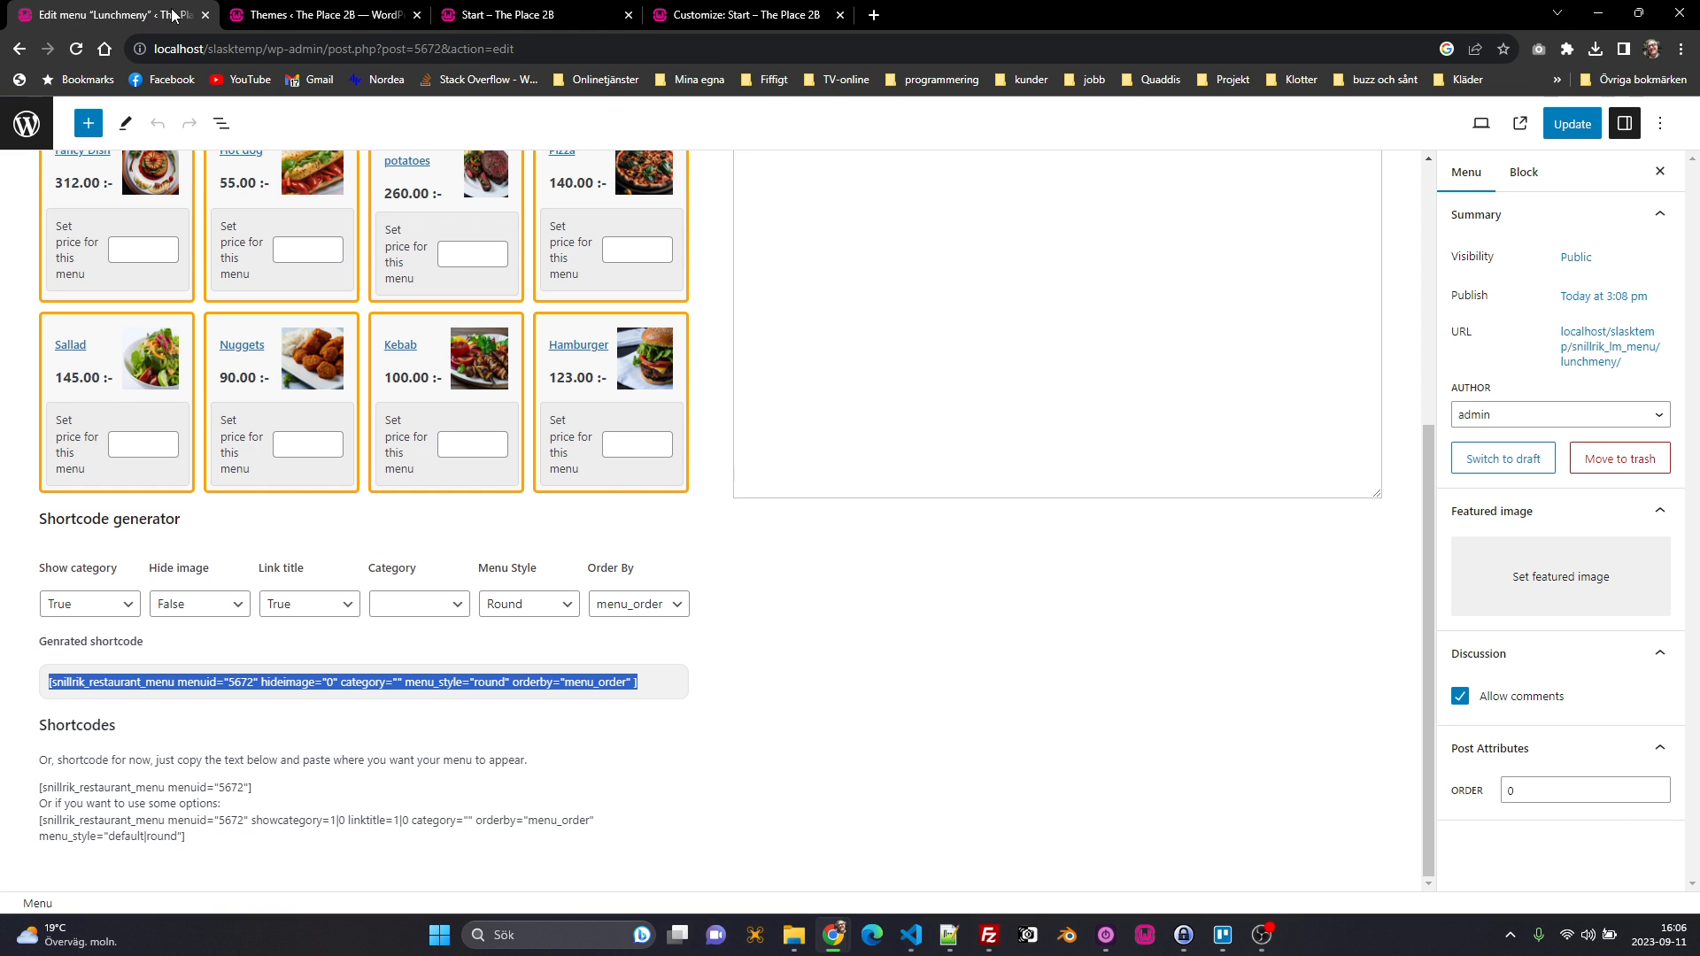
scroll(326, 391, down, 4)
scroll(563, 416, up, 4)
scroll(563, 415, down, 2)
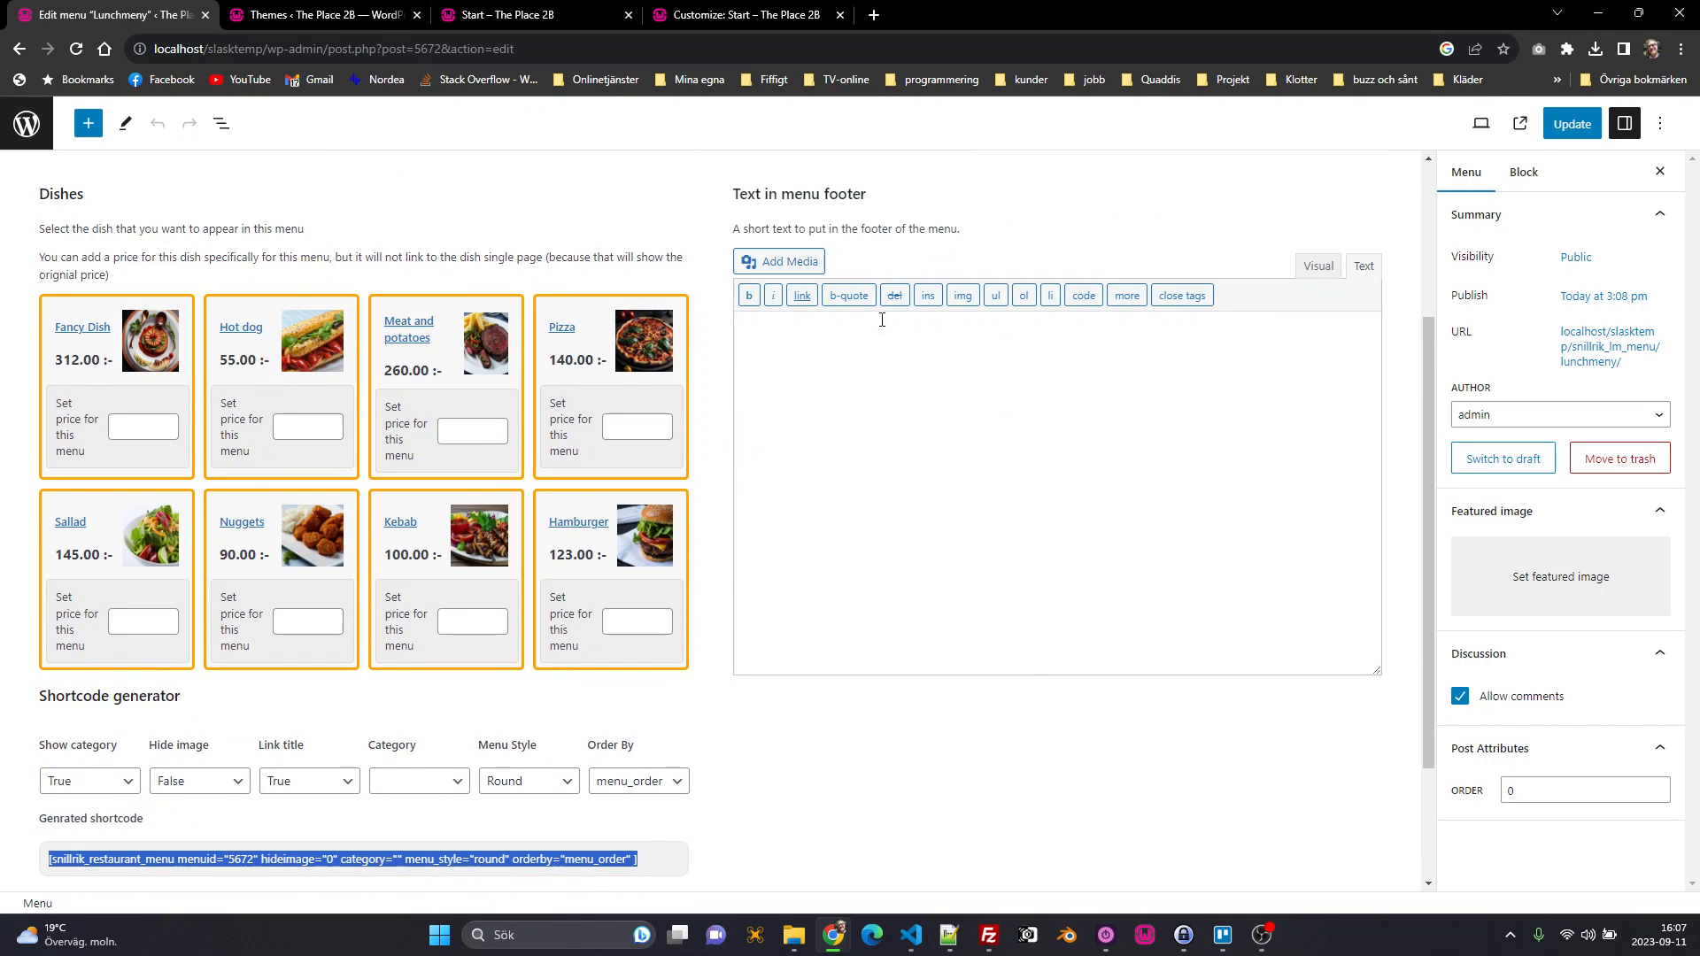
click(843, 330)
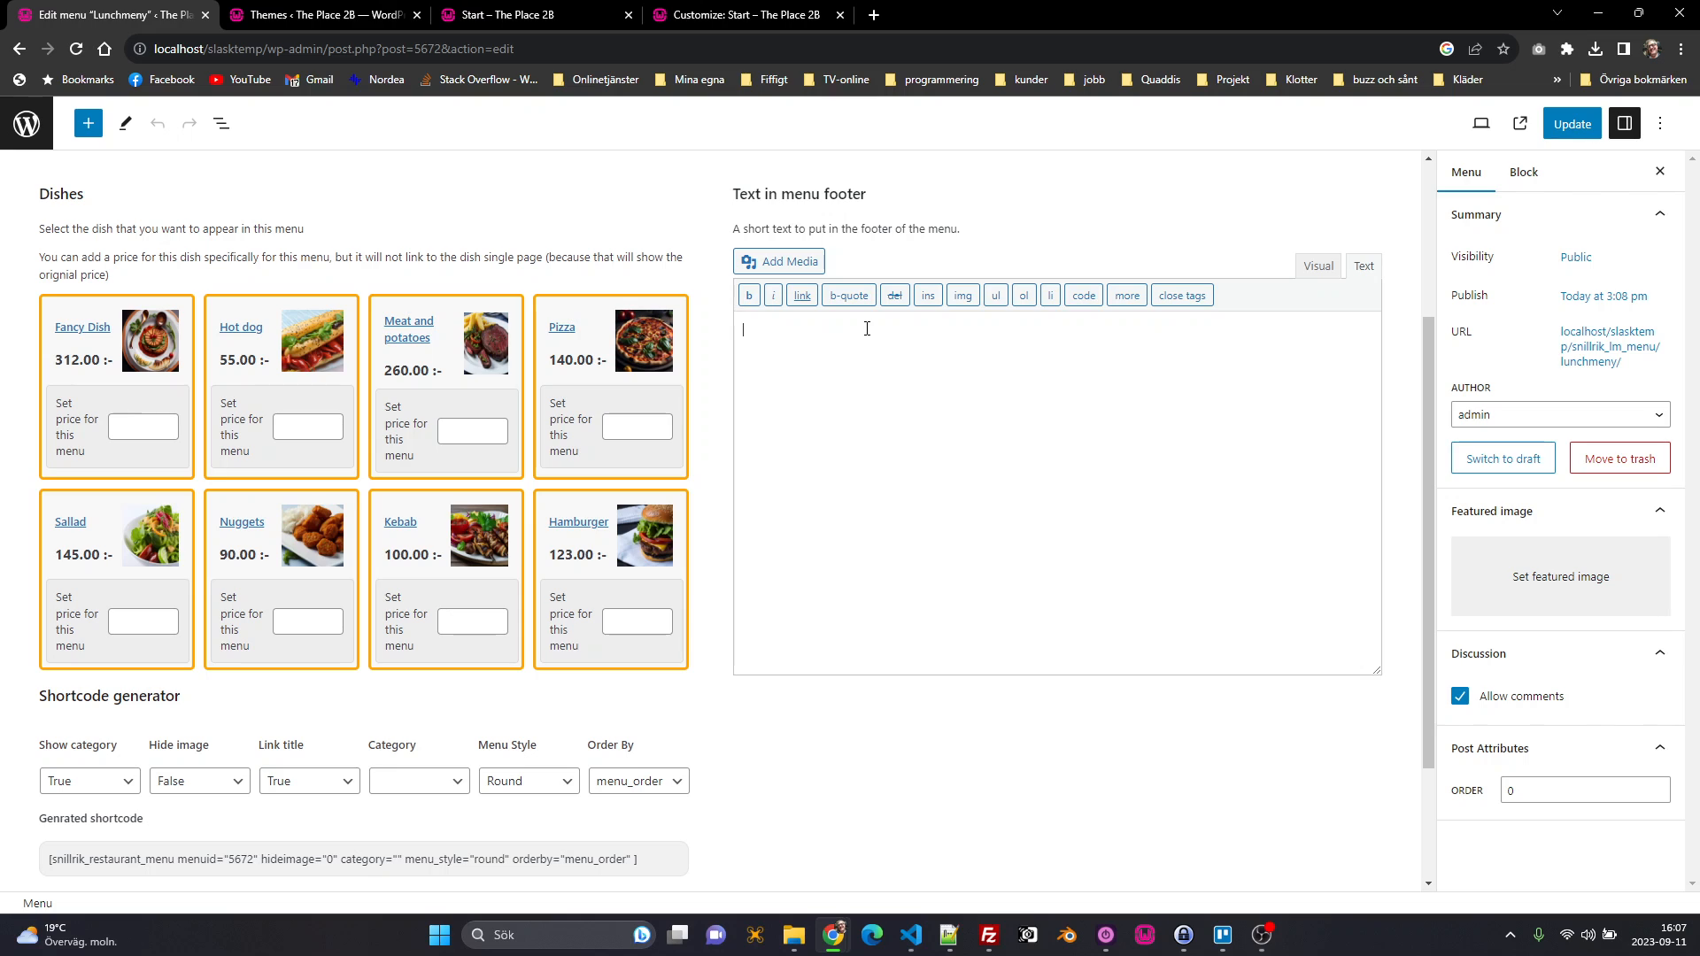
text(offe is allways included)
key(ctrl+s)
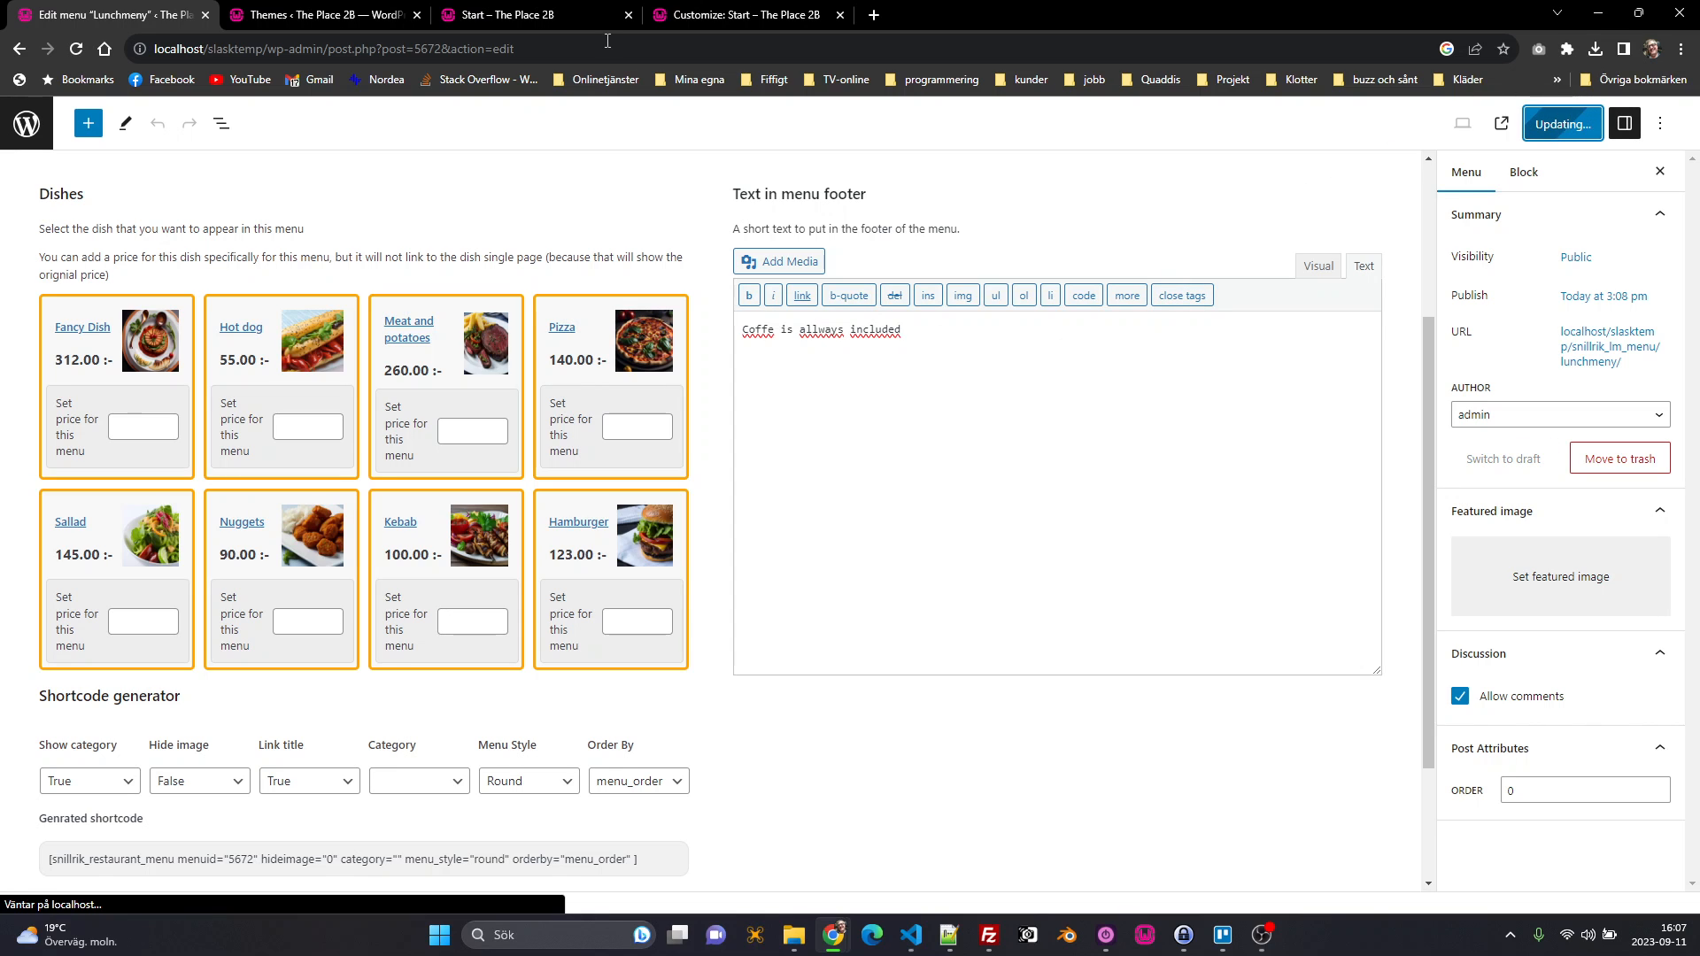
Step: Reload the Start page and check where the menu footer text appears below the dish categories
click(535, 15)
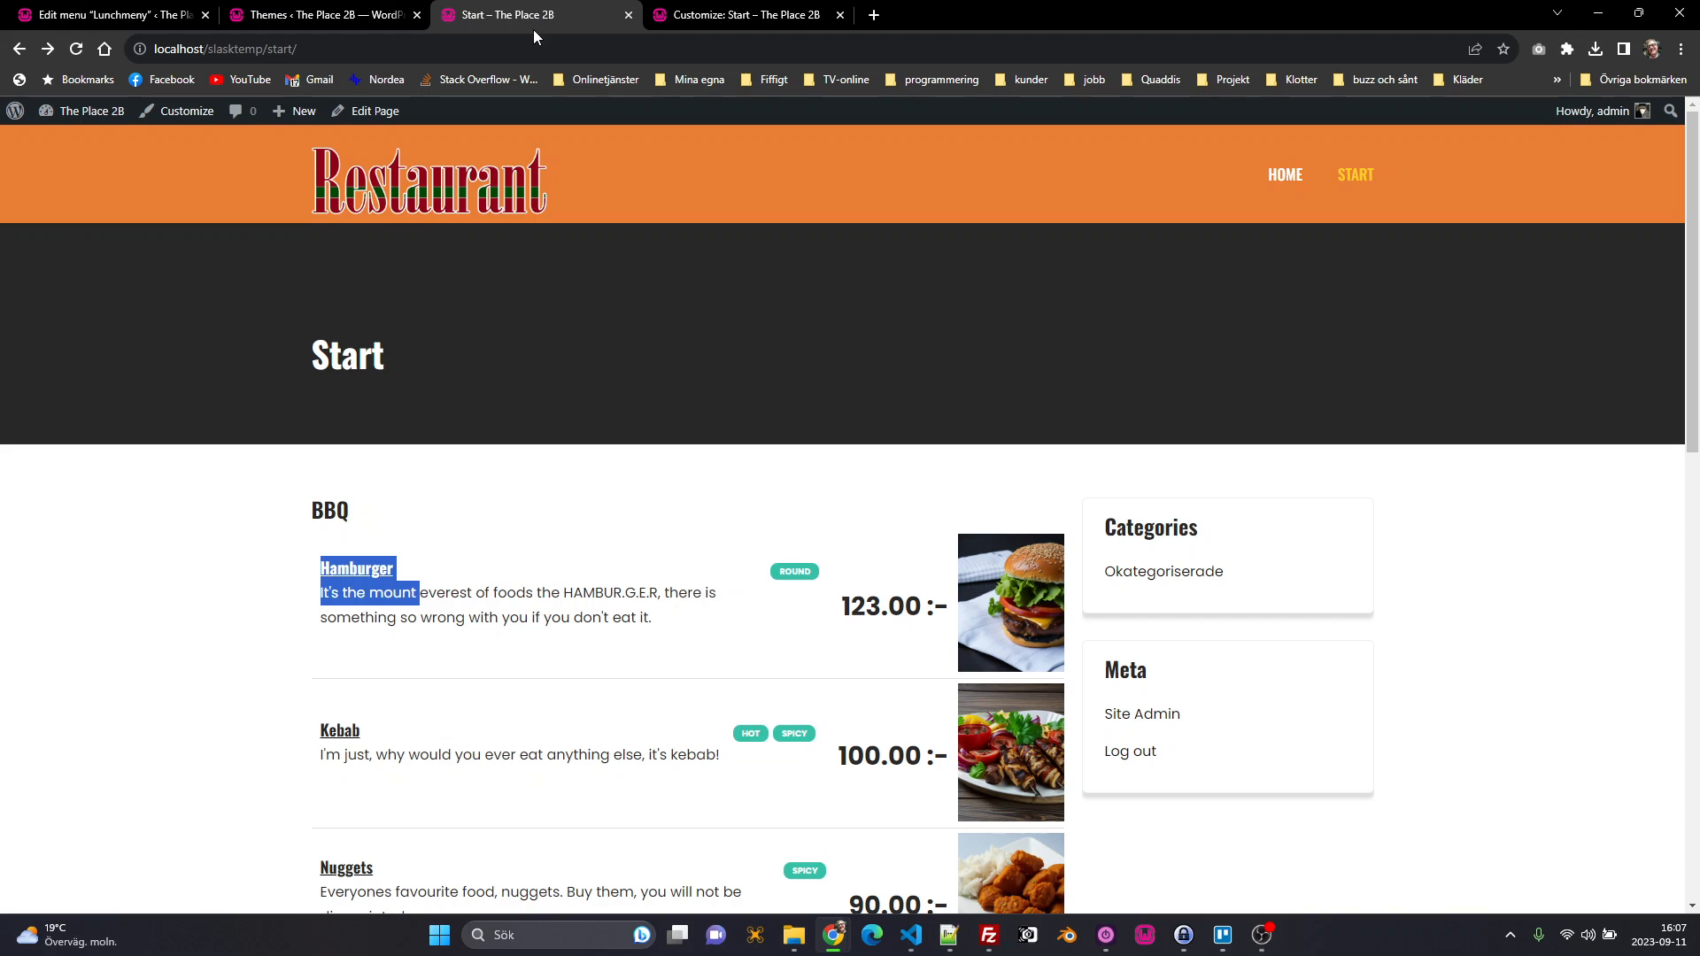
key(F5)
scroll(342, 463, down, 15)
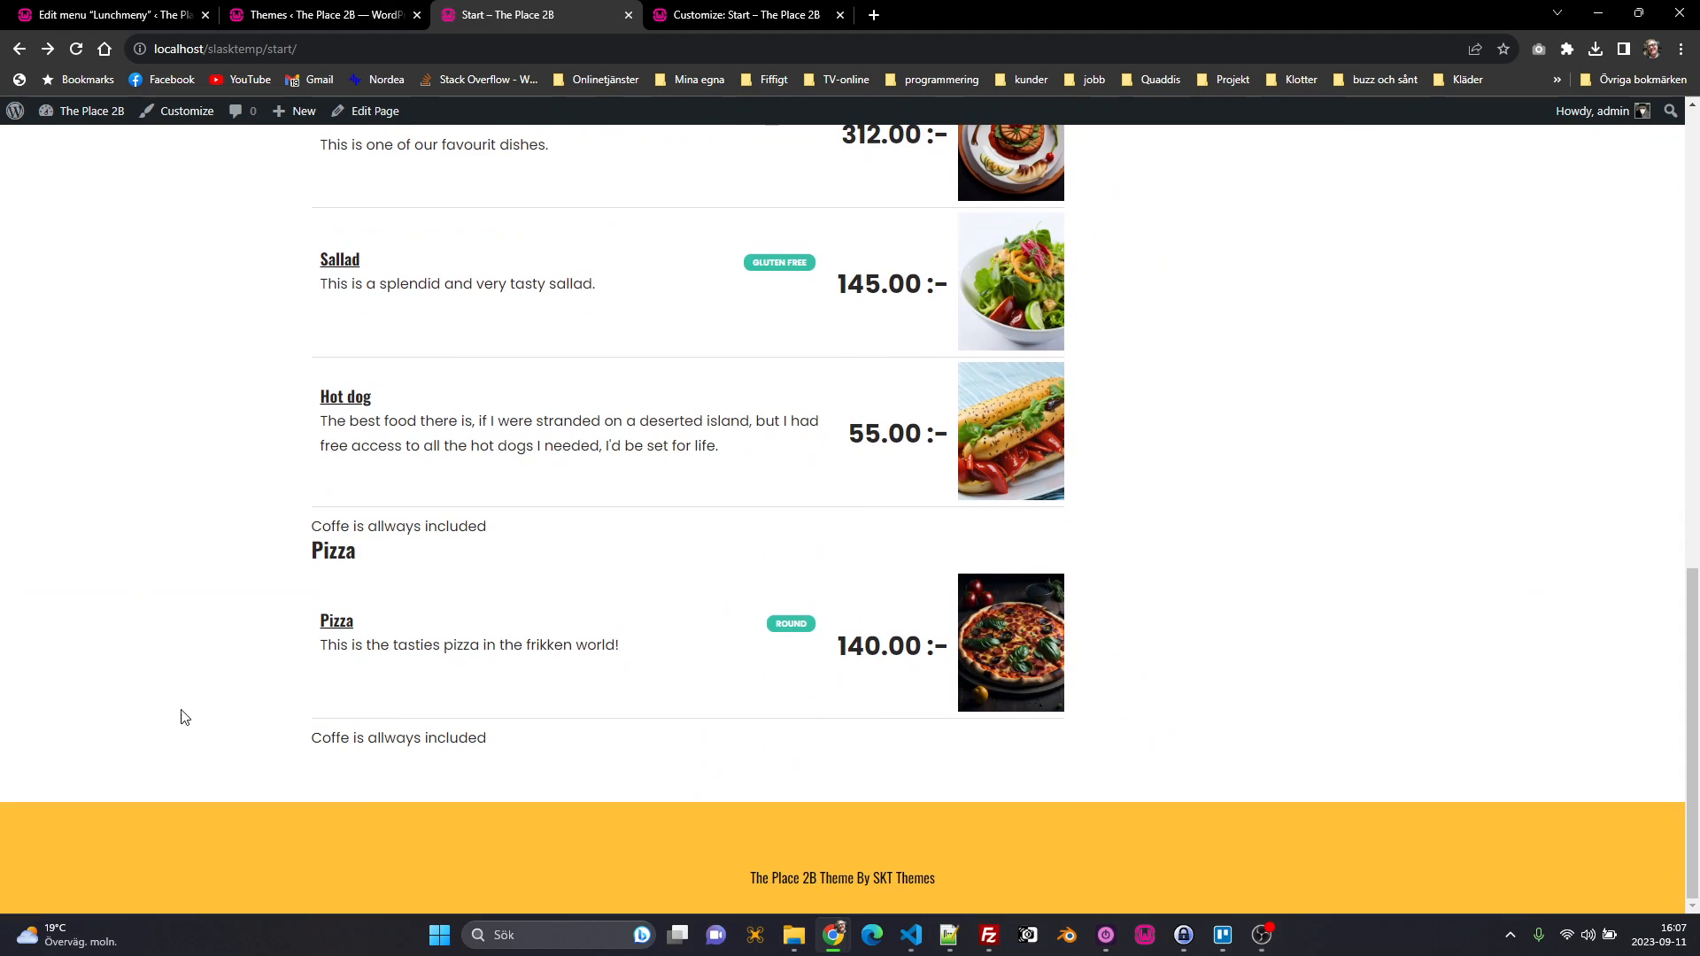
triple_click(384, 736)
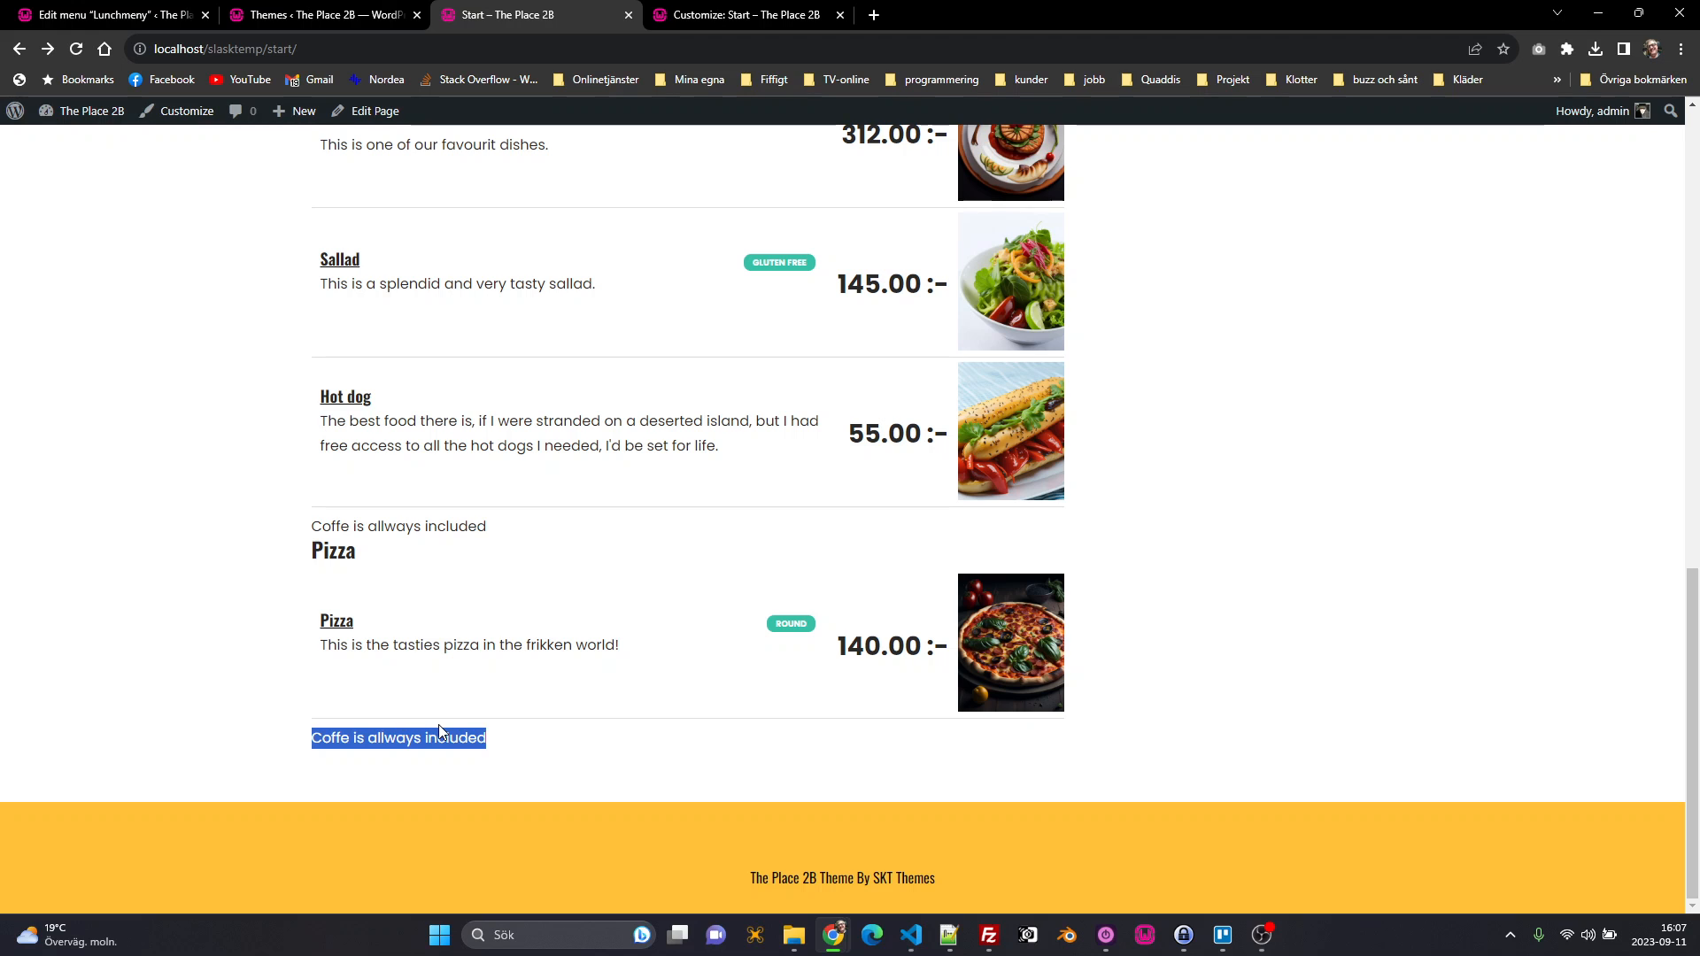
scroll(438, 724, up, 15)
scroll(438, 724, down, 15)
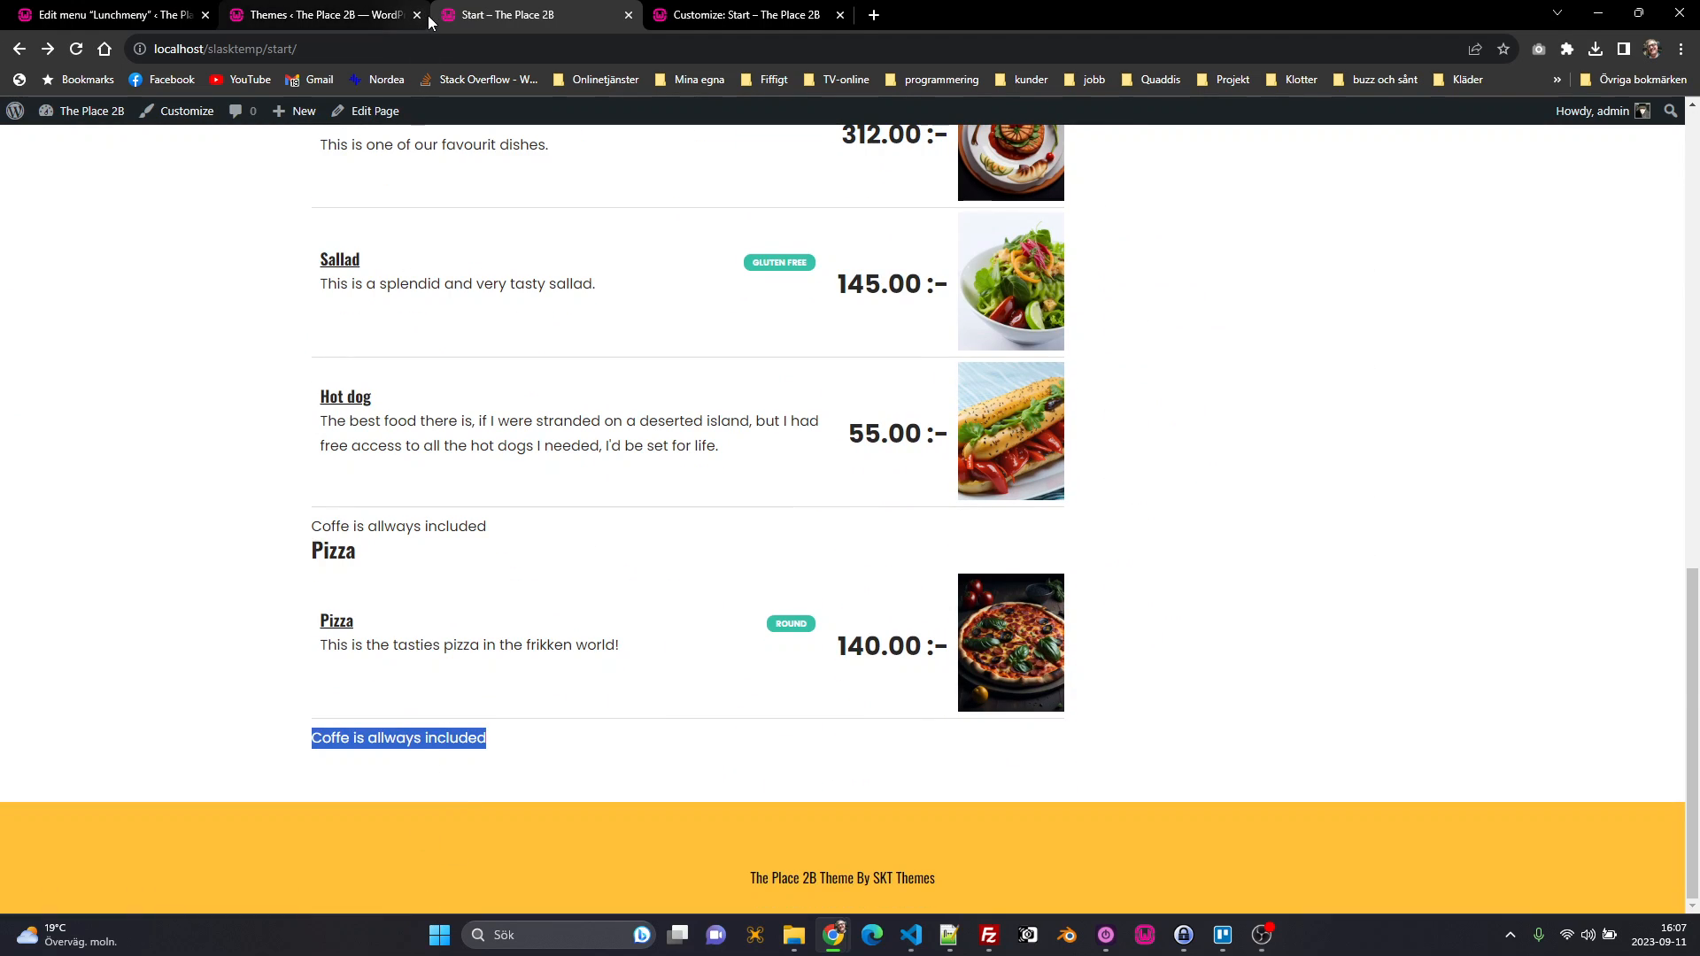
Step: Compare the placement of the menu footer text around the Dessert and Pizza categories on the Start page
scroll(393, 522, up, 2)
scroll(393, 522, up, 8)
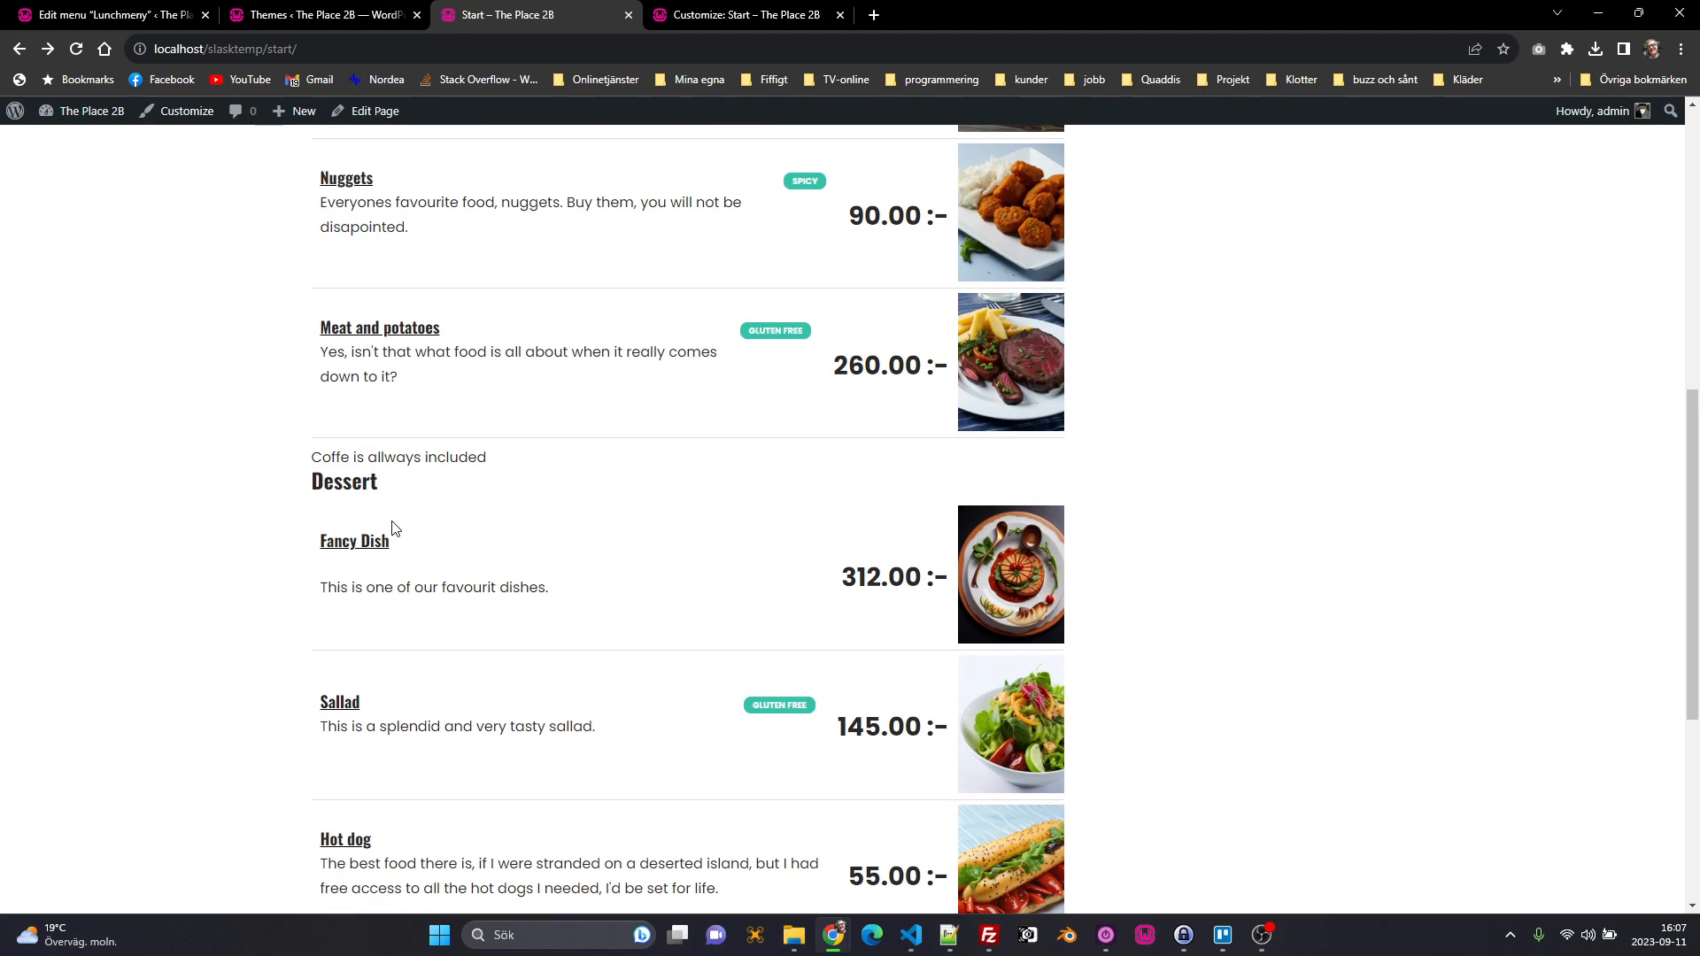
scroll(395, 529, down, 3)
scroll(394, 529, down, 5)
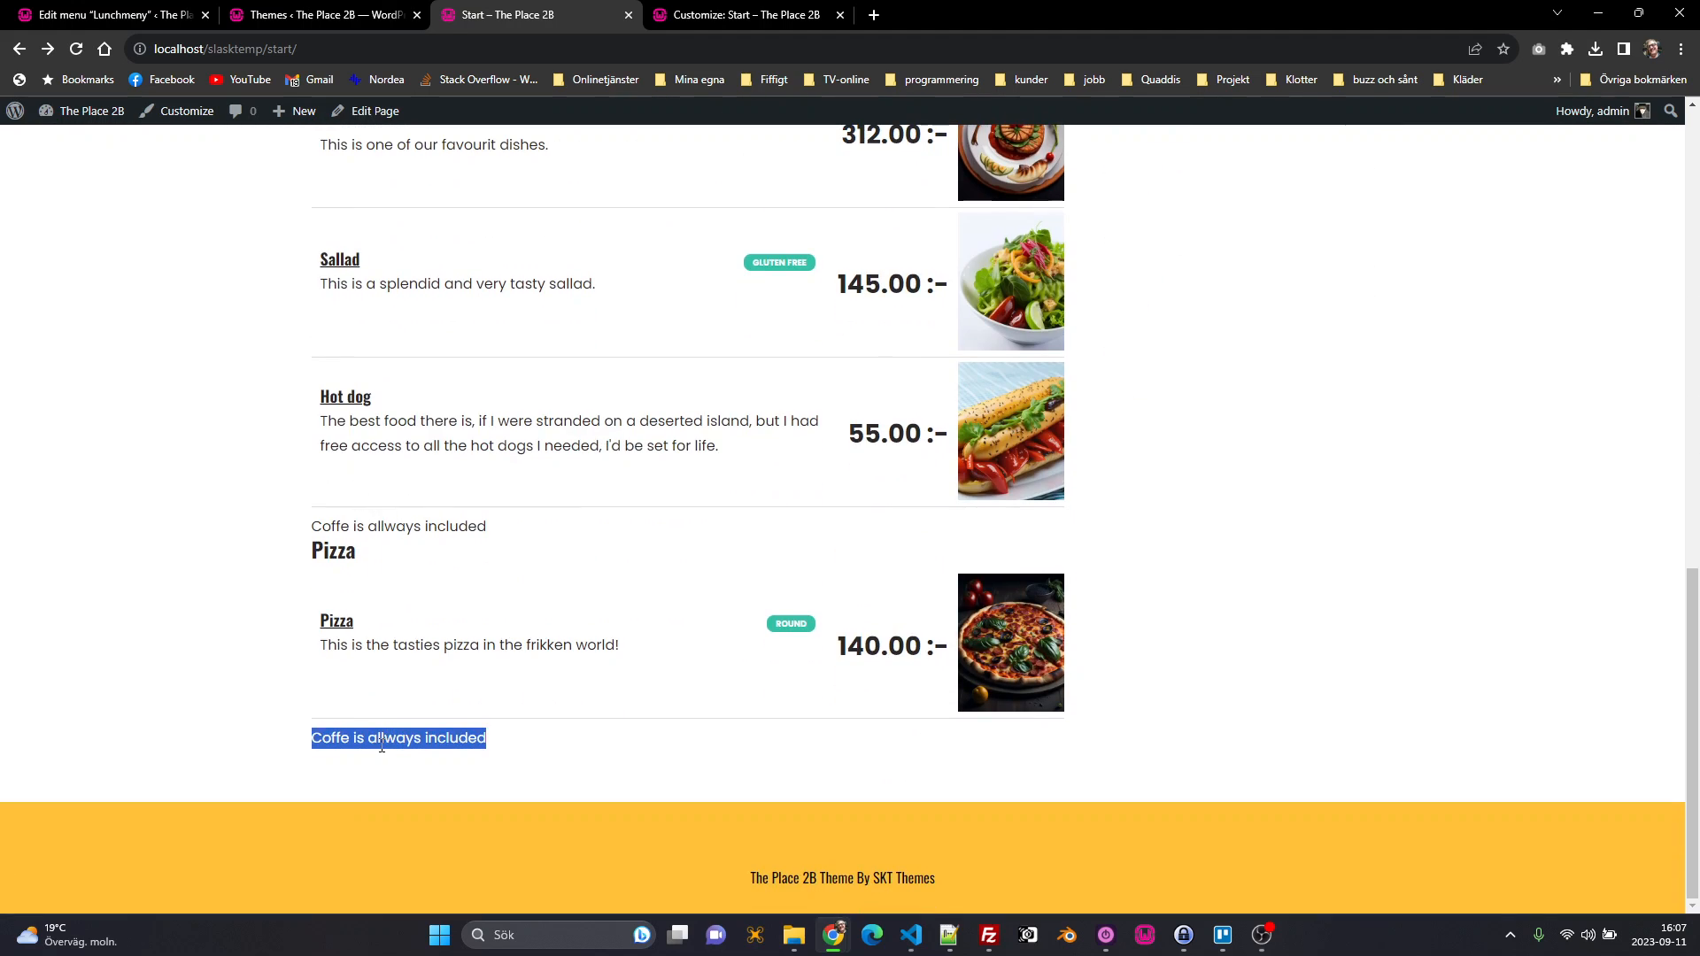
Step: Look through the installed themes on the Themes page and check the Snillrik Restaurant admin entries
click(336, 15)
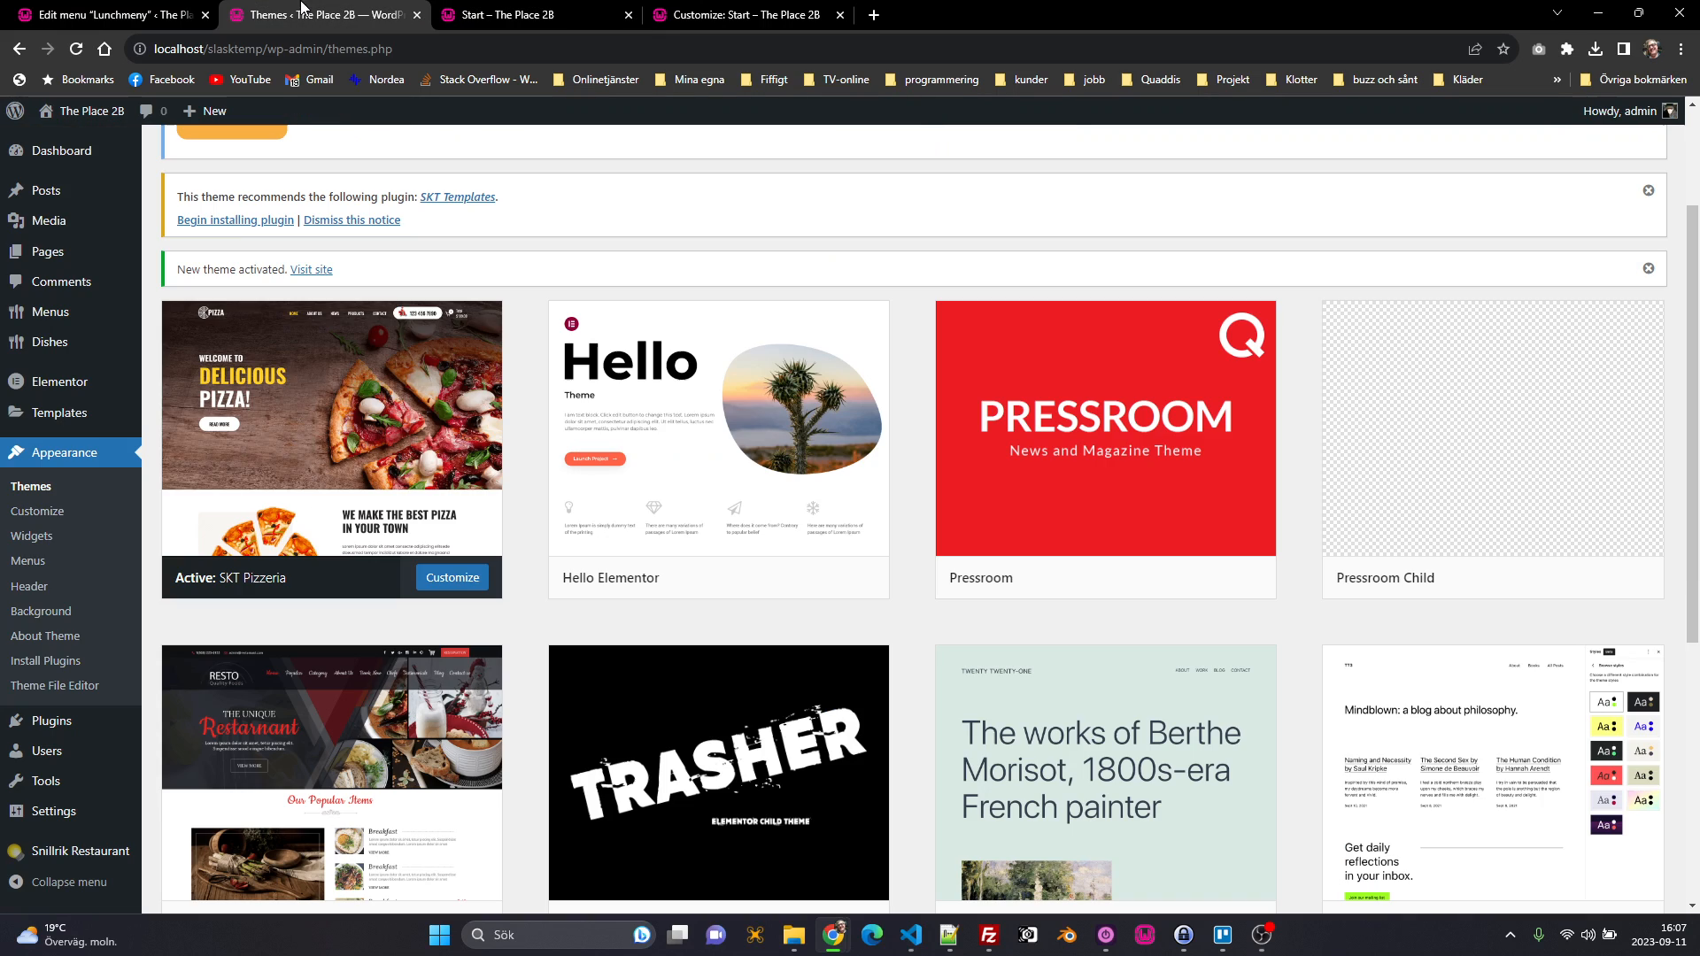
scroll(528, 471, down, 3)
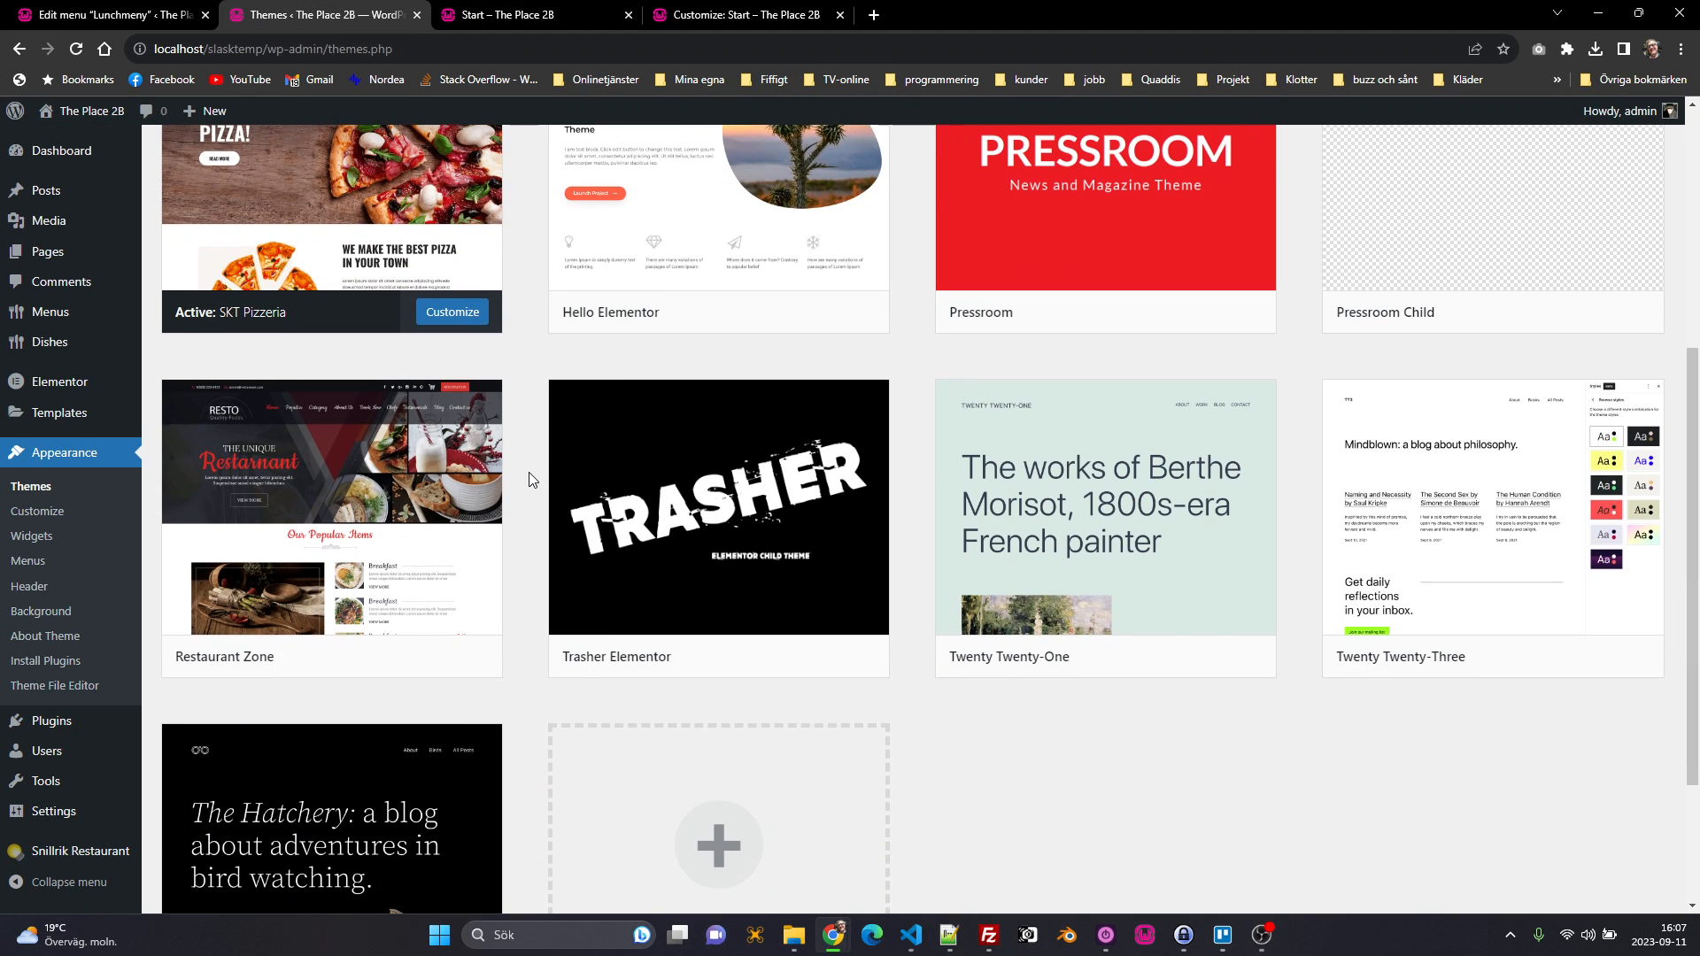
scroll(529, 471, down, 3)
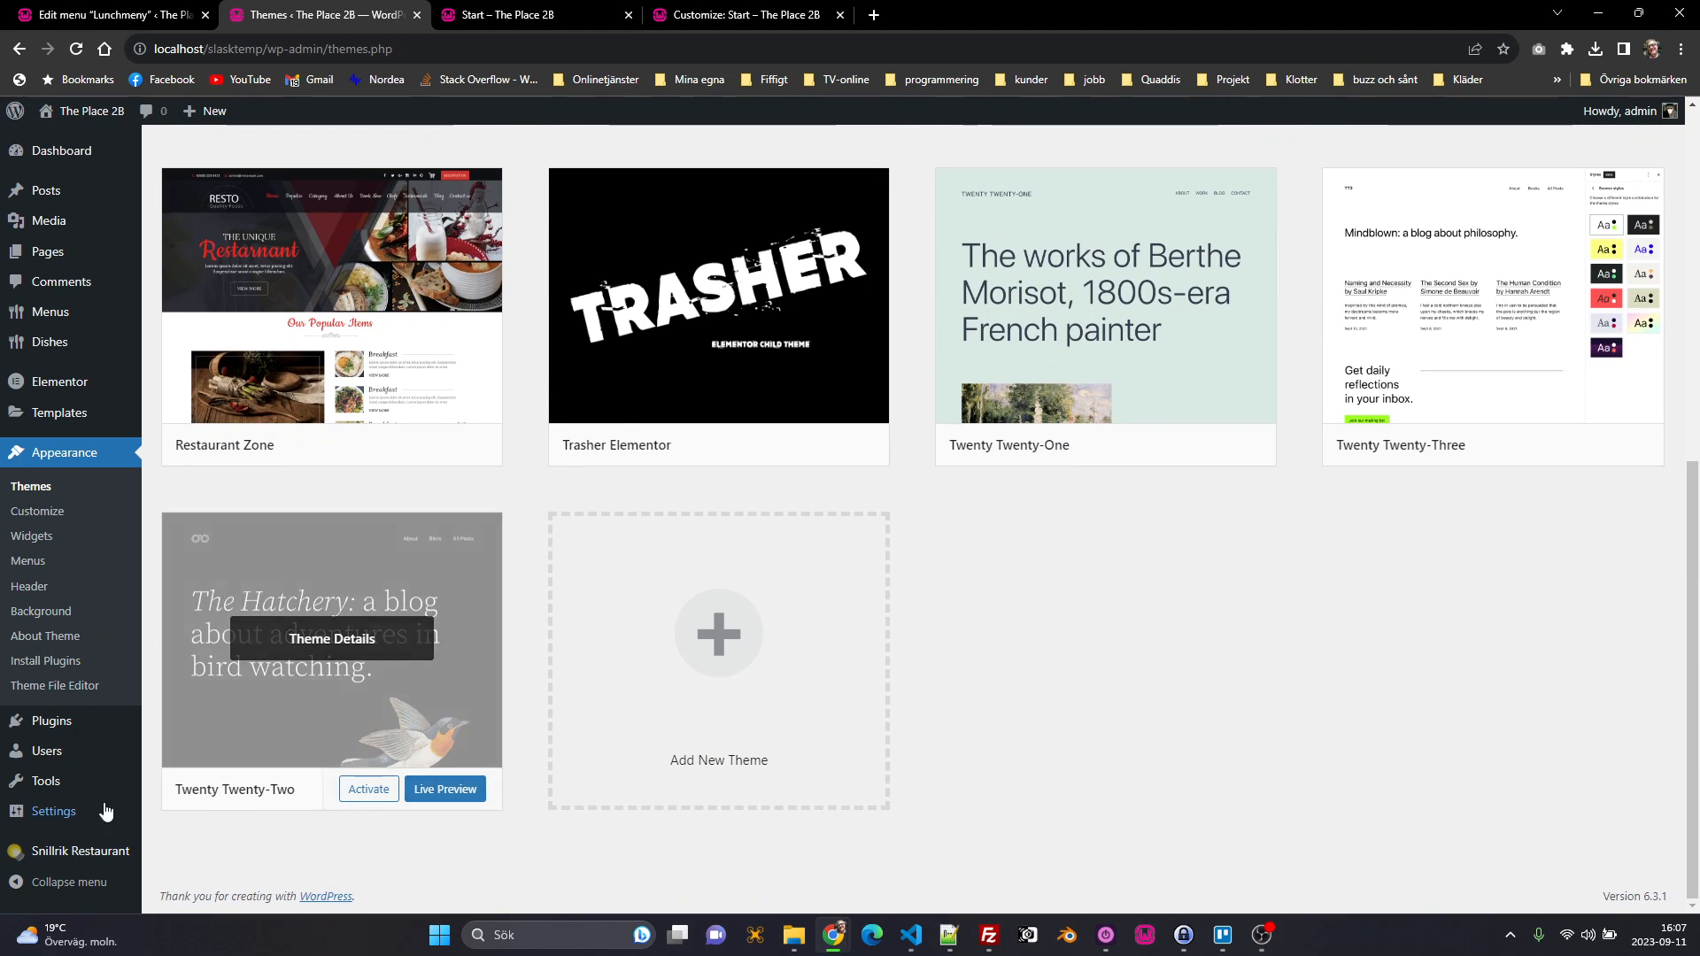
mouse_move(224, 848)
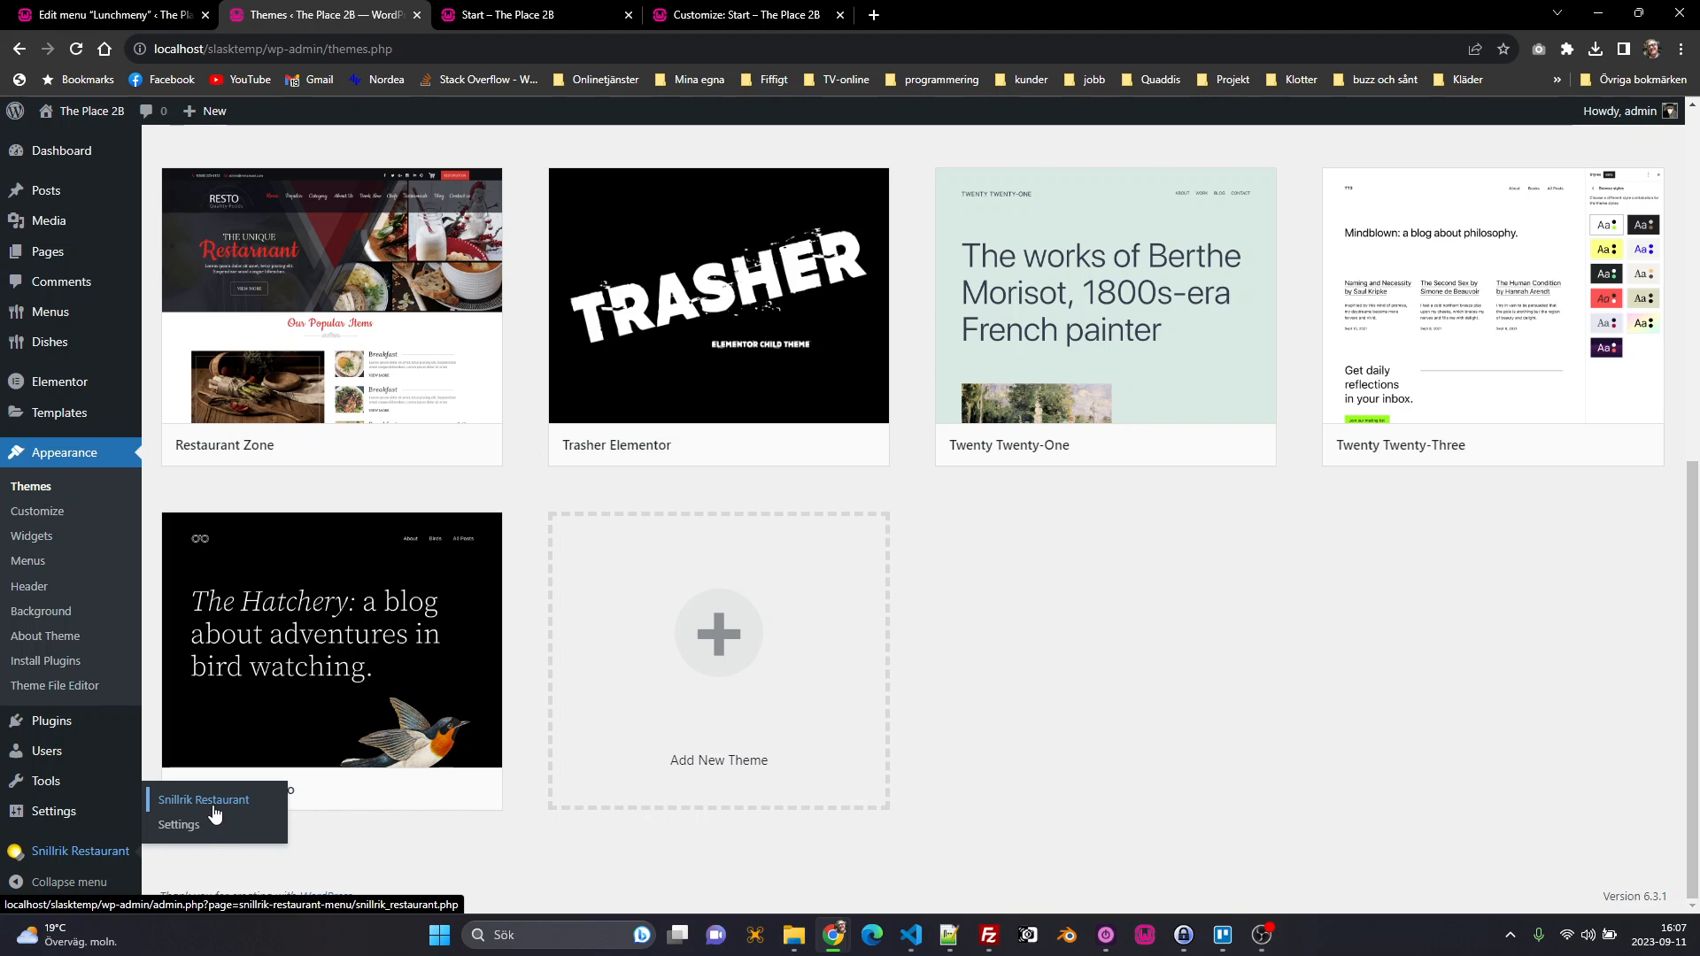
Step: Review the Start page from its header in the SKT Pizzeria theme and close the Customizer showing the Additional CSS
click(496, 14)
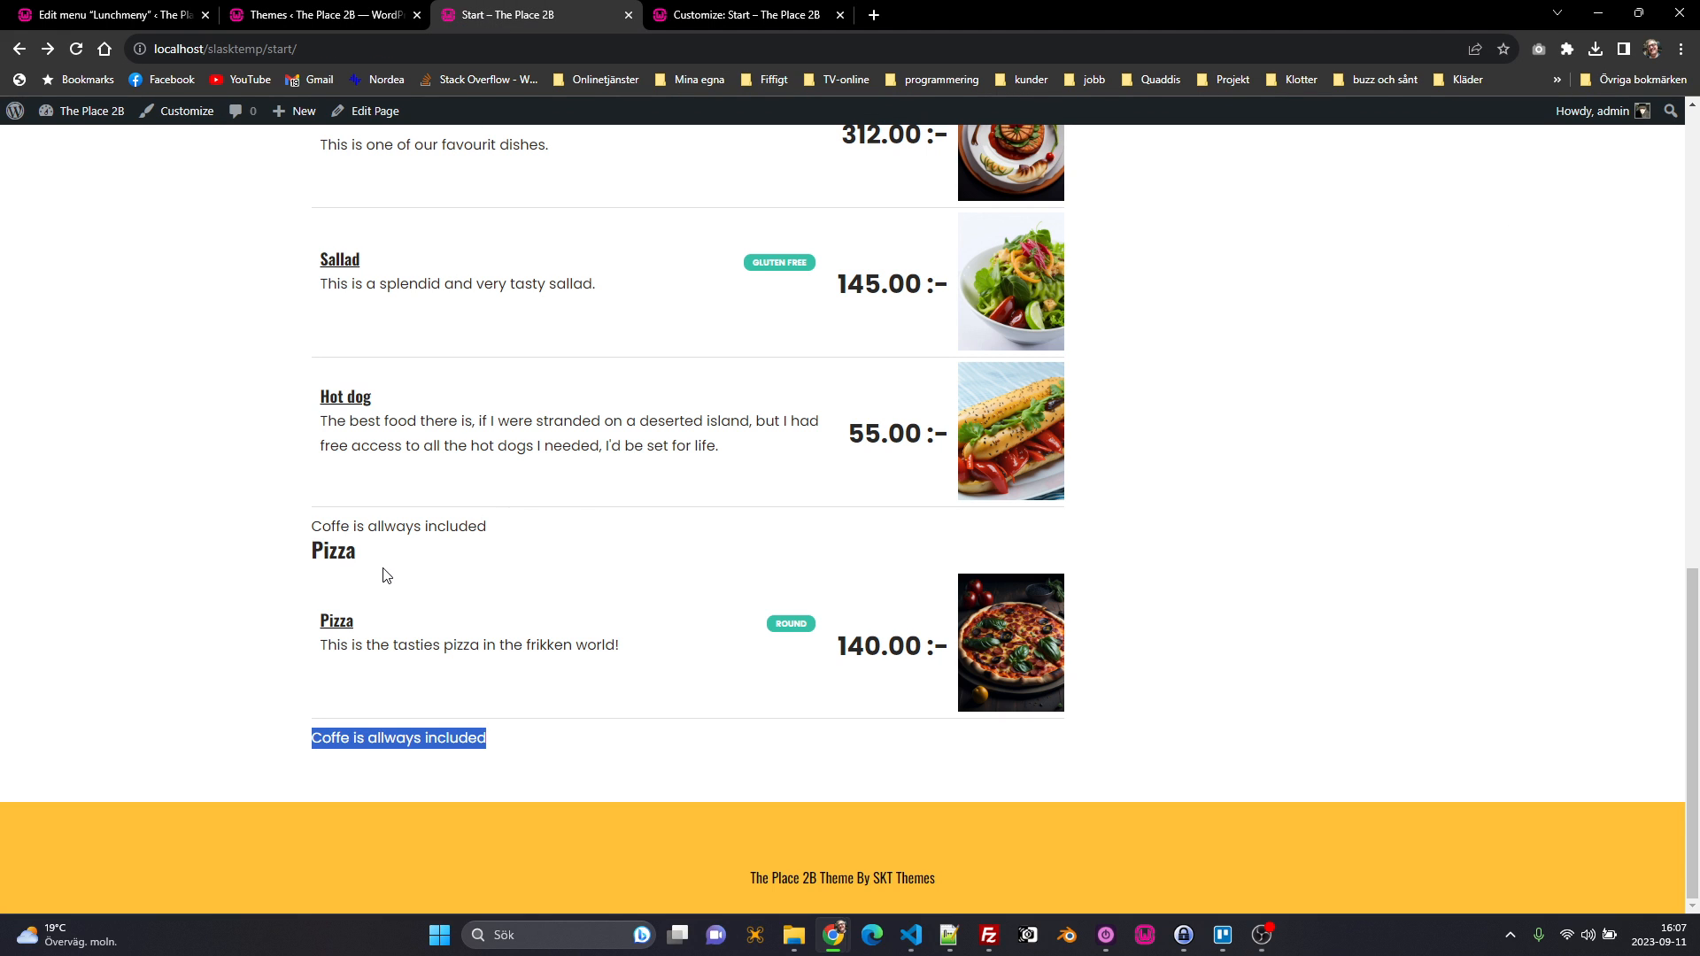
scroll(327, 664, up, 20)
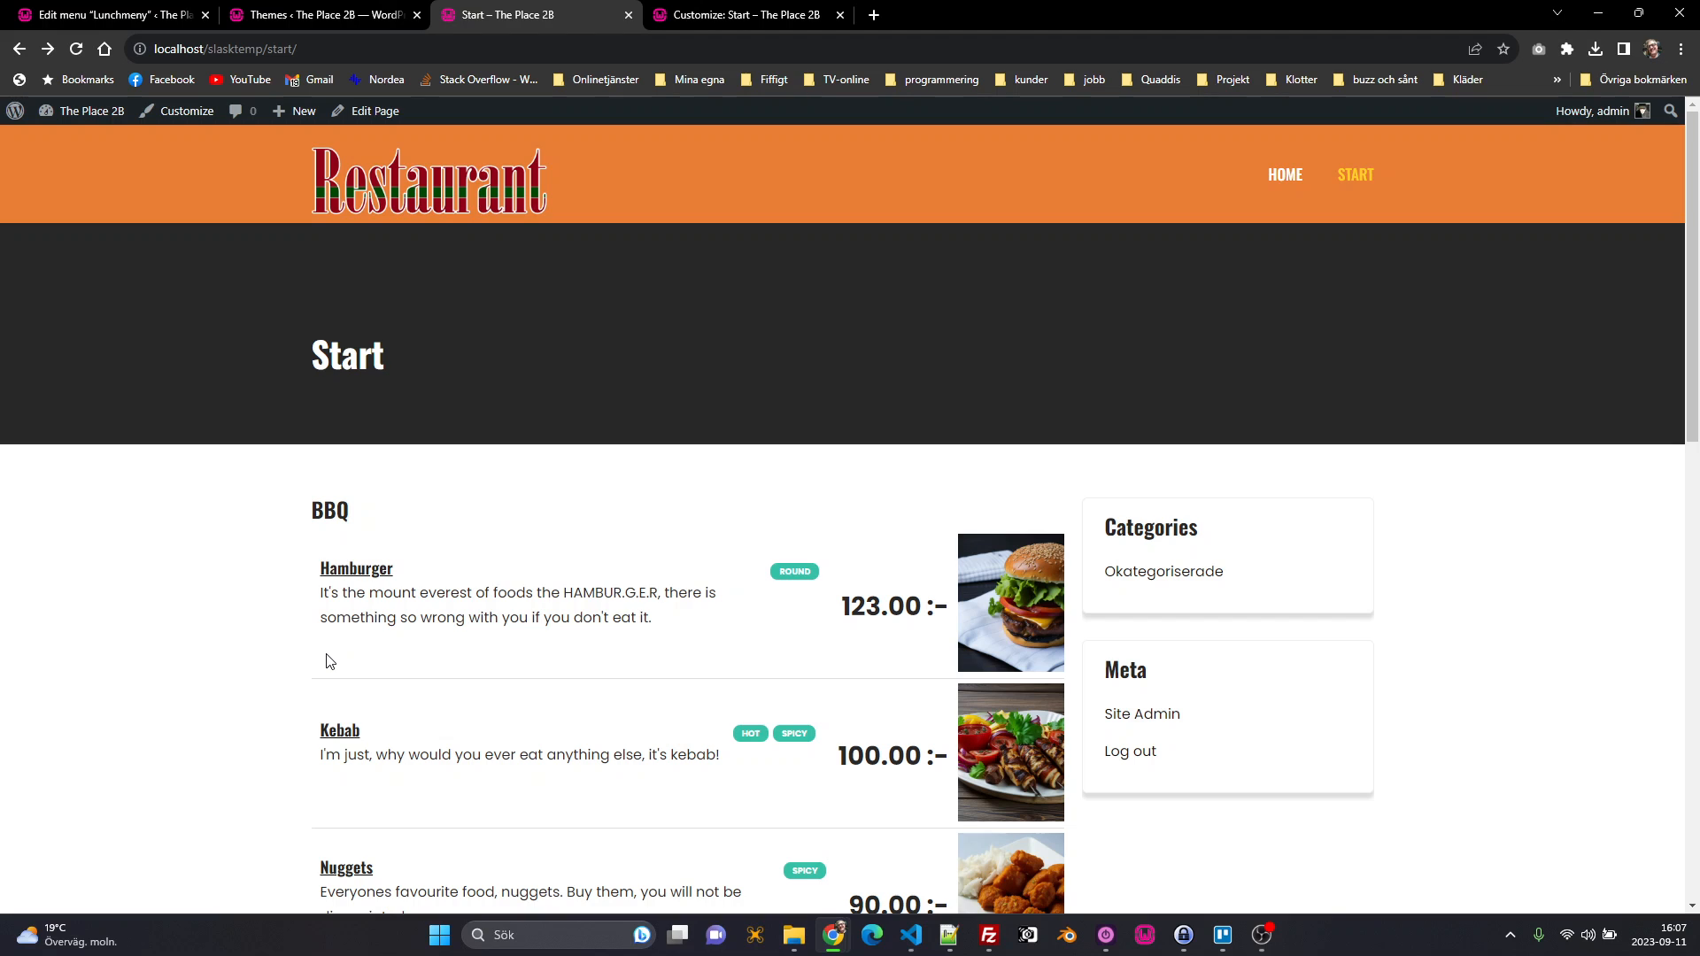
click(713, 14)
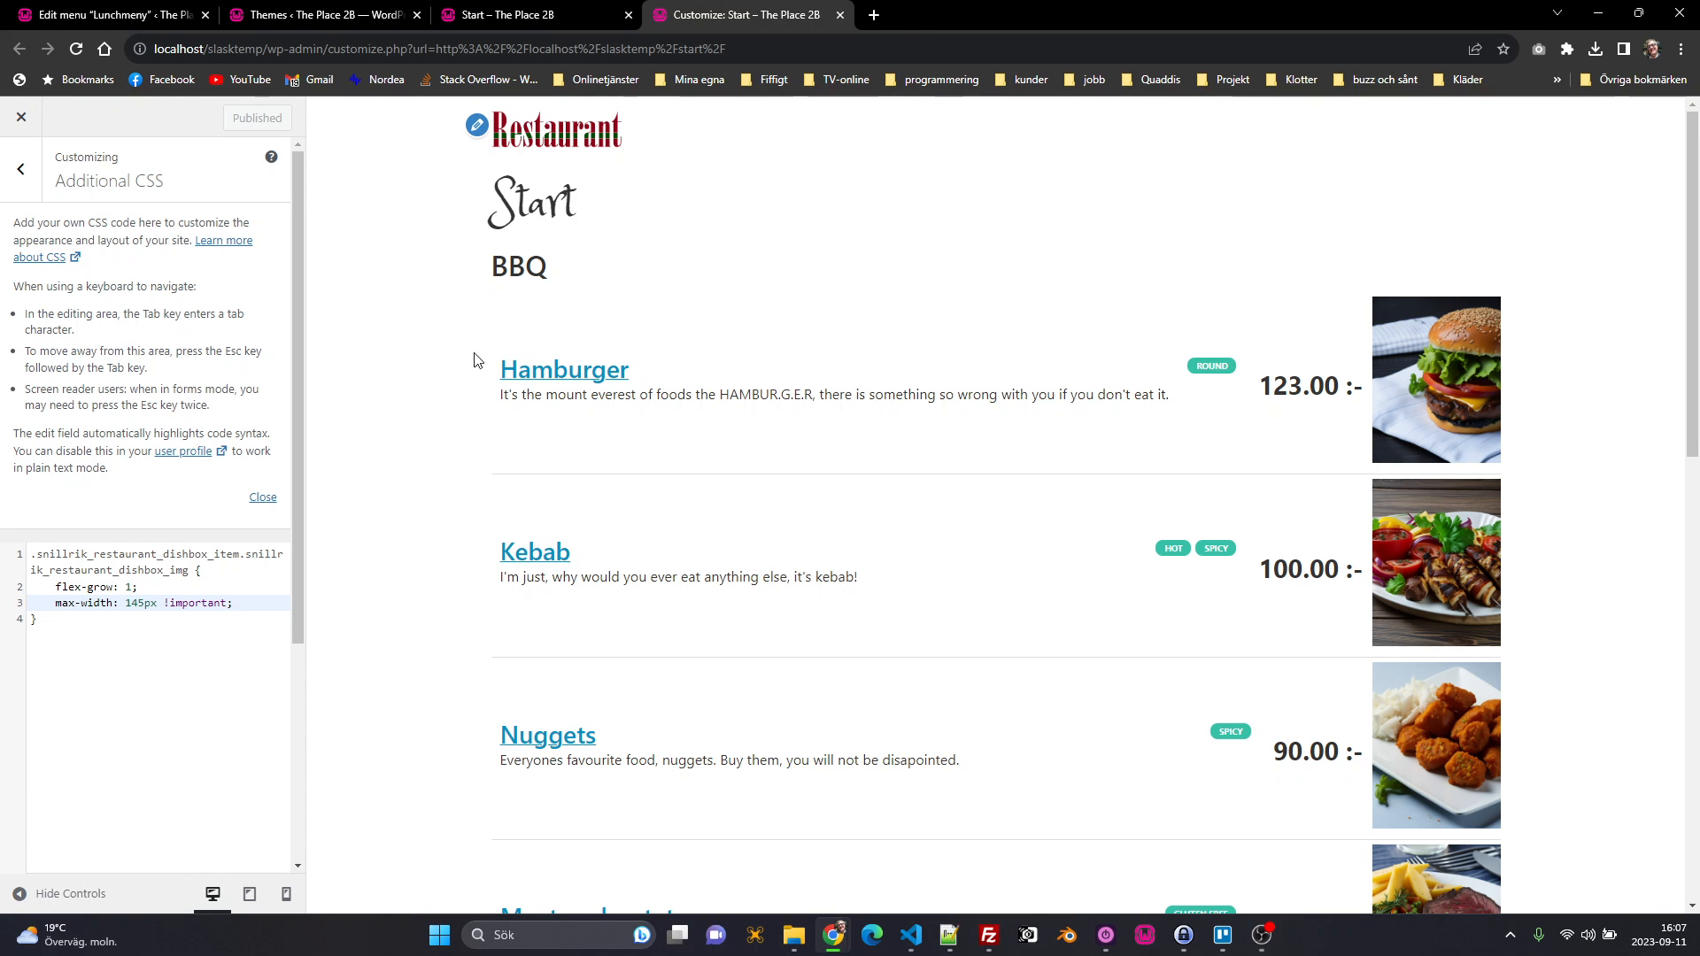
click(22, 121)
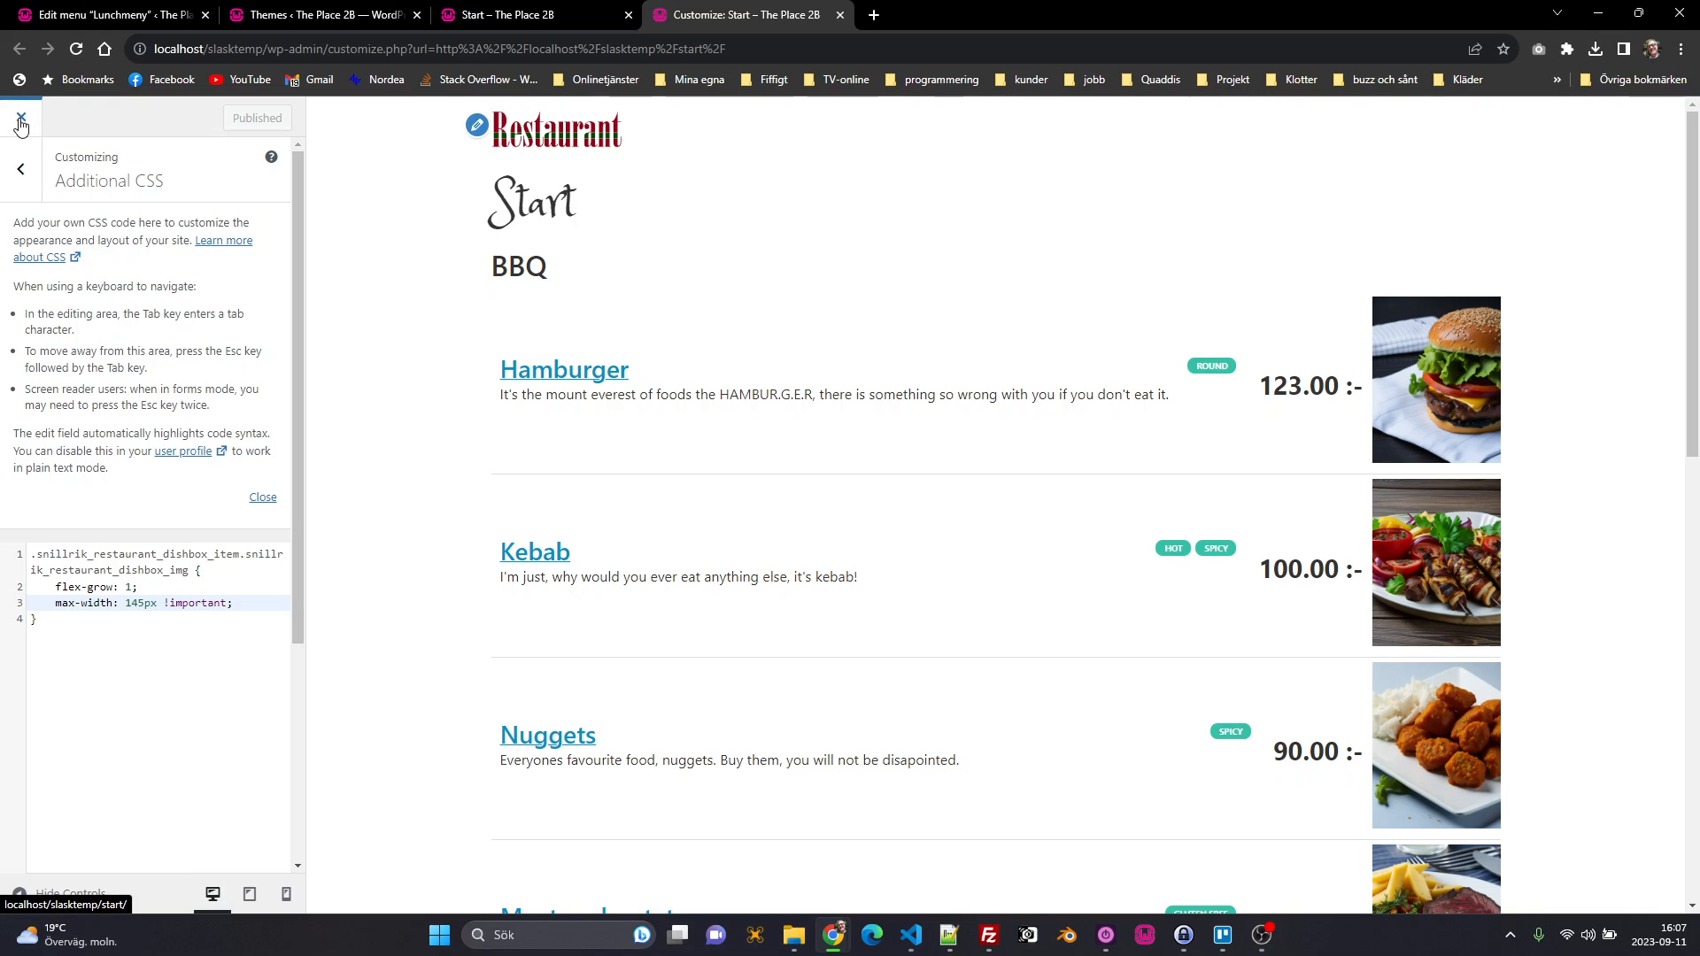